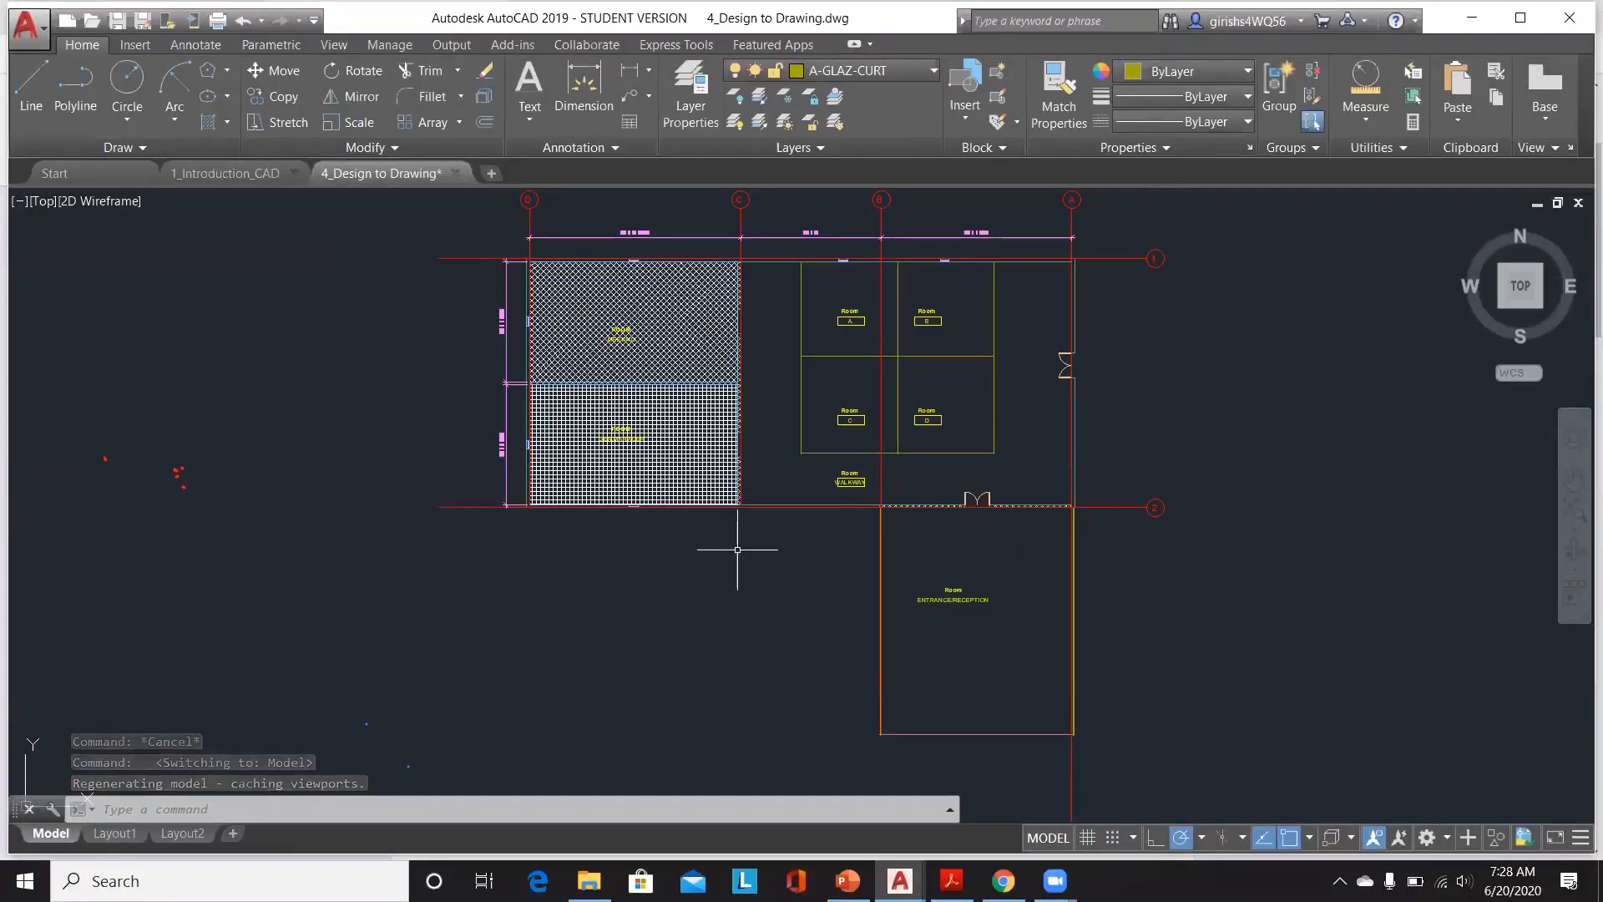
Step: Save the 4_Design to Drawing file
key(ctrl+s)
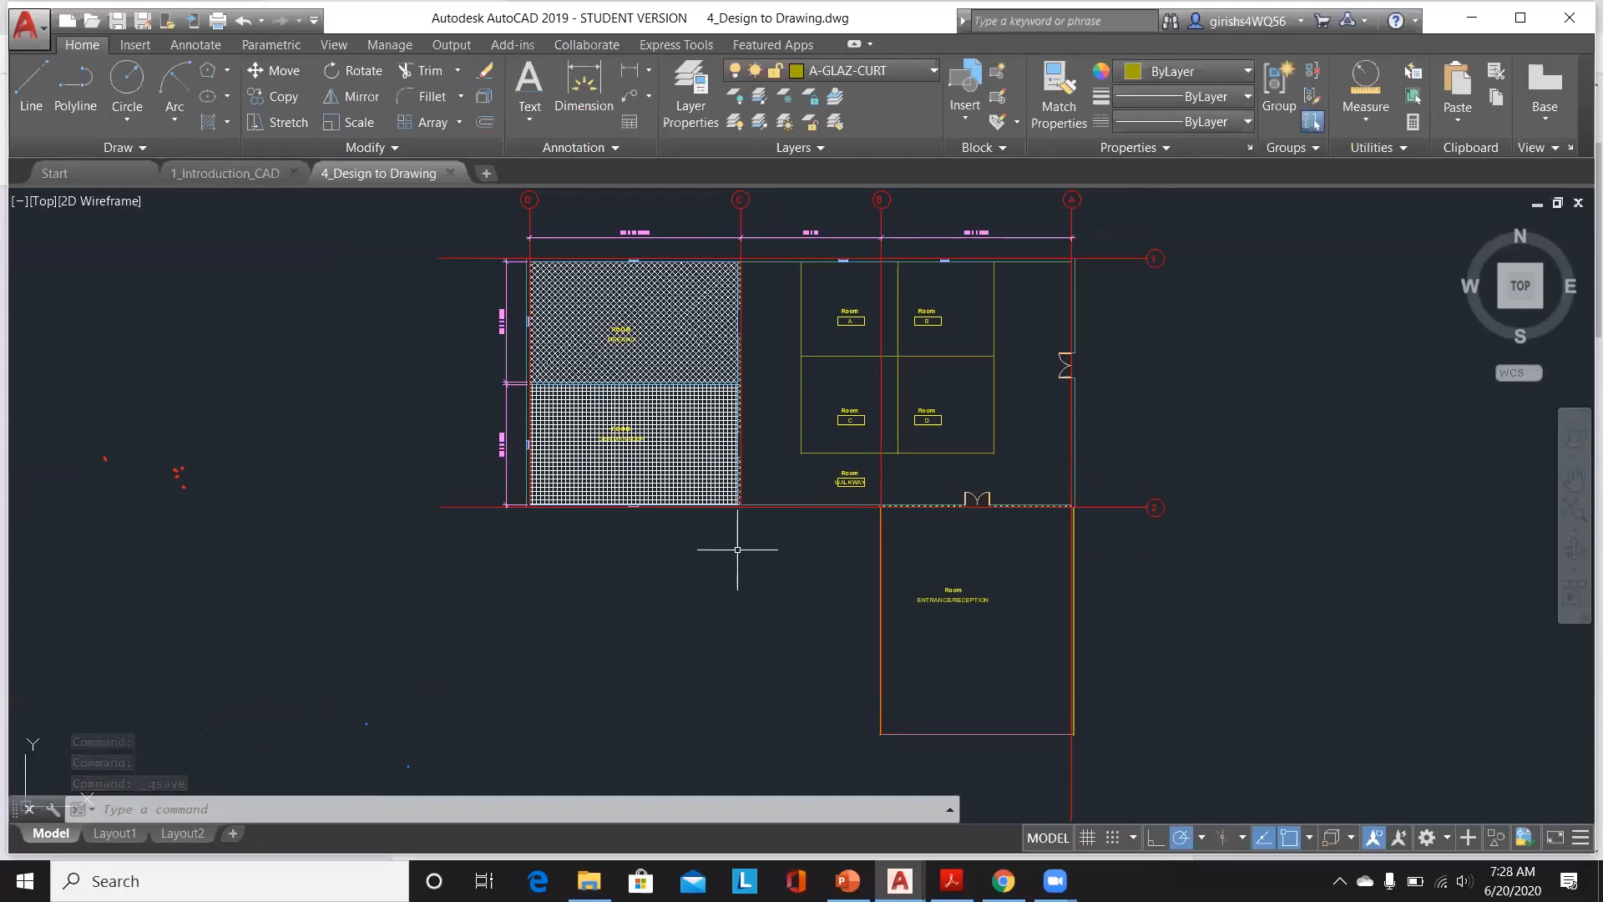
Step: Examine gridline A and the overall dimensions along the plan's top edge, selecting the gridline and releasing it
scroll(737, 549, down, 4)
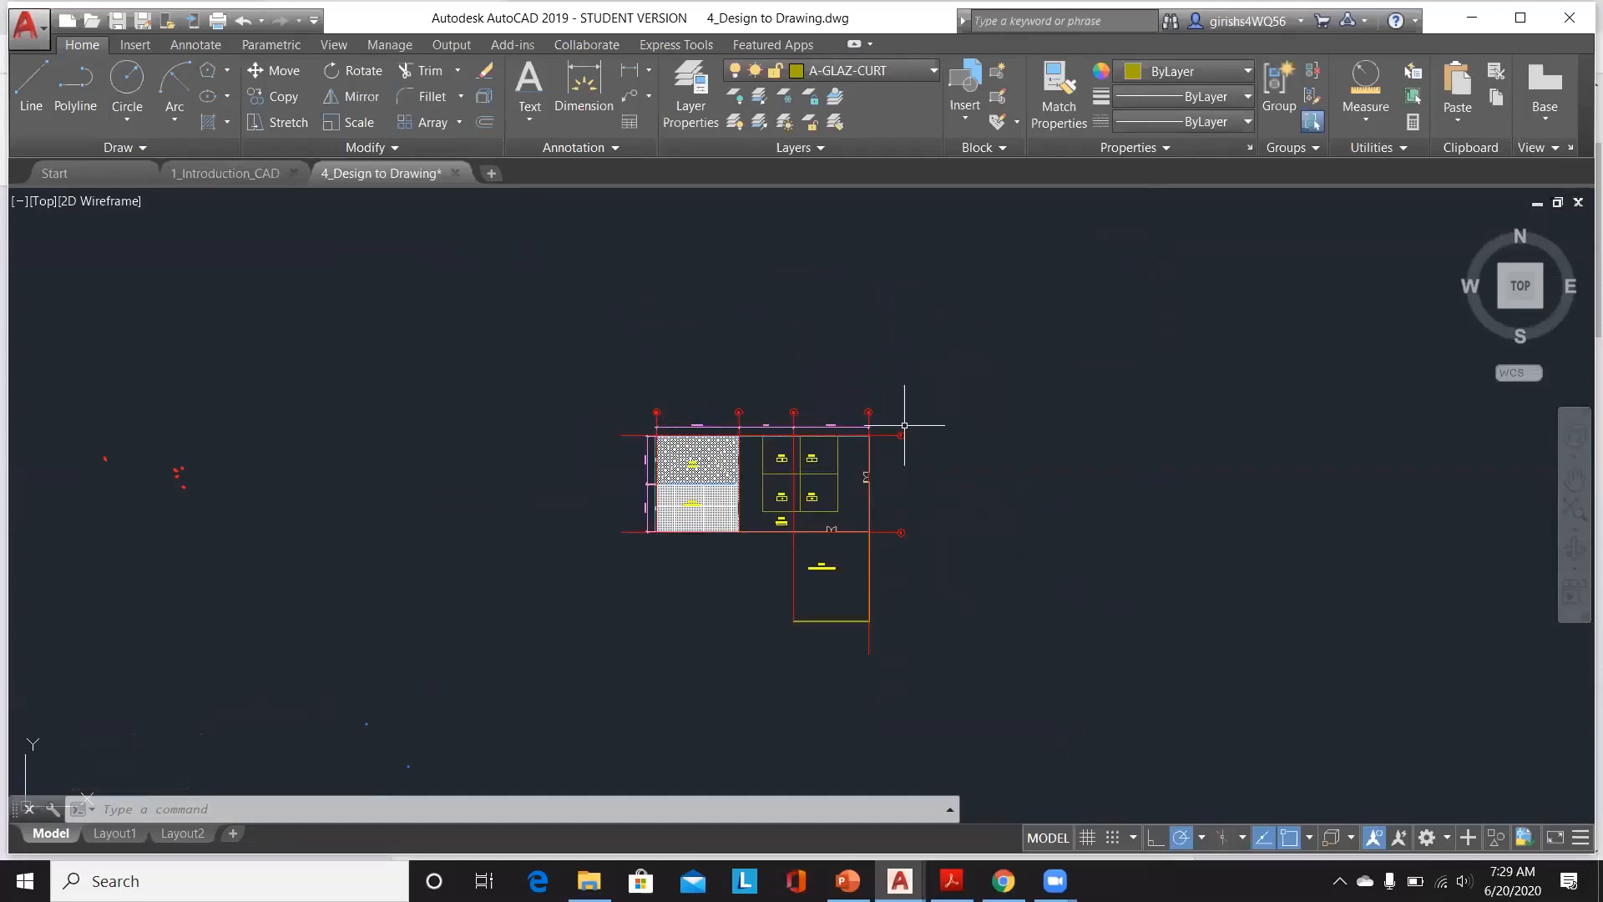
mouse_move(761, 436)
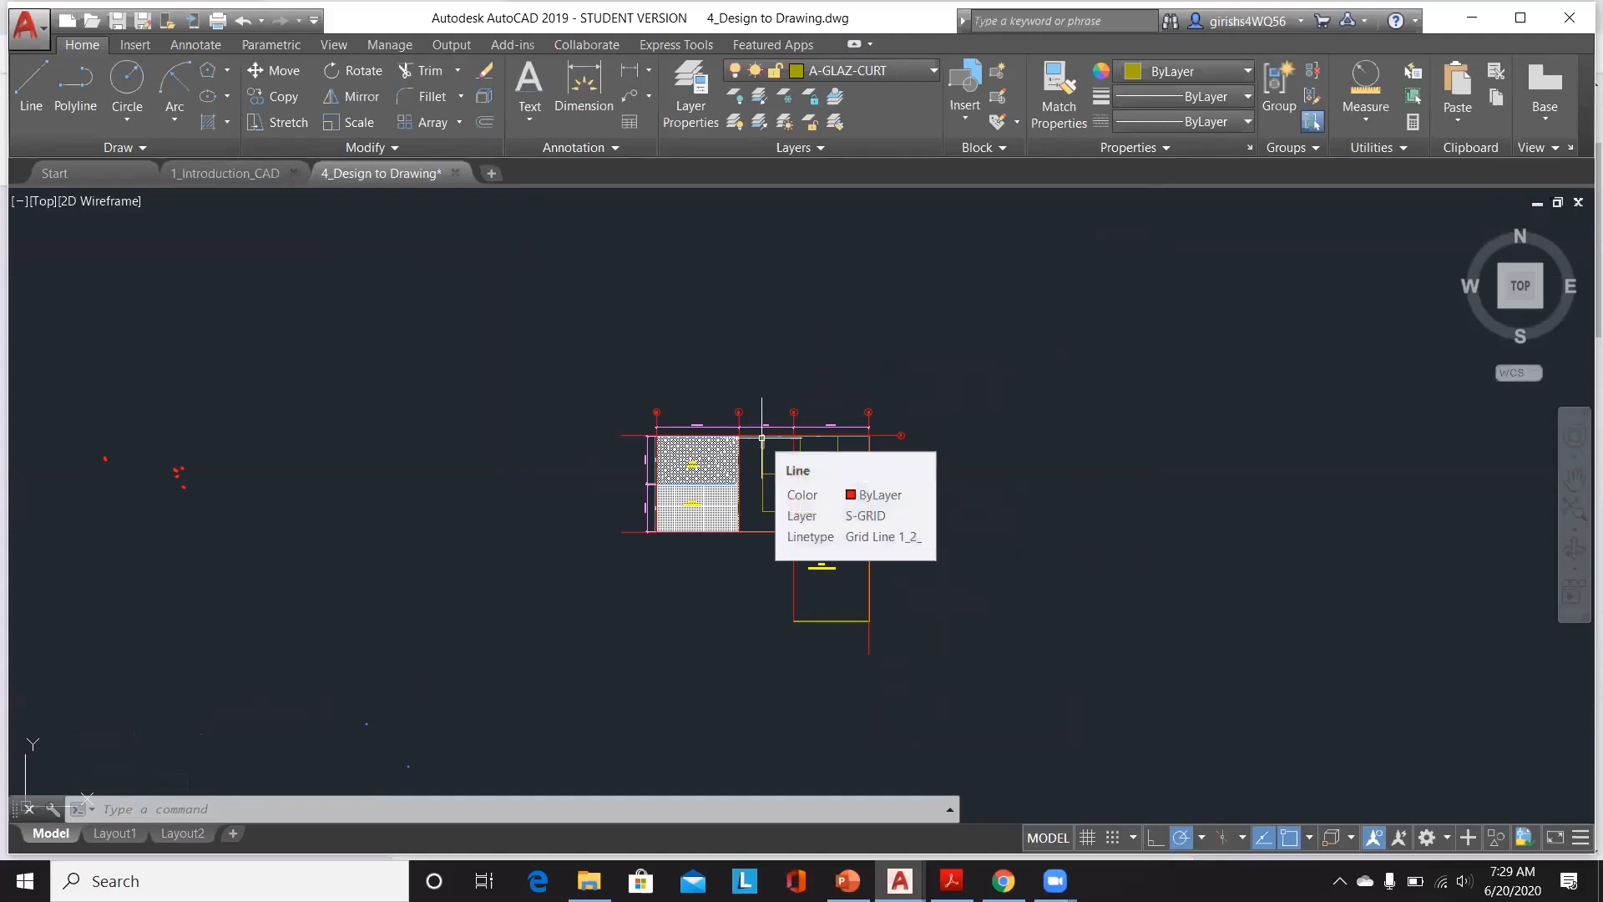
scroll(762, 436, up, 3)
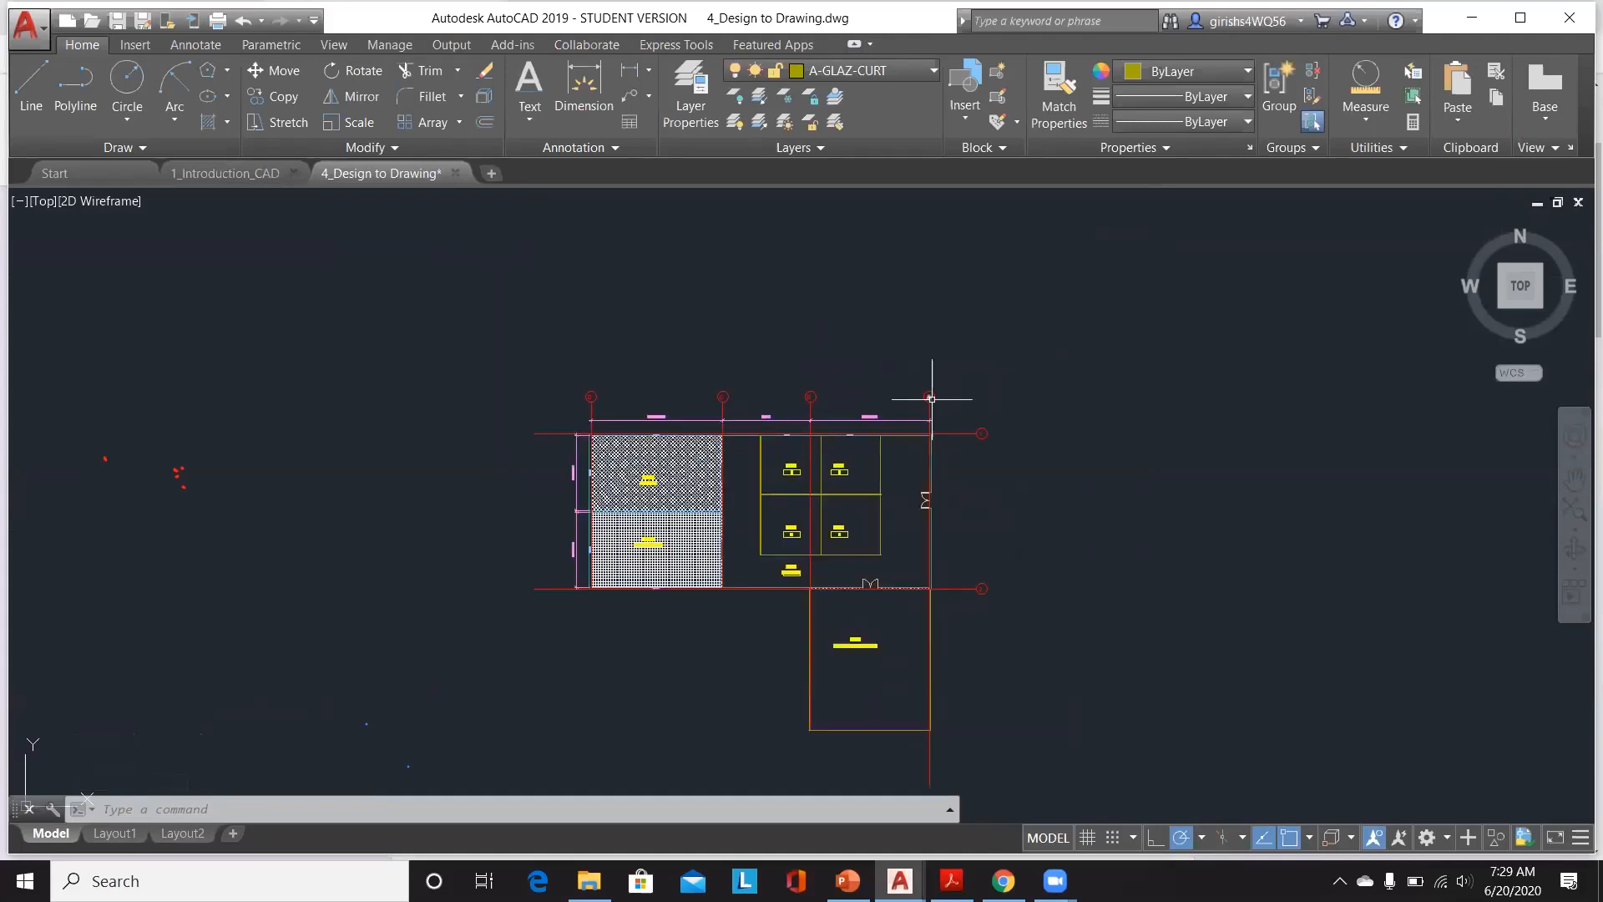
scroll(932, 399, up, 4)
scroll(932, 399, up, 2)
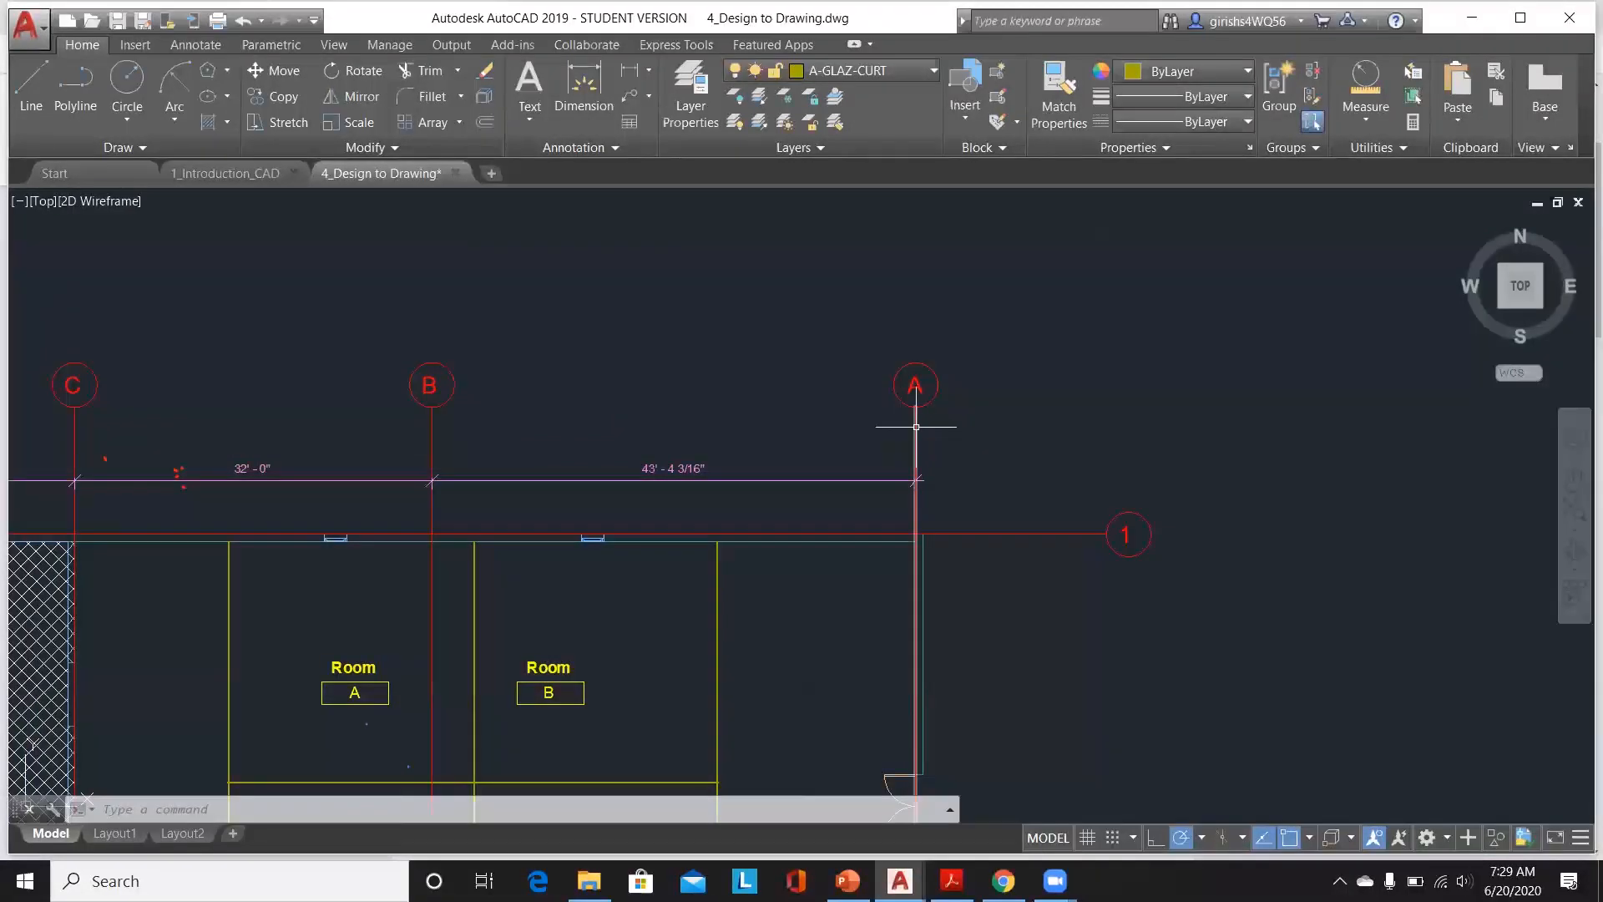
click(916, 427)
key(Escape)
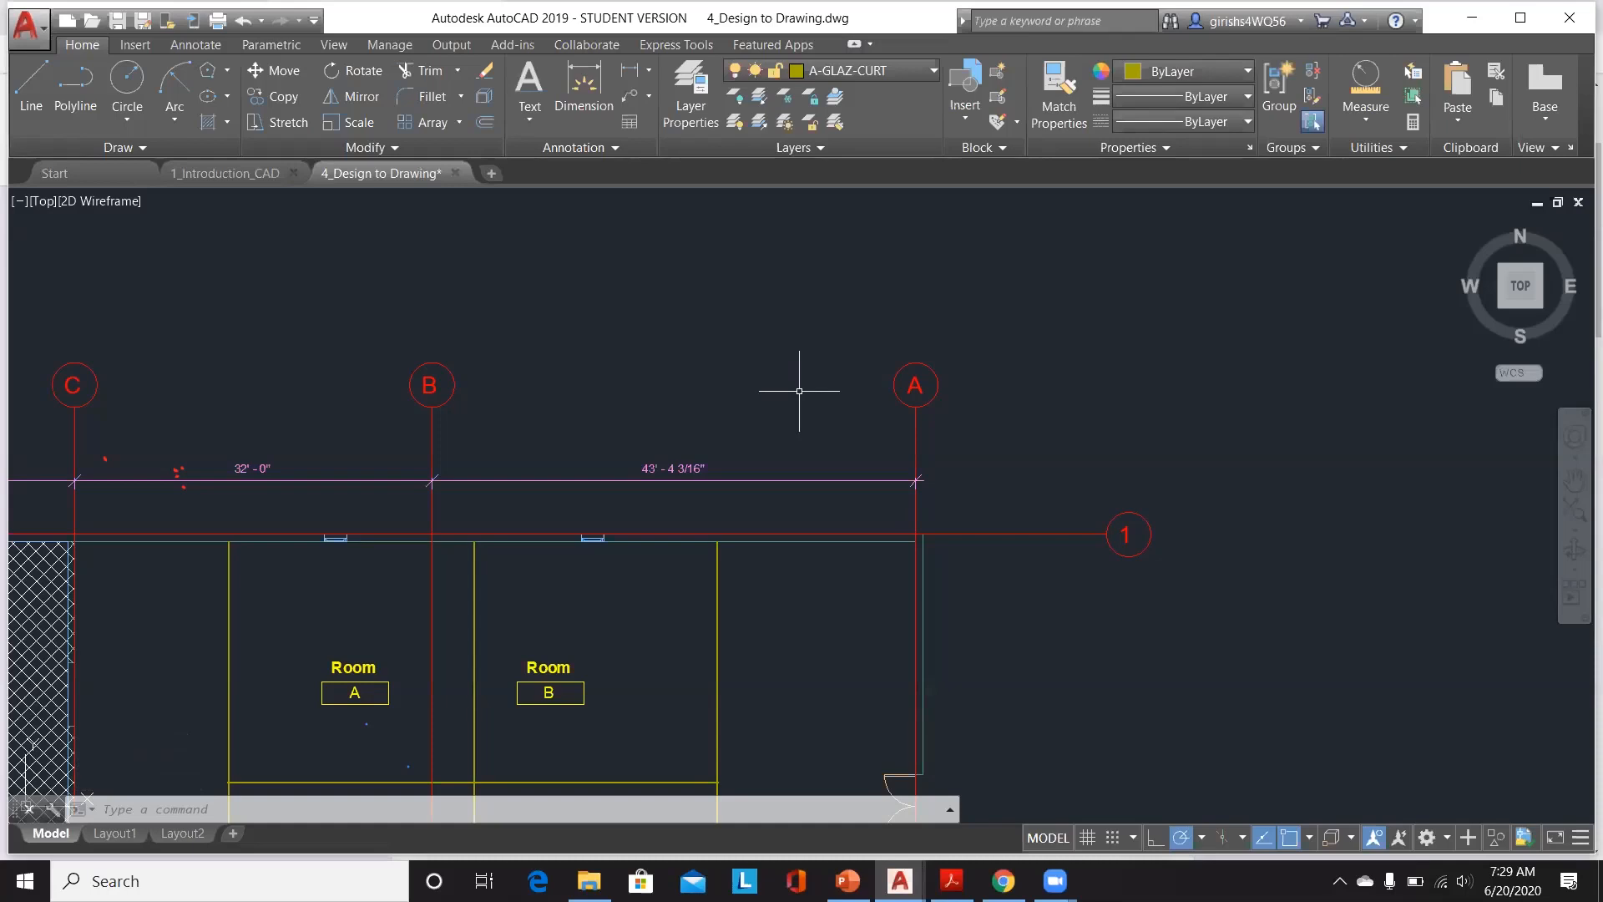
scroll(800, 391, down, 2)
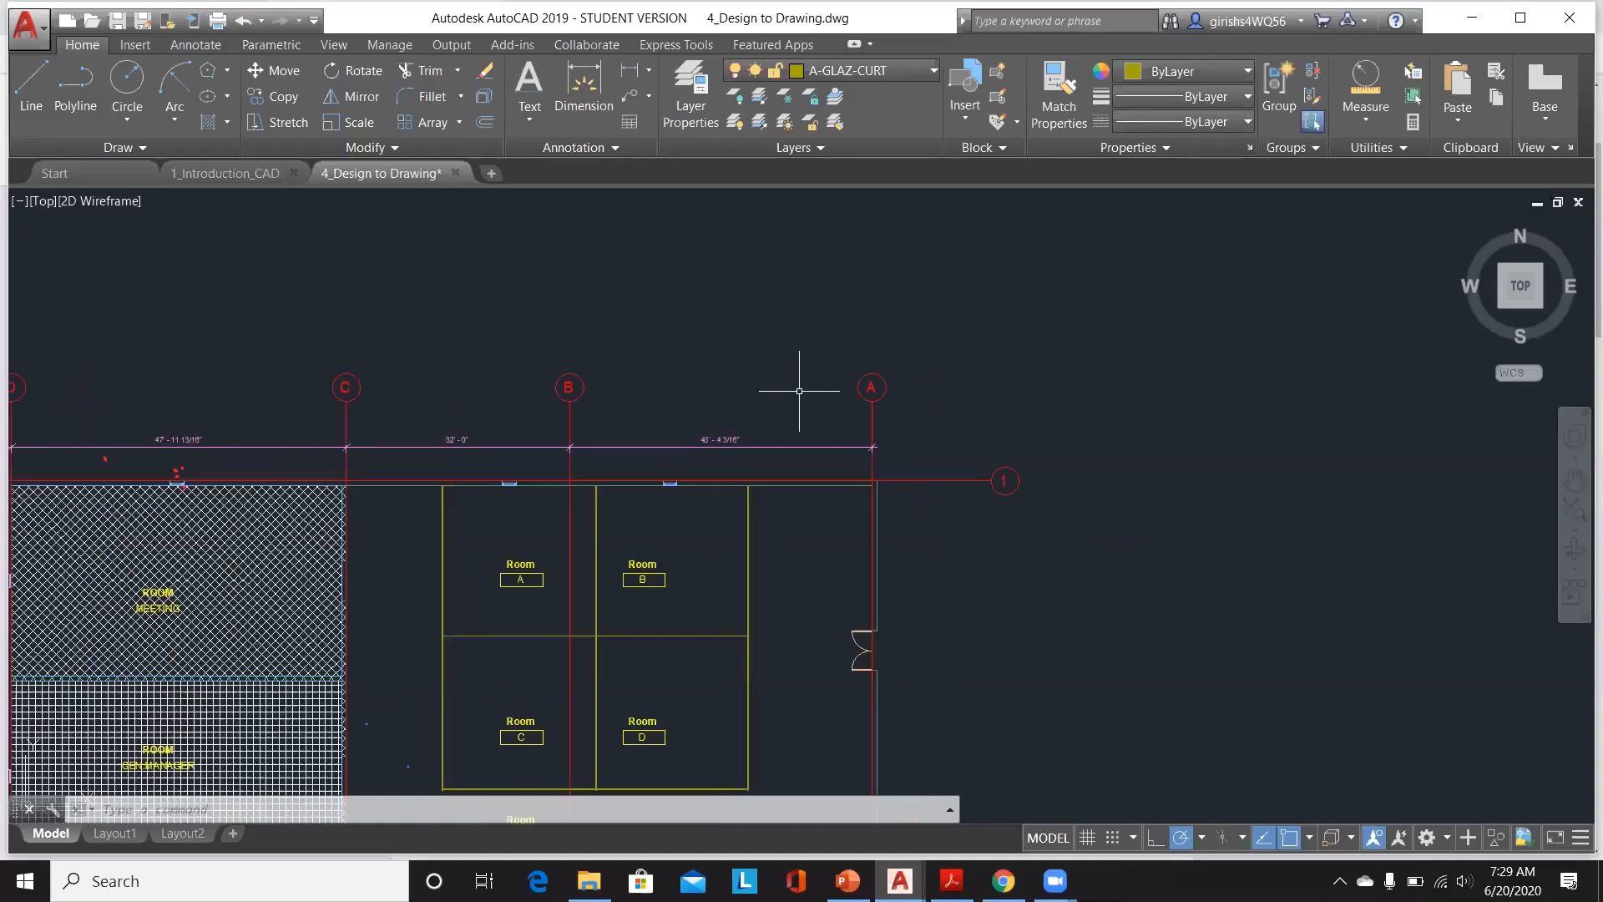
scroll(799, 391, down, 5)
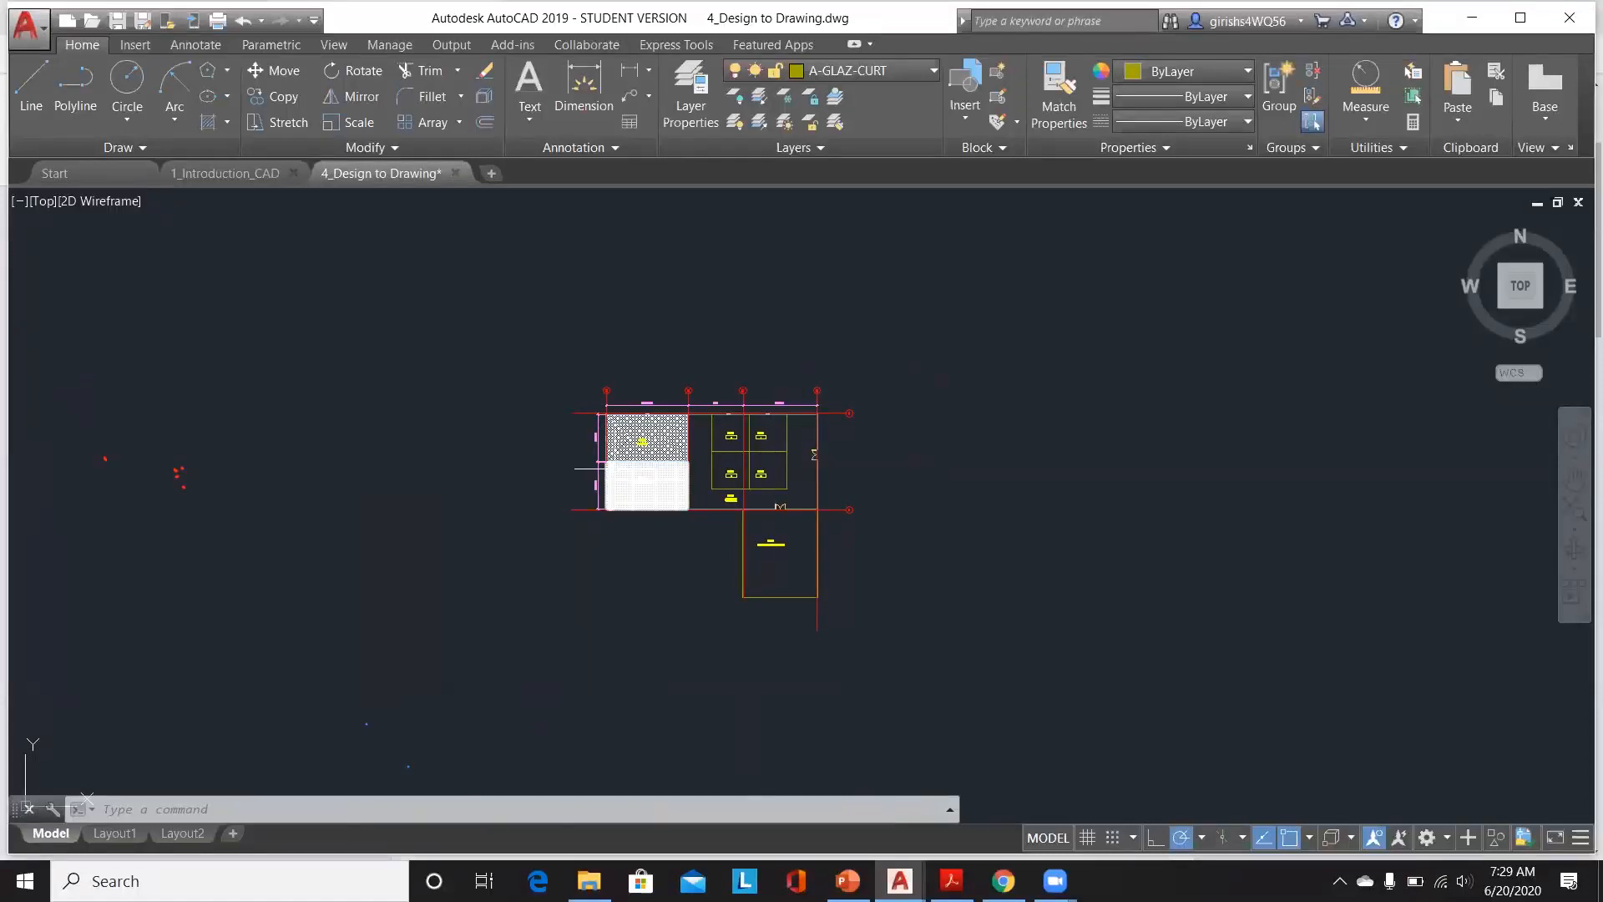
Step: Inspect the rooms A to D and the hatched meeting and general manager rooms up close
scroll(834, 350, up, 5)
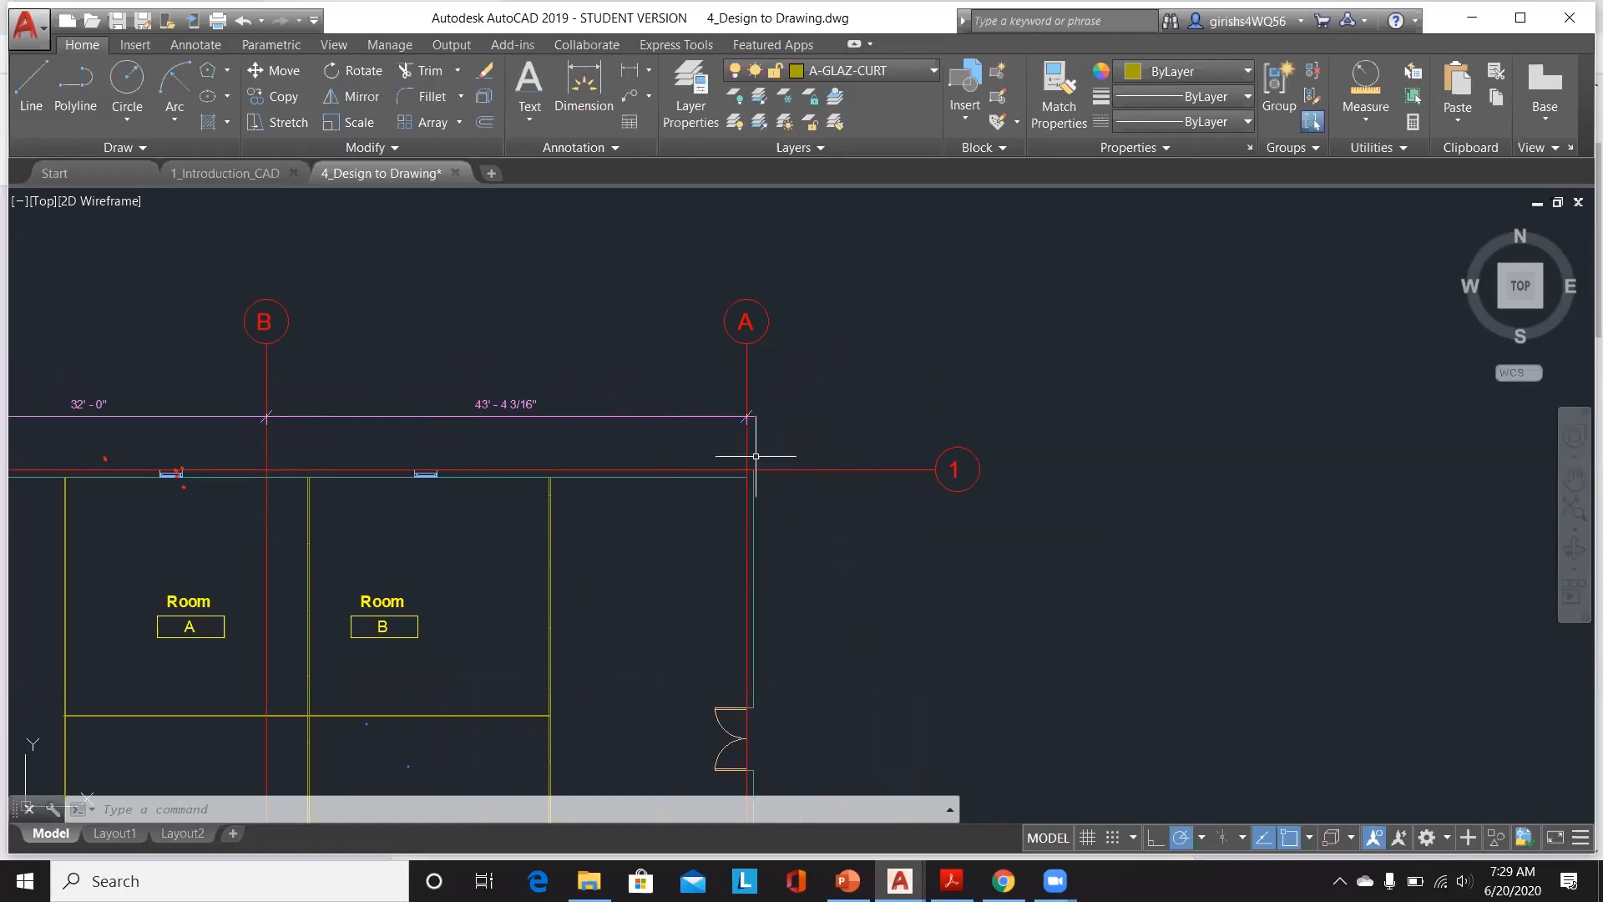
scroll(755, 456, down, 2)
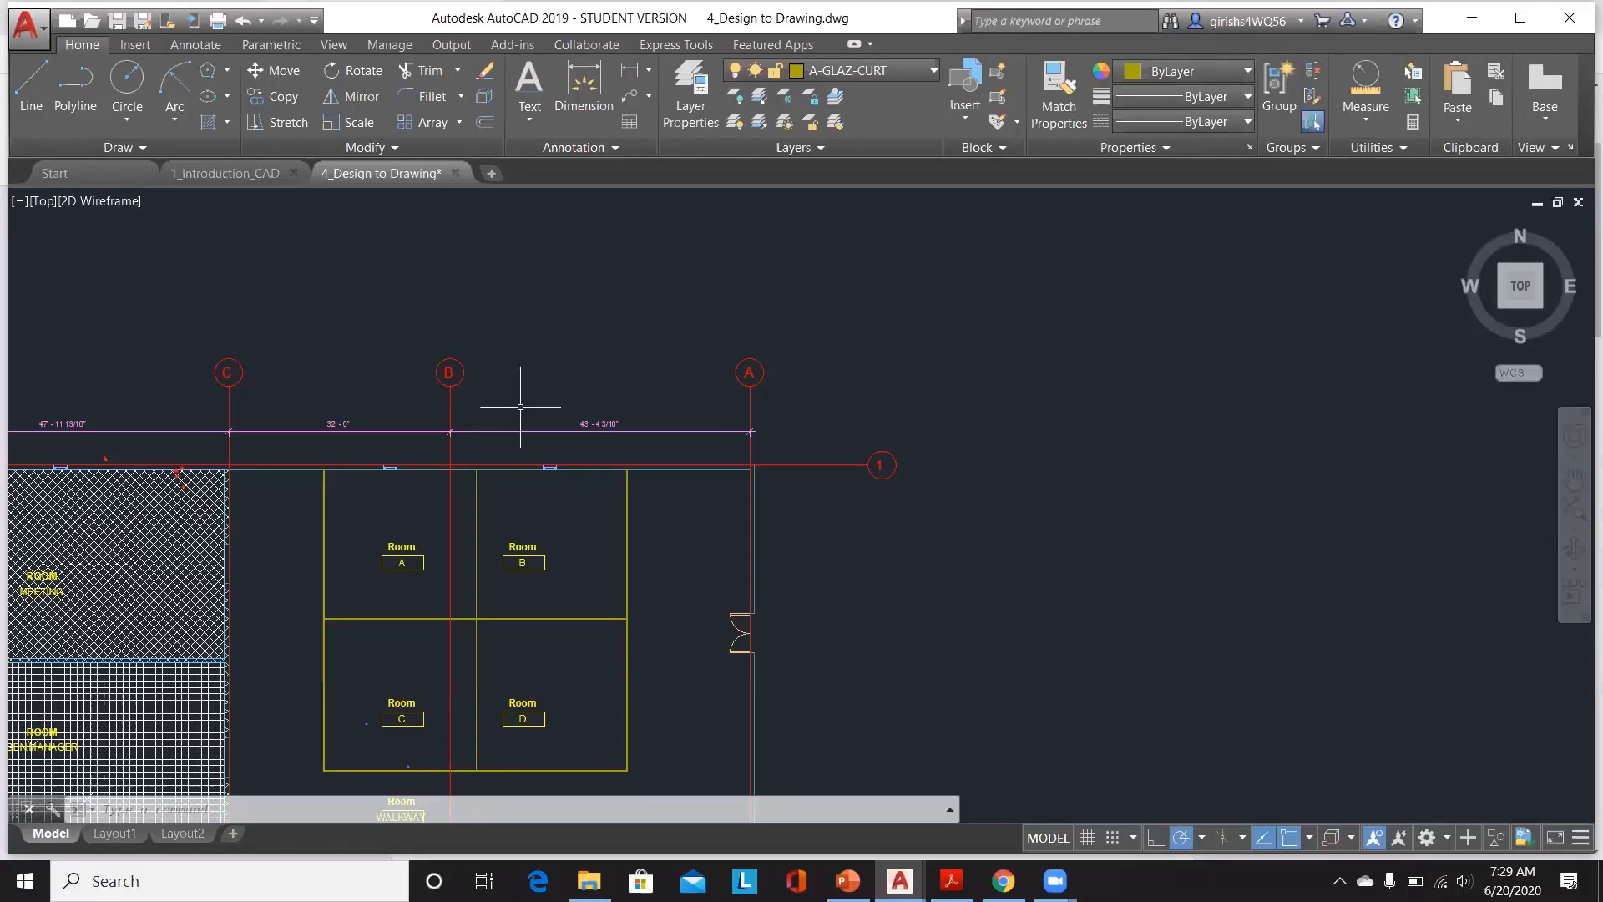
scroll(666, 421, down, 3)
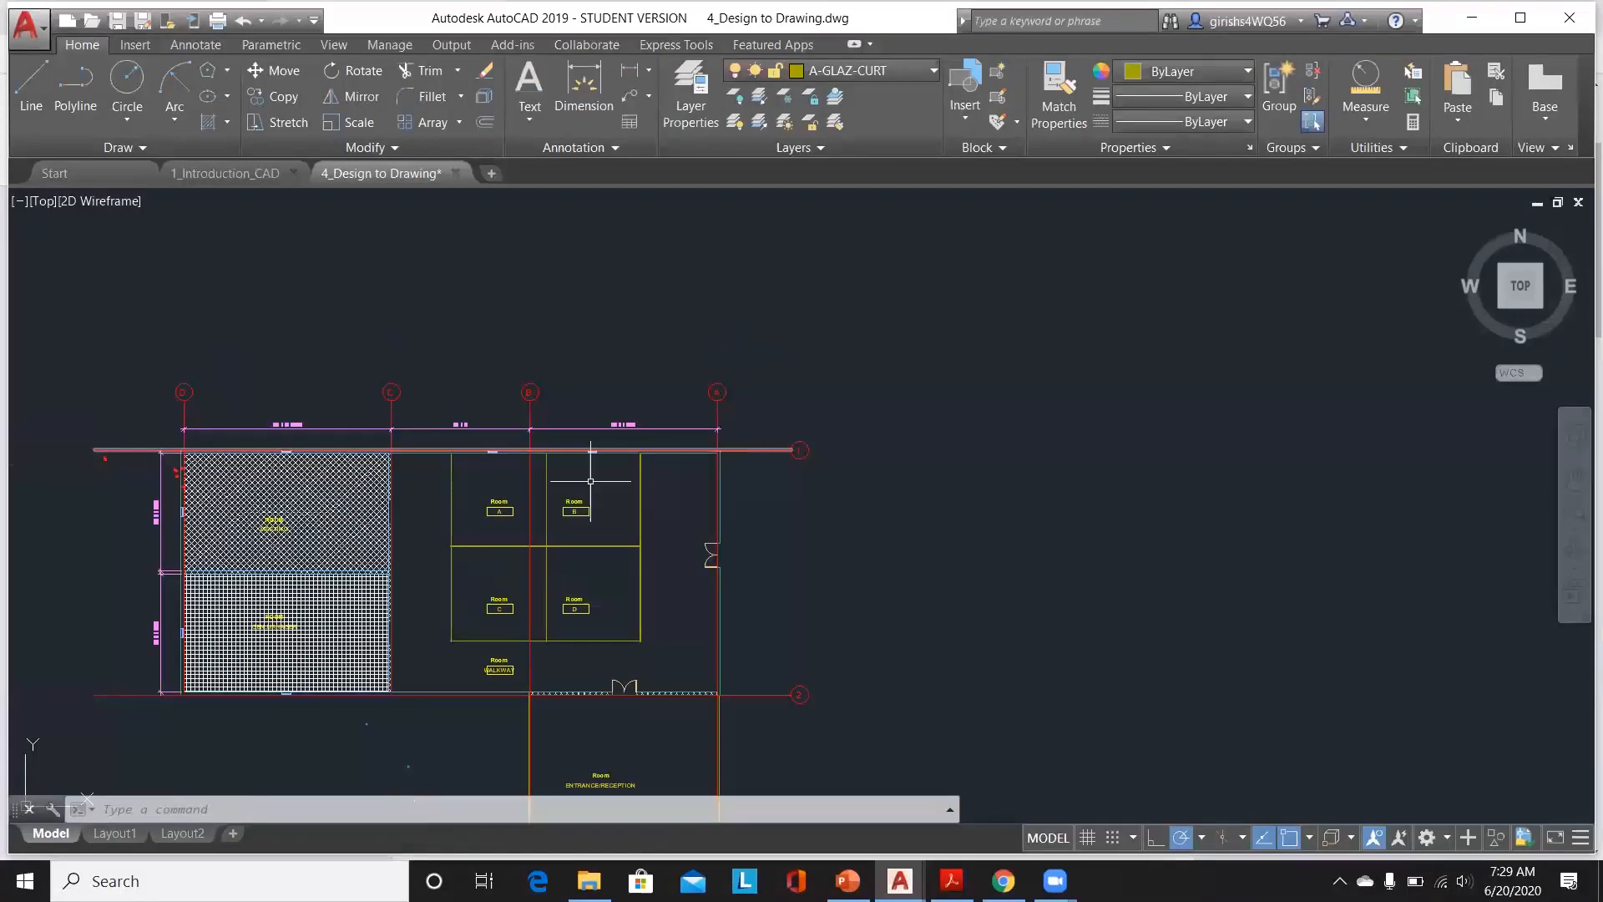
scroll(668, 449, down, 4)
scroll(538, 469, up, 2)
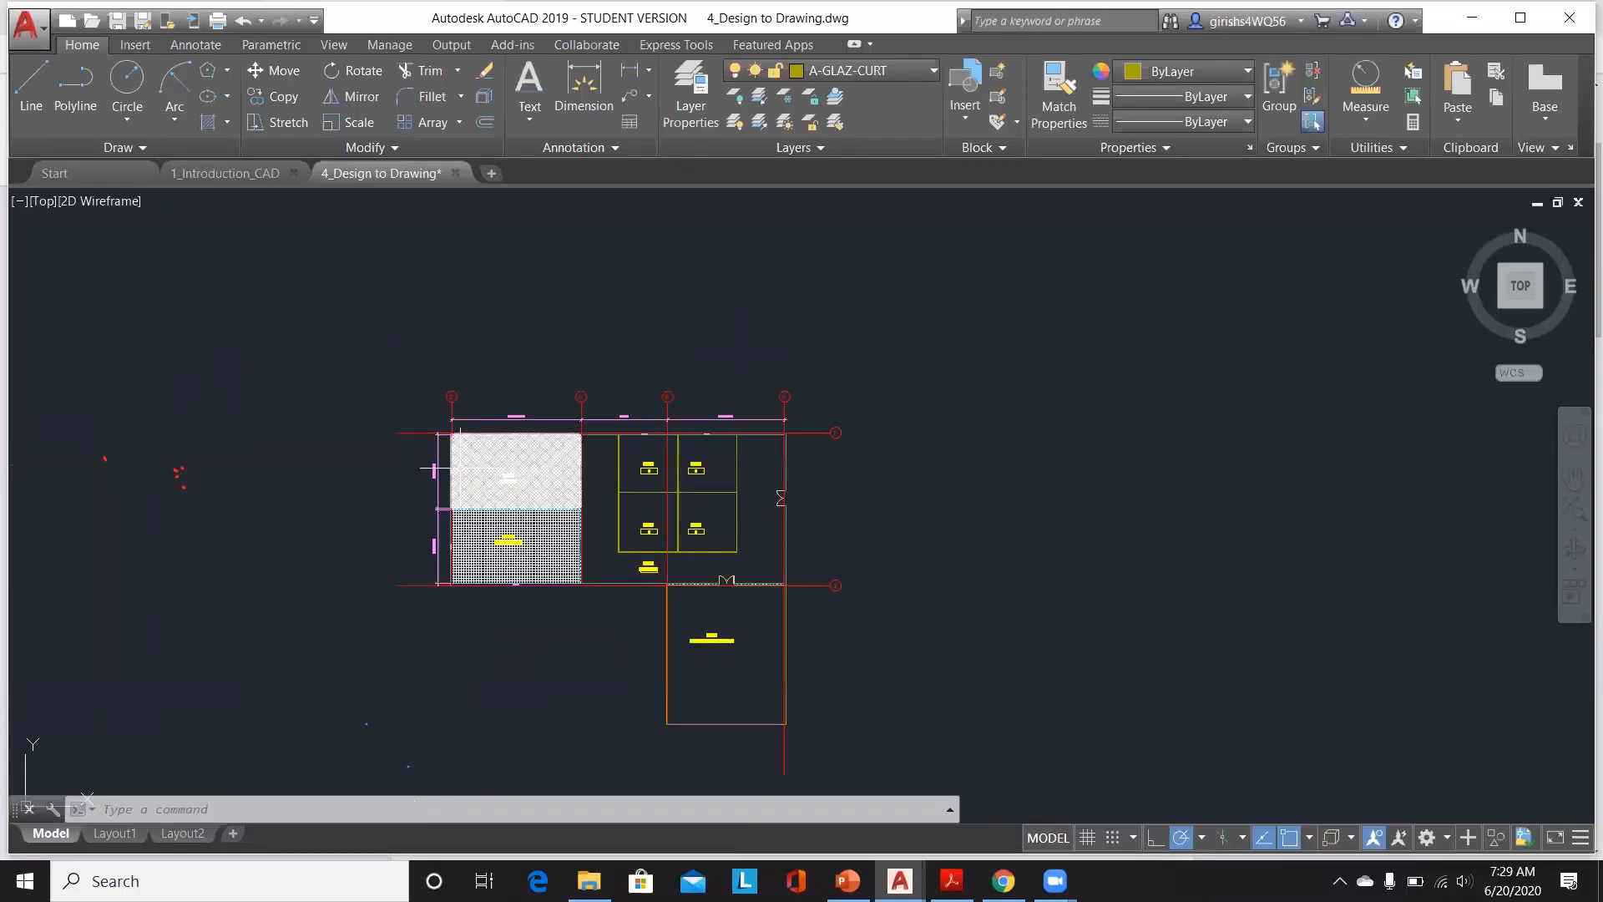
scroll(461, 469, up, 2)
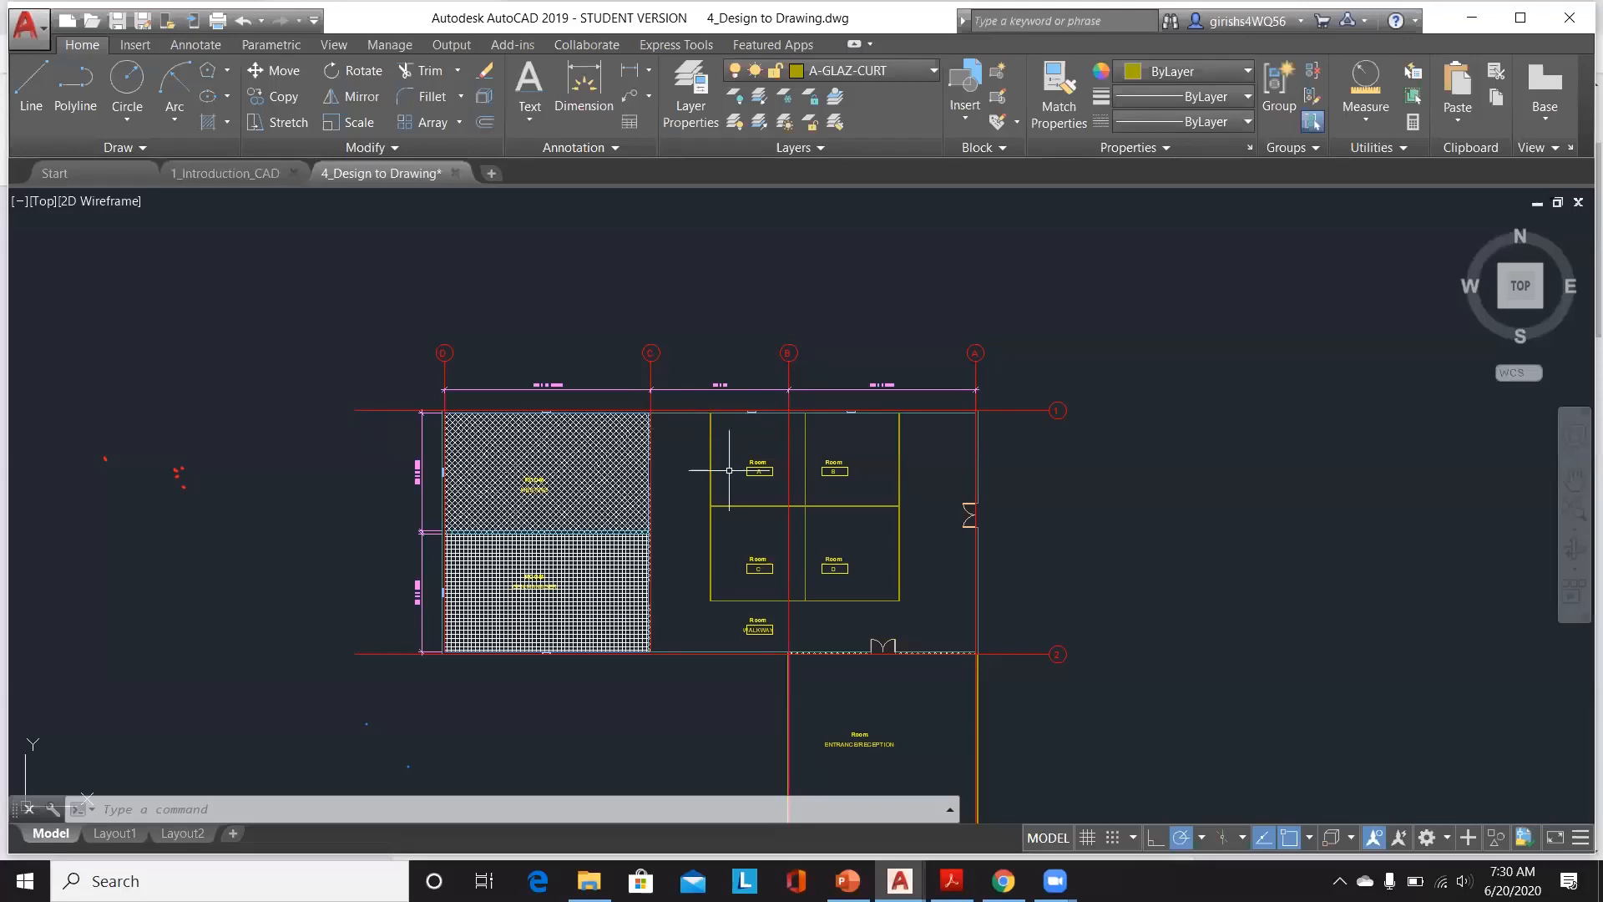
scroll(778, 473, up, 2)
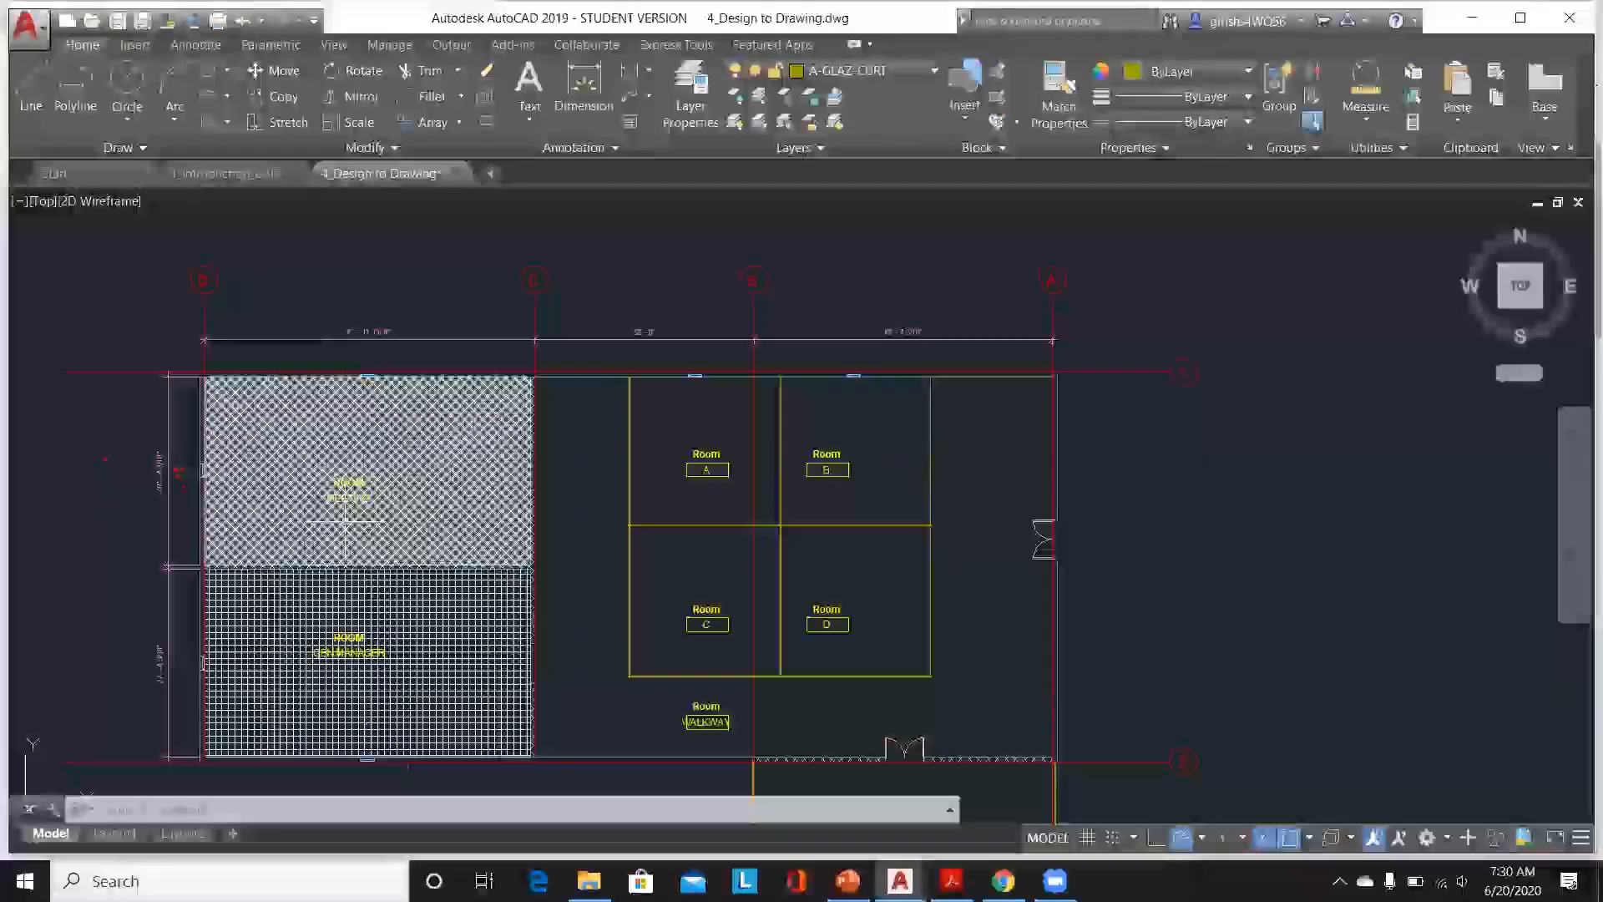
scroll(342, 516, up, 2)
scroll(334, 515, up, 2)
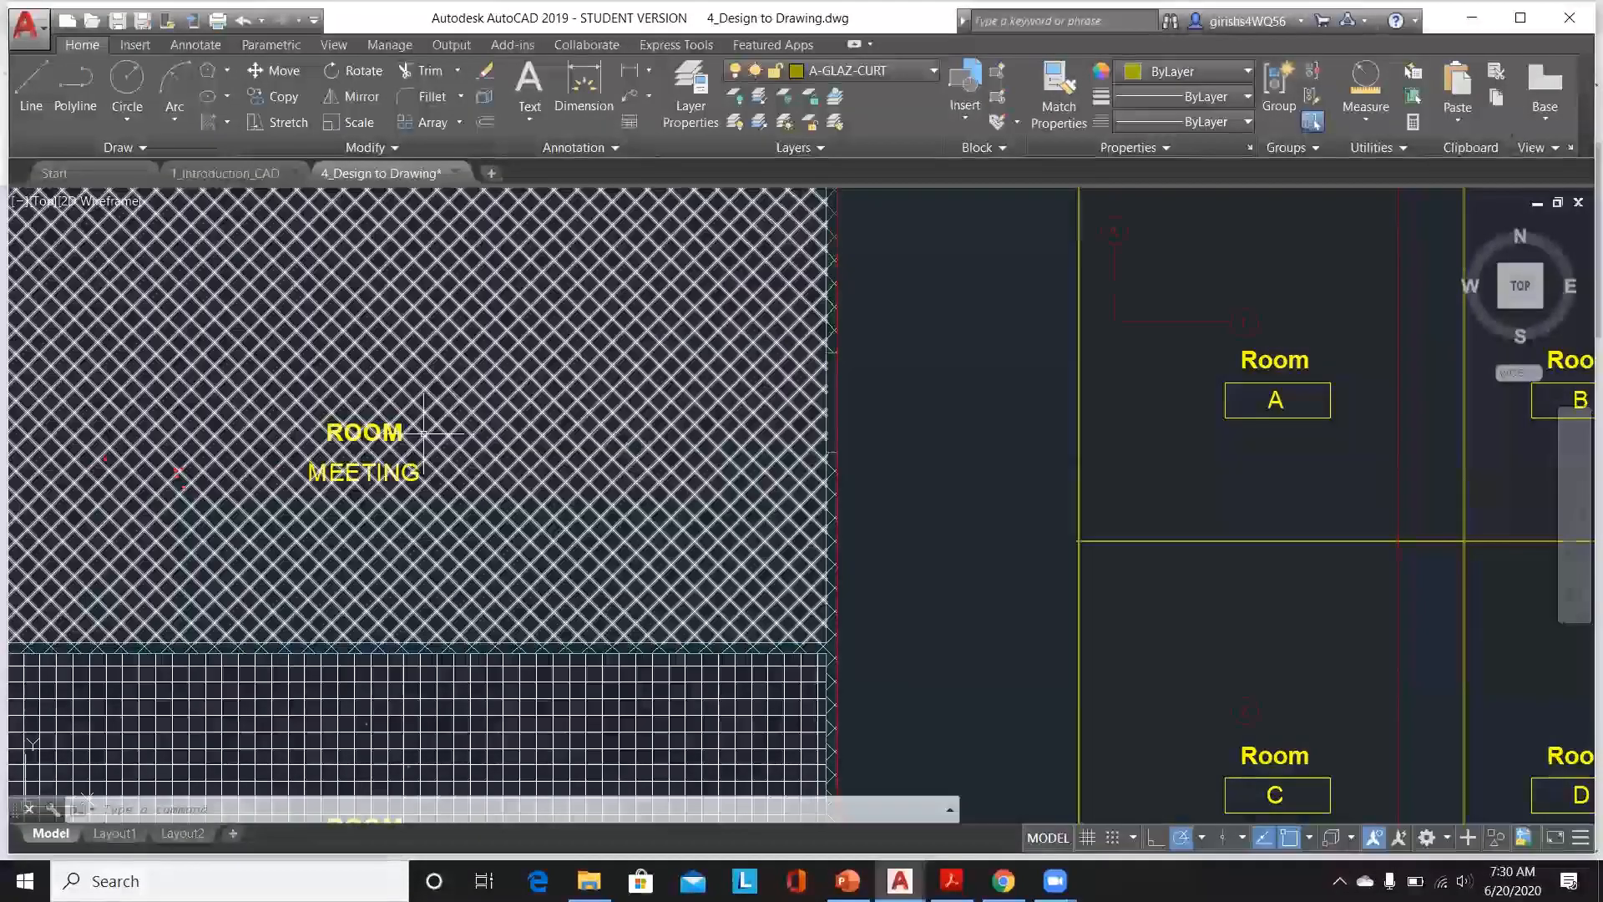
scroll(364, 432, down, 4)
scroll(401, 601, up, 2)
scroll(192, 602, up, 2)
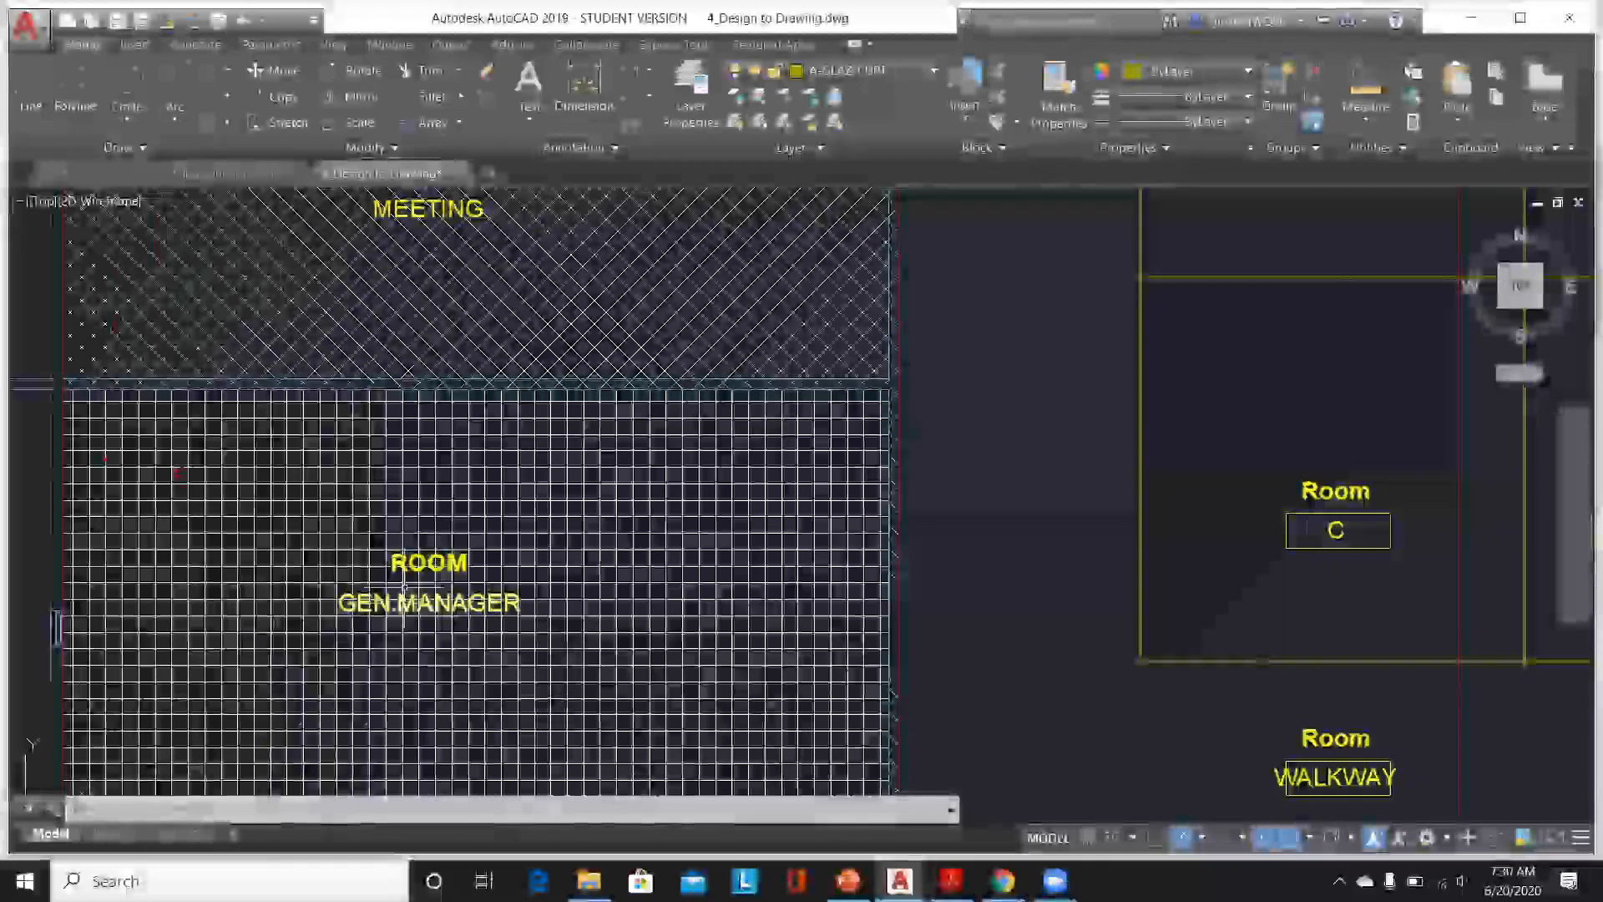
scroll(175, 598, down, 2)
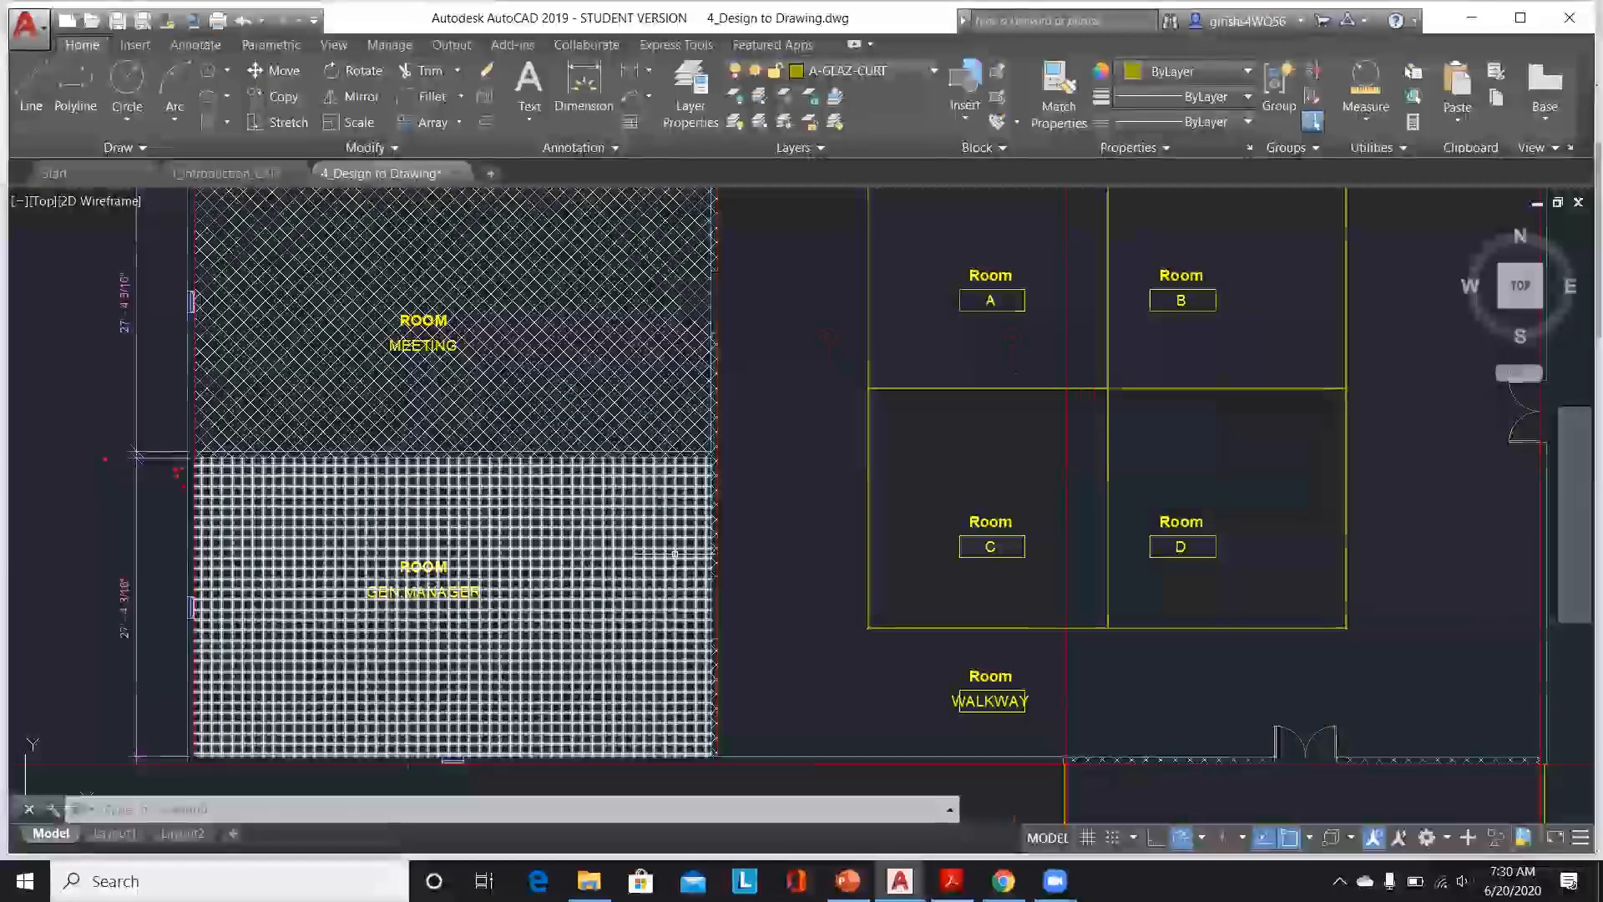
scroll(678, 569, down, 4)
scroll(872, 542, down, 3)
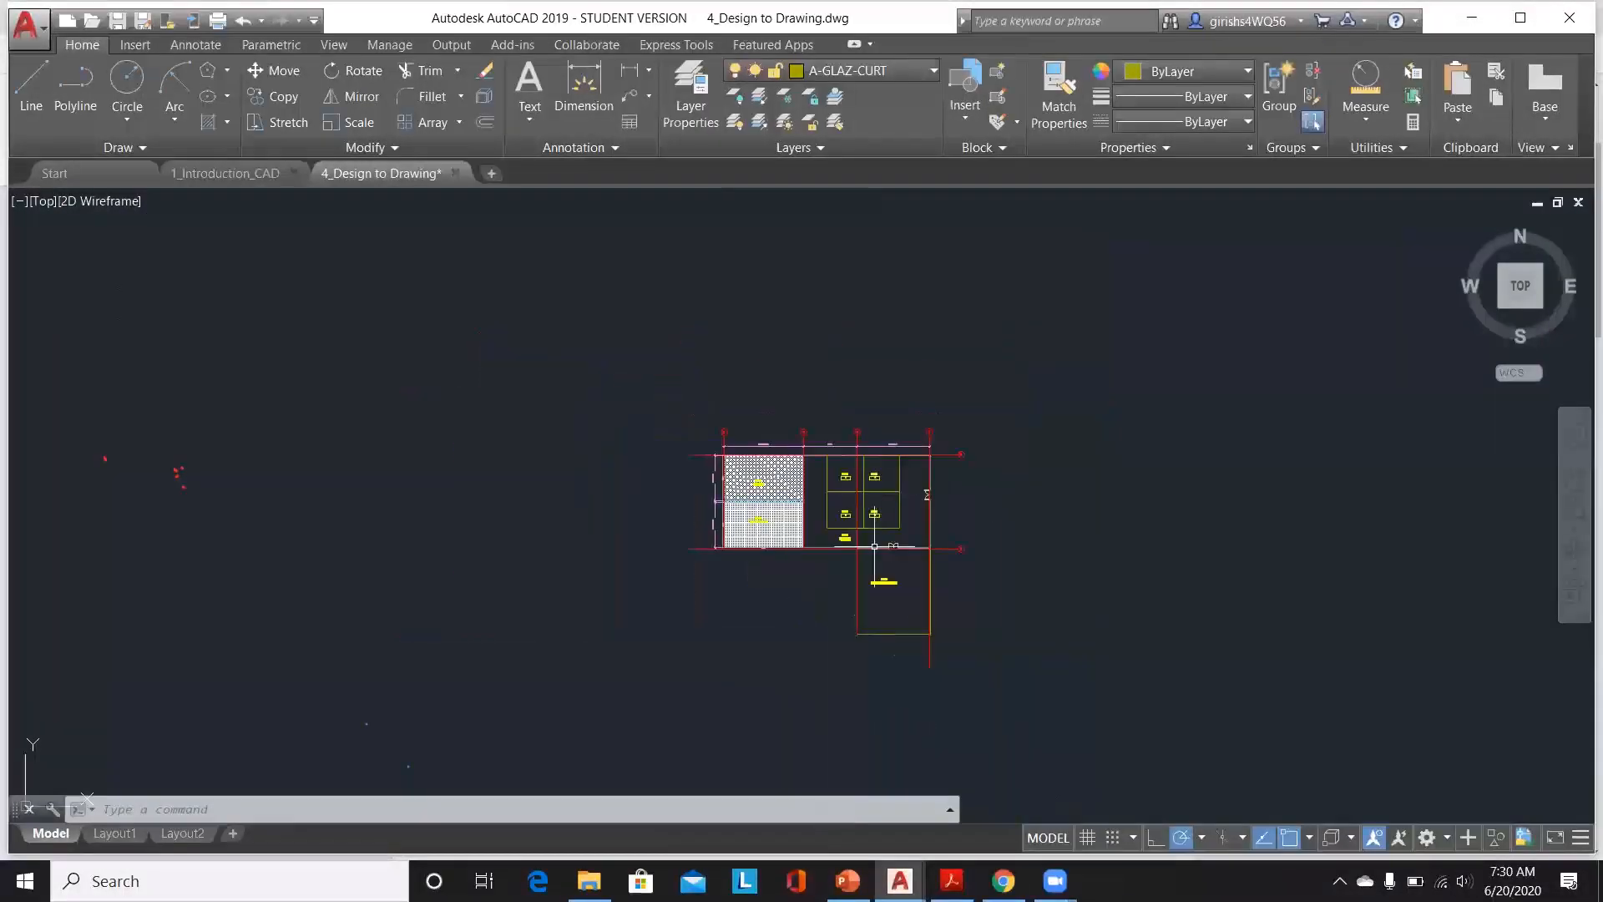
scroll(859, 573, up, 5)
mouse_move(835, 543)
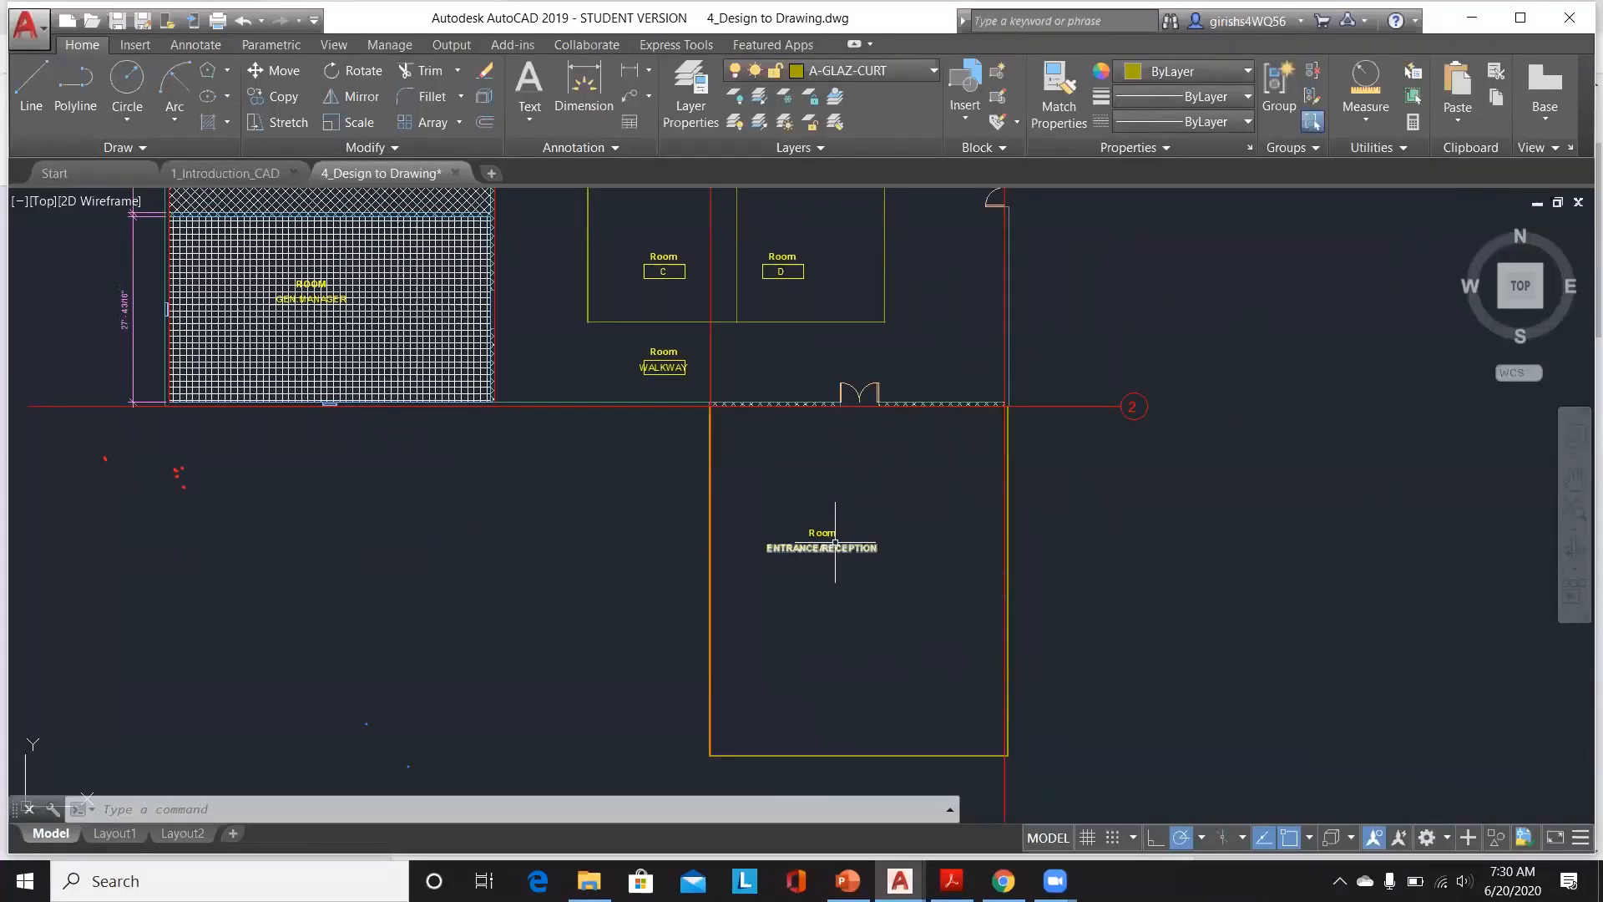
Step: Inspect the walkway and the entrance/reception room below gridline 2 across the plan
scroll(831, 545, down, 2)
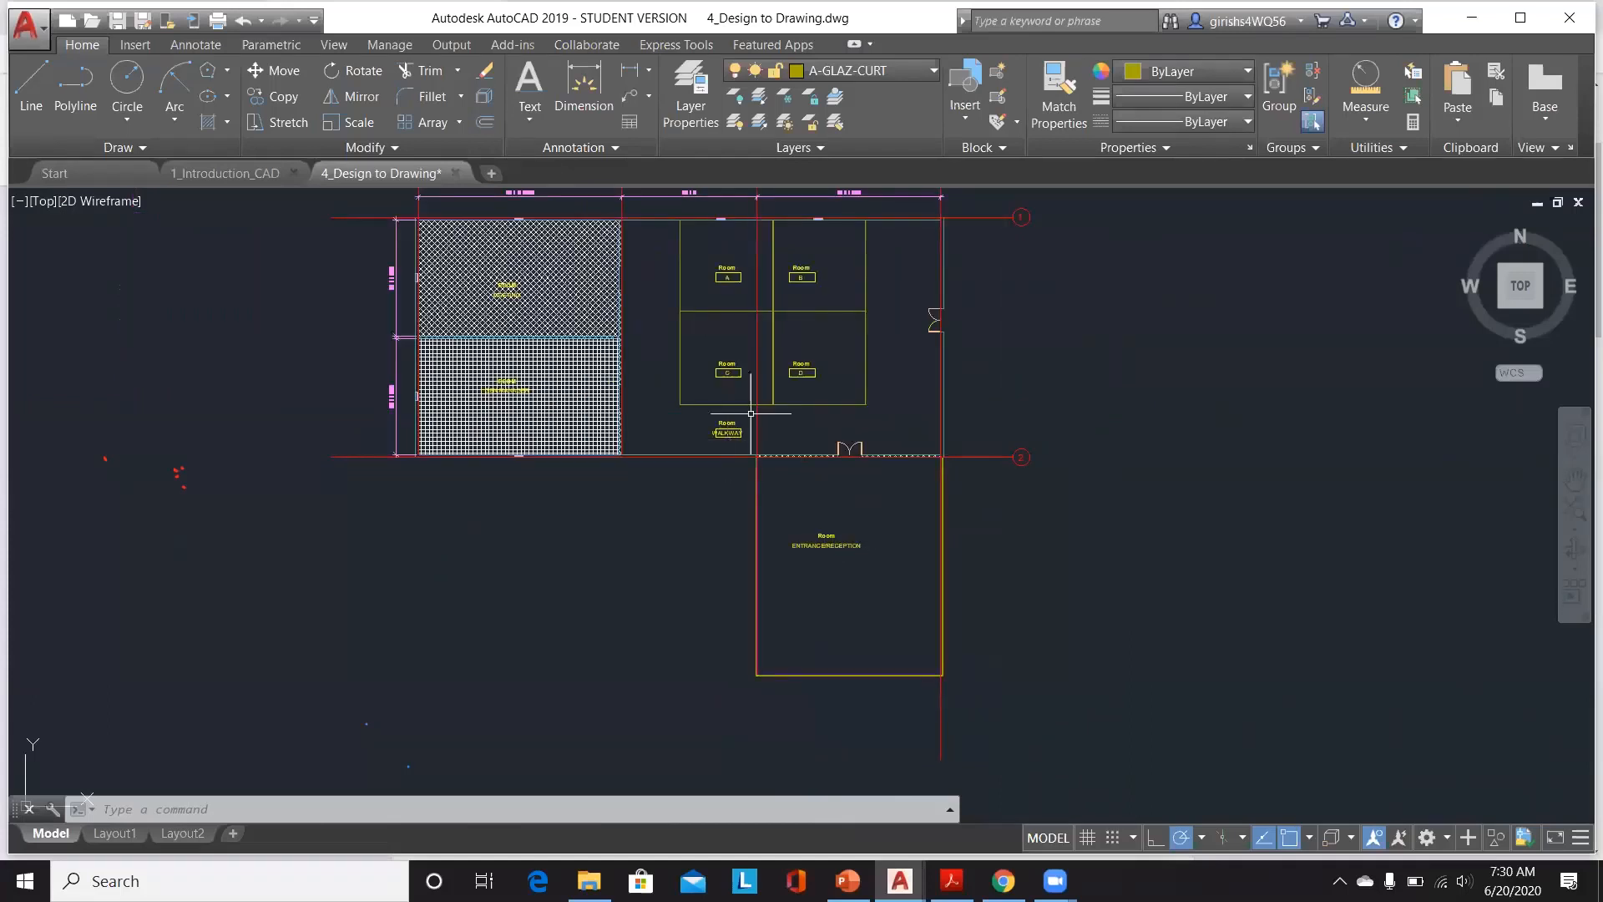
scroll(851, 264, up, 2)
scroll(851, 264, up, 2)
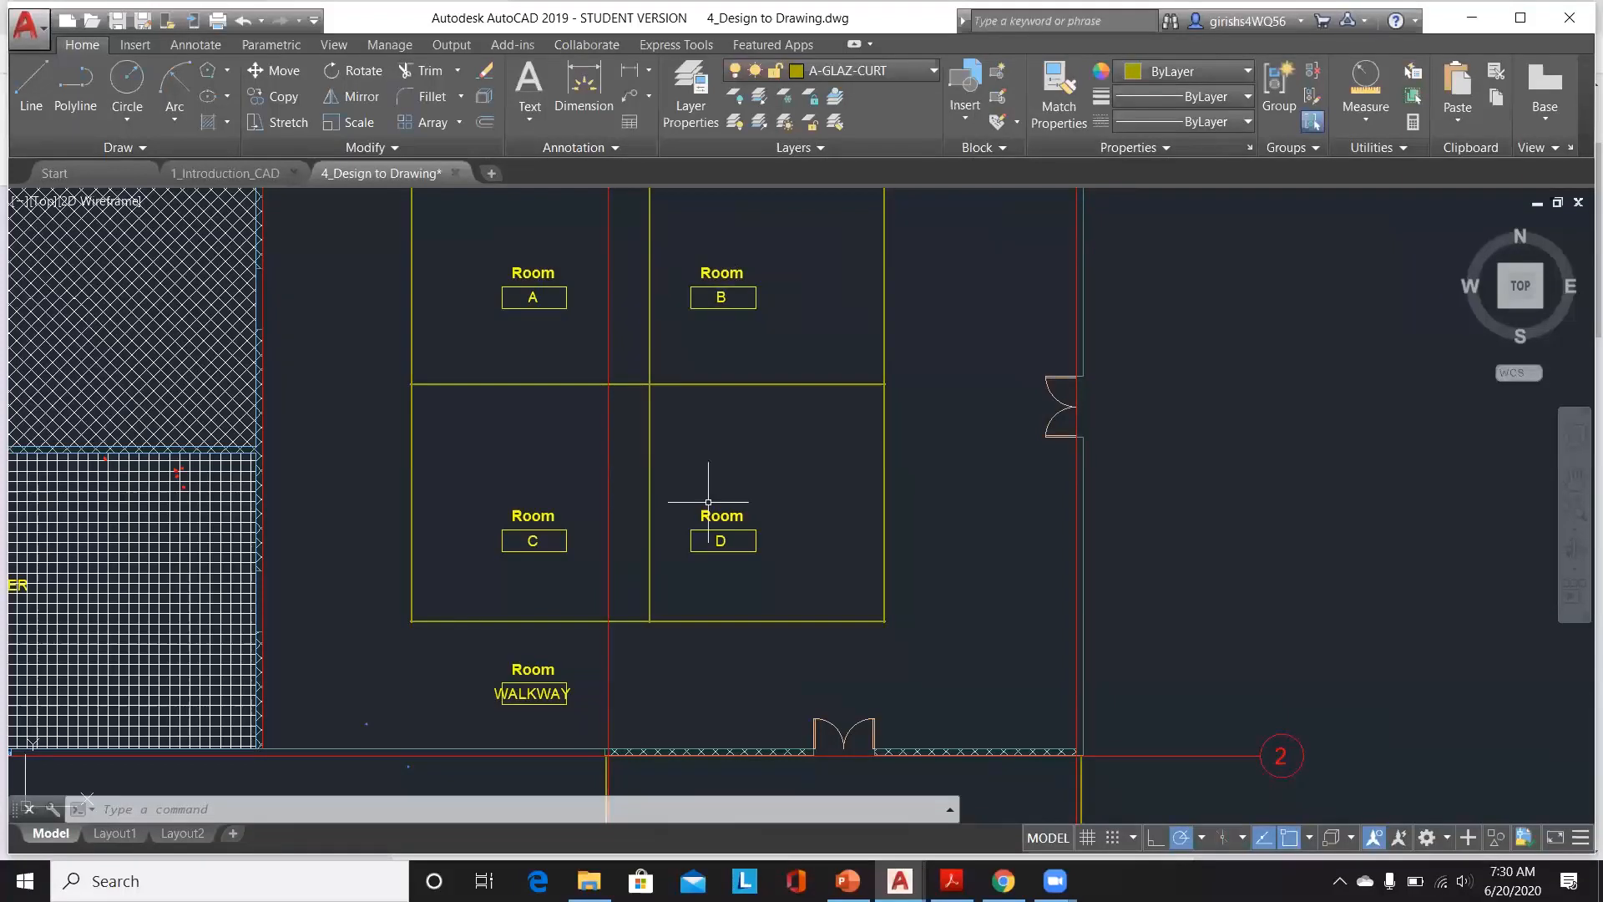
scroll(708, 502, down, 2)
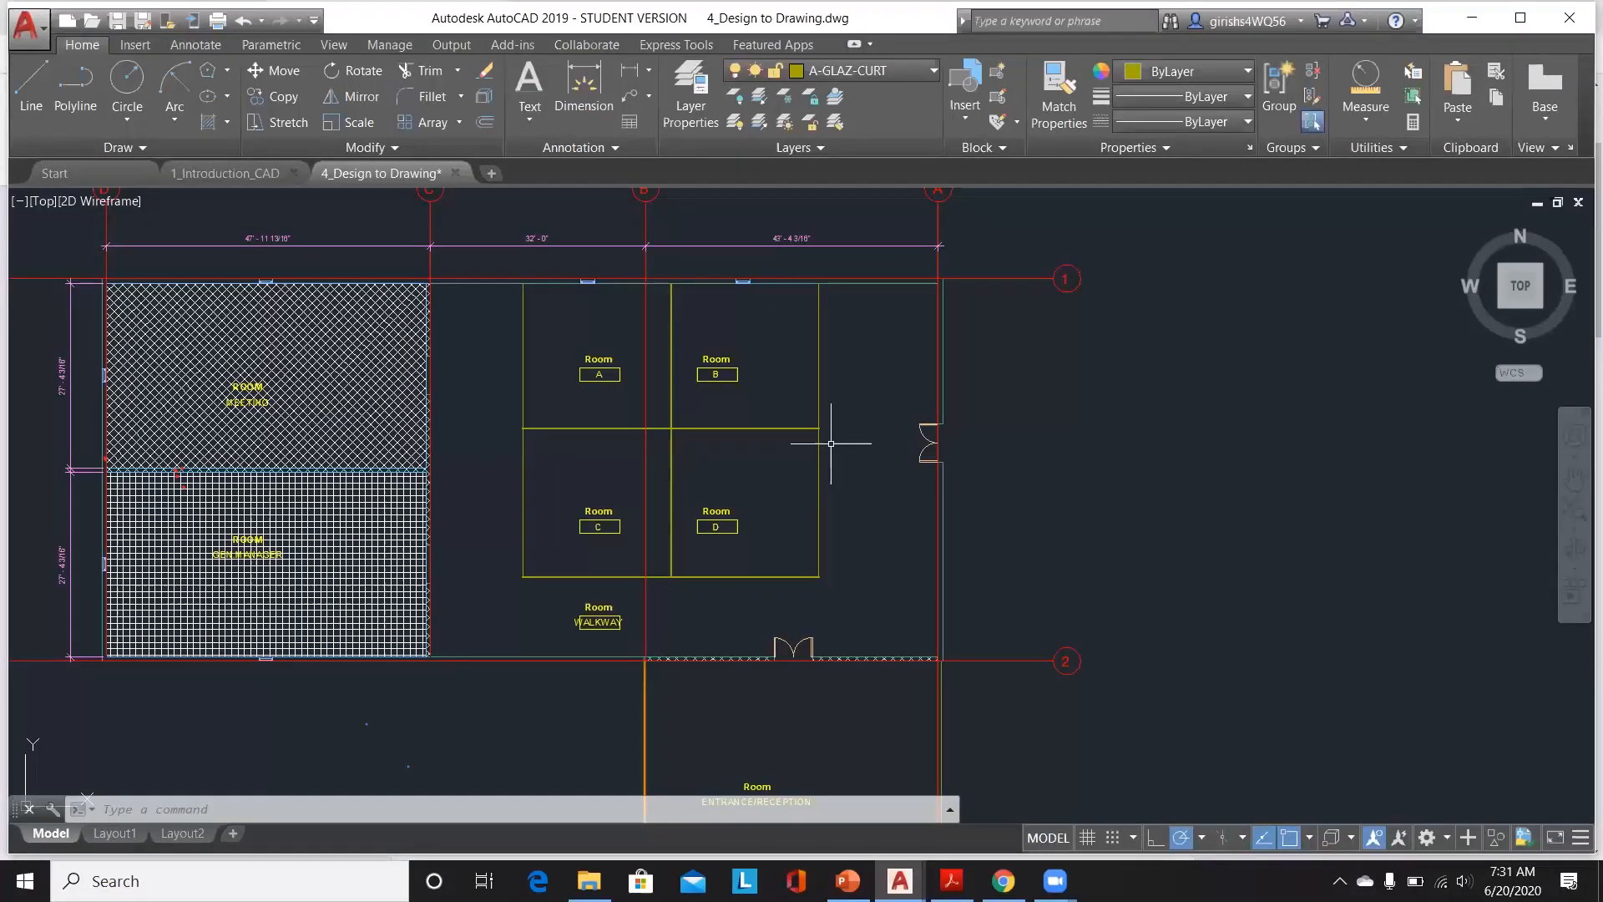
scroll(833, 443, down, 2)
scroll(776, 532, down, 1)
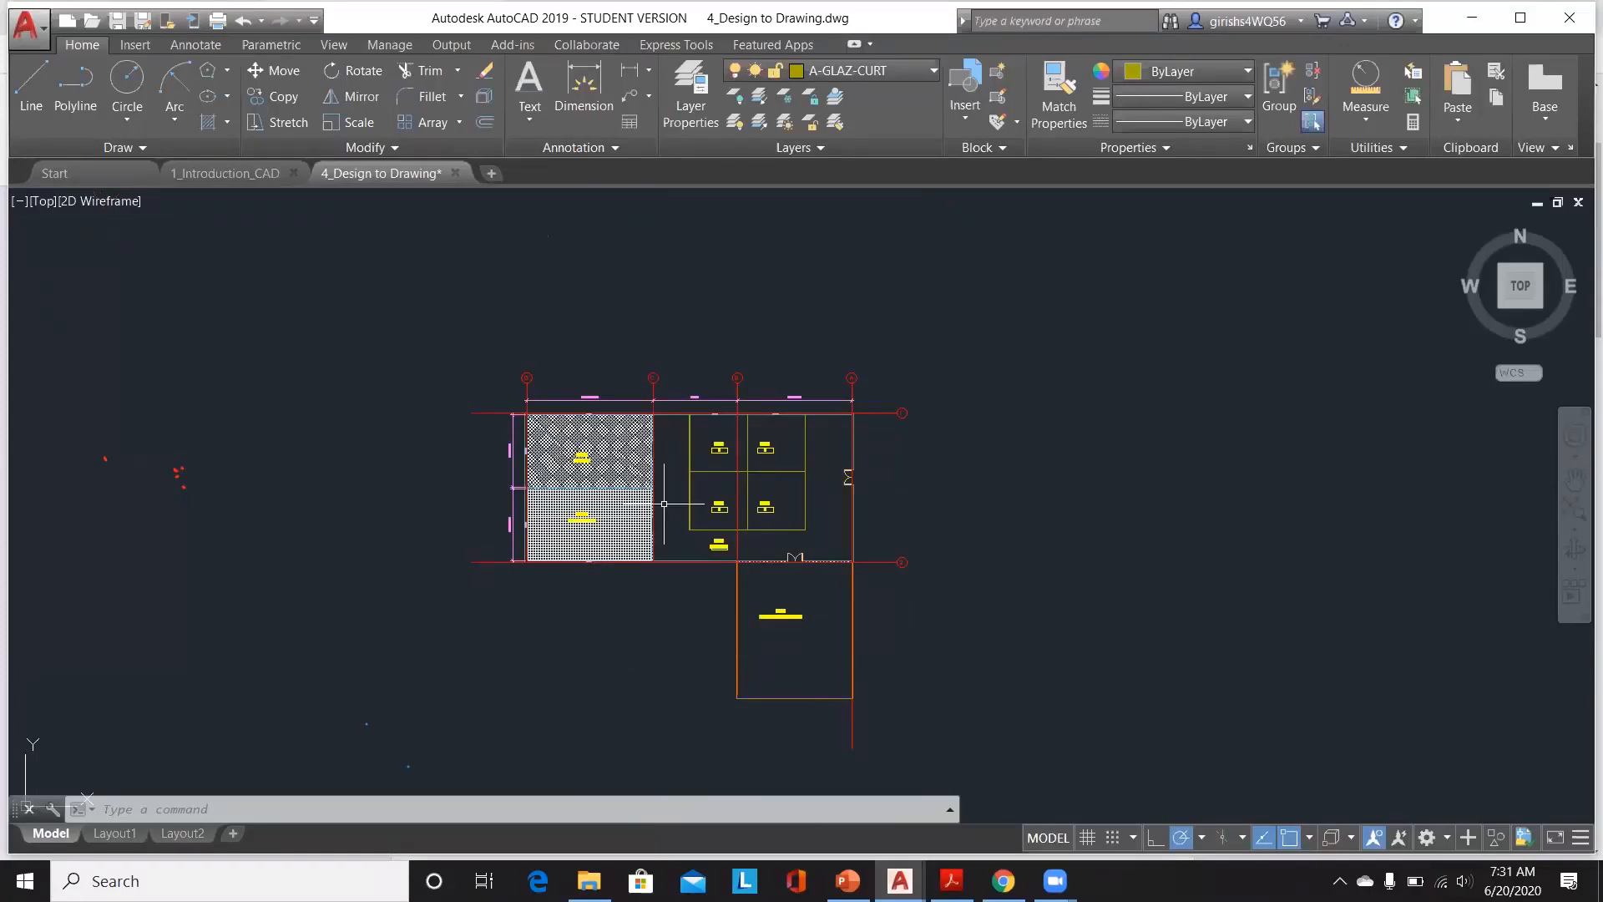
scroll(663, 493, up, 3)
scroll(559, 457, up, 2)
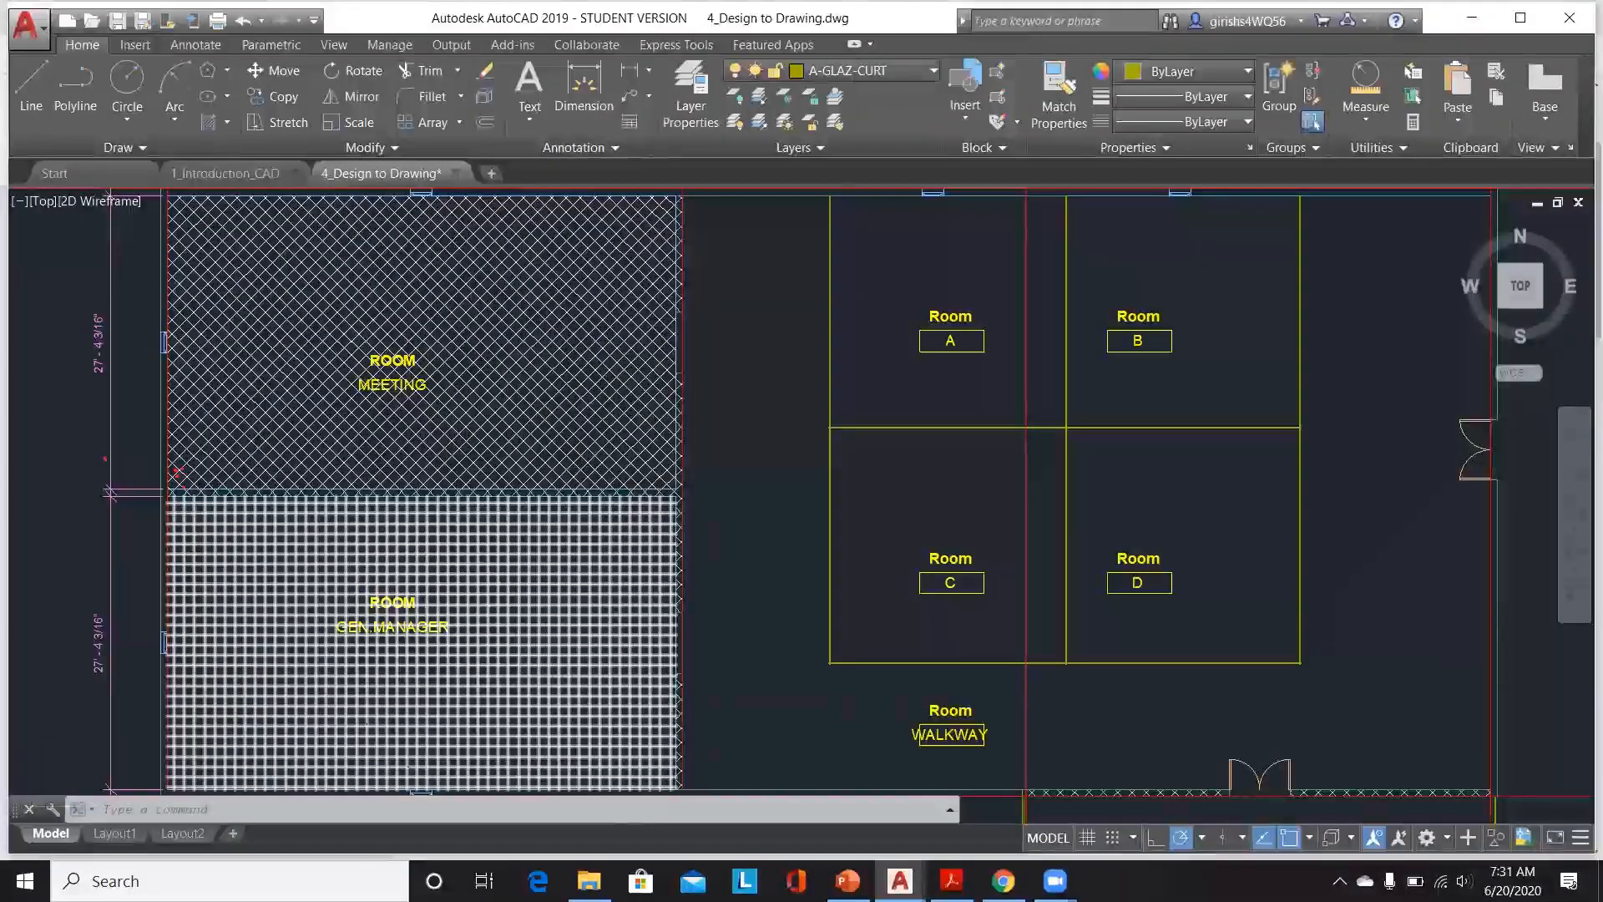
scroll(470, 544, down, 2)
scroll(949, 524, up, 2)
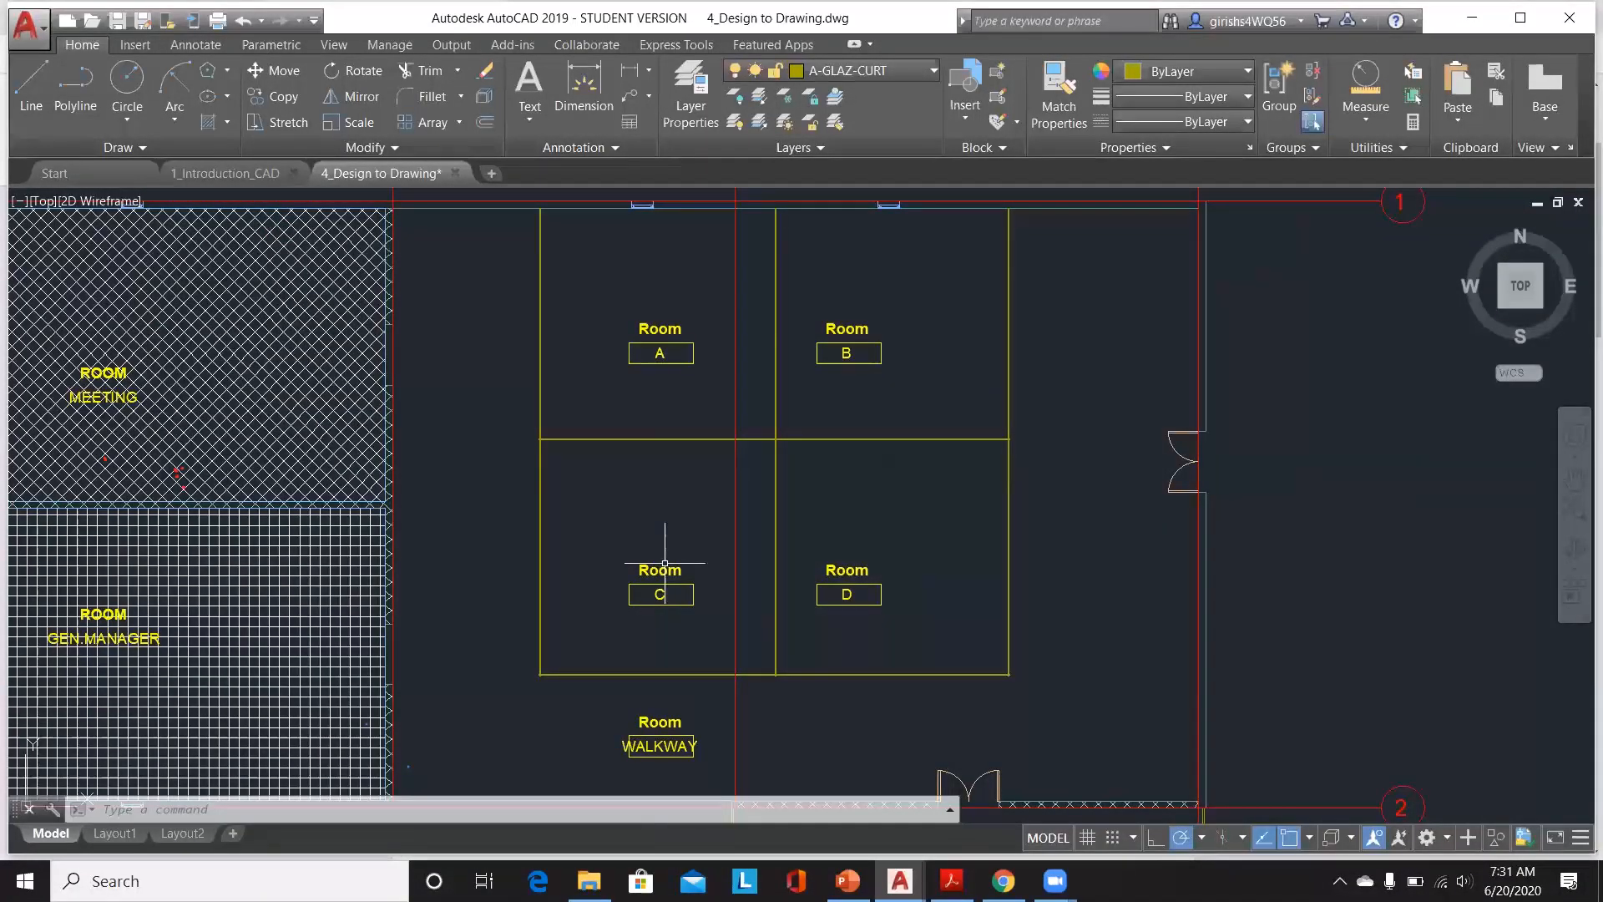
scroll(665, 564, down, 2)
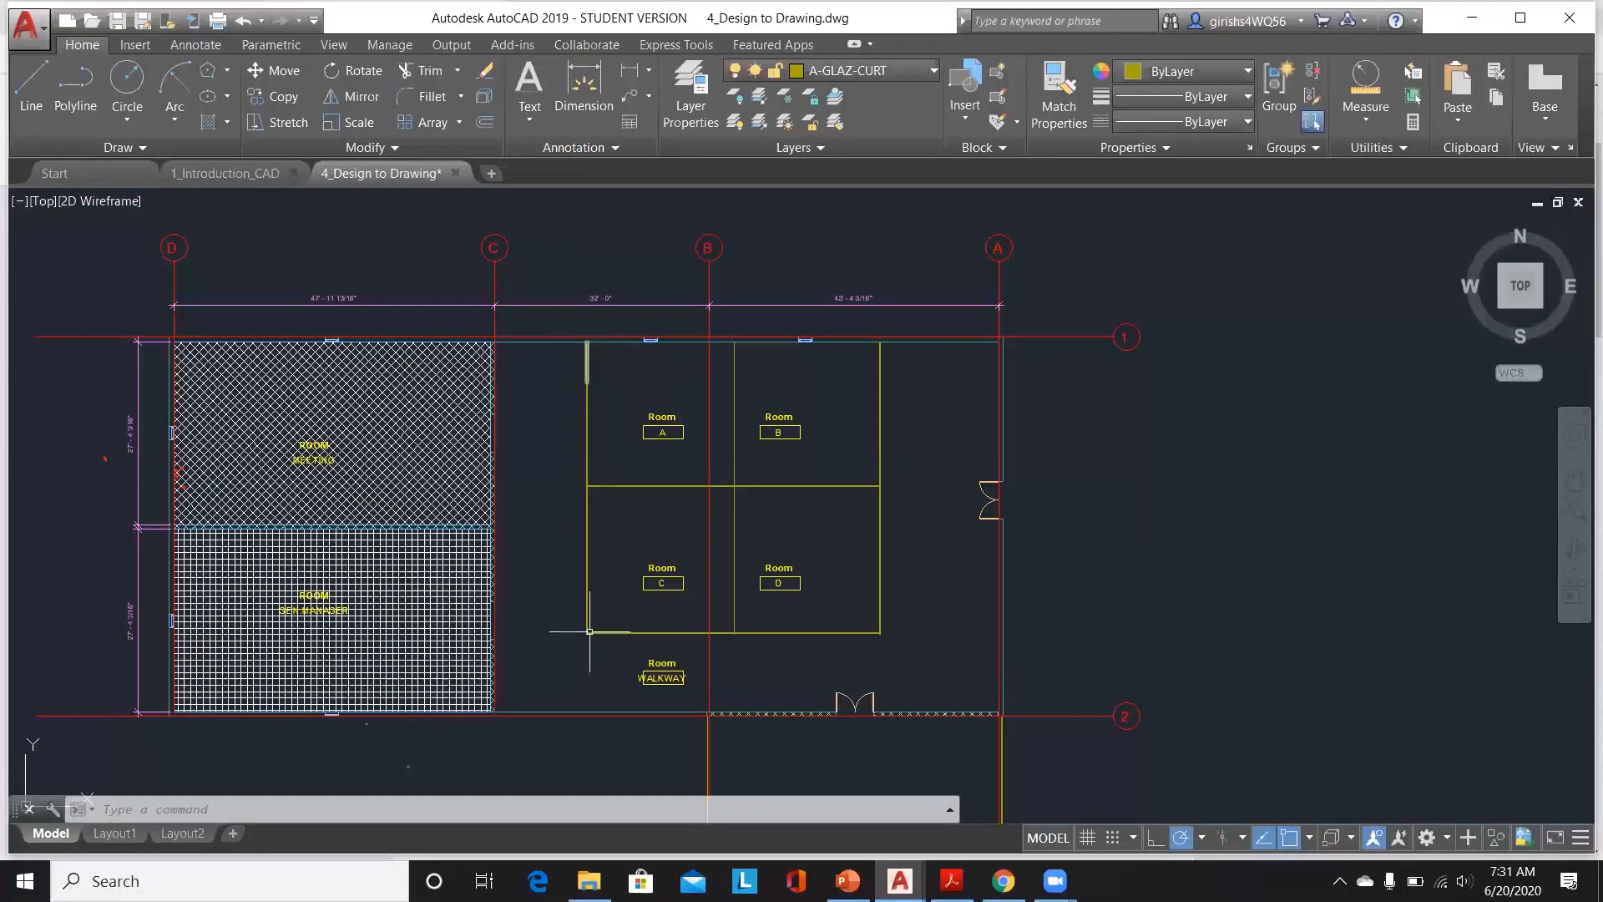
scroll(962, 378, down, 4)
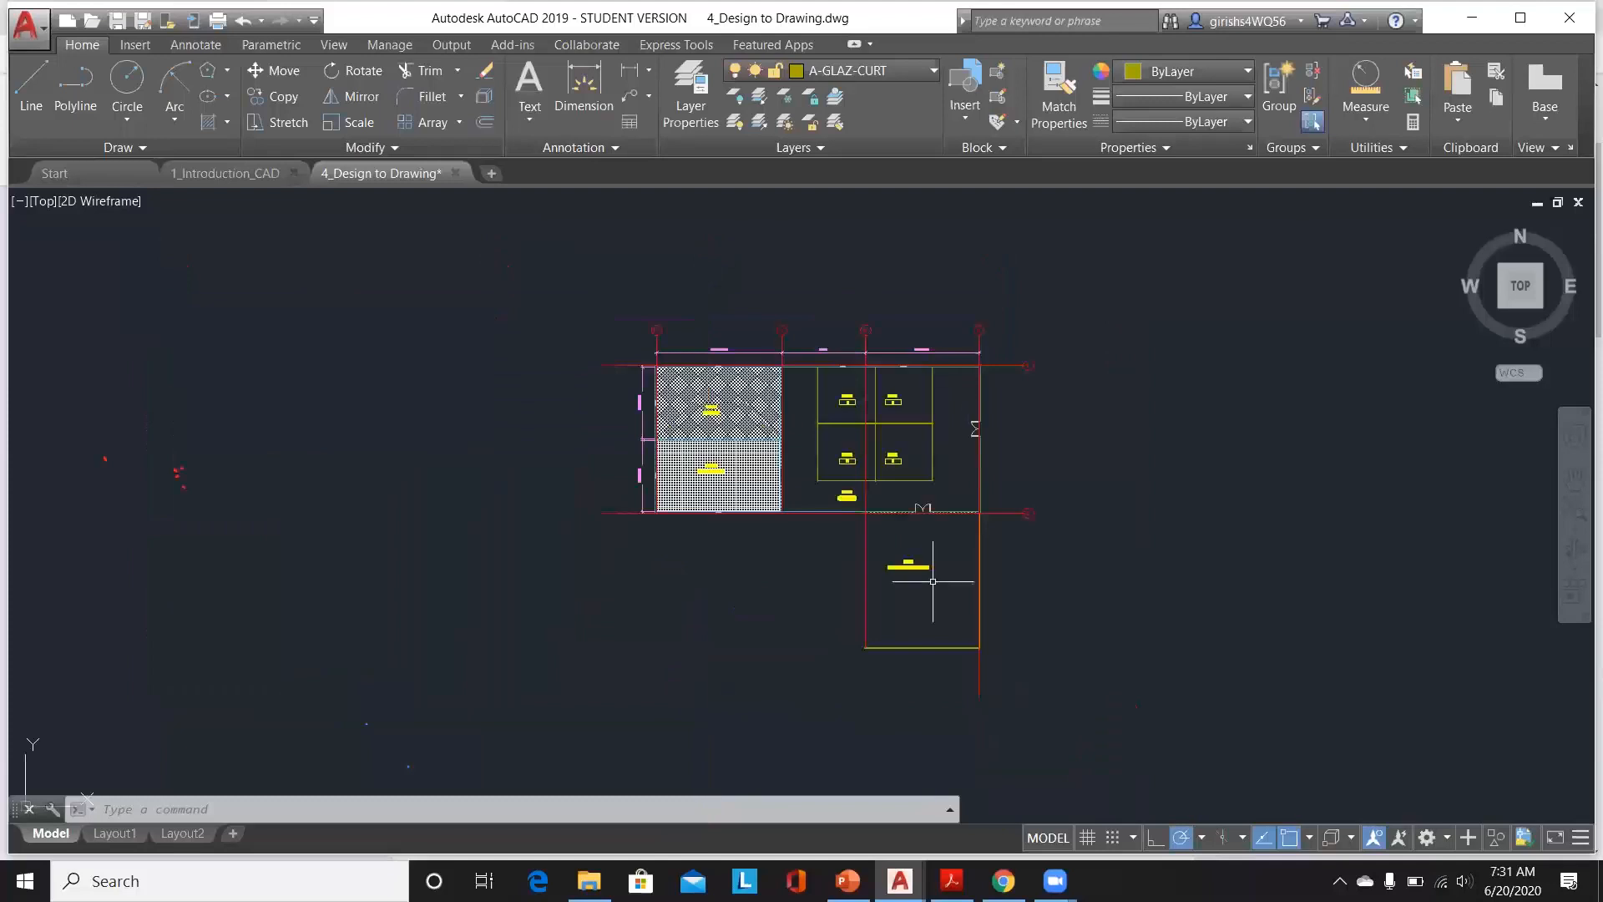
scroll(985, 538, up, 2)
scroll(967, 707, up, 2)
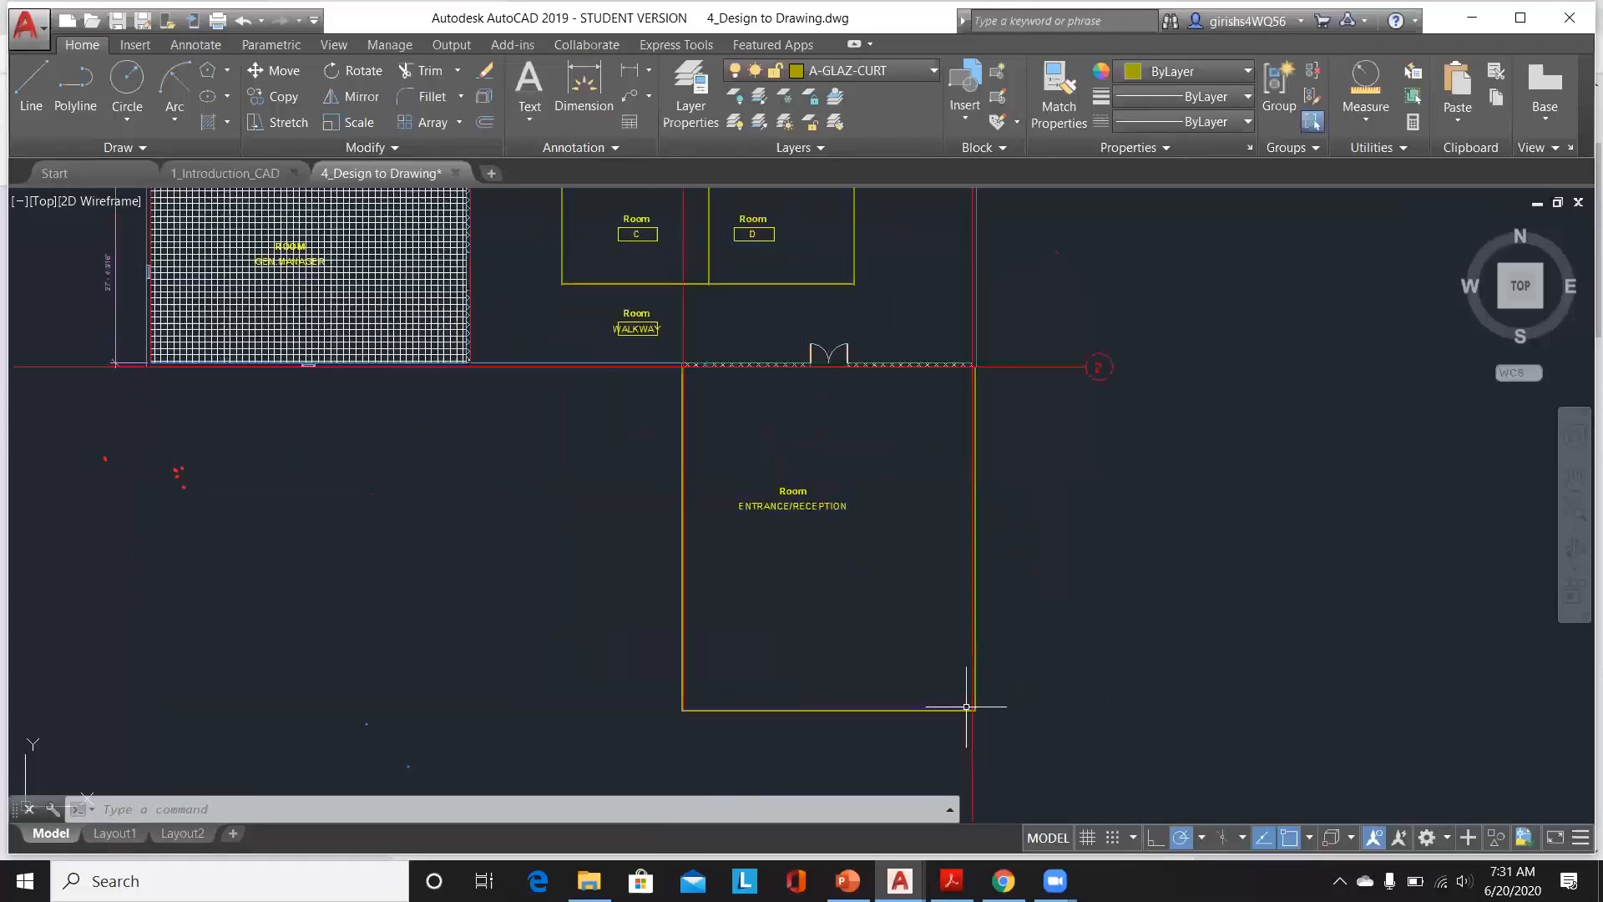
scroll(977, 589, up, 4)
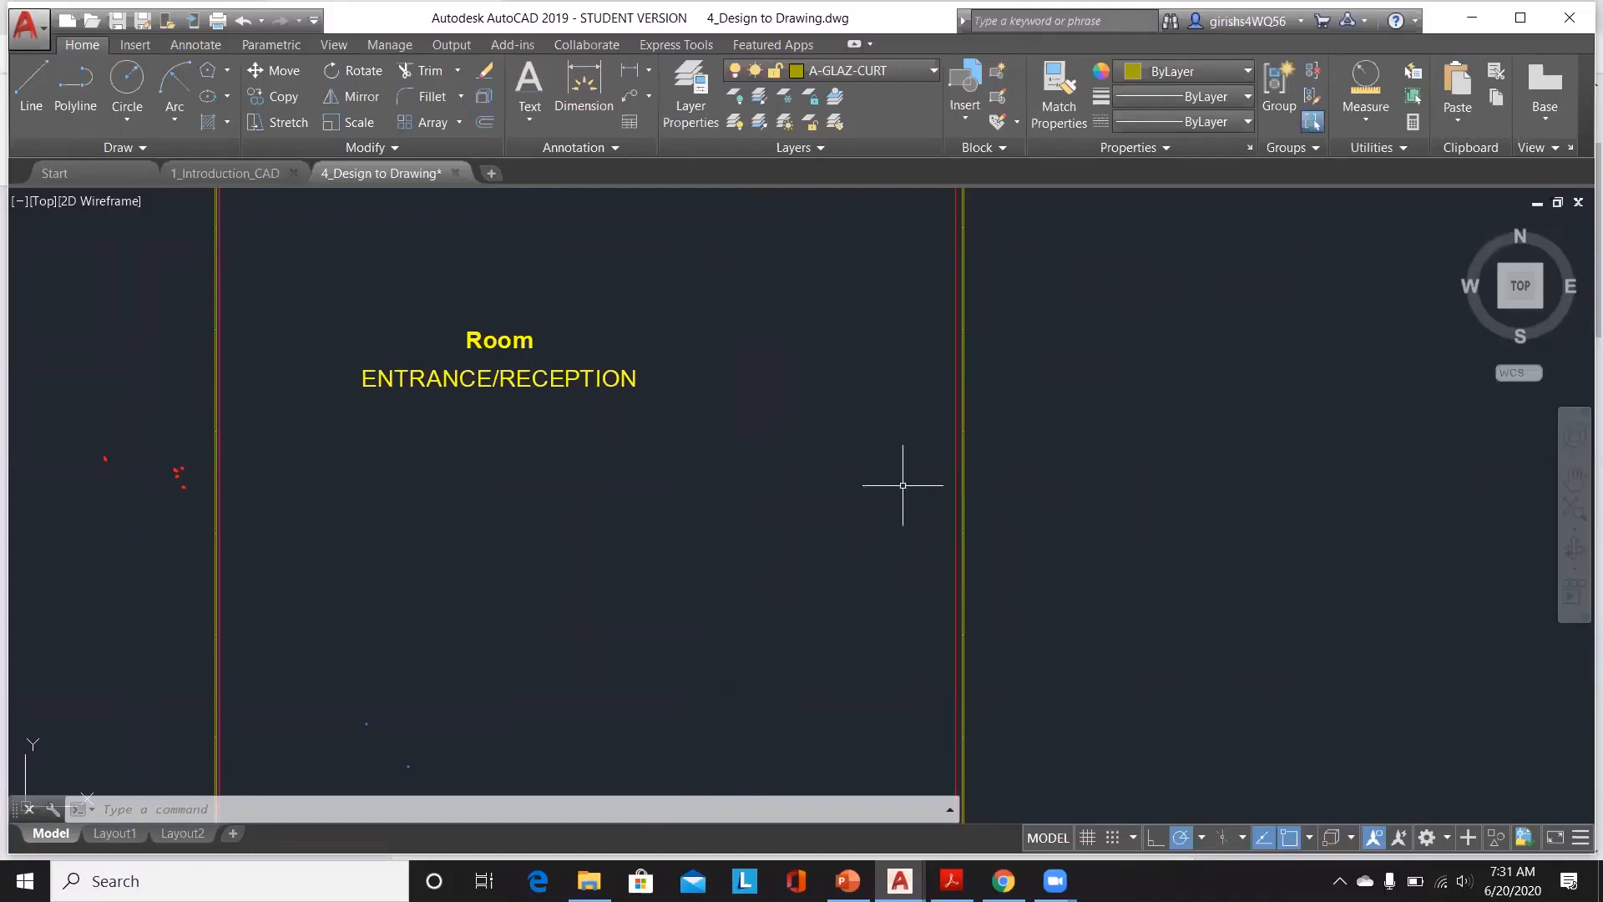
scroll(949, 485, down, 1)
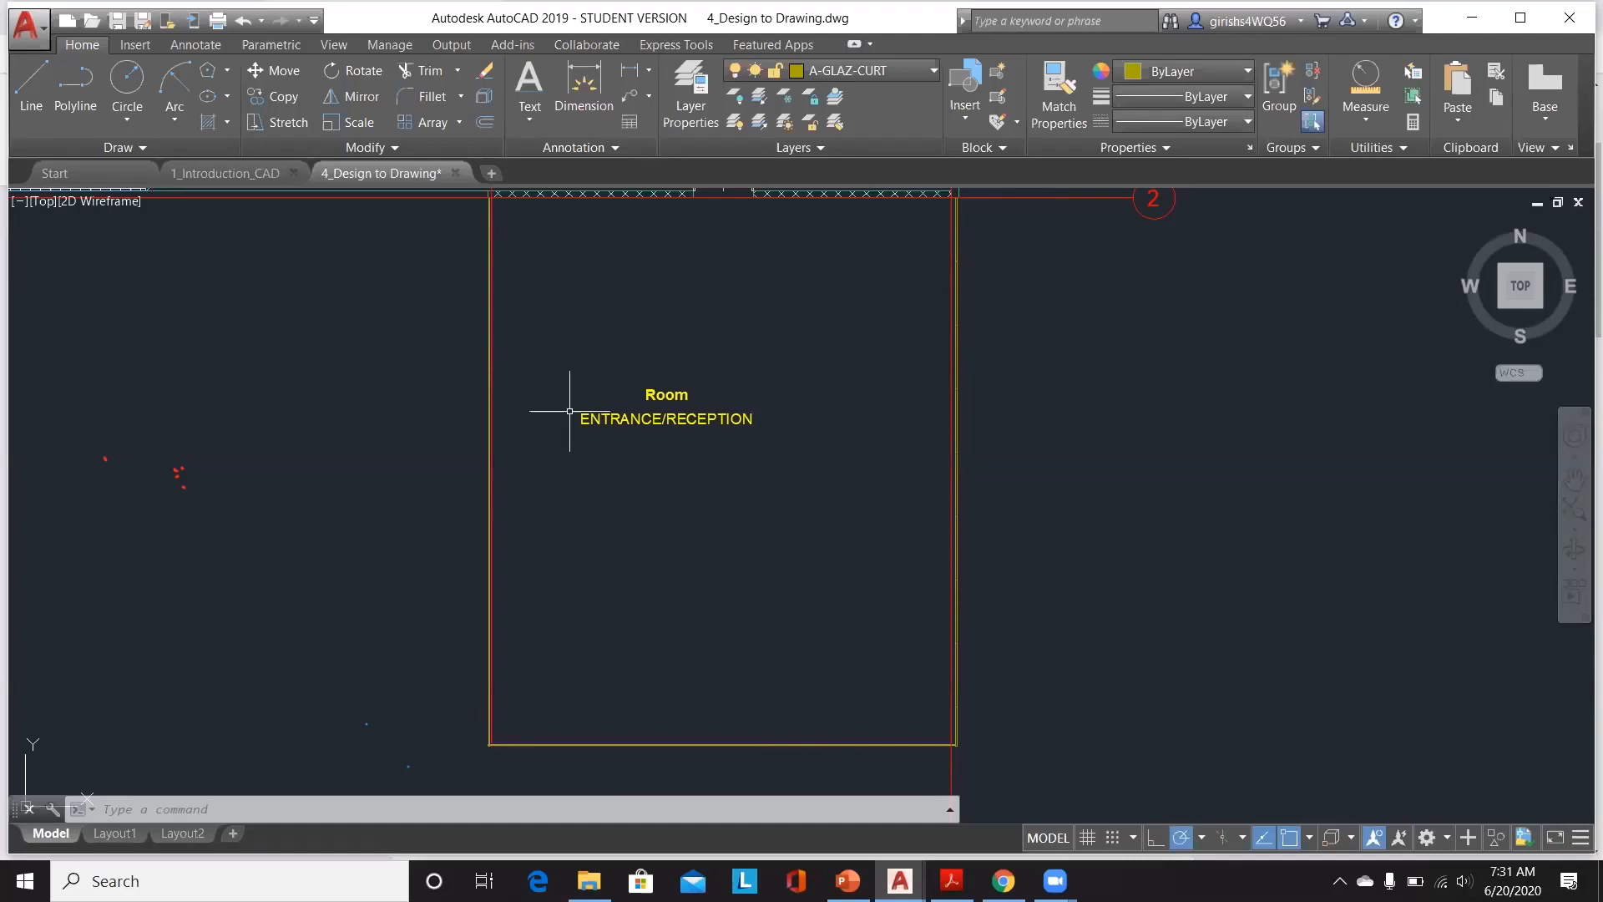
scroll(809, 650, down, 2)
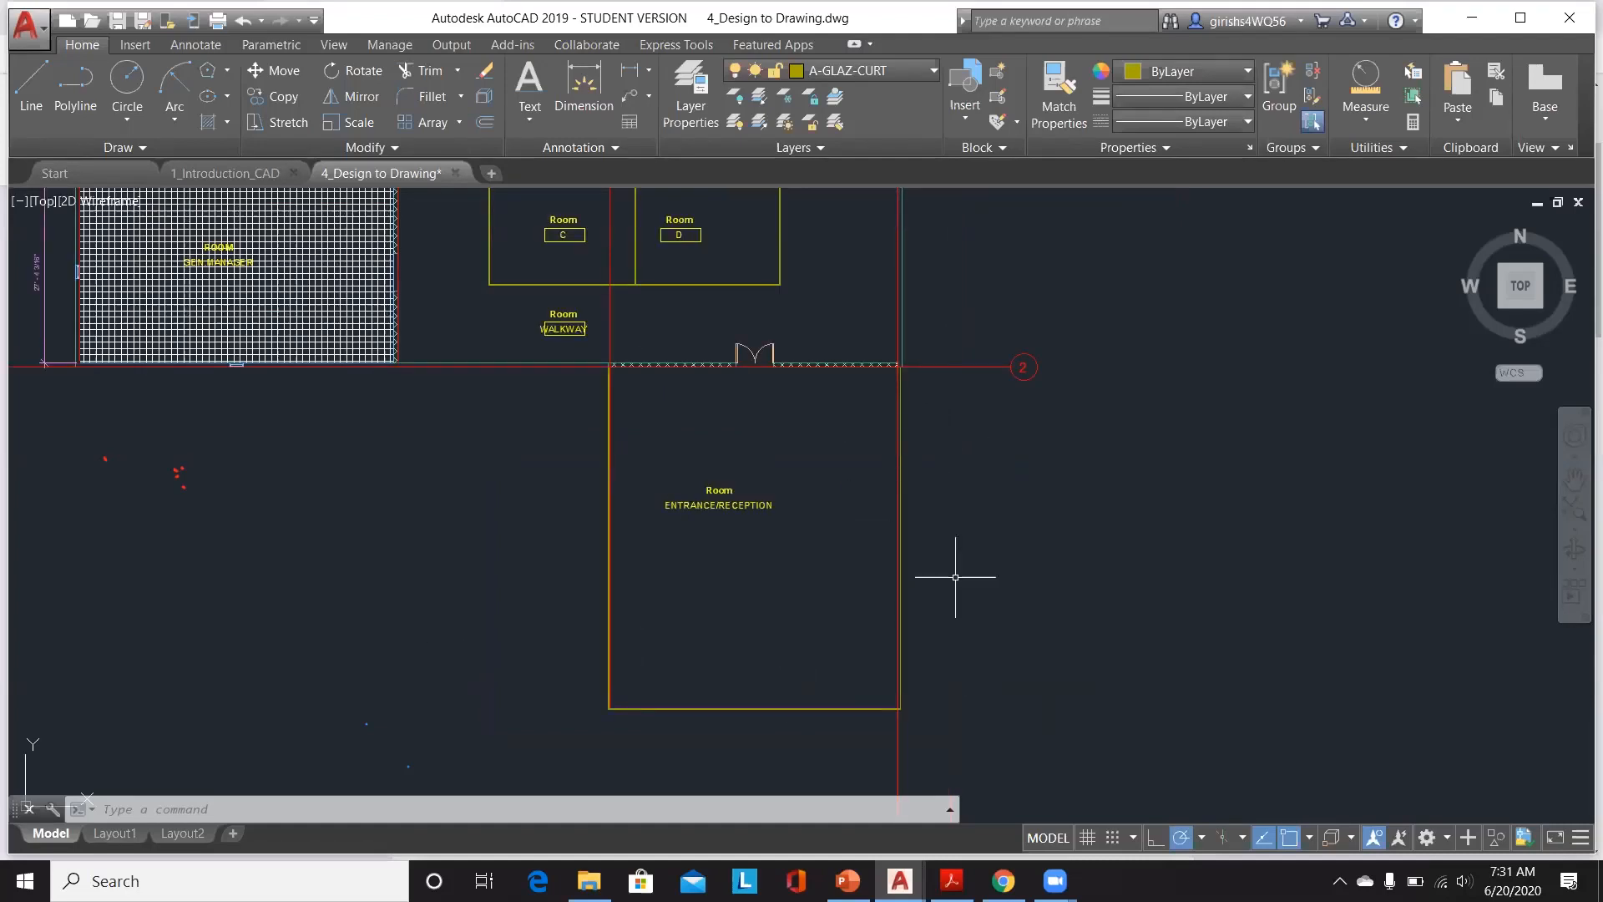
scroll(954, 567, down, 4)
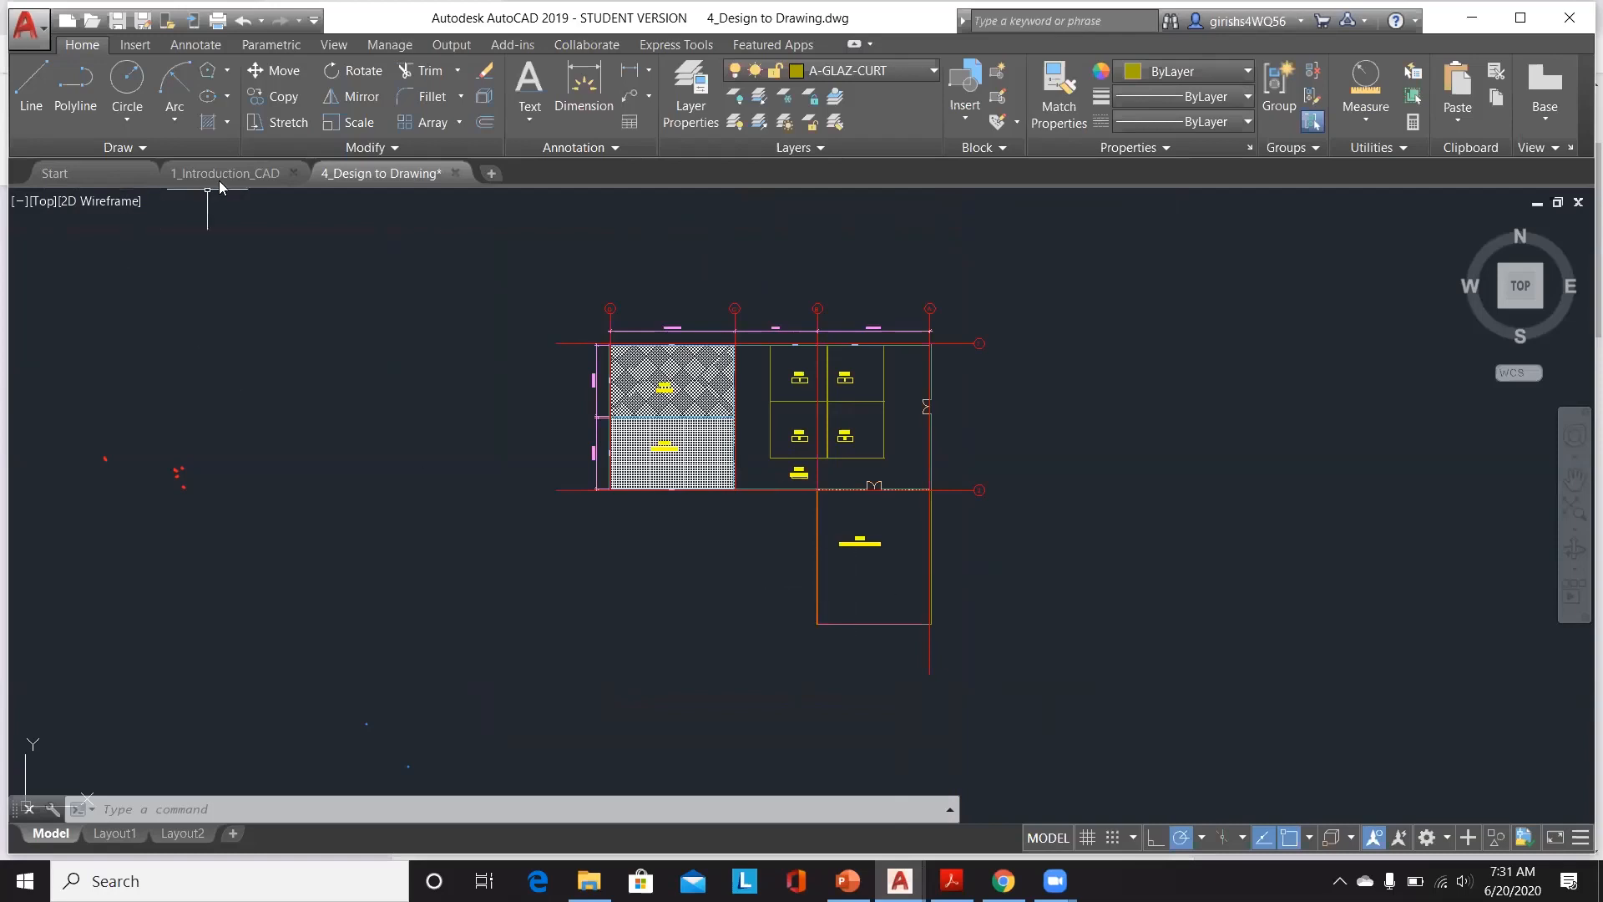
Step: Switch to the 1_Introduction_CAD drawing and look closely at Room 4
mouse_move(221, 181)
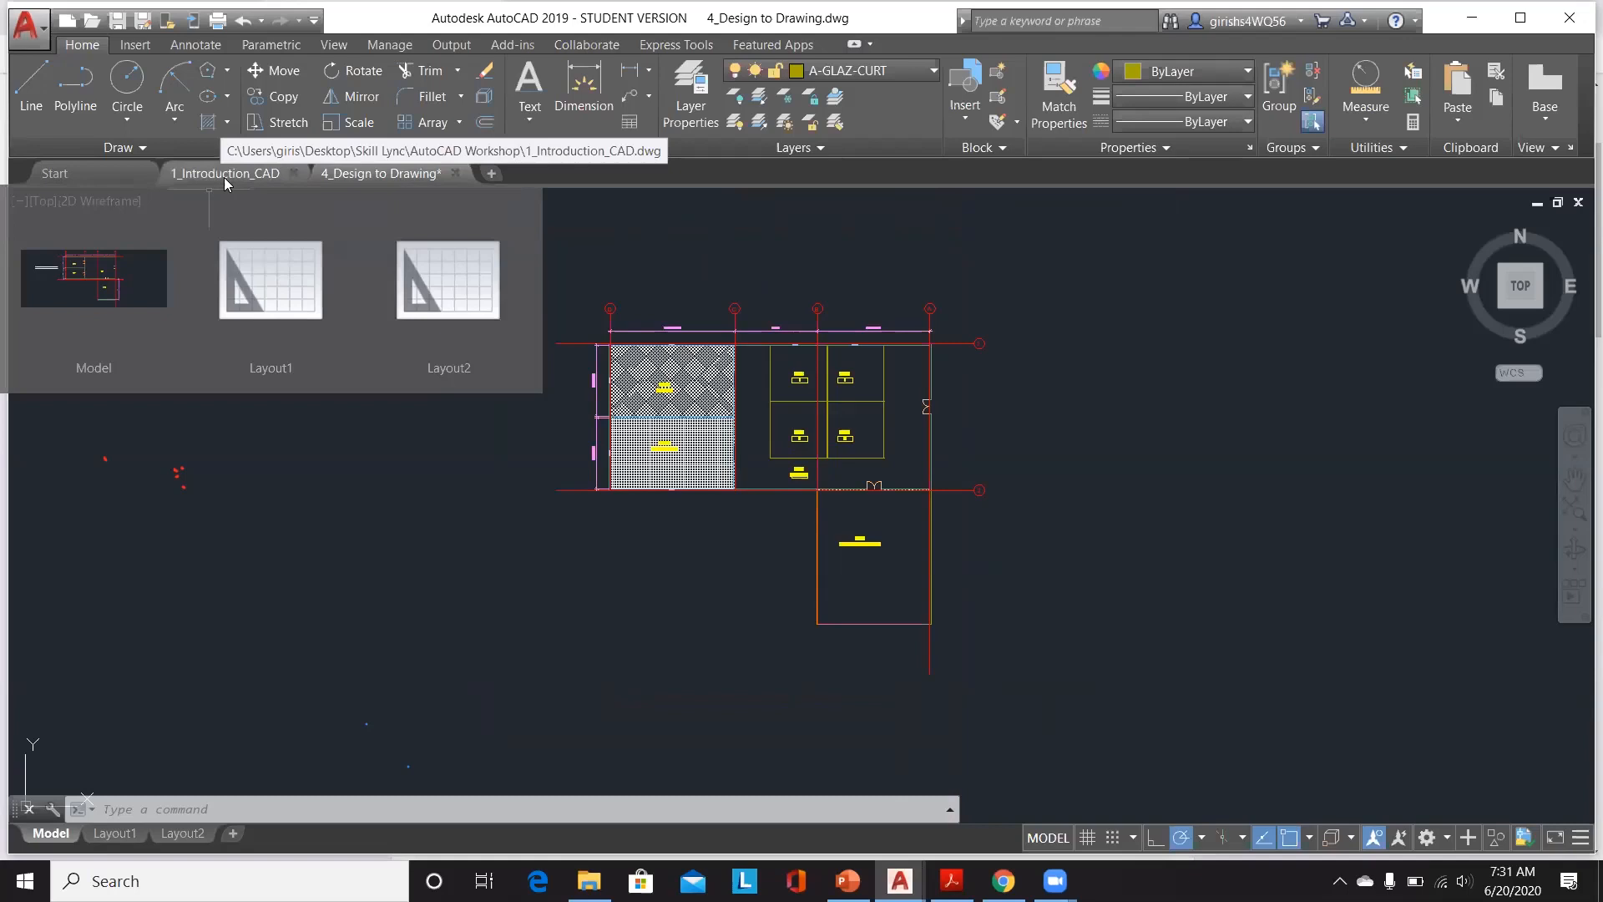
click(224, 177)
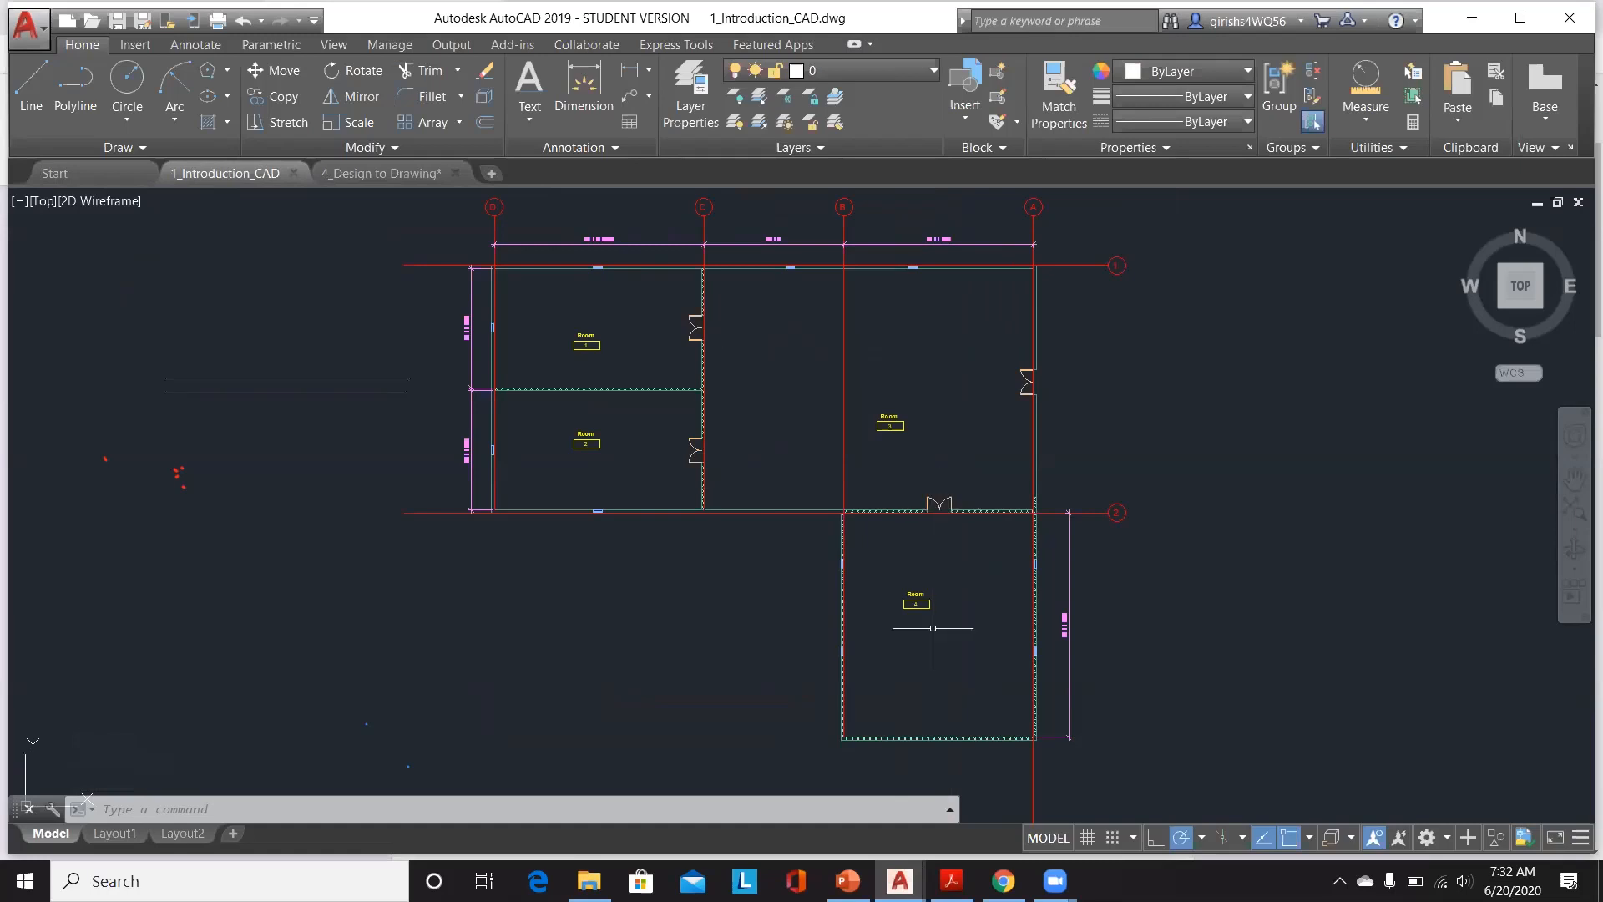
scroll(944, 614, up, 4)
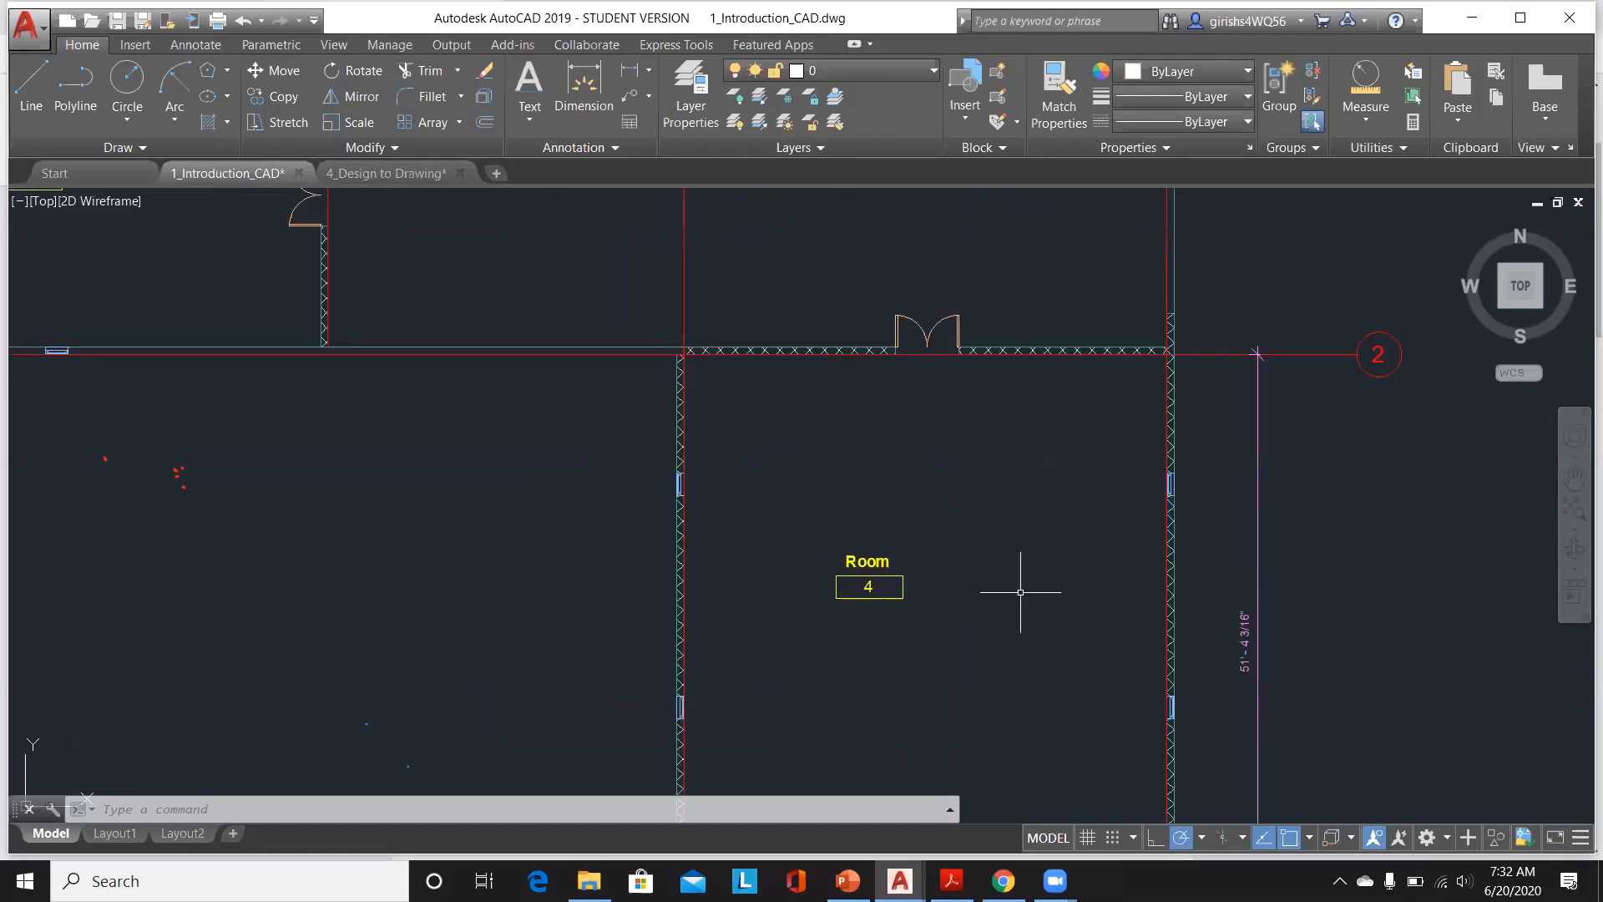
Step: Return to the 4_Design to Drawing file and look over the floor plan again
scroll(1027, 590, down, 6)
scroll(1124, 485, up, 2)
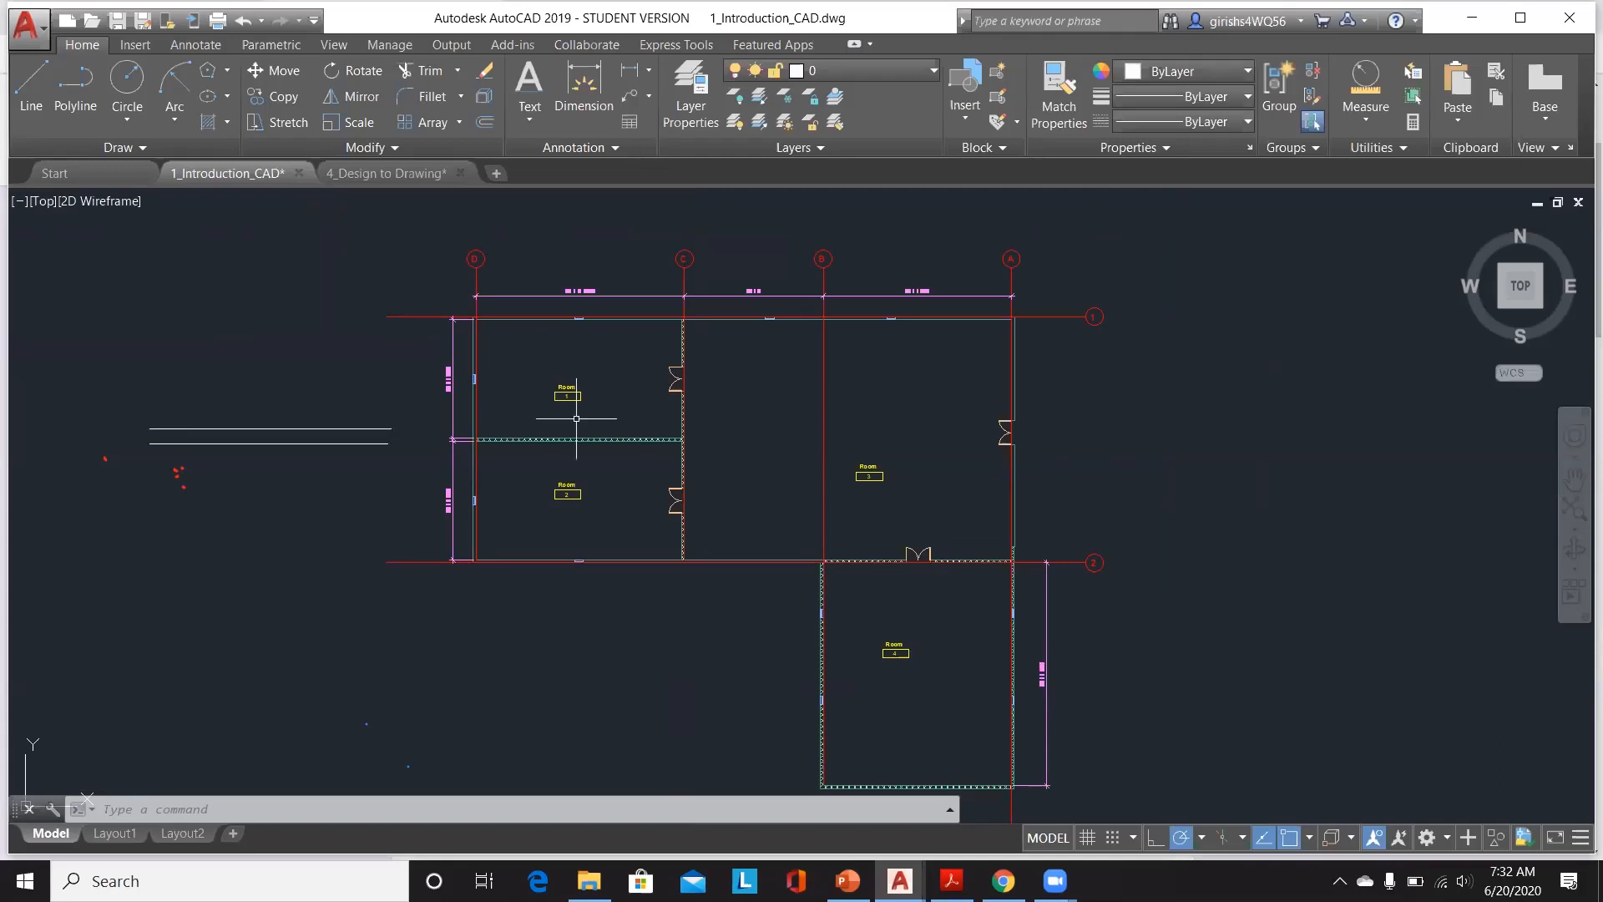
click(386, 177)
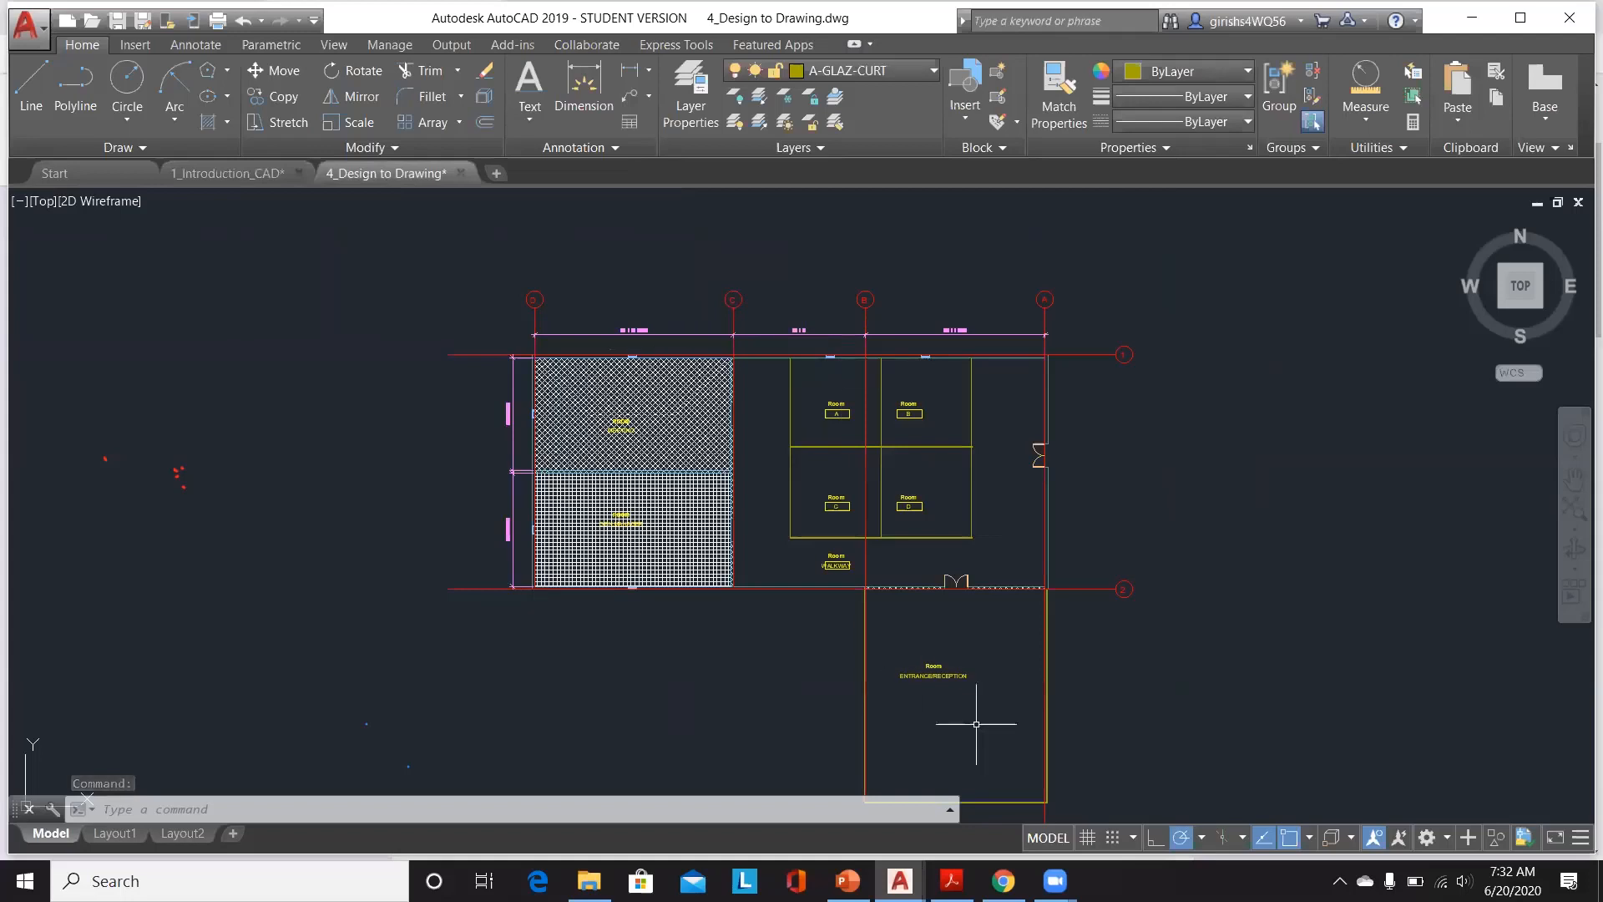
scroll(986, 598, up, 2)
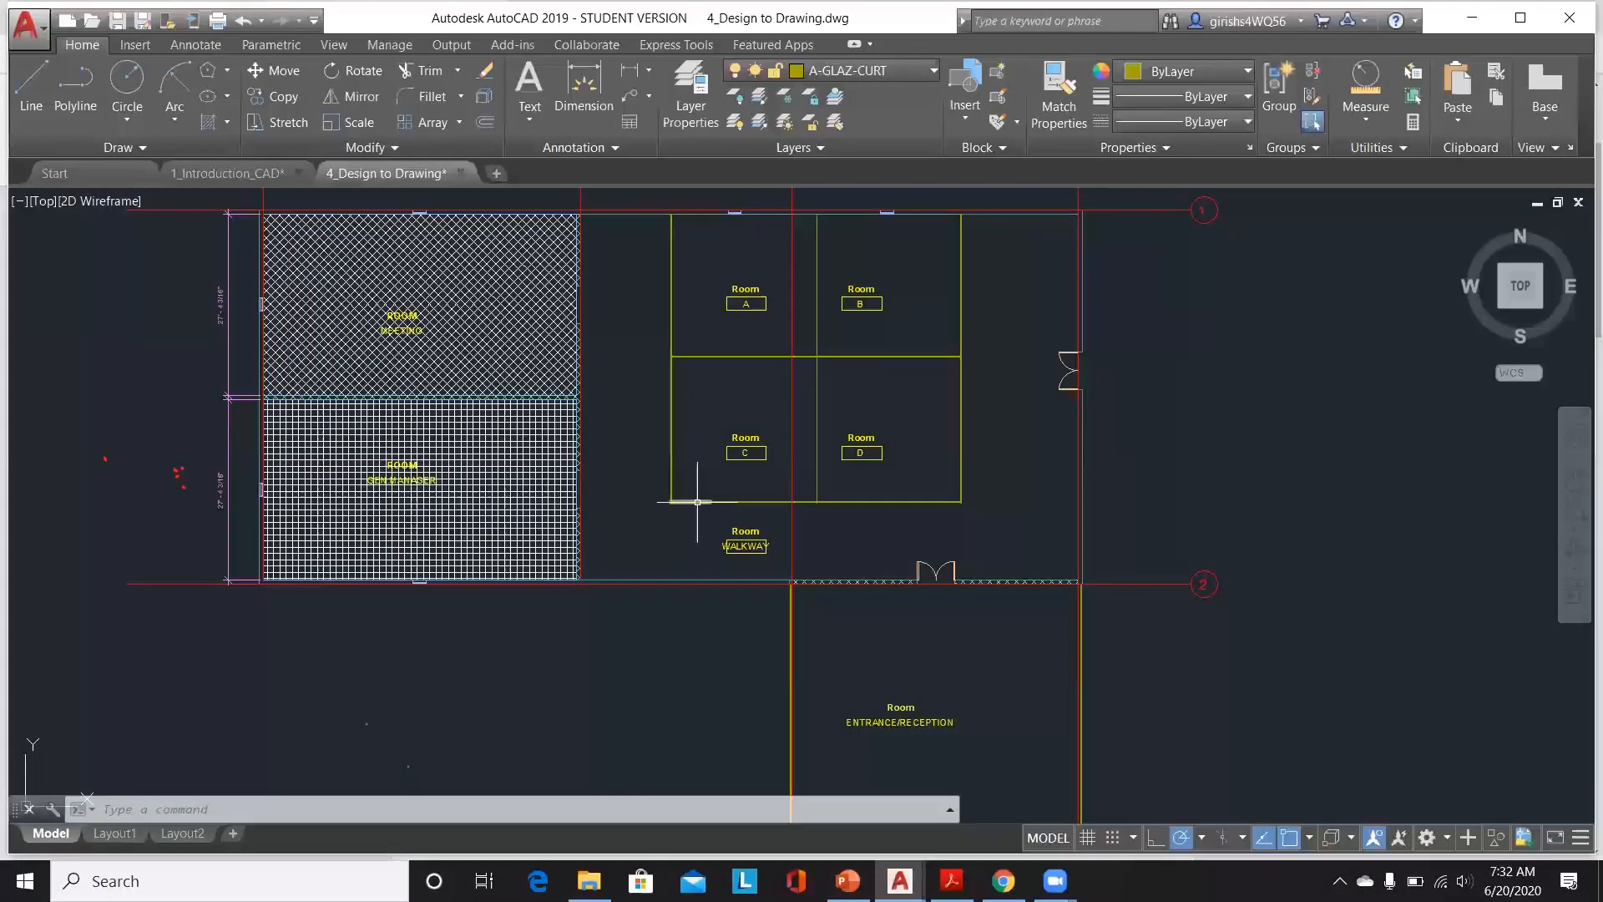
scroll(791, 506, down, 2)
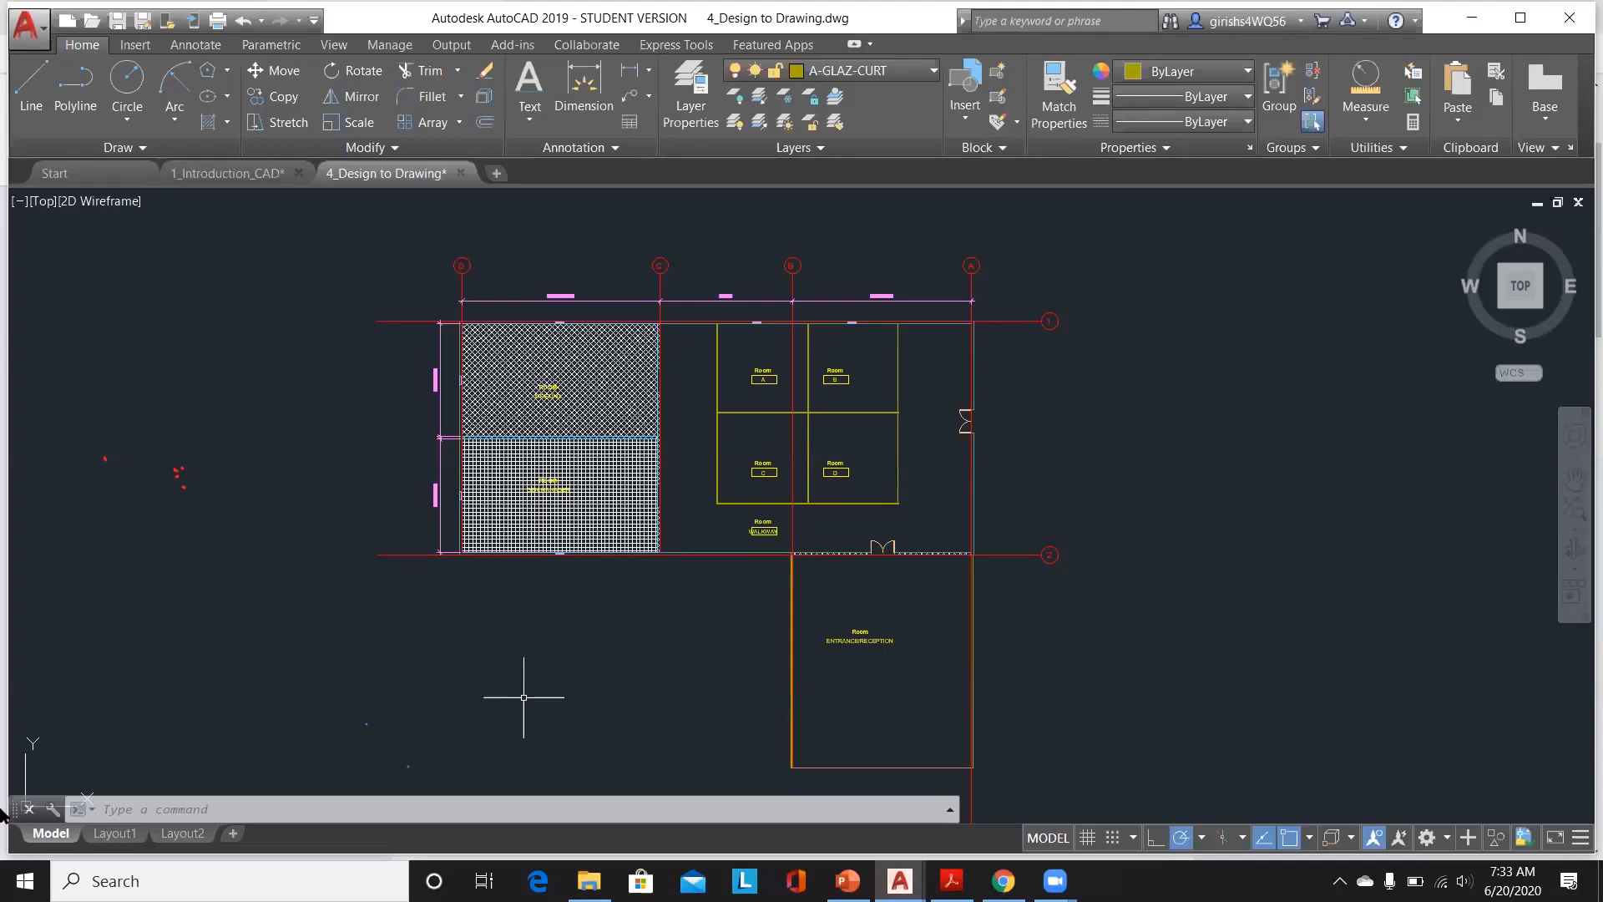
Step: Open Layout1 and look at the floor plan as it sits on the sheet
click(113, 834)
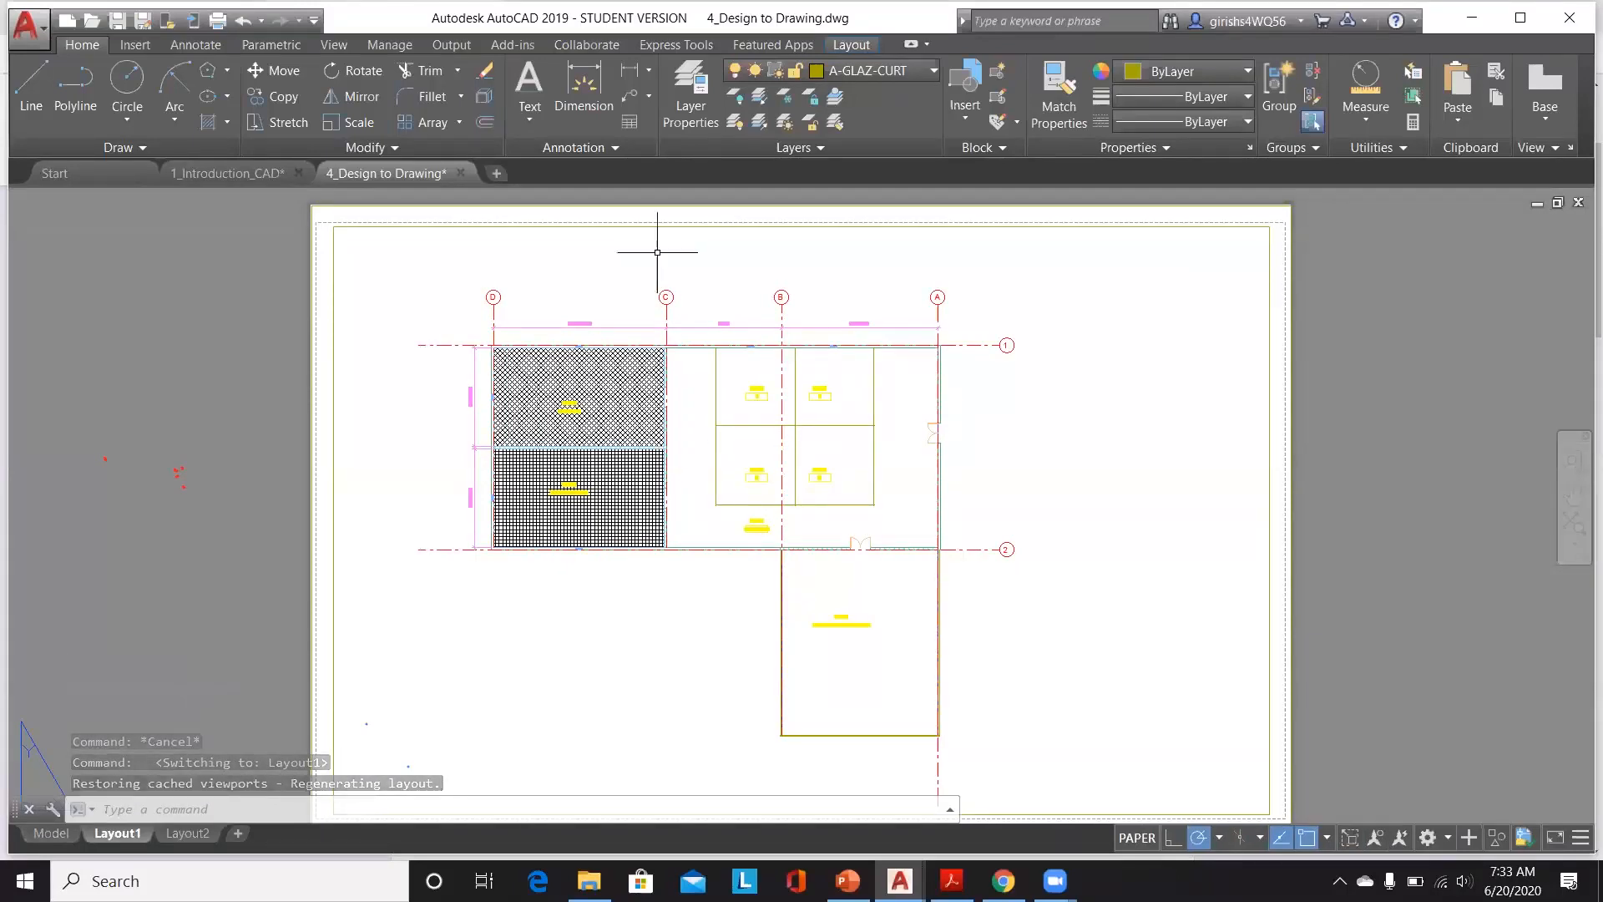
click(332, 249)
key(Escape)
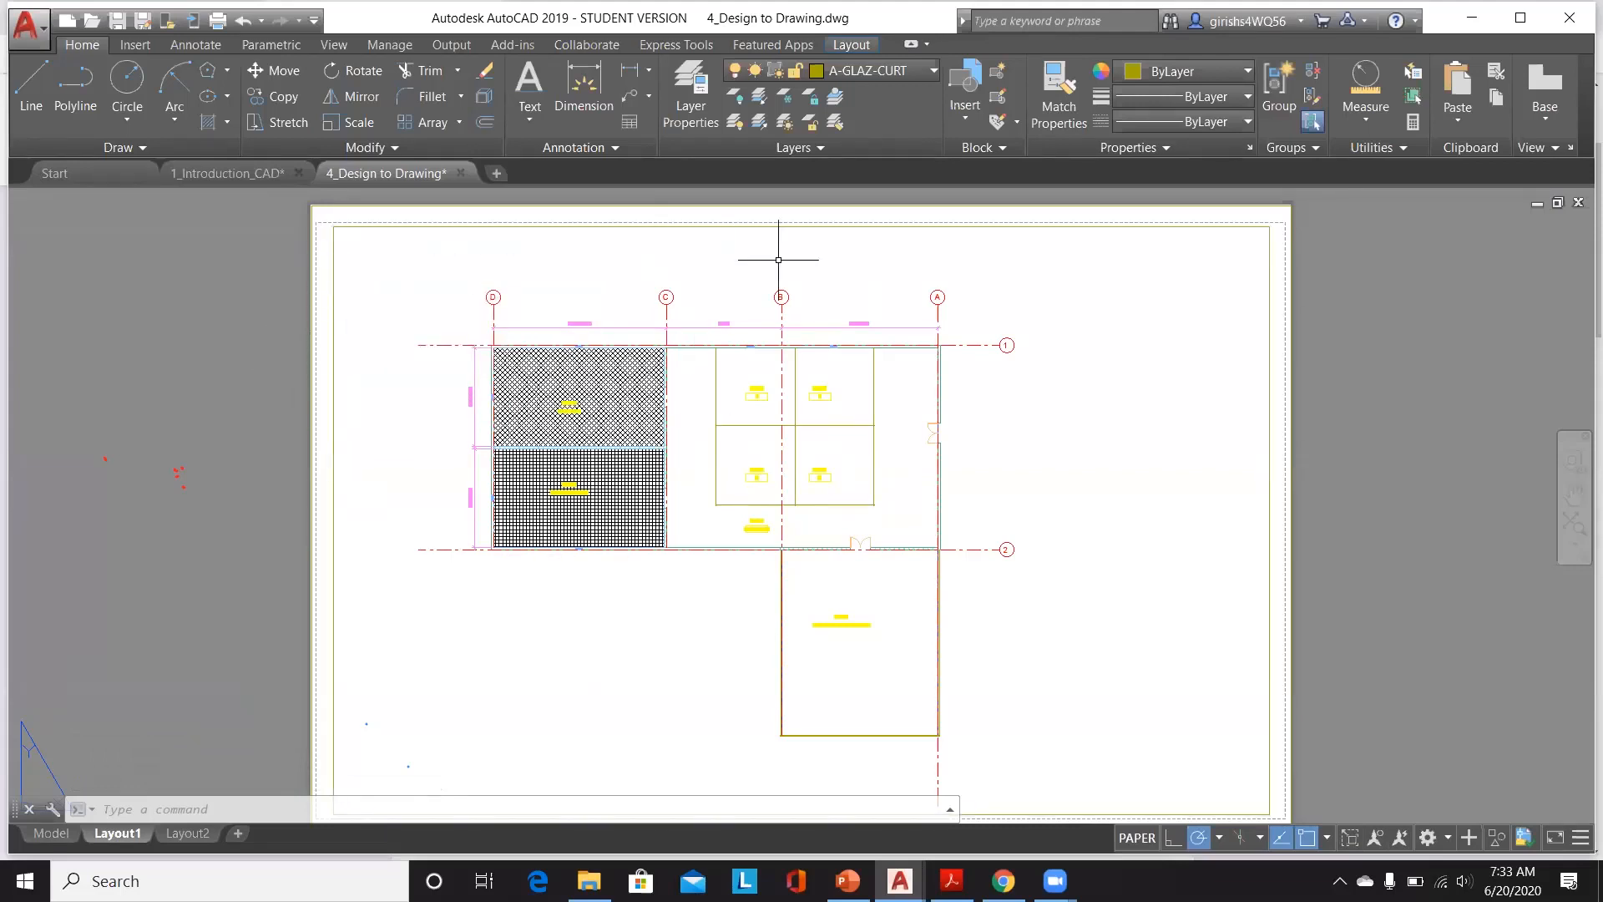
Step: Switch to Layout2 and delete its viewport from the sheet
click(186, 834)
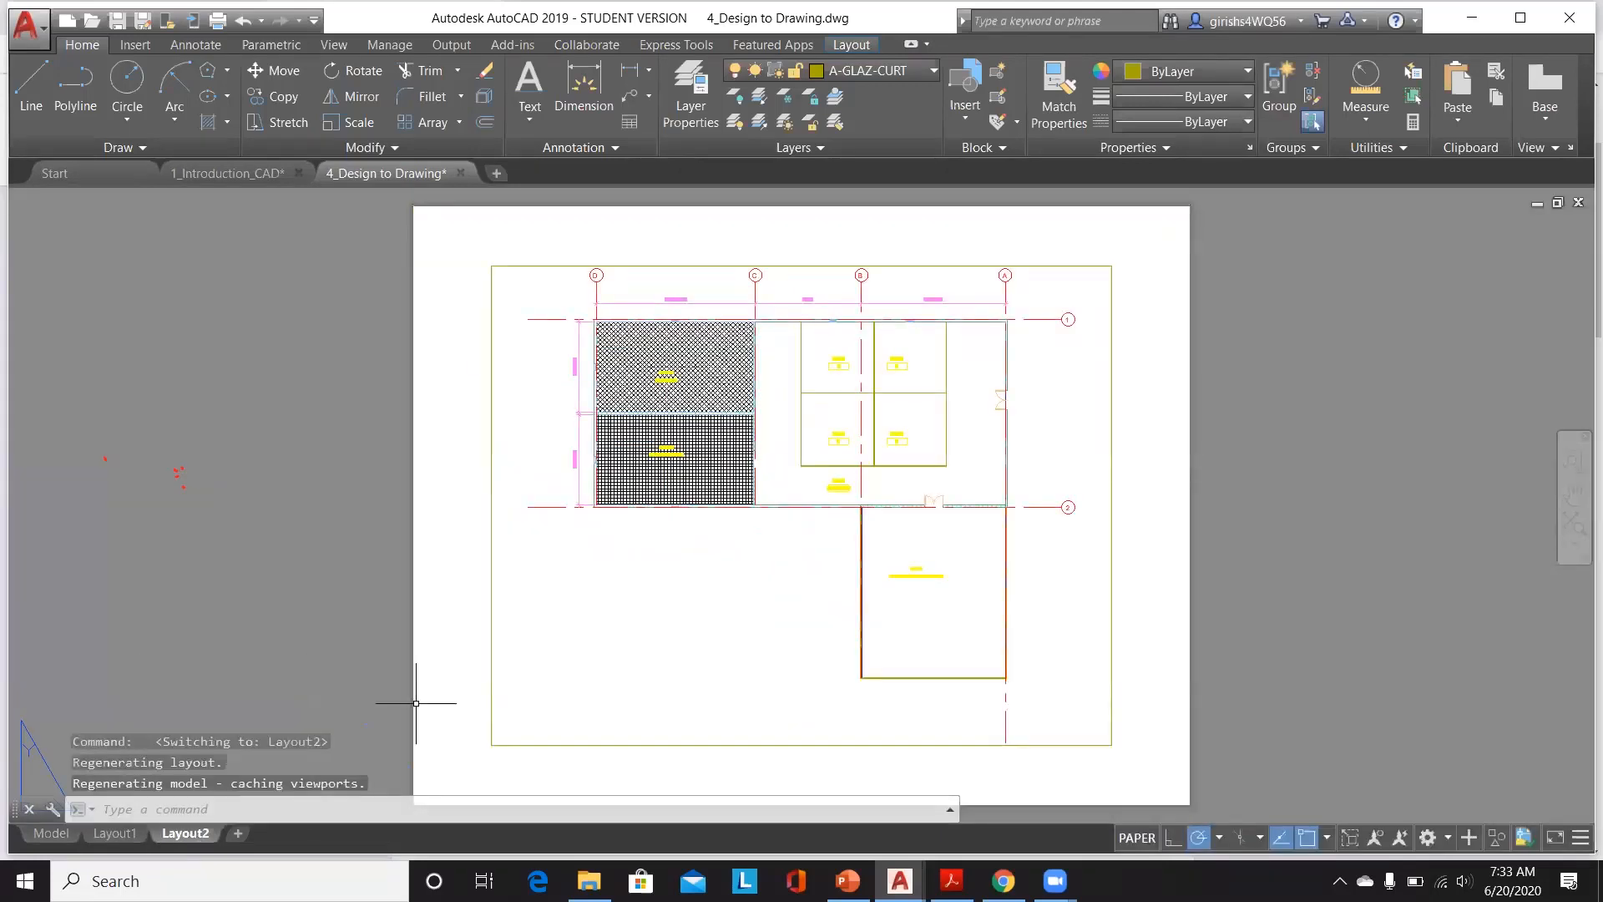
click(490, 556)
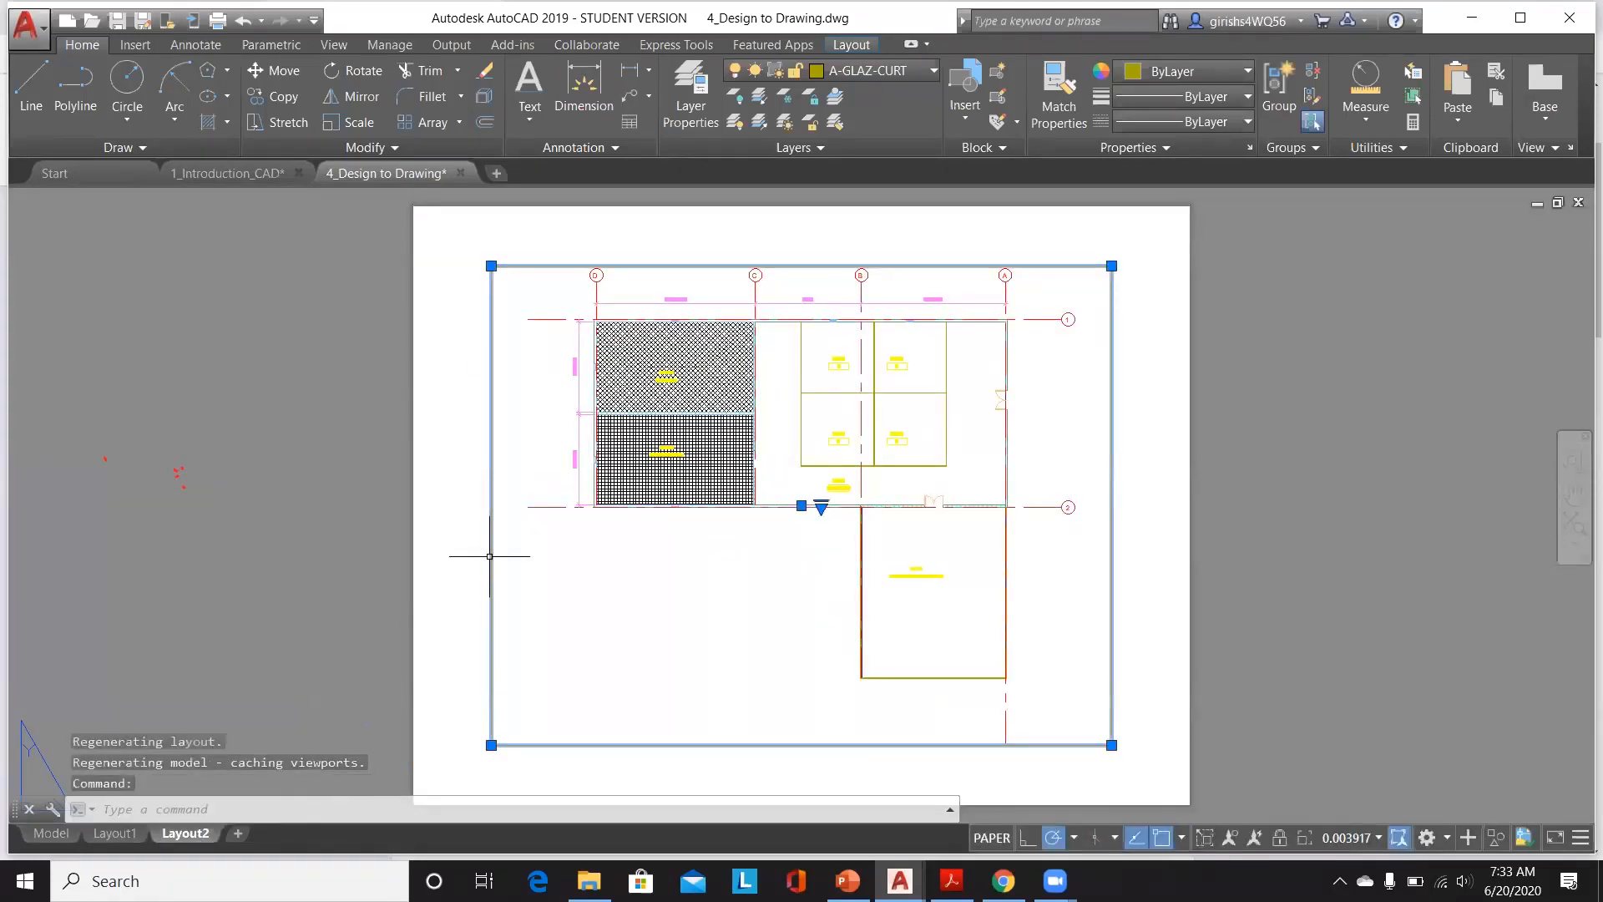
key(Delete)
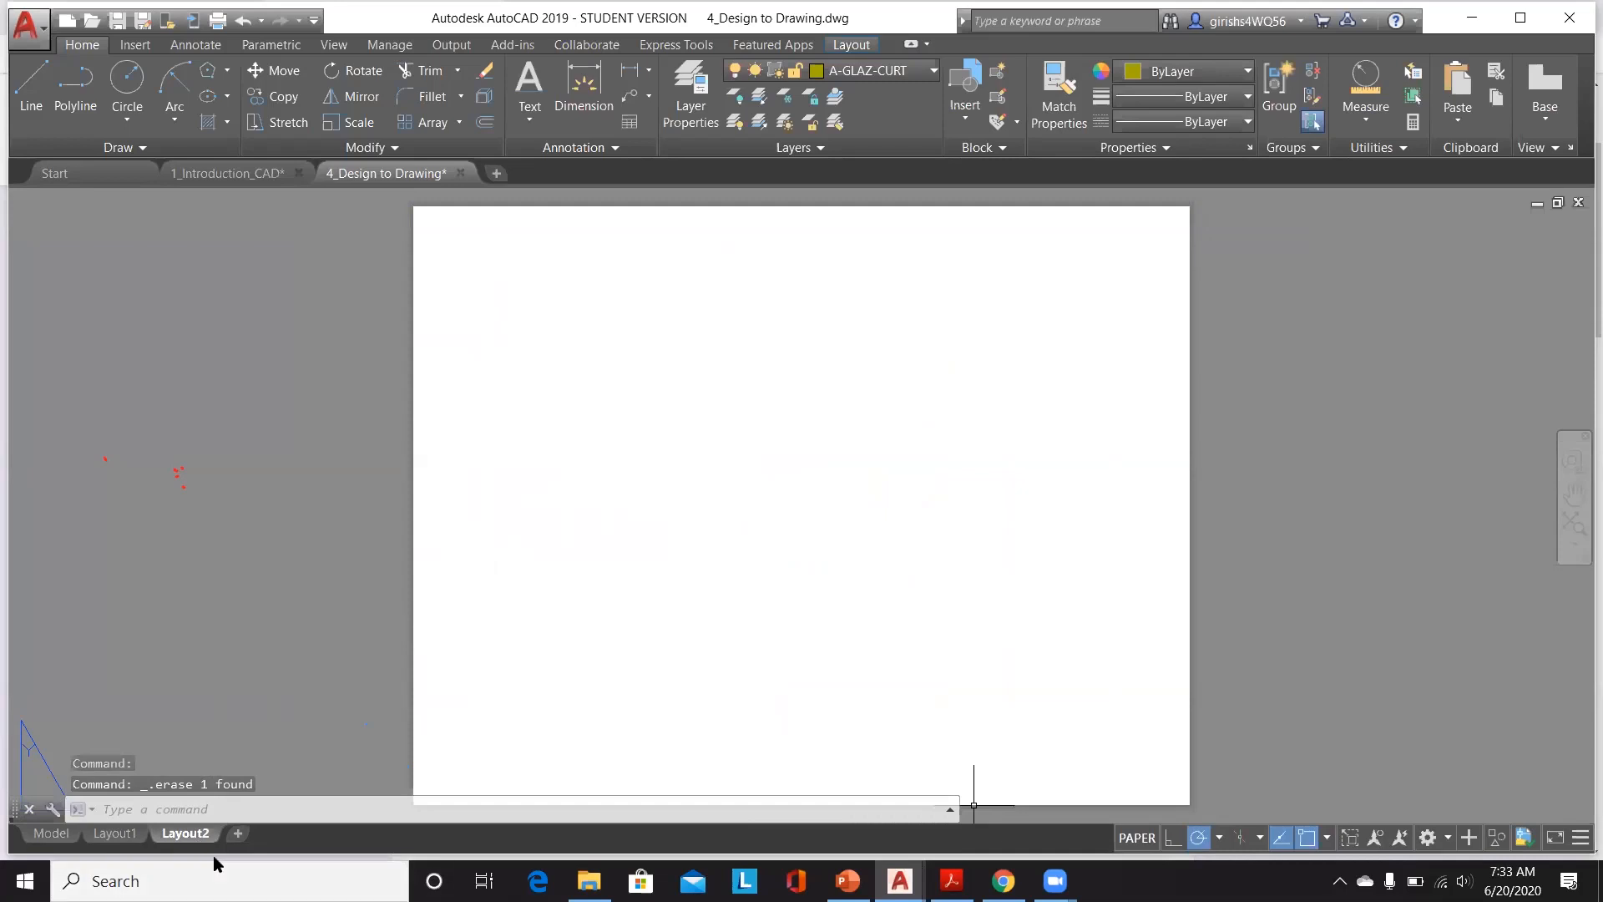
Step: Open the page setup for Layout2 and set the printer/plotter to DWF6 ePlot.pc3
mouse_move(187, 844)
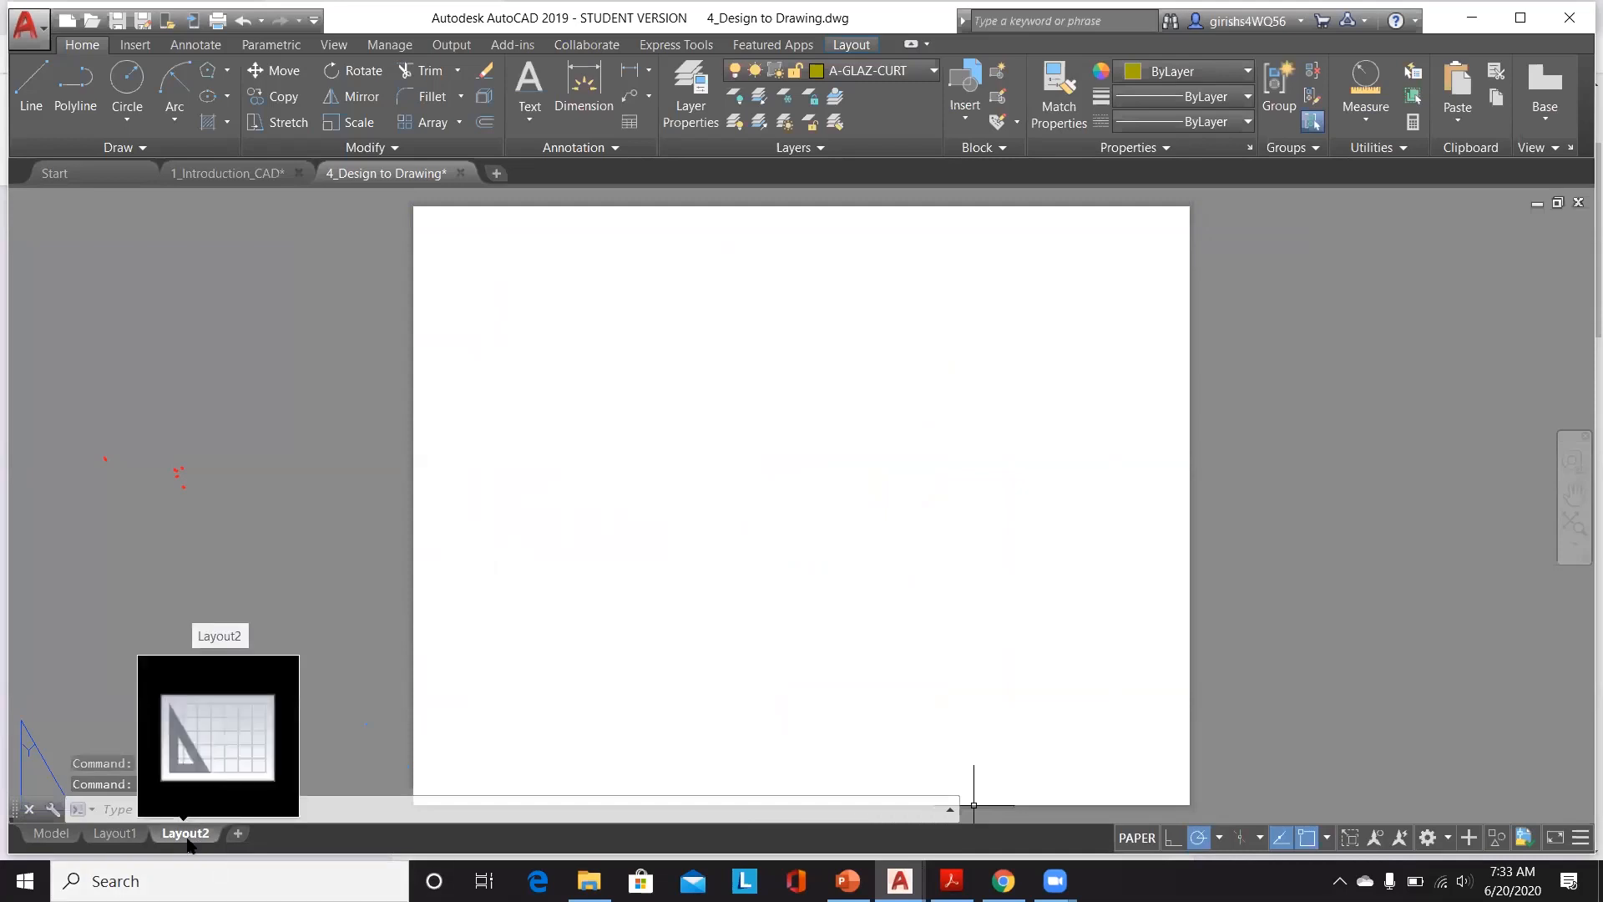
right_click(187, 835)
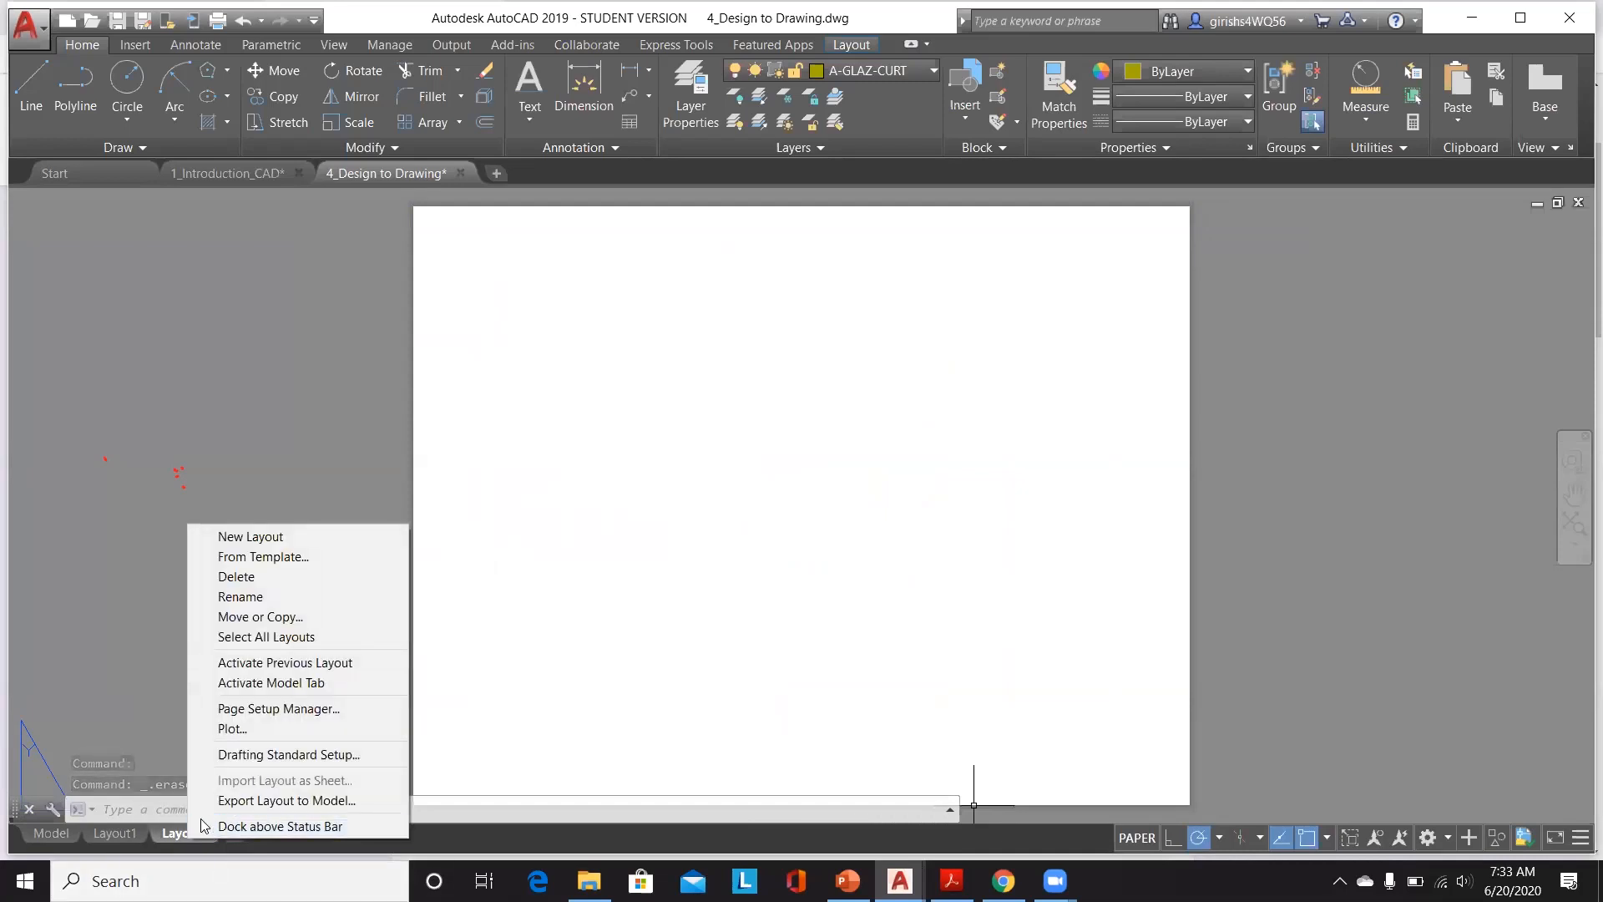
click(281, 709)
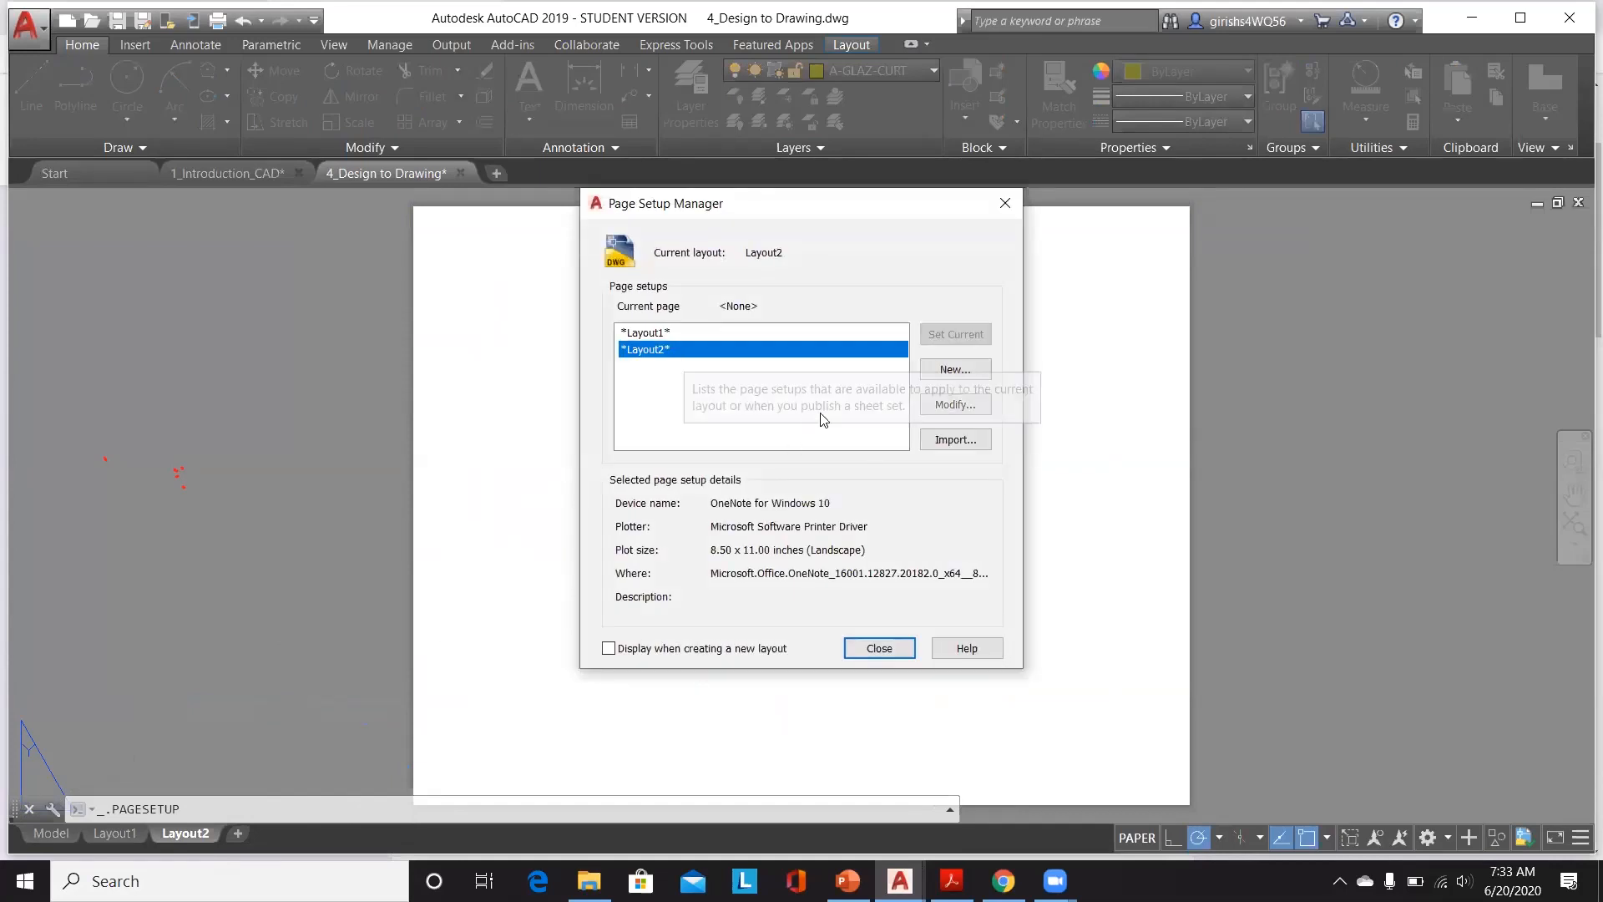
click(955, 404)
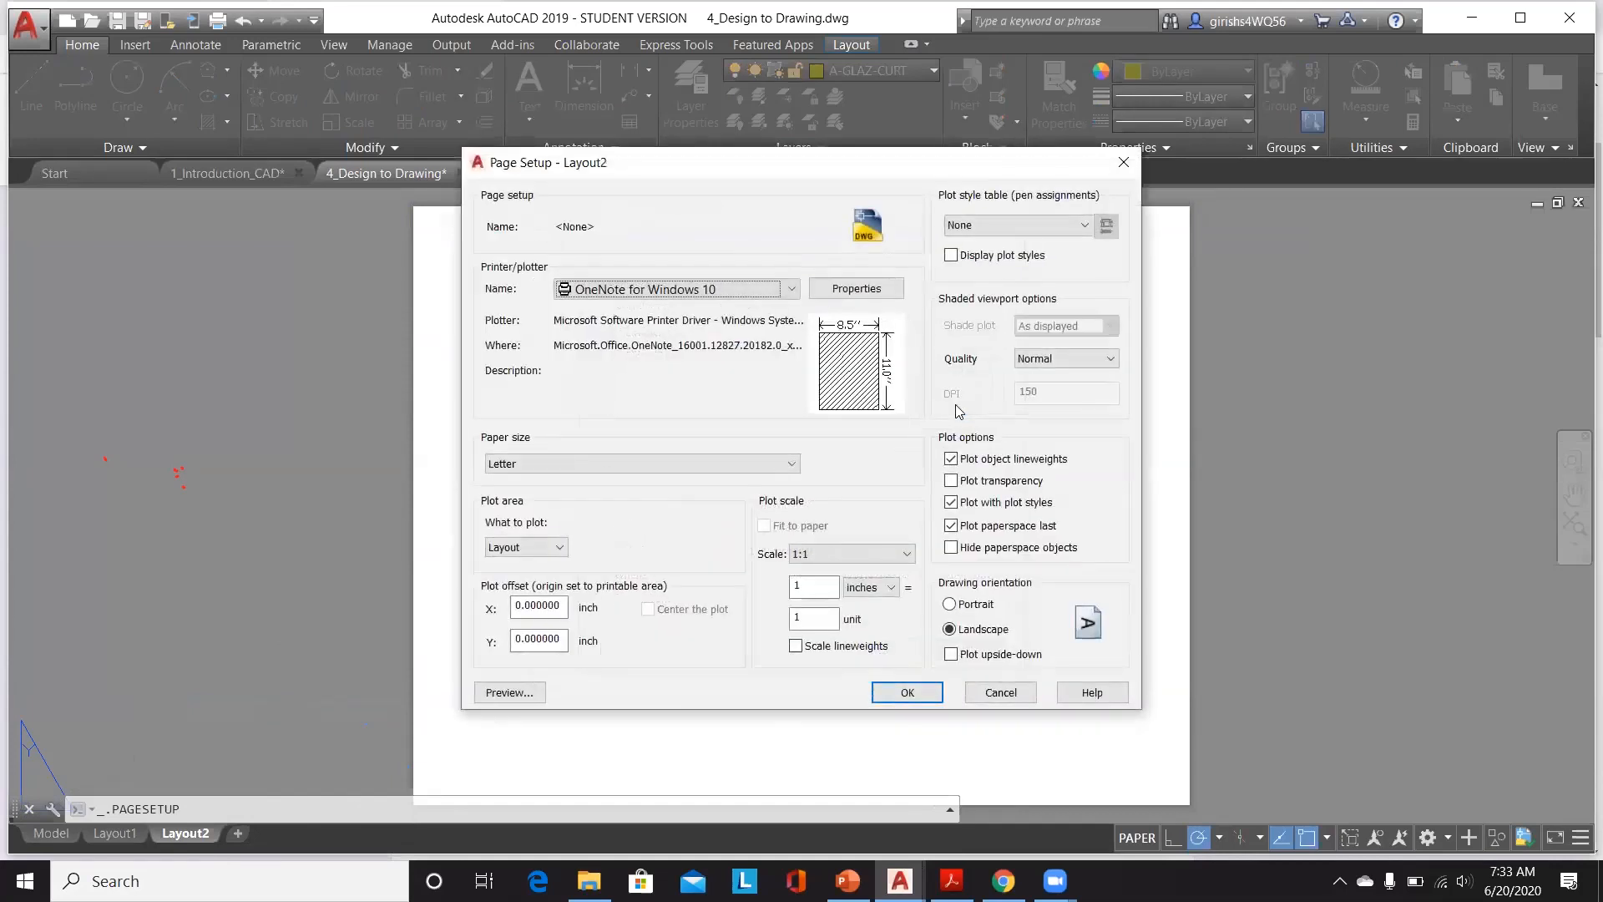
click(790, 289)
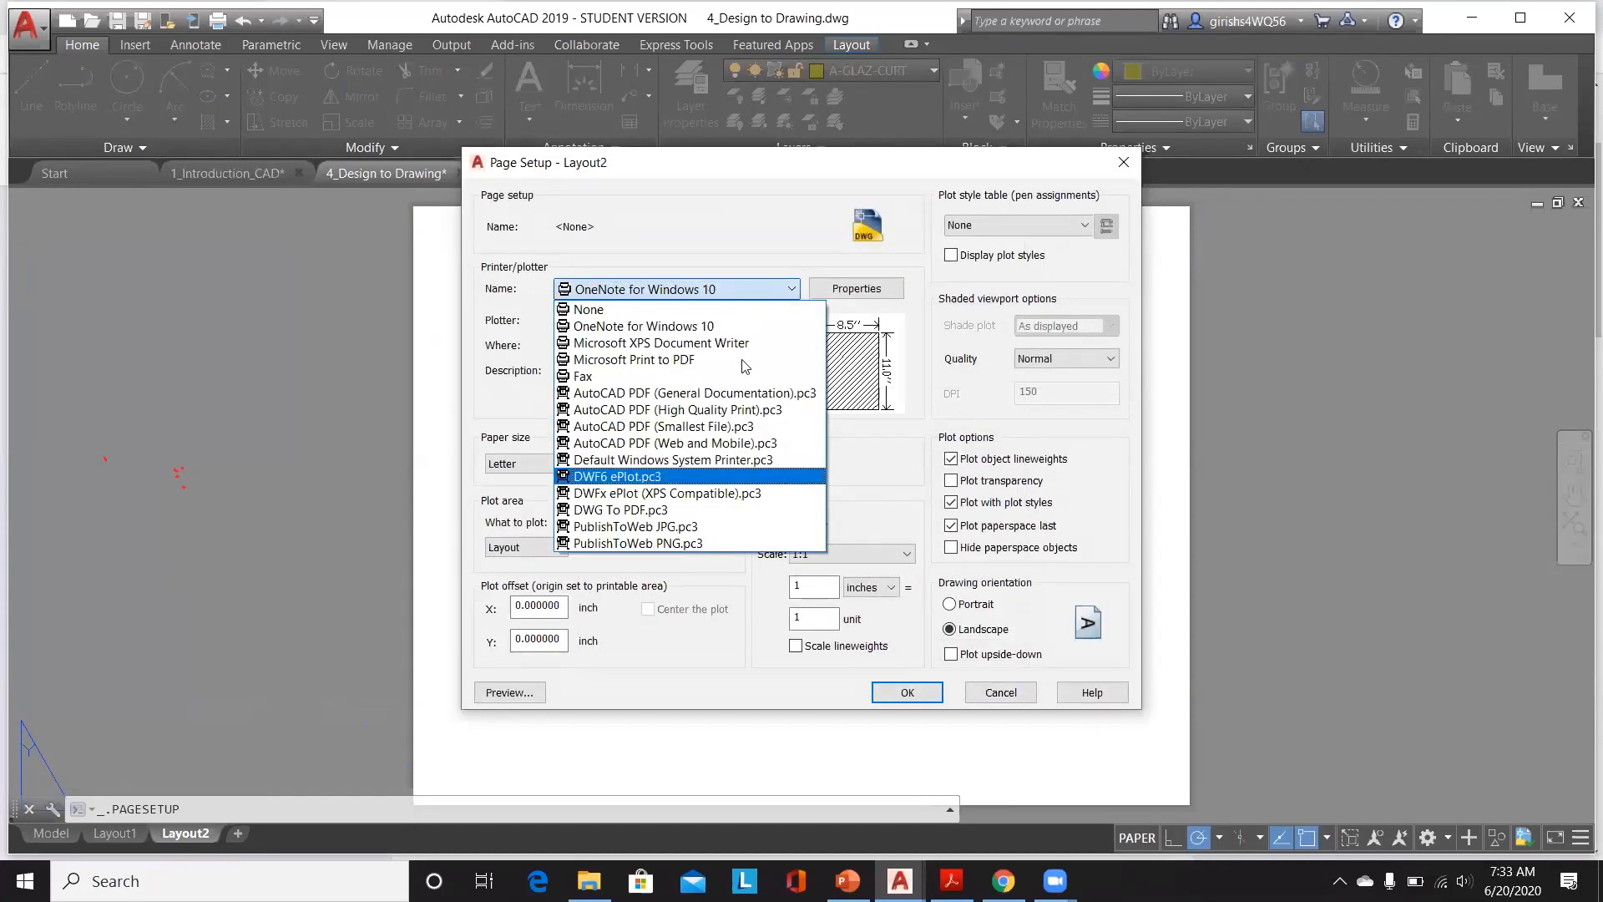
click(740, 480)
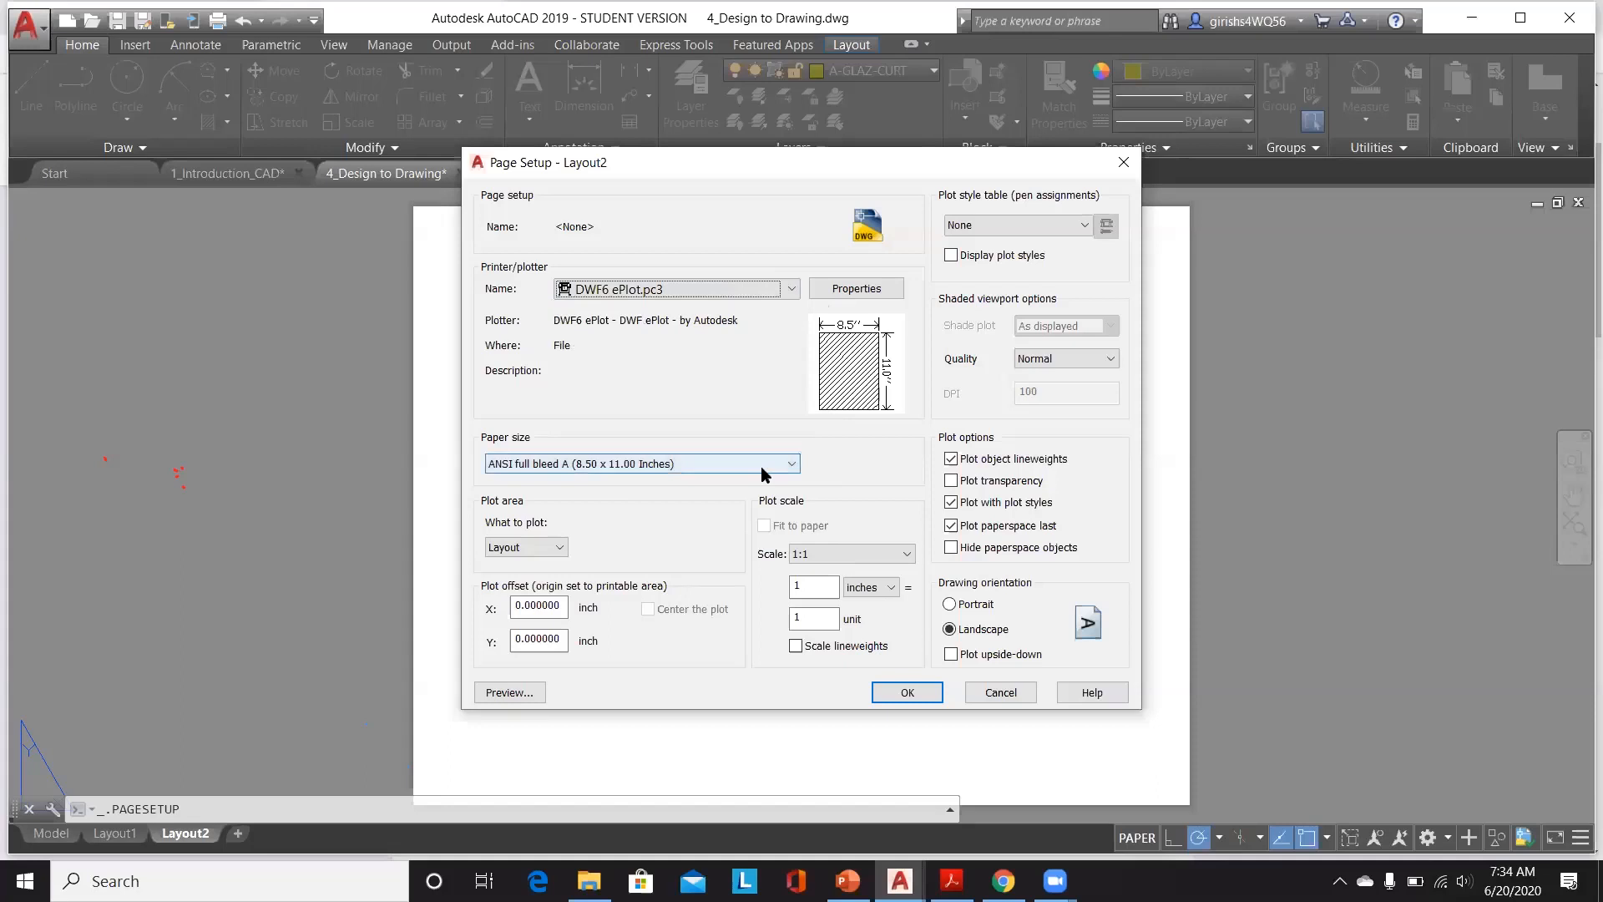
Step: Set the paper size to ISO A3 (420.00 x 297.00 MM) and the plot area to Extents, and apply the setup
click(761, 465)
scroll(675, 640, down, 1)
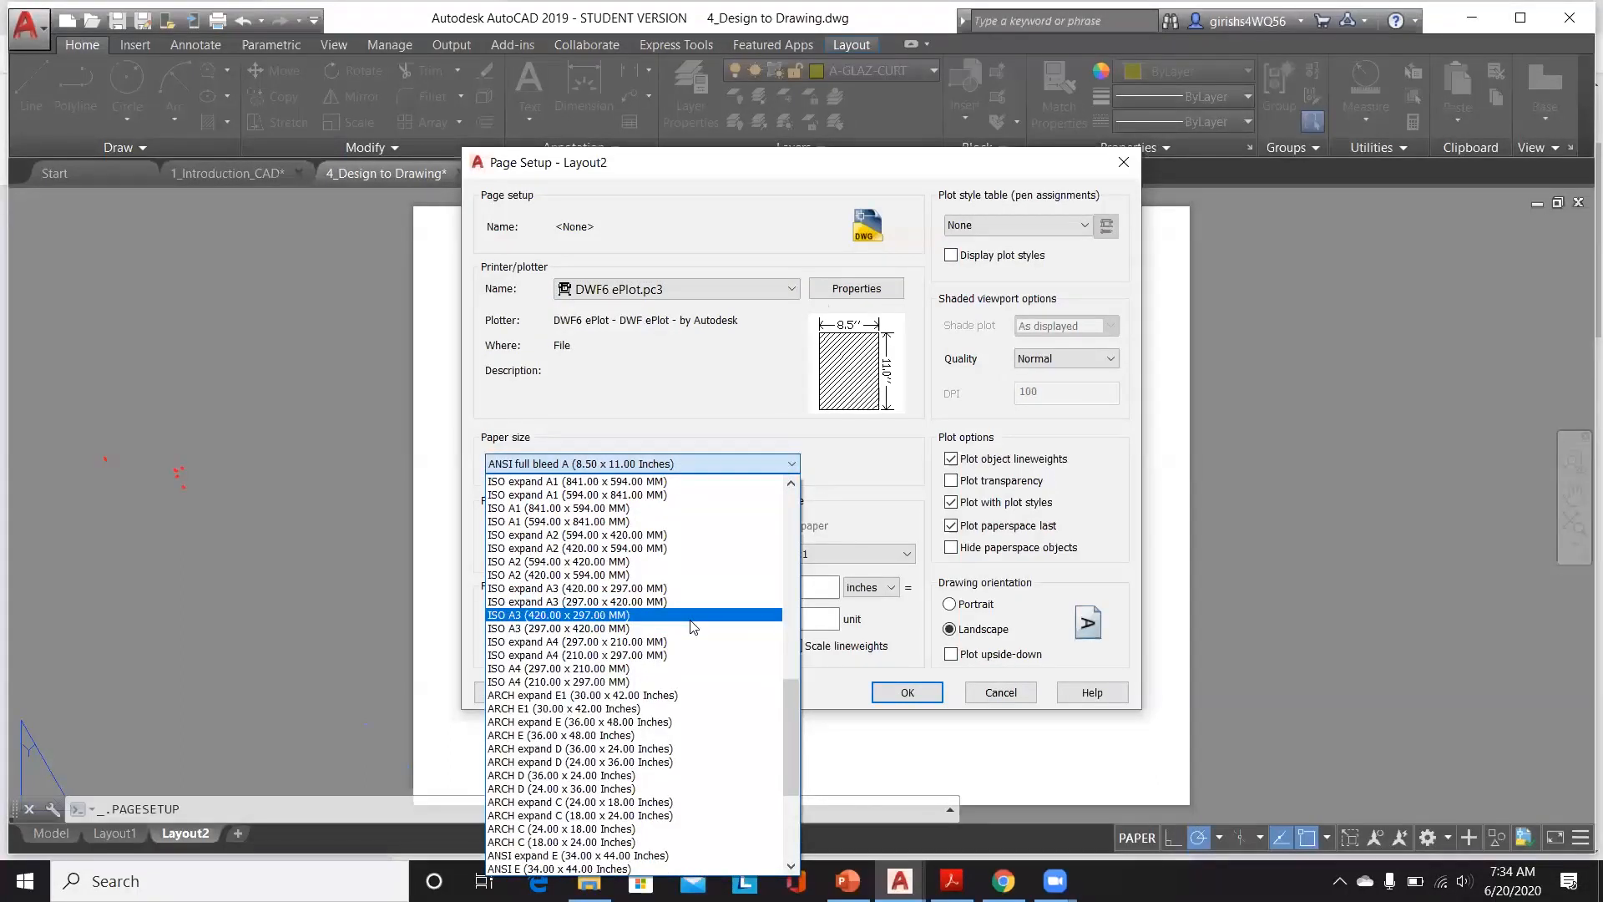
click(692, 616)
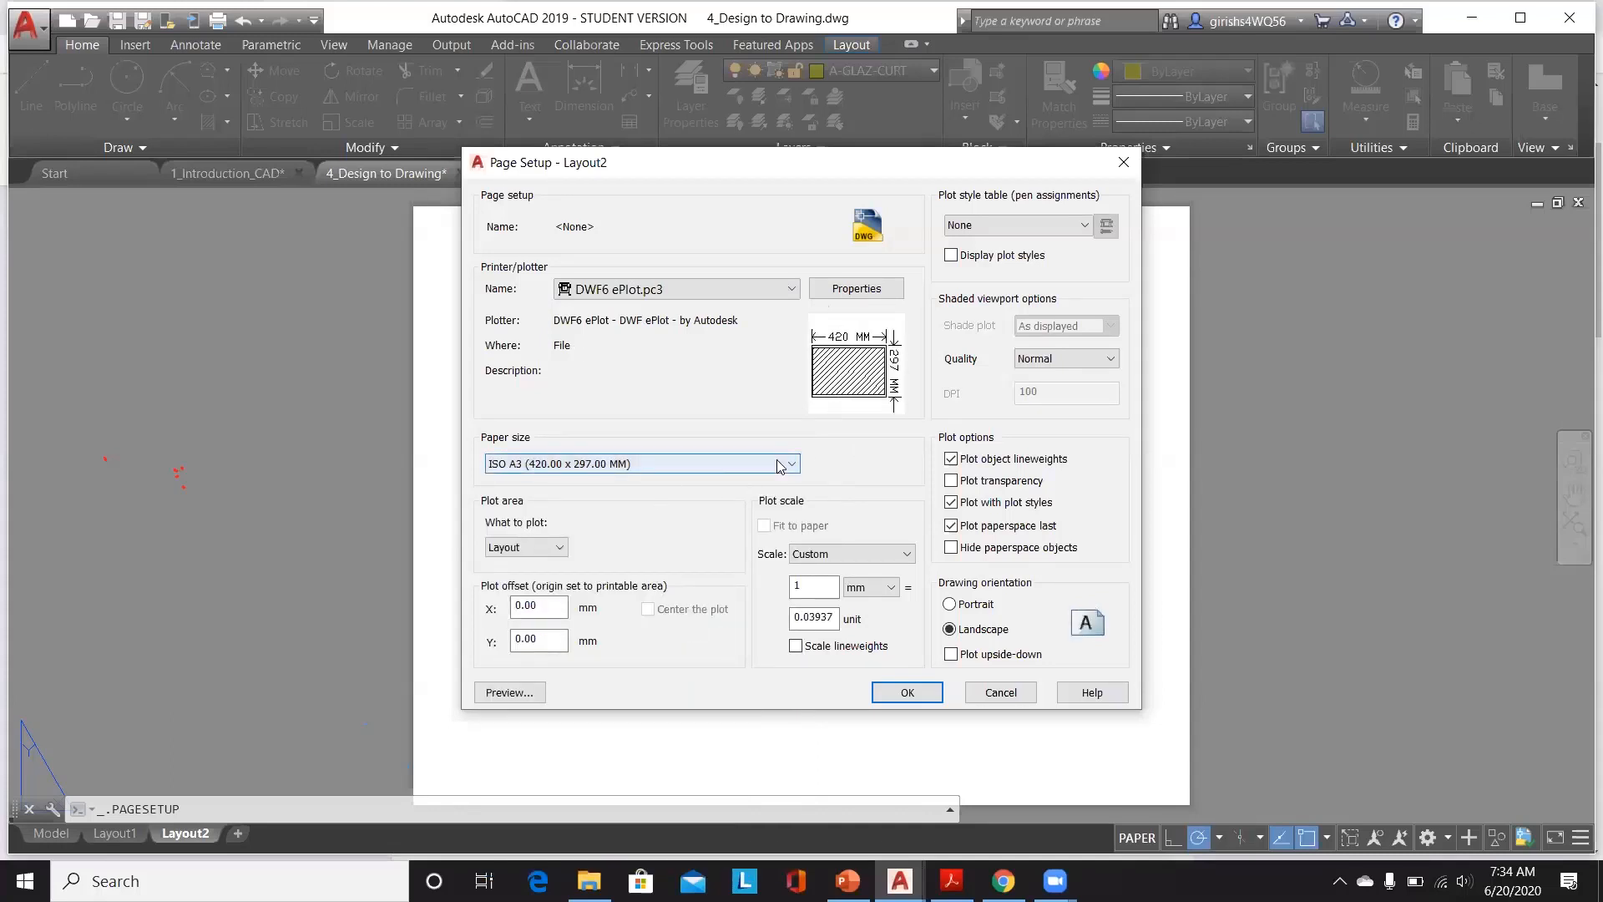
click(522, 549)
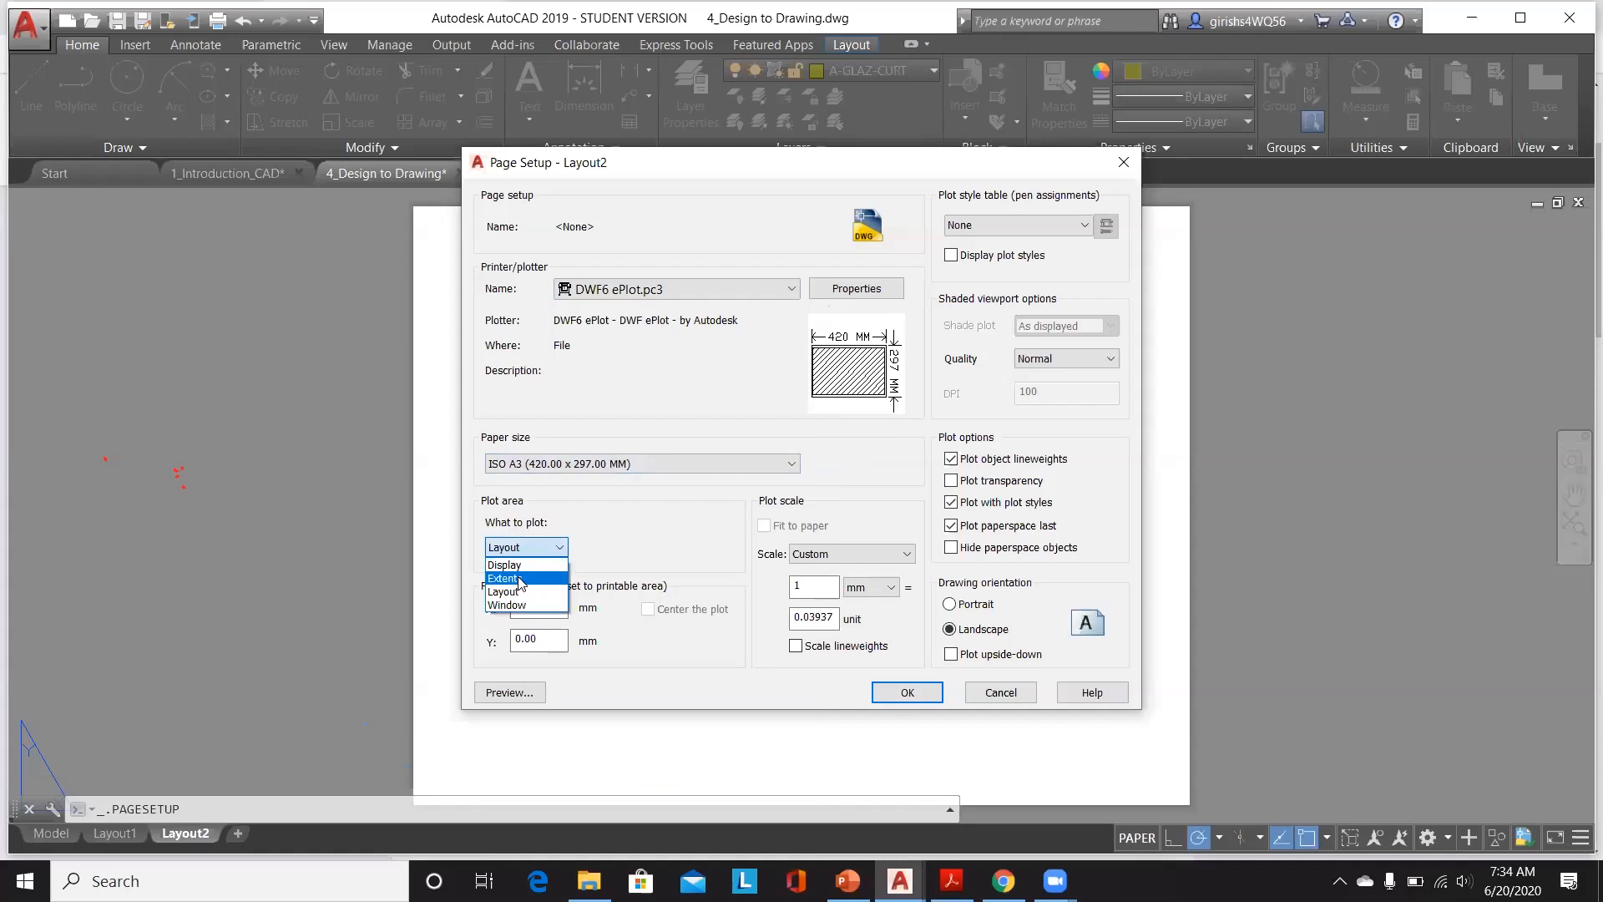
click(520, 578)
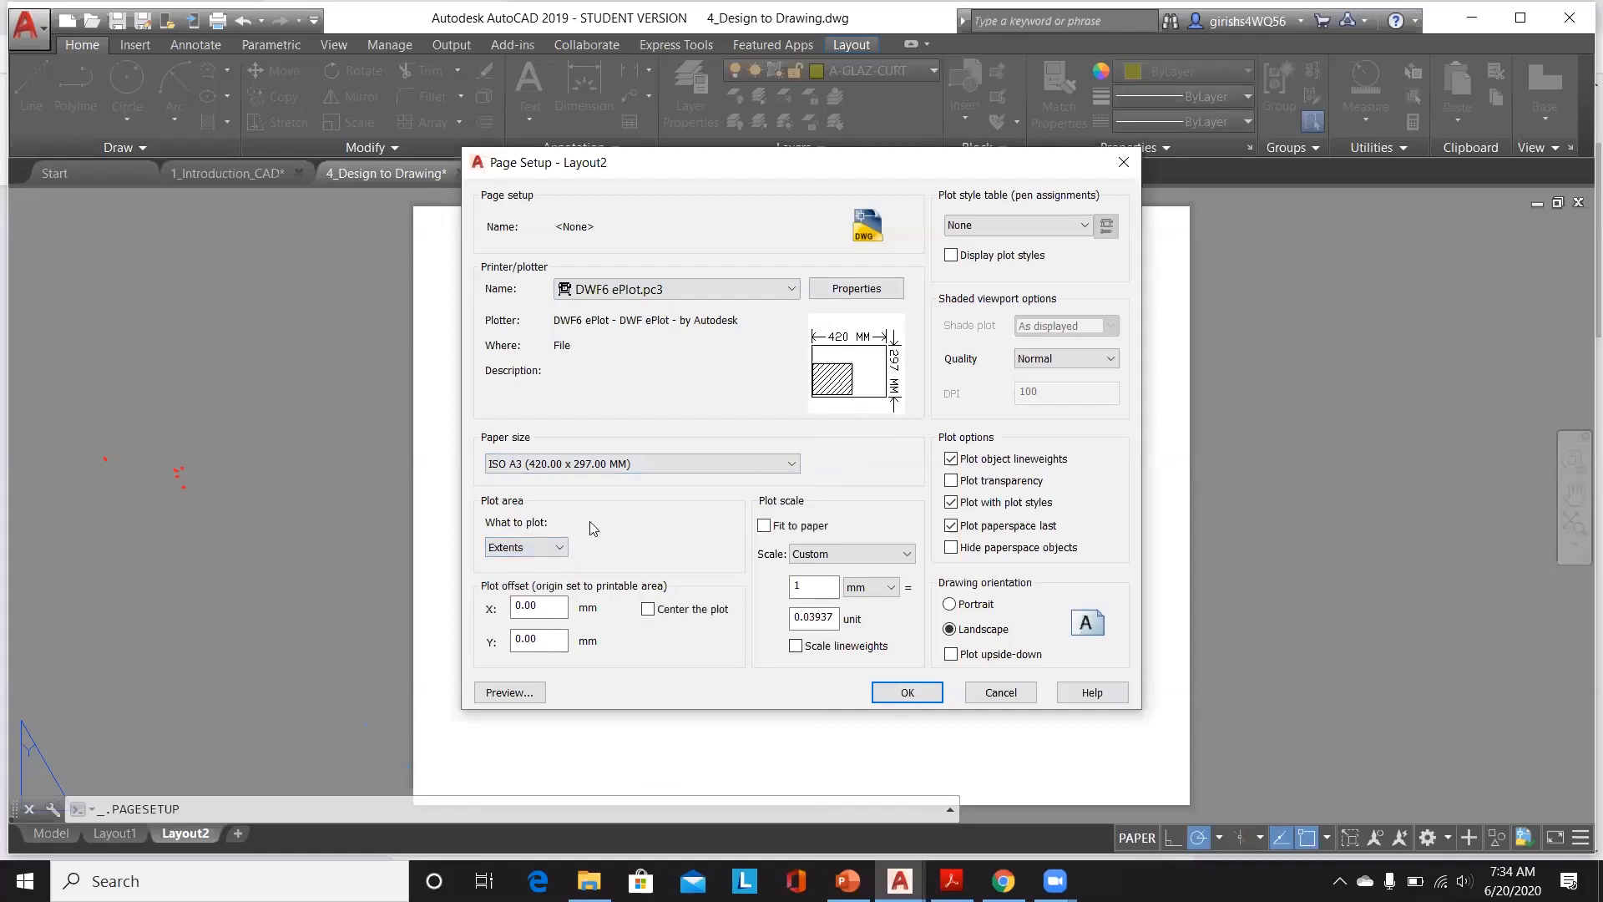
click(910, 695)
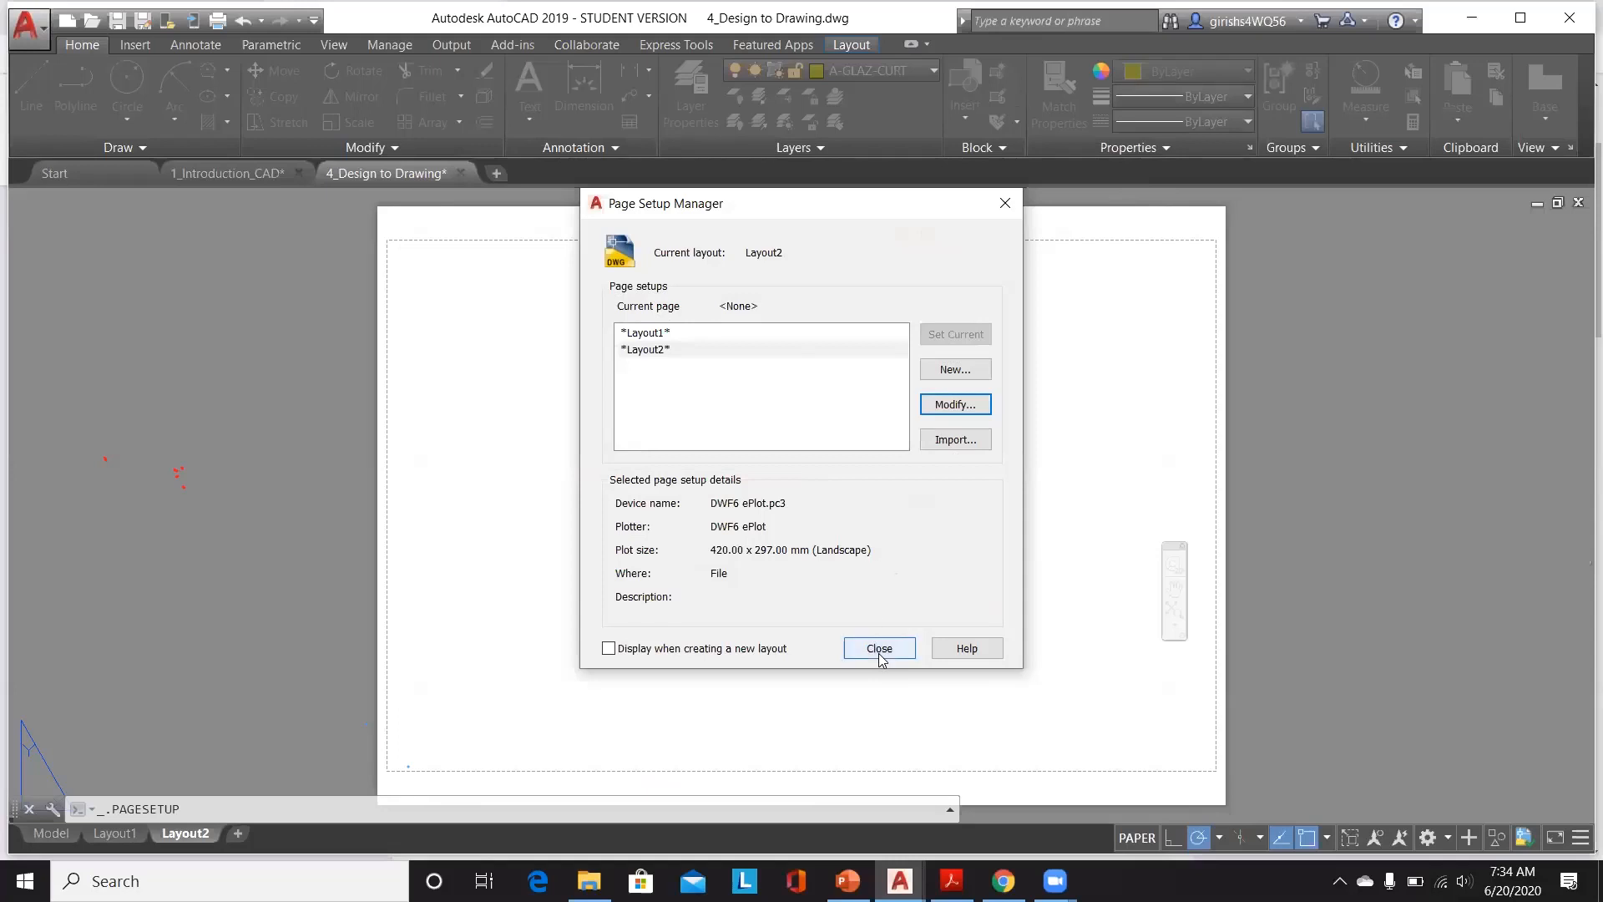
click(878, 649)
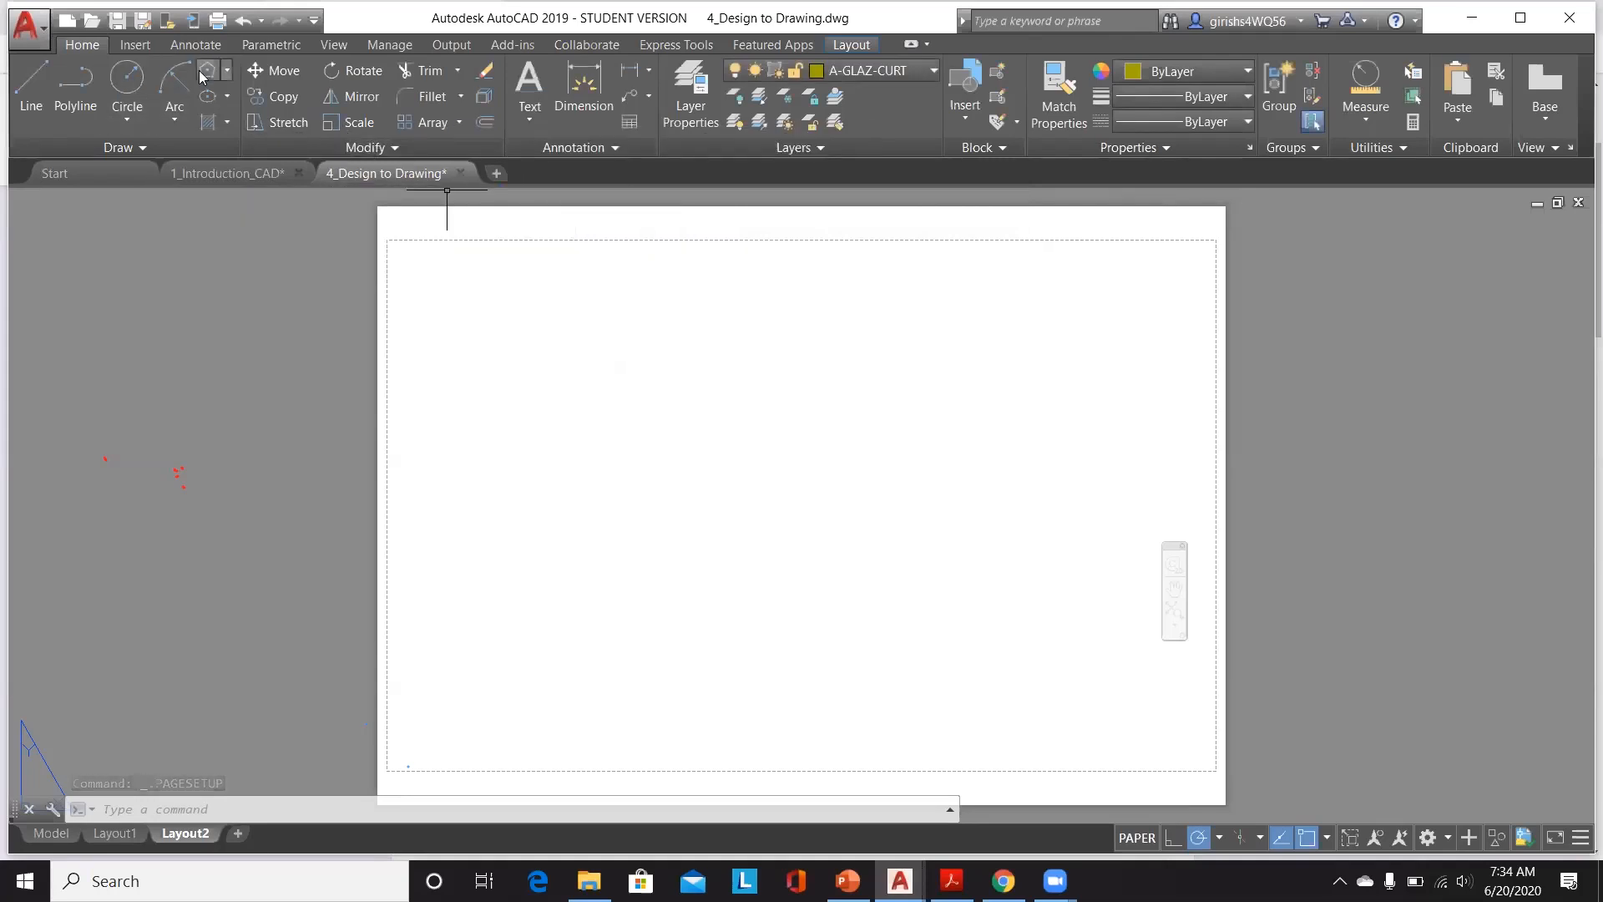
Step: Draw a rectangle around the whole sheet from one paper corner to the opposite corner
click(227, 71)
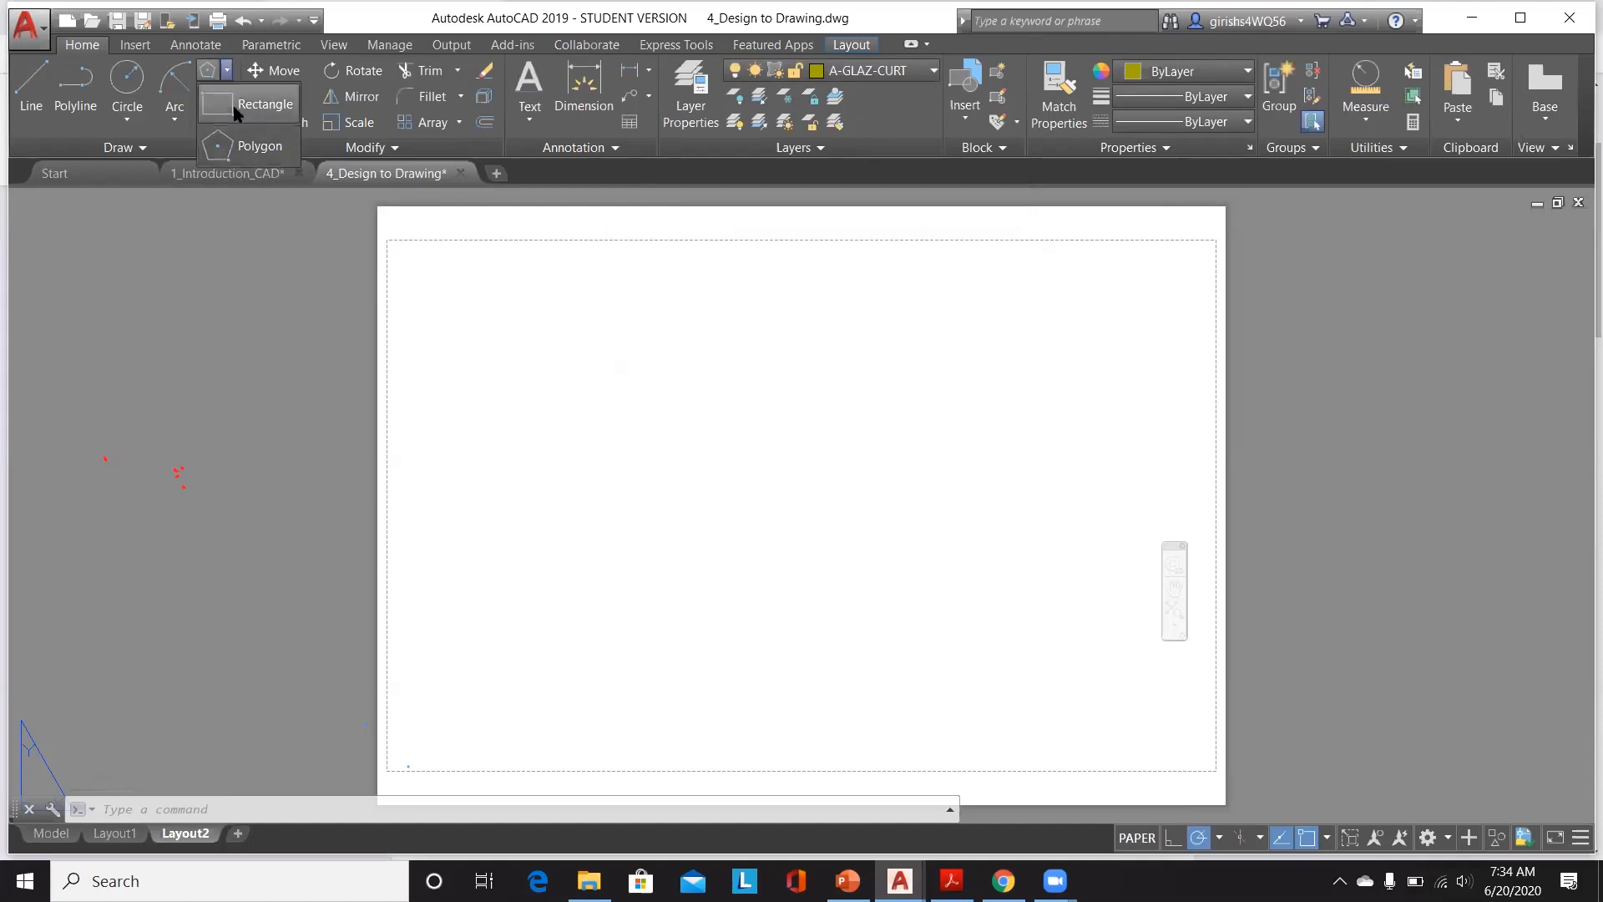
click(250, 102)
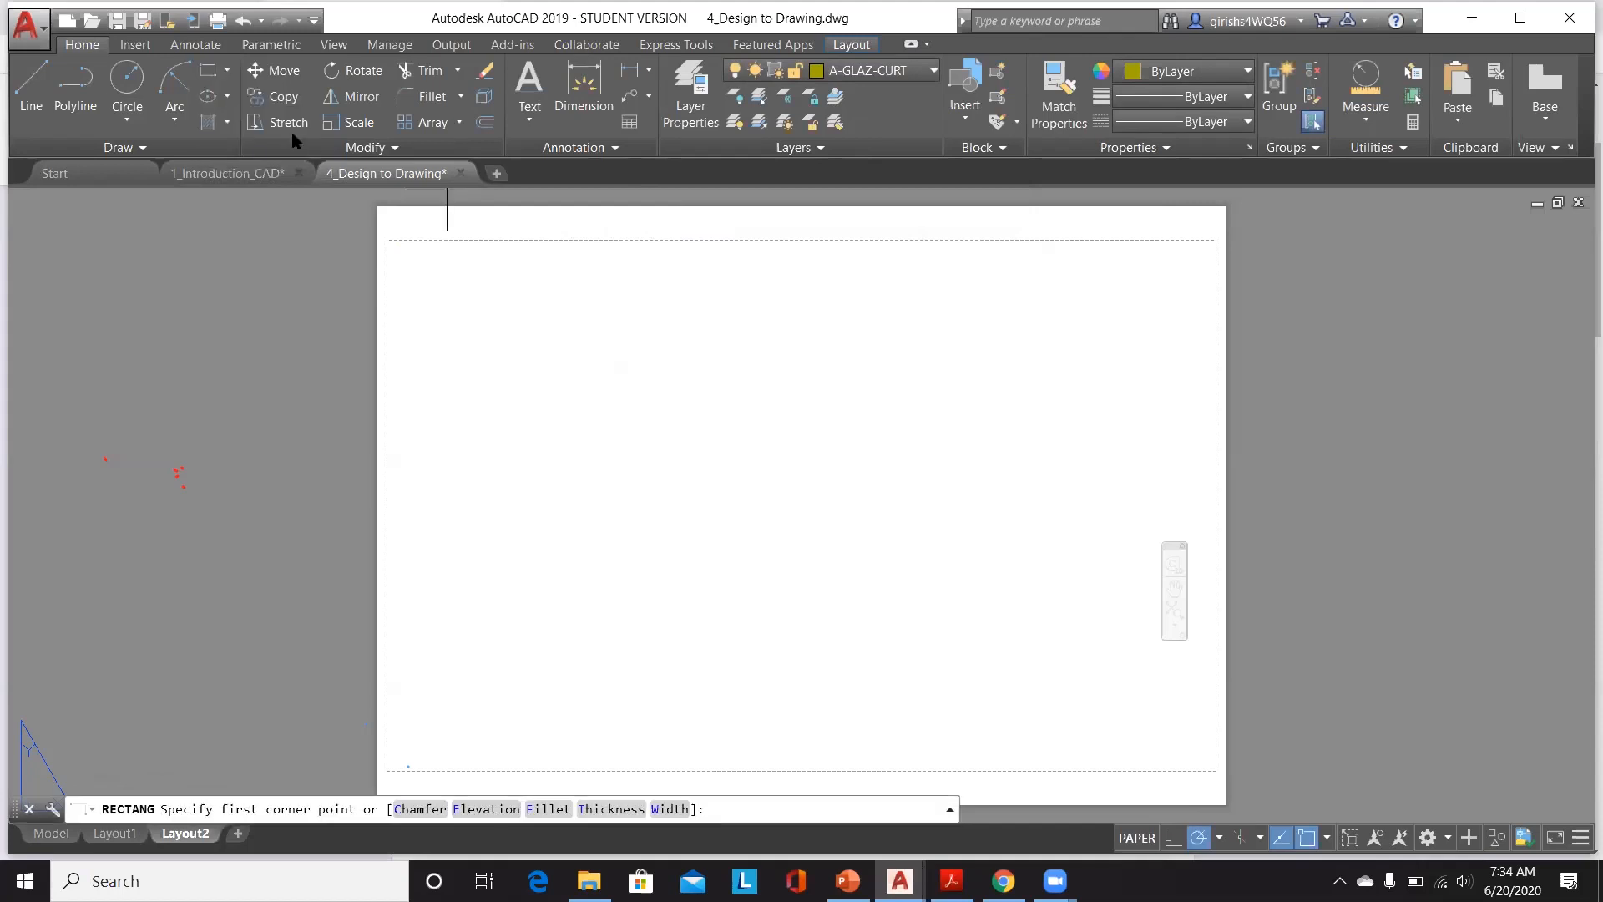
click(377, 205)
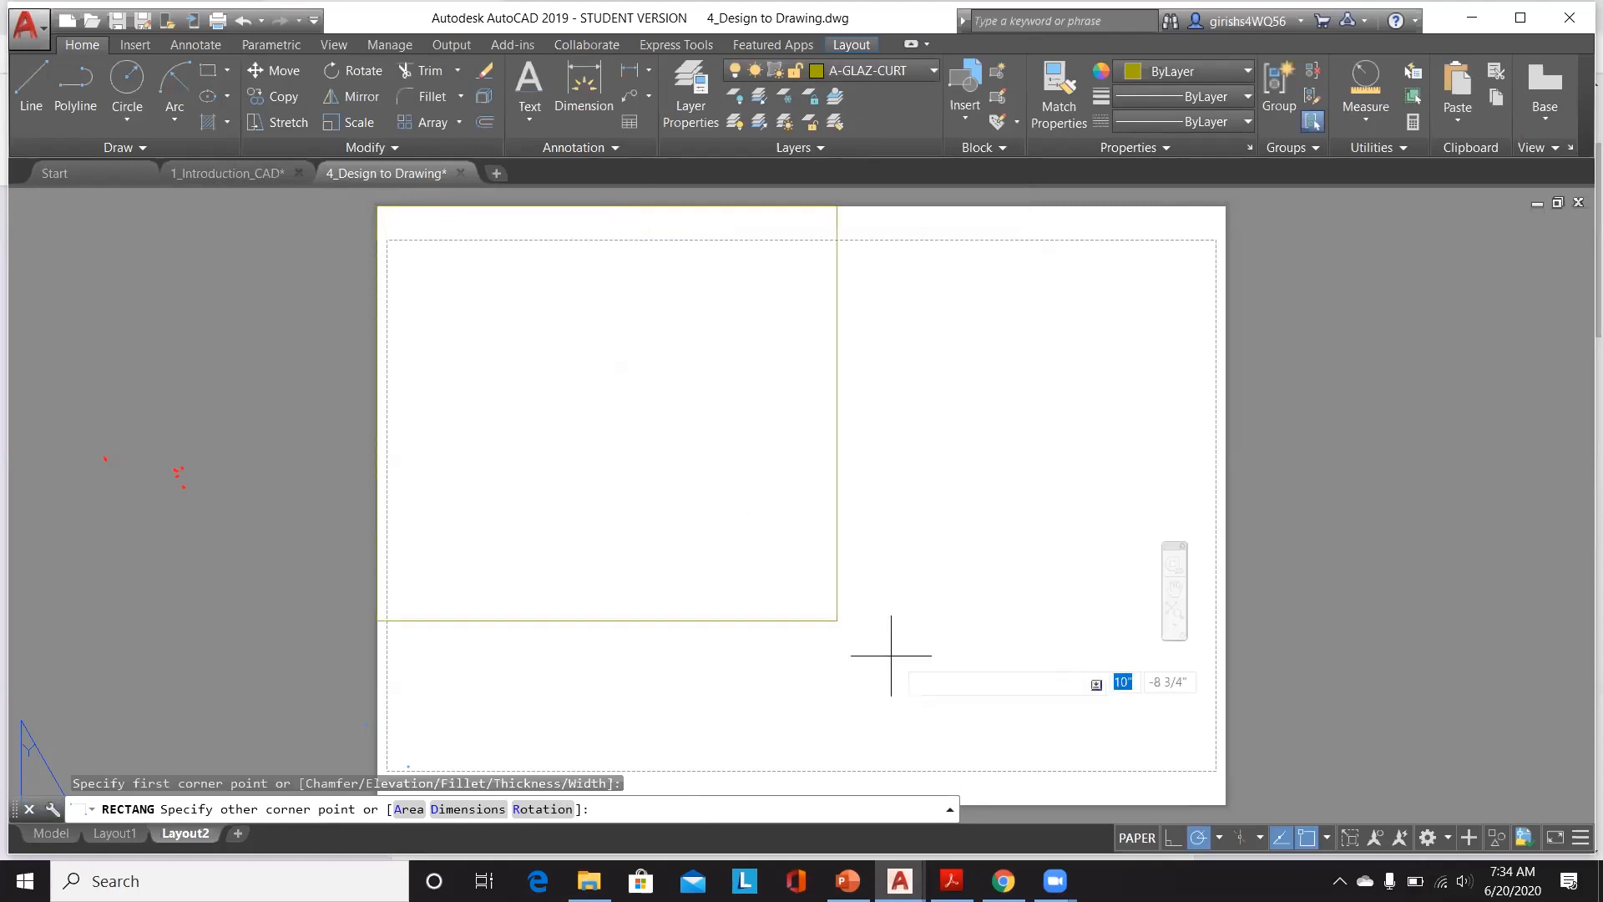
click(1226, 806)
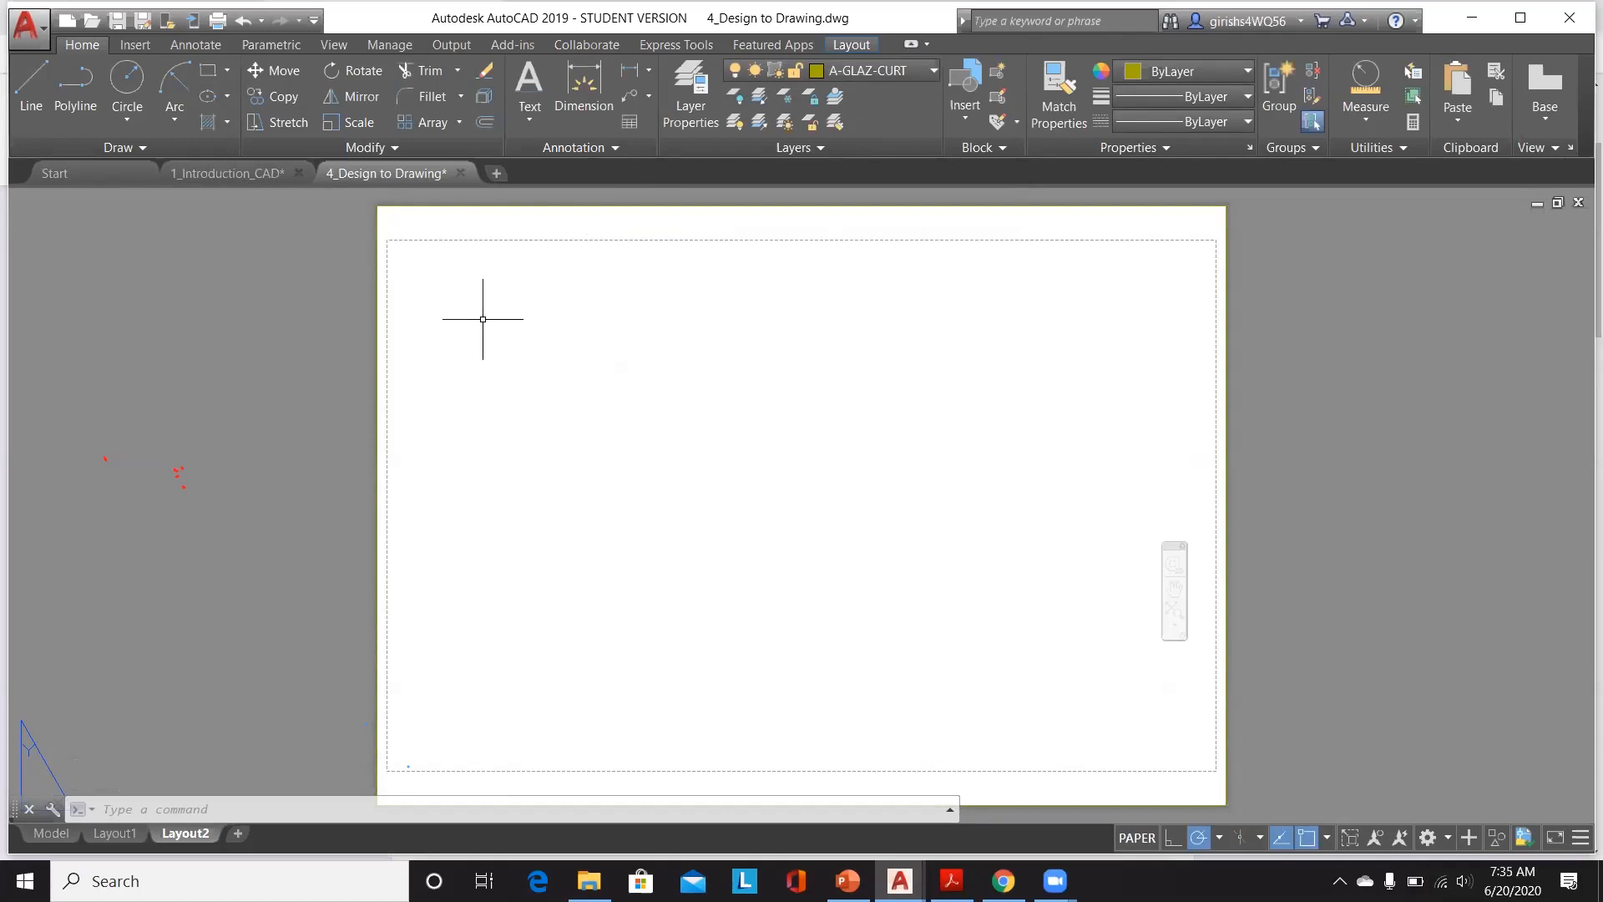
Step: Try to offset the sheet rectangle inward by the 11/16" gap between the paper edge and the printable area
click(484, 122)
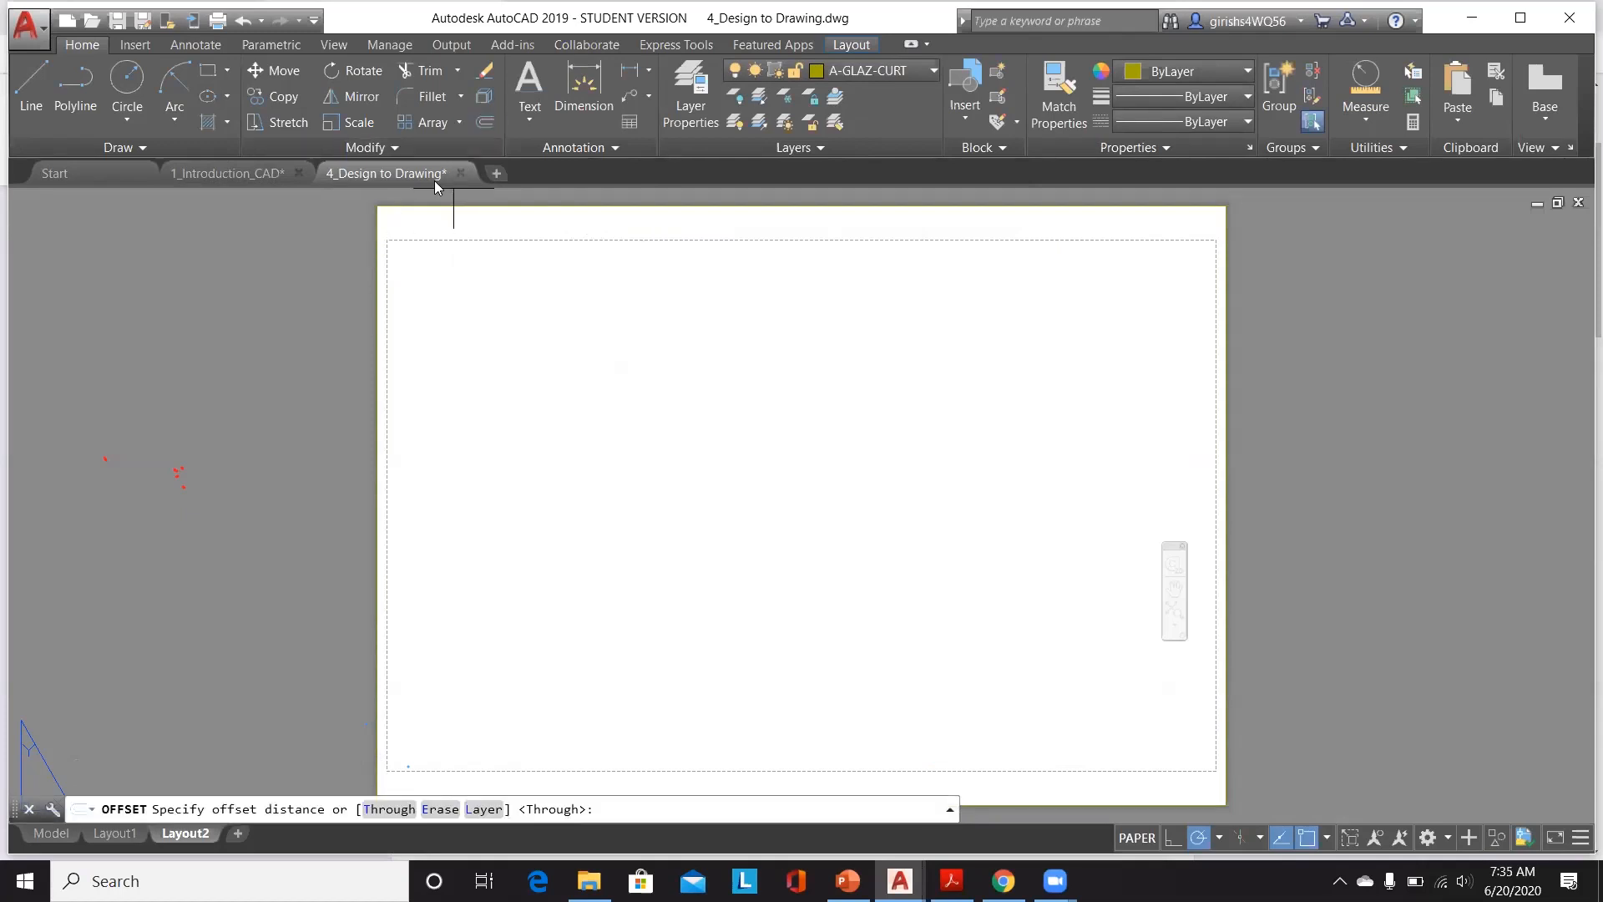
click(397, 207)
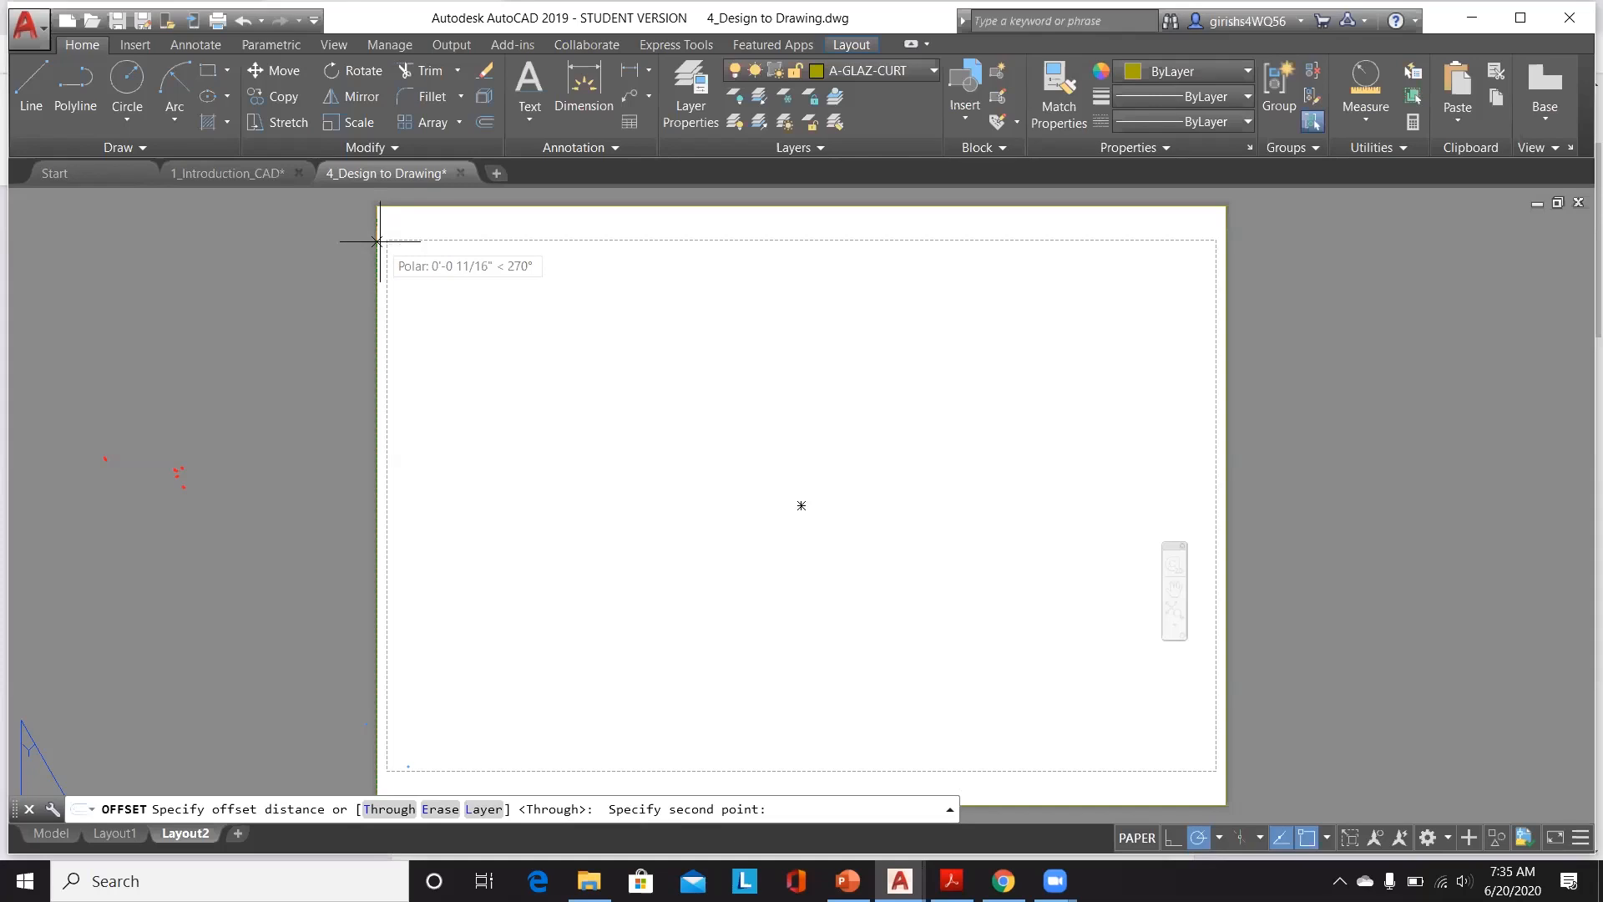
click(378, 242)
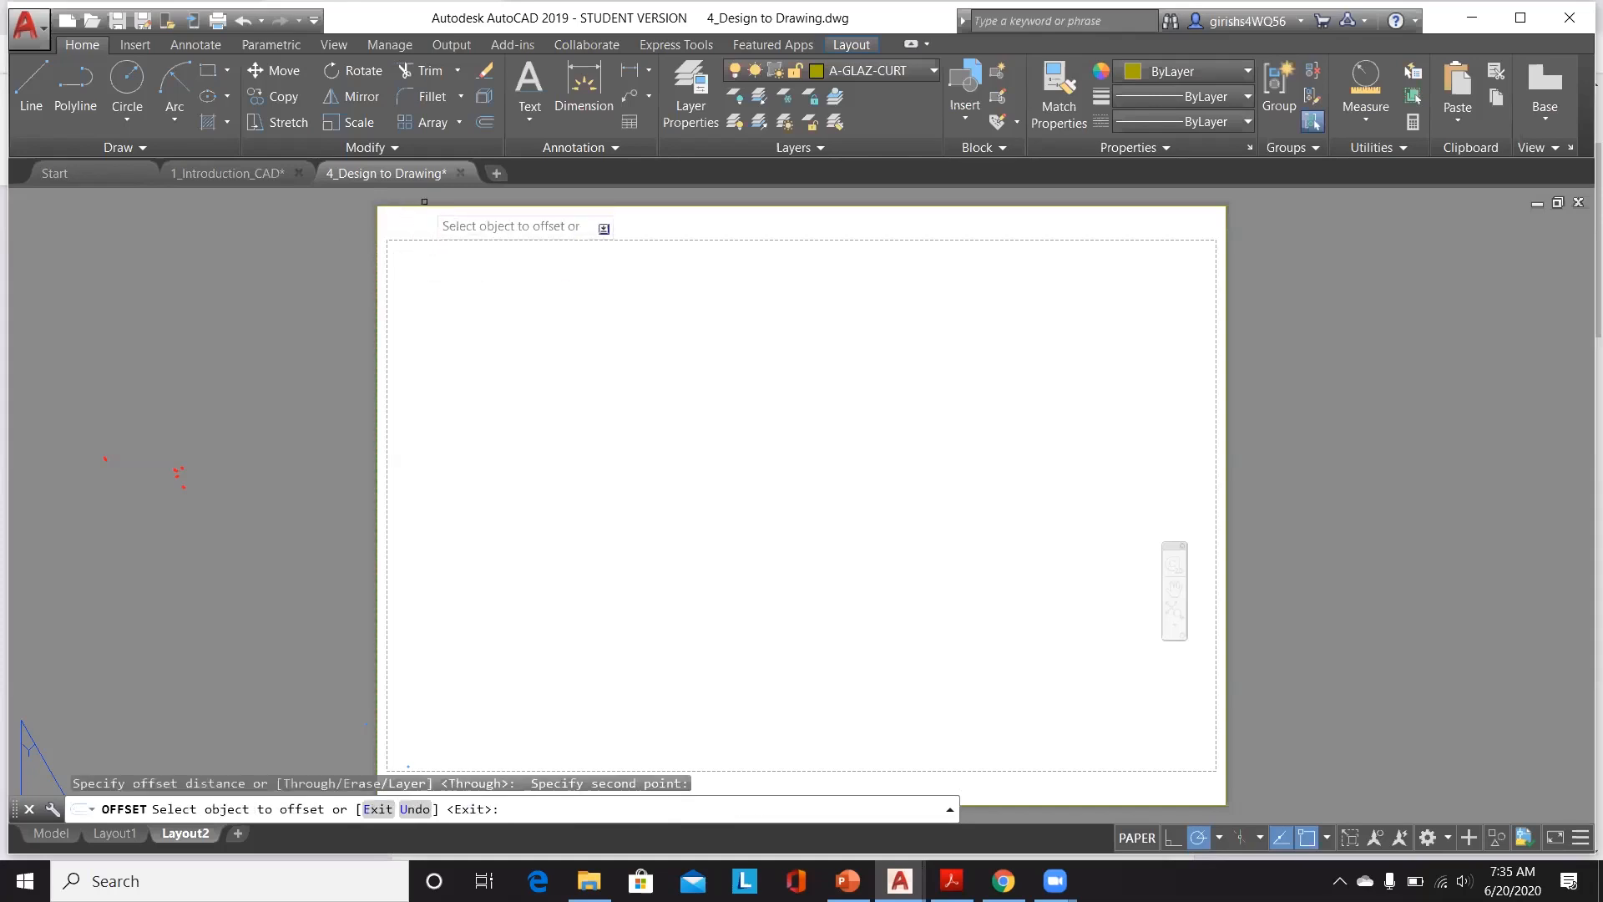
scroll(403, 210, up, 5)
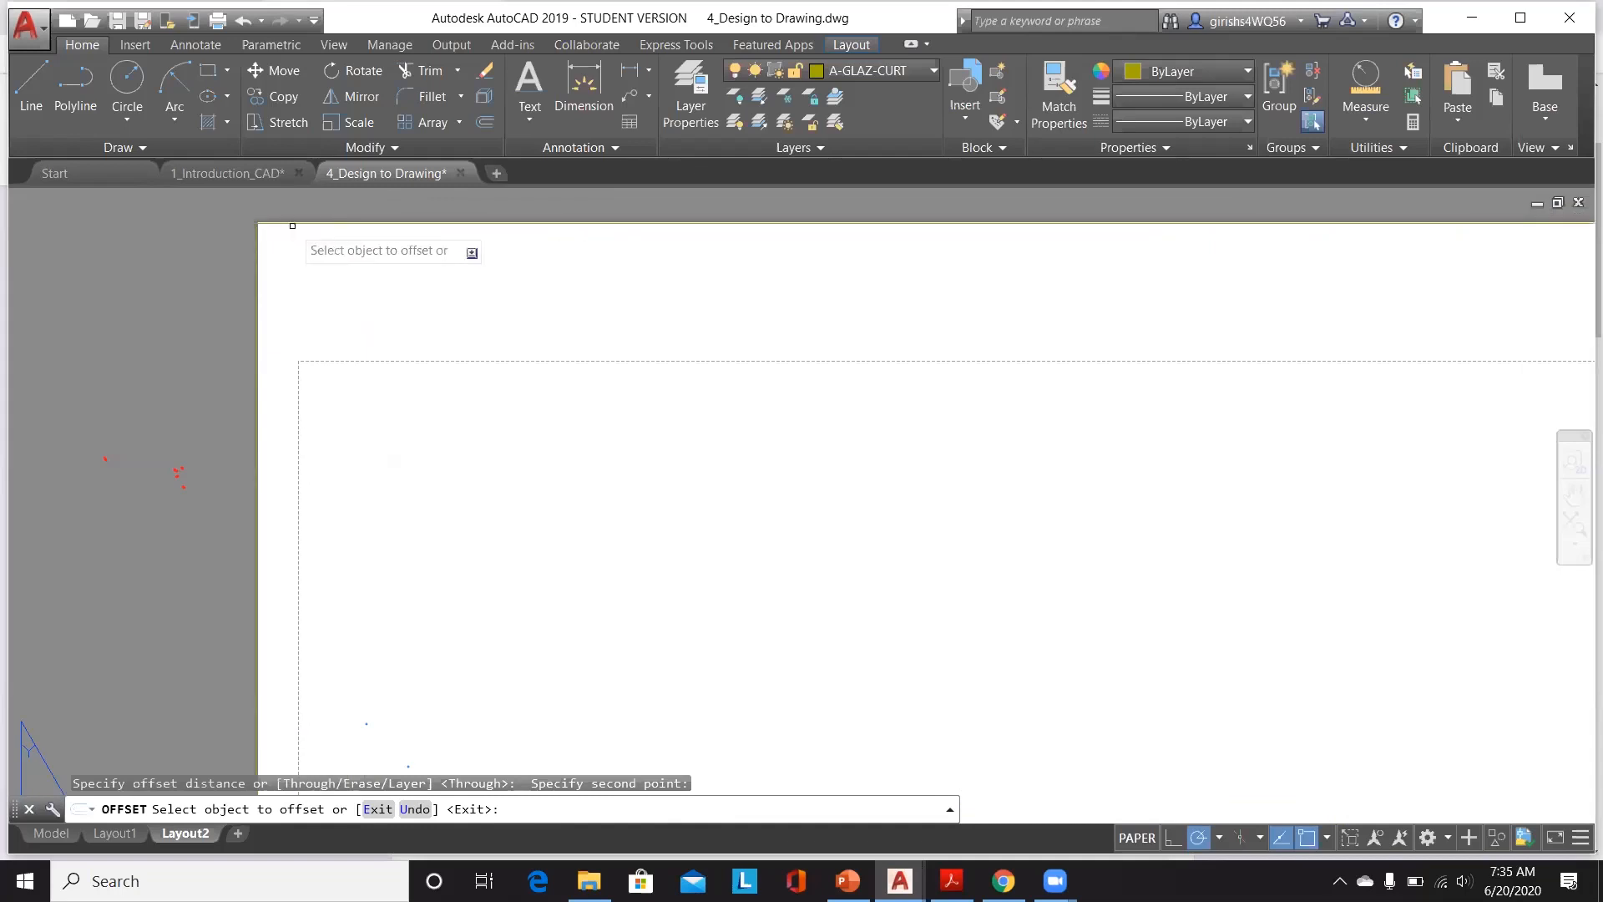
click(296, 223)
scroll(296, 224, down, 5)
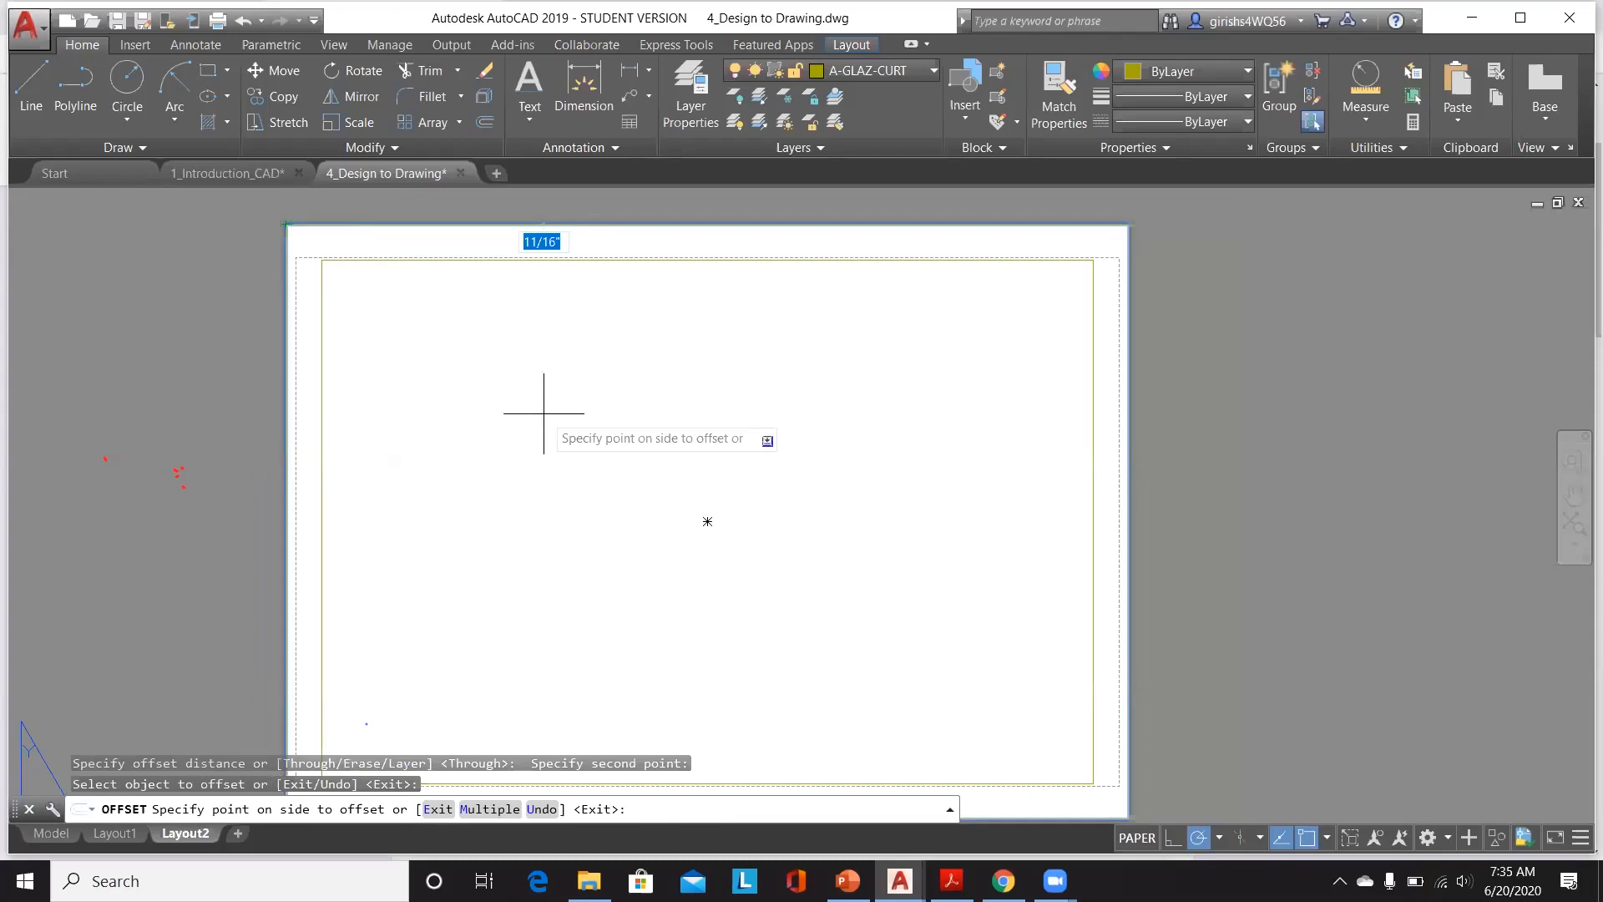
key(Return)
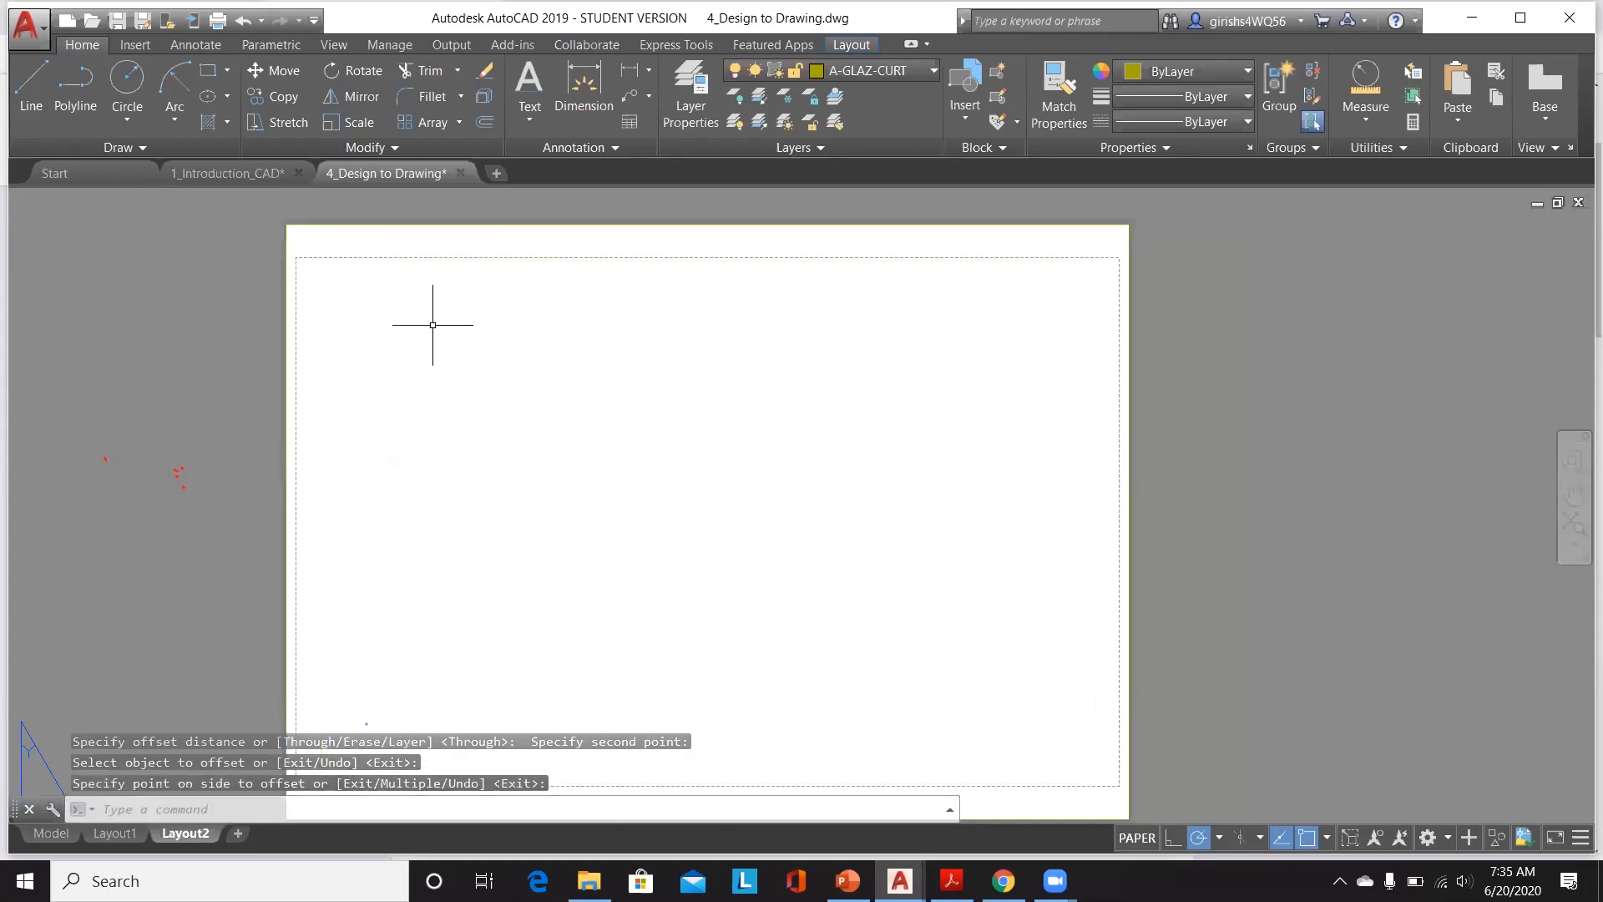
Step: Offset the sheet rectangle inward by the distance from the paper corner to the printable-area corner, then save the drawing
scroll(431, 325, up, 2)
scroll(355, 315, down, 4)
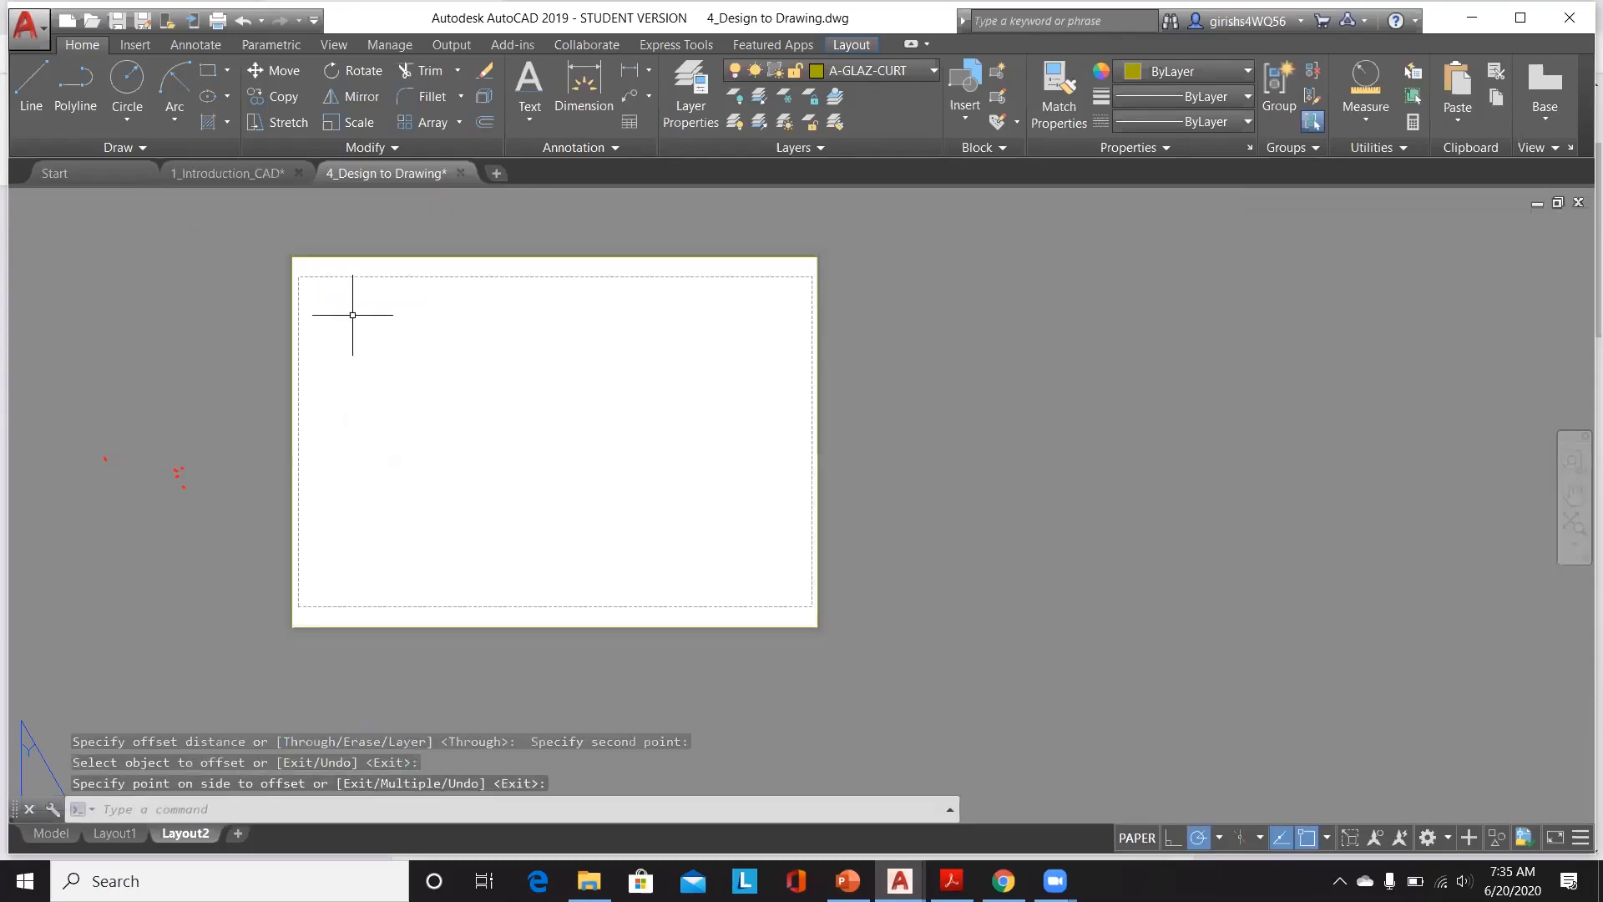
scroll(302, 256, up, 4)
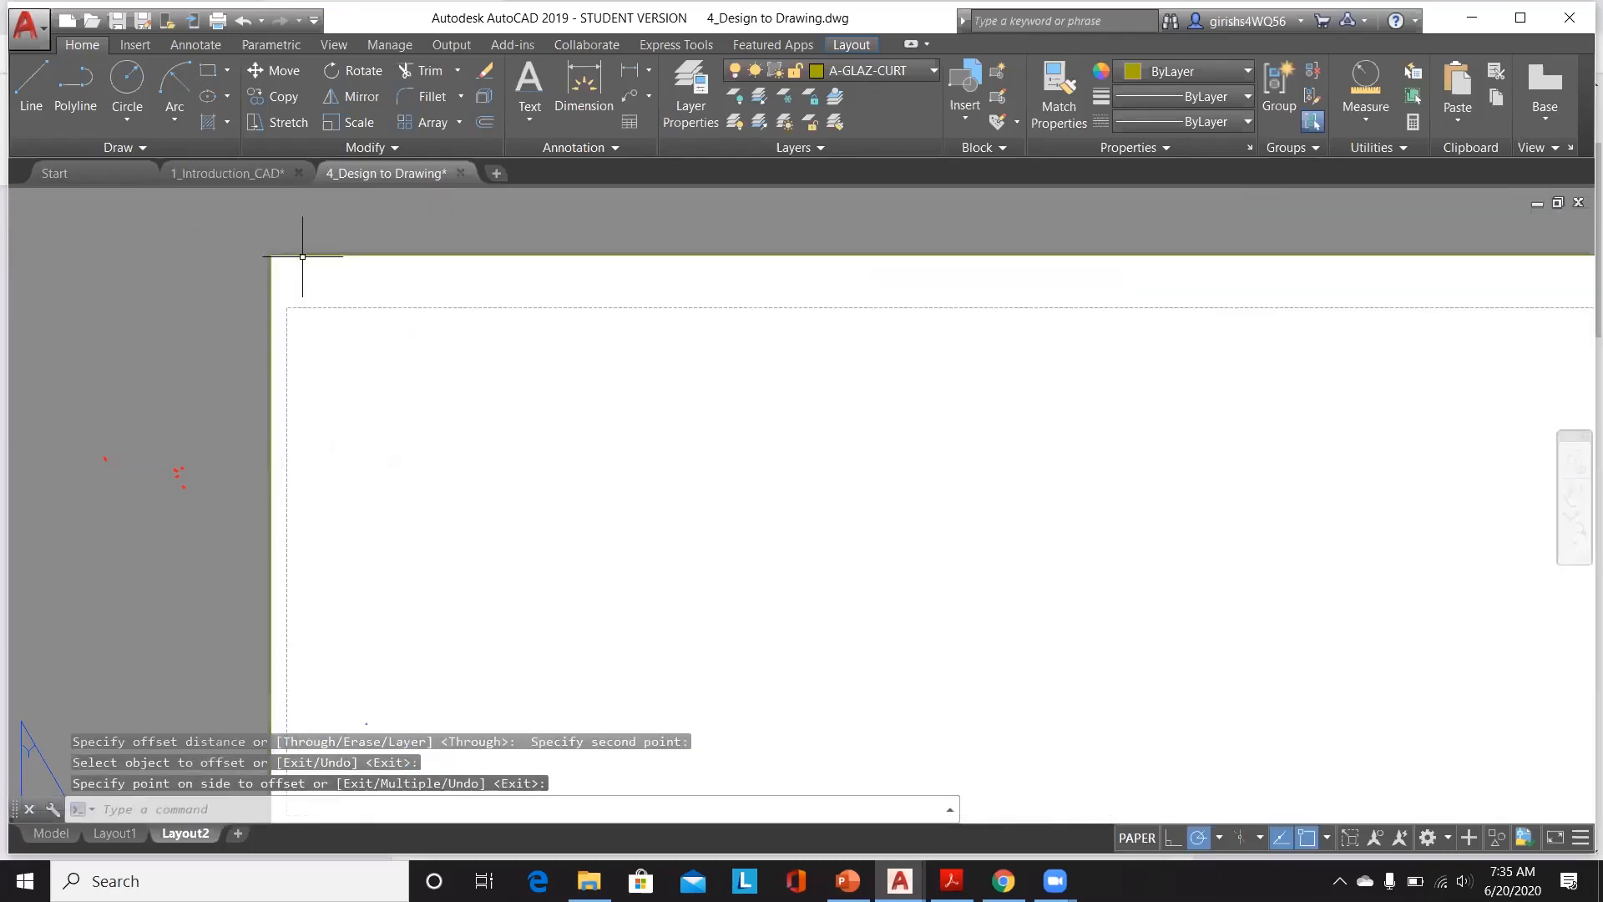
click(477, 124)
scroll(250, 267, up, 4)
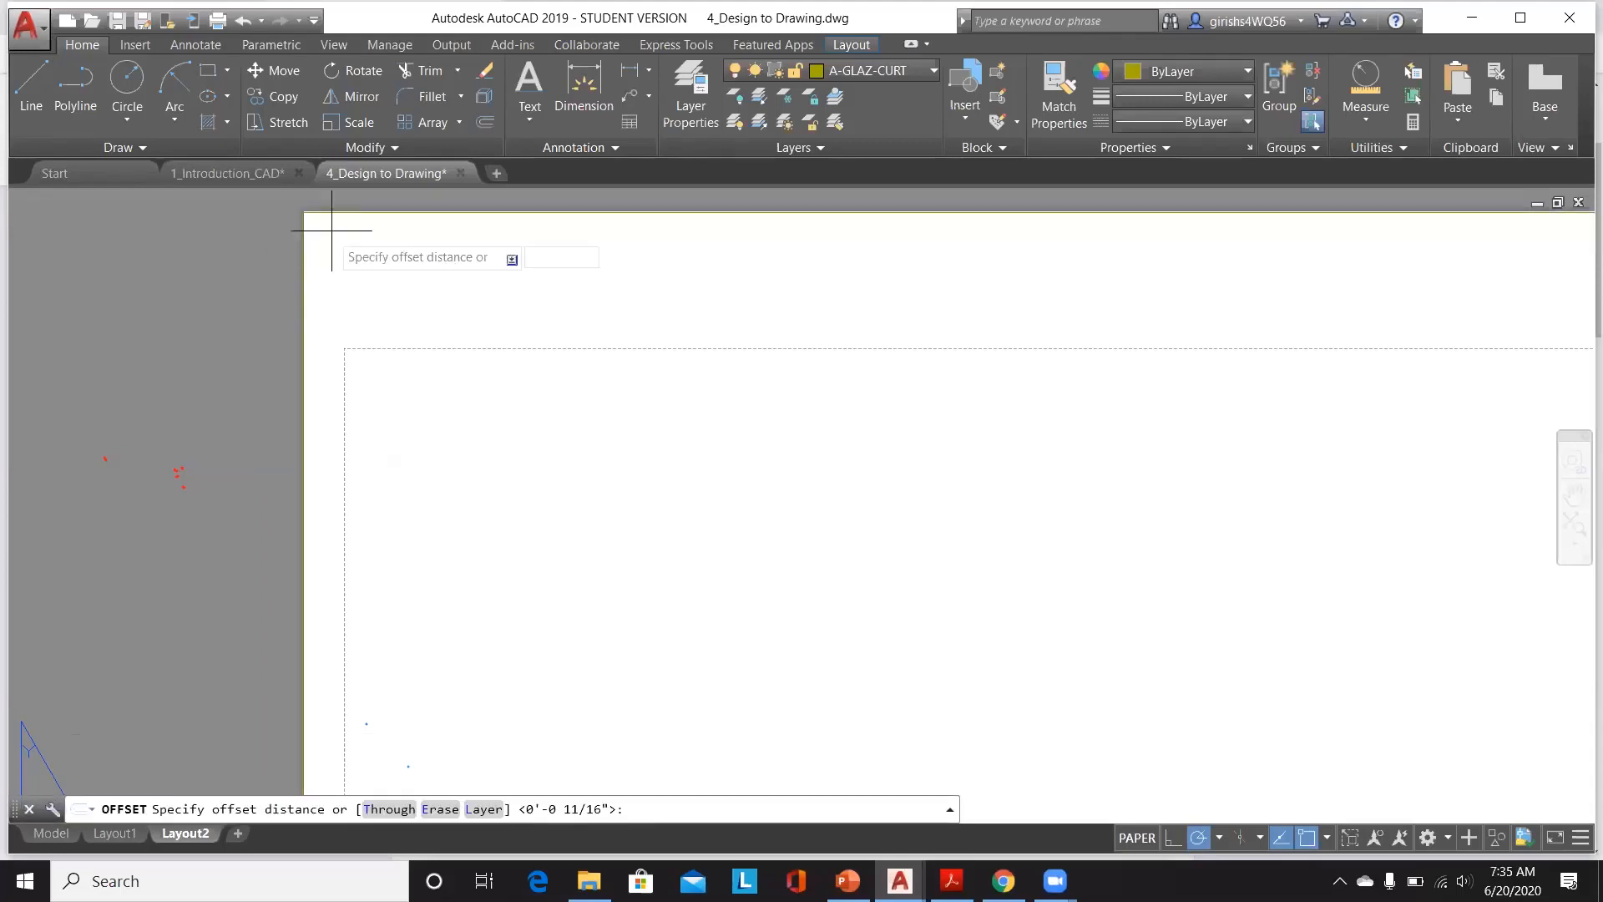
click(303, 213)
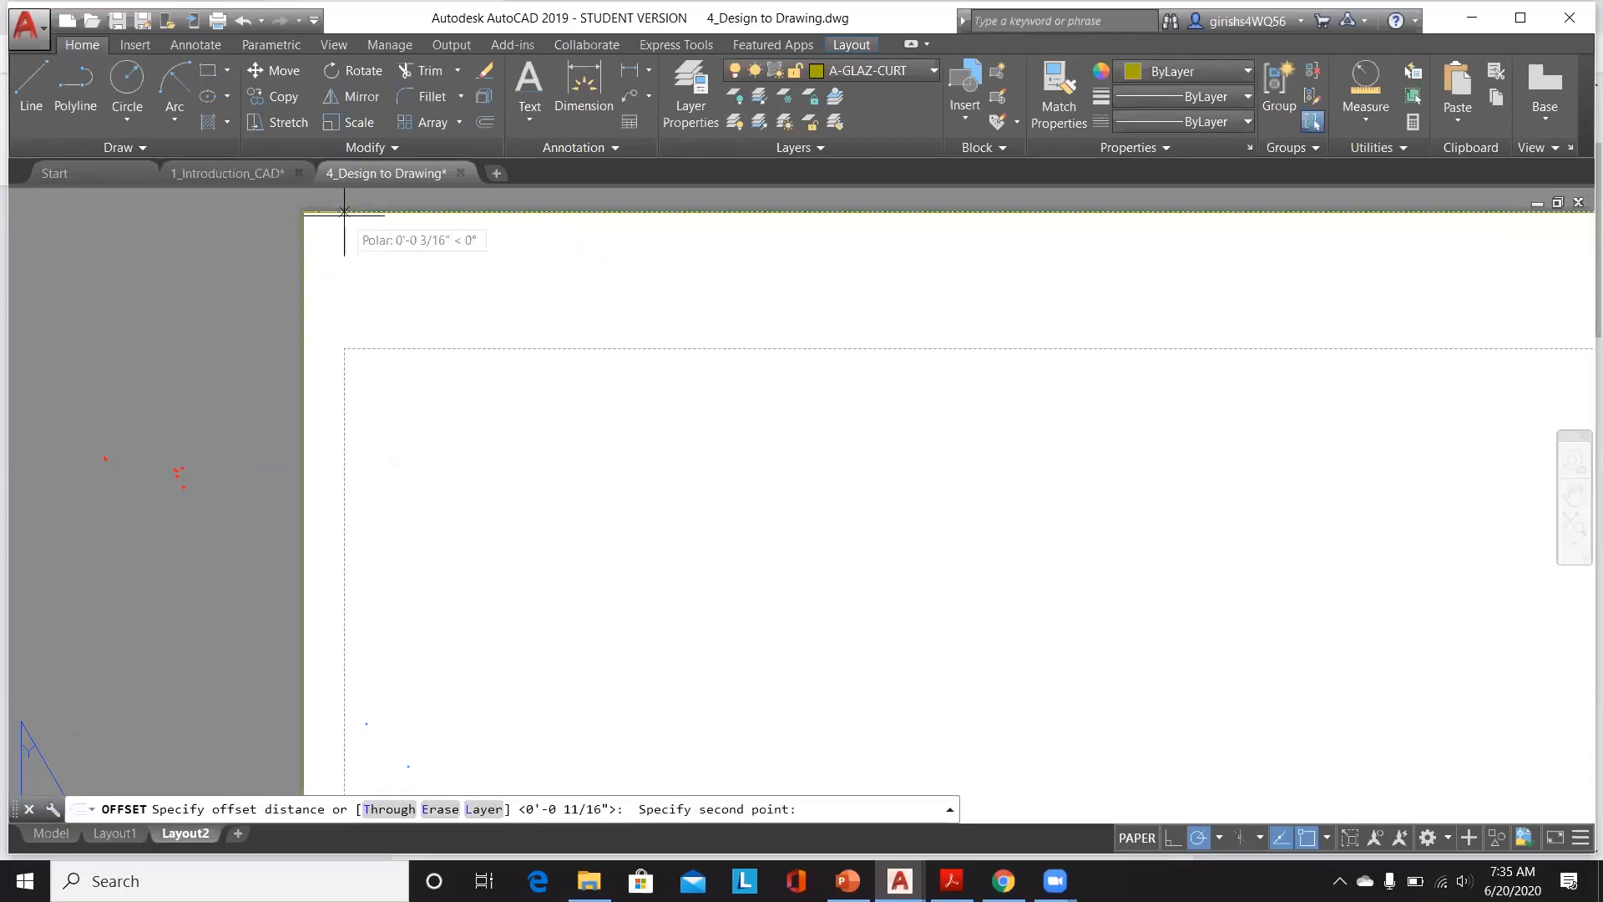
click(306, 343)
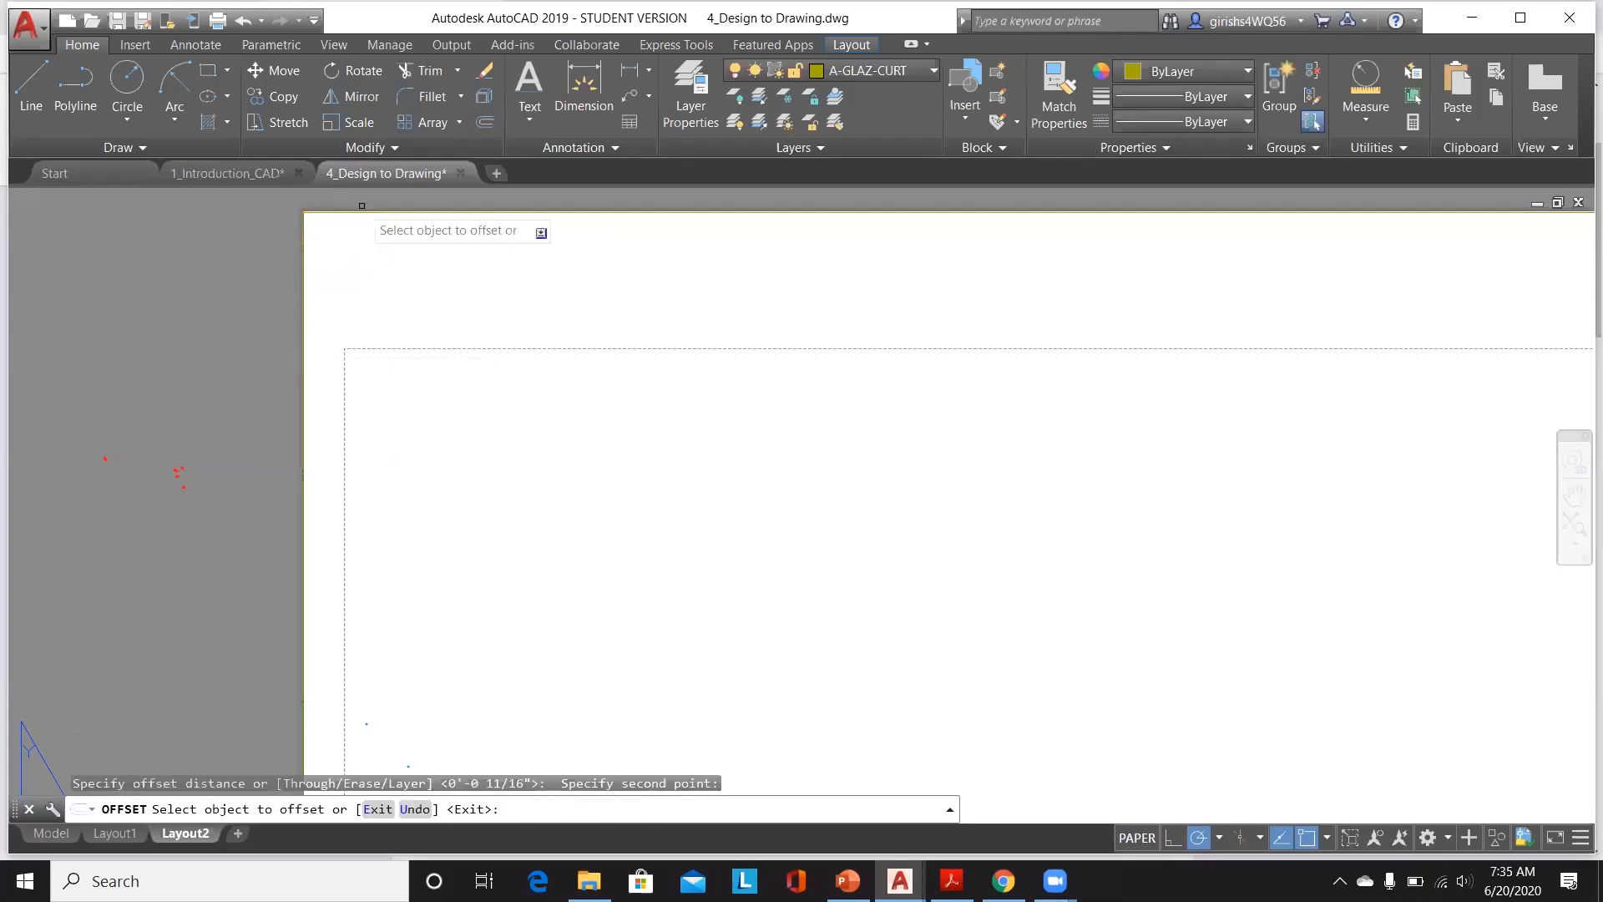
scroll(361, 206, up, 5)
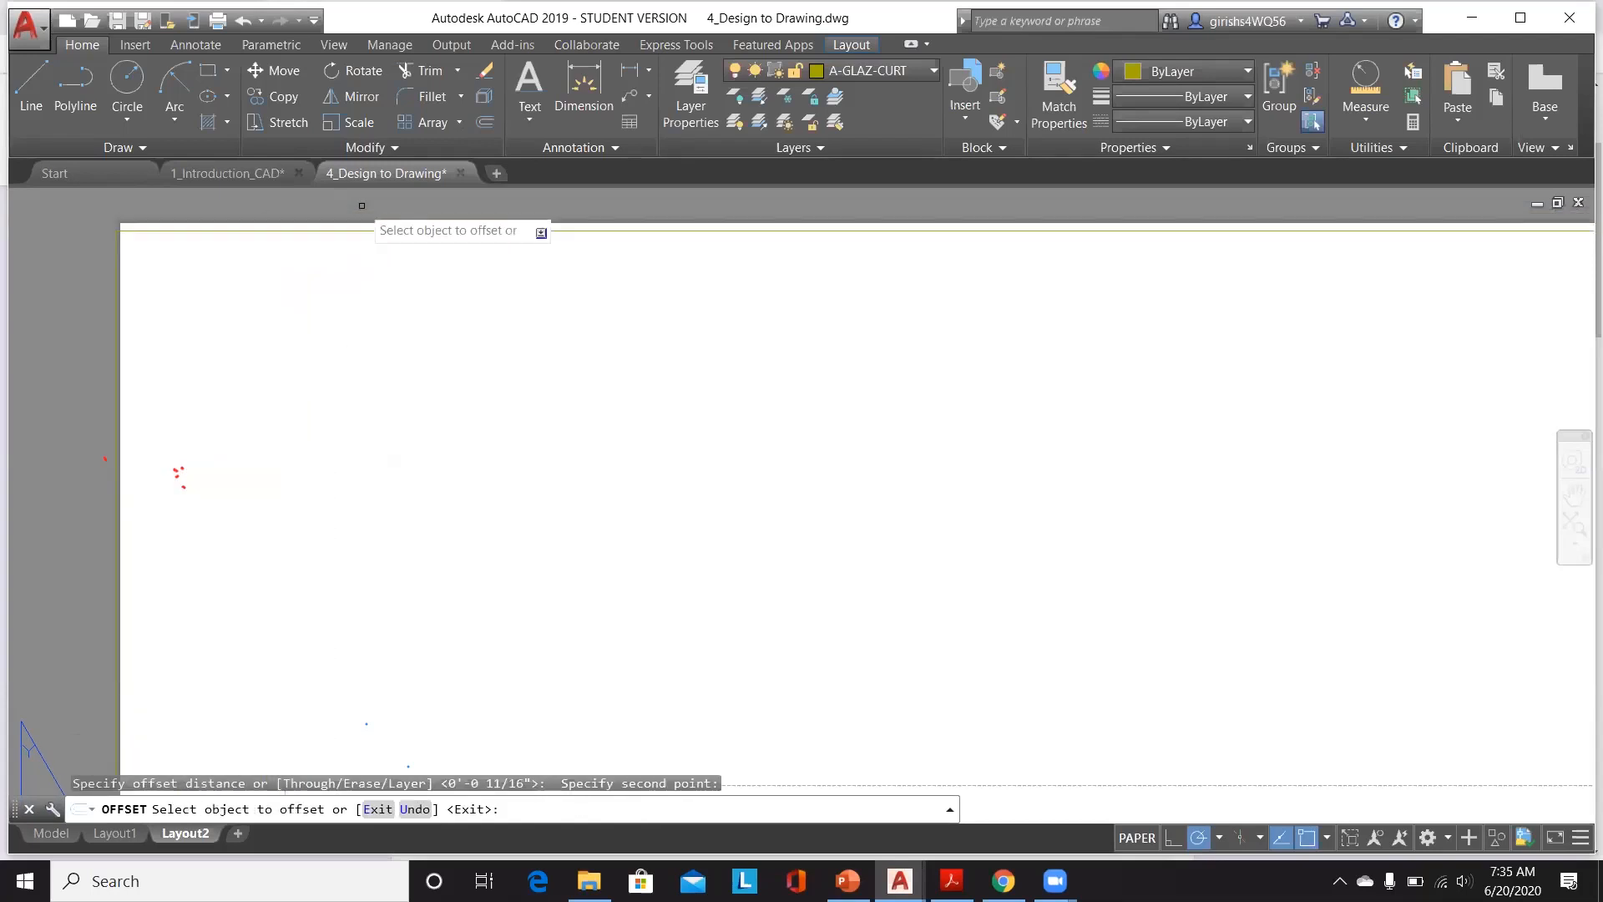
click(317, 231)
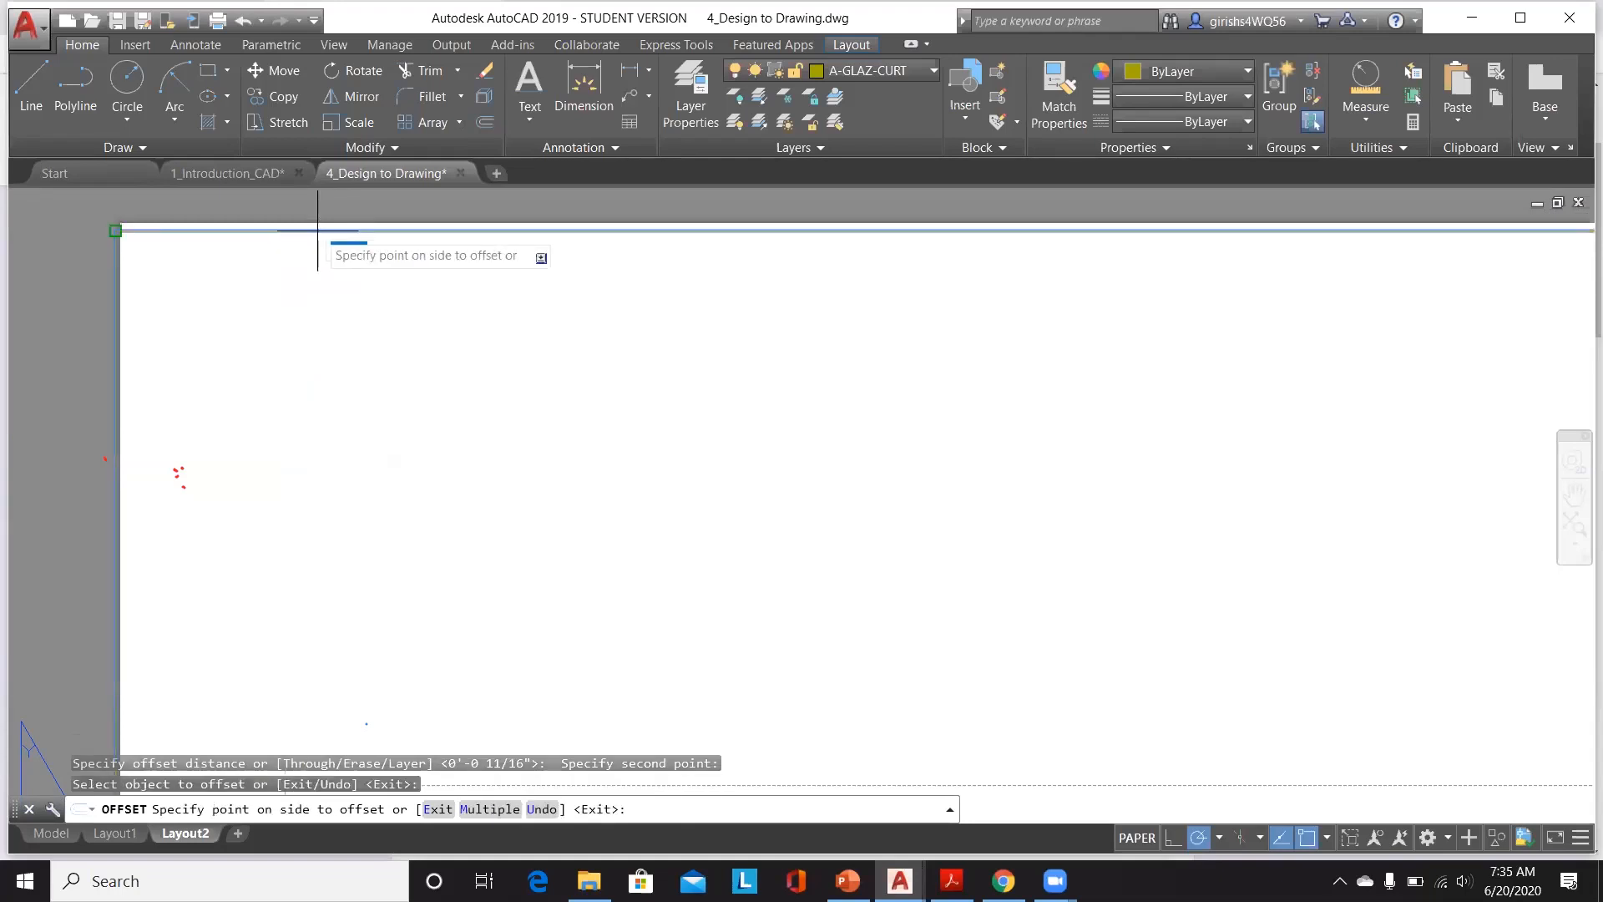
scroll(317, 230, down, 3)
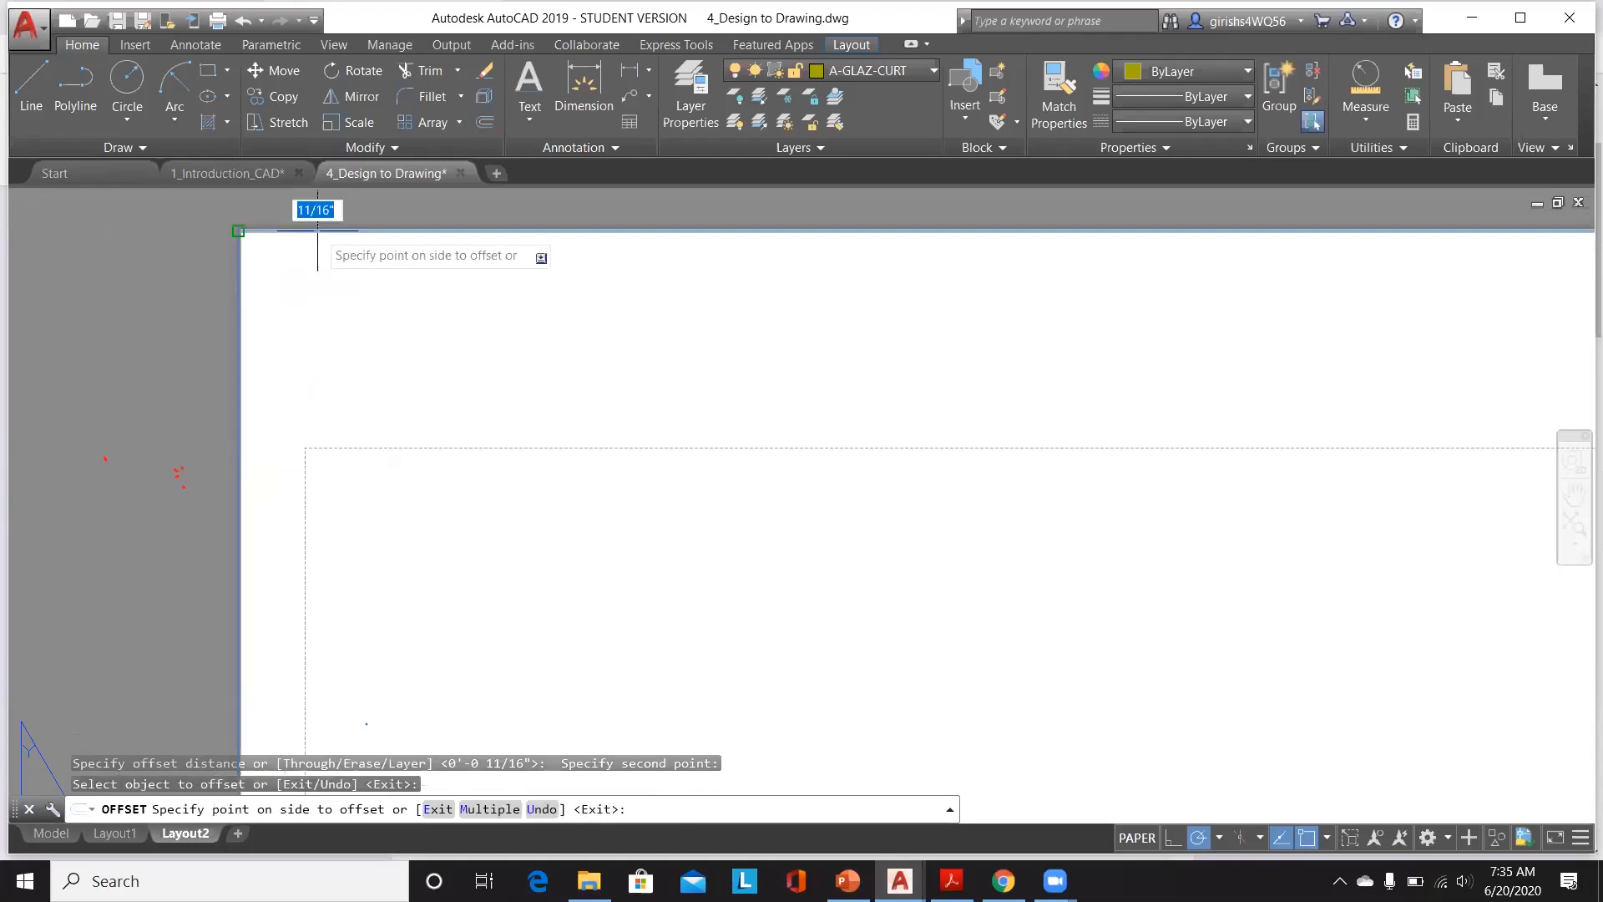
click(478, 459)
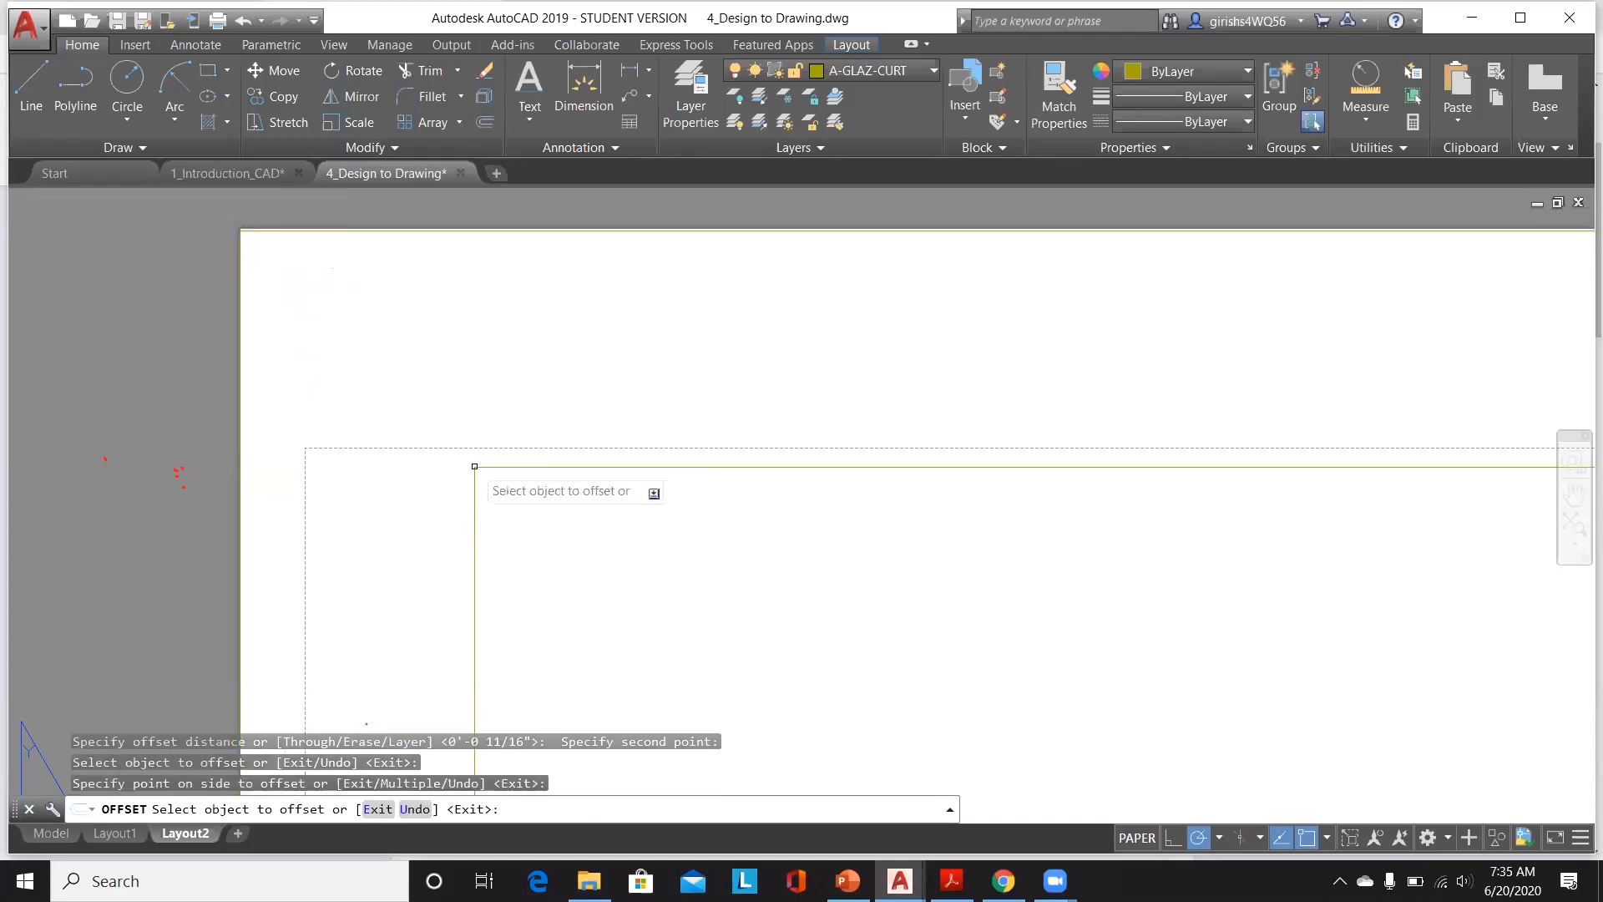
scroll(473, 431, down, 5)
scroll(481, 445, down, 4)
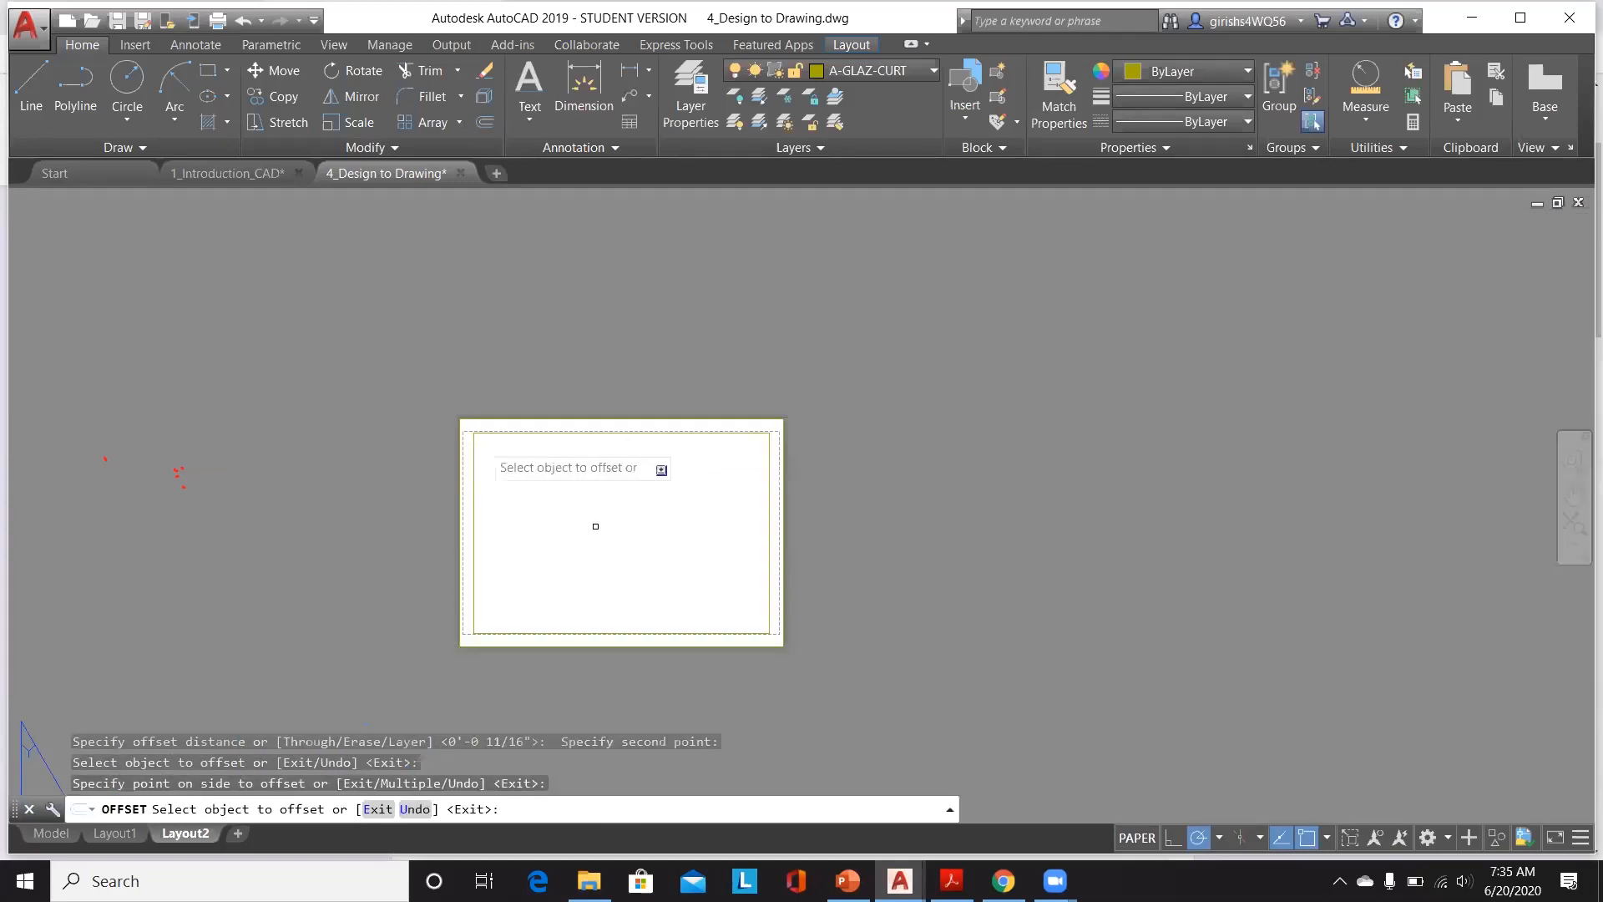
scroll(501, 489, up, 4)
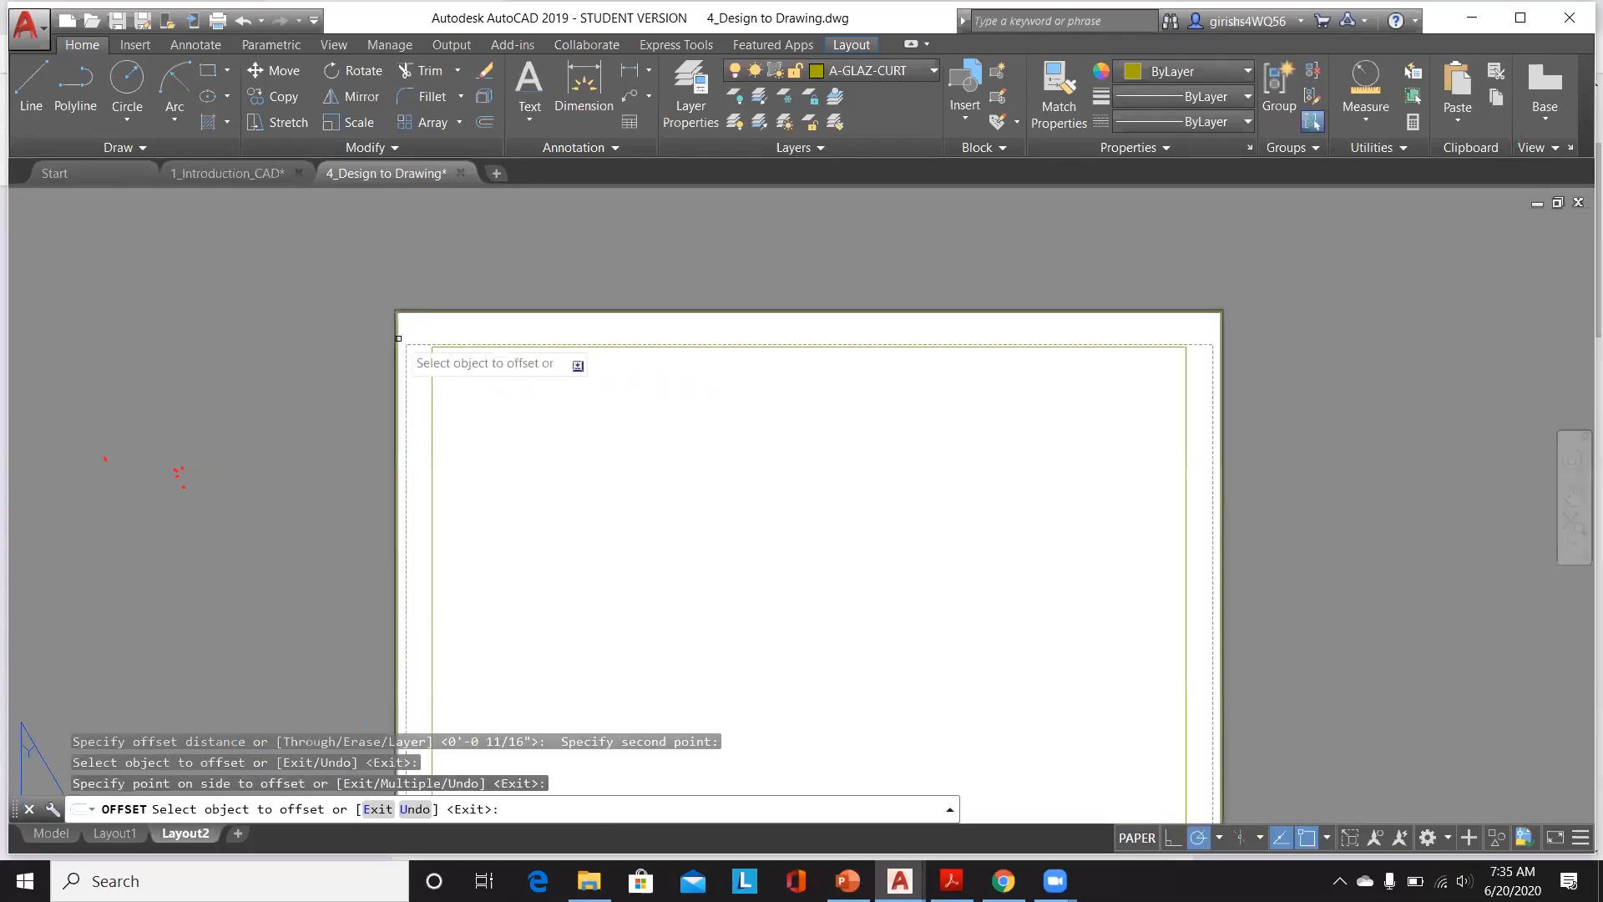
scroll(424, 374, down, 4)
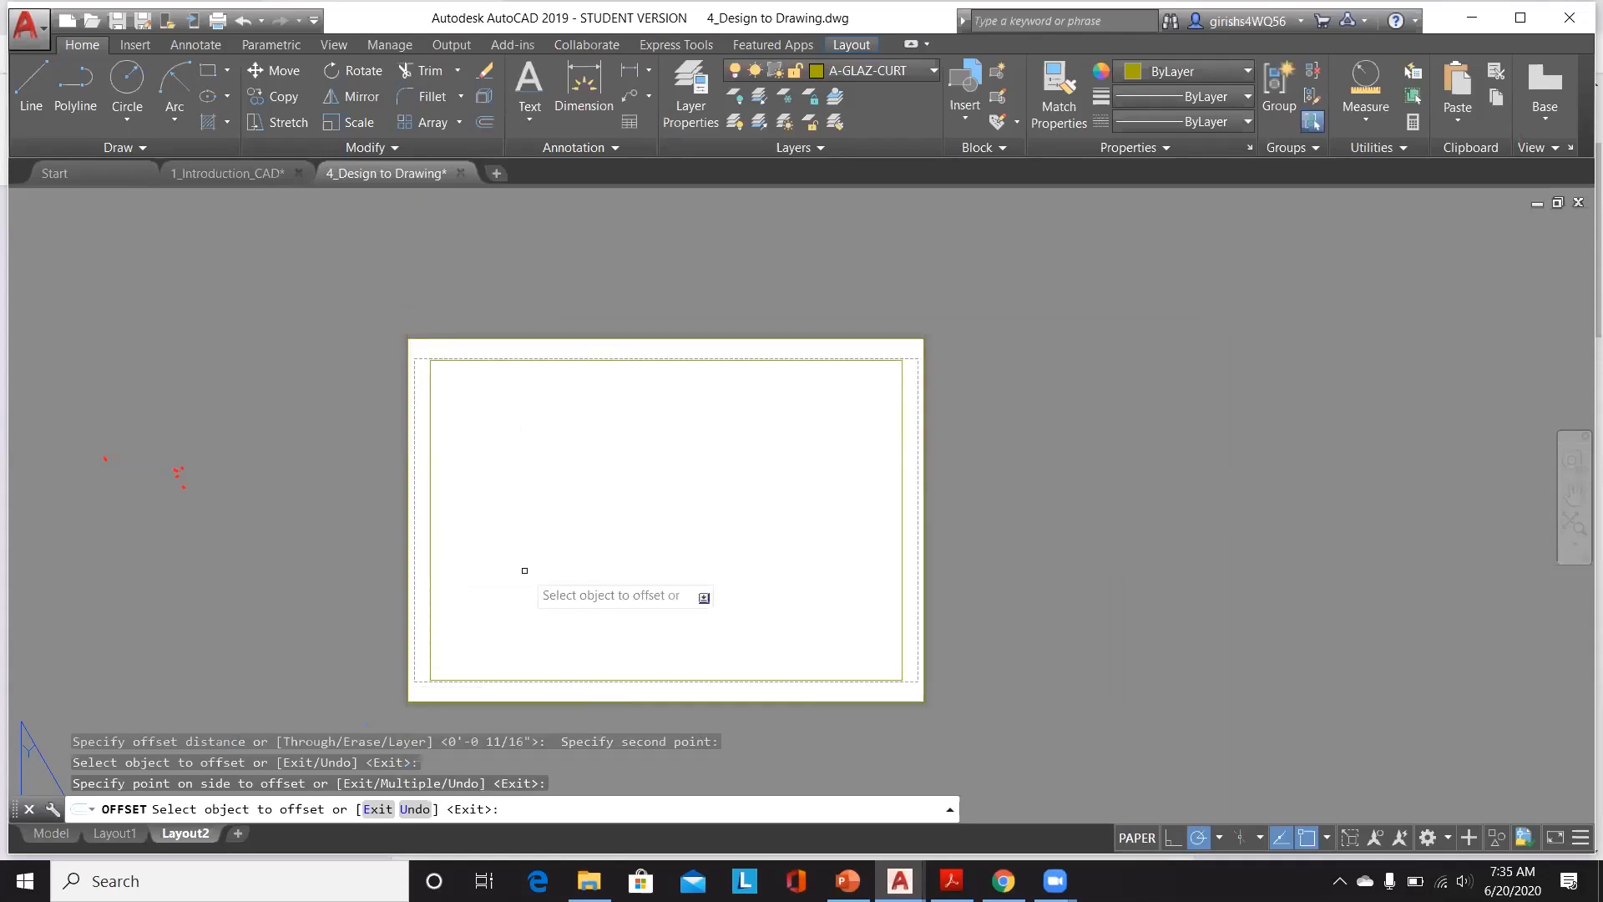
key(Escape)
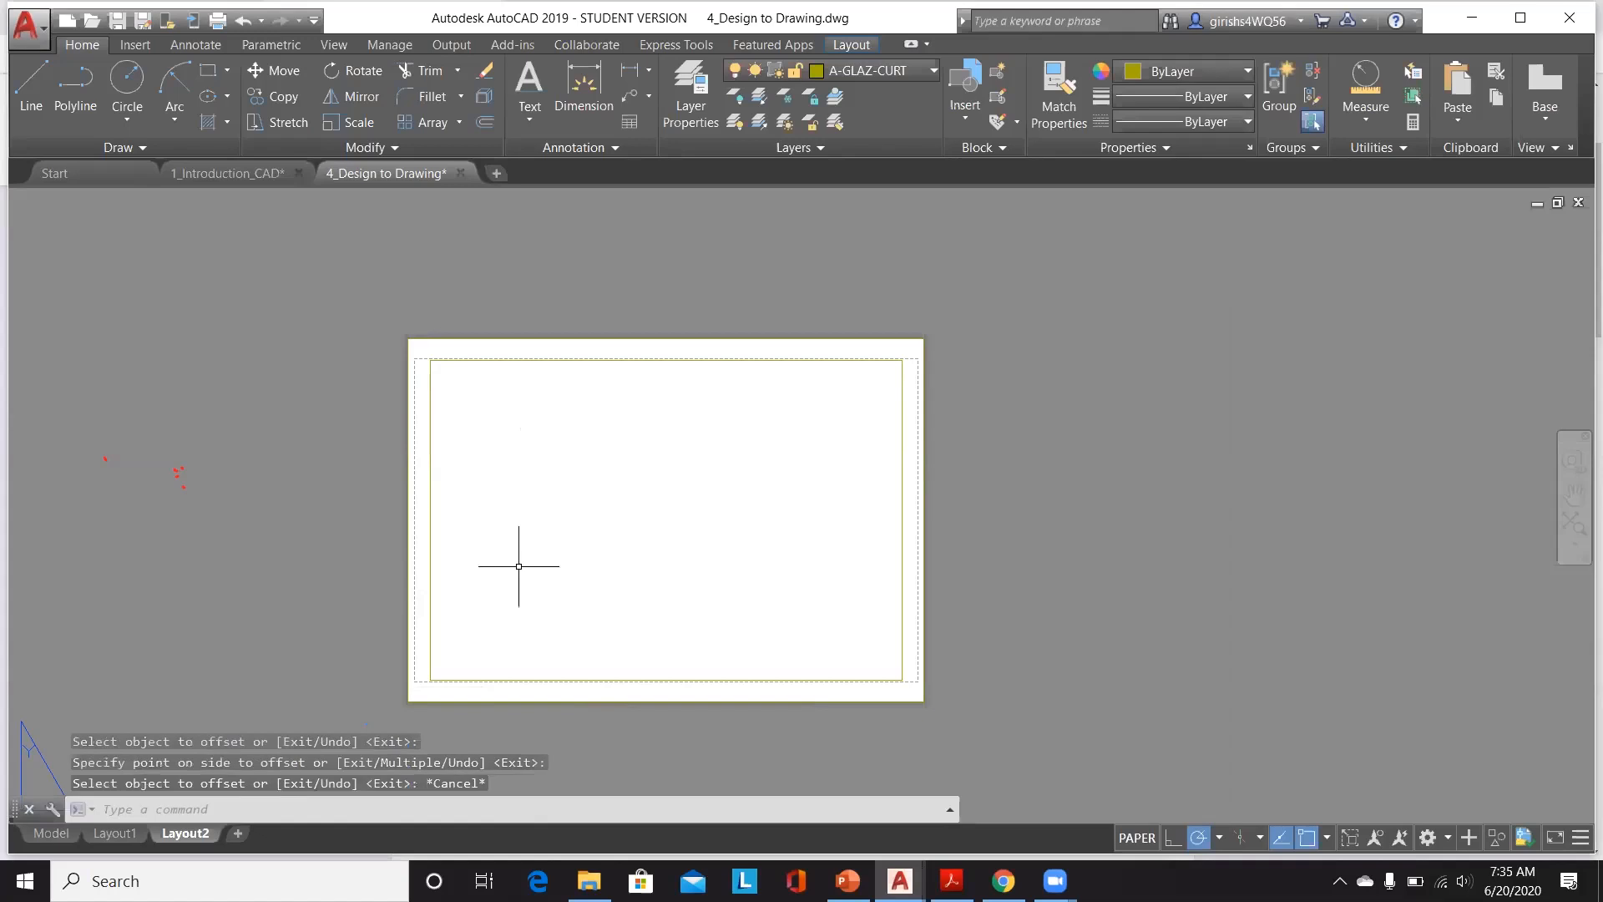
key(ctrl+s)
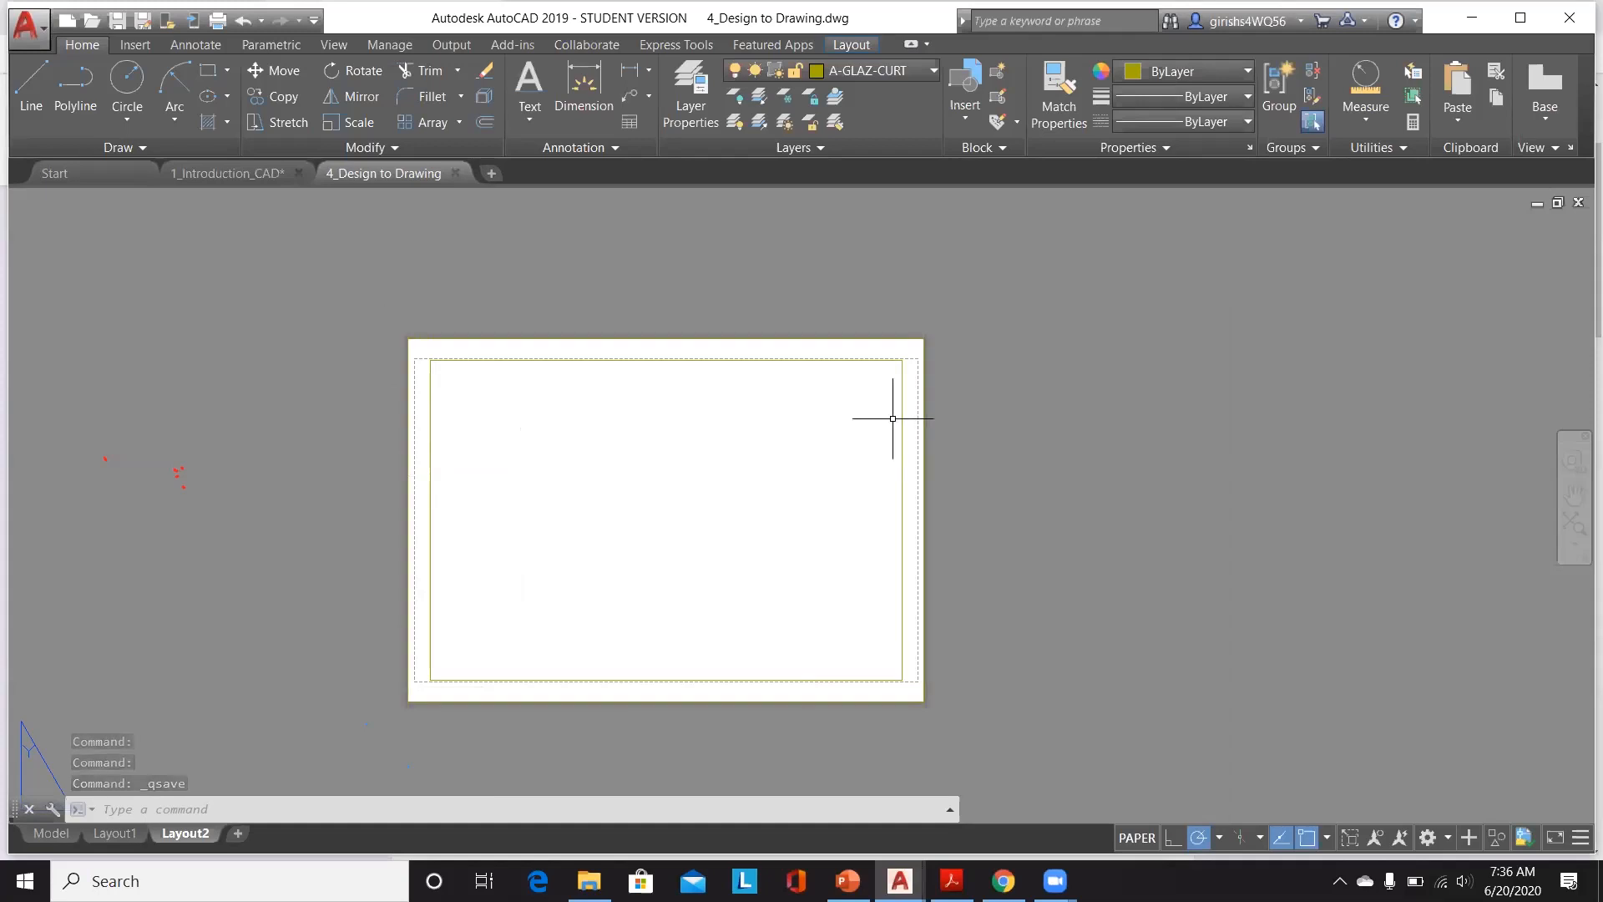
Step: Create a rectangular layout viewport filling the inner border rectangle from corner to opposite corner
click(851, 45)
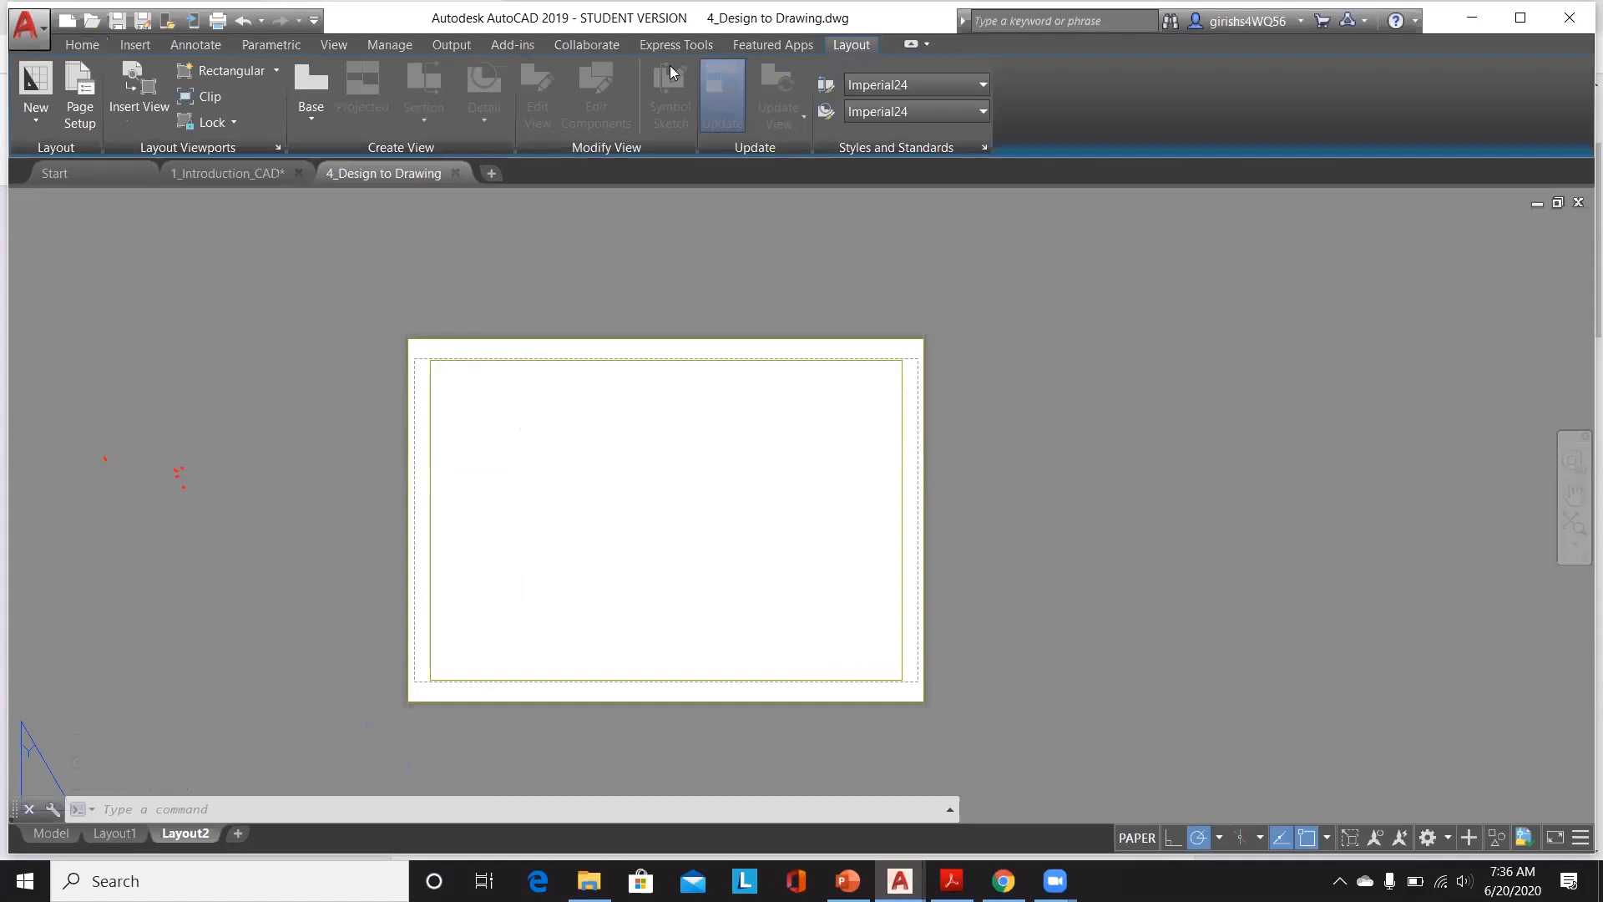
click(277, 72)
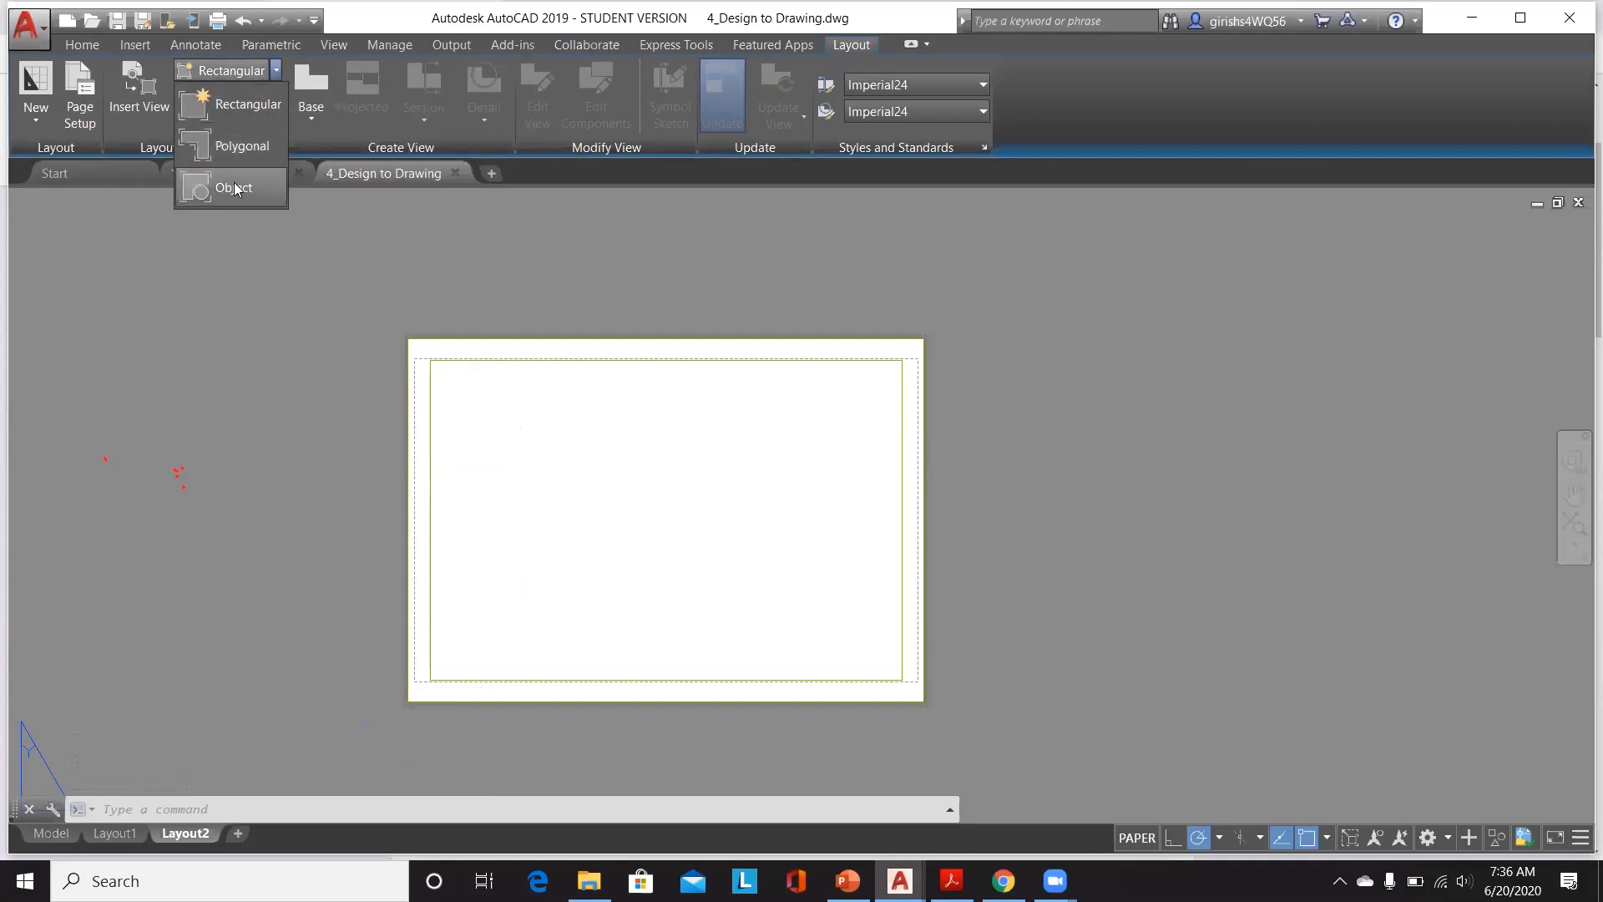
click(244, 108)
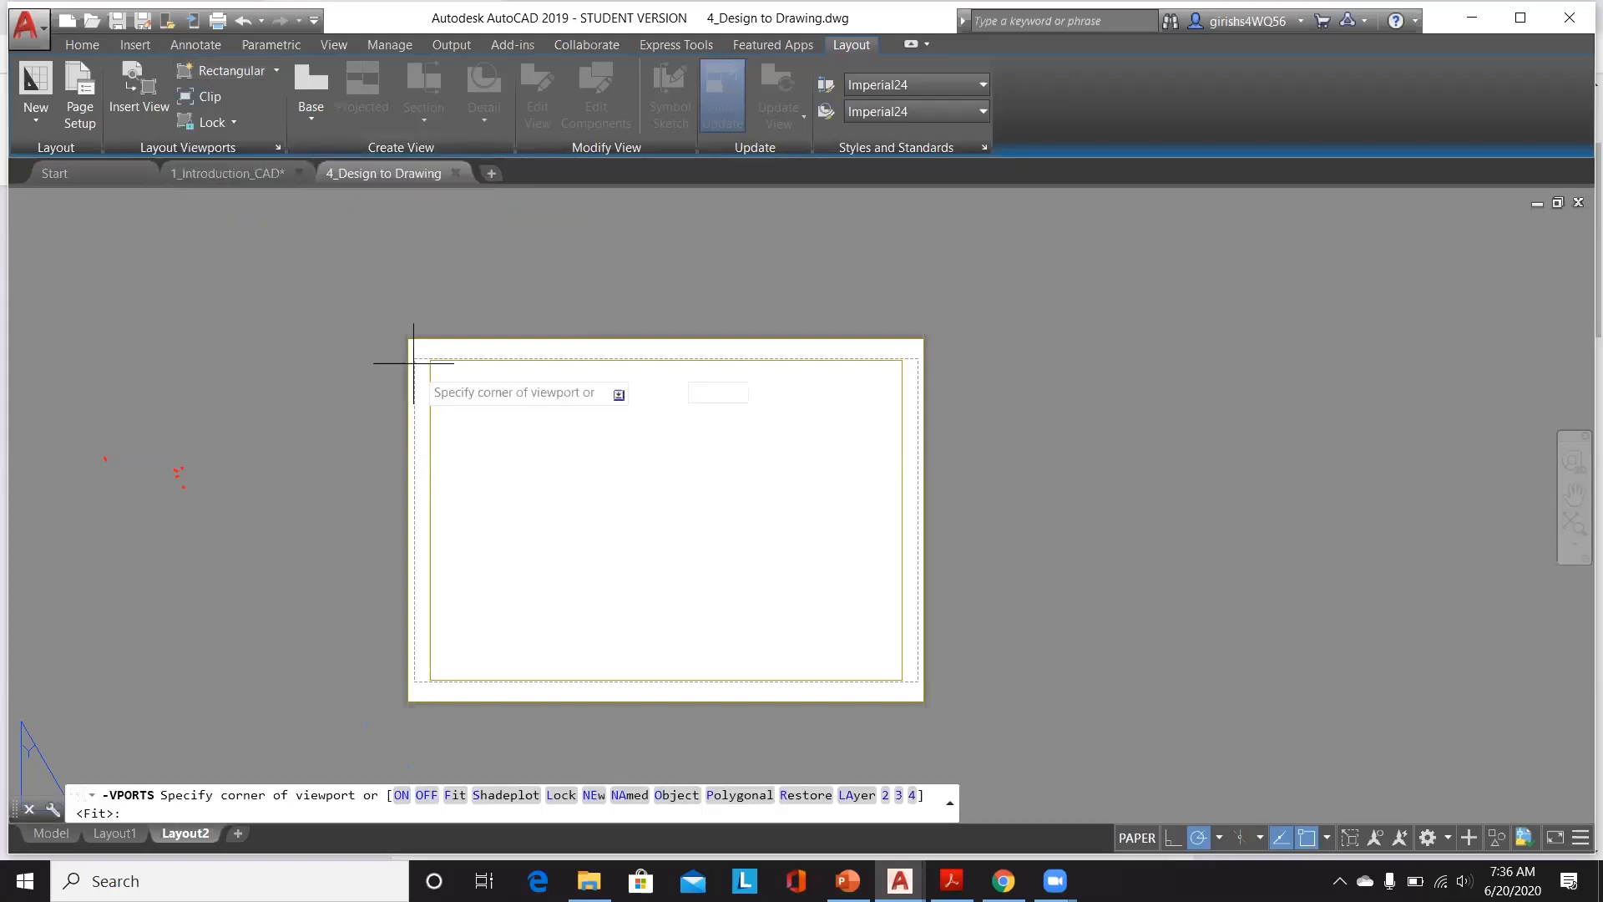
scroll(449, 360, up, 4)
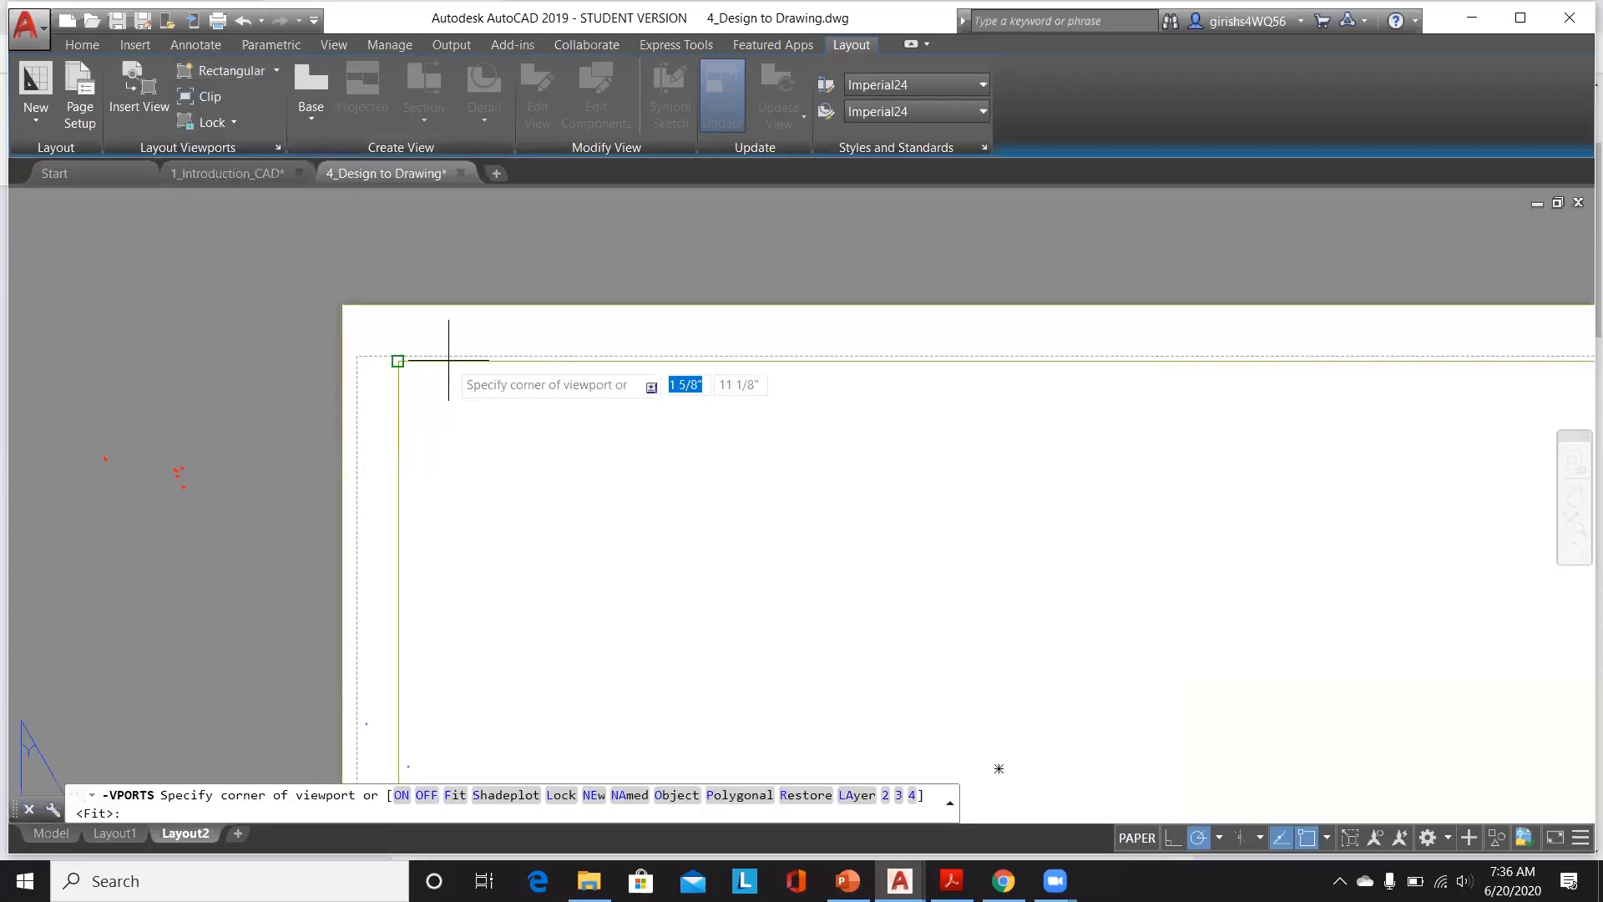
click(398, 361)
scroll(399, 359, down, 4)
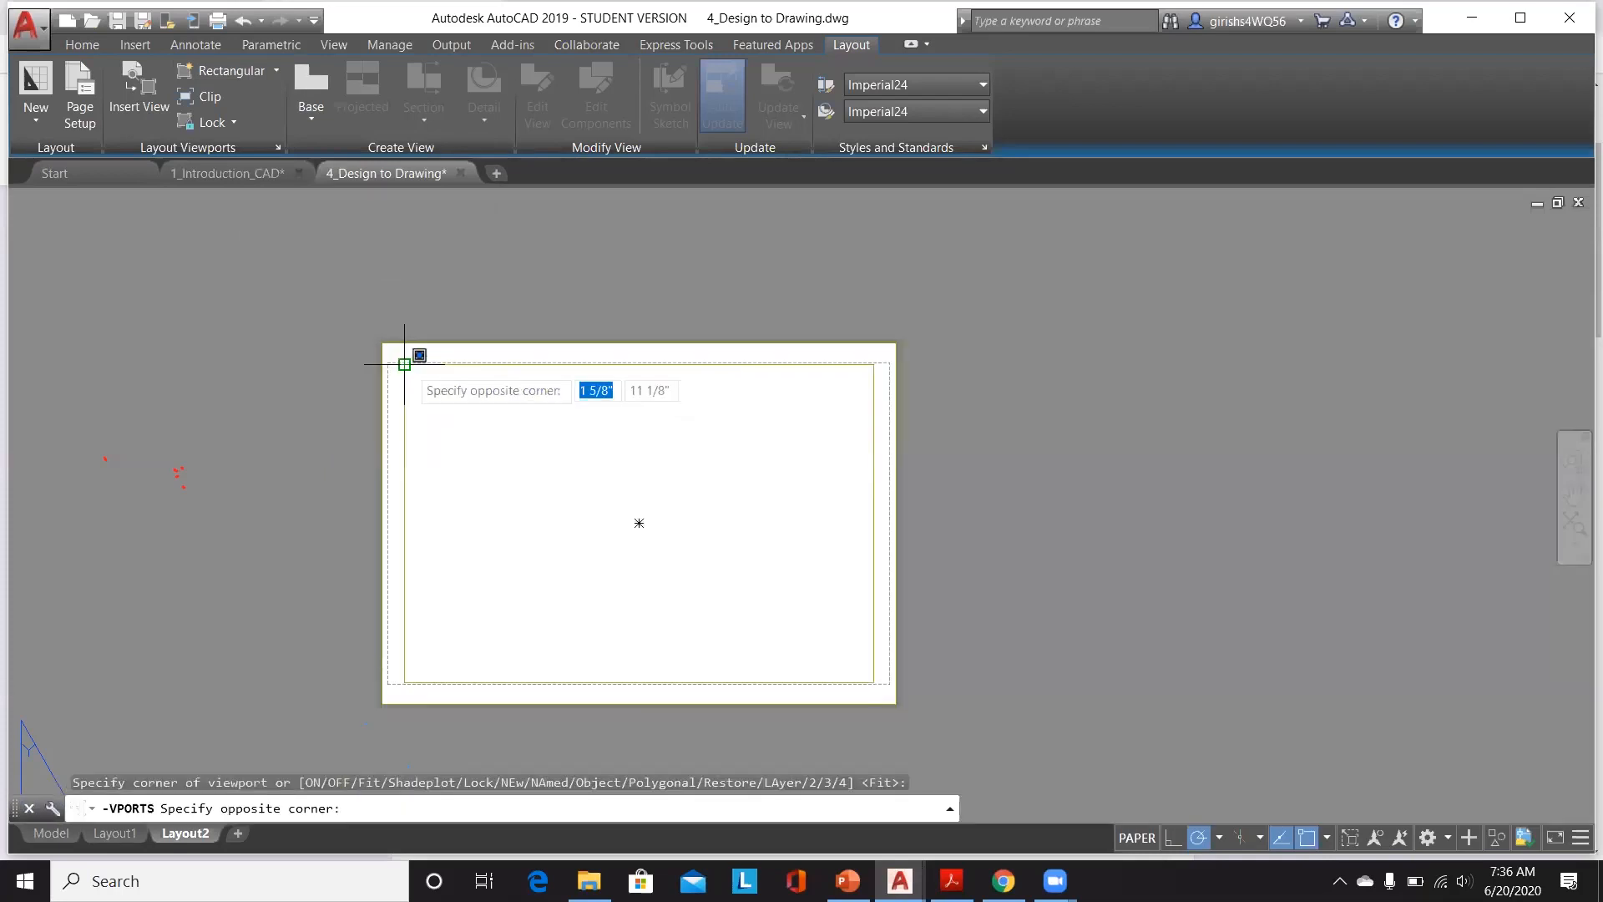
click(874, 682)
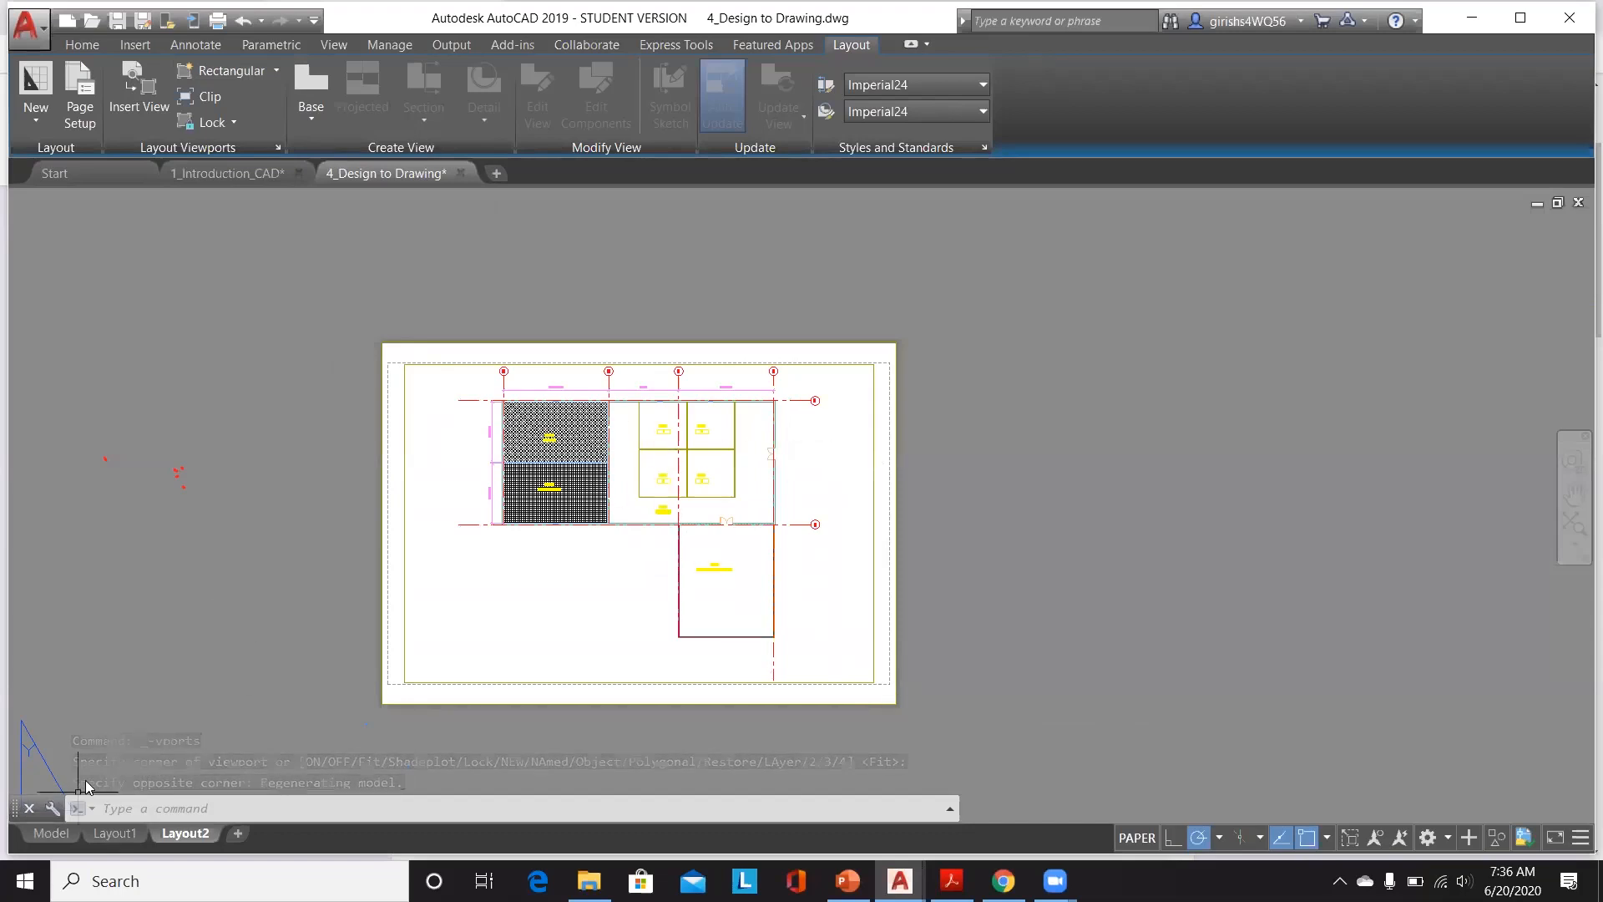
Step: Activate the viewport and set its scale to 1/16" = 1'-0"
double_click(578, 594)
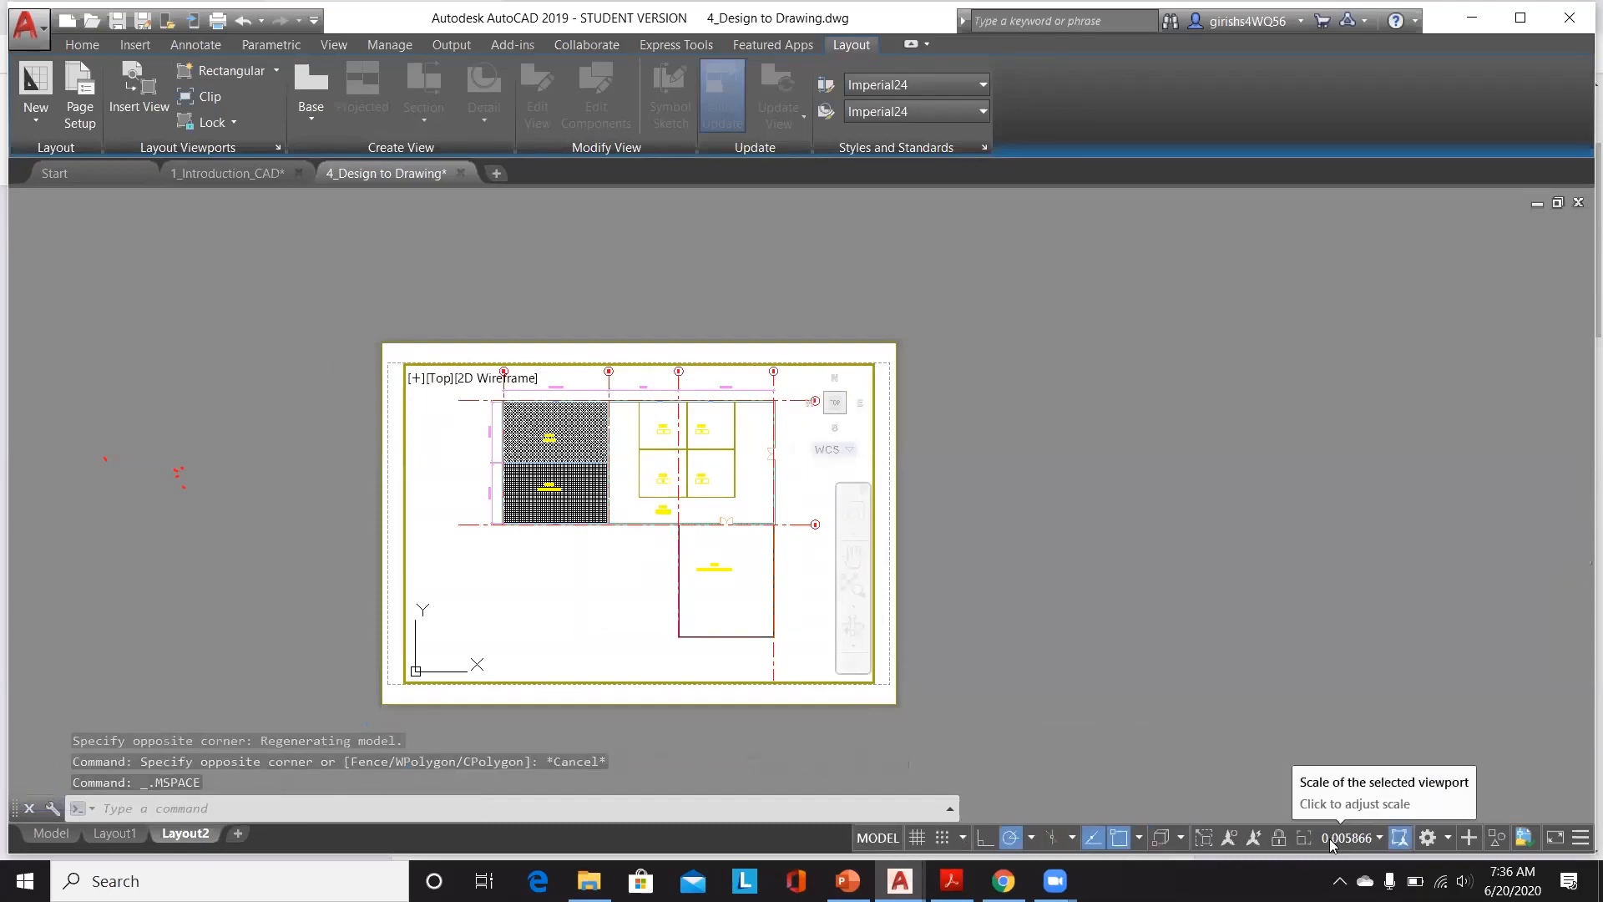
click(1331, 840)
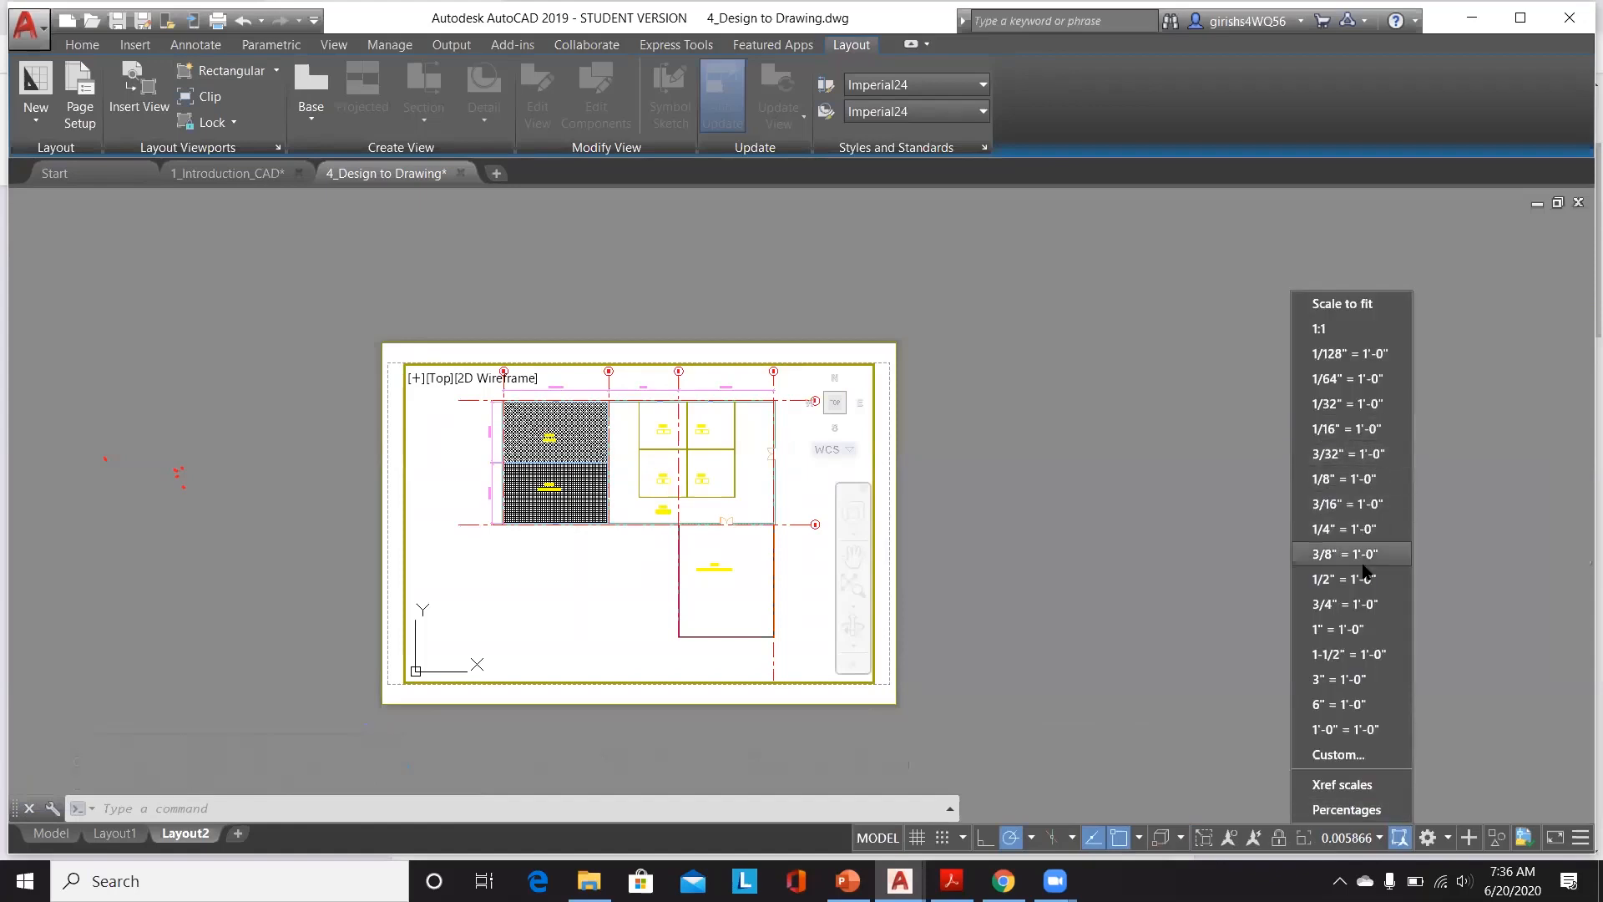
click(1362, 479)
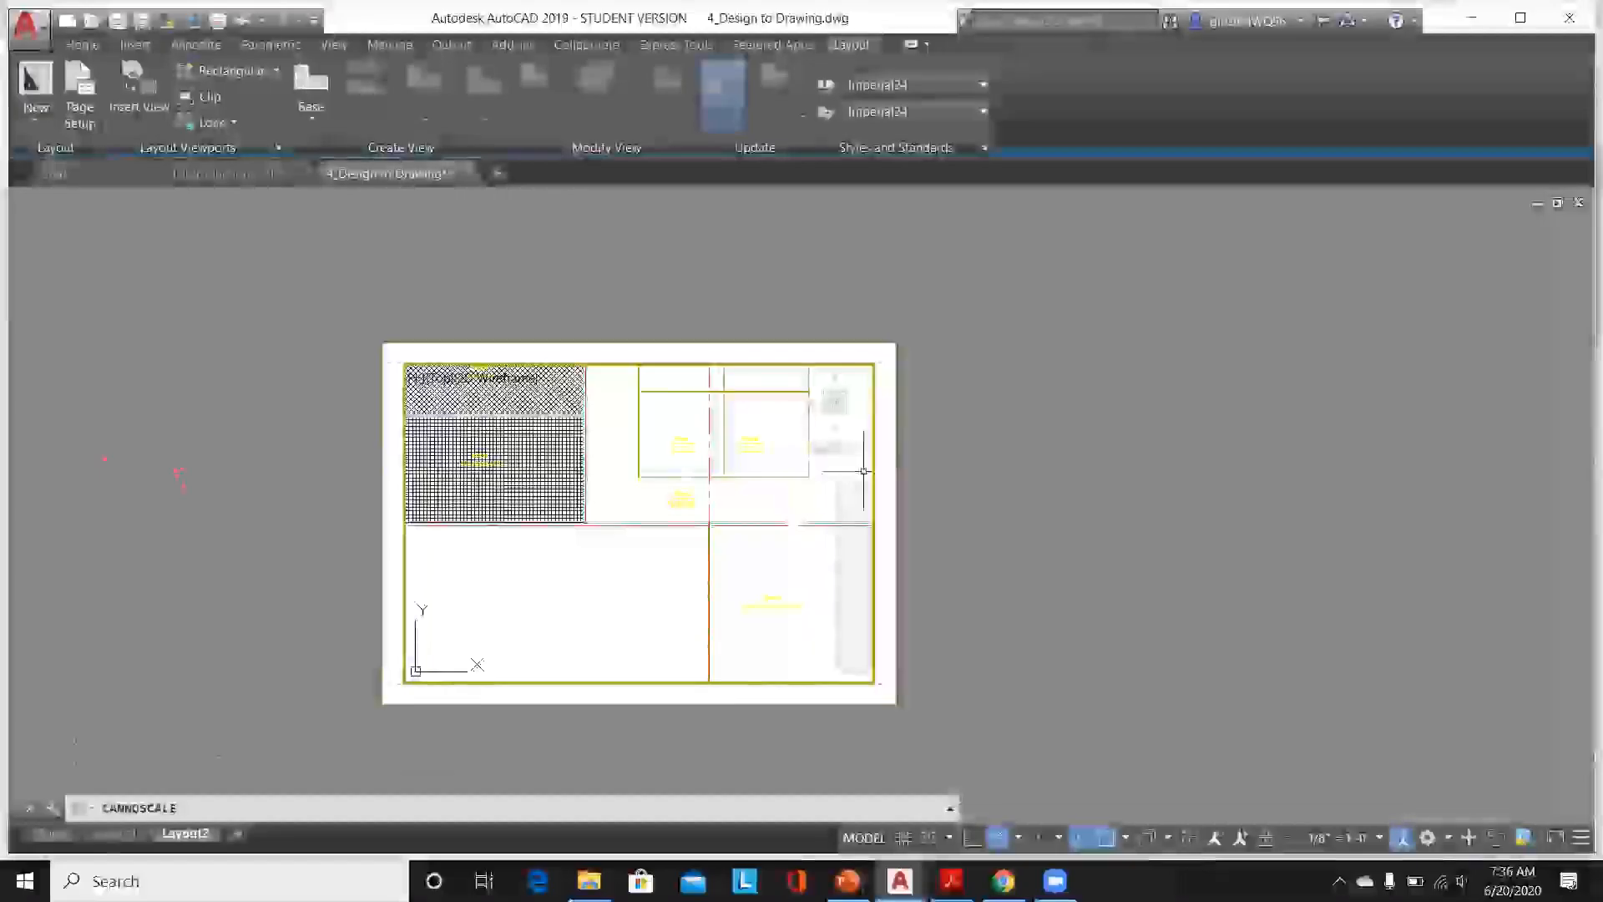
click(1348, 843)
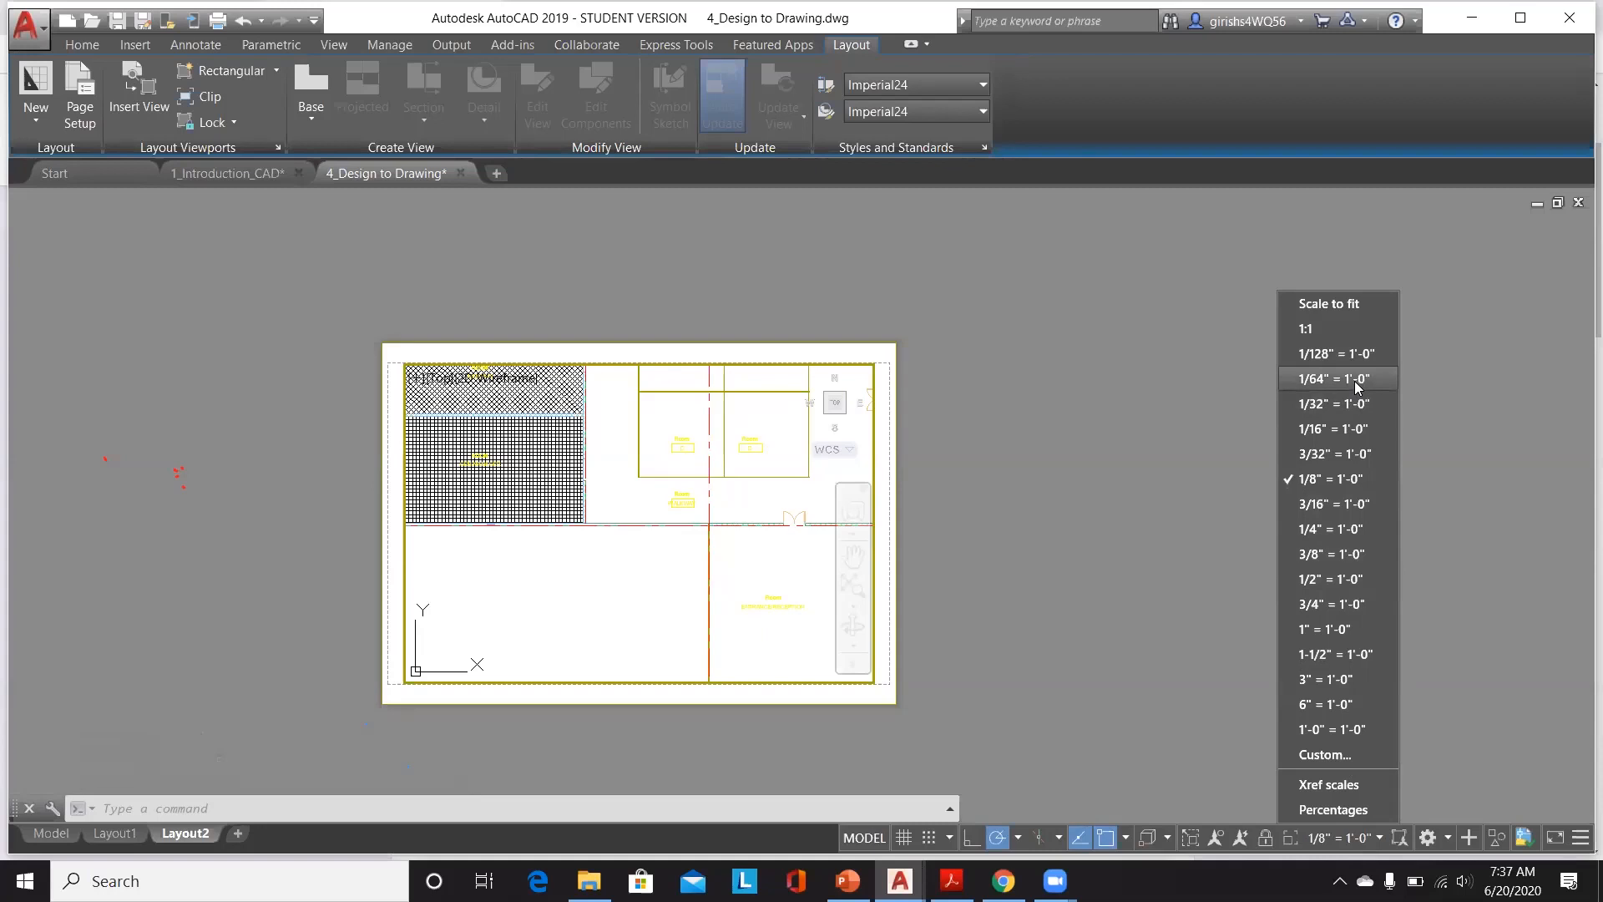
click(1343, 424)
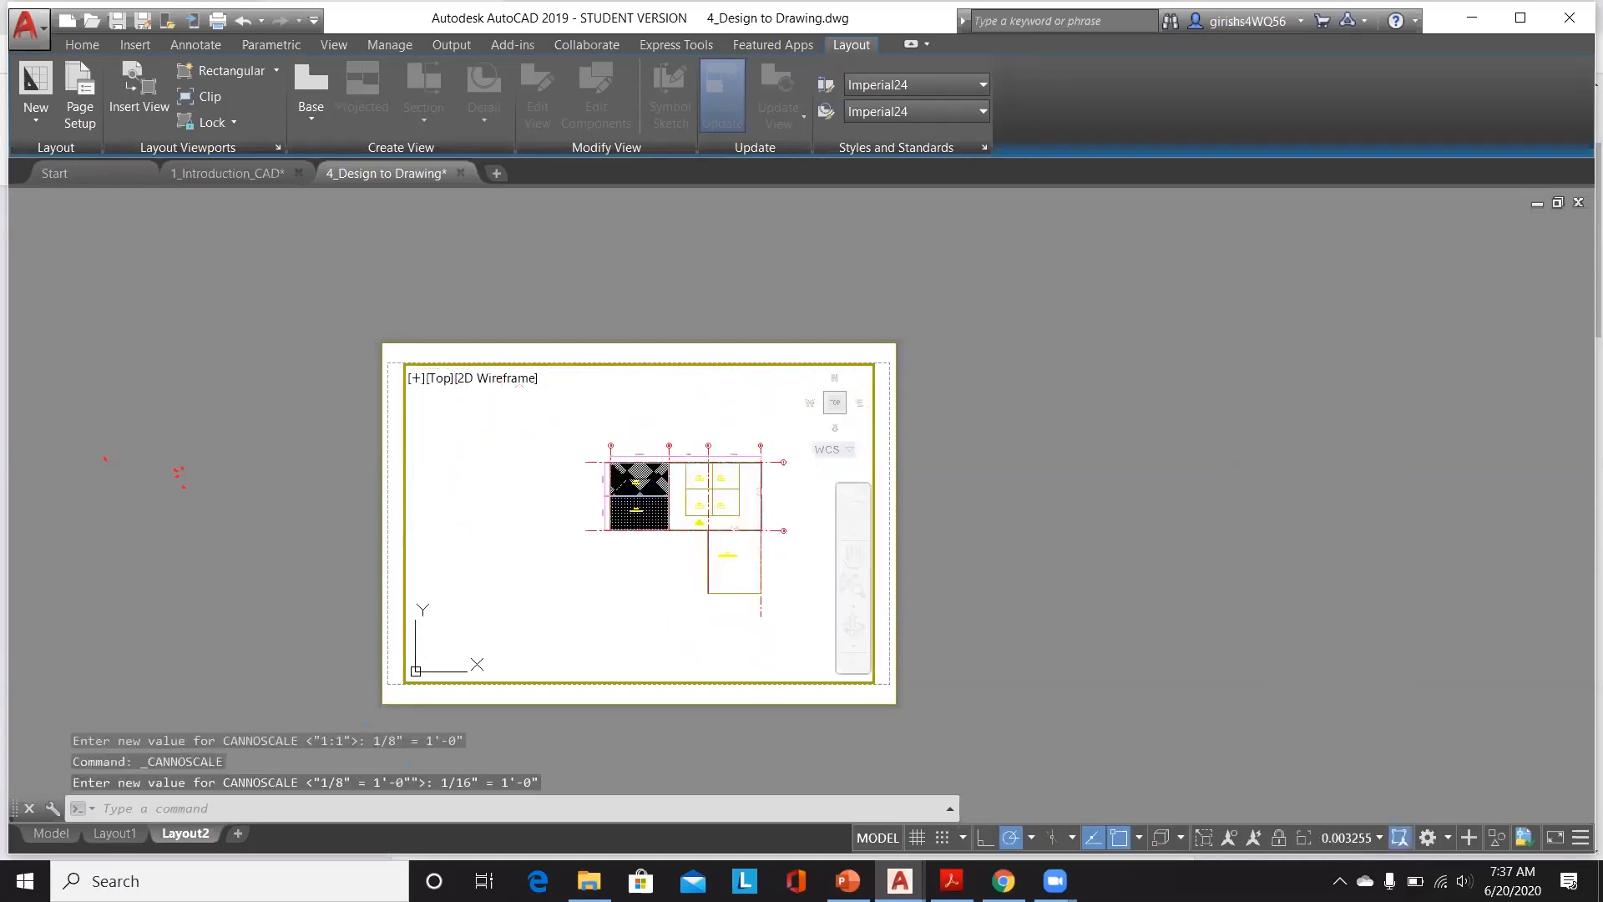
Step: Reposition the floor plan inside the viewport at 1/16" = 1'-0" scale and return to paper space
middle_drag(765, 544, 609, 531)
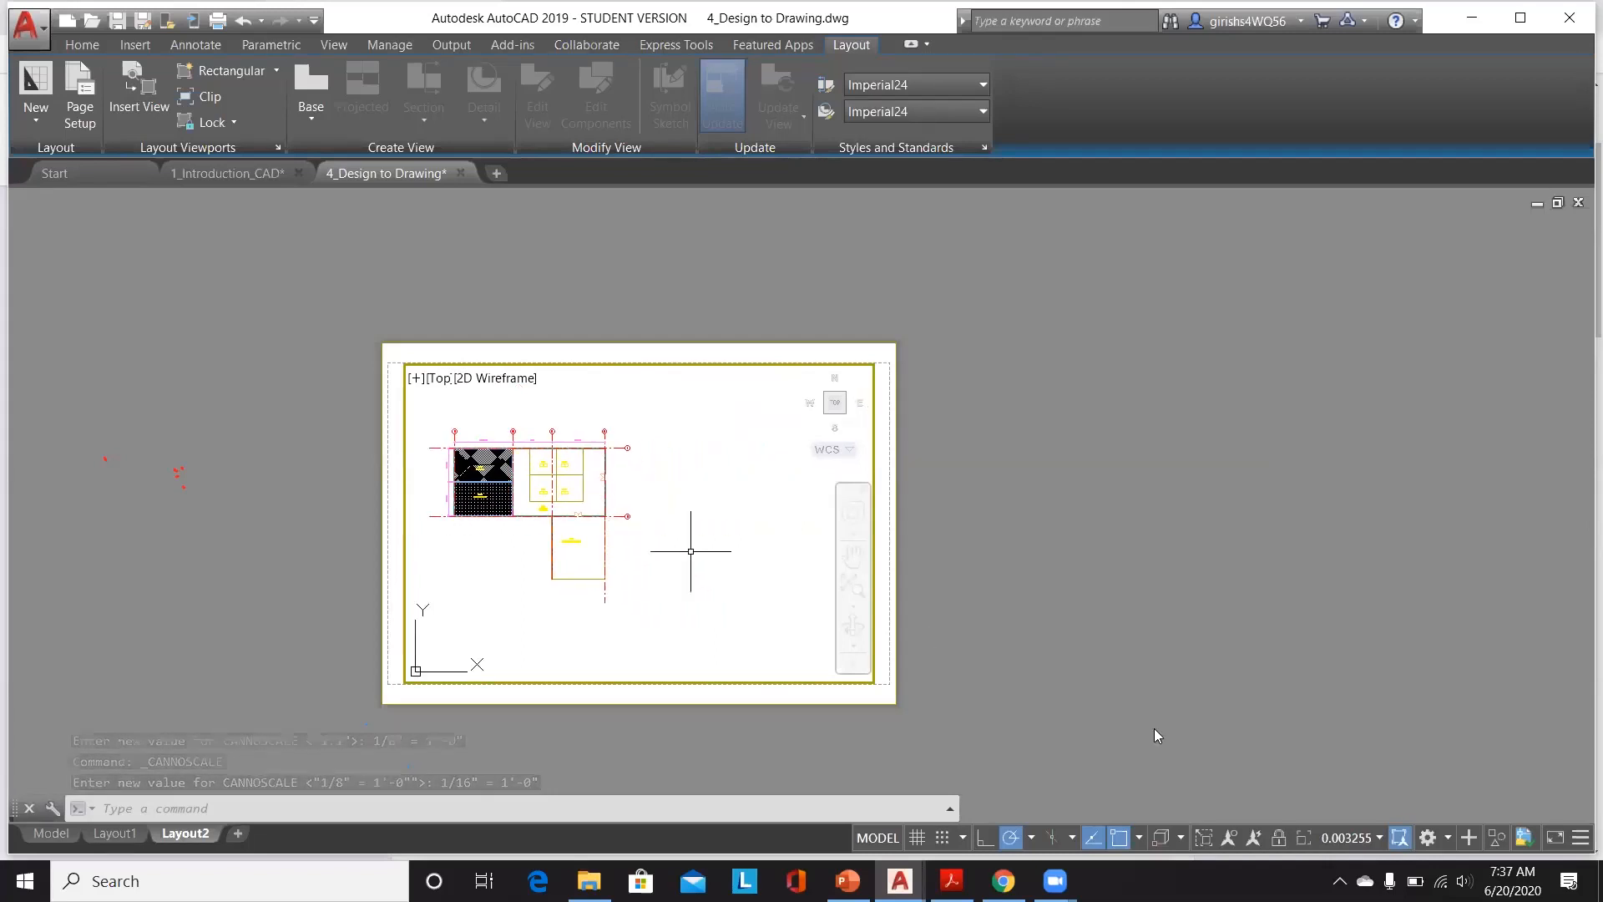
click(1355, 839)
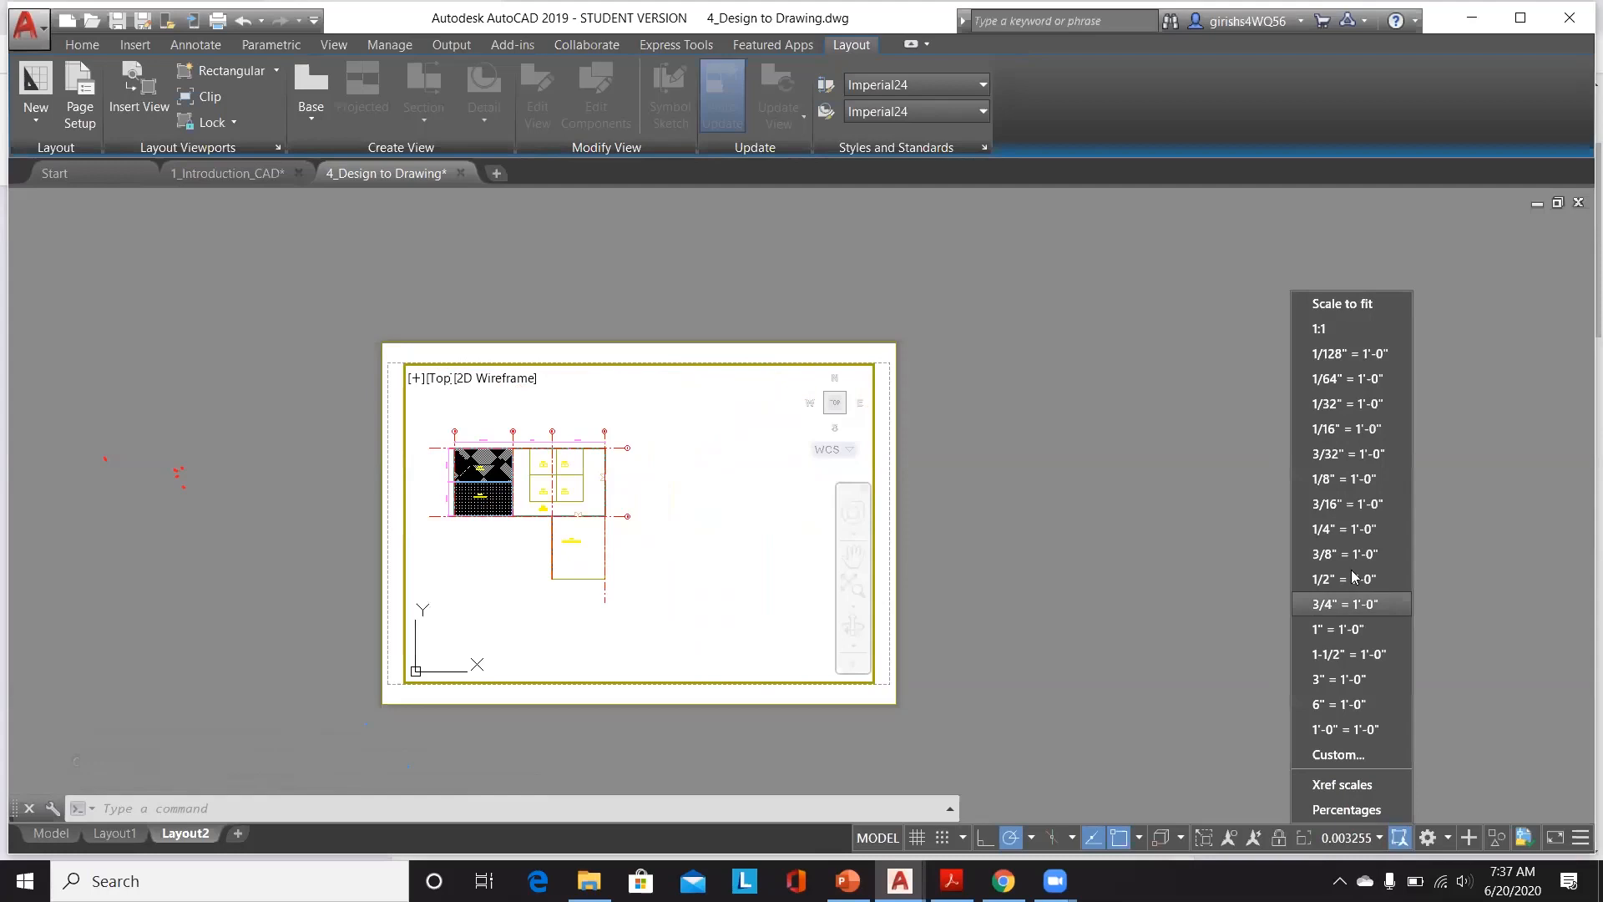
click(1355, 429)
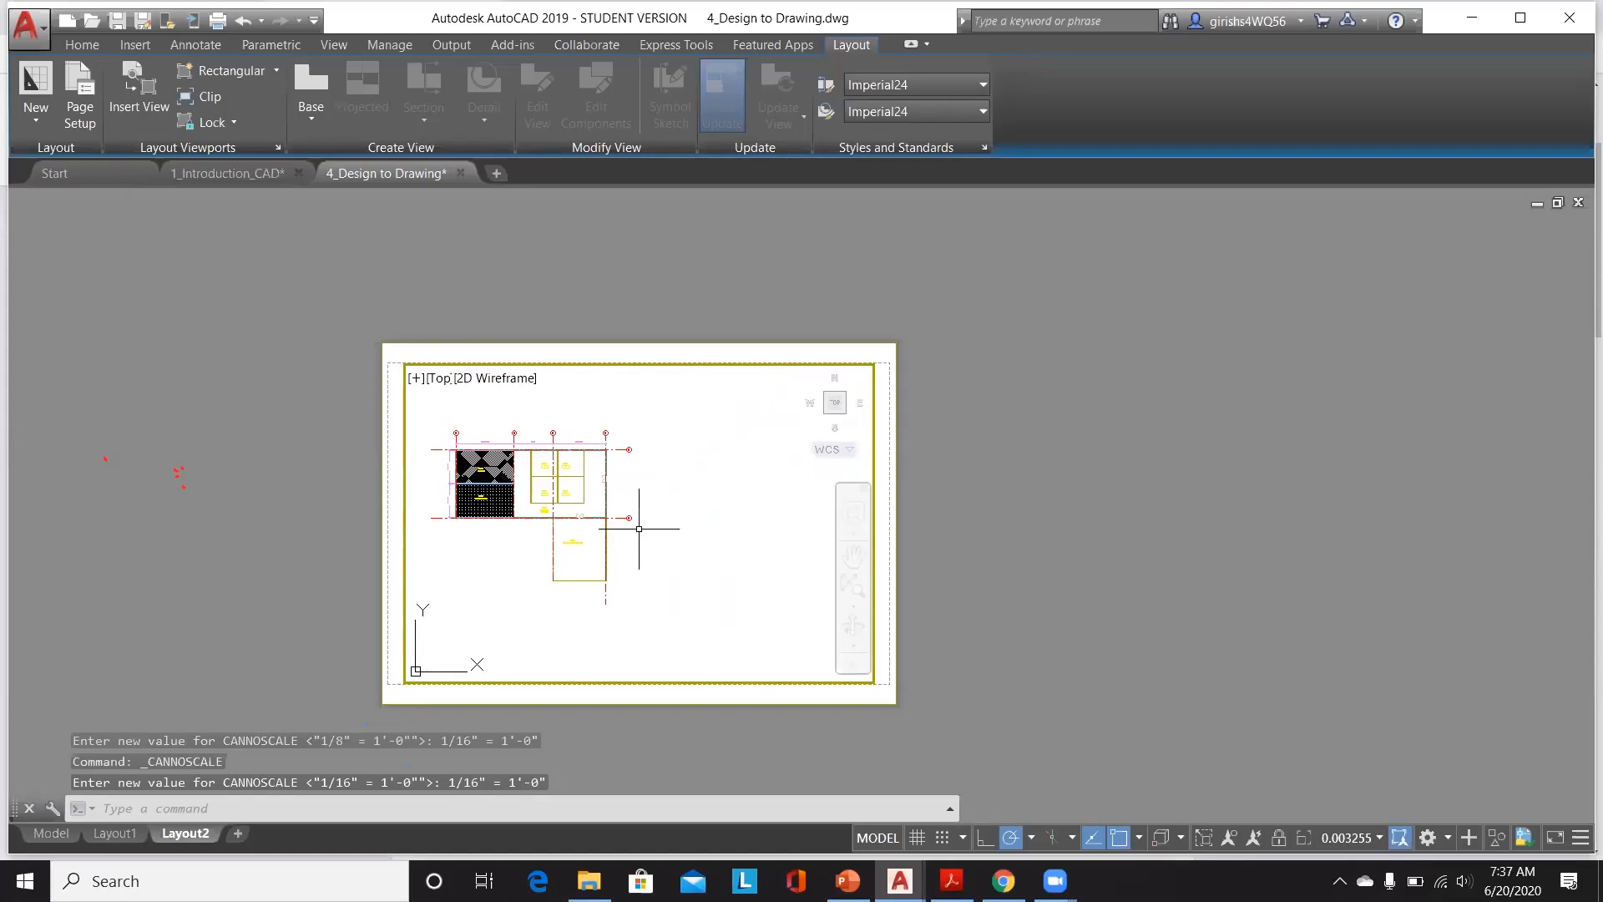
click(1347, 839)
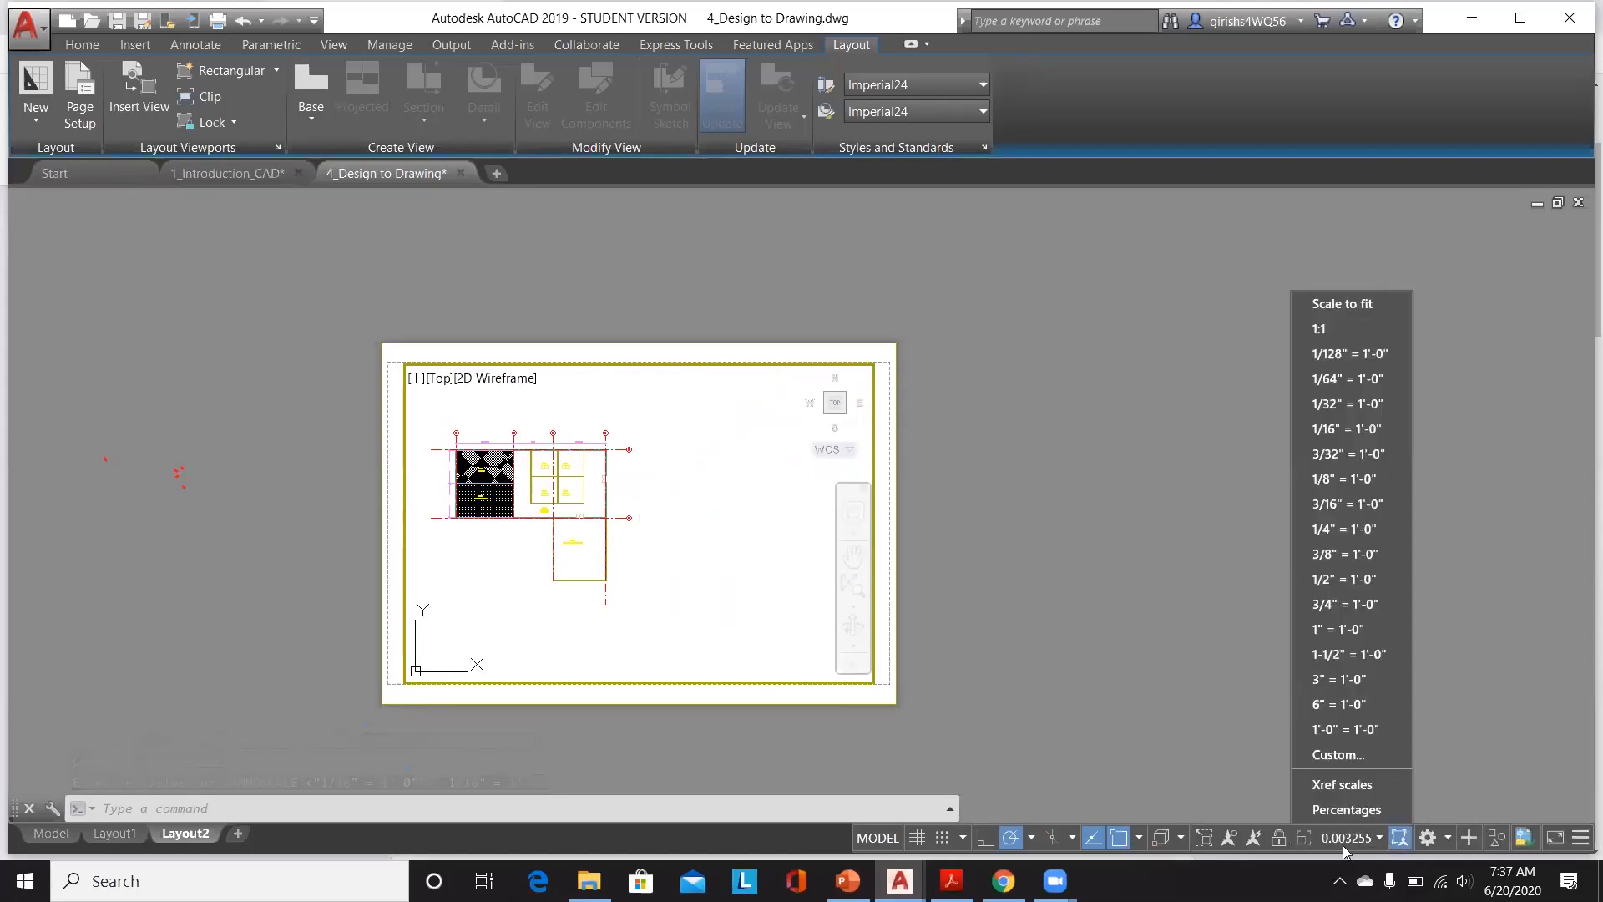
click(1360, 430)
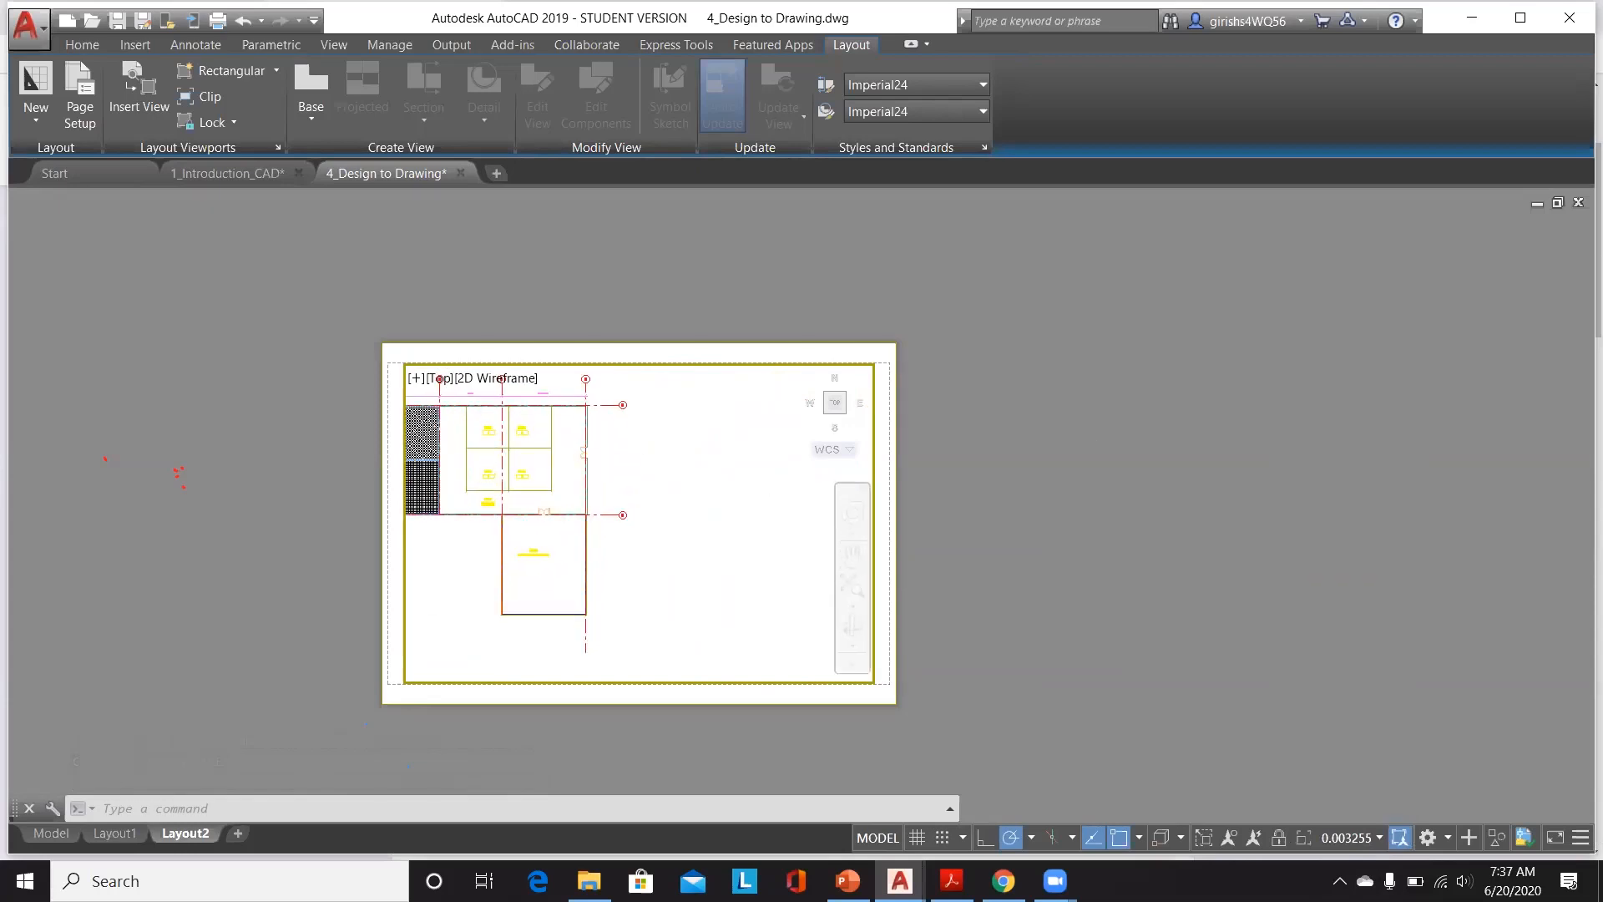
middle_drag(608, 482, 717, 495)
double_click(1024, 504)
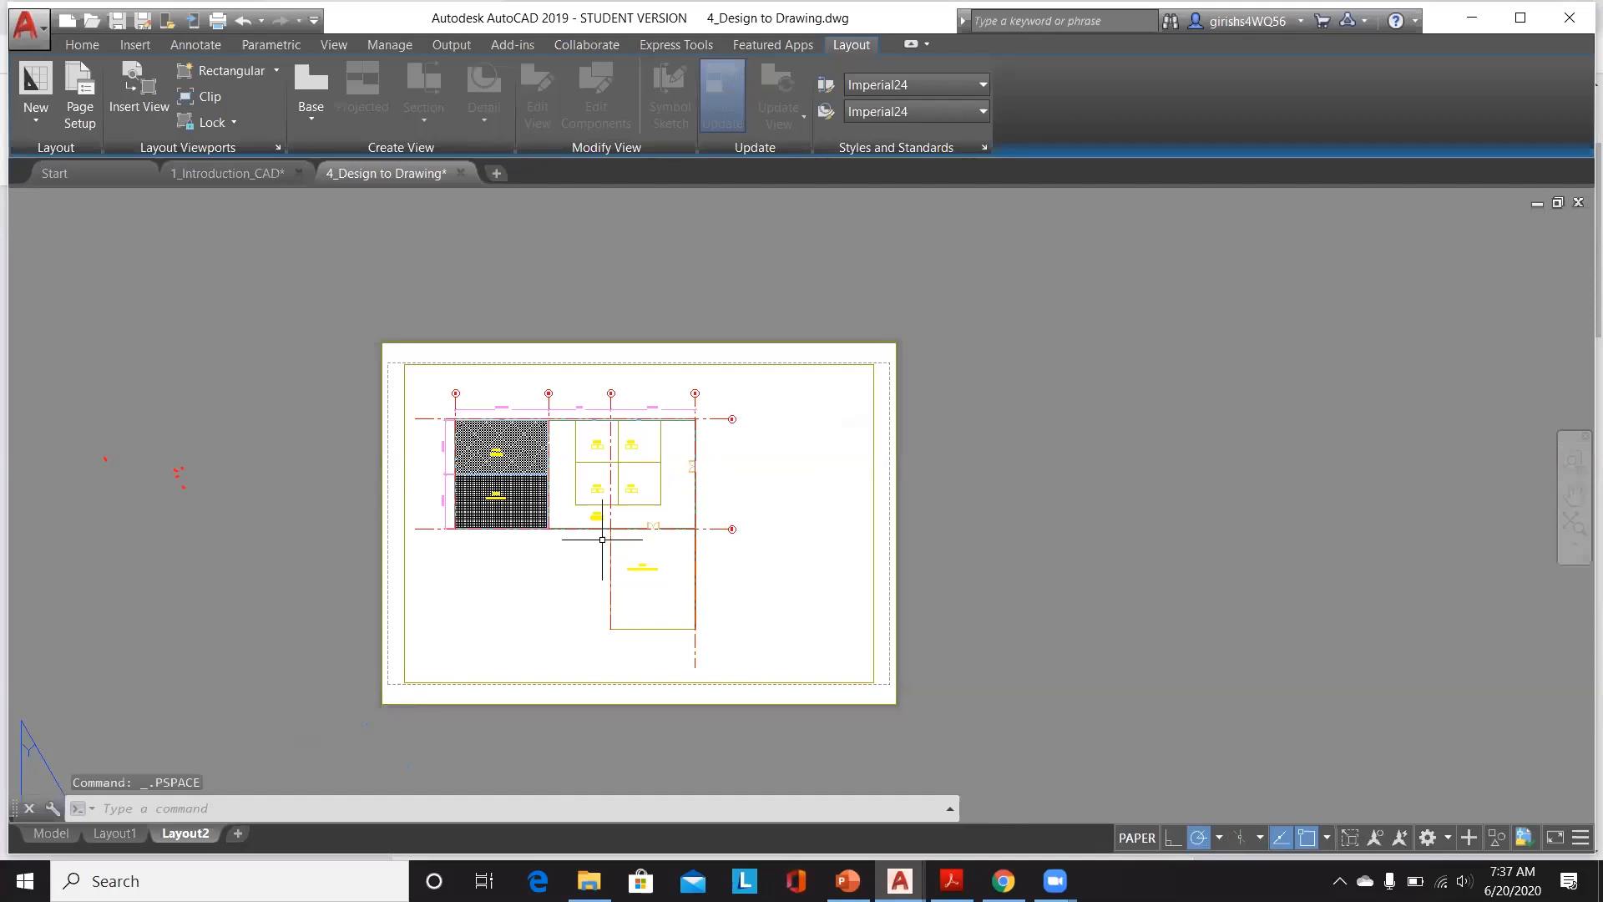
Step: Reactivate the viewport, reapply the 1/16" = 1'-0" scale, adjust the plan's position, and return to paper space
double_click(793, 509)
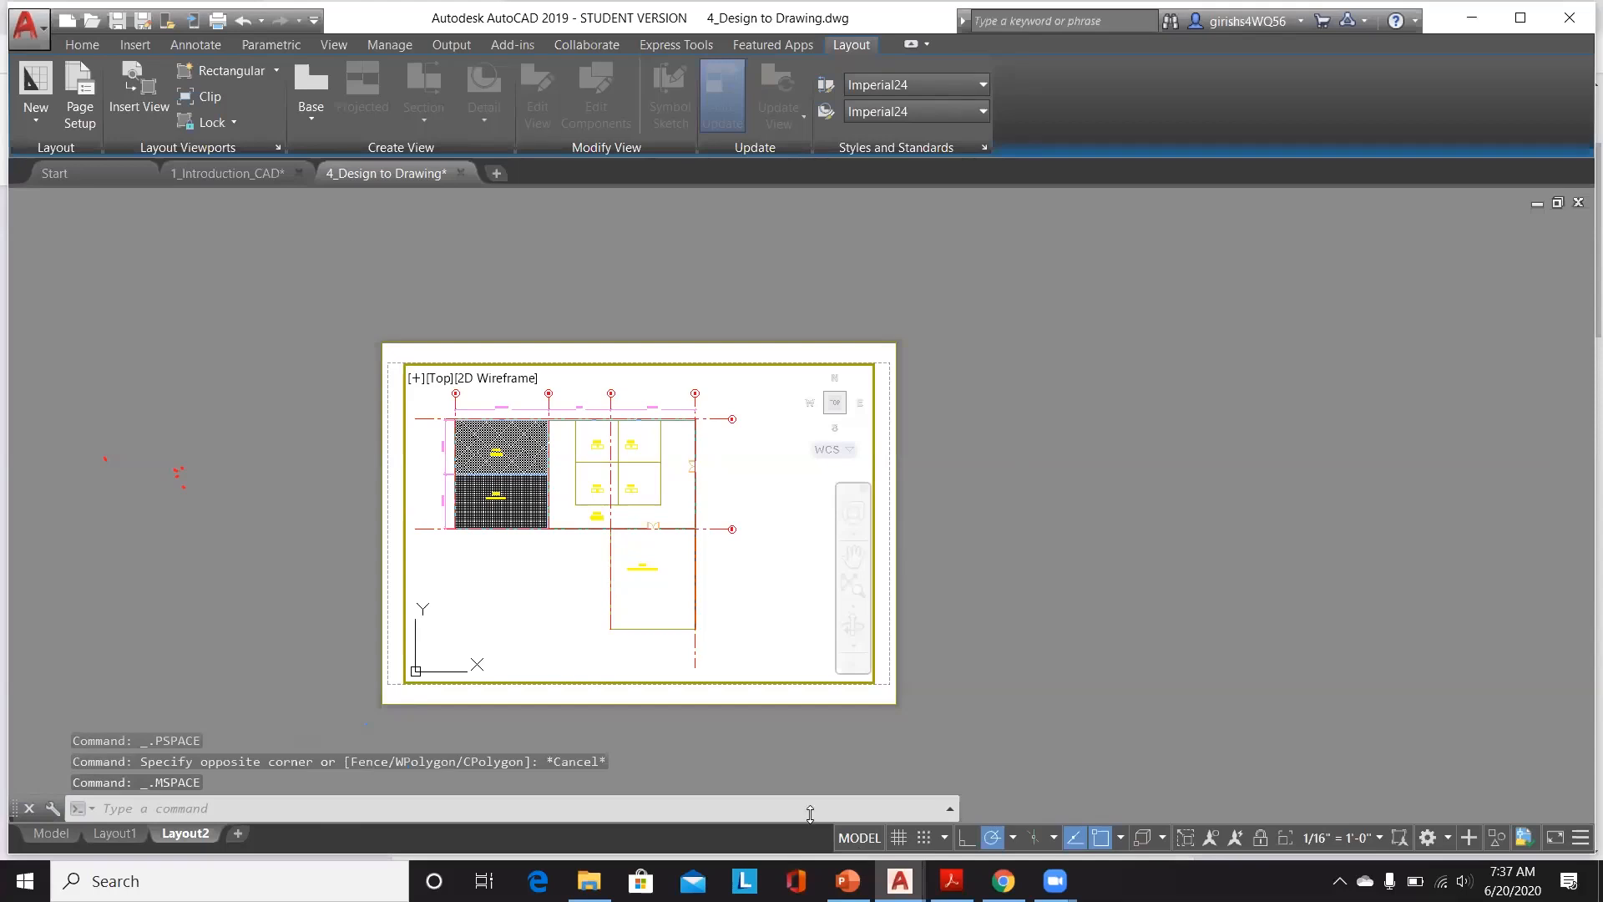
scroll(664, 584, up, 5)
scroll(664, 583, up, 4)
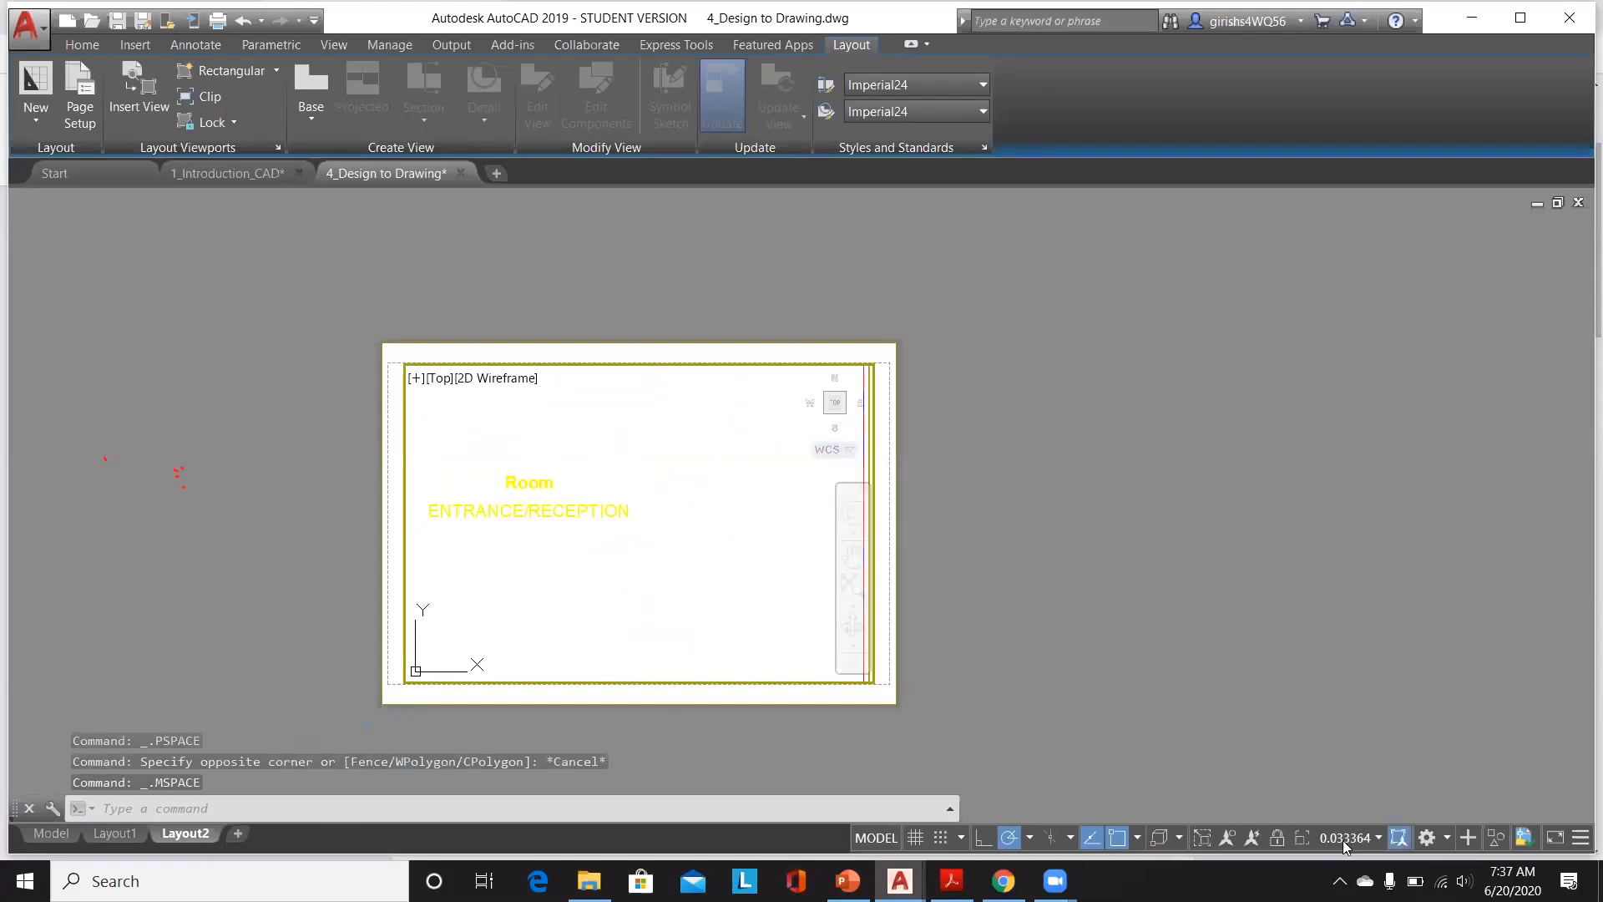
scroll(762, 526, down, 2)
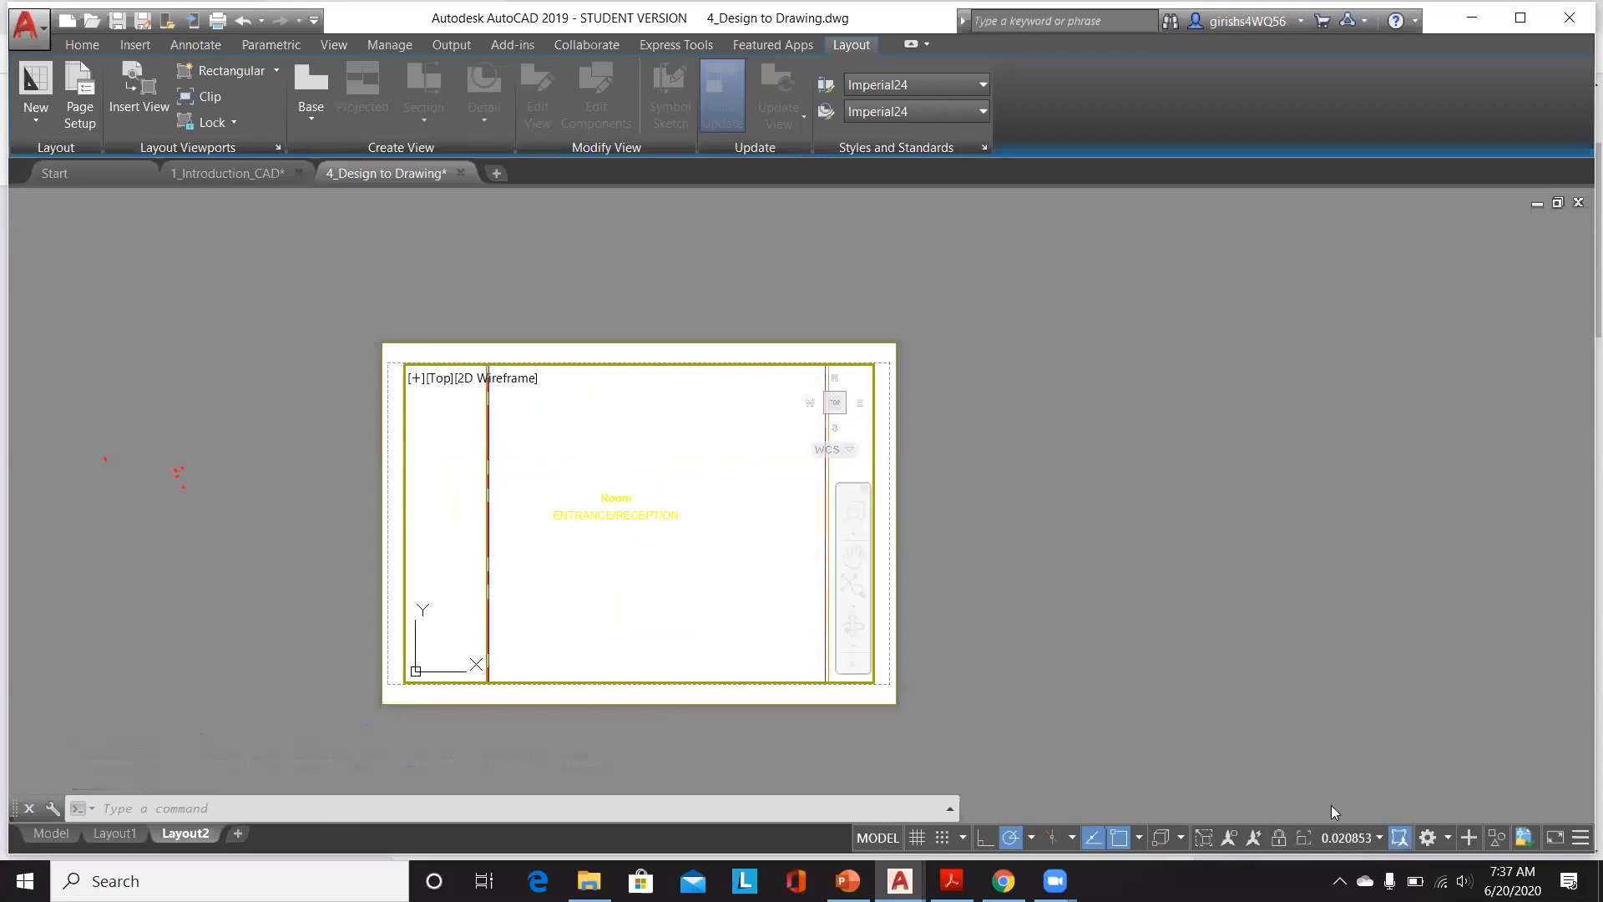
click(1339, 839)
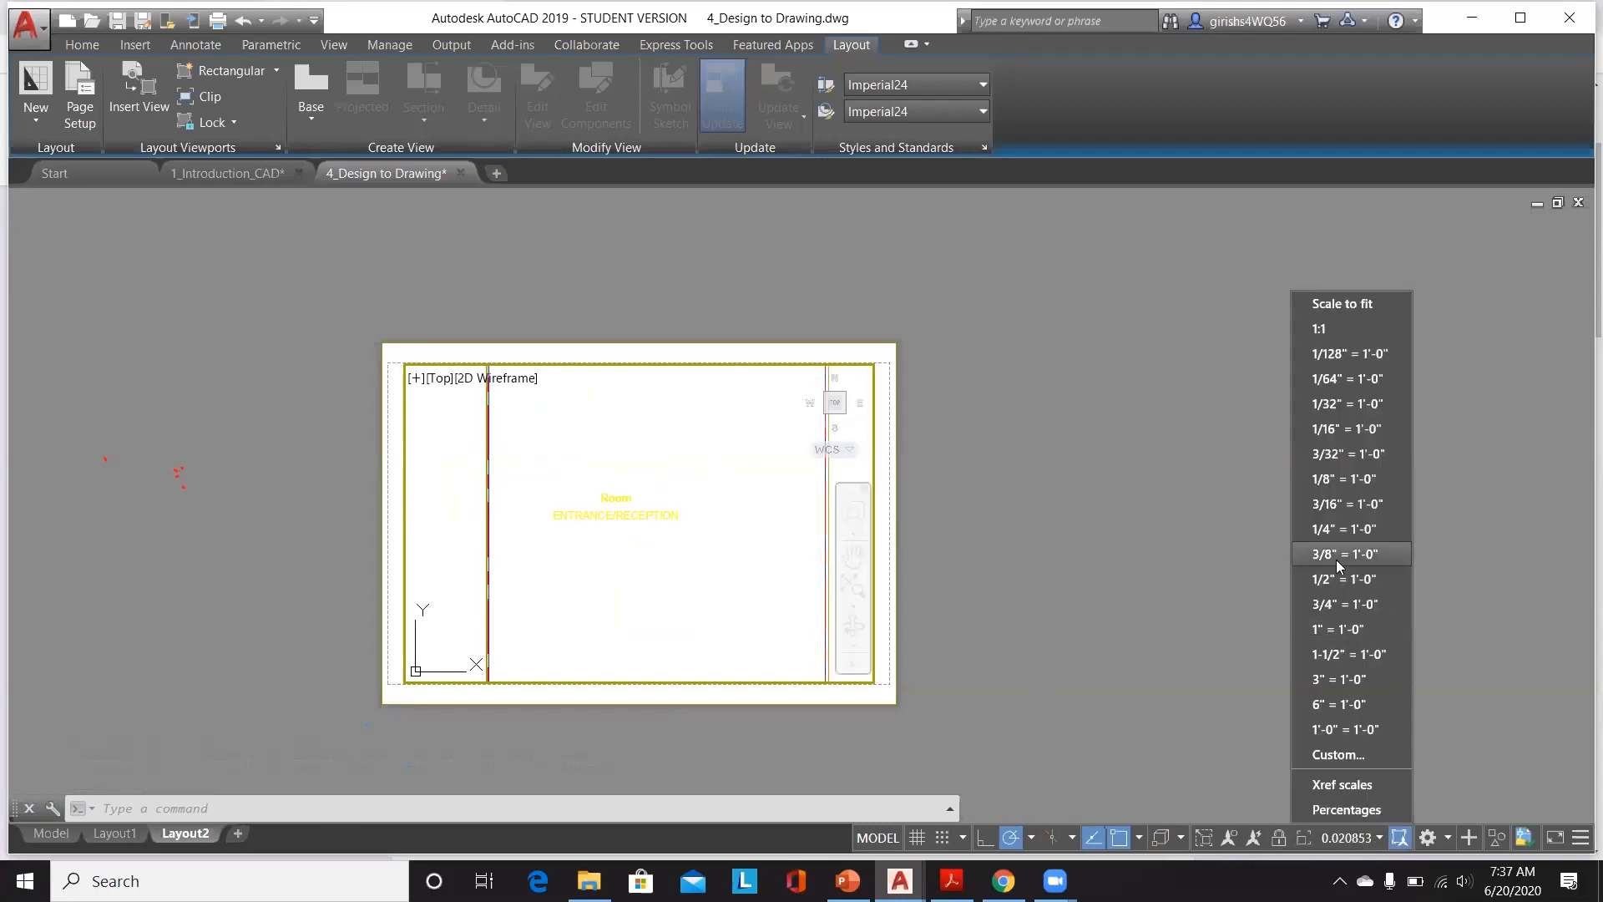
click(1379, 433)
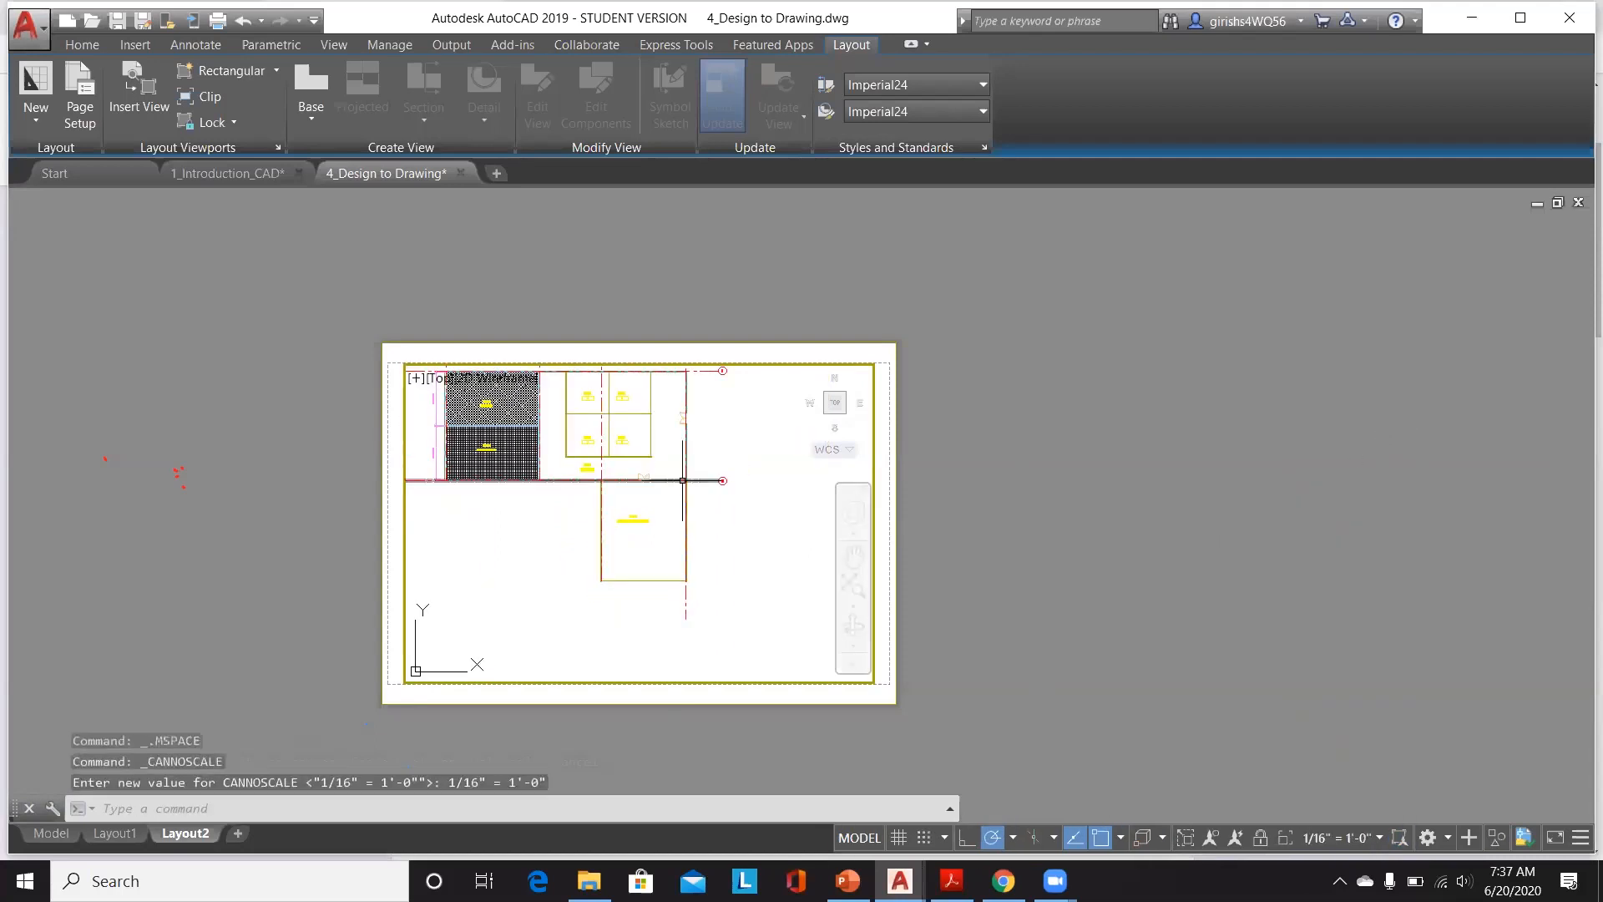
scroll(683, 480, down, 2)
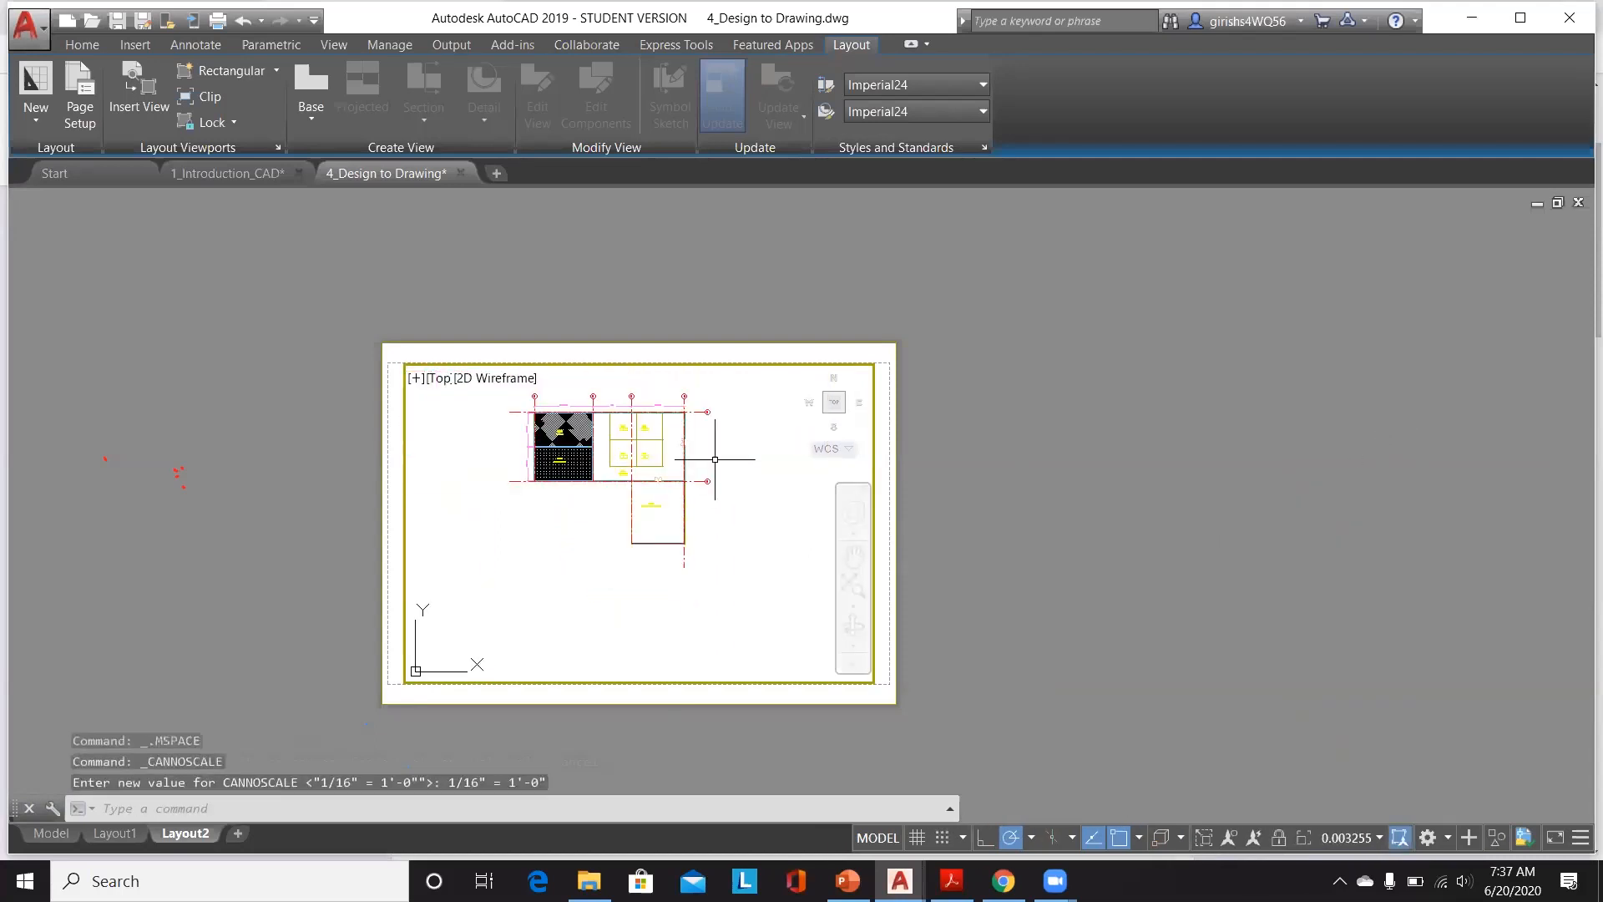
click(1370, 841)
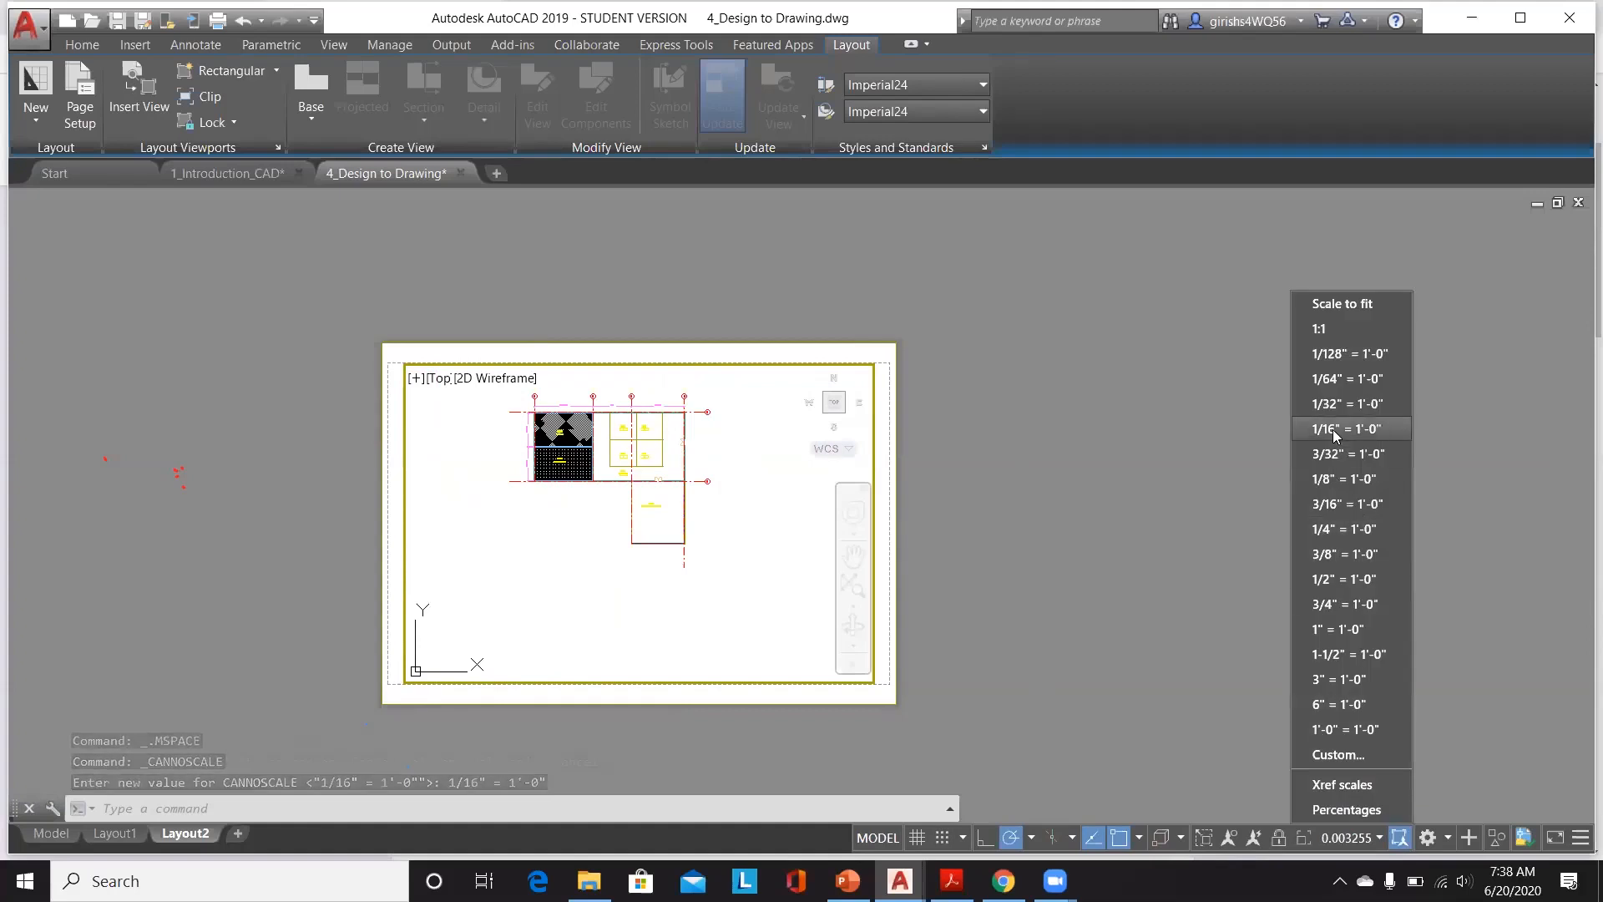
key(Escape)
mouse_move(773, 498)
middle_down()
mouse_move(762, 601)
mouse_move(771, 583)
middle_up()
double_click(1081, 538)
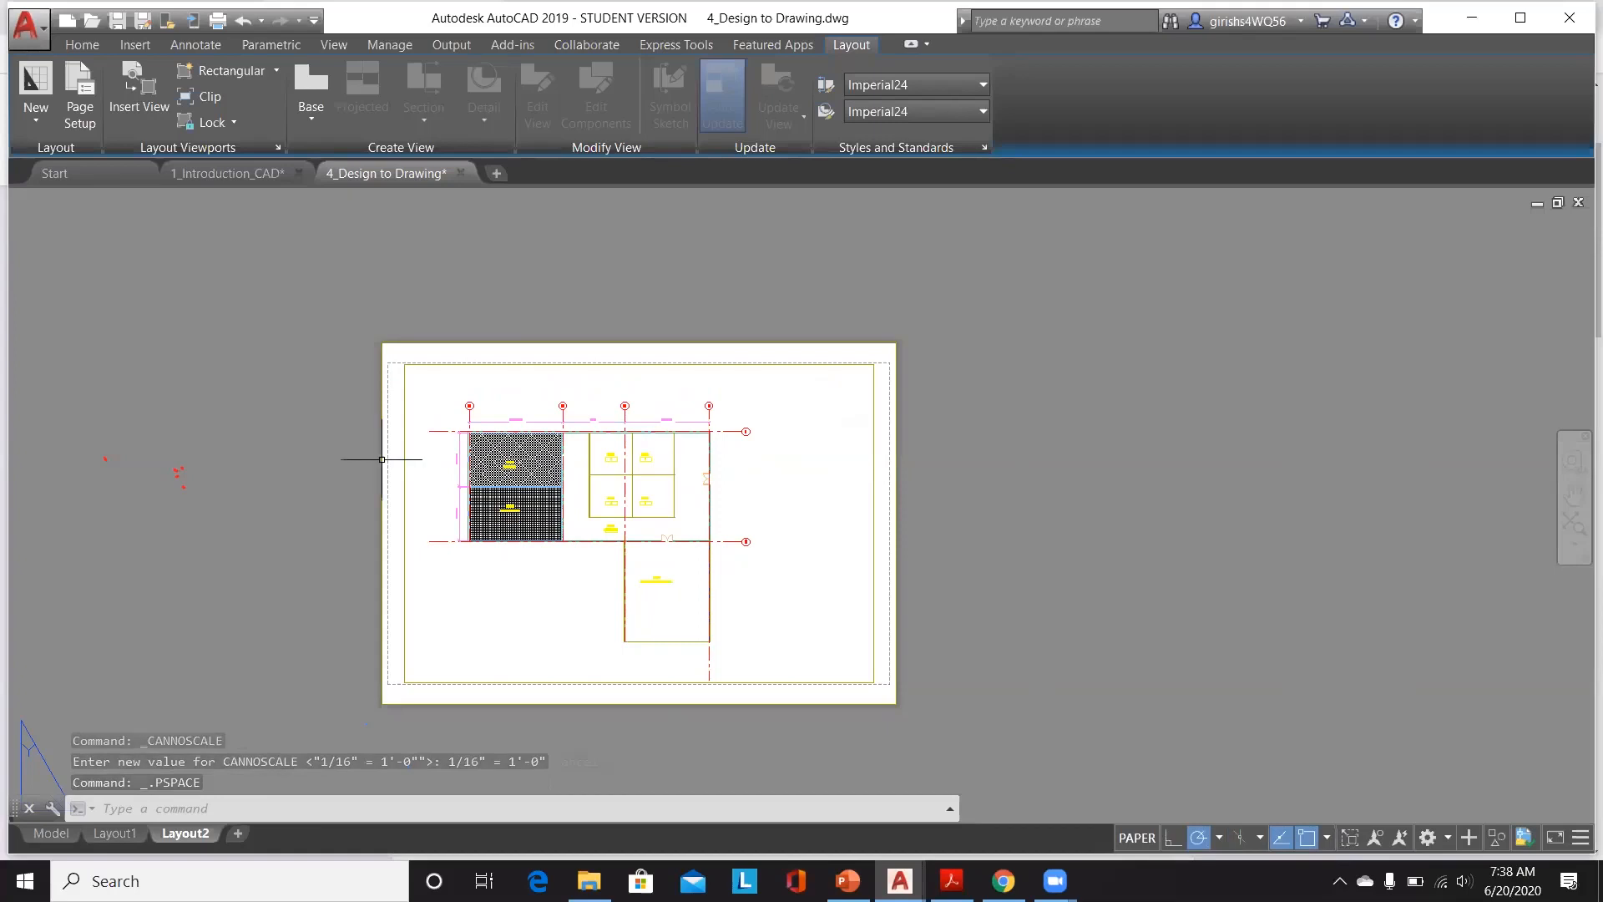
Step: In model space, start single-line text below the floor plan with a height of 4'
scroll(413, 462, up, 2)
scroll(620, 467, up, 2)
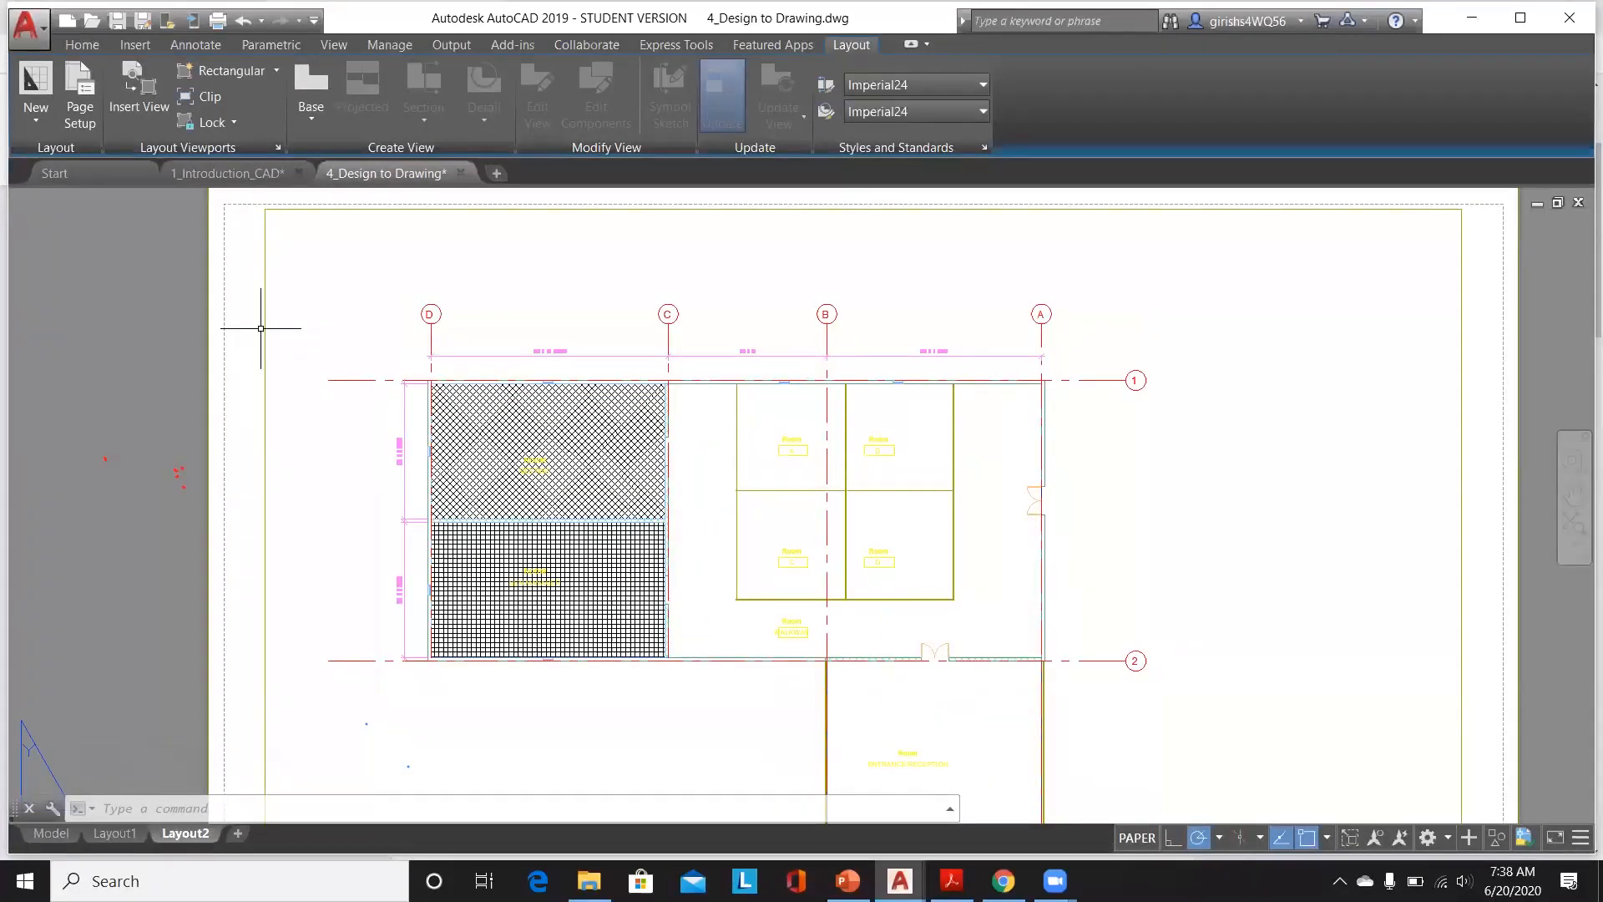
click(52, 833)
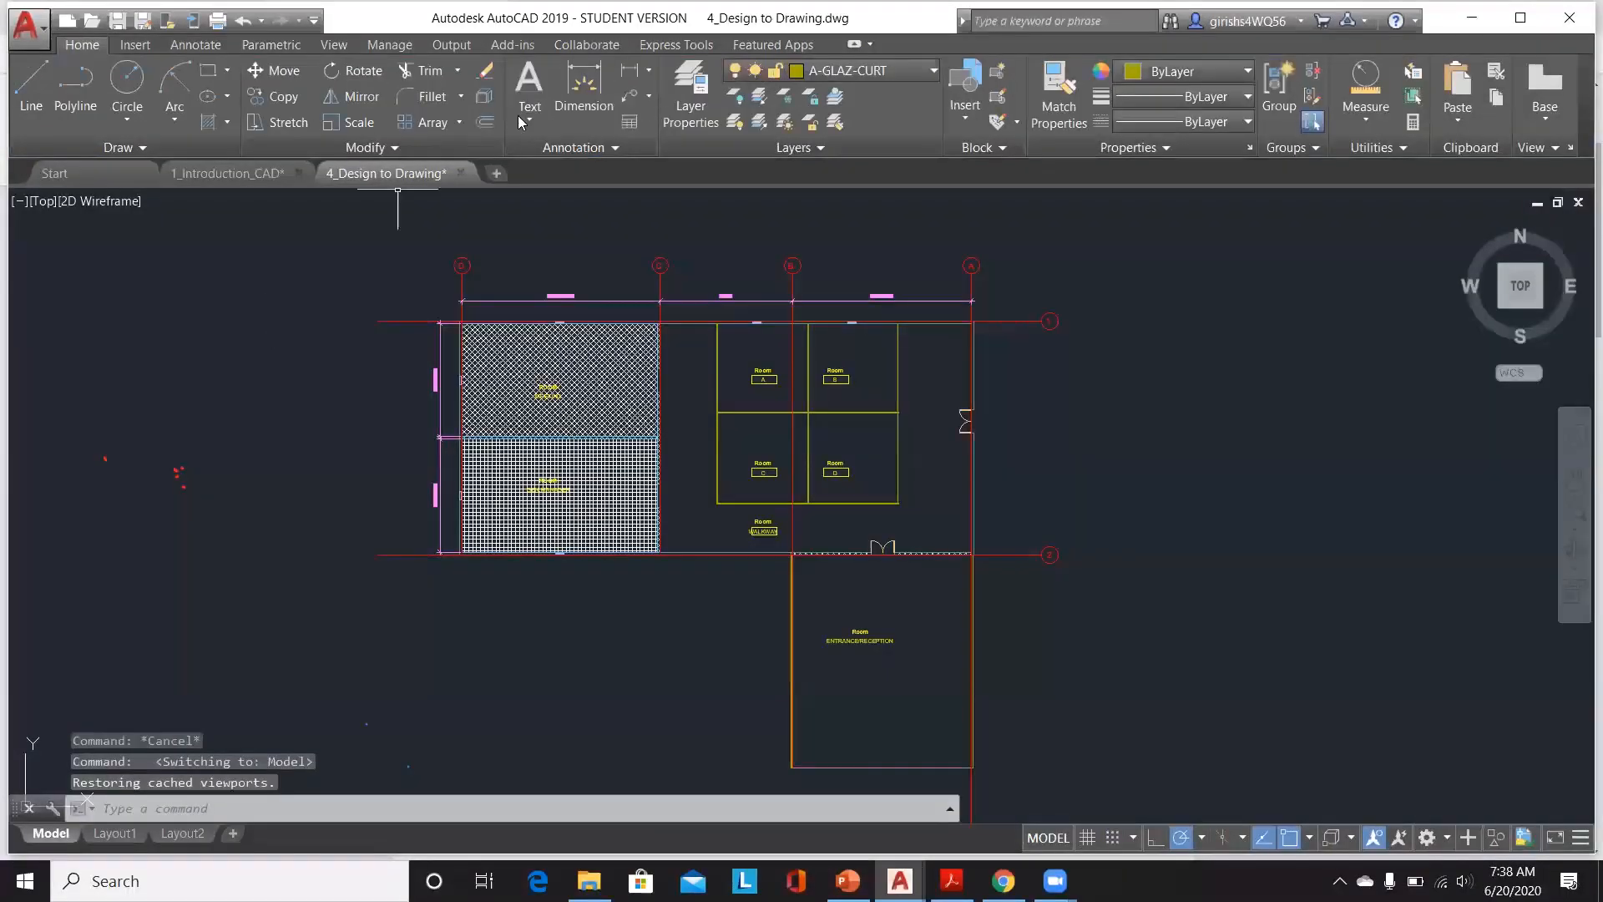
click(529, 107)
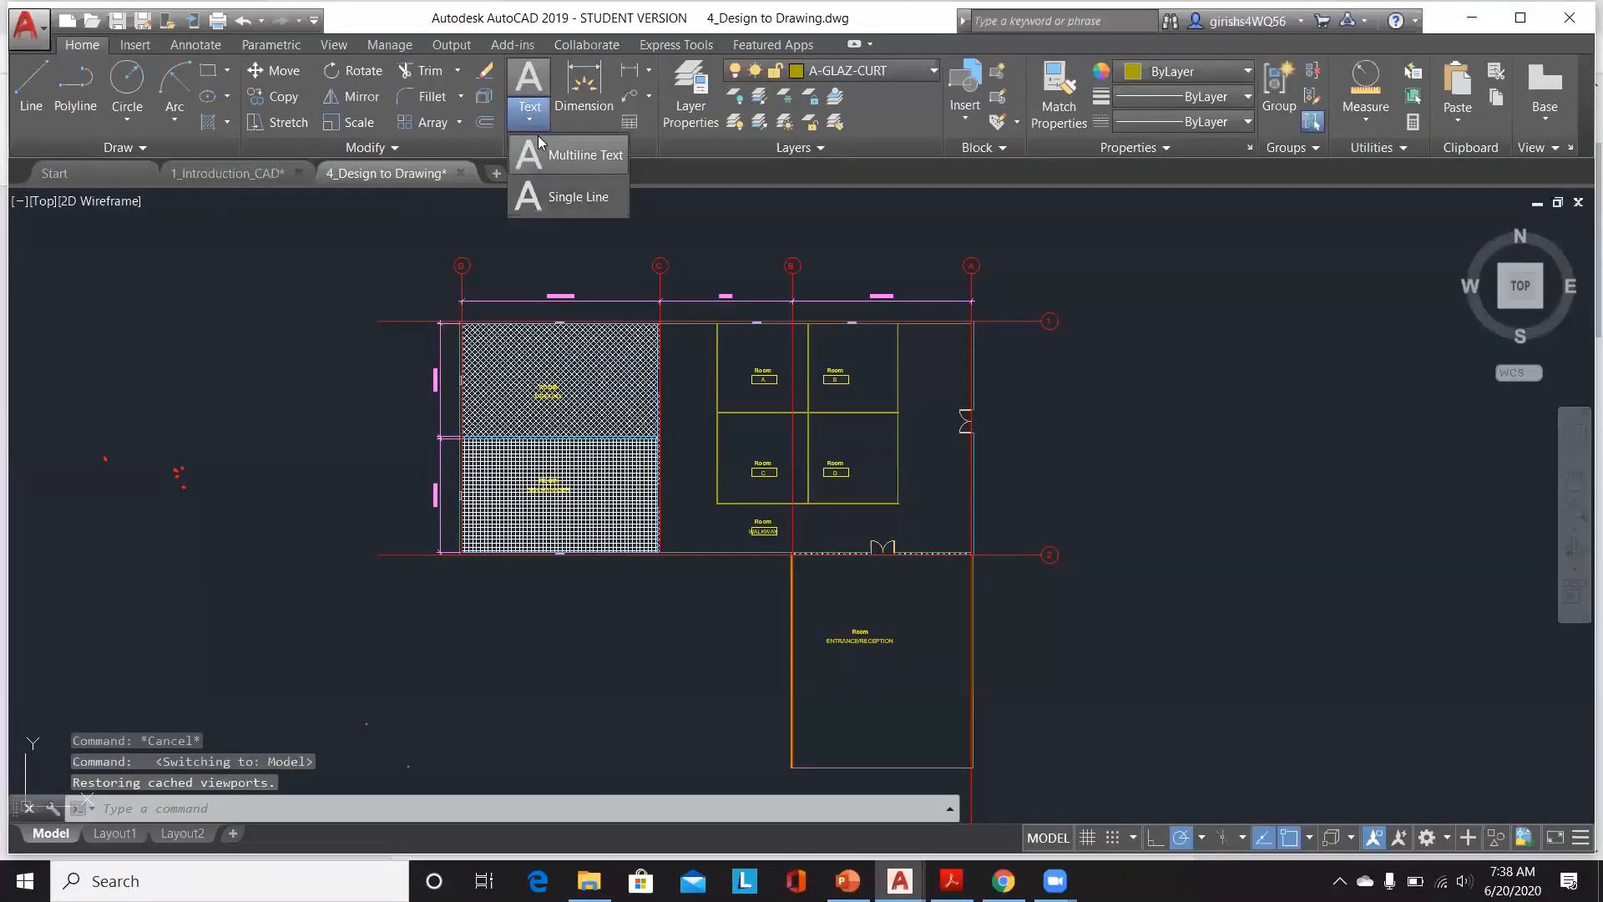
click(542, 208)
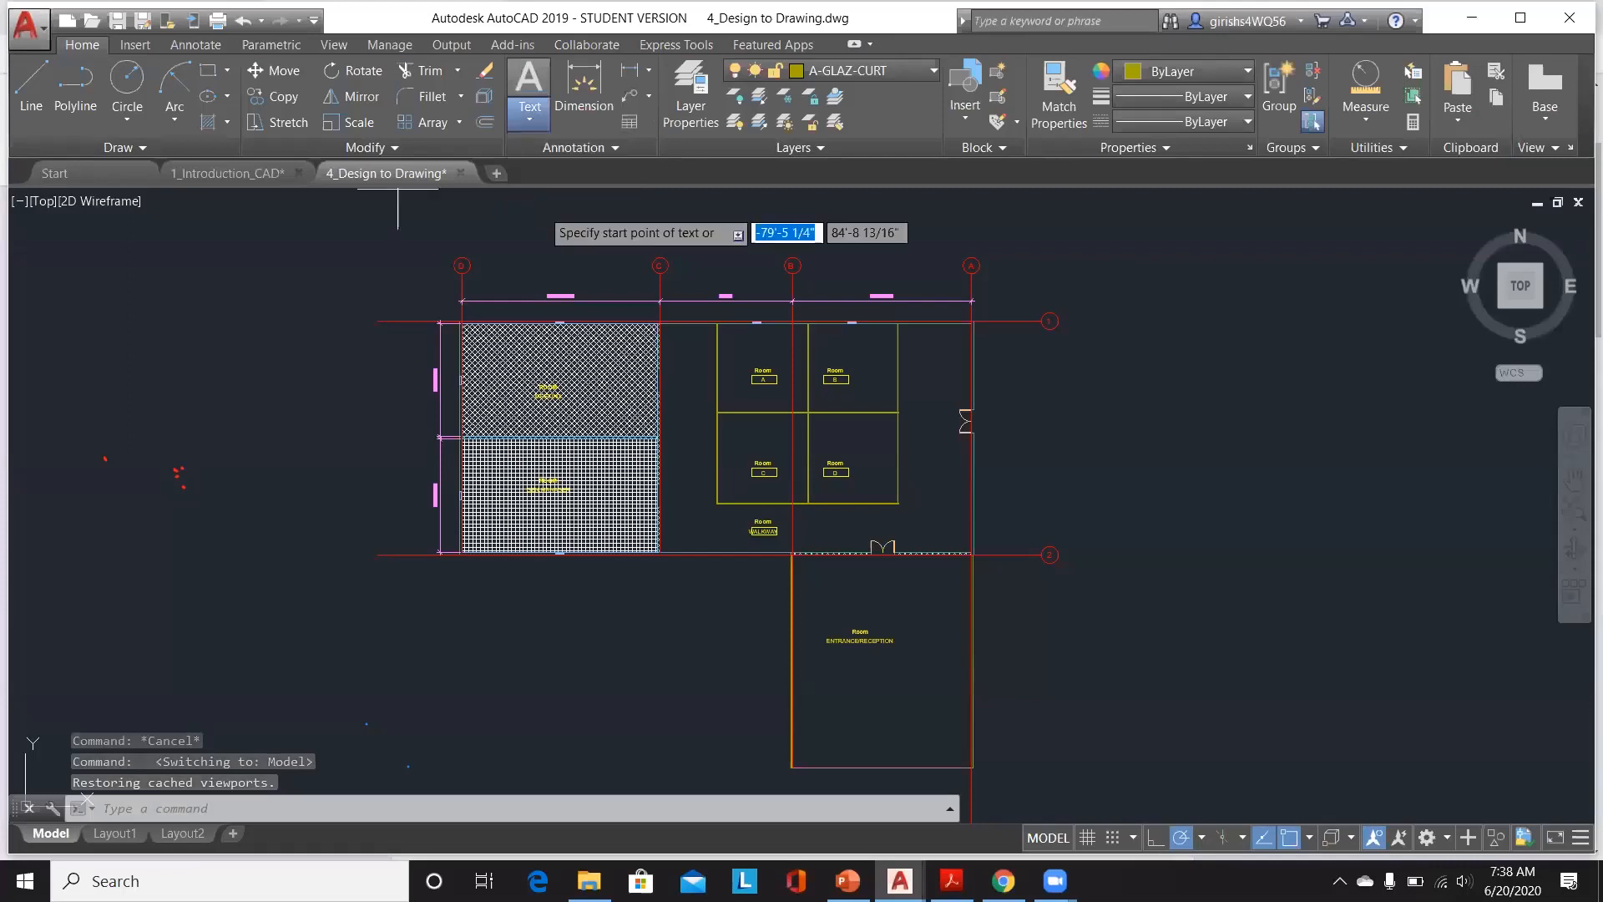
click(485, 668)
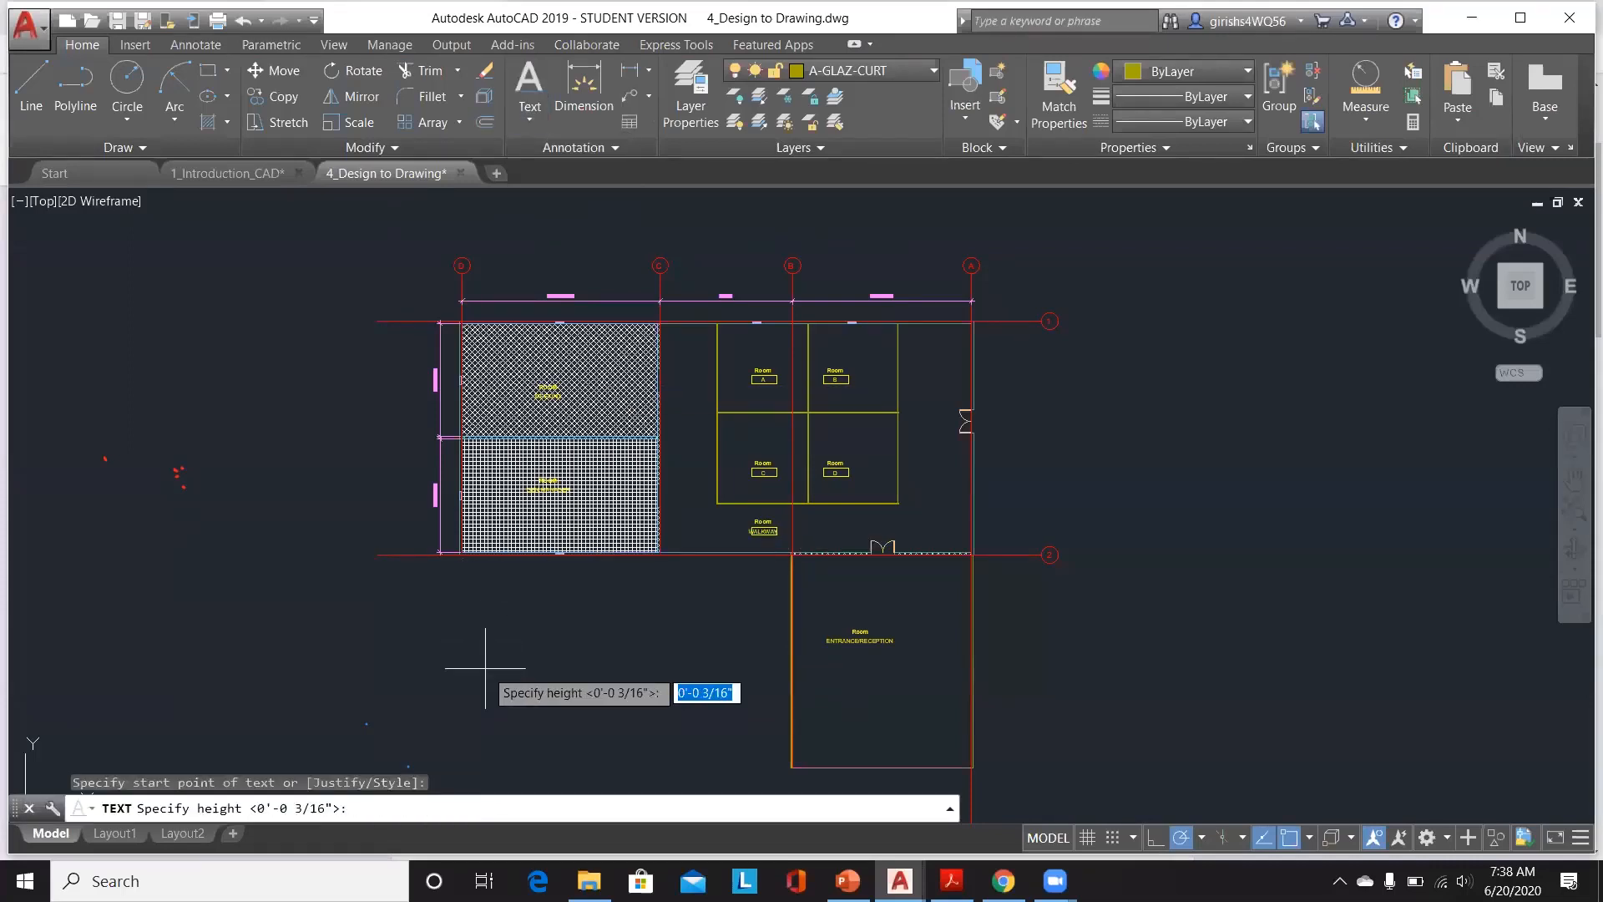
text(4')
key(Return)
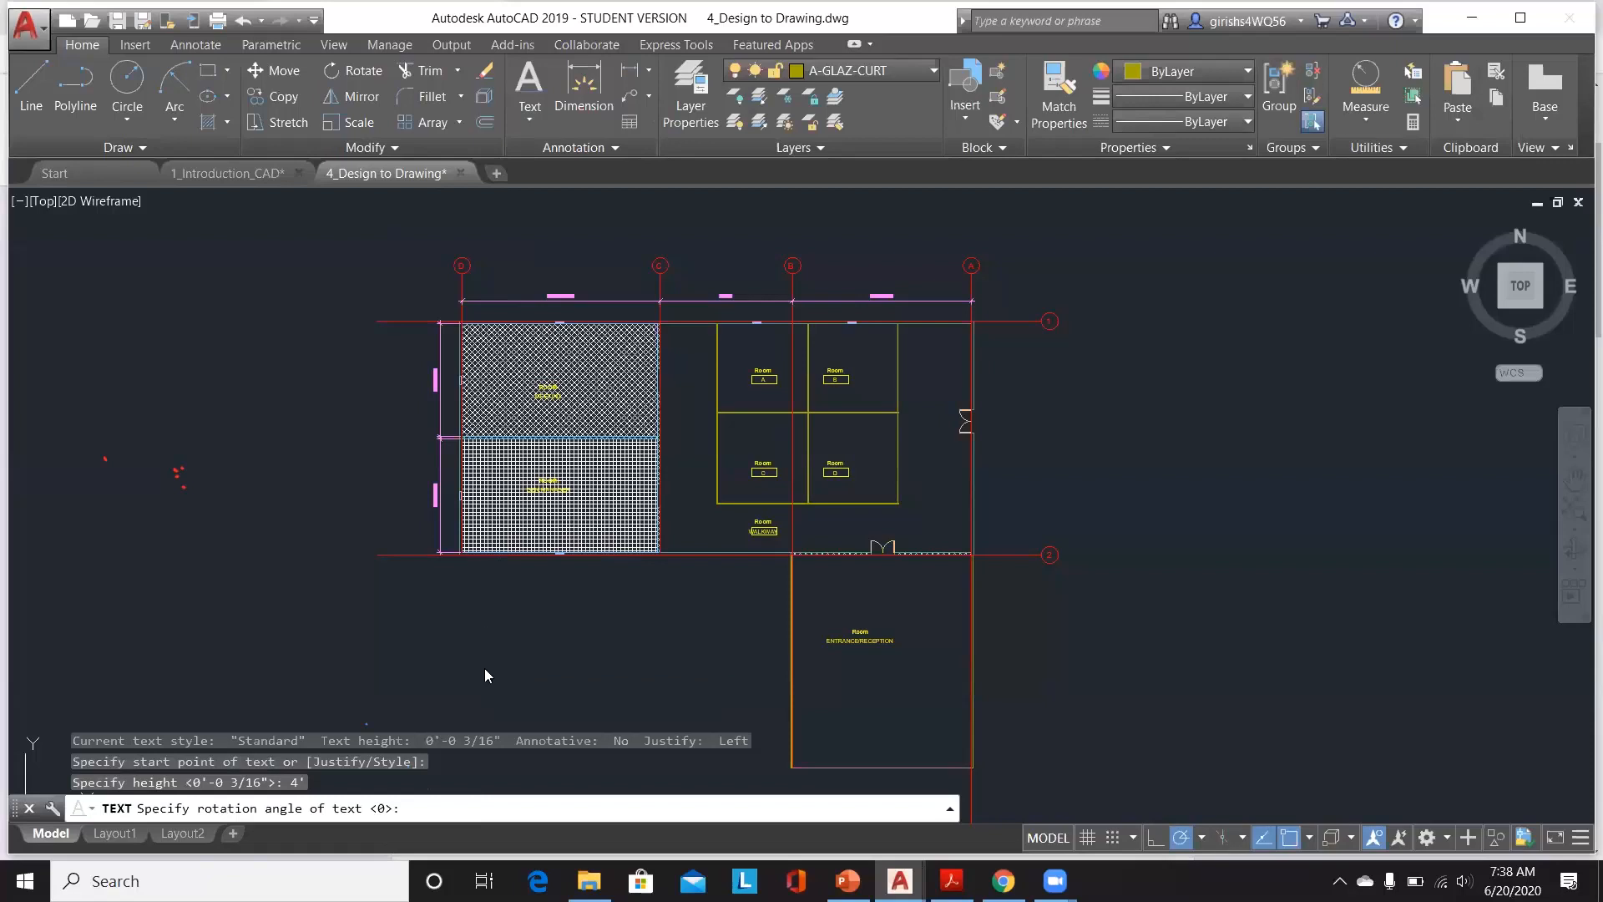
Step: Enter the label text PLAN VIEW at the default rotation and finish the text
key(Return)
text(PLAN VIEW)
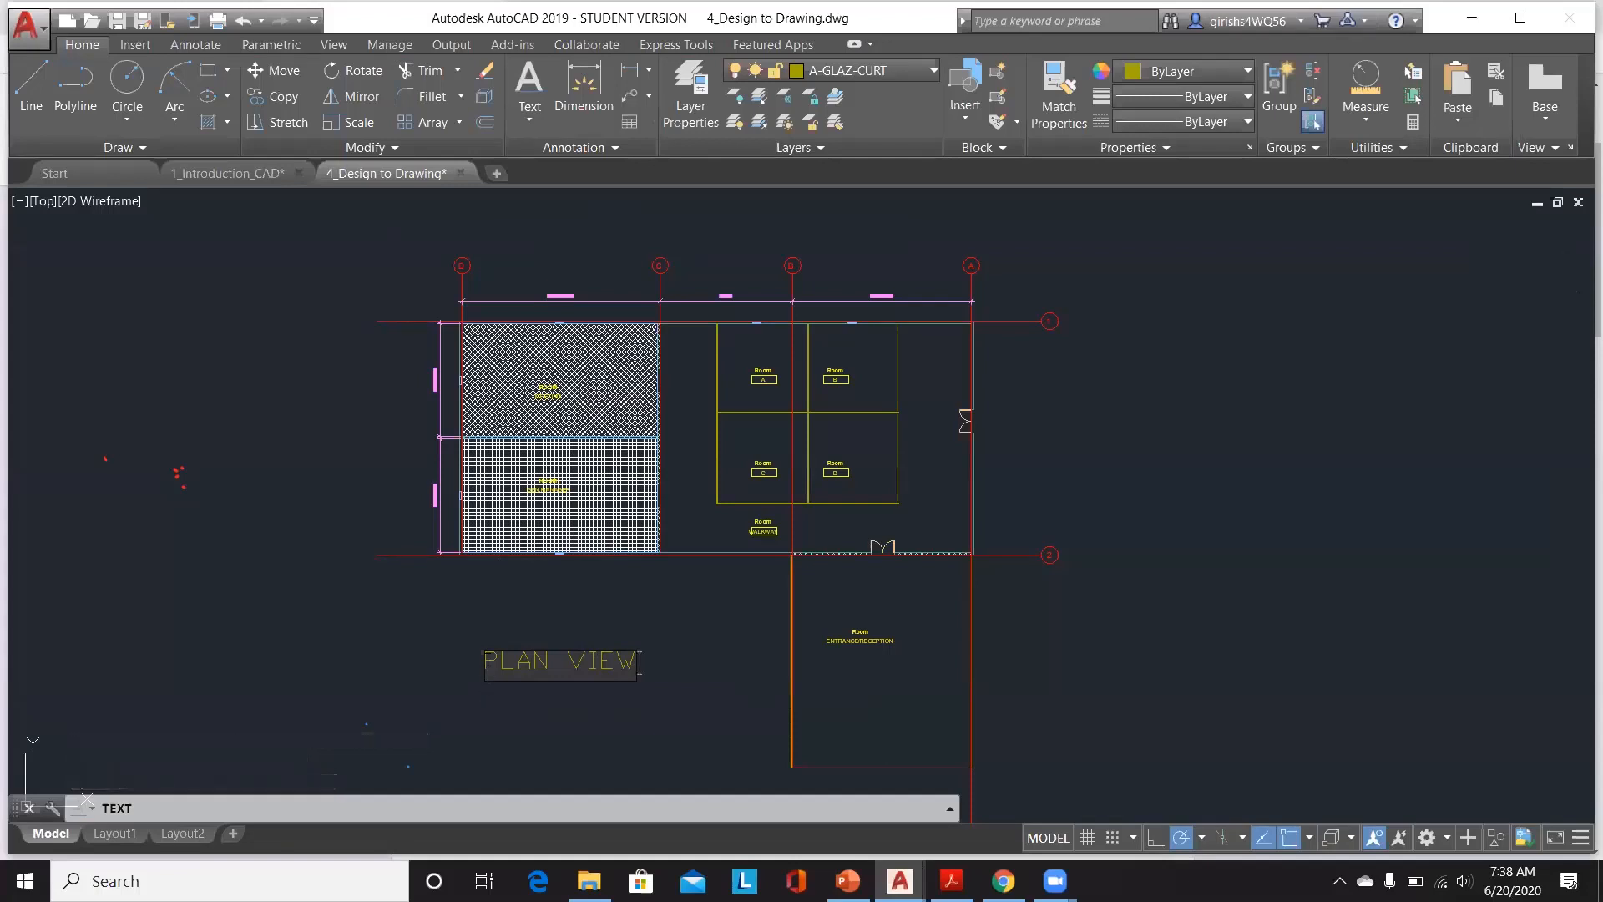
drag(485, 669, 626, 662)
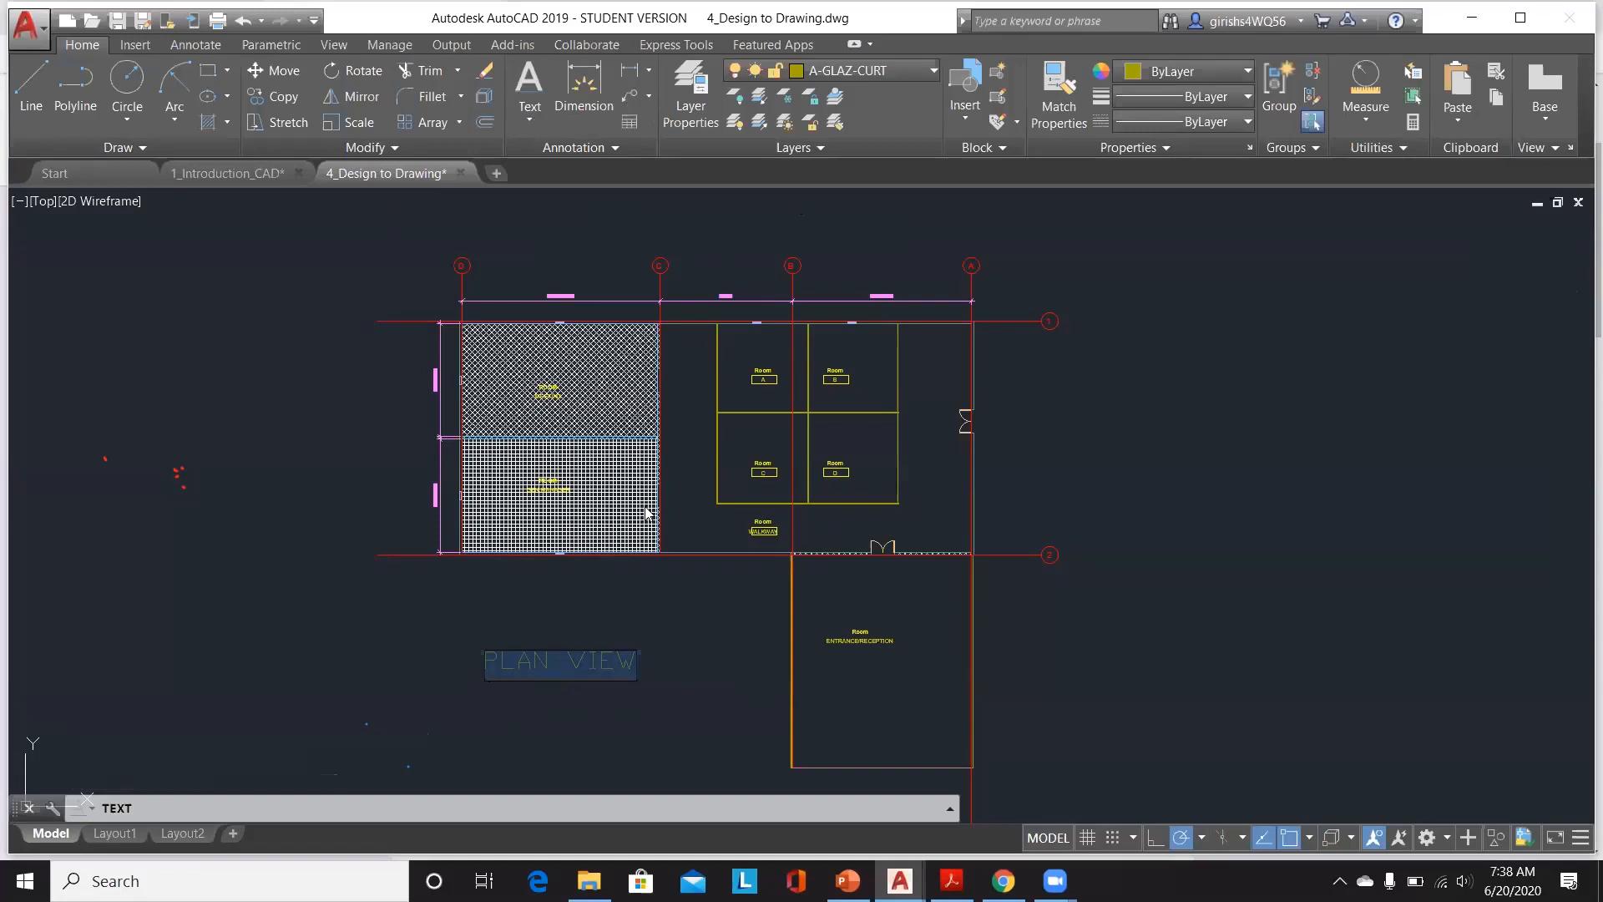
key(BackSpace)
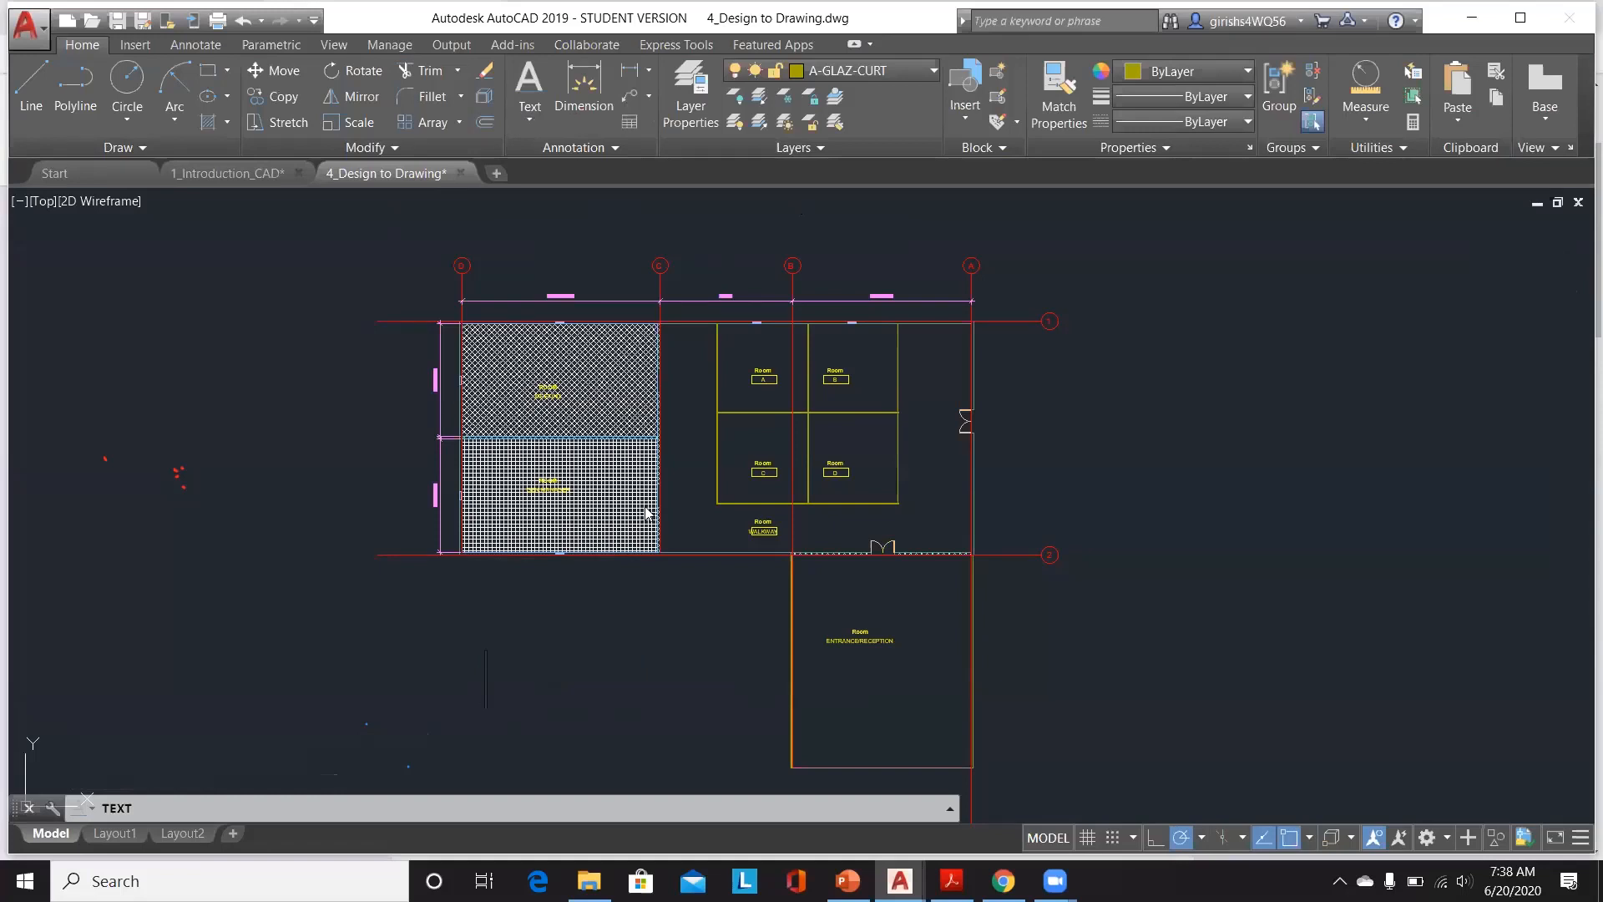
text(PLAN VI)
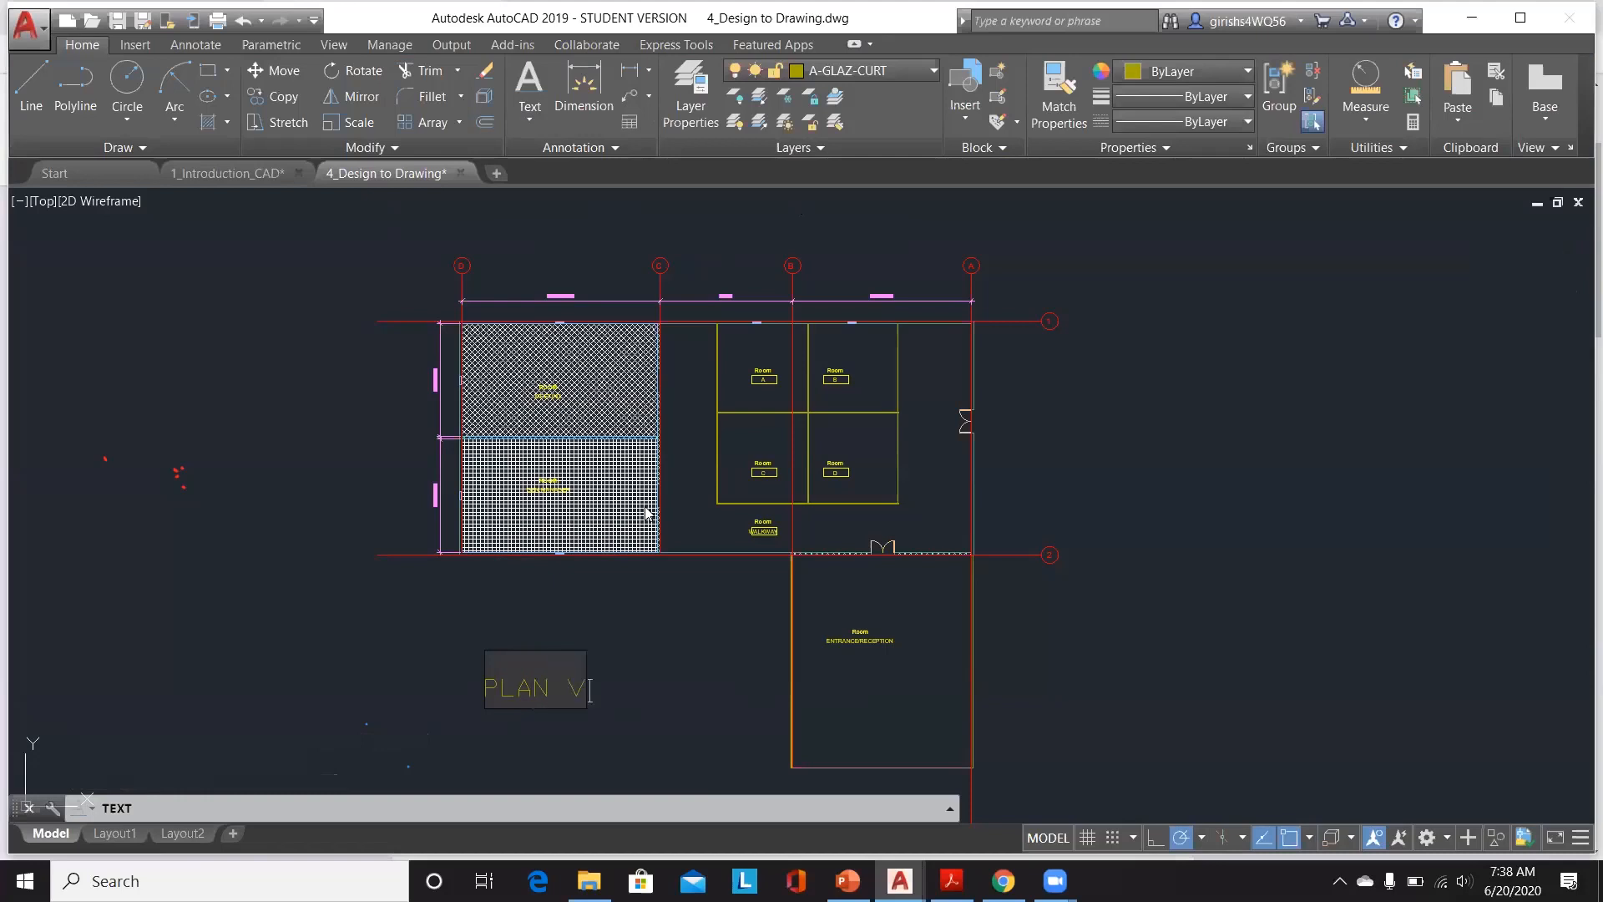
text(EW)
key(Return)
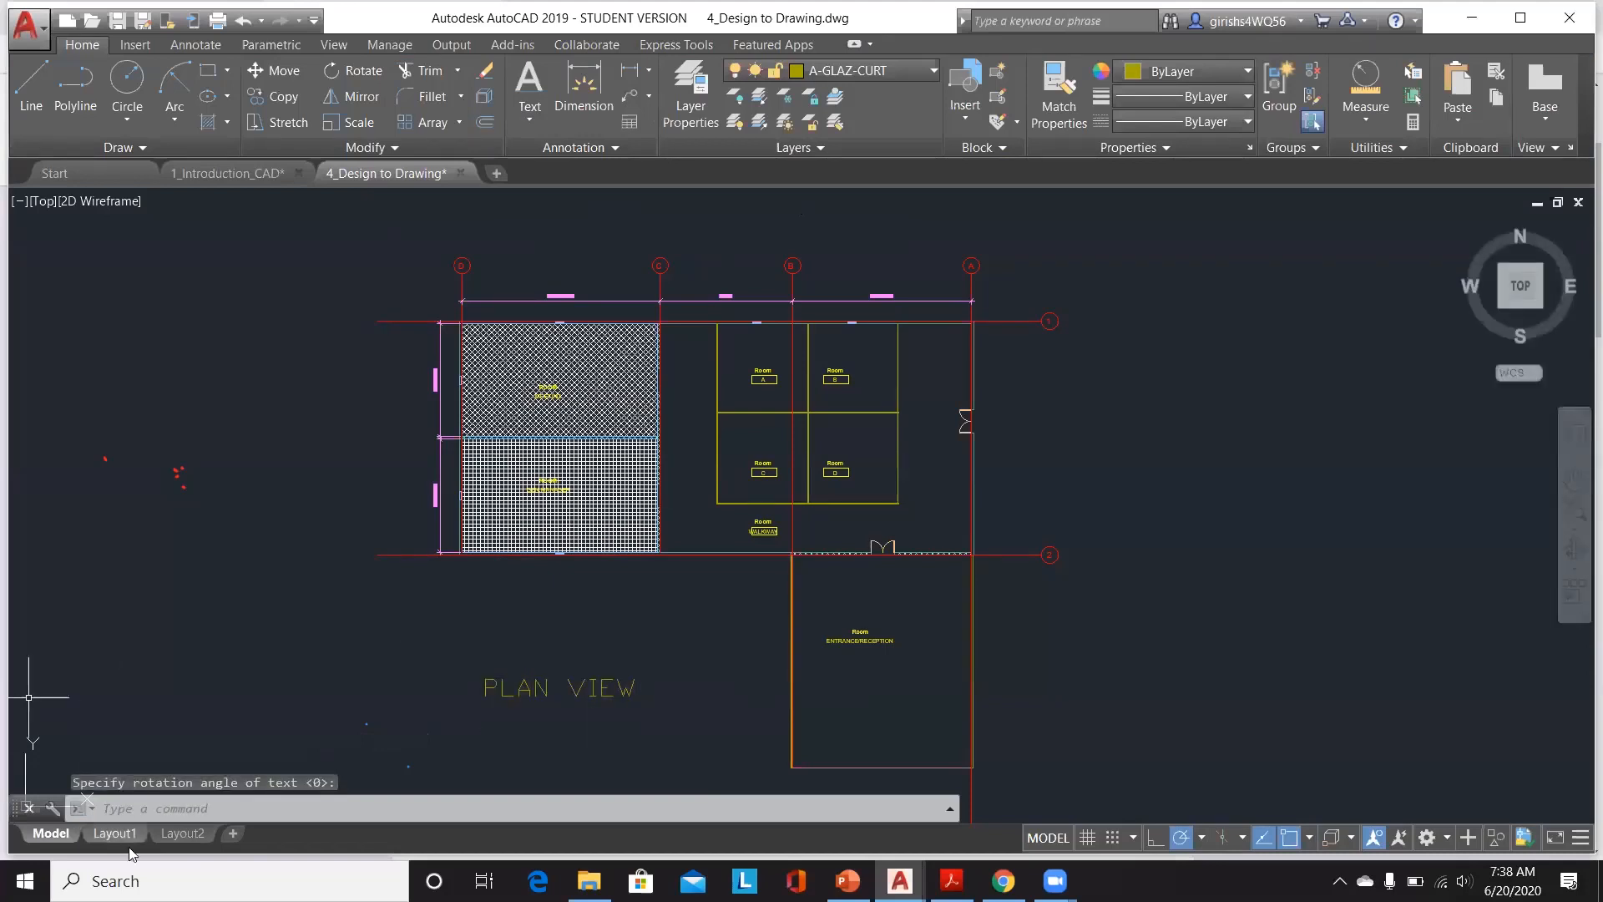
Step: Move the PLAN VIEW label lower, beneath the entrance/reception room, using its grip
click(172, 840)
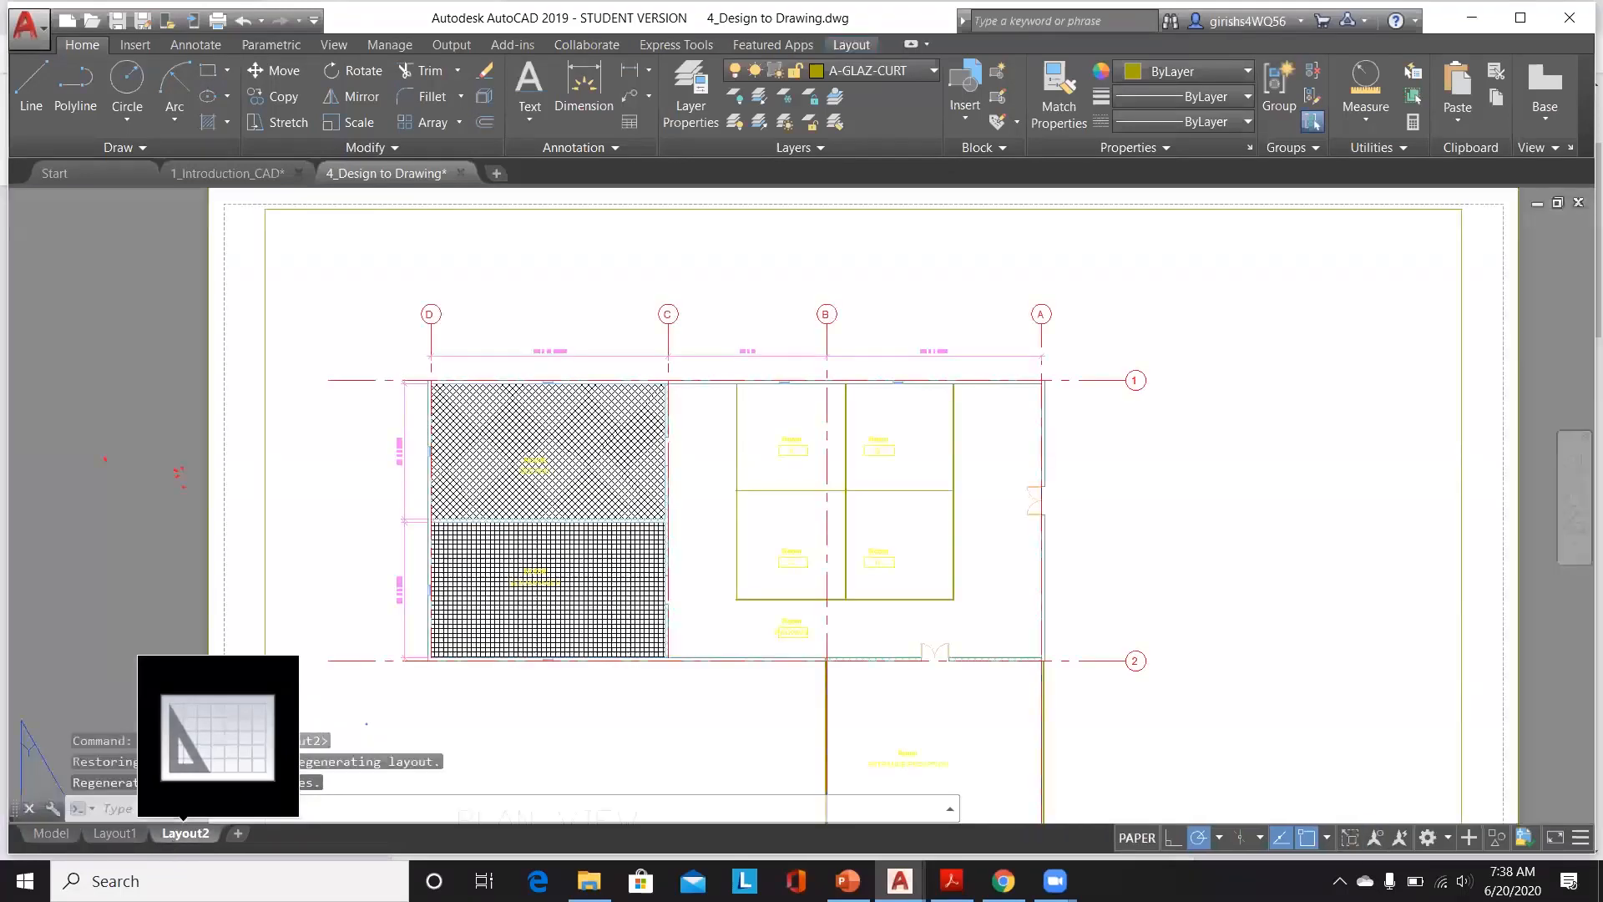
scroll(767, 473, down, 2)
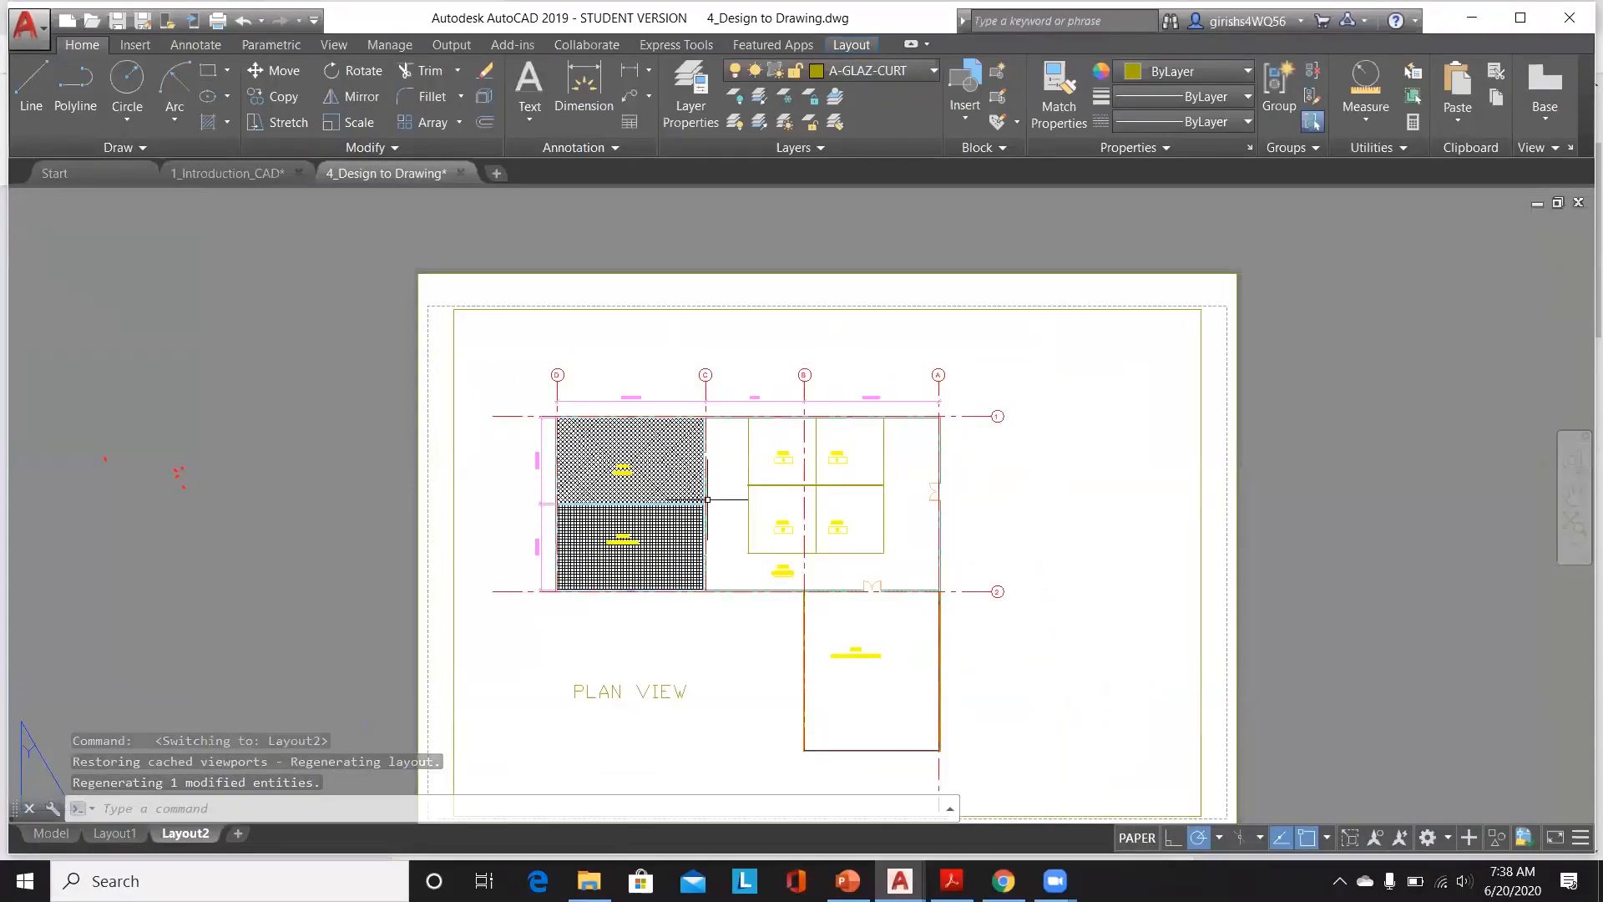
scroll(708, 499, down, 2)
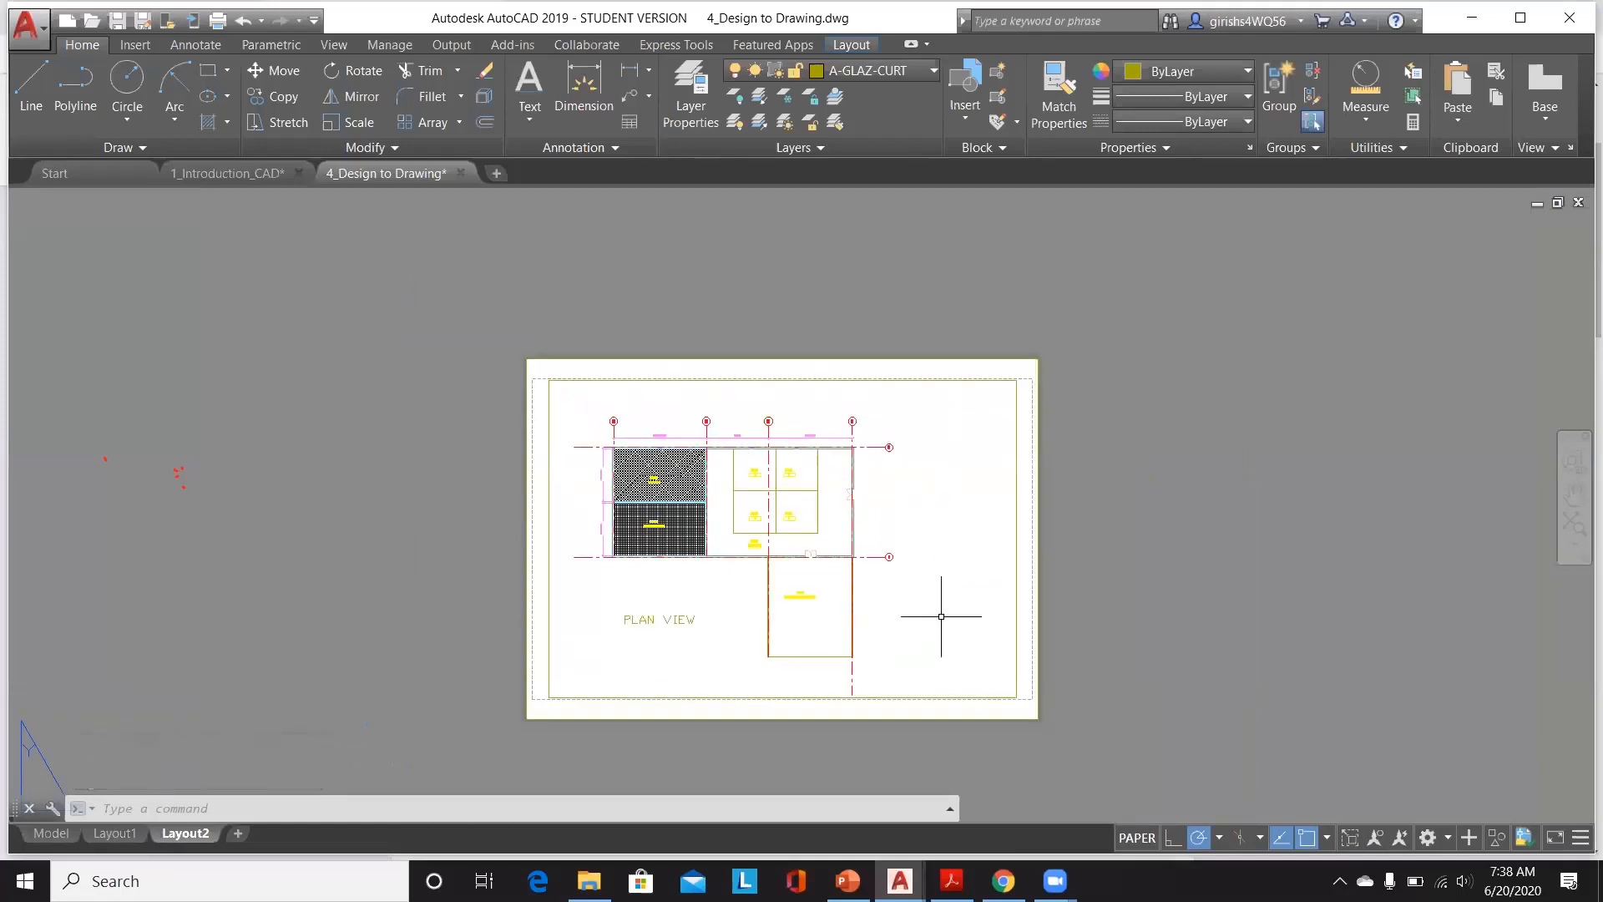
click(60, 839)
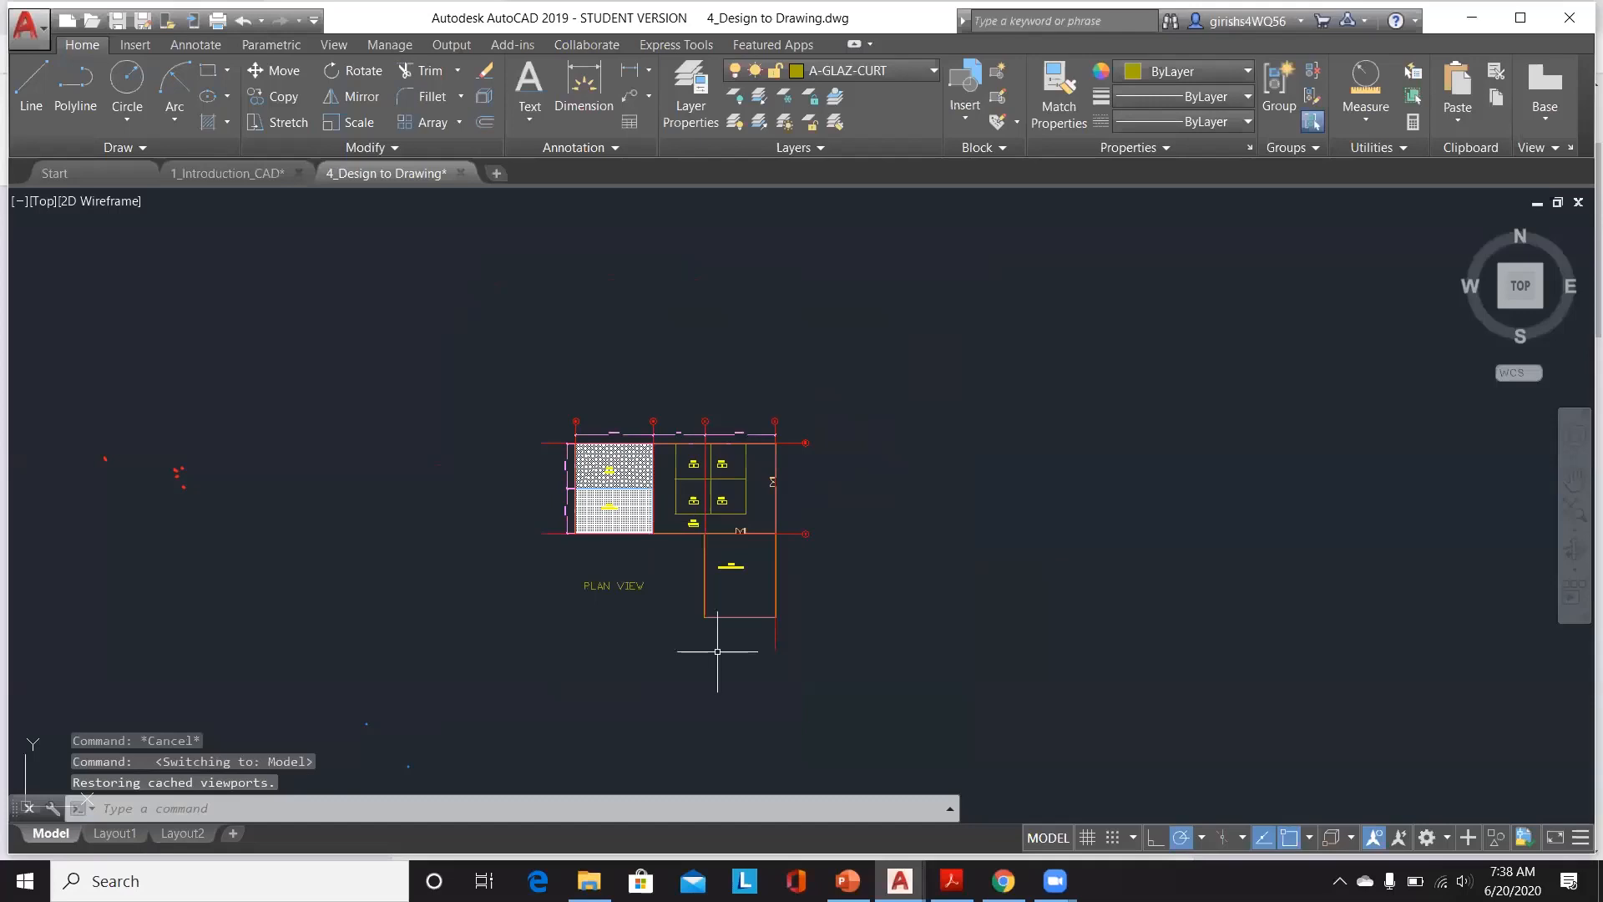
scroll(725, 649, up, 4)
click(441, 484)
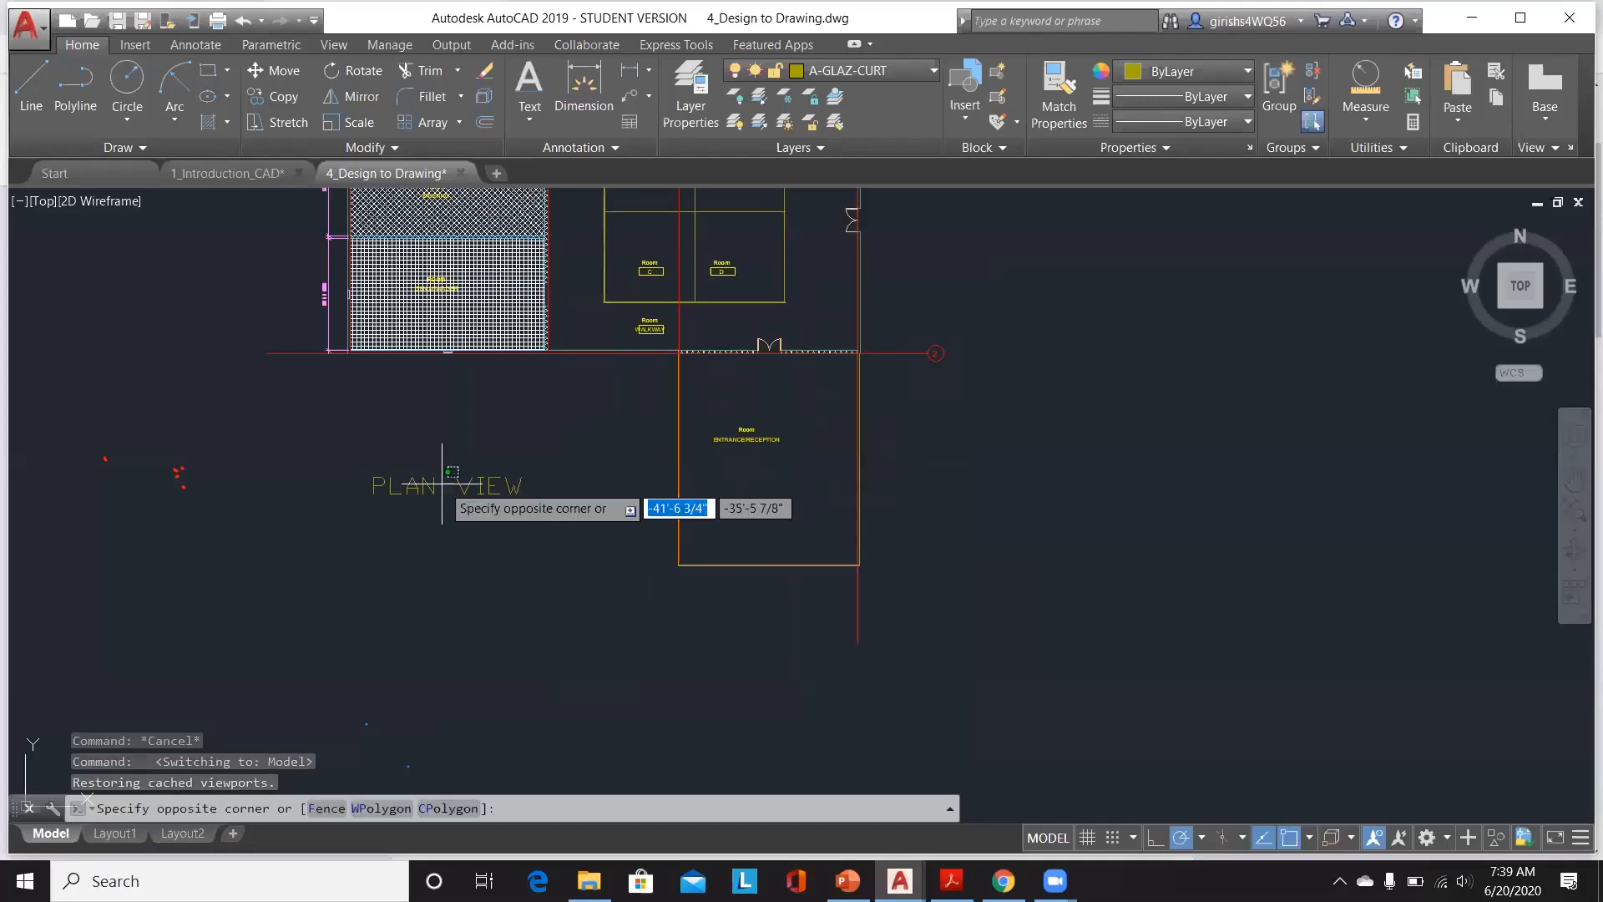
key(Escape)
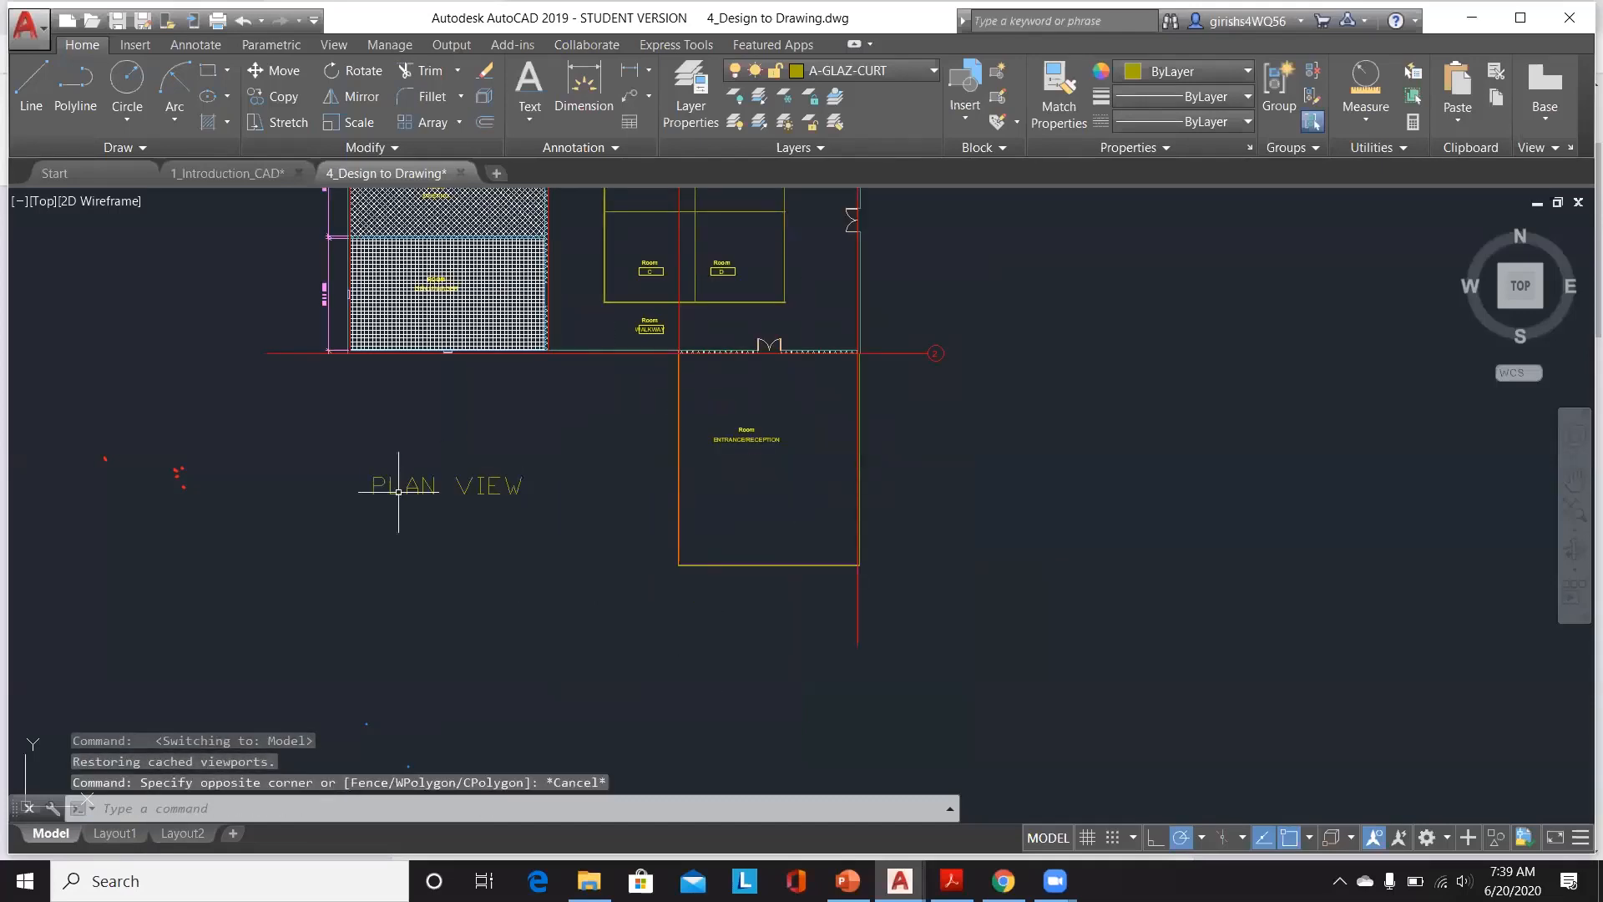
click(378, 492)
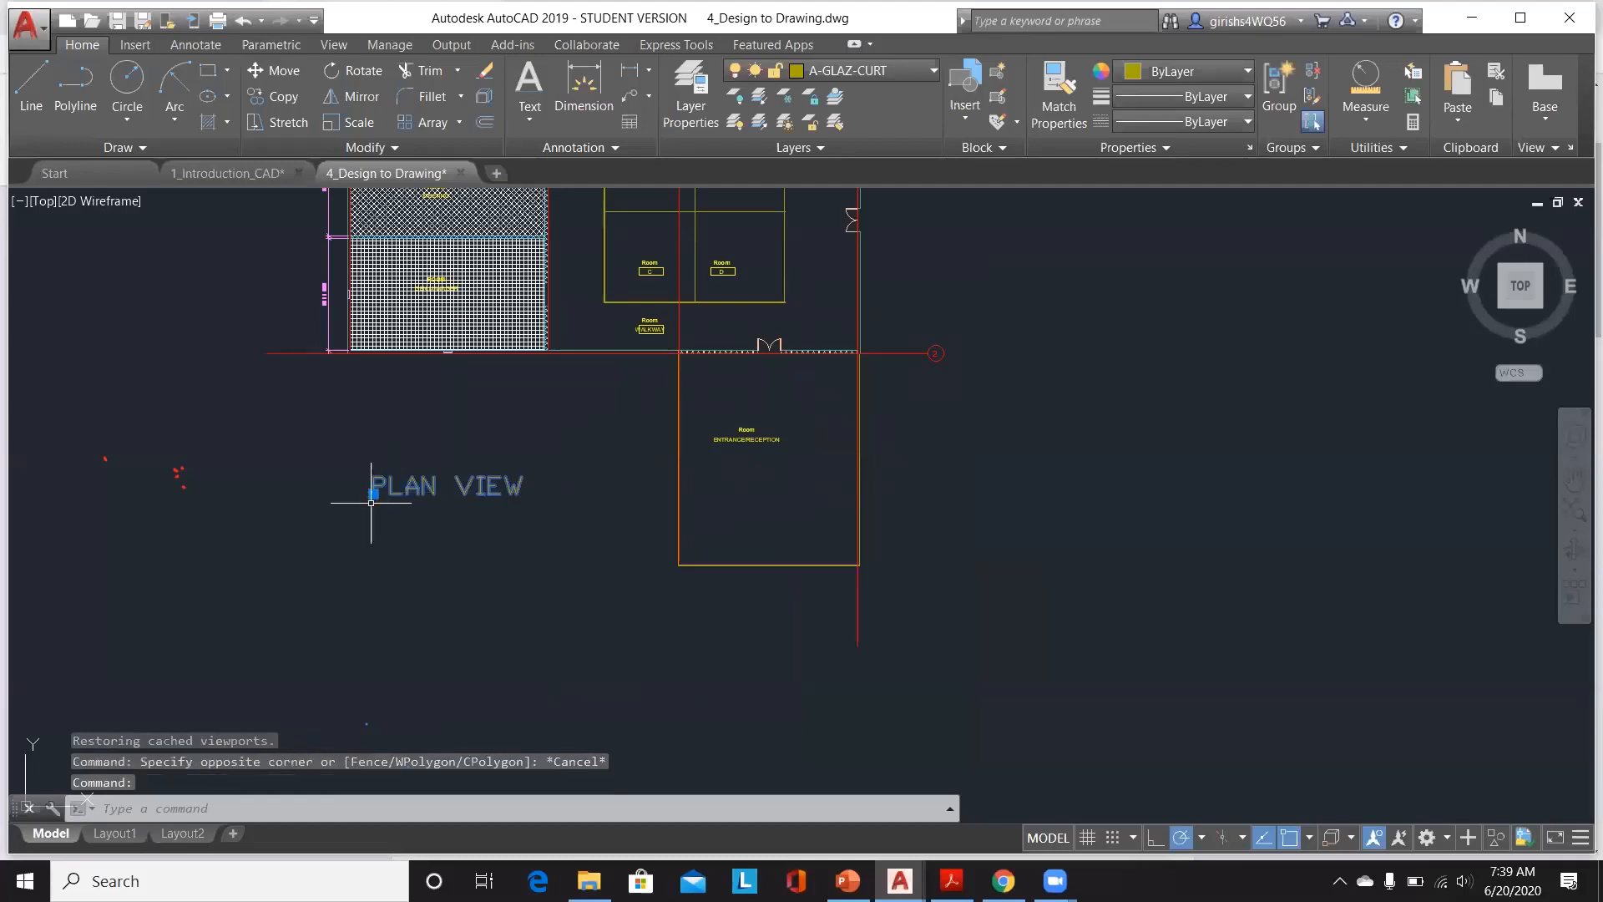
click(374, 494)
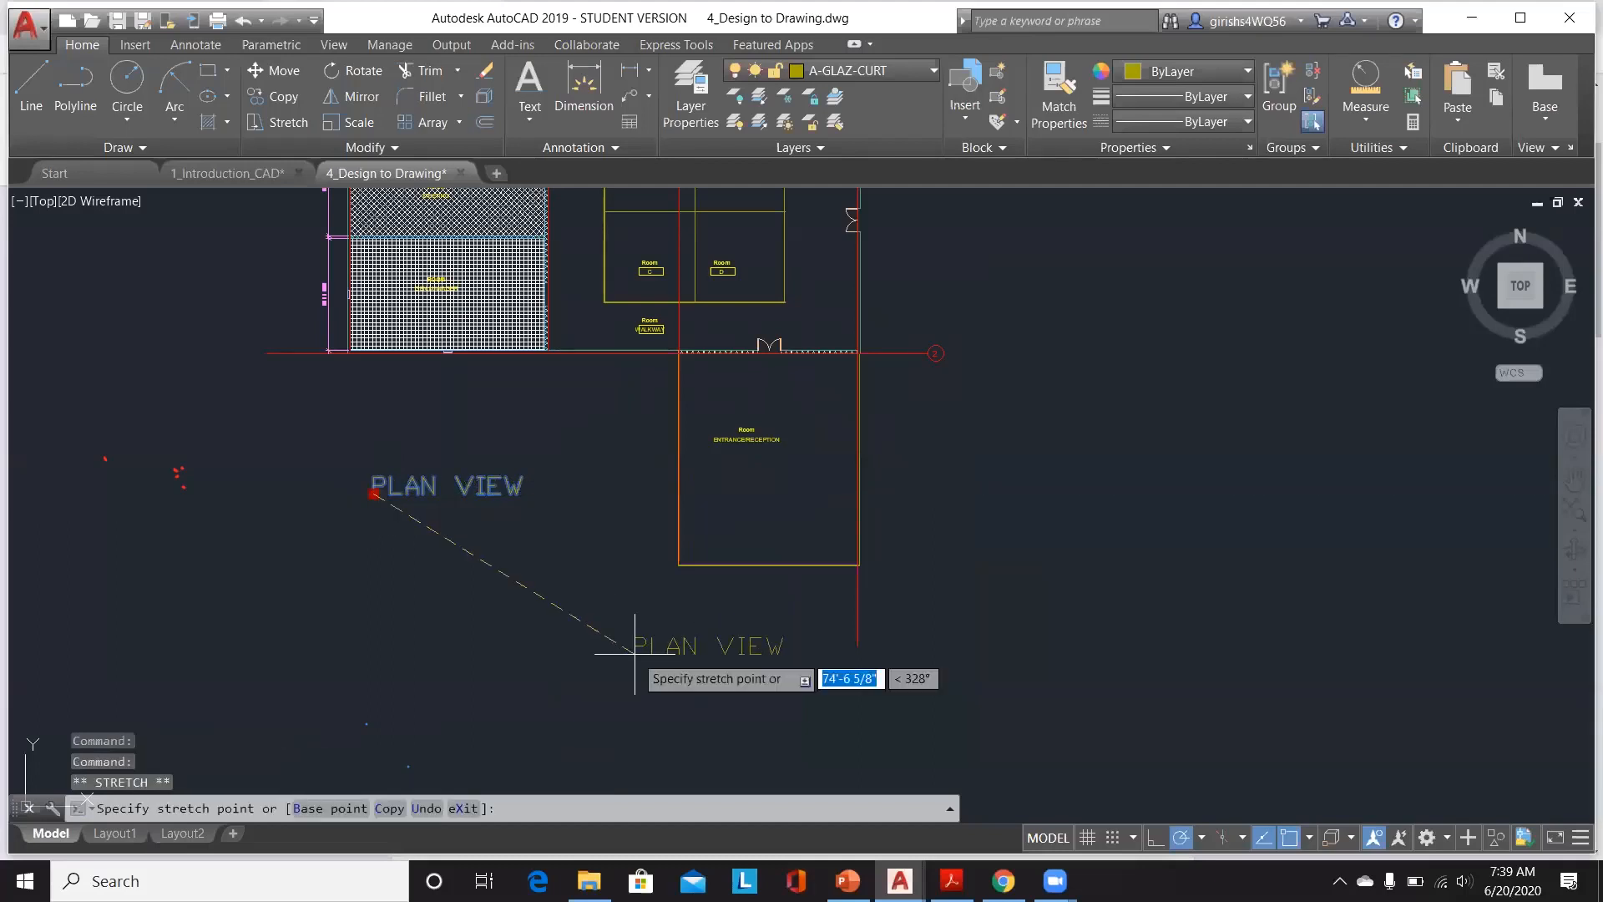
click(635, 653)
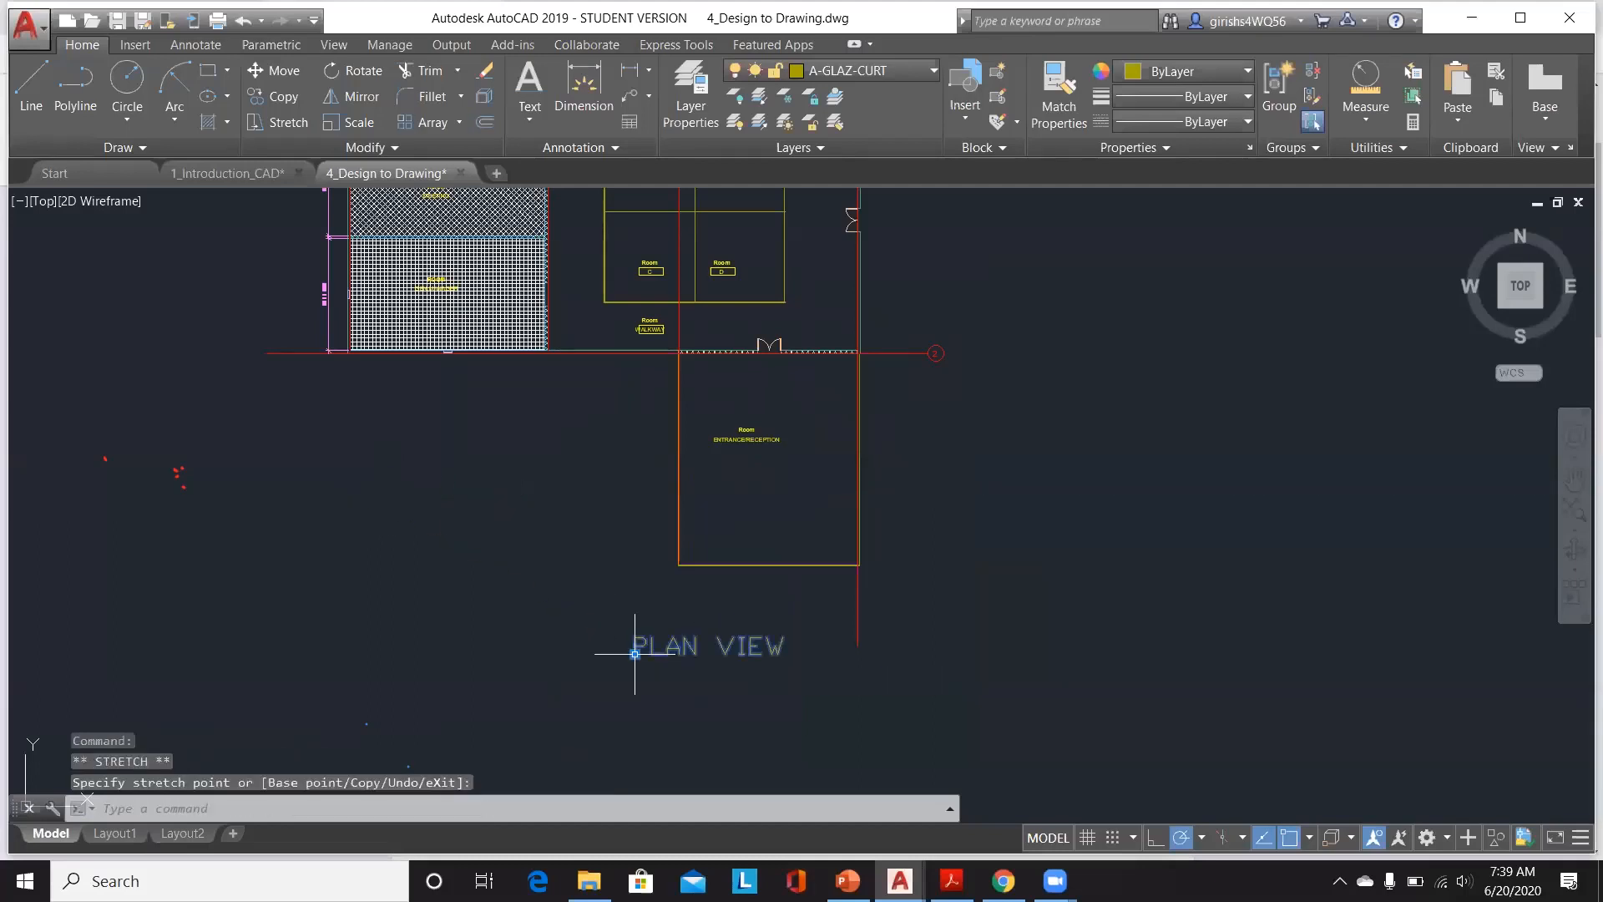
Step: Review the label's placement in Layout2 and examine the entrance door and the other open drawing
click(182, 834)
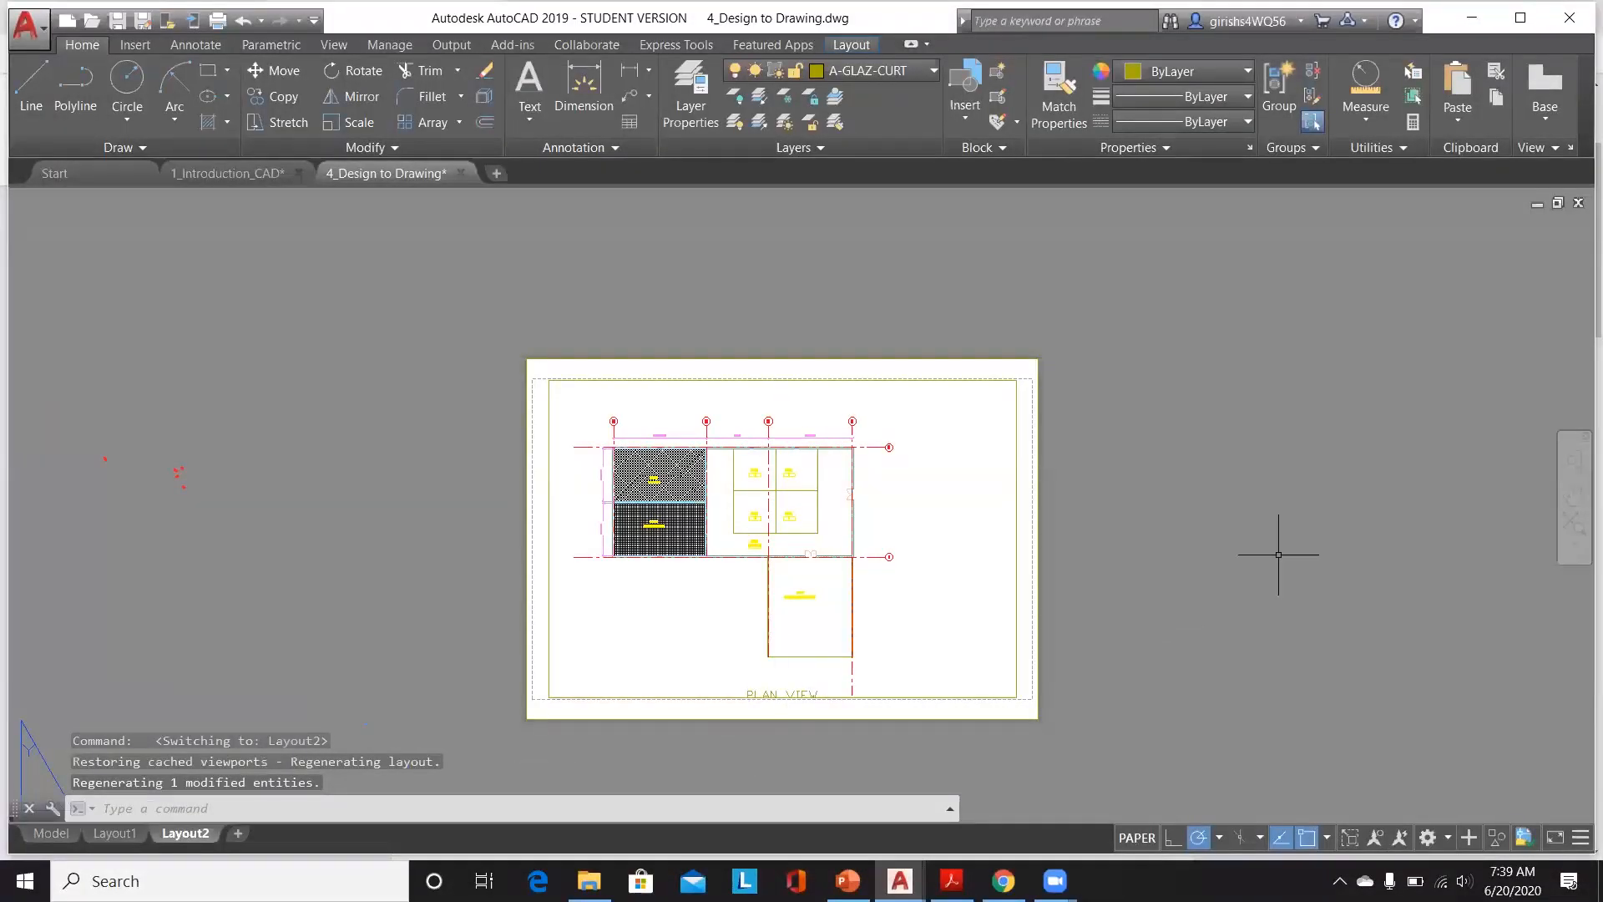
scroll(1278, 554, up, 2)
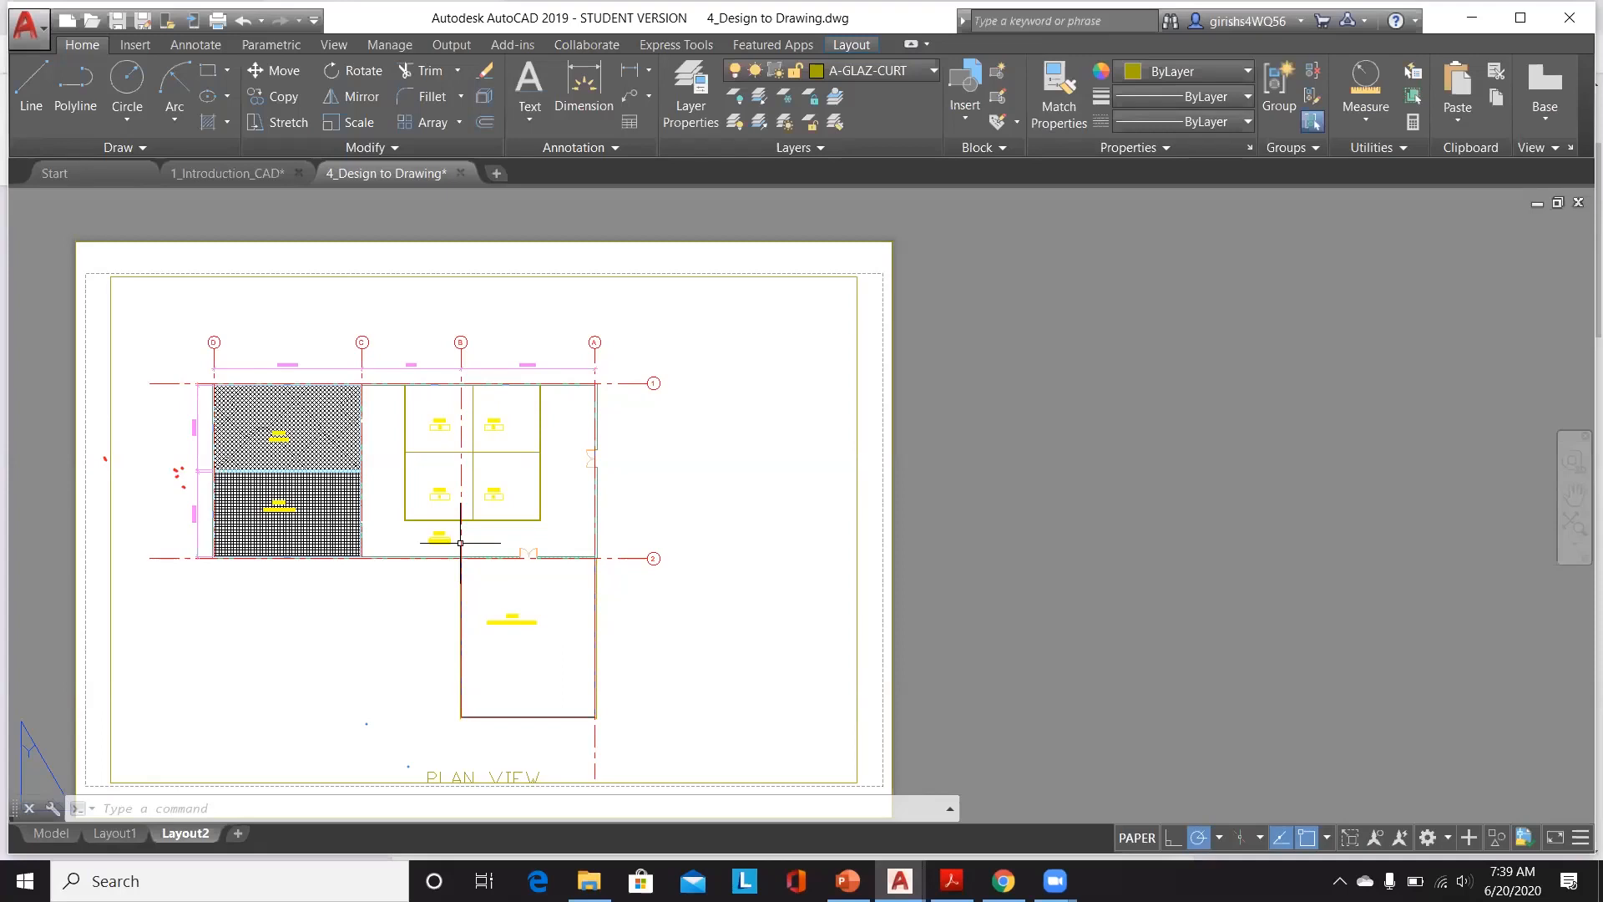
click(65, 834)
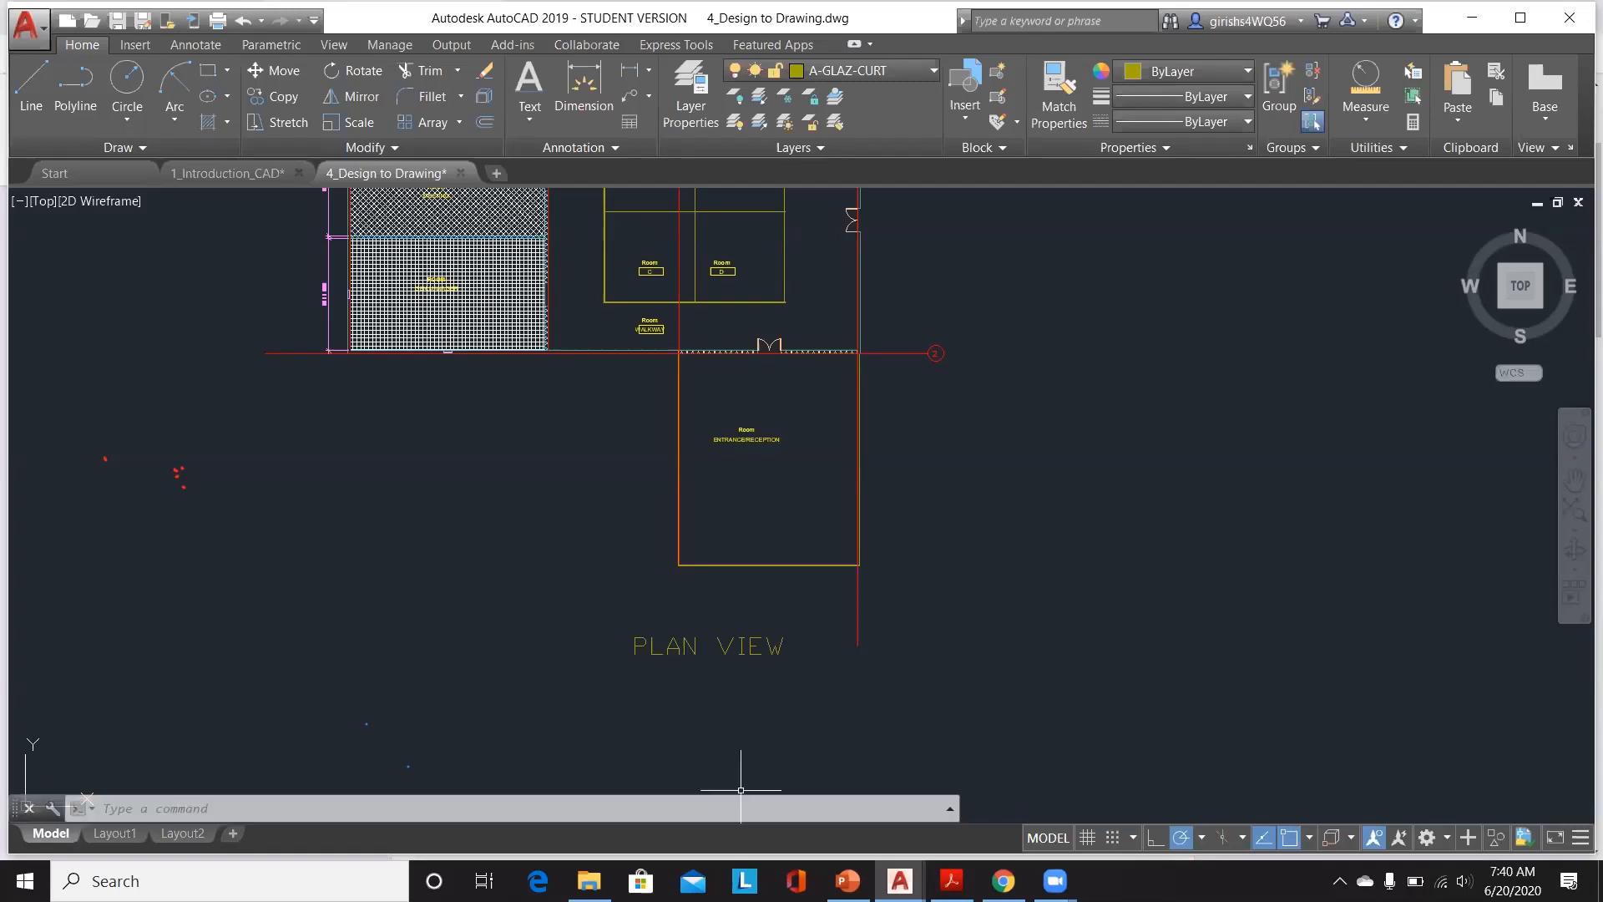
scroll(798, 307, up, 6)
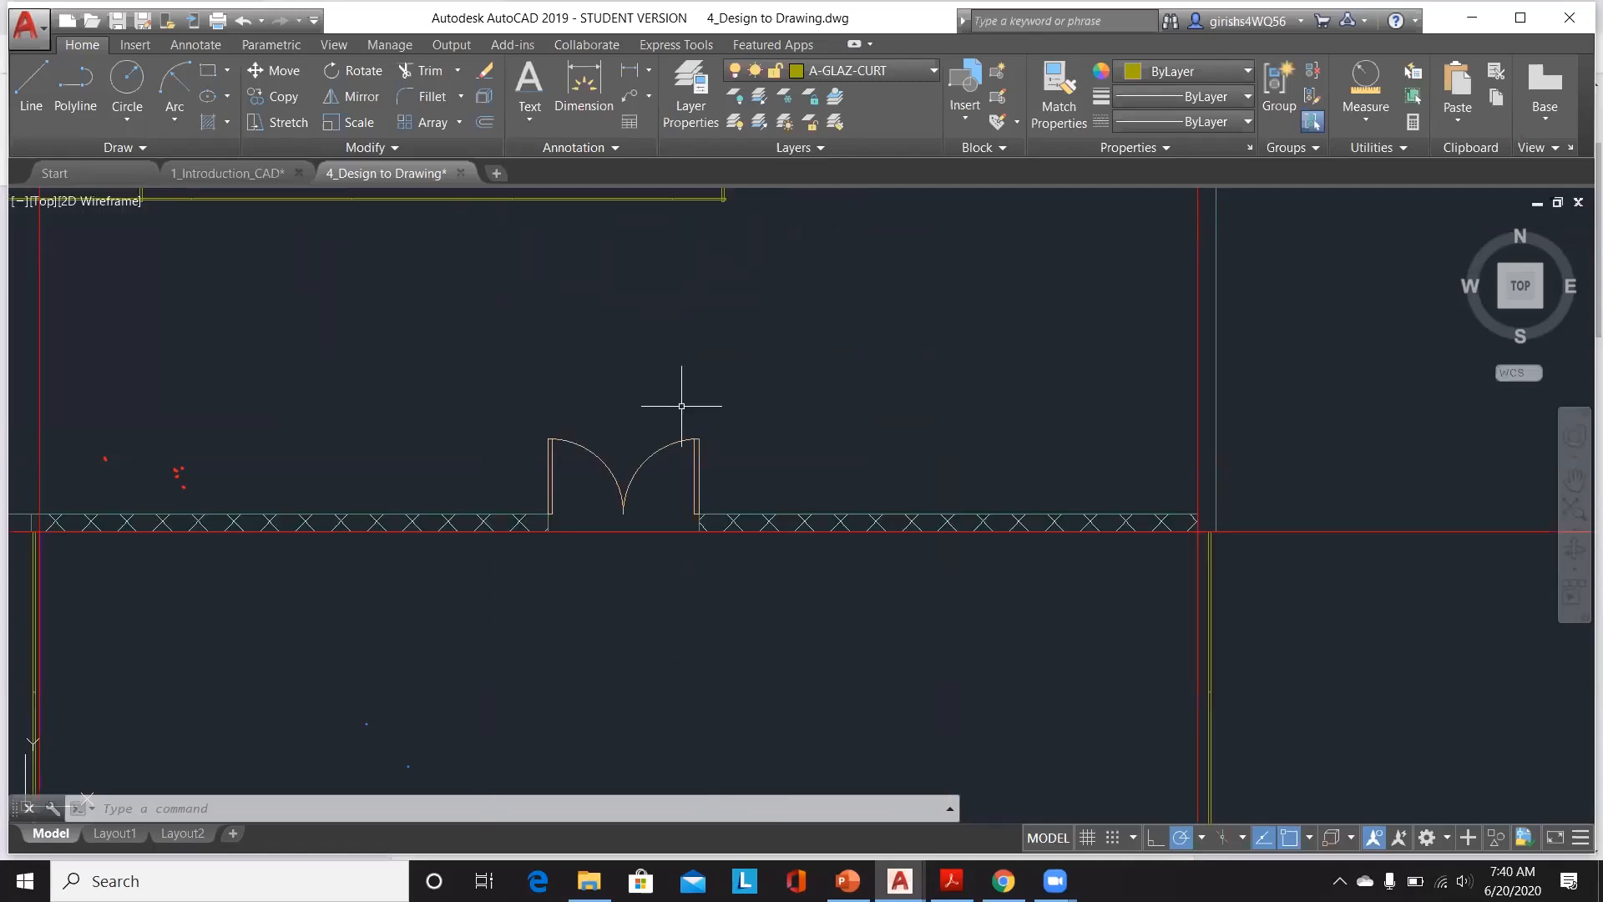
click(599, 454)
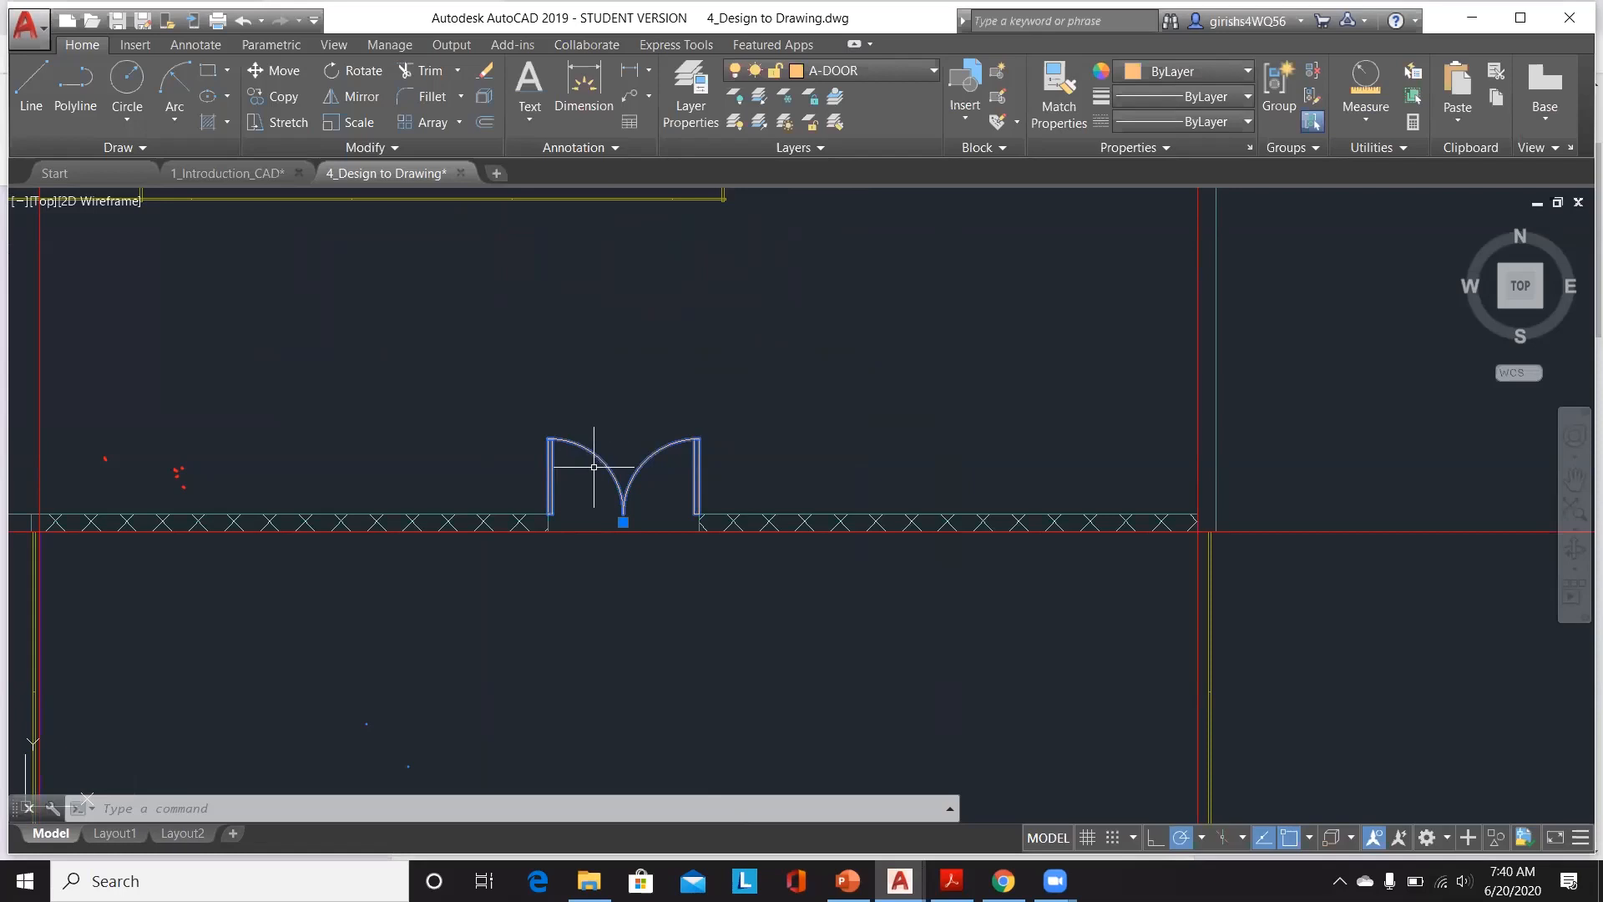
scroll(619, 439, down, 4)
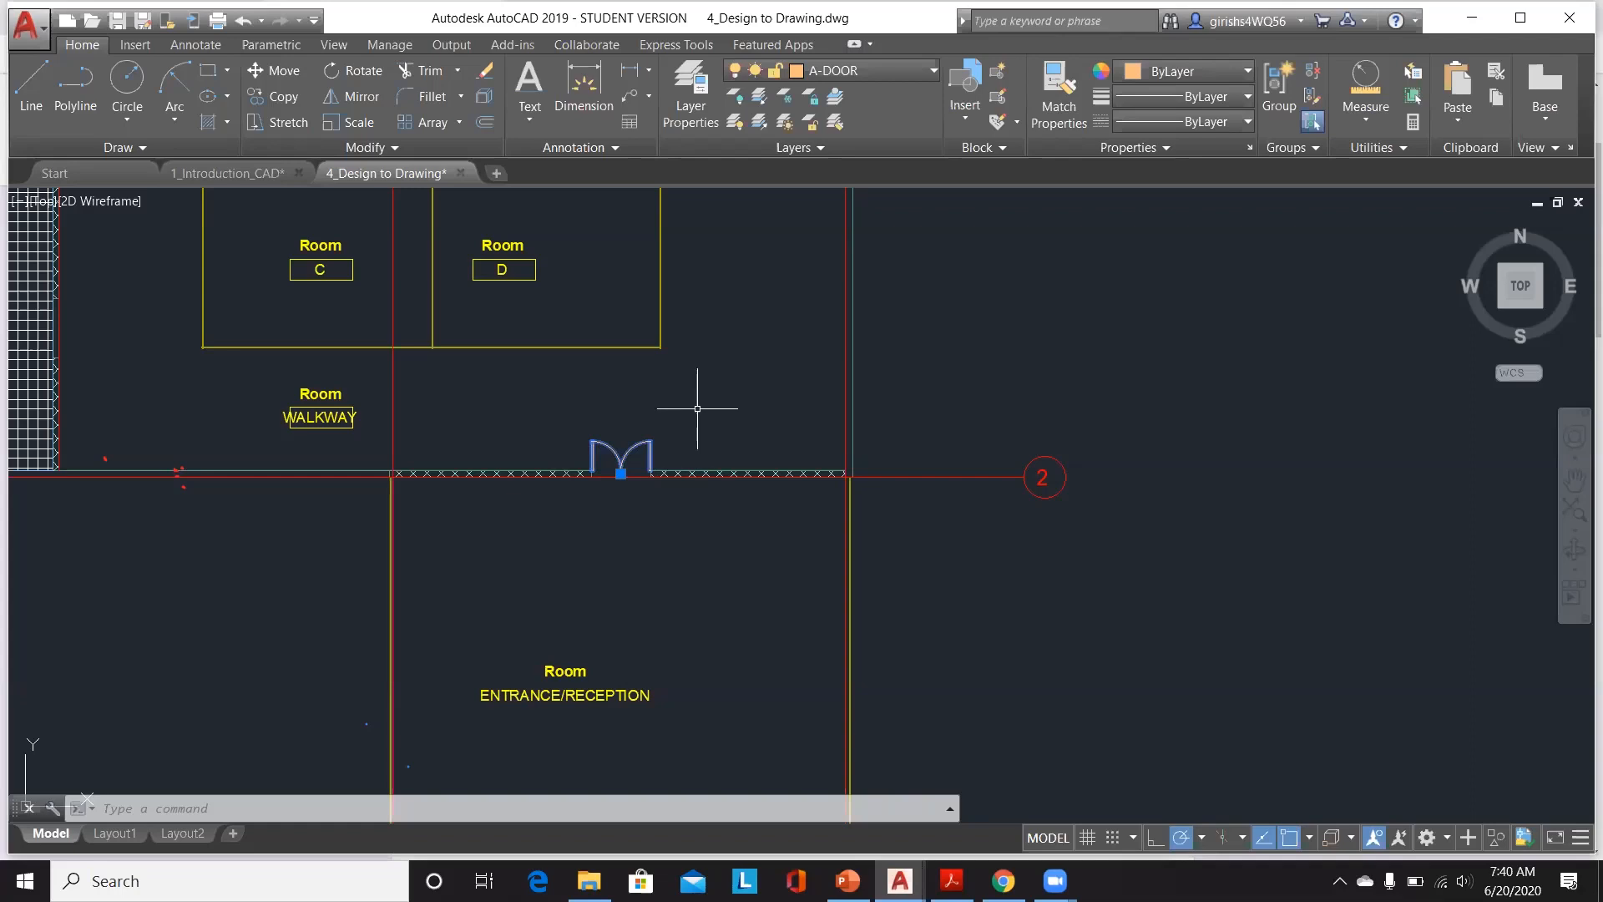
click(234, 176)
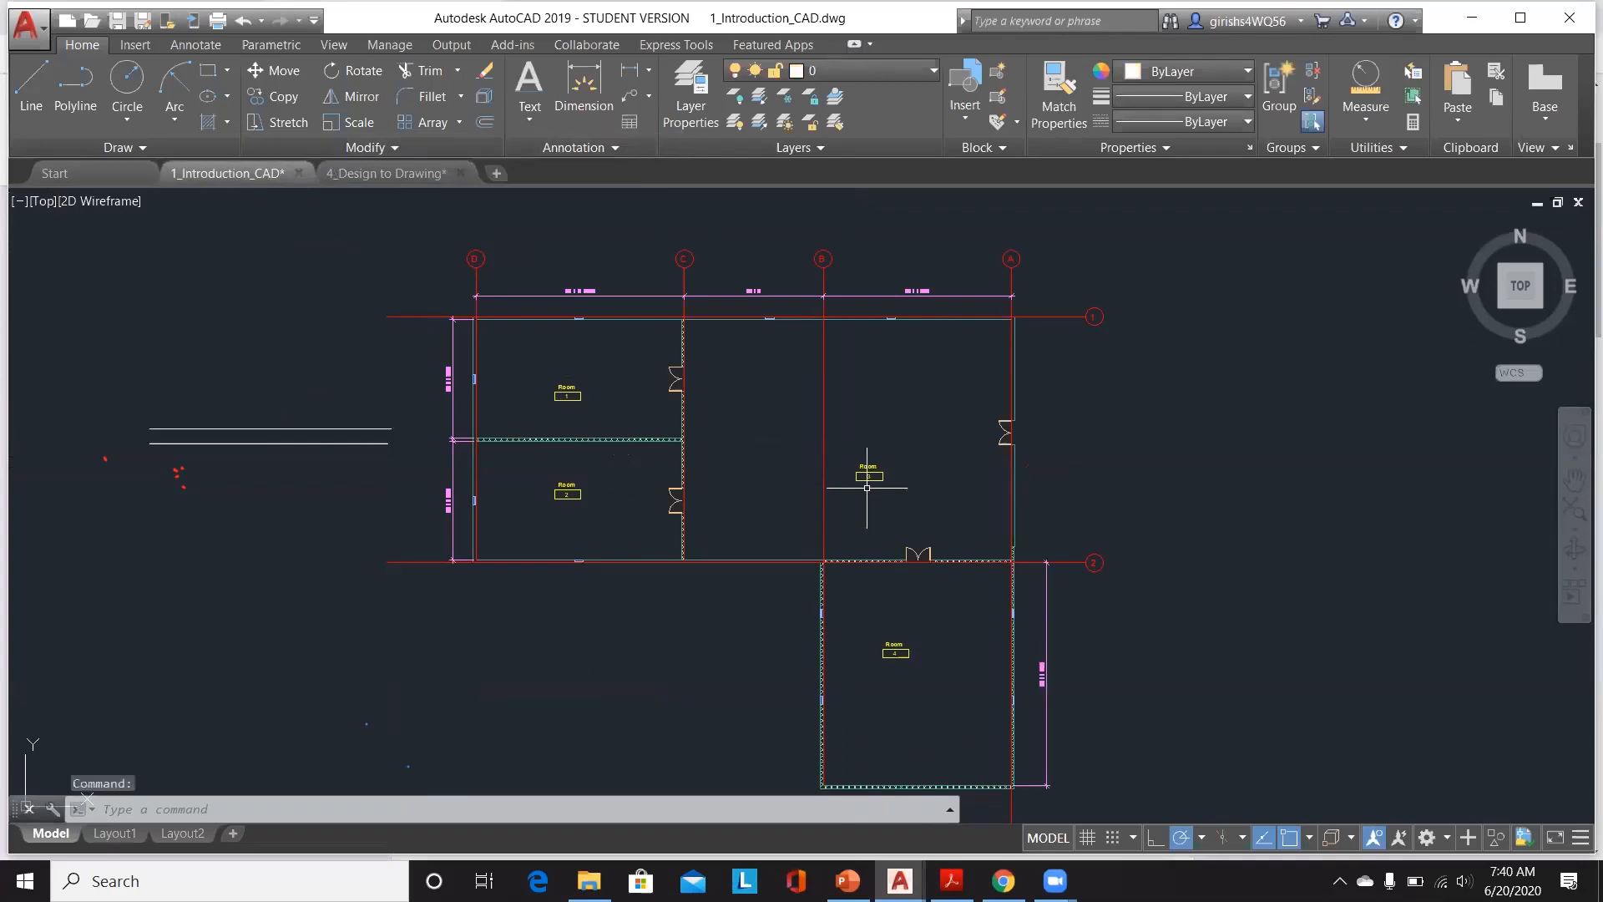
click(387, 176)
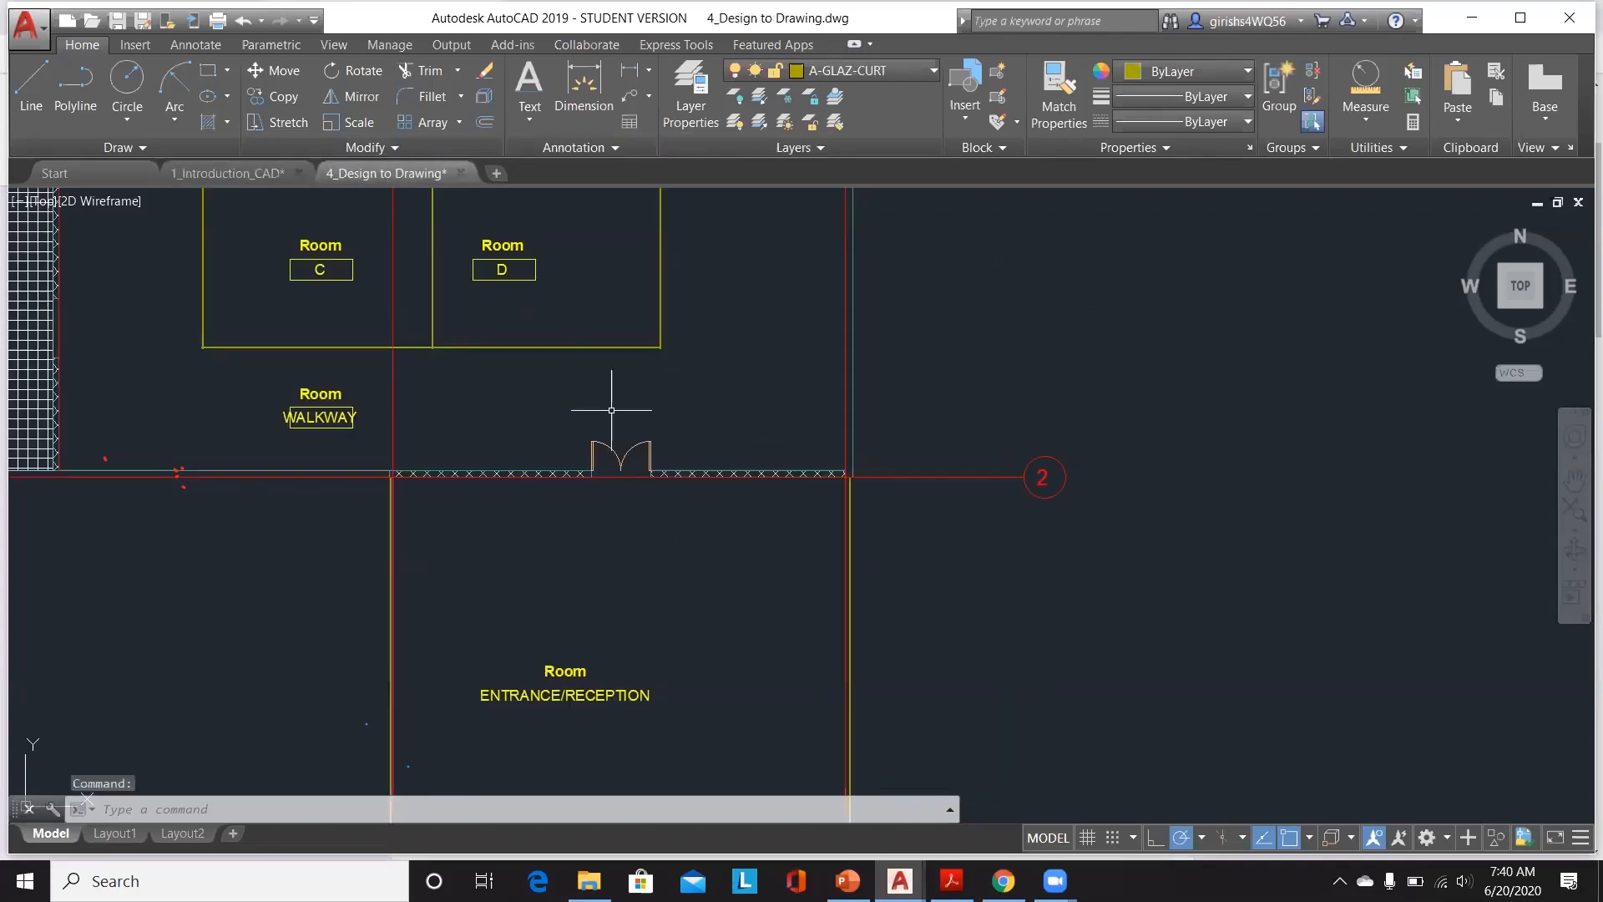
Step: Review the floor plan and the PLAN VIEW label in model space
scroll(612, 410, down, 2)
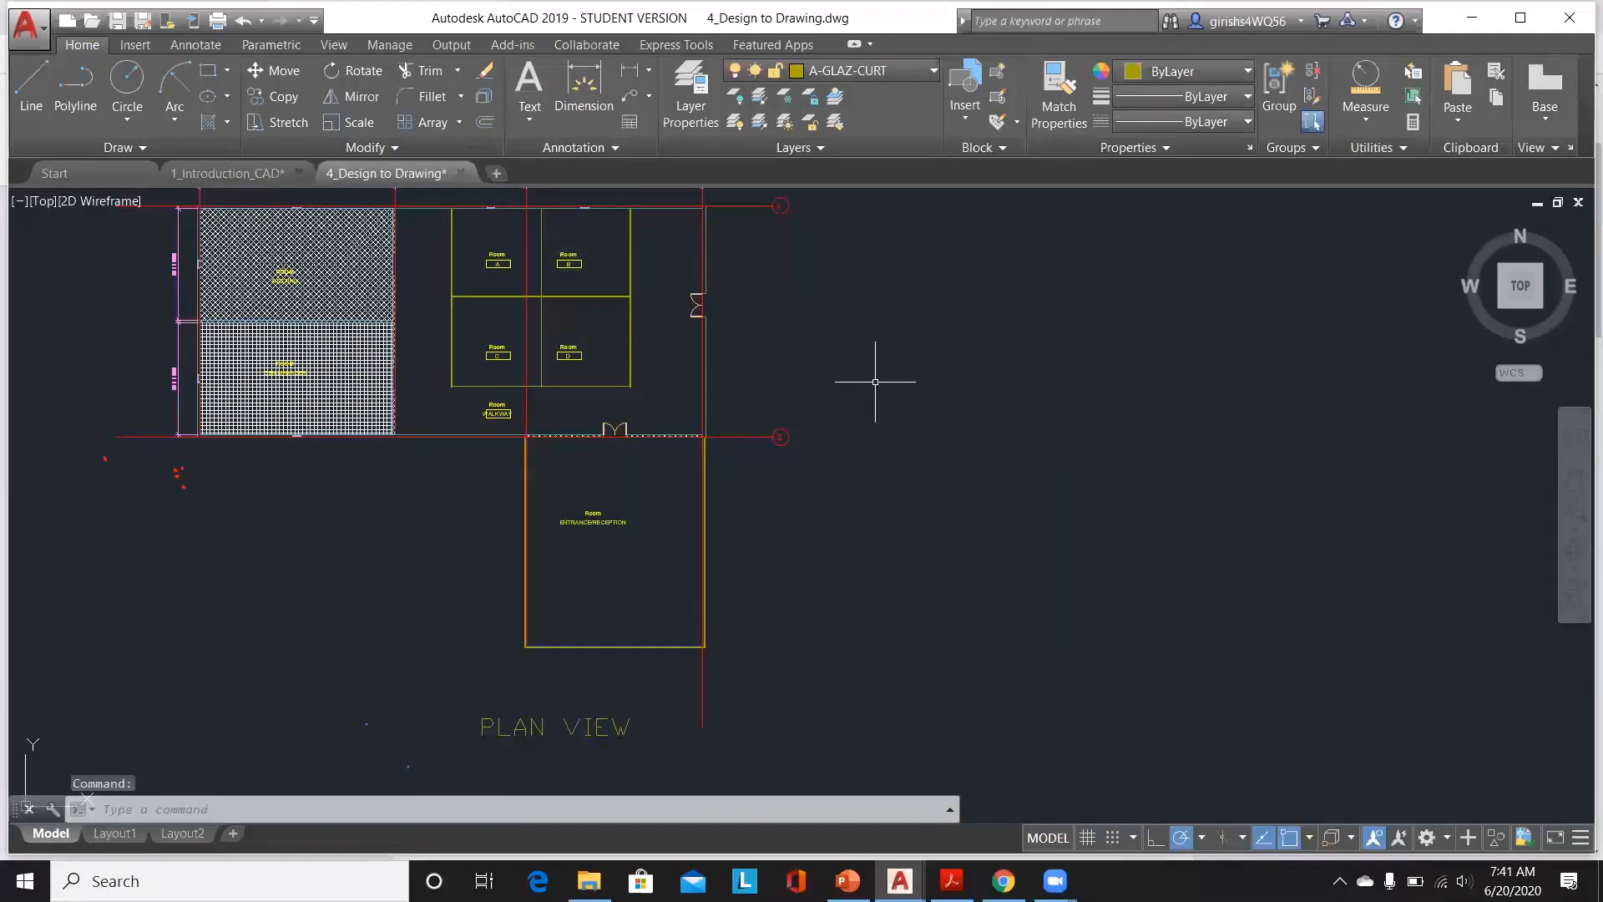
middle_click(875, 382)
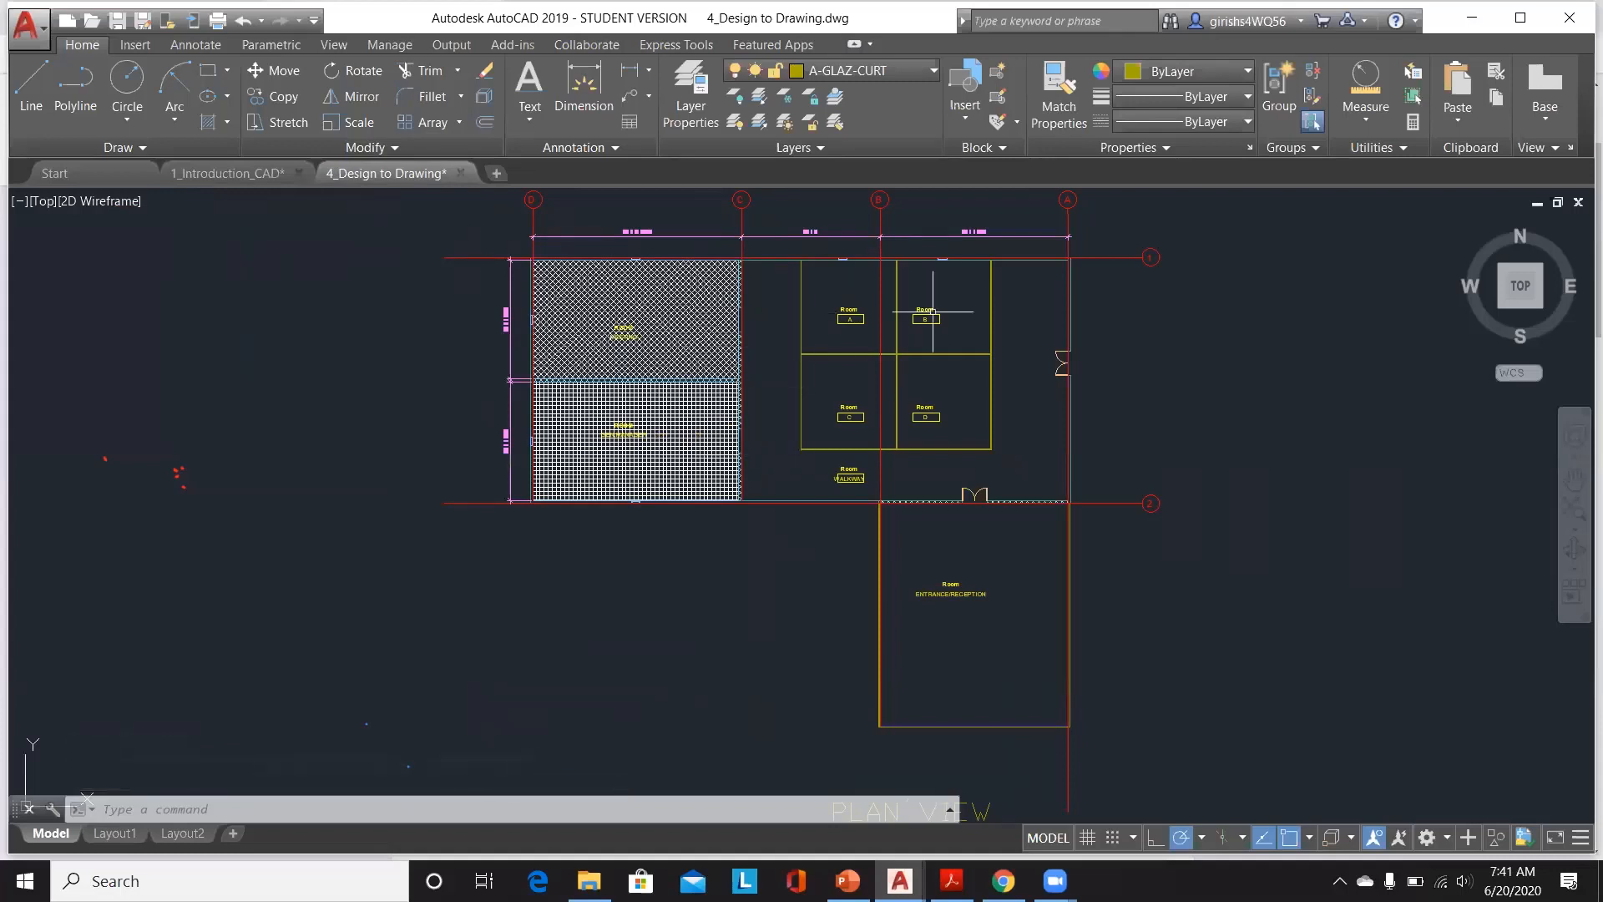
scroll(994, 307, up, 3)
scroll(993, 307, down, 3)
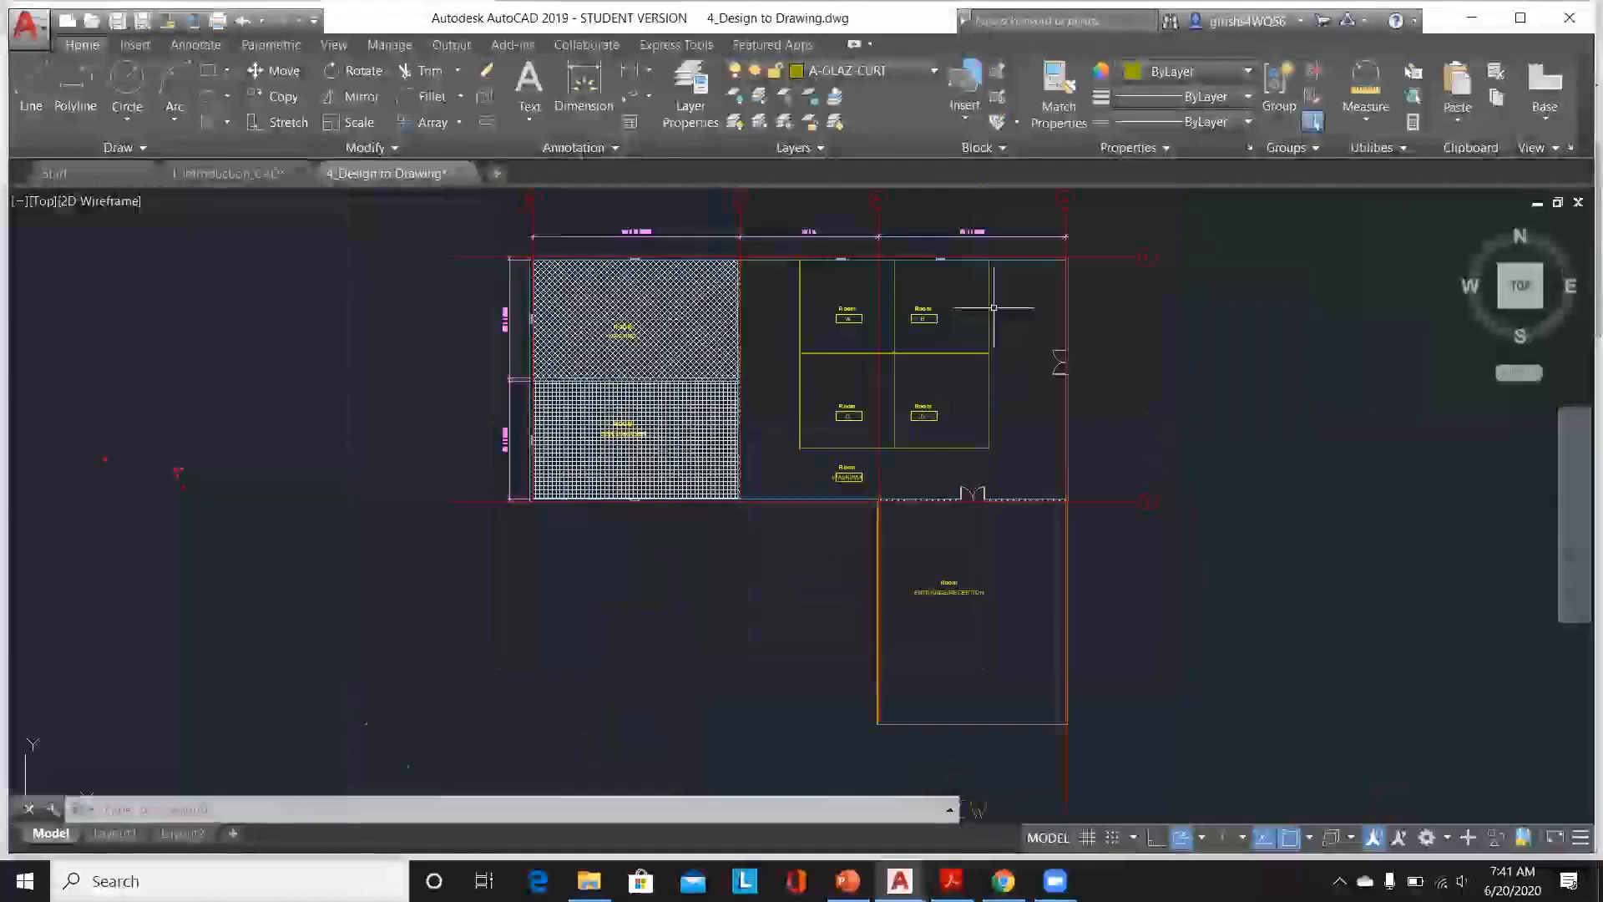
scroll(1063, 598, up, 6)
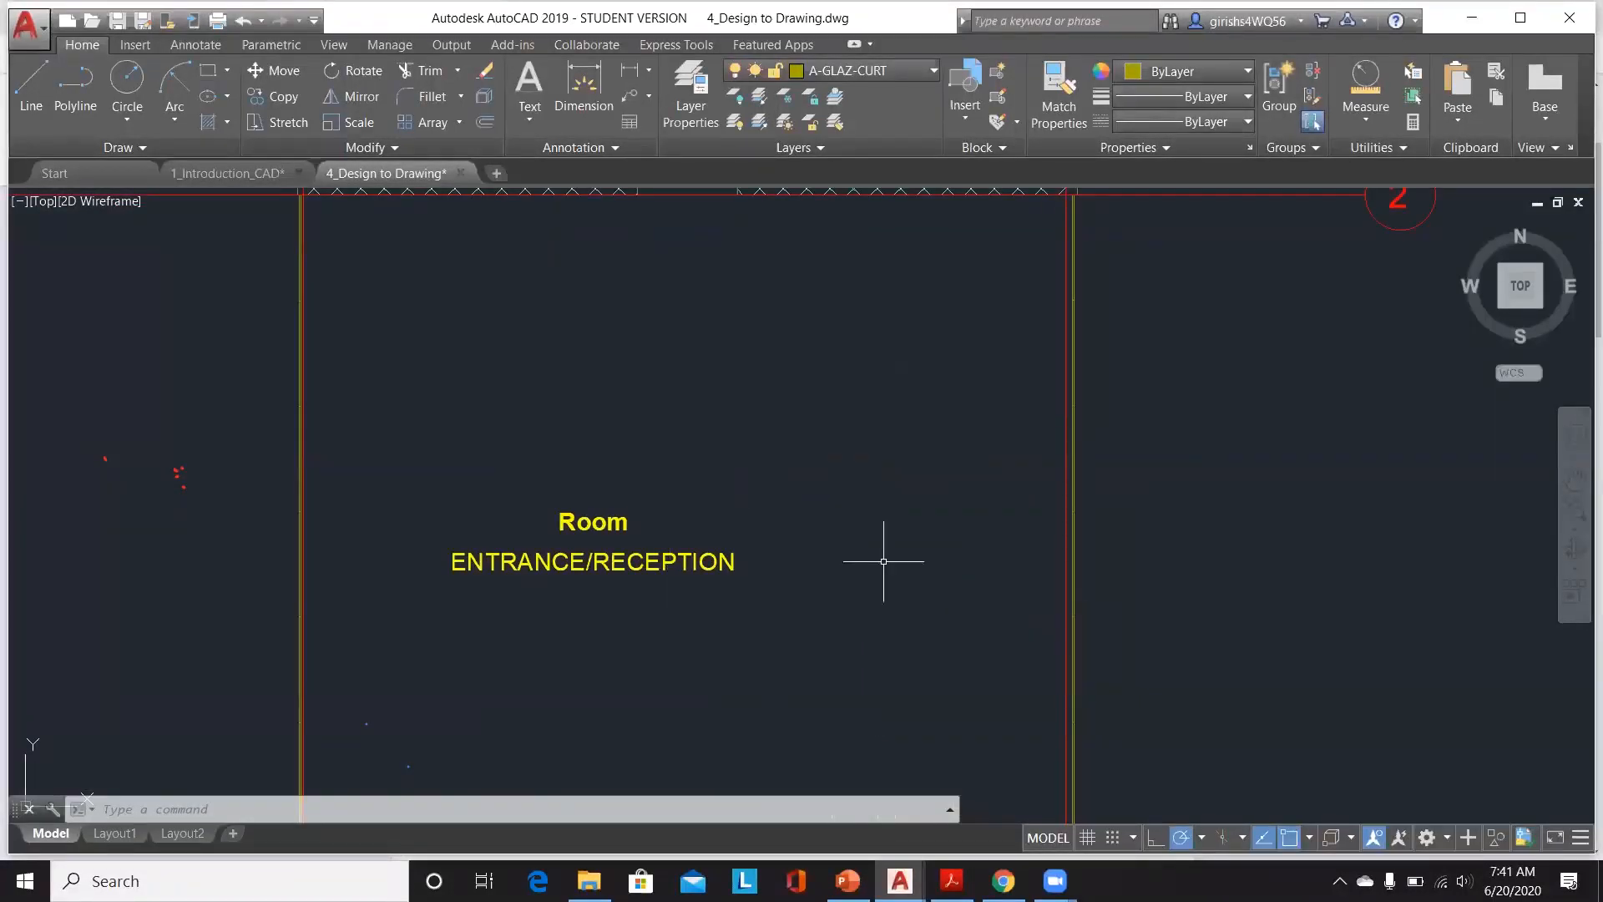
scroll(886, 552, down, 4)
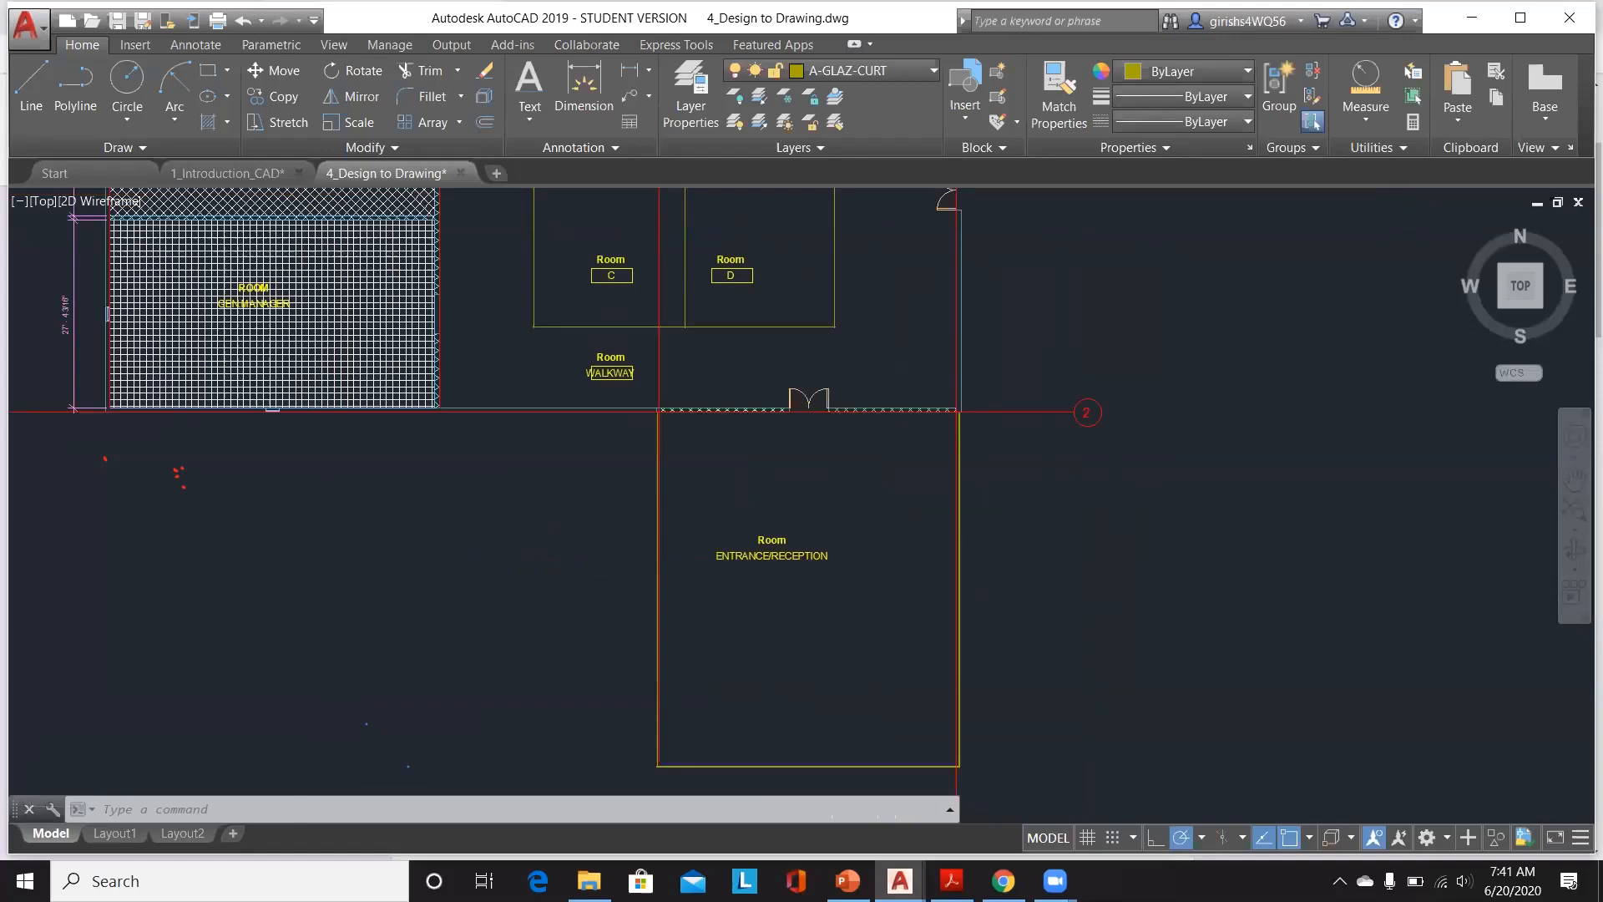
scroll(1108, 486, down, 2)
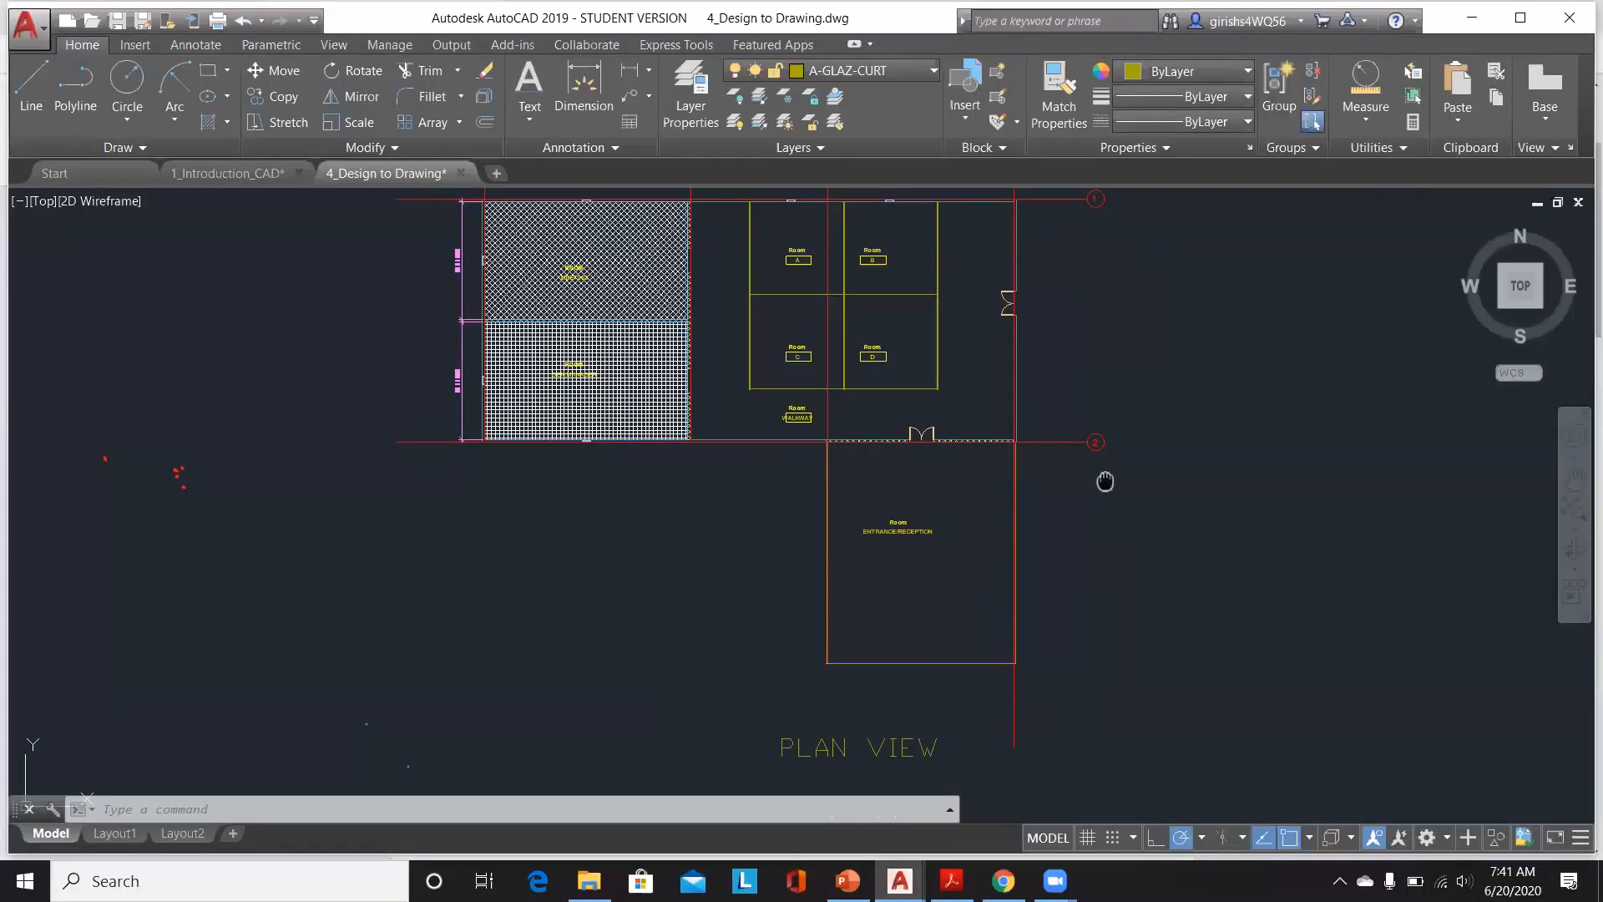
middle_drag(1106, 480, 1100, 586)
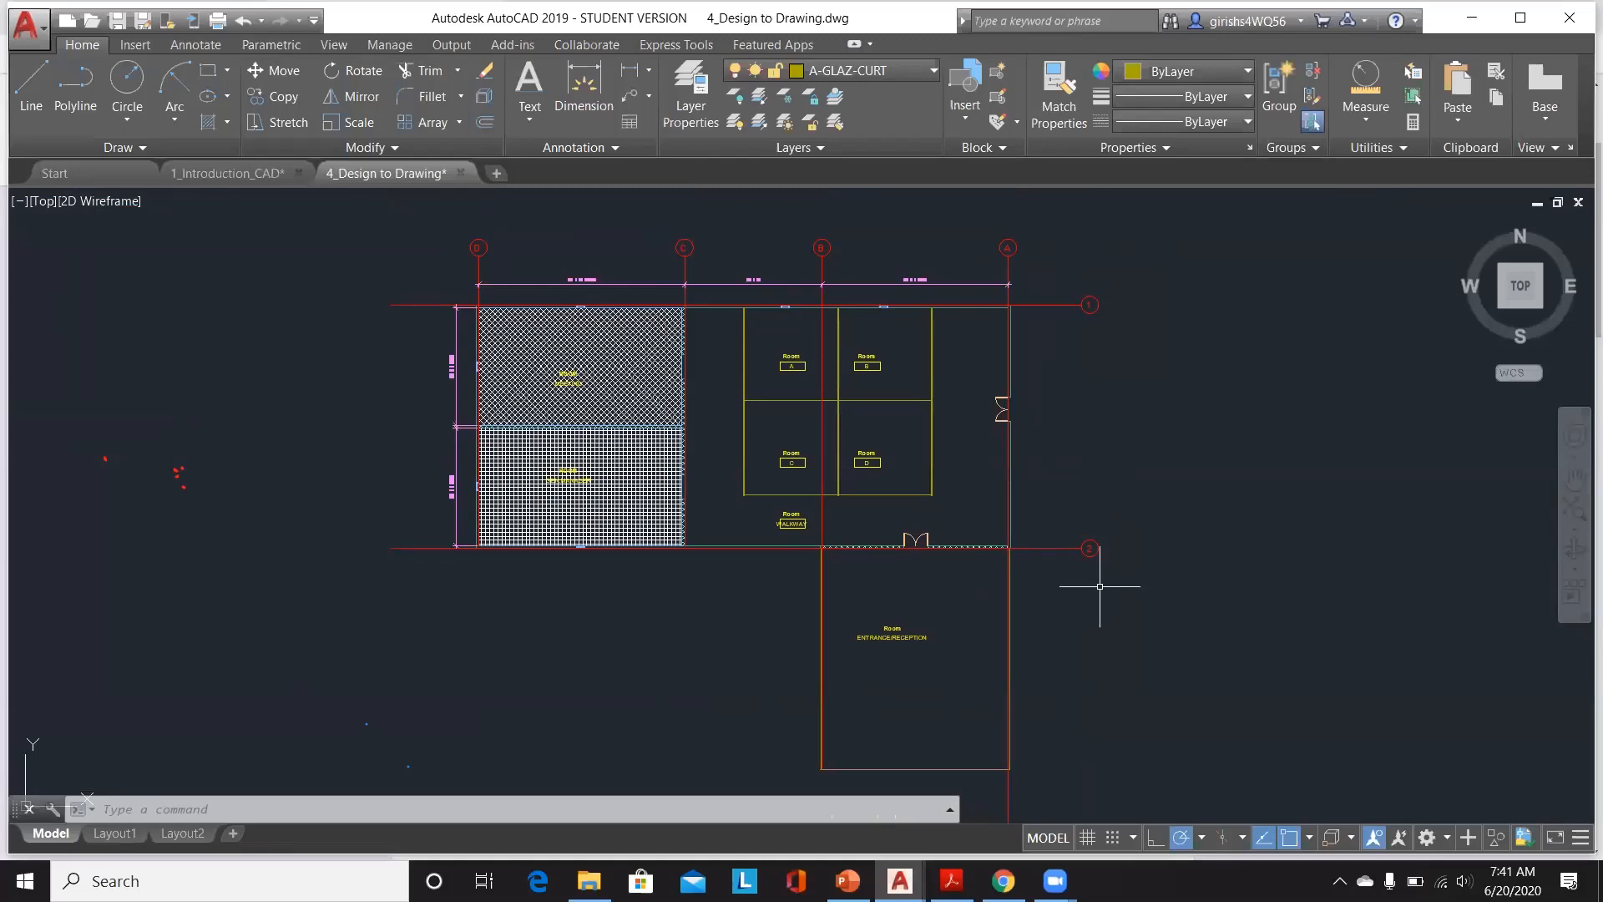
Step: Compare the Layout2 sheet and its viewport with the plan in model space
click(184, 834)
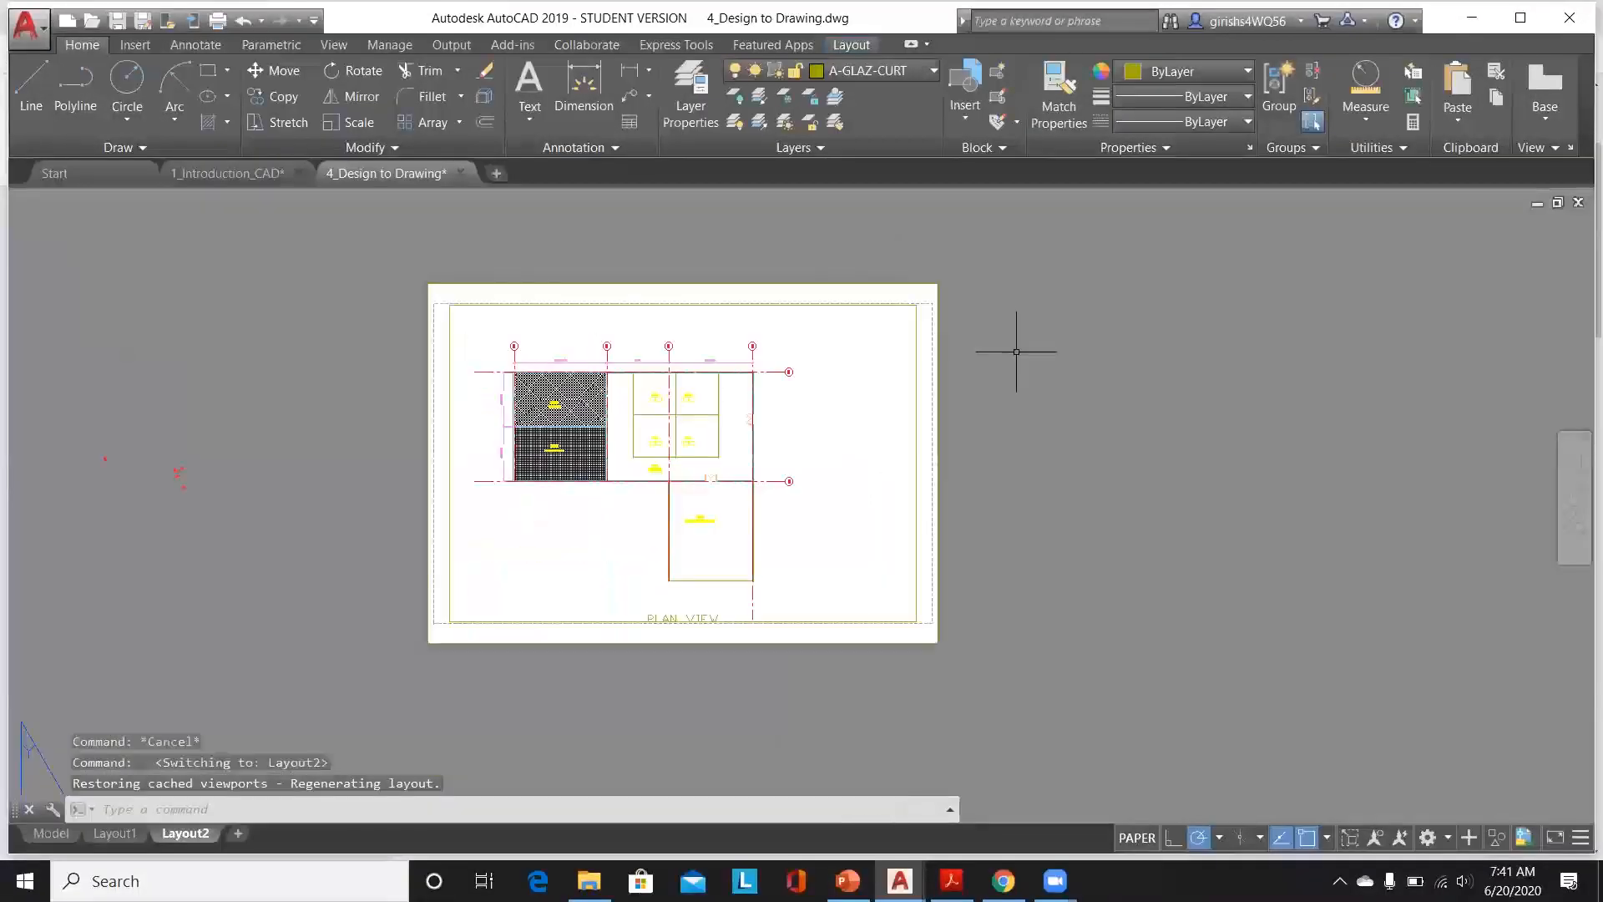
scroll(693, 551, up, 2)
scroll(590, 530, down, 2)
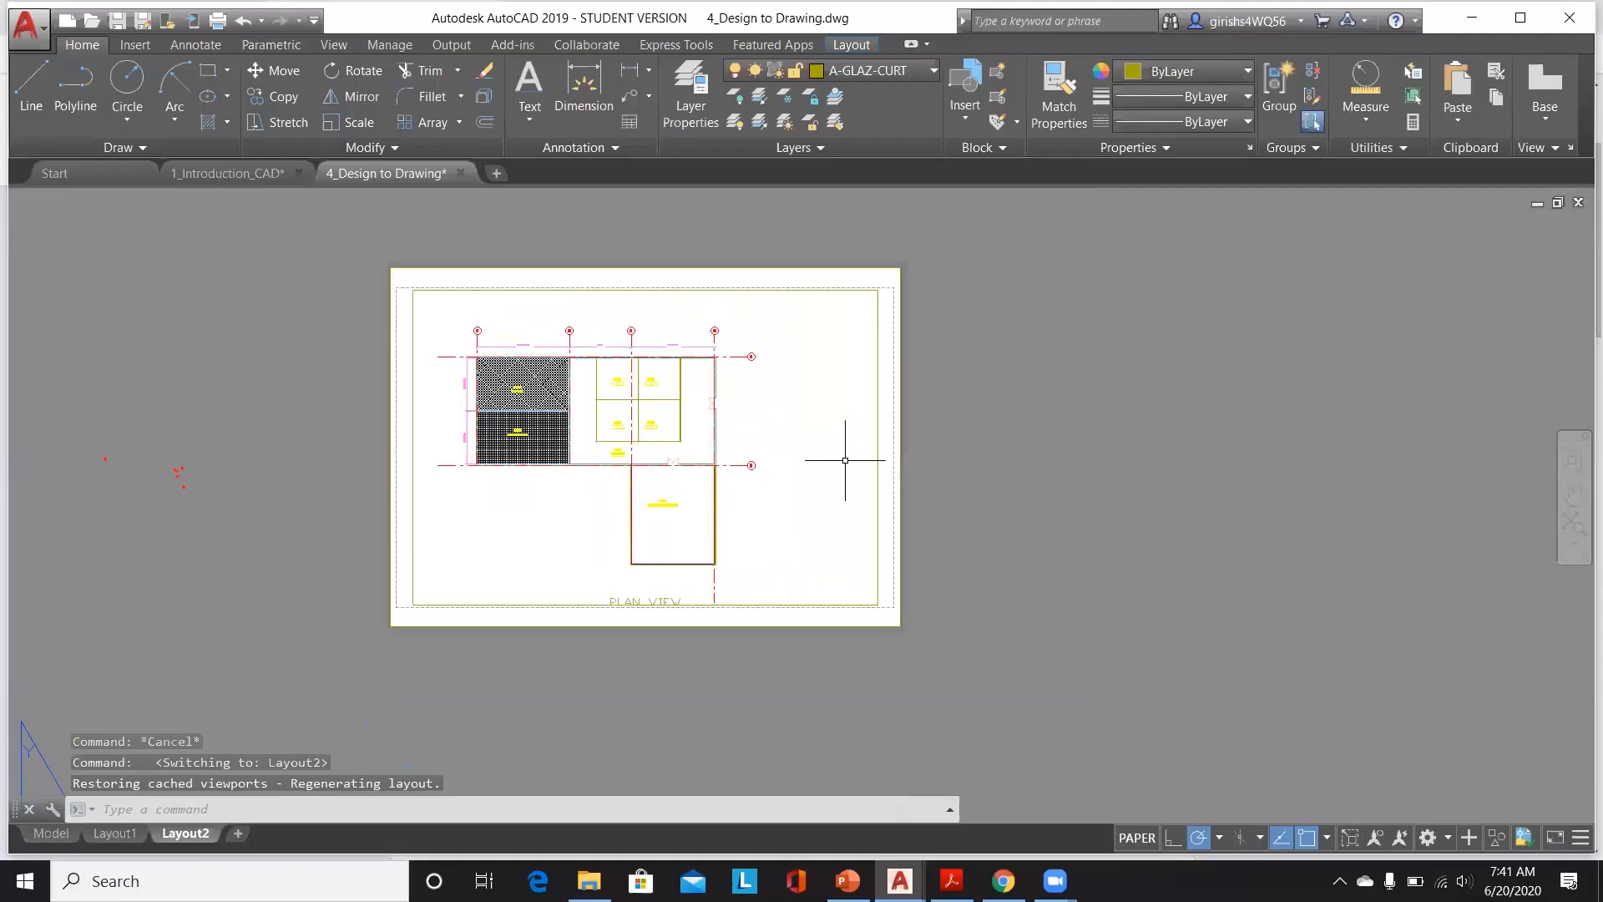
scroll(922, 334, up, 4)
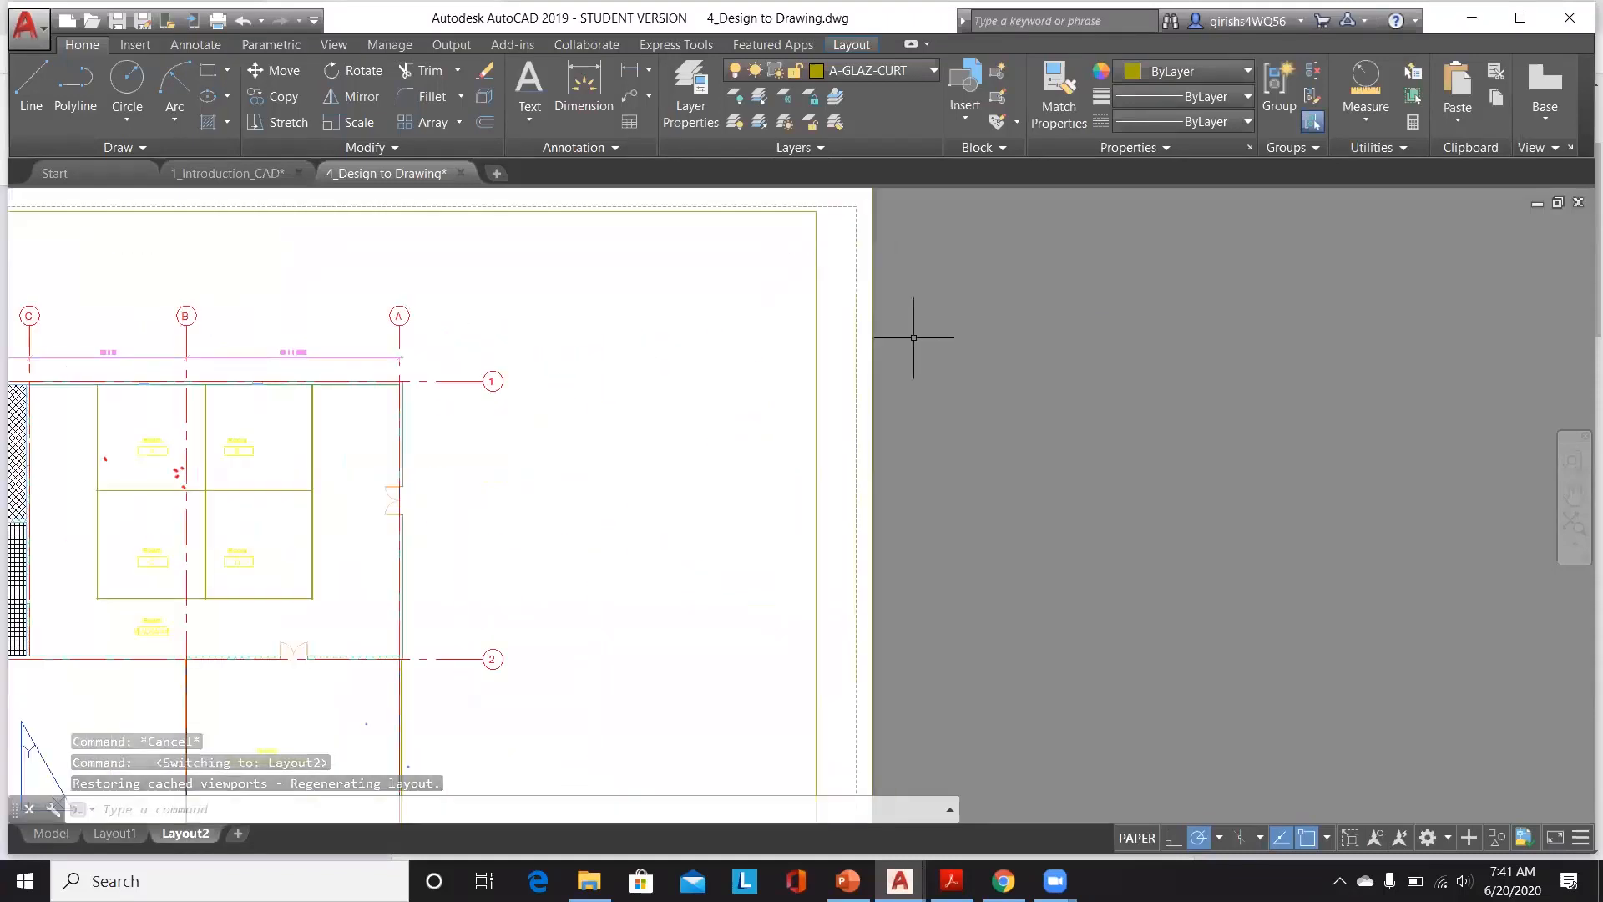
click(816, 351)
scroll(888, 347, down, 2)
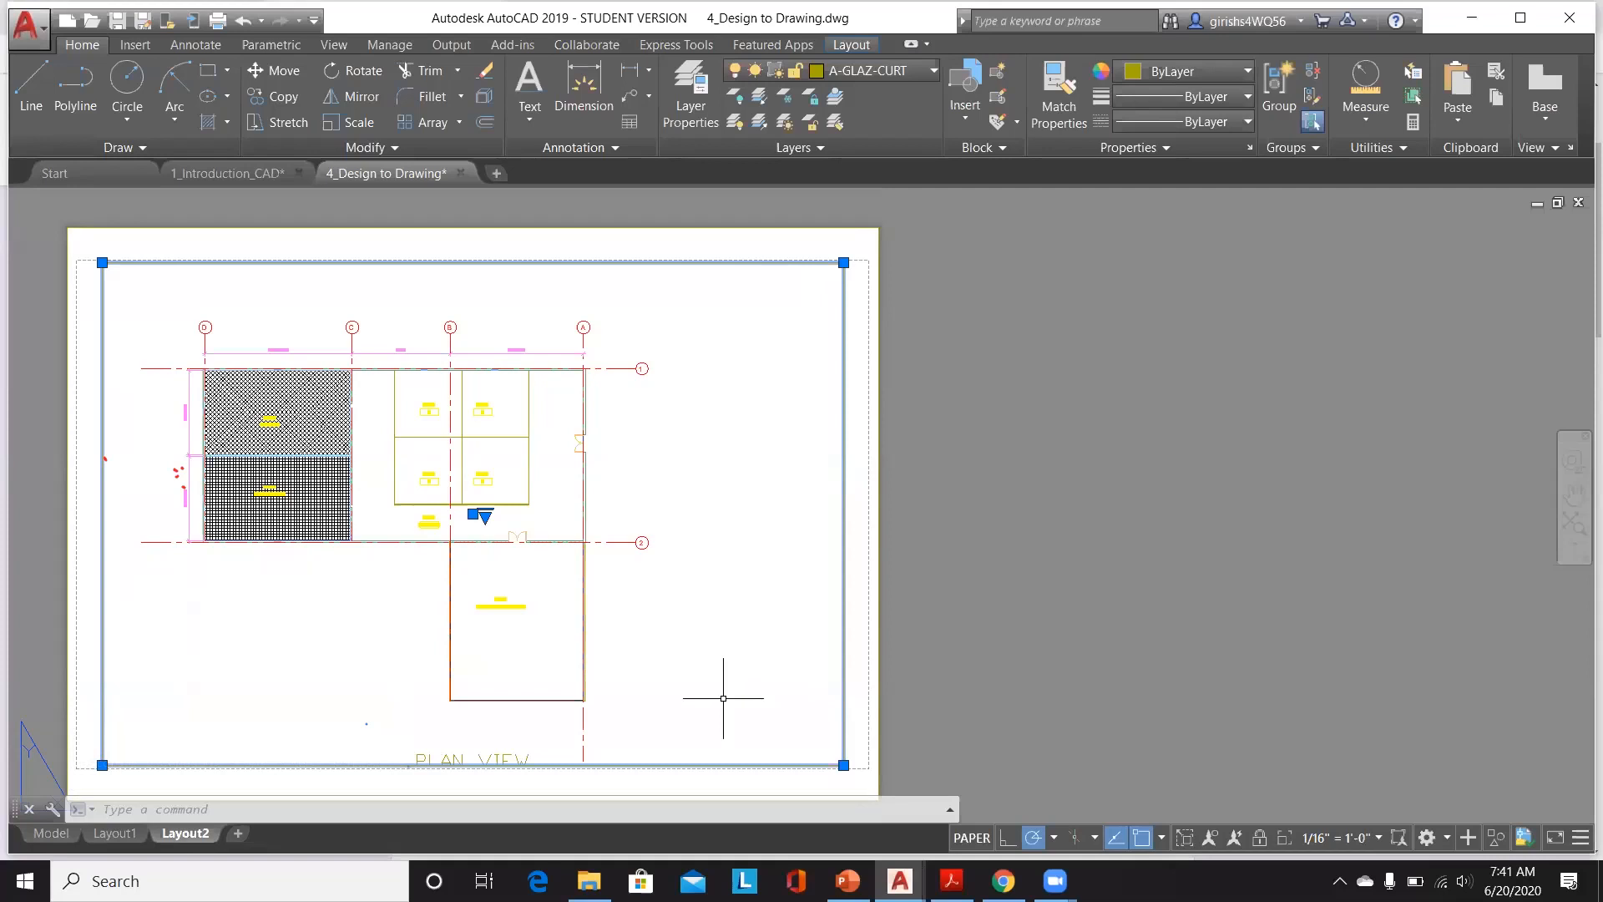
click(51, 833)
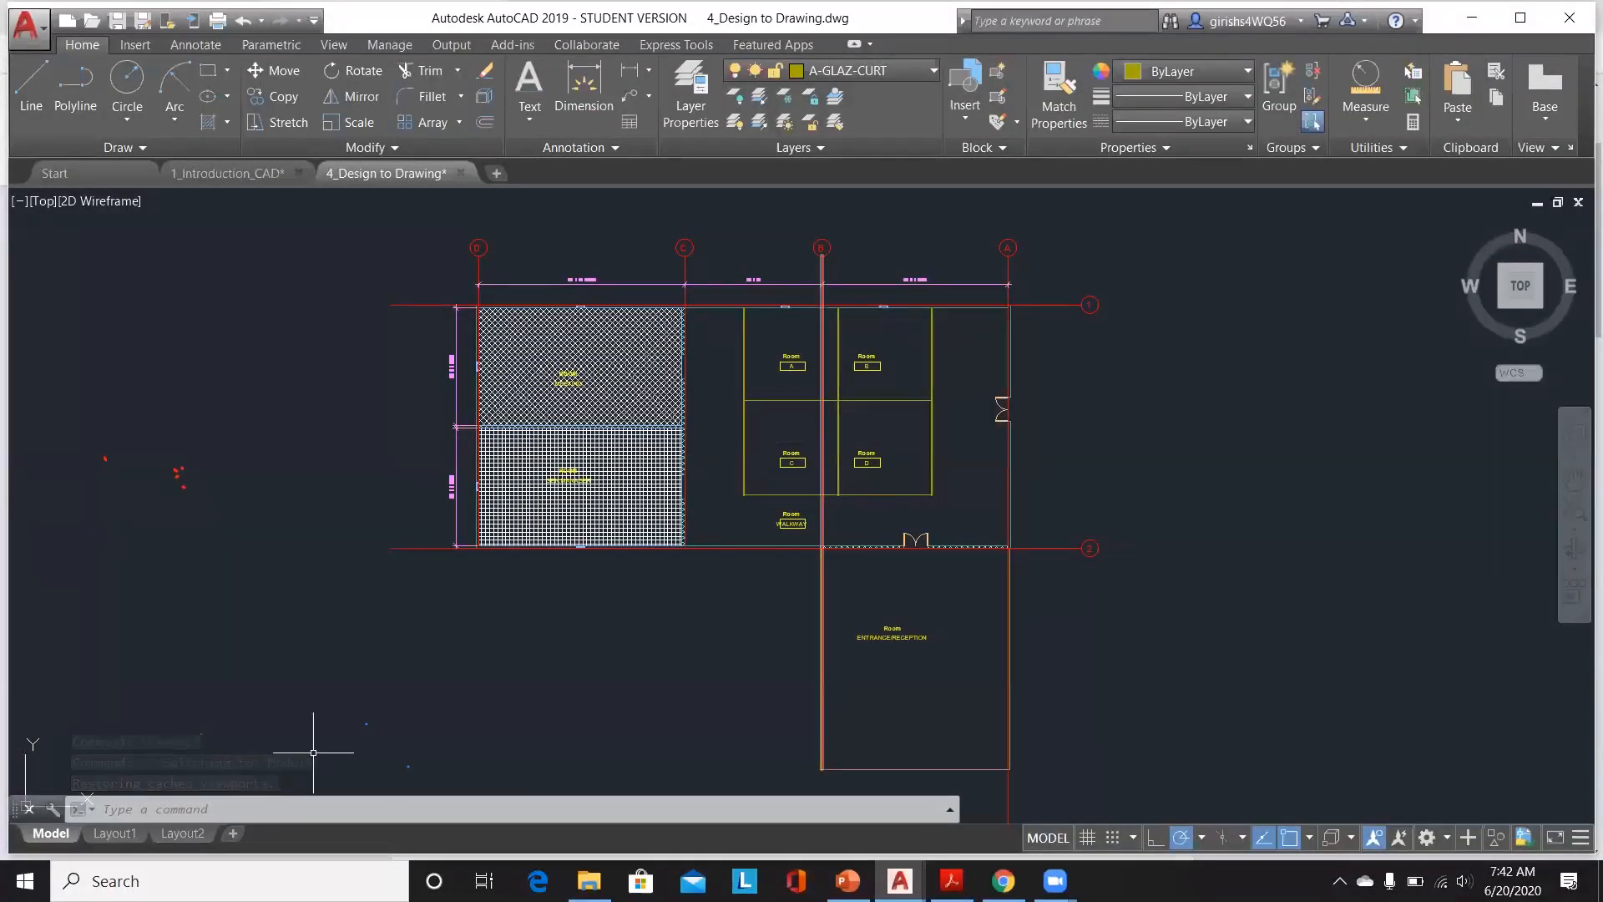
click(186, 833)
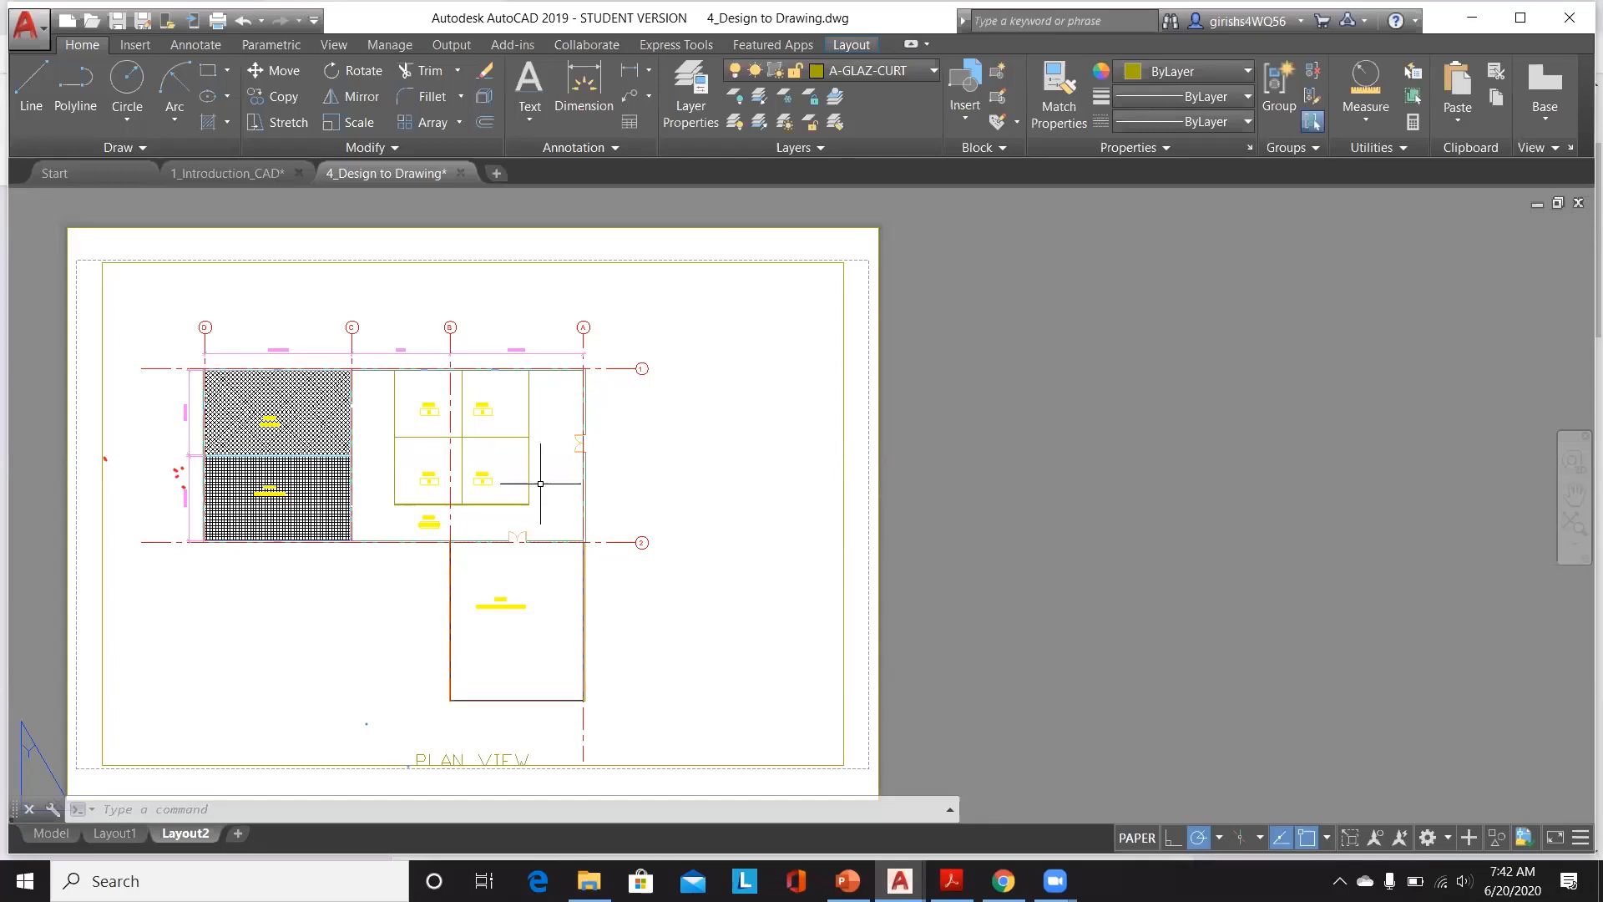
click(28, 27)
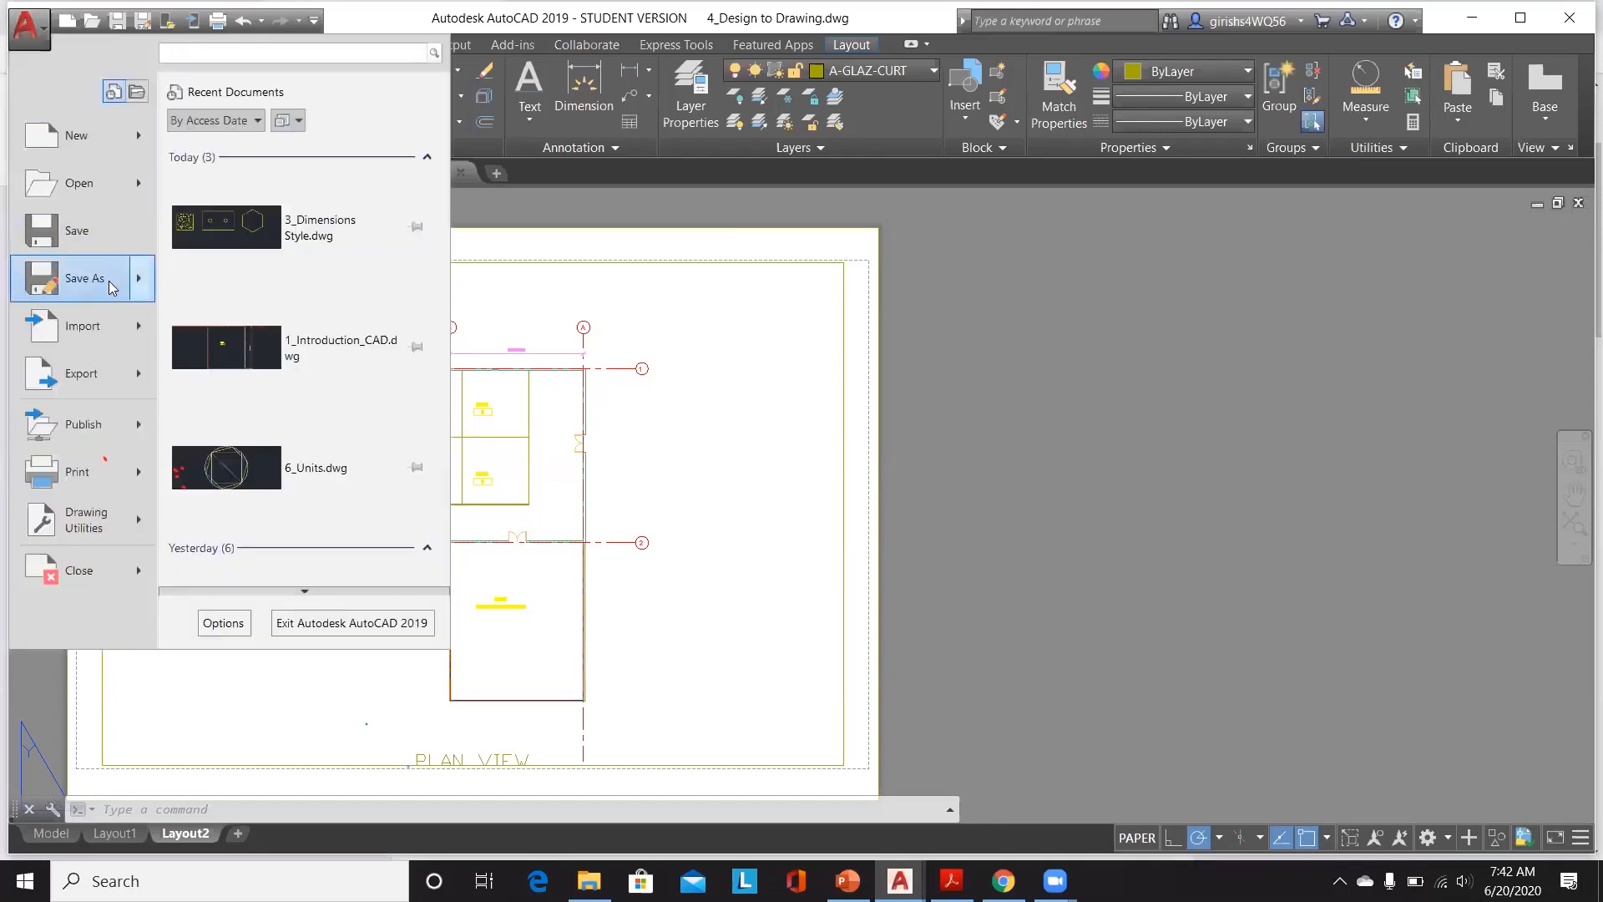
mouse_move(149, 277)
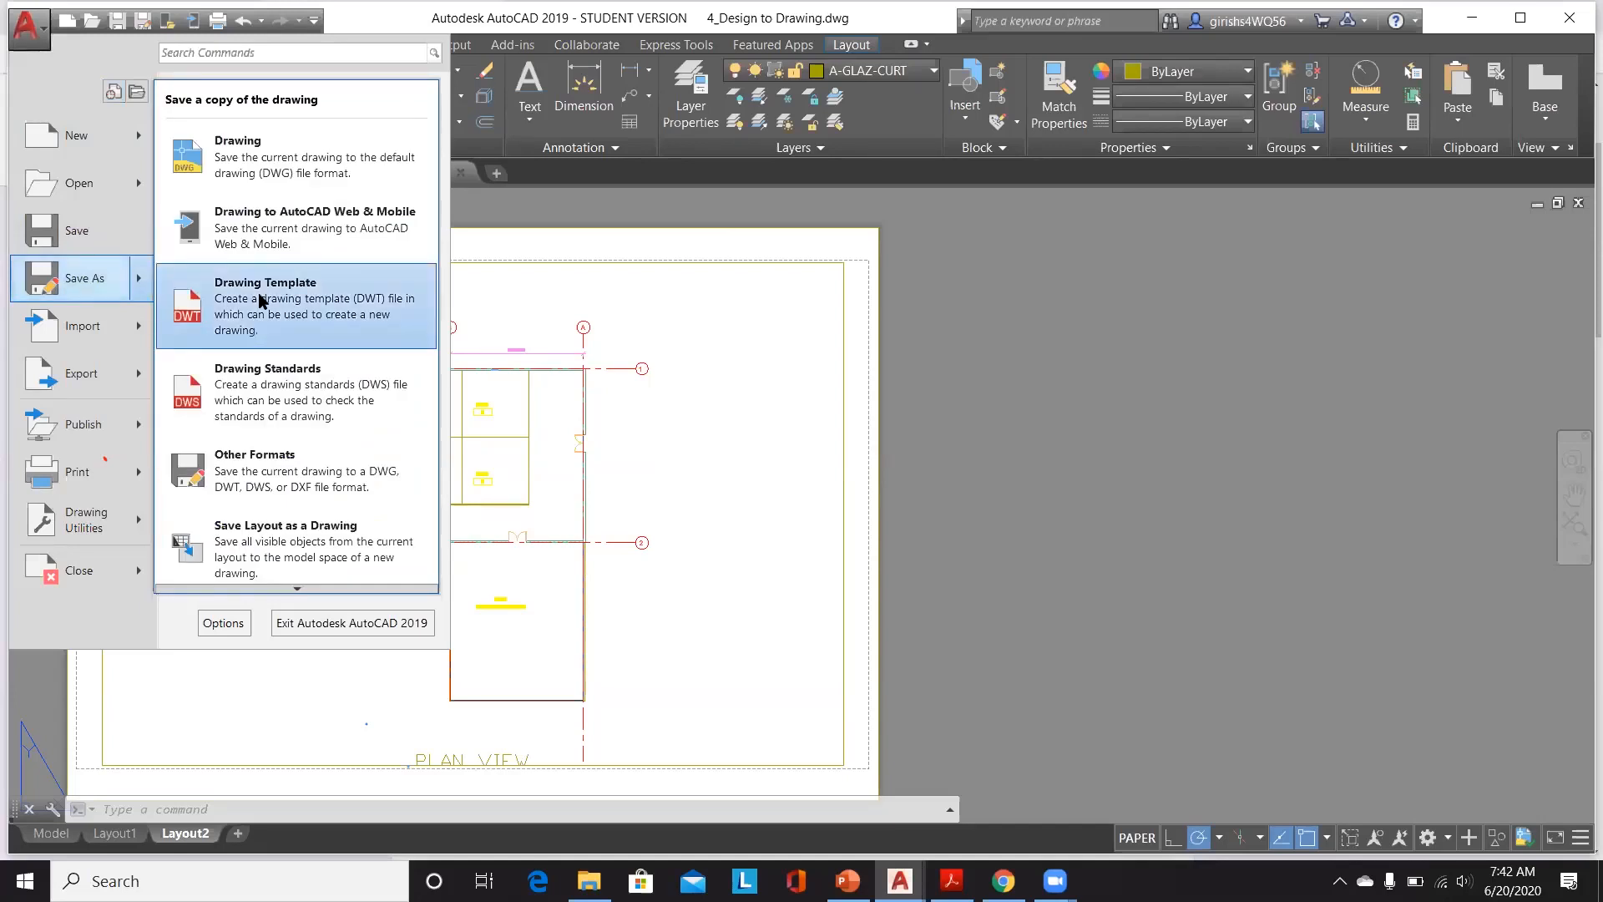
click(761, 526)
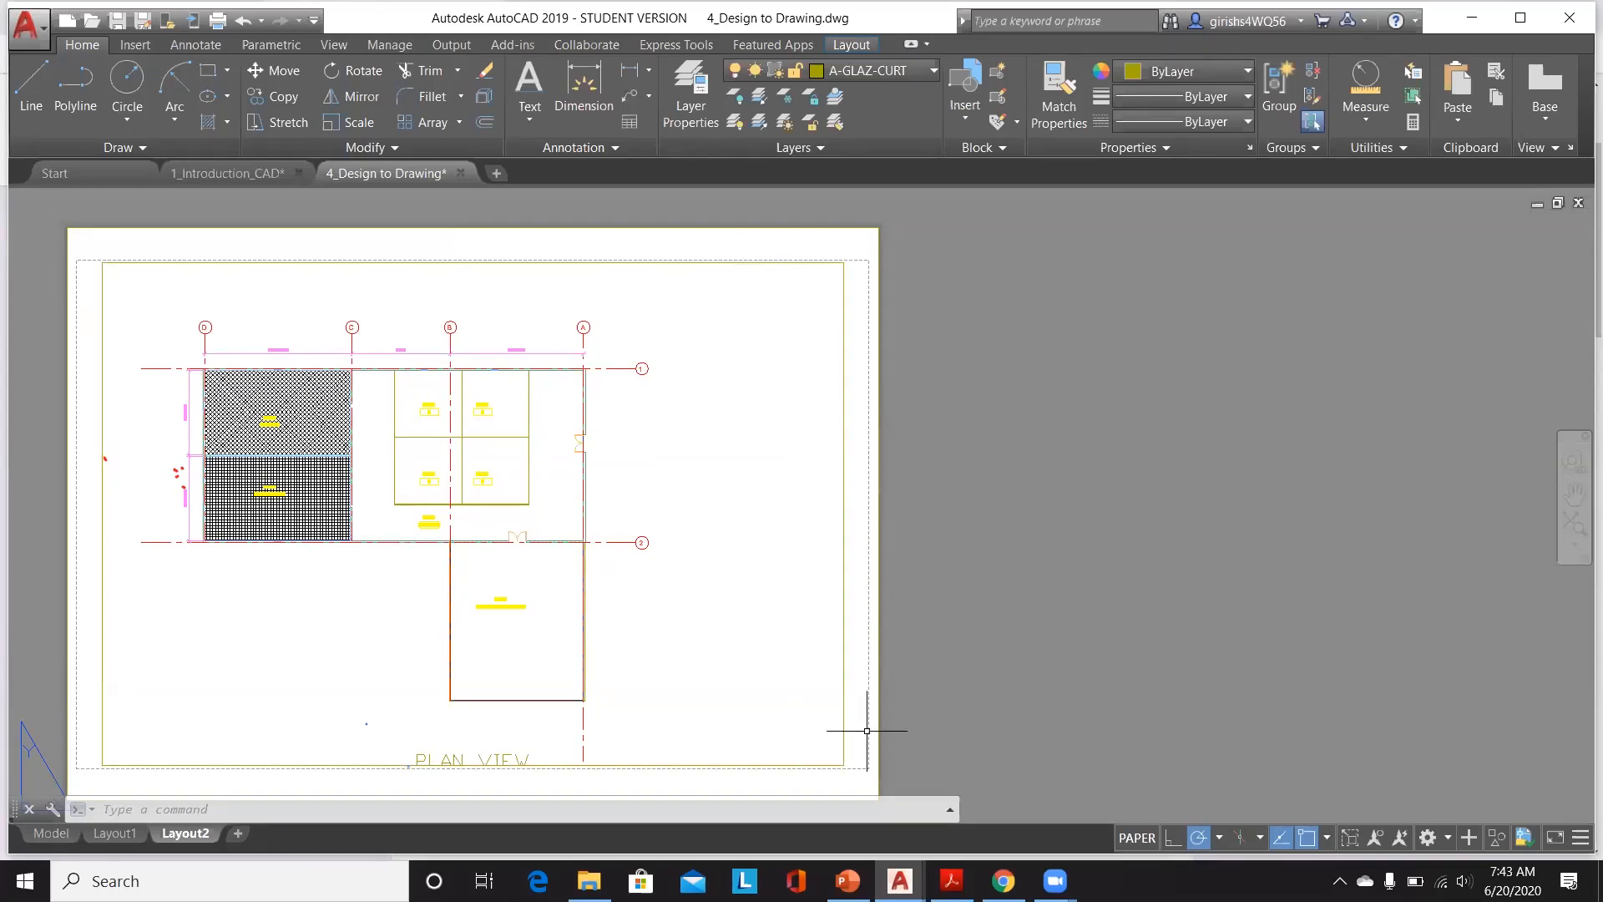
middle_click(1234, 584)
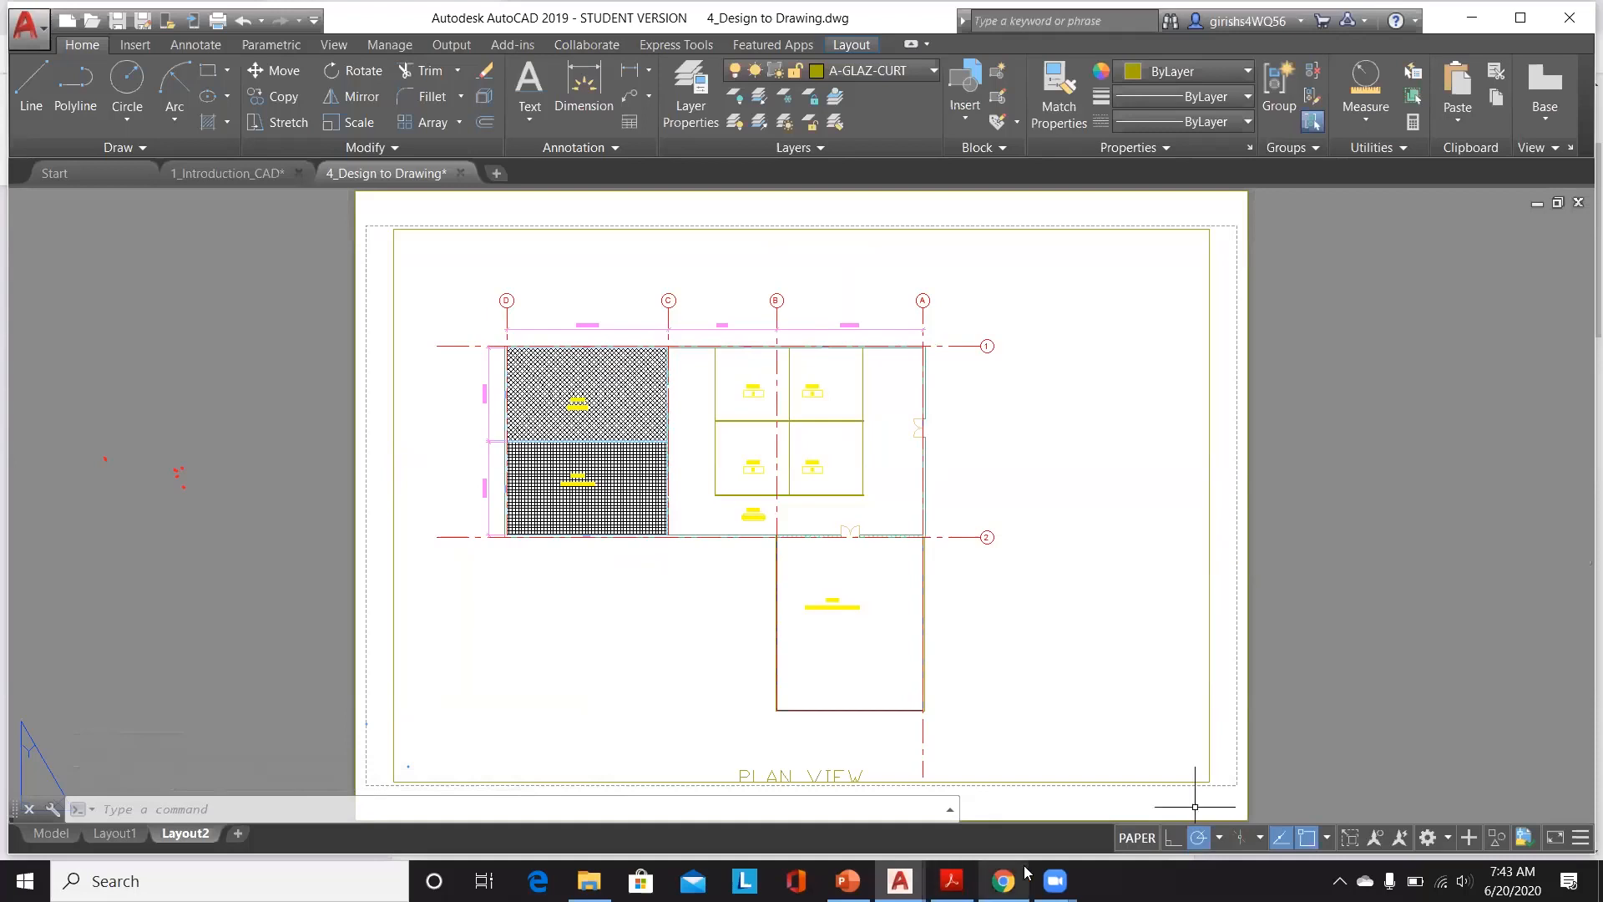
click(1003, 881)
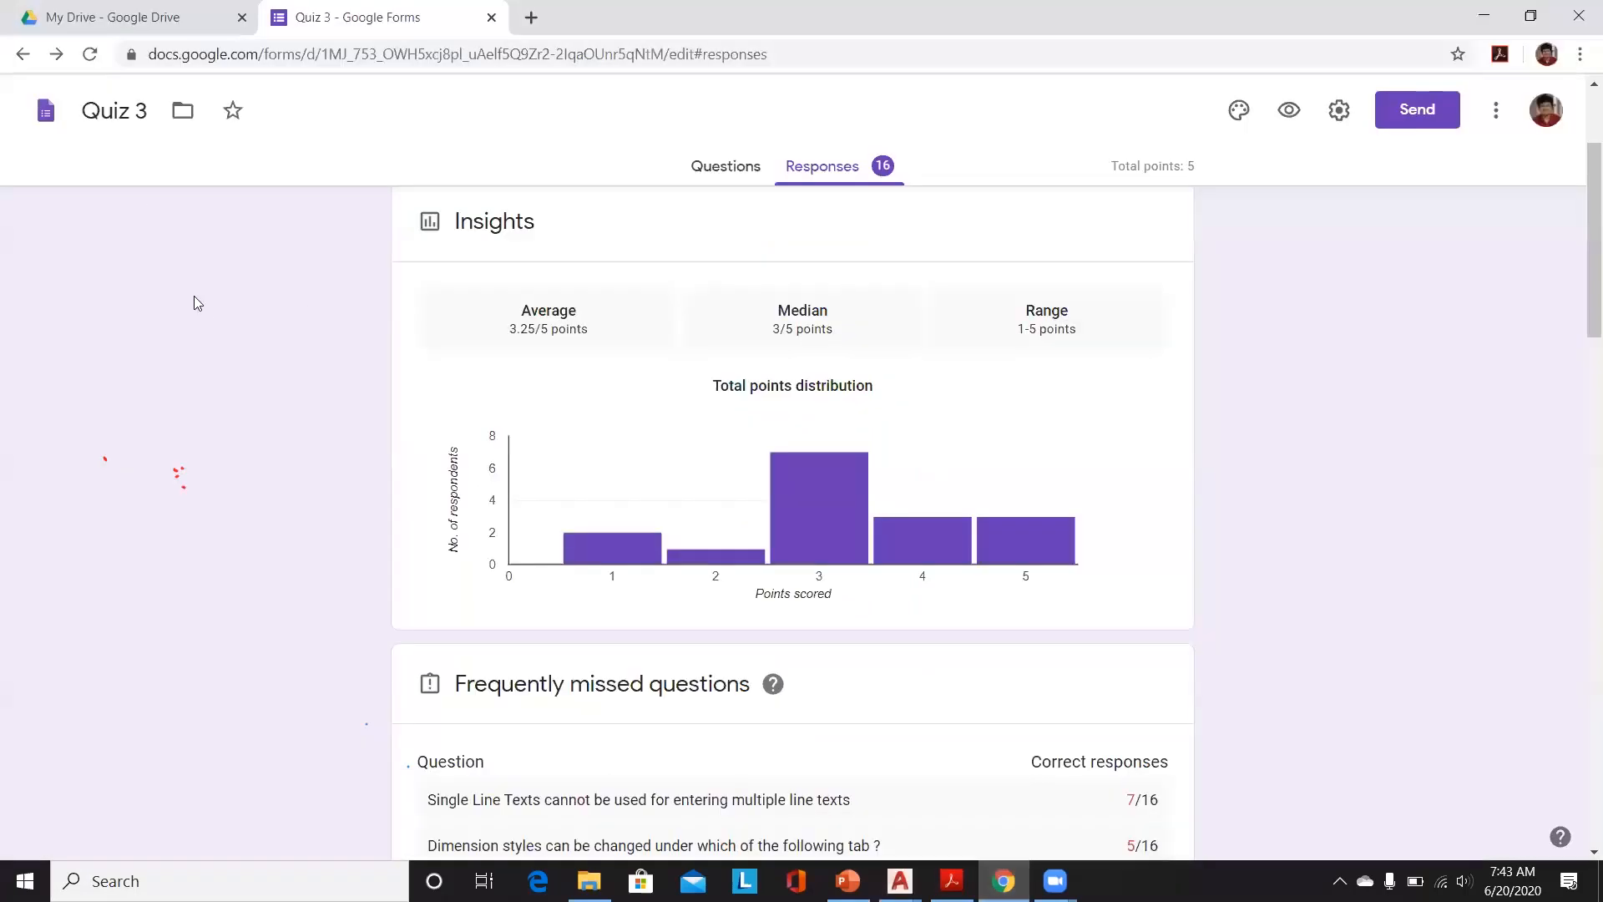
click(48, 117)
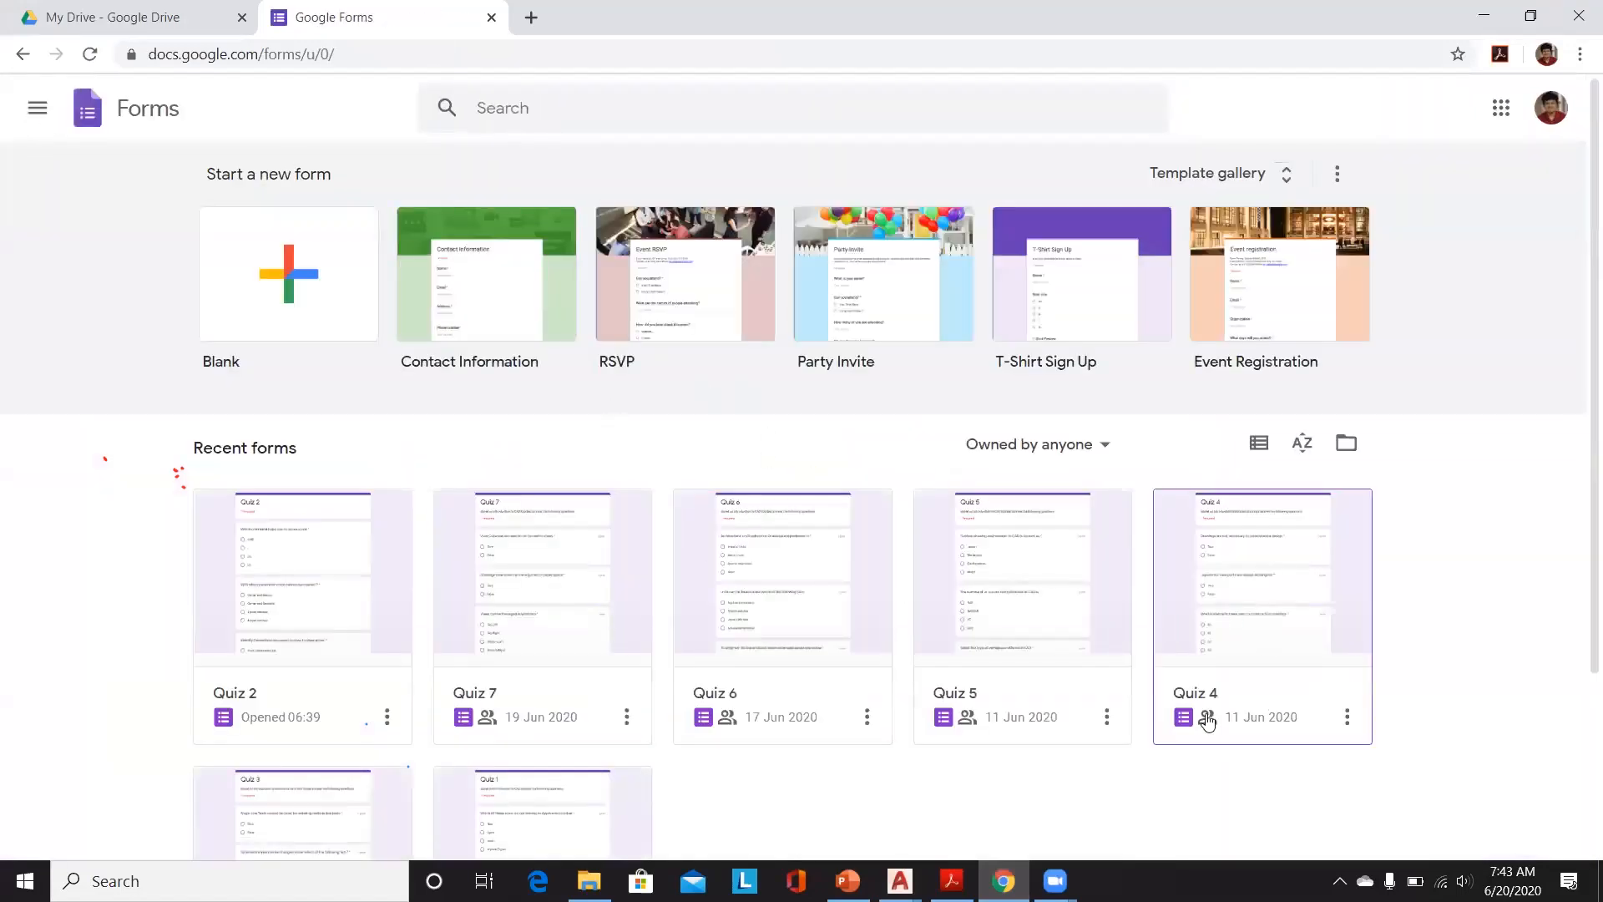
Step: Return to the 4_Design to Drawing window and save the drawing
key(super+d)
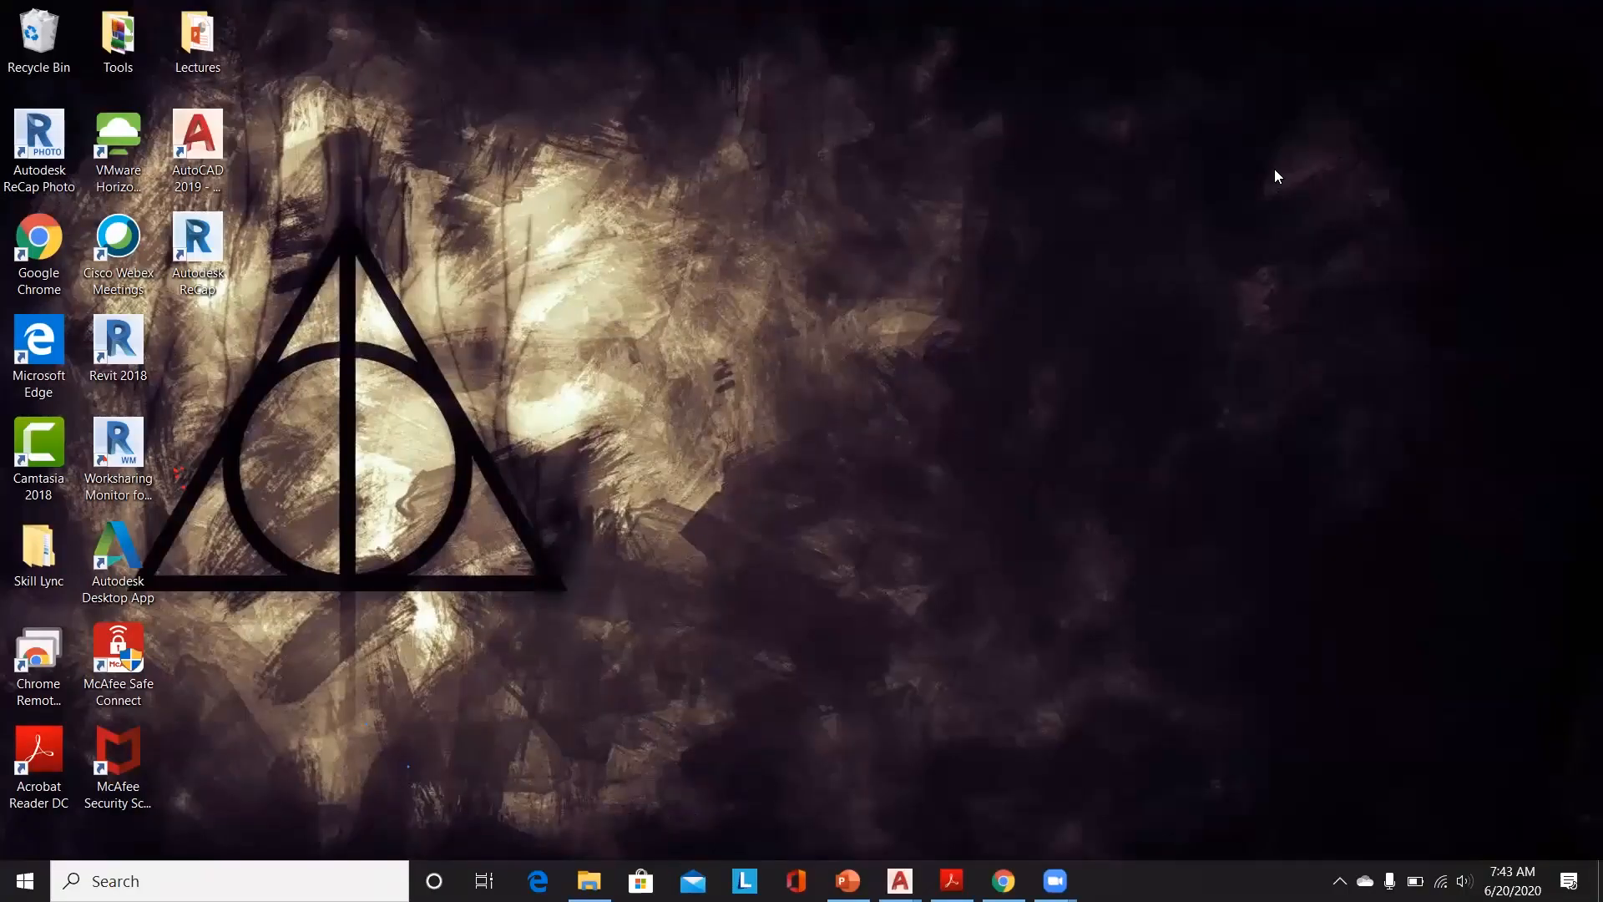
mouse_move(900, 879)
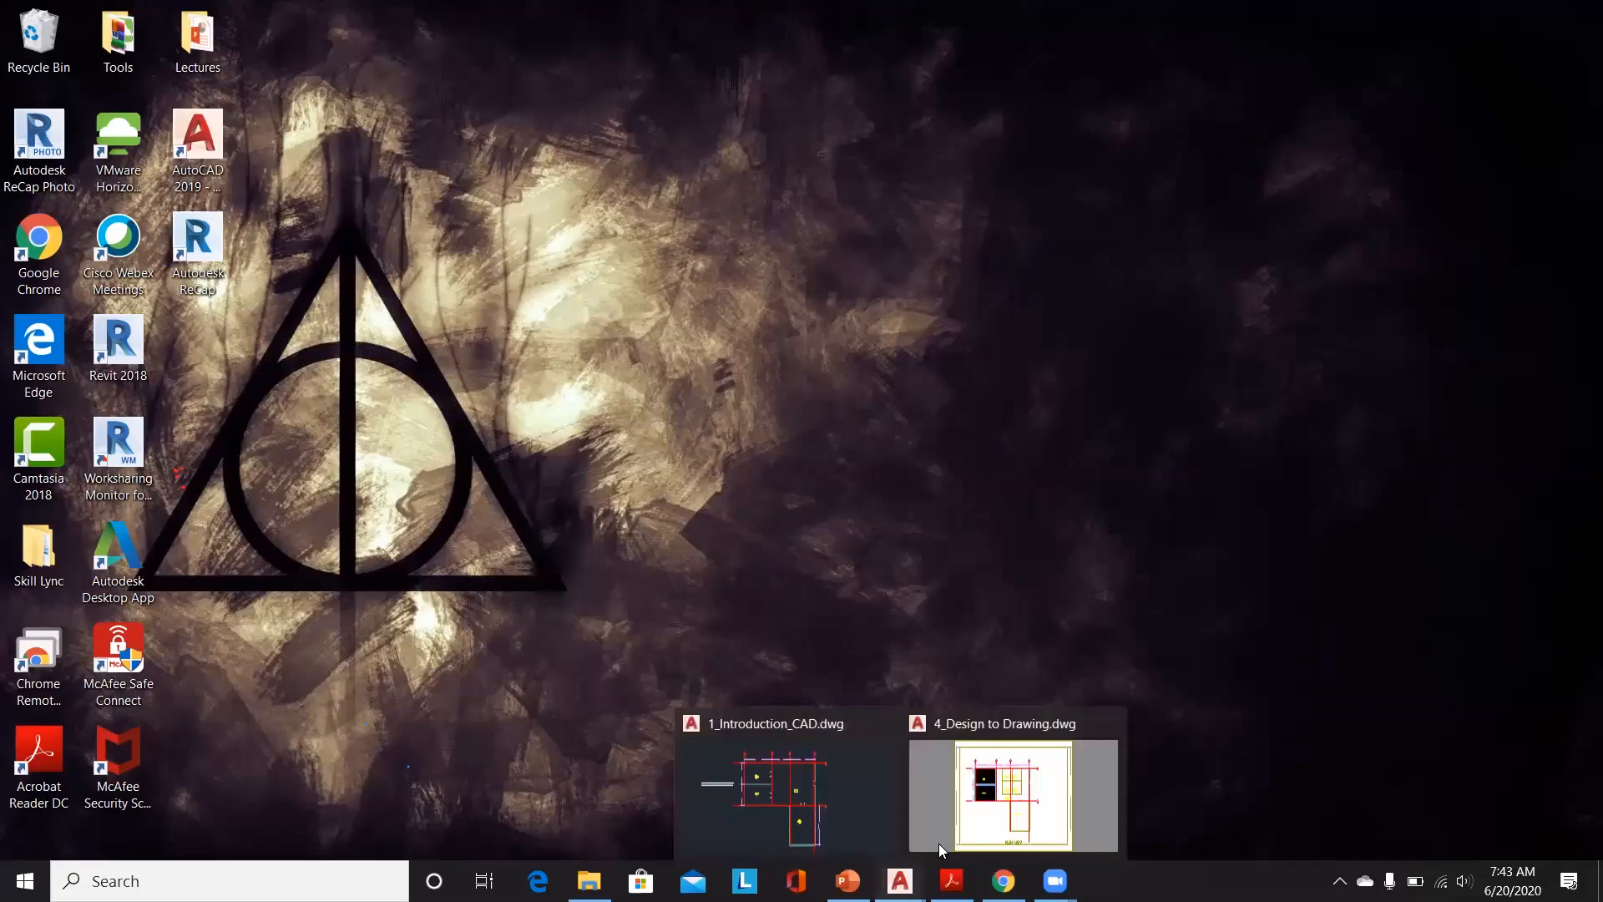
click(998, 803)
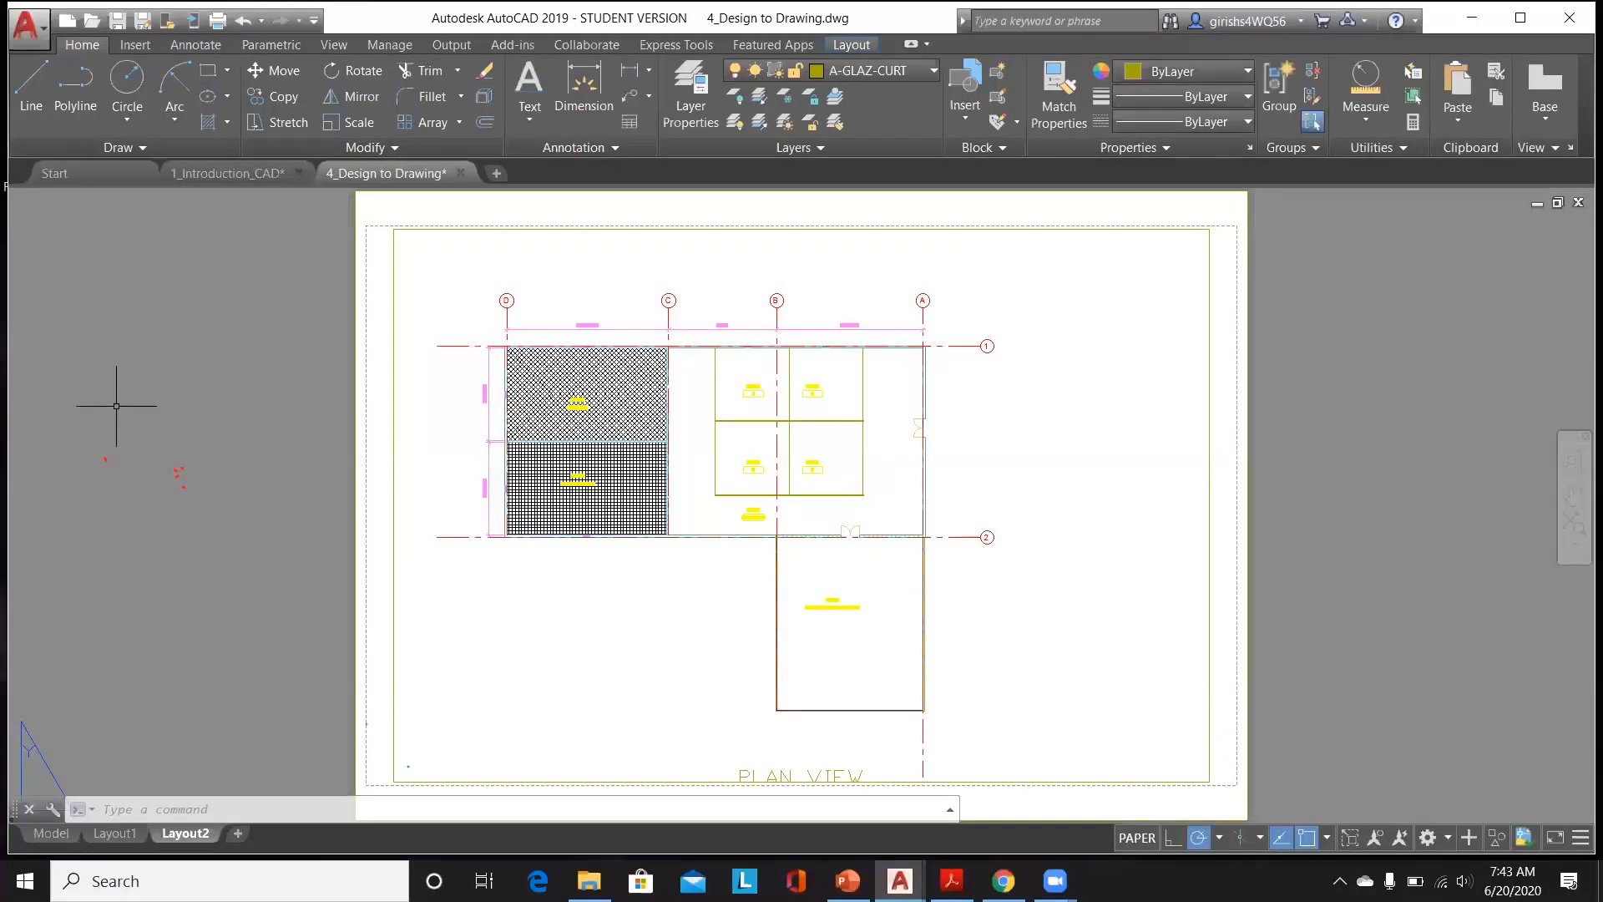
key(ctrl+s)
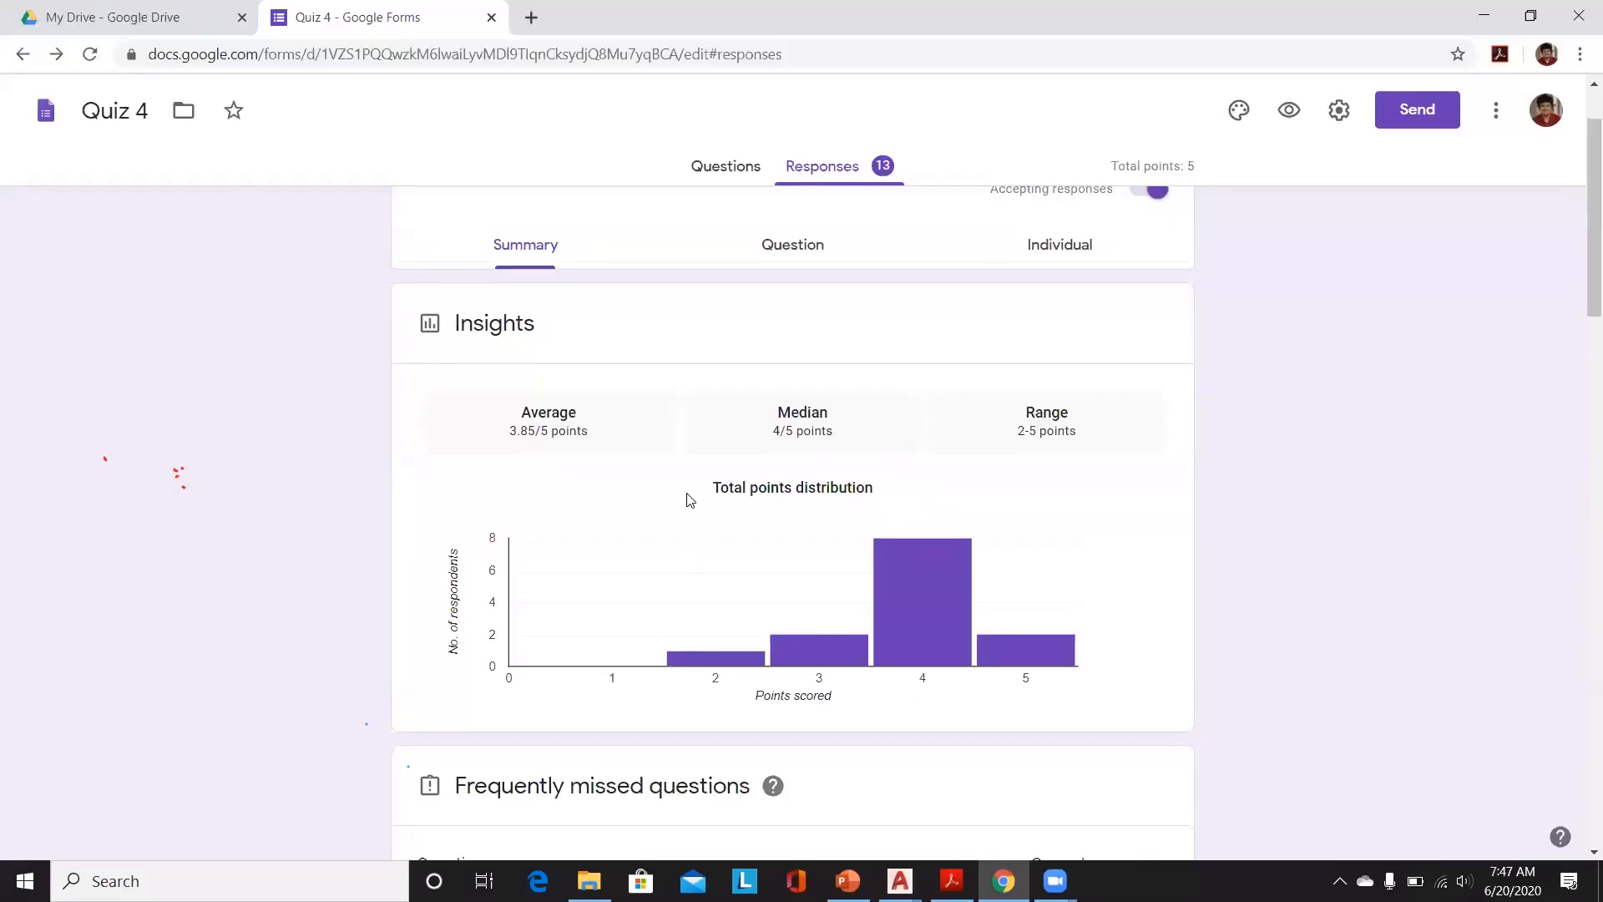
scroll(688, 499, down, 2)
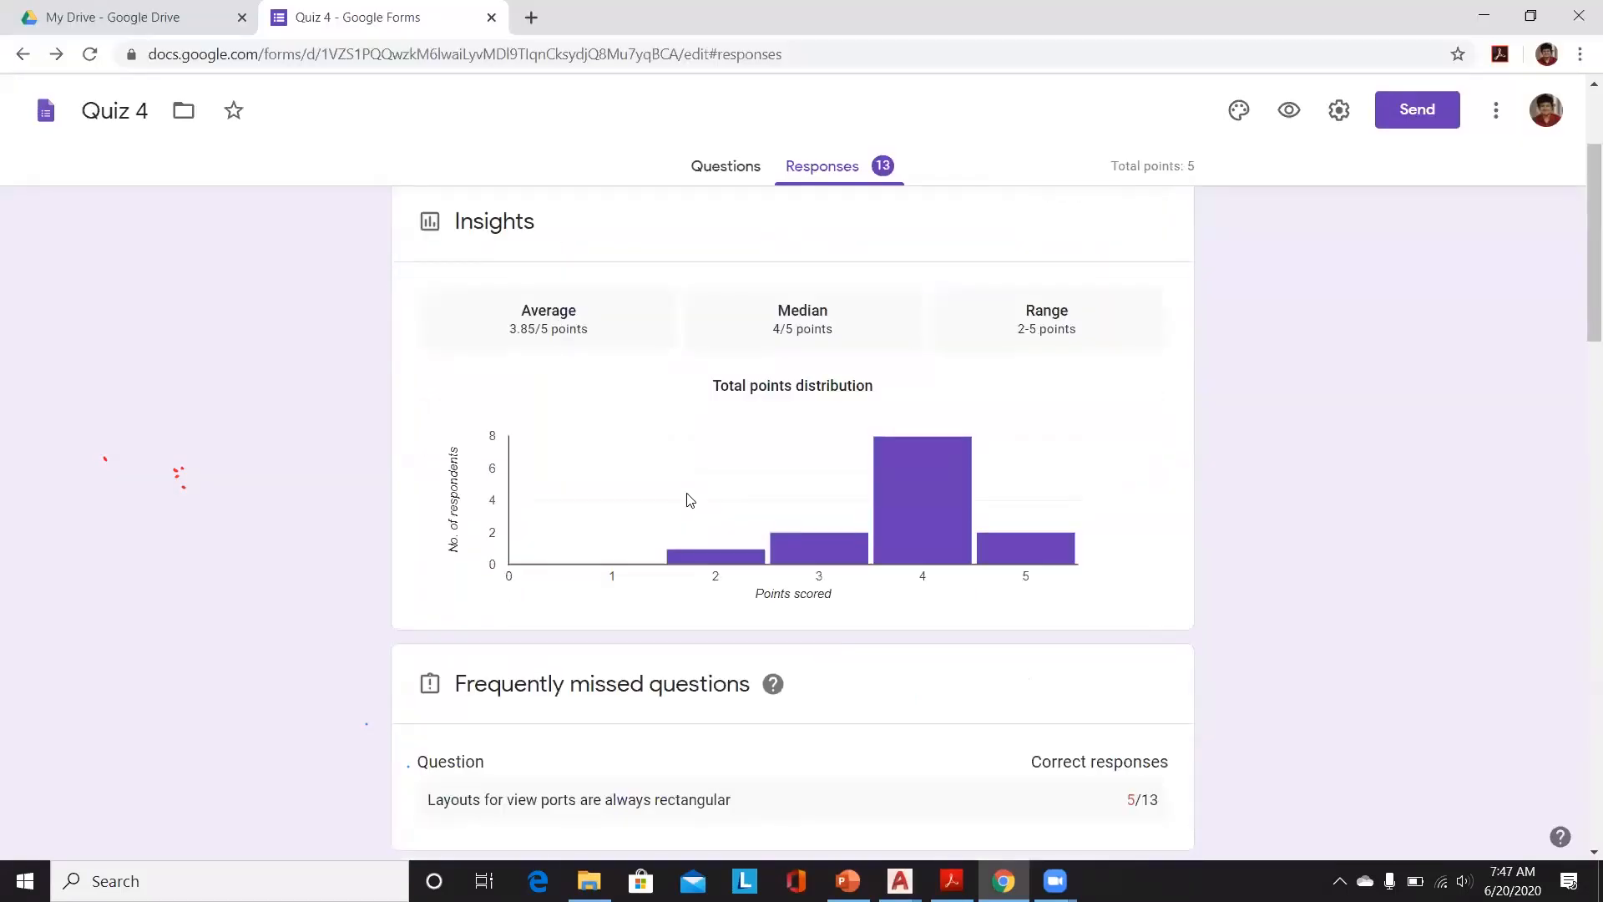
scroll(688, 499, down, 1)
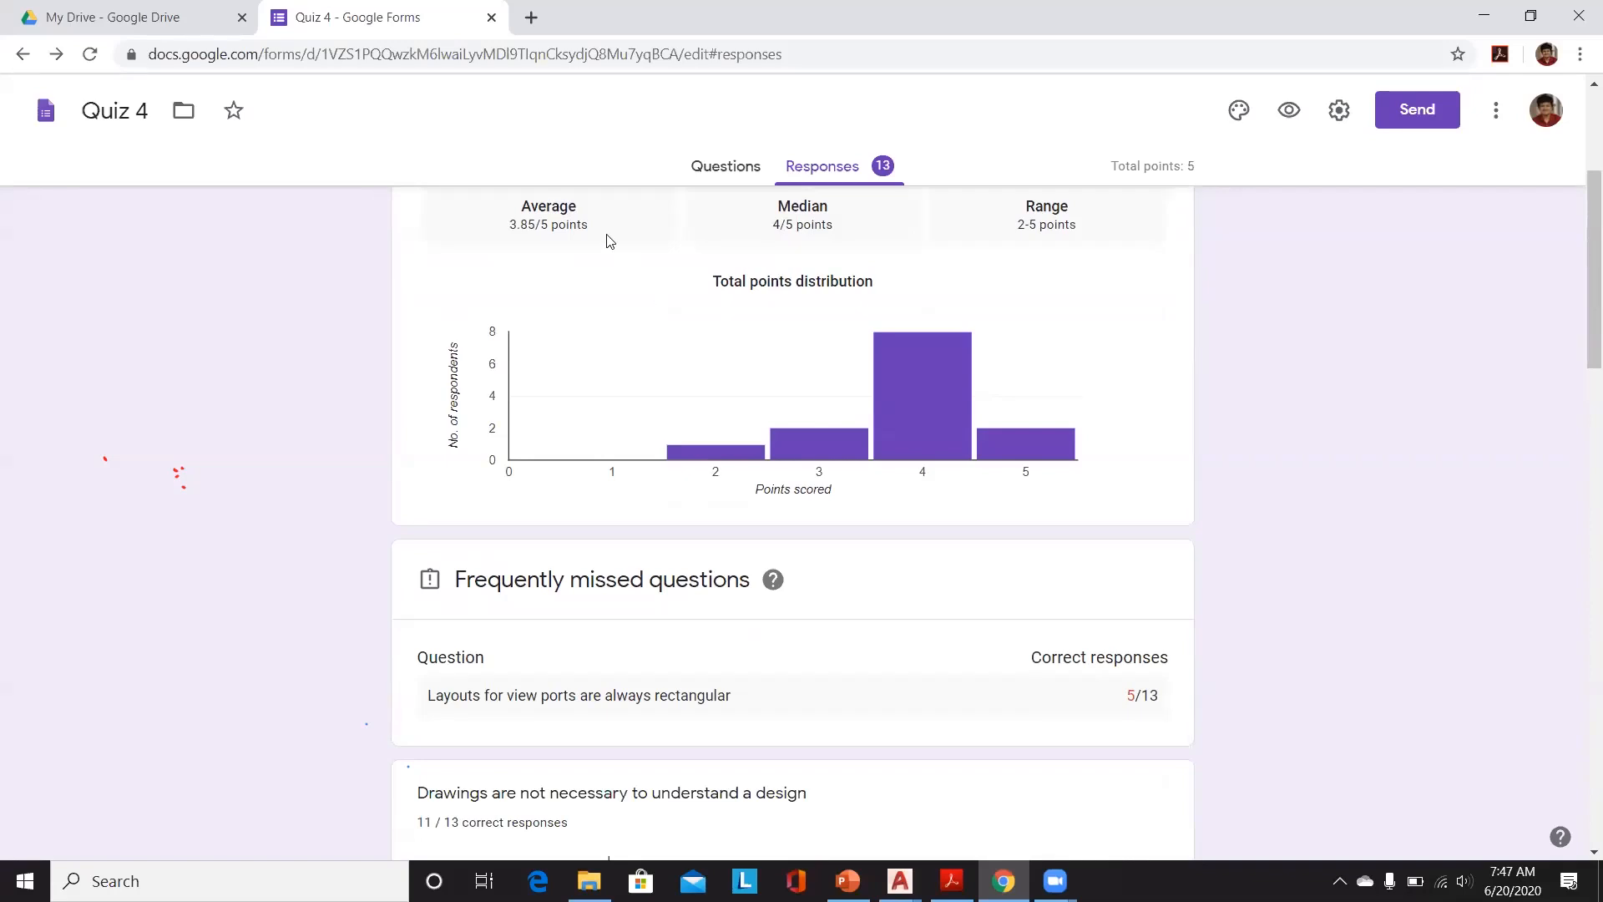
scroll(575, 294, up, 1)
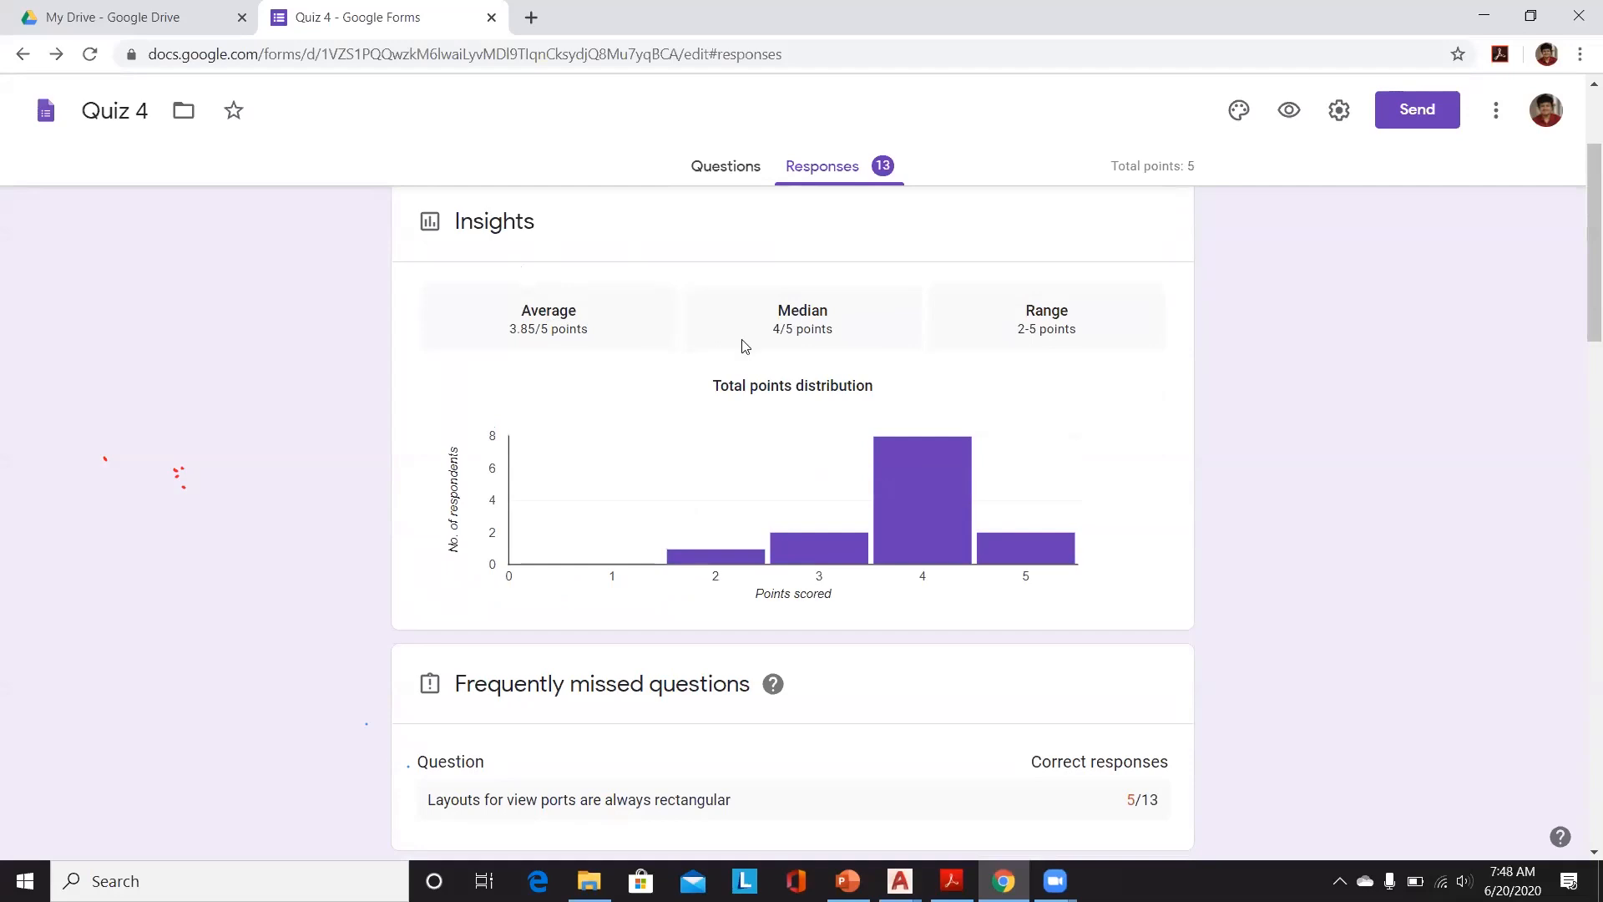
scroll(804, 397, down, 1)
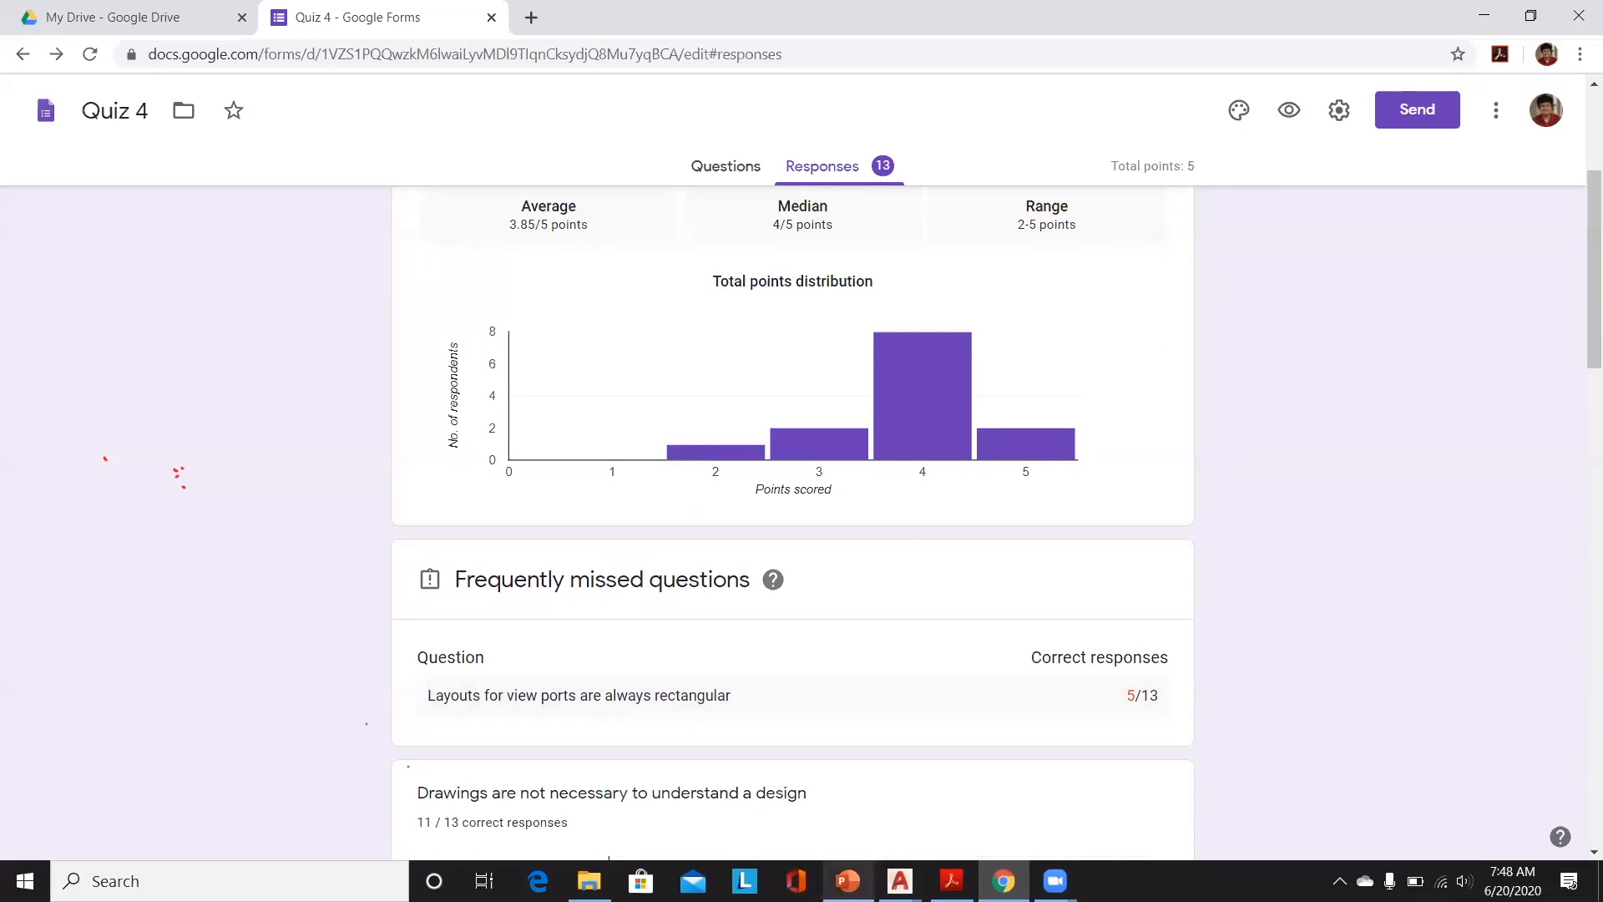
Step: Return to Layout2 of 4_Design to Drawing and examine the Rectangular, Polygonal and Object viewport options
mouse_move(900, 881)
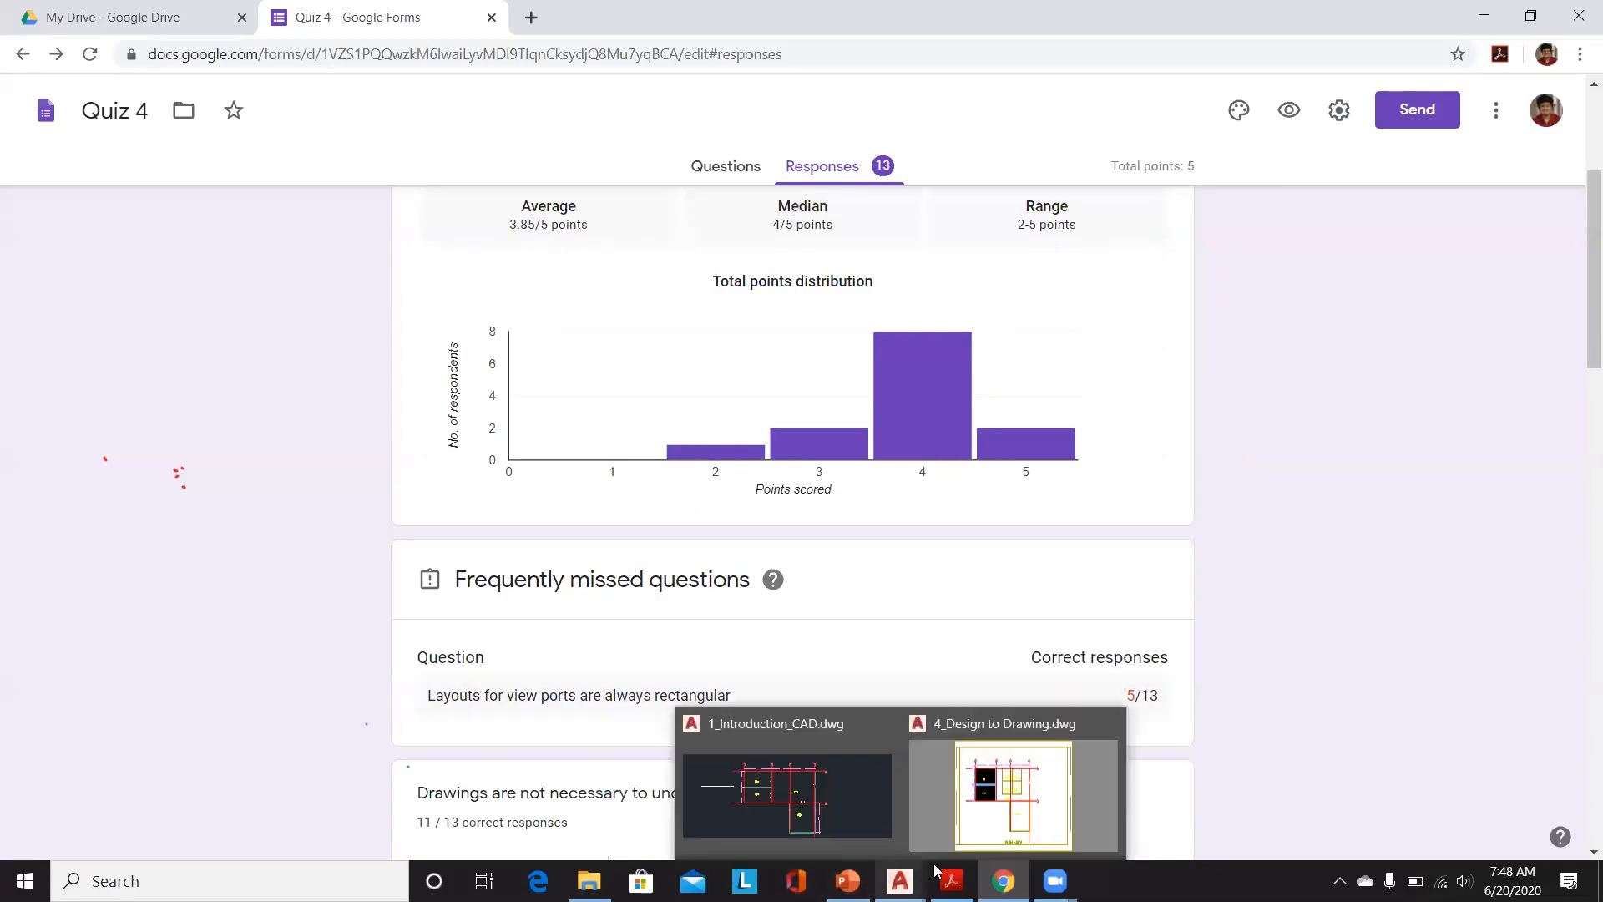
click(790, 812)
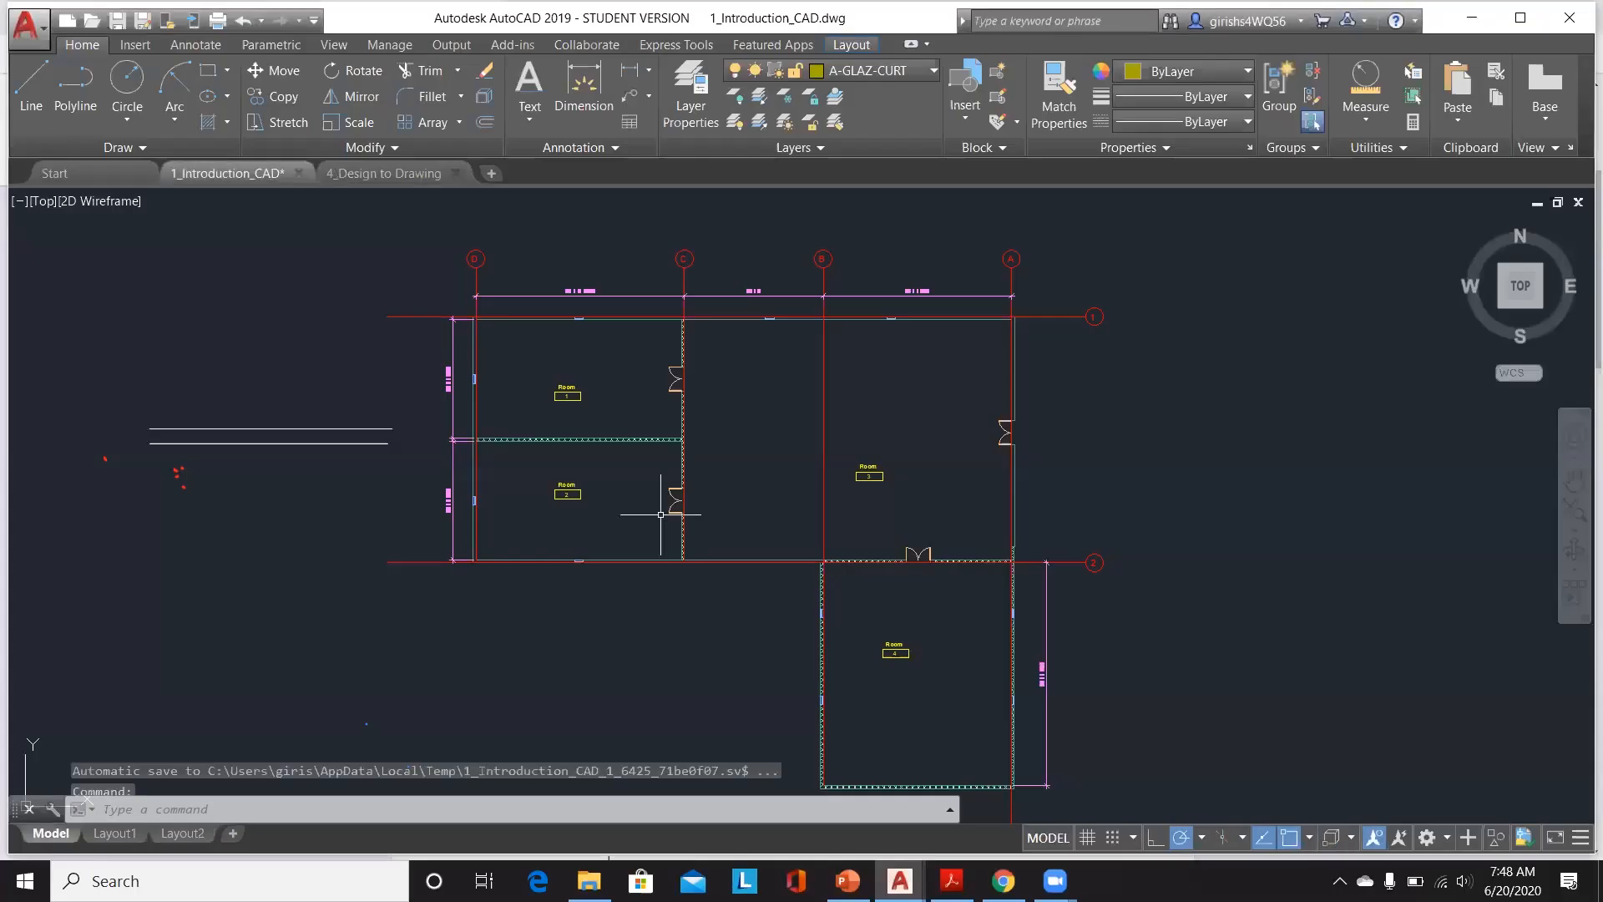
click(344, 179)
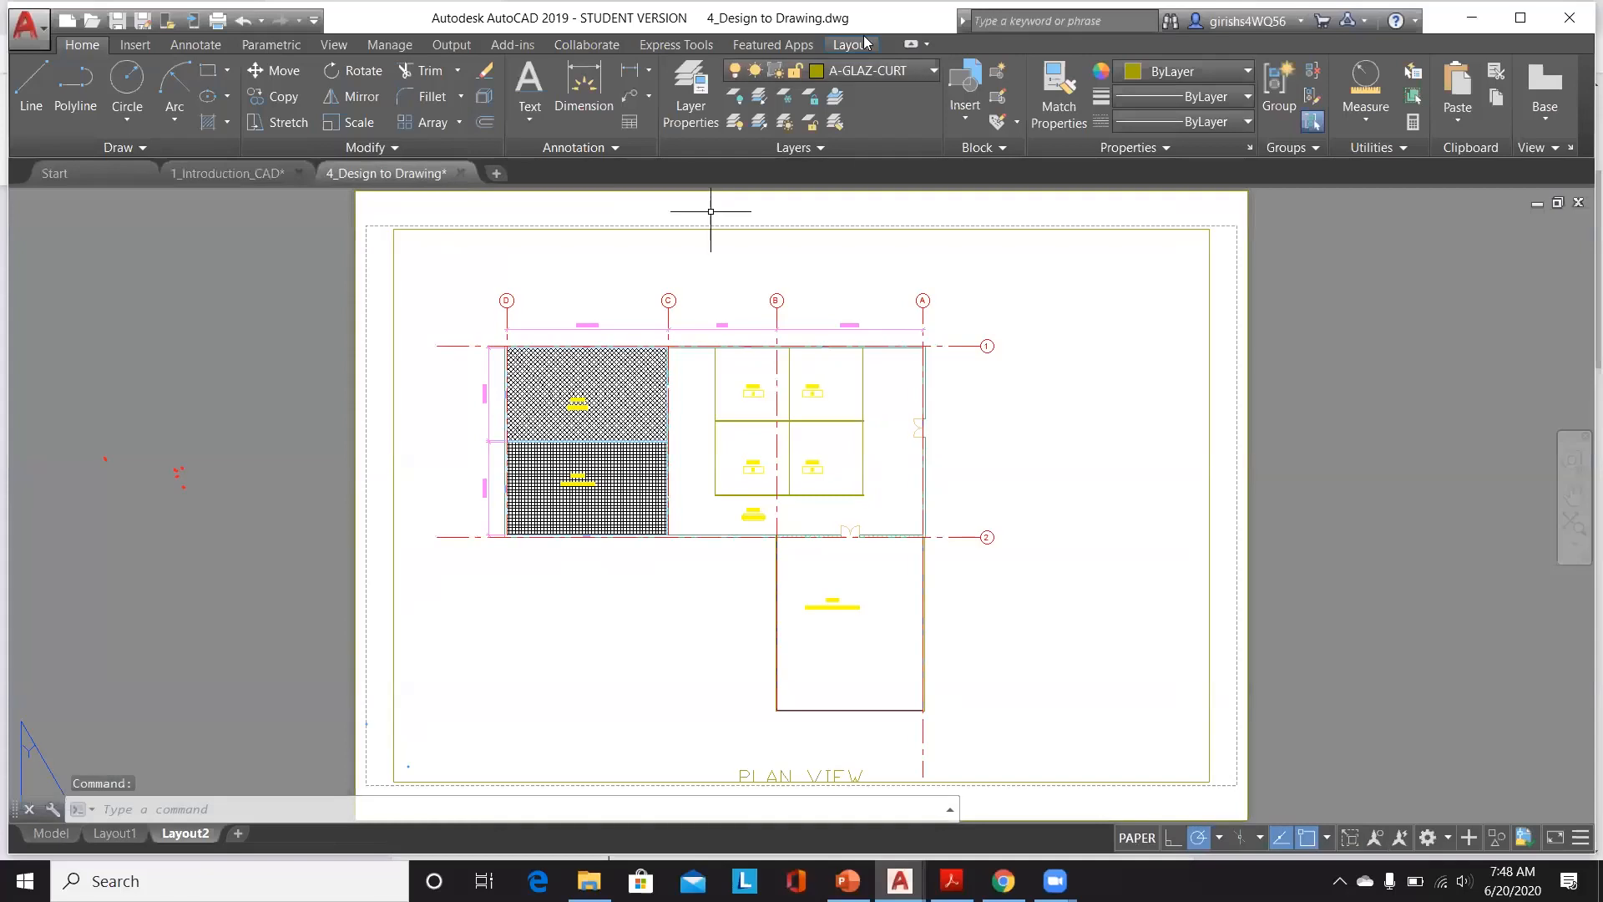
click(866, 43)
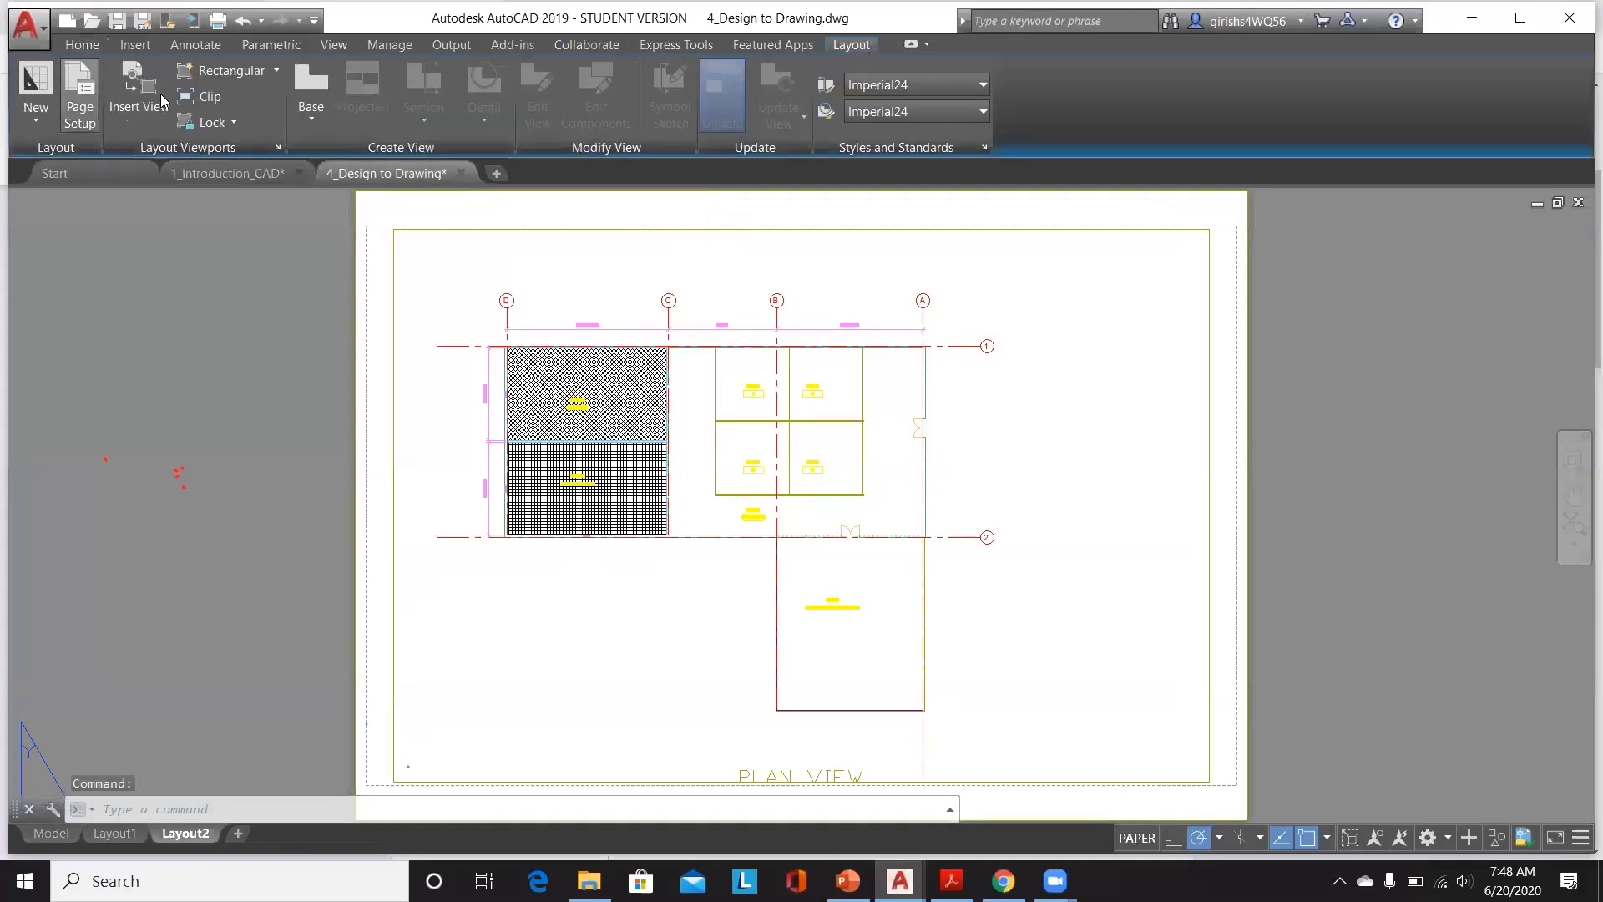
click(275, 71)
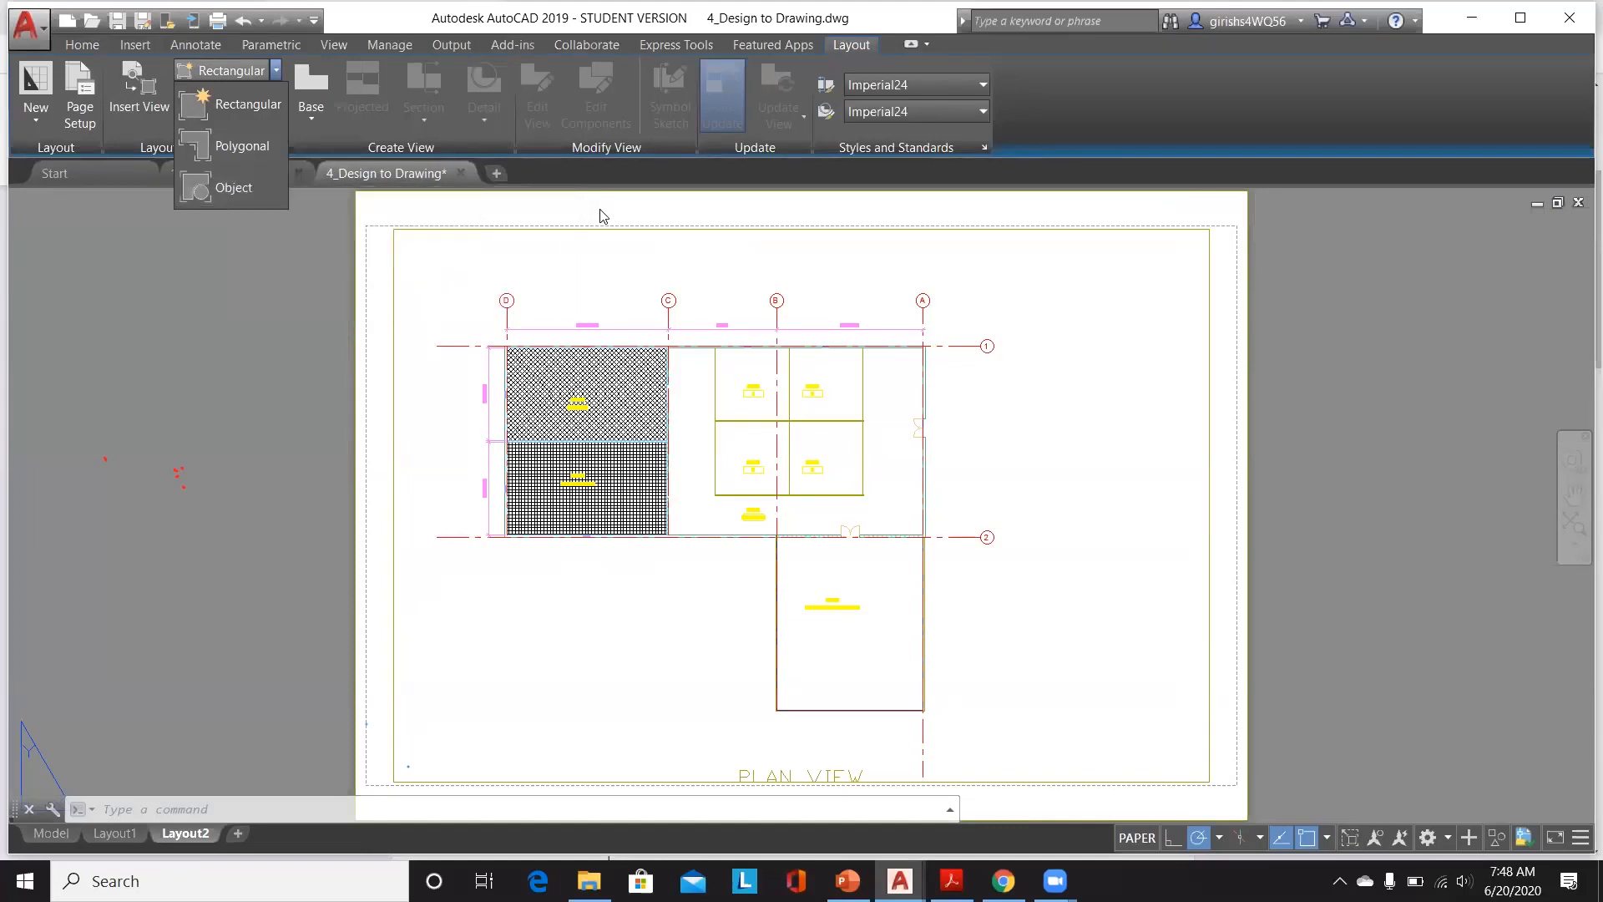
click(537, 257)
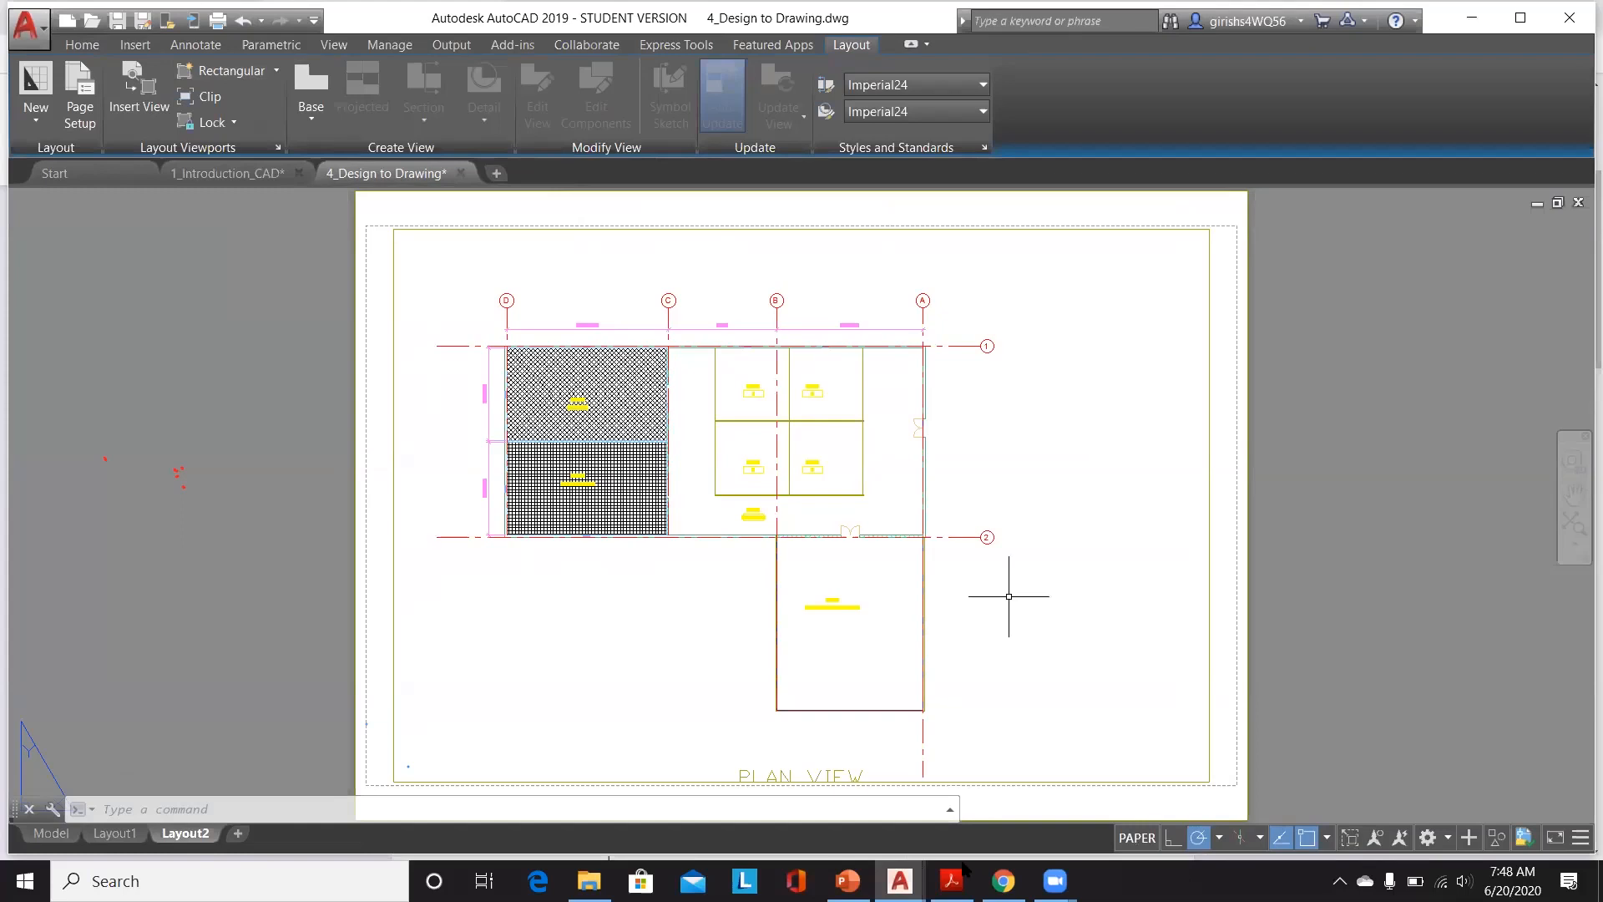
click(1003, 881)
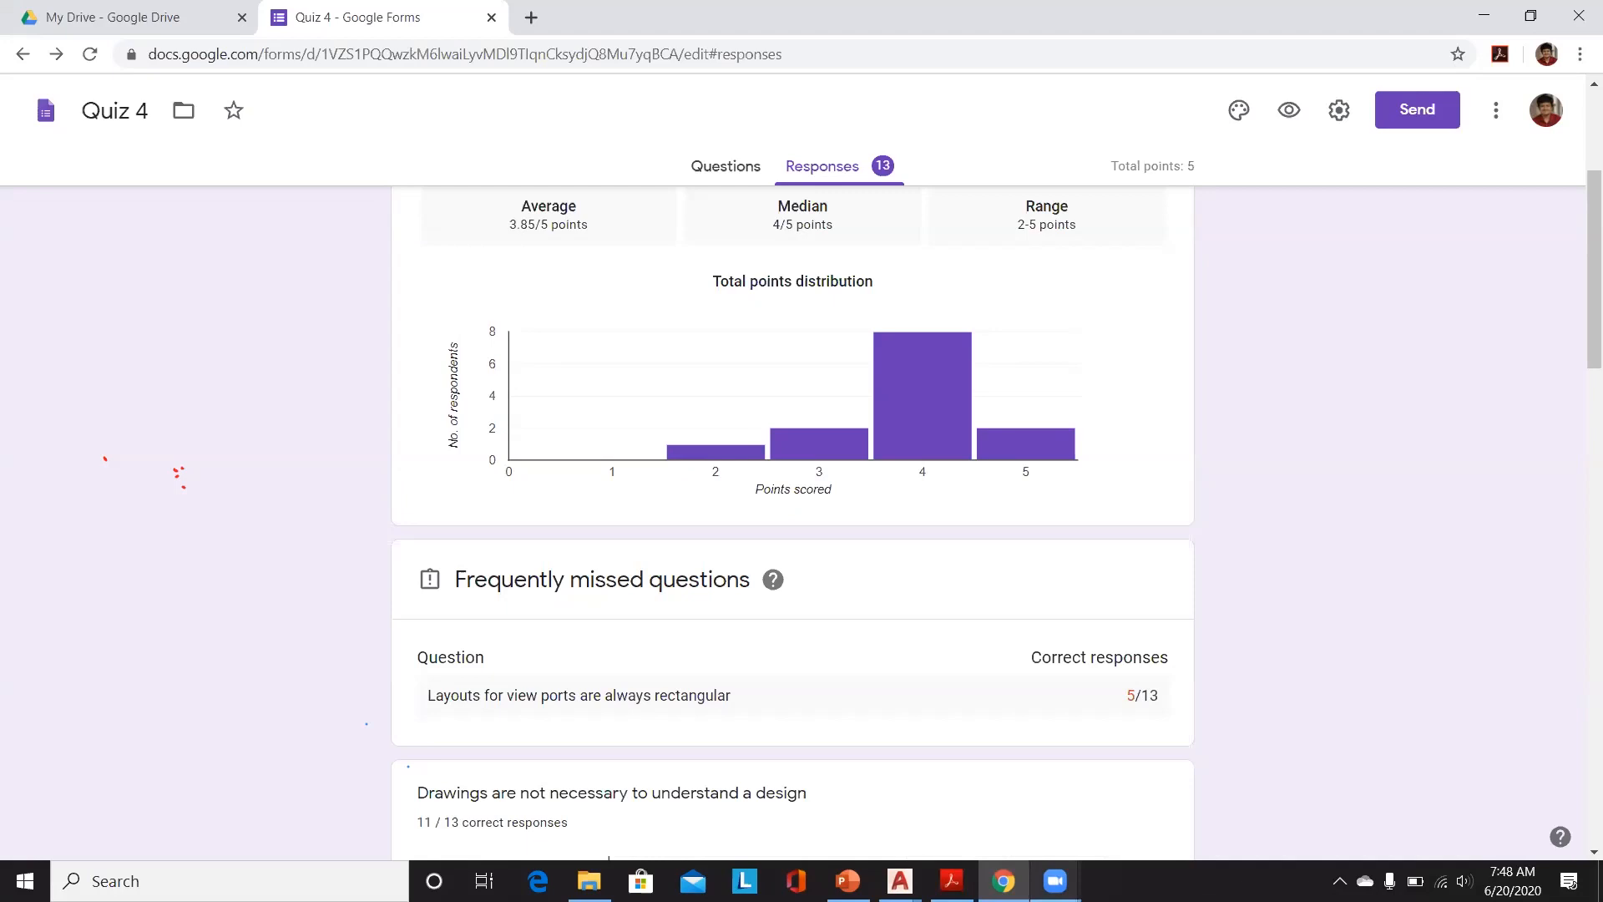
click(1056, 881)
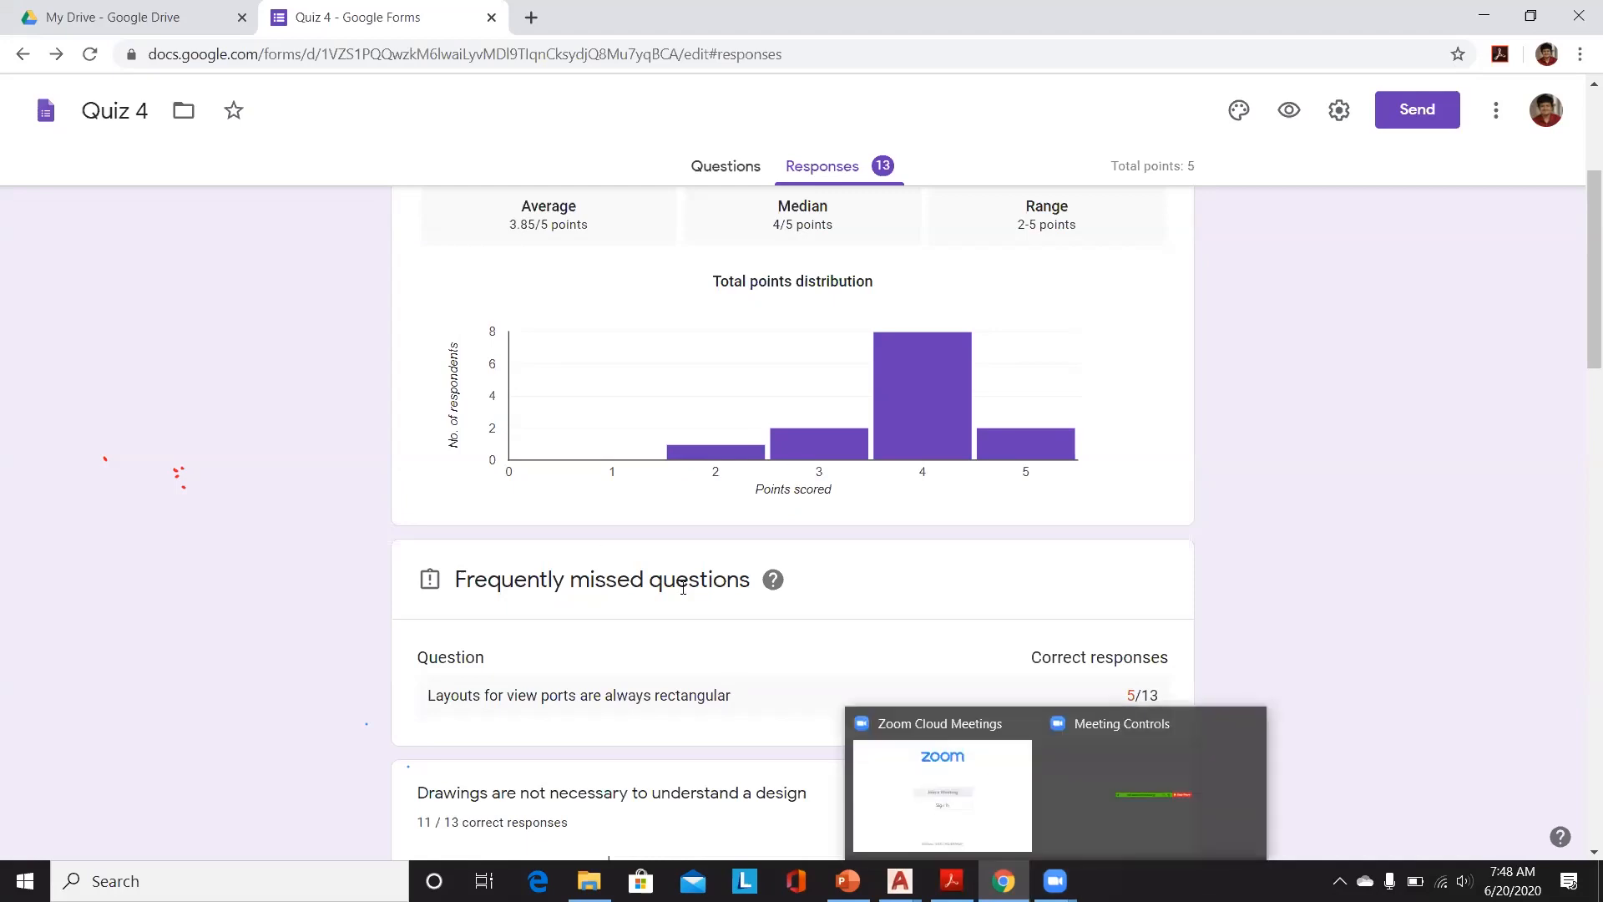
Step: Save the 4_Design to Drawing drawing and close its tab
scroll(716, 582, down, 1)
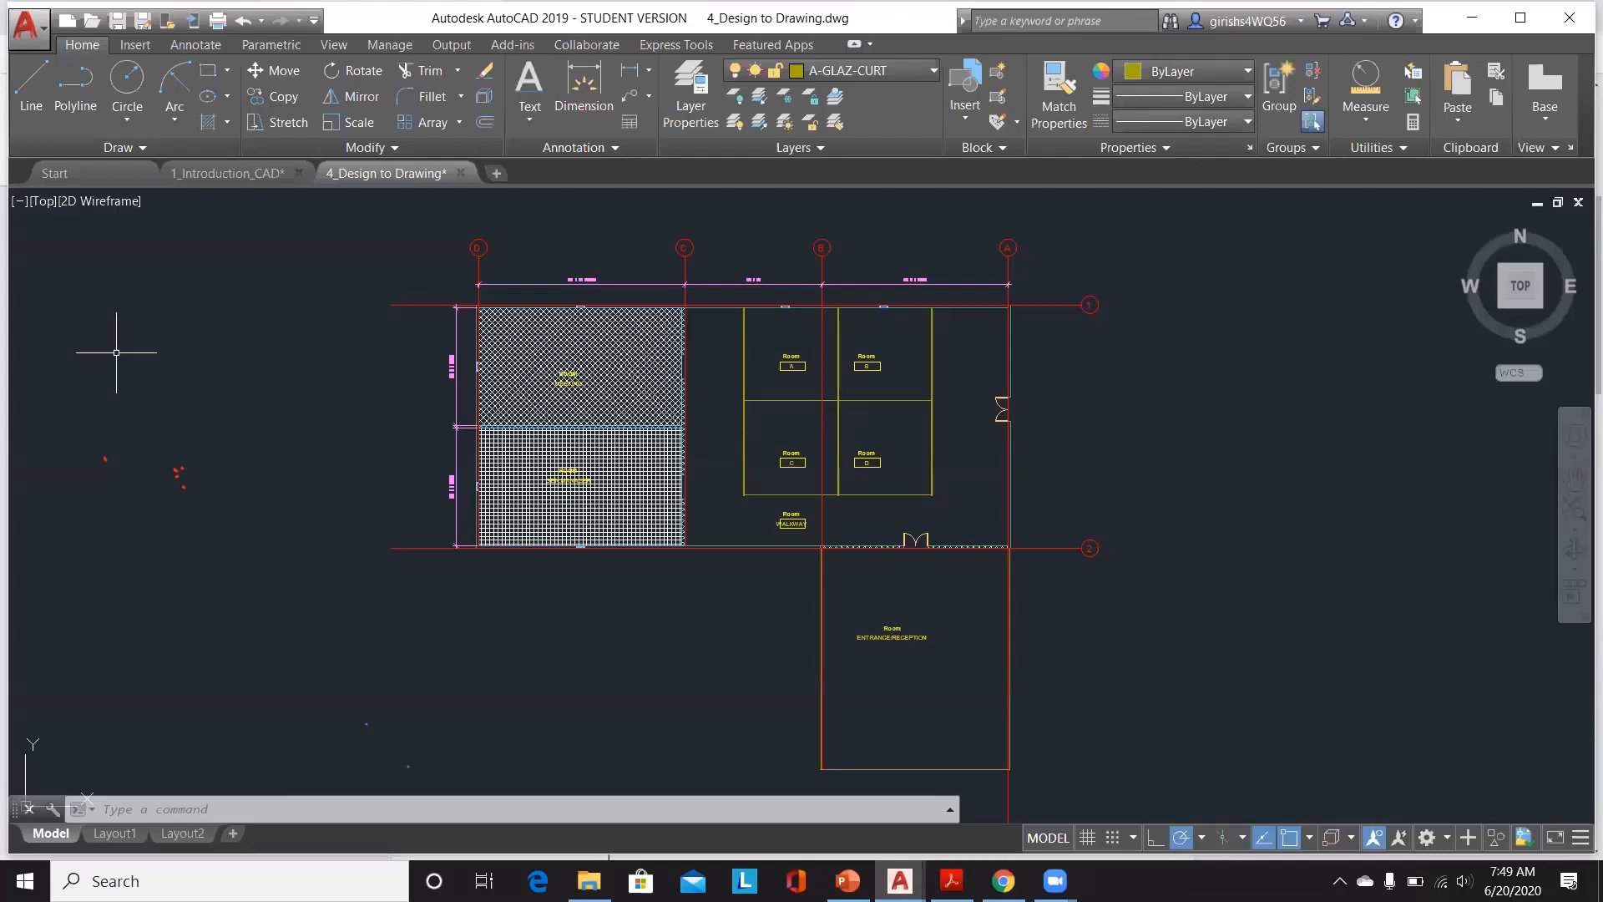
key(ctrl+s)
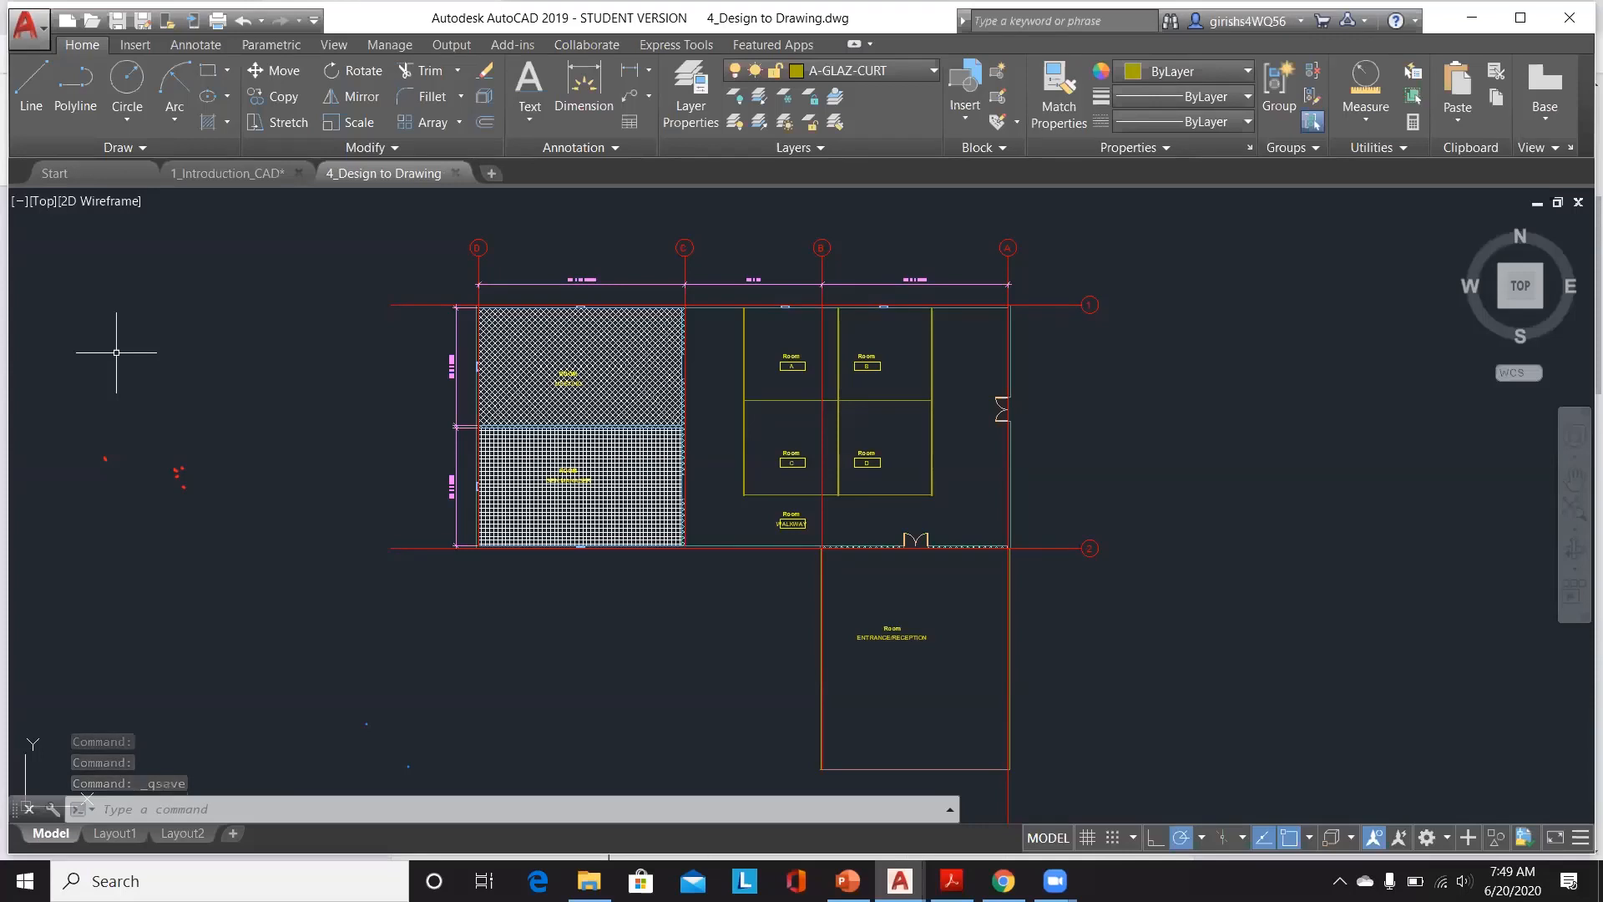
click(455, 173)
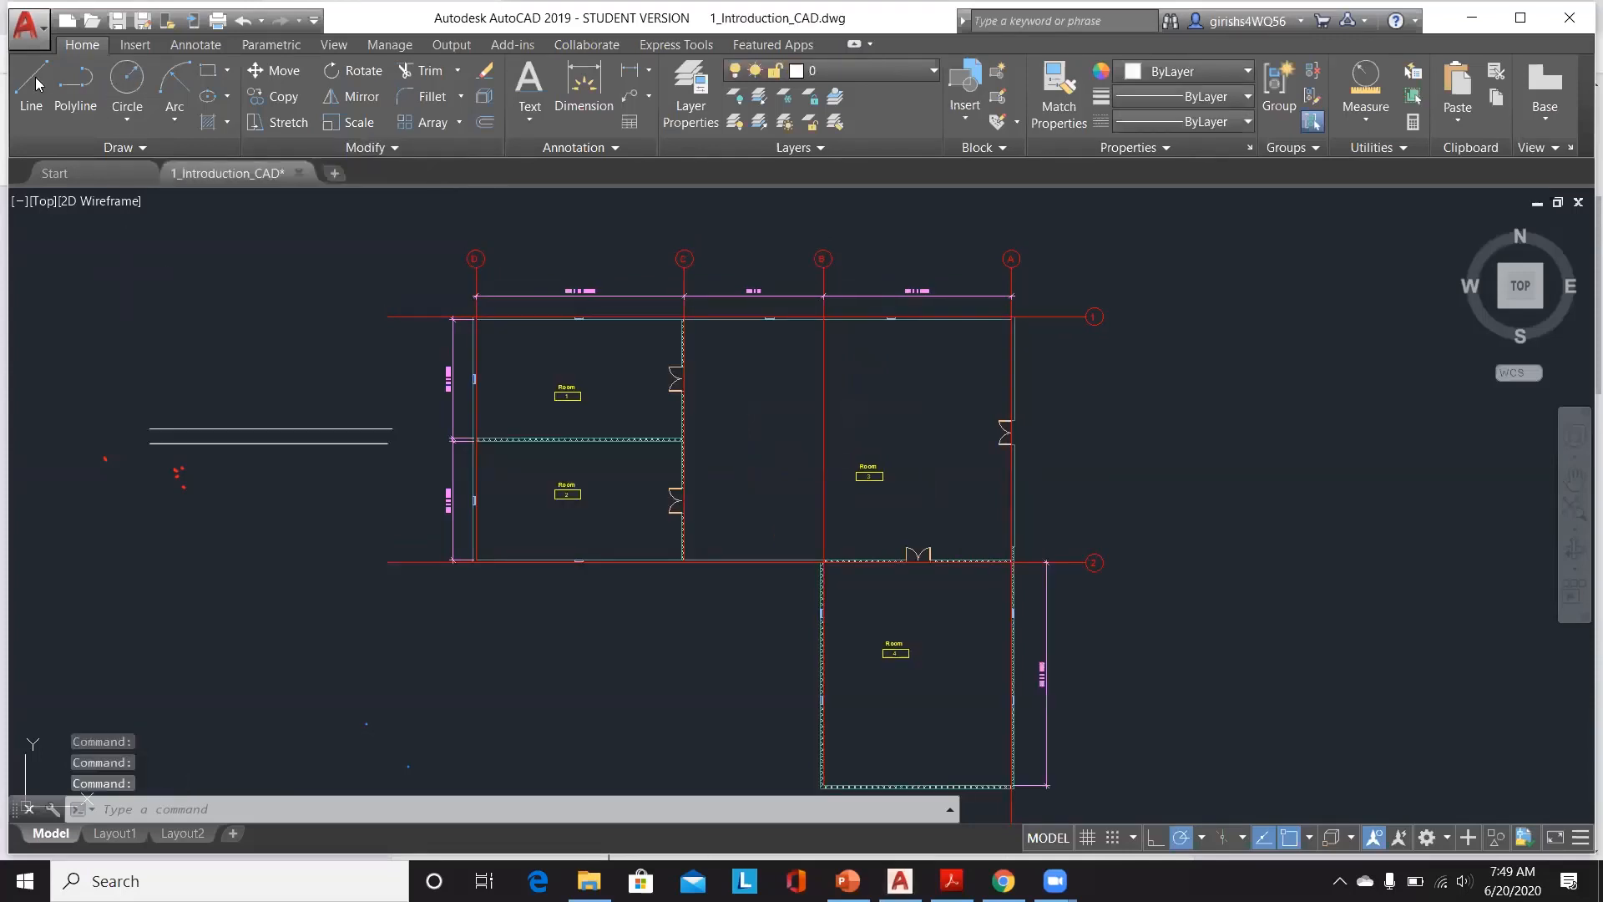
Step: Open the 6_Units drawing from the AutoCAD Workshop folder
click(18, 40)
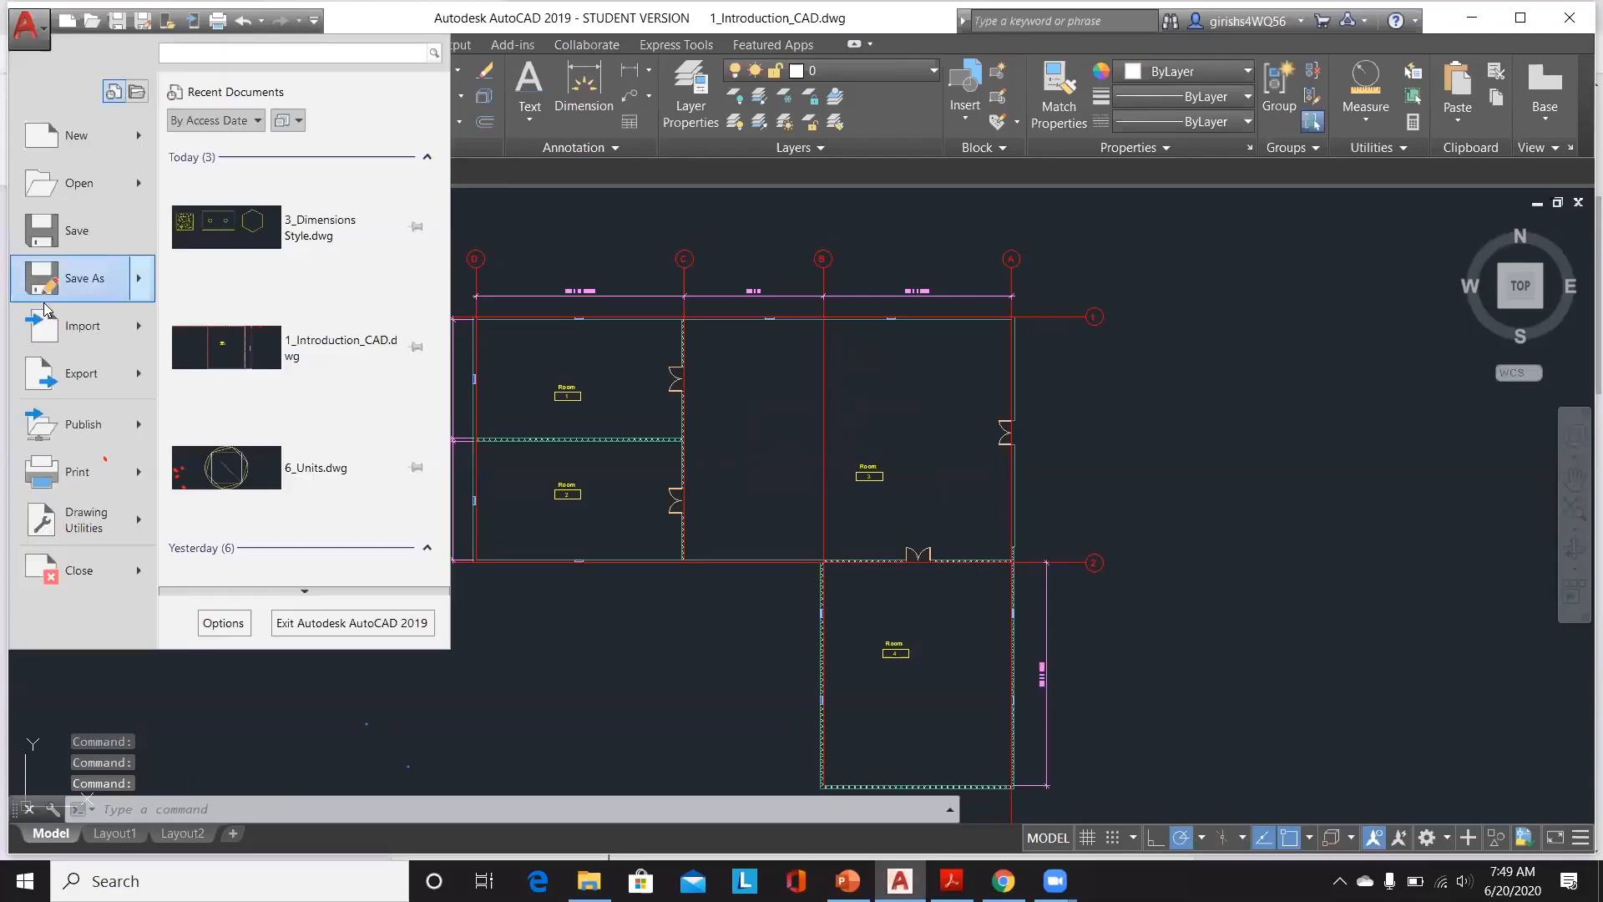
click(87, 179)
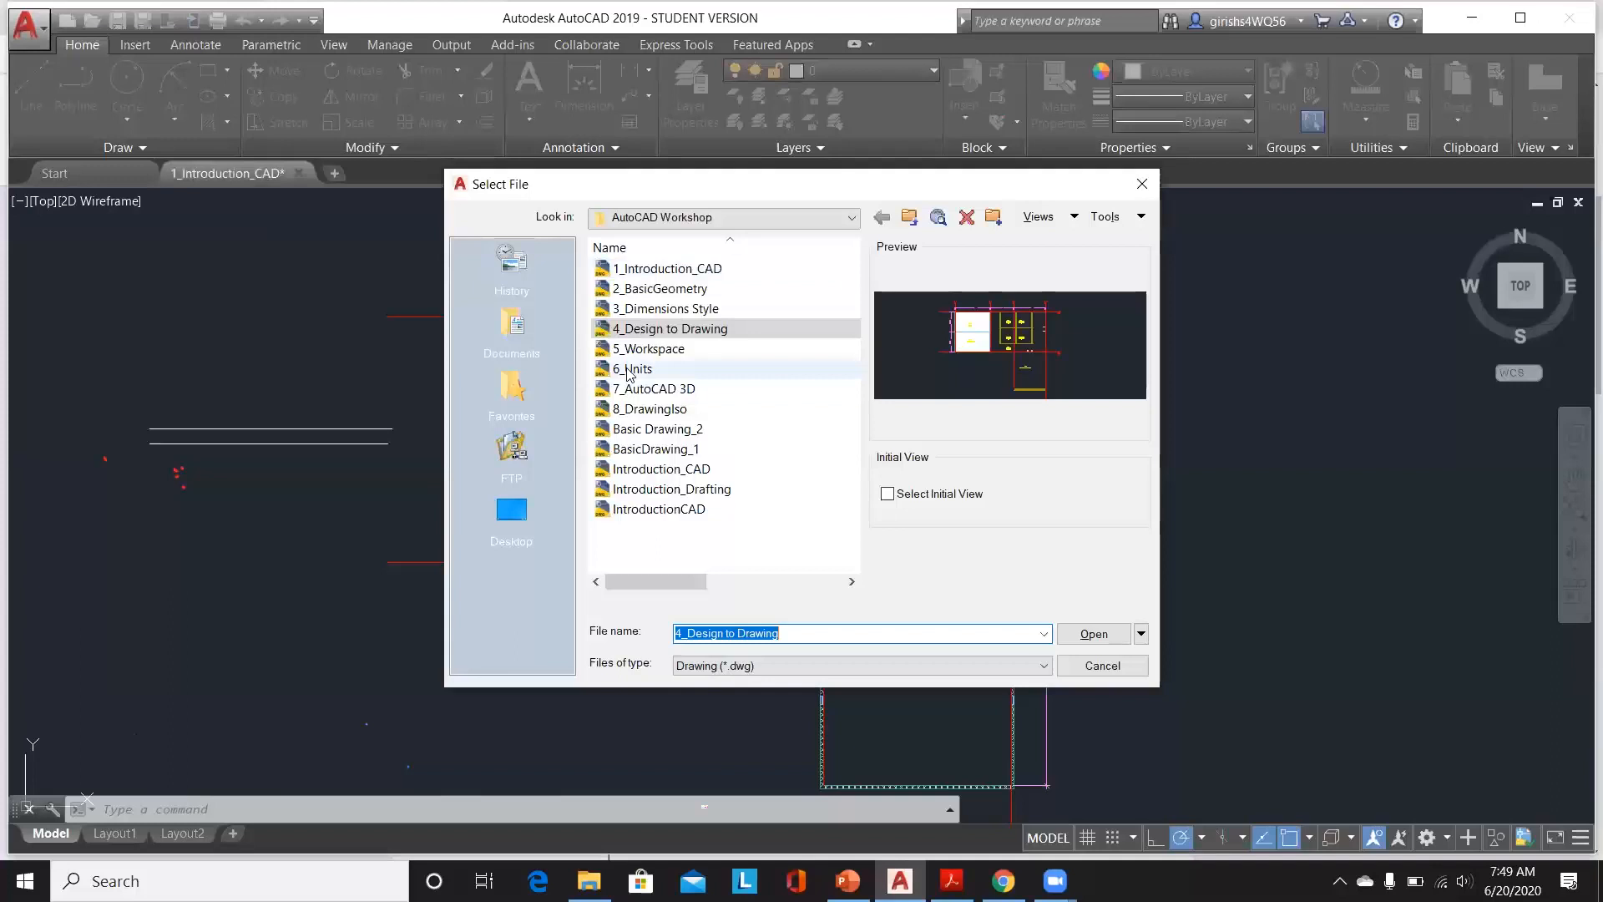
click(634, 369)
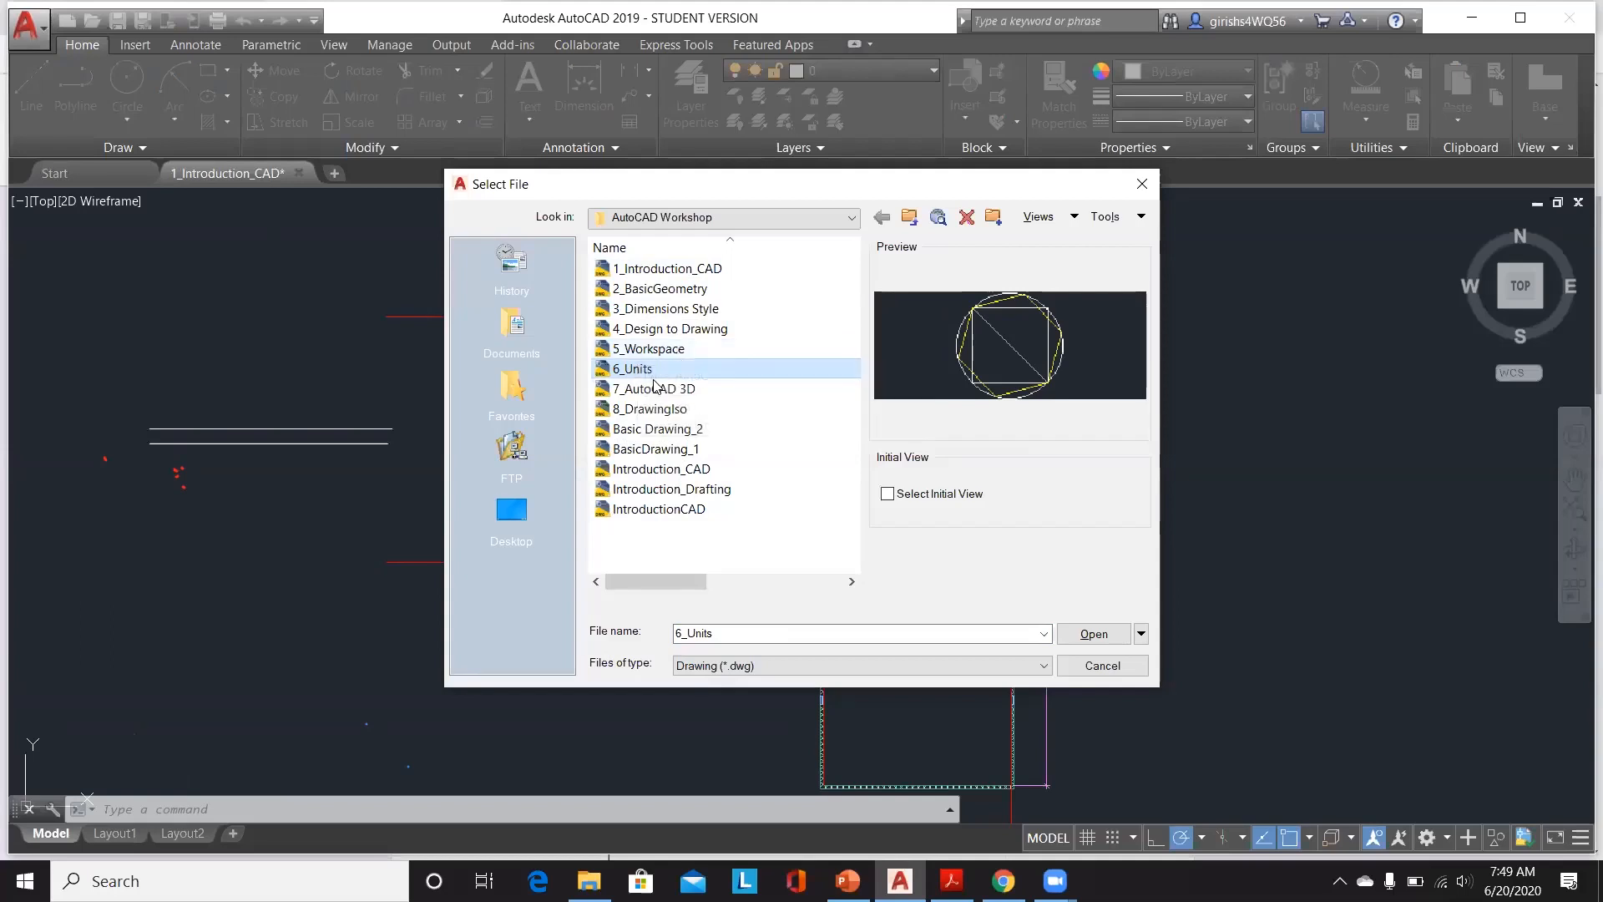
click(1096, 635)
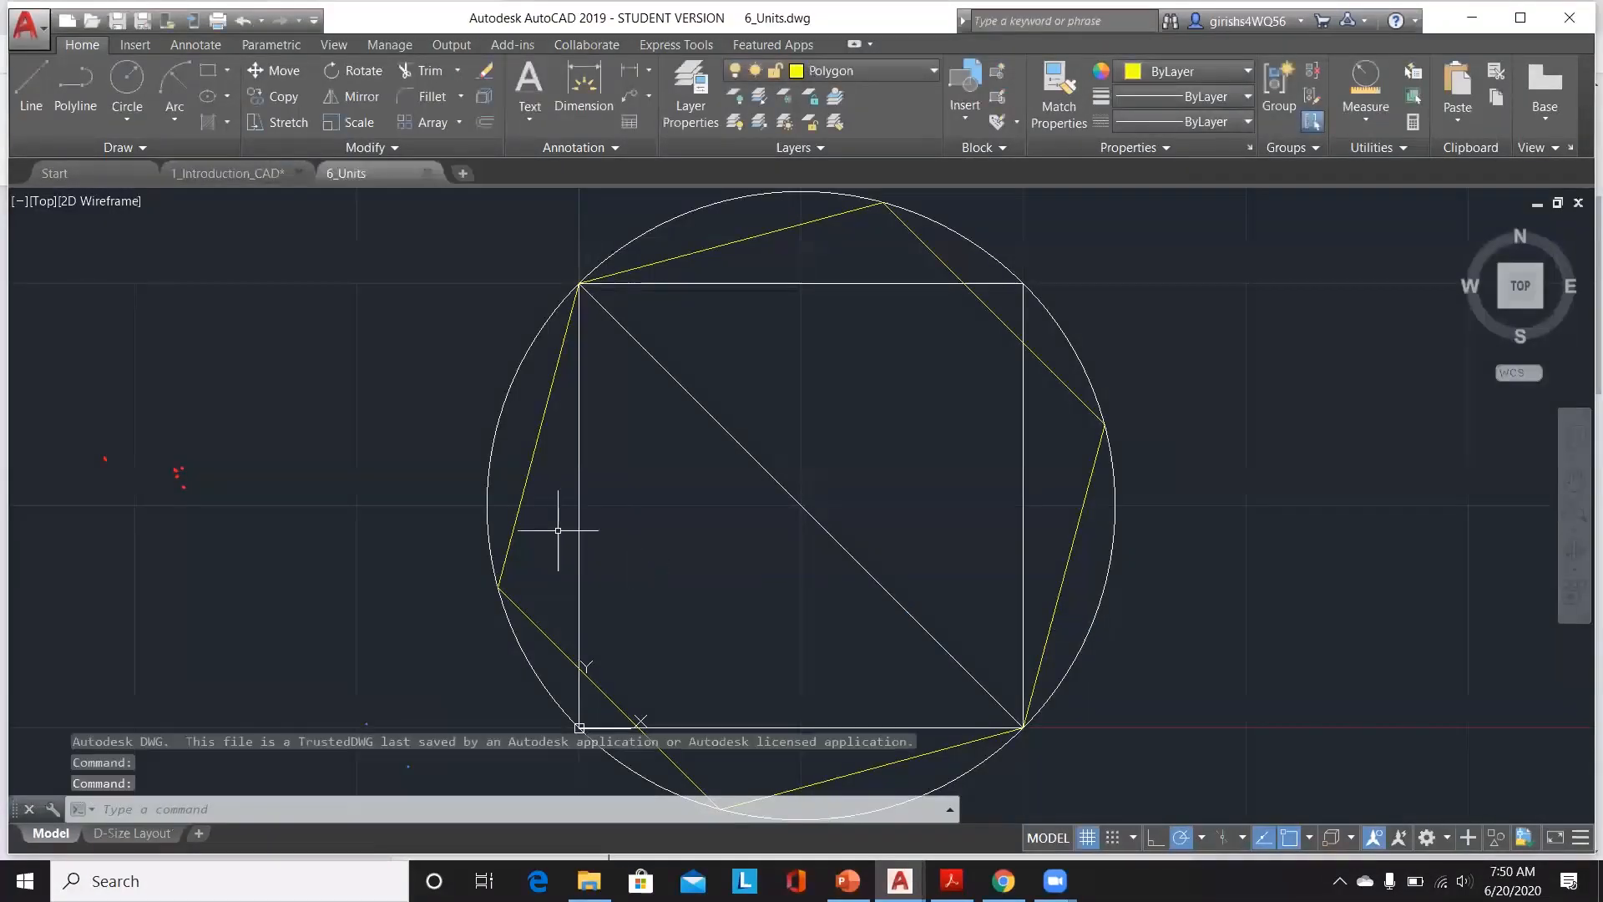
Step: Turn on the Coordinates display in the status bar and save the 6_Units drawing
scroll(558, 530, down, 2)
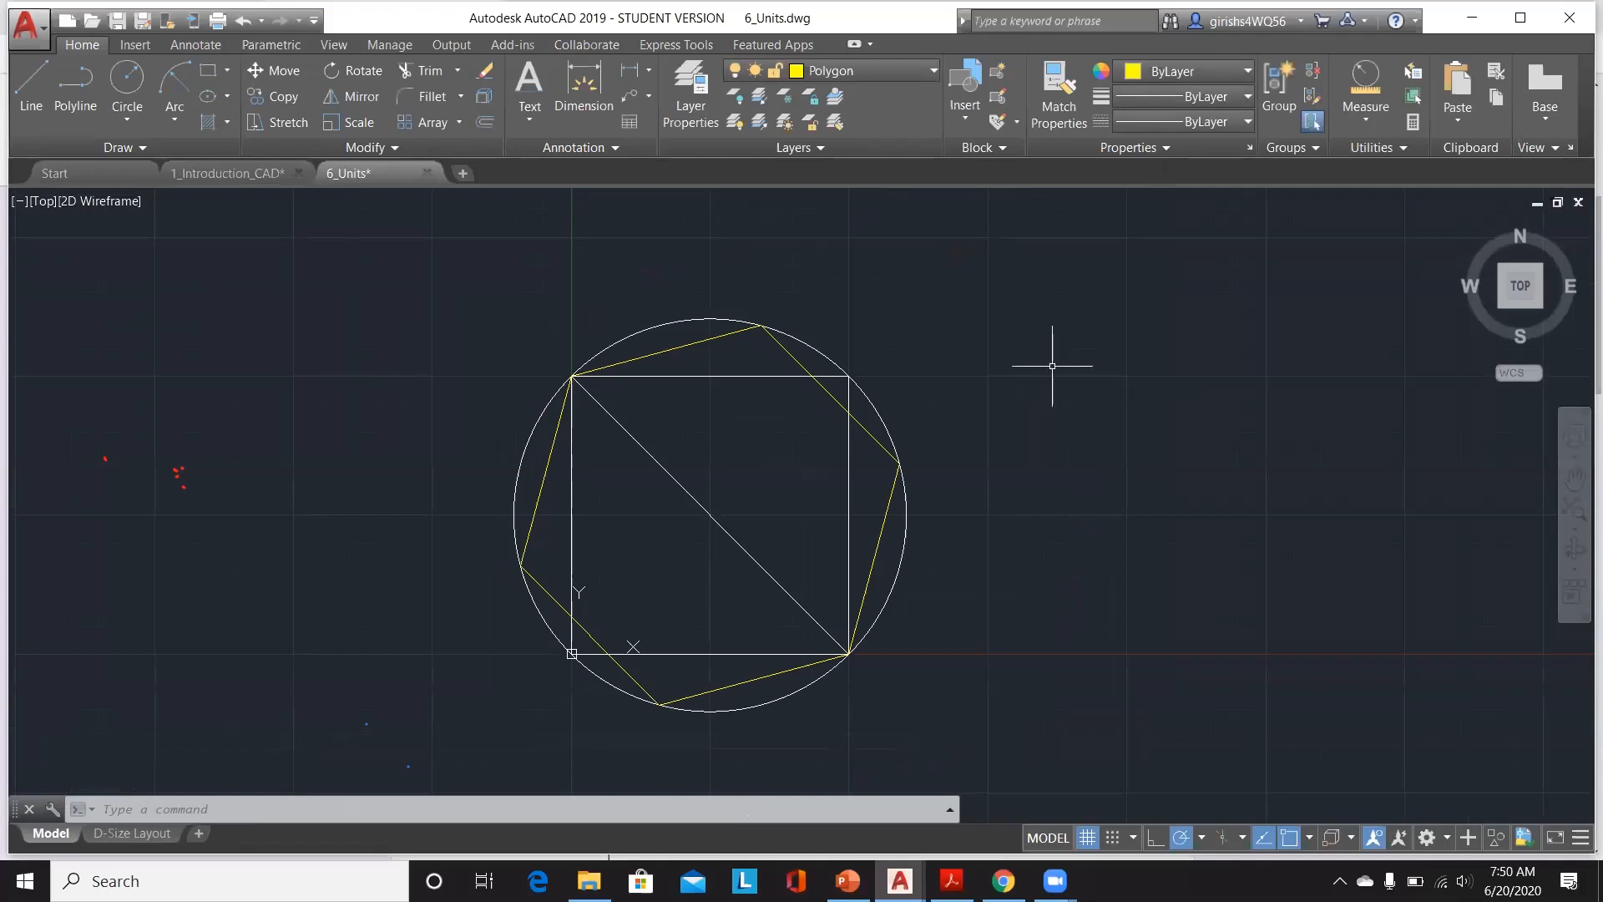
click(1580, 838)
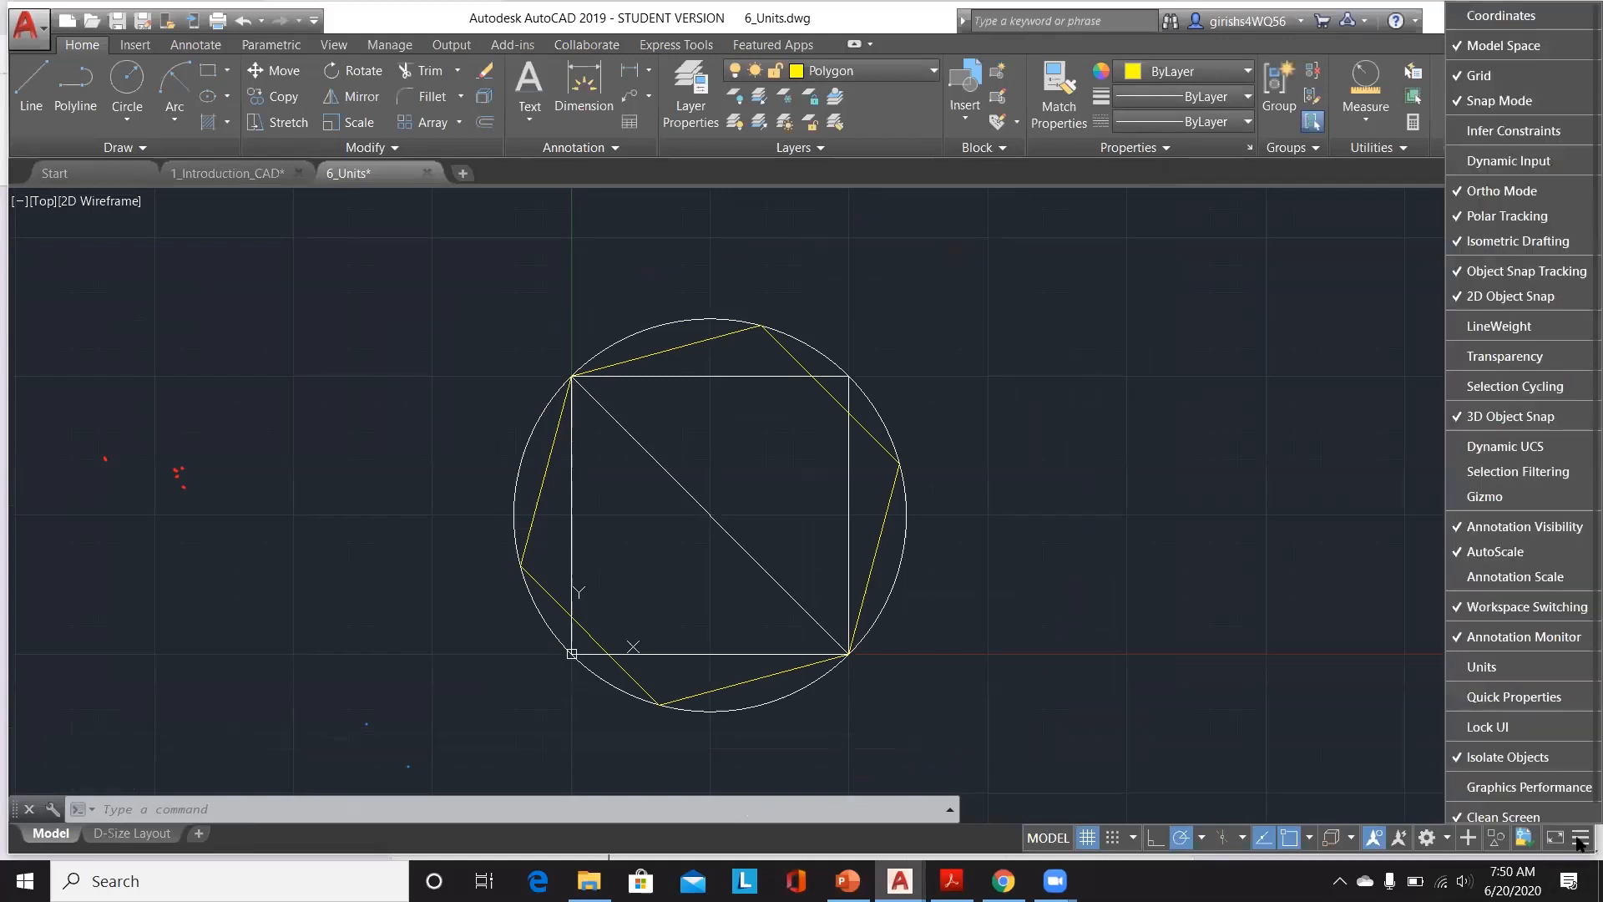
click(1539, 18)
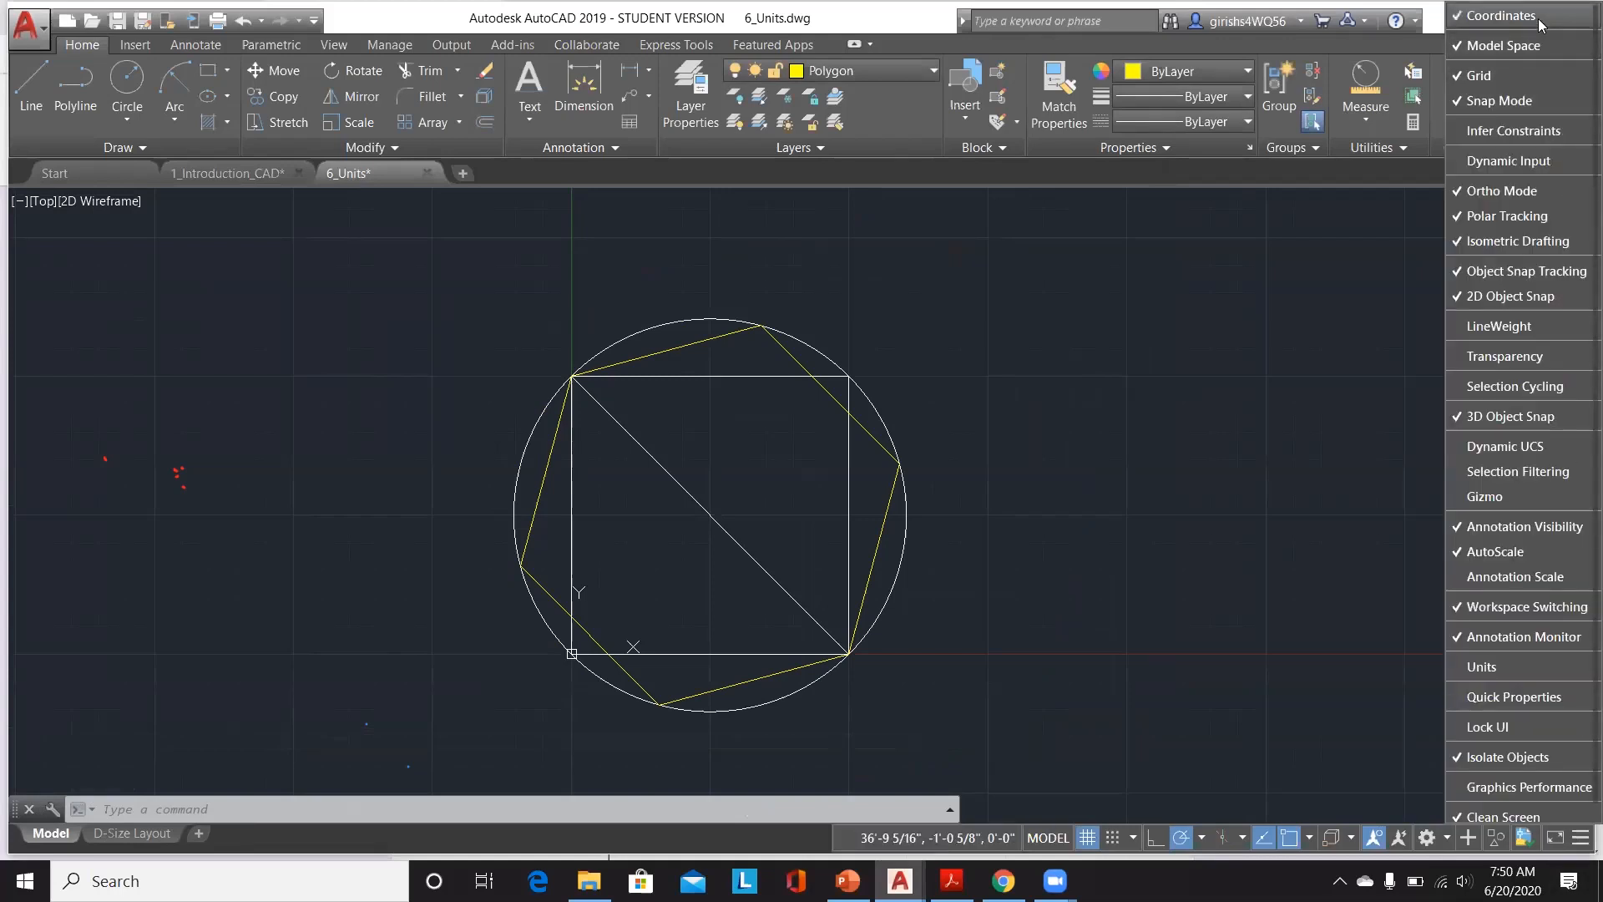
click(1030, 617)
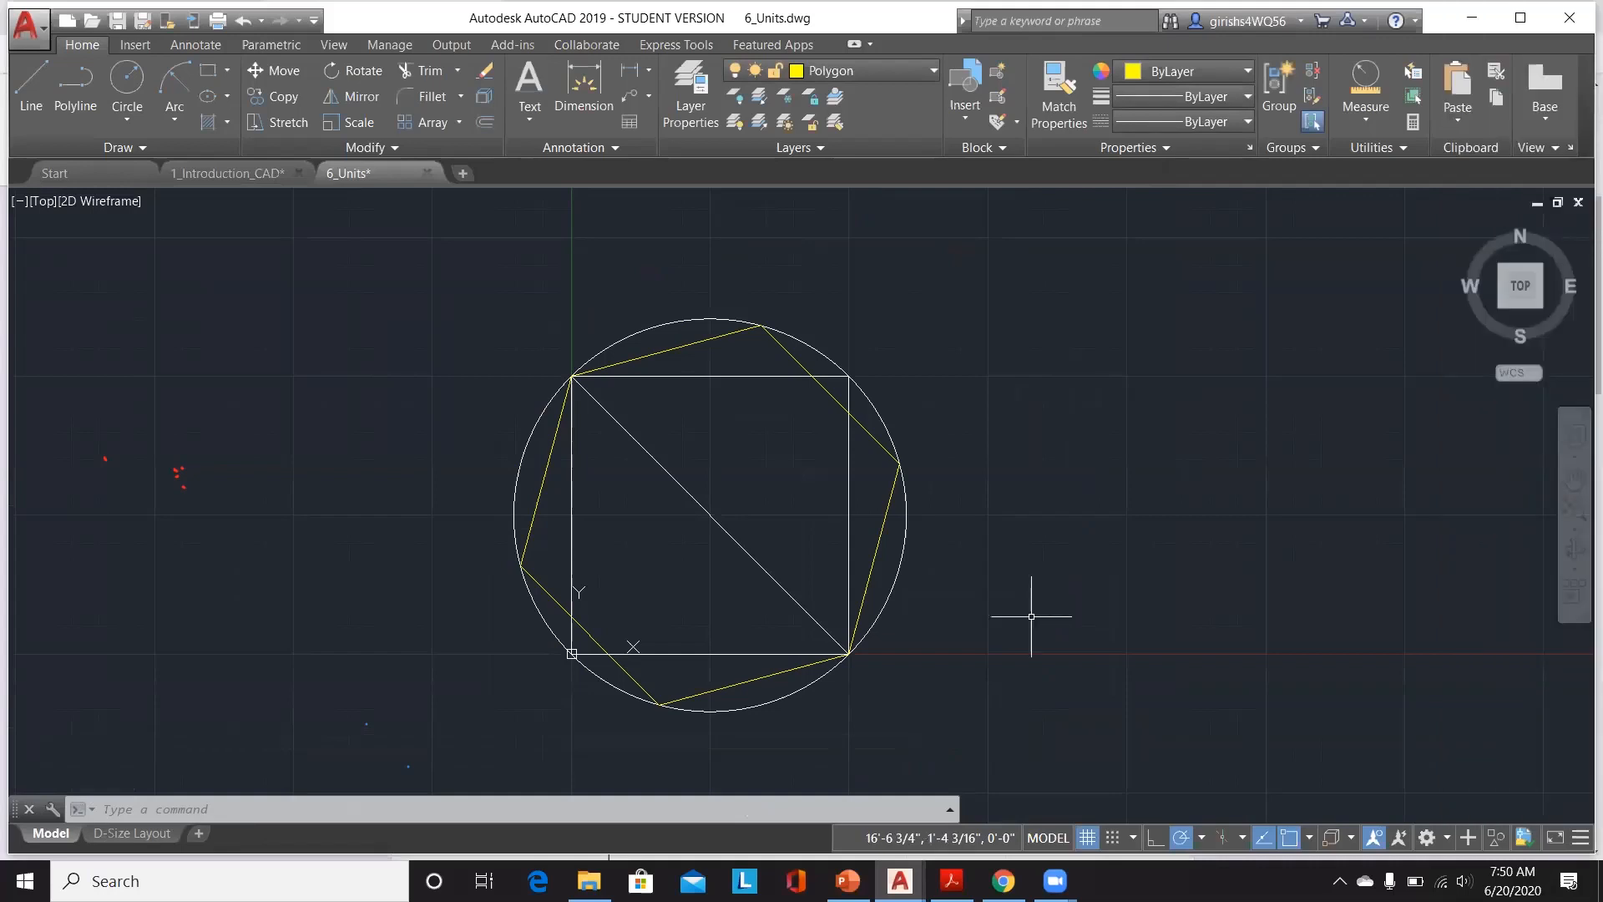
key(ctrl+s)
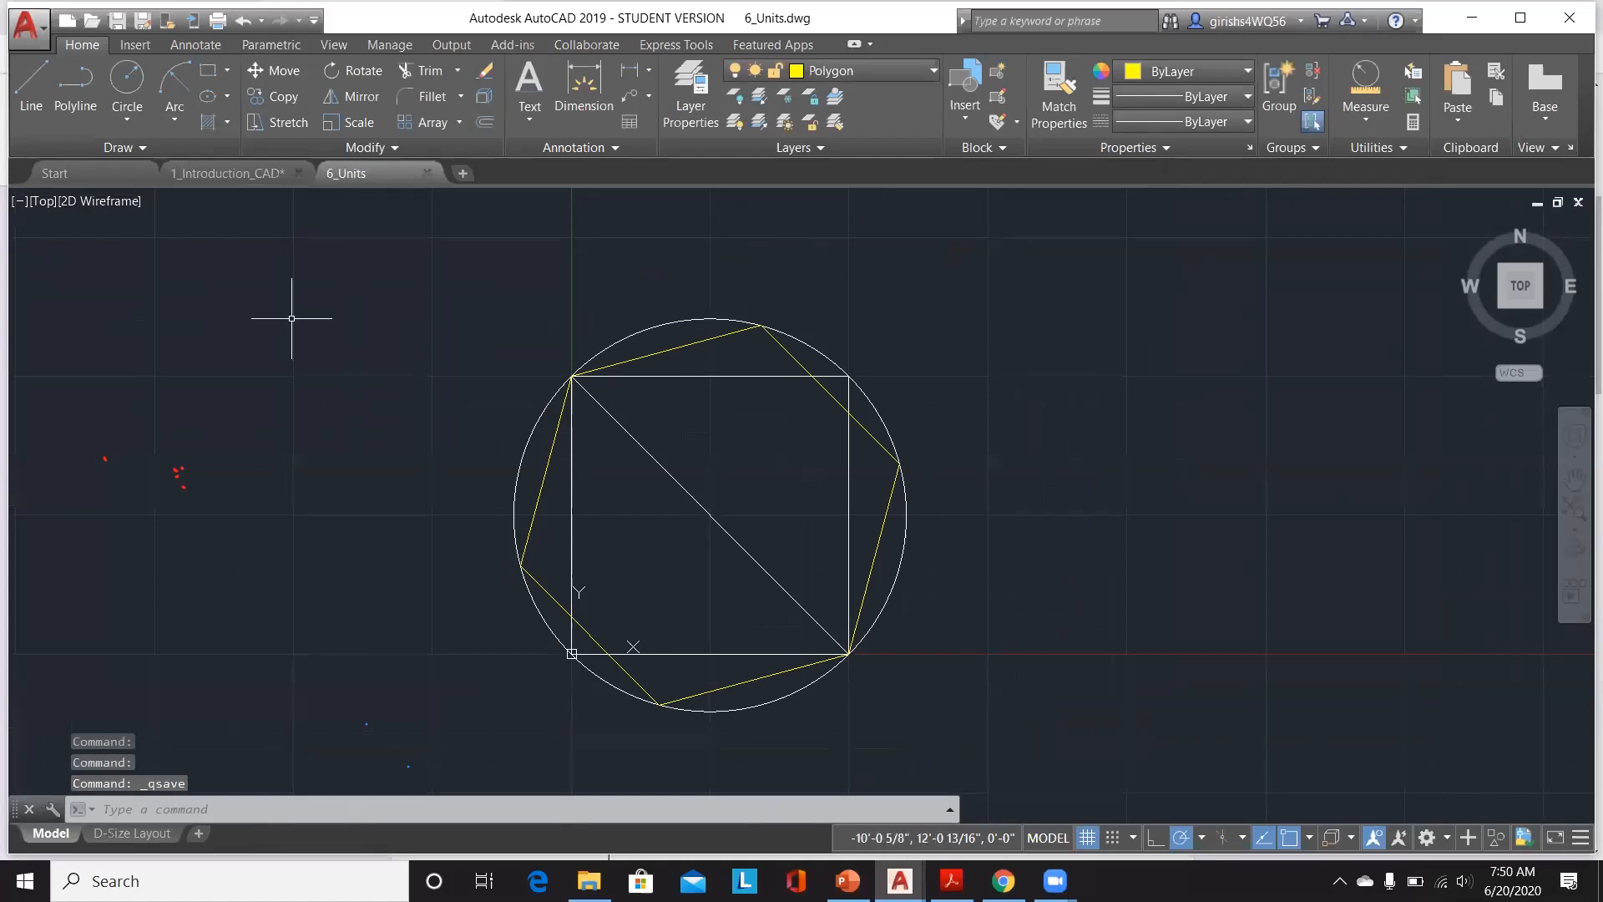
Step: Switch to the 1_Introduction_CAD drawing and open the Dimension Style Manager
click(267, 173)
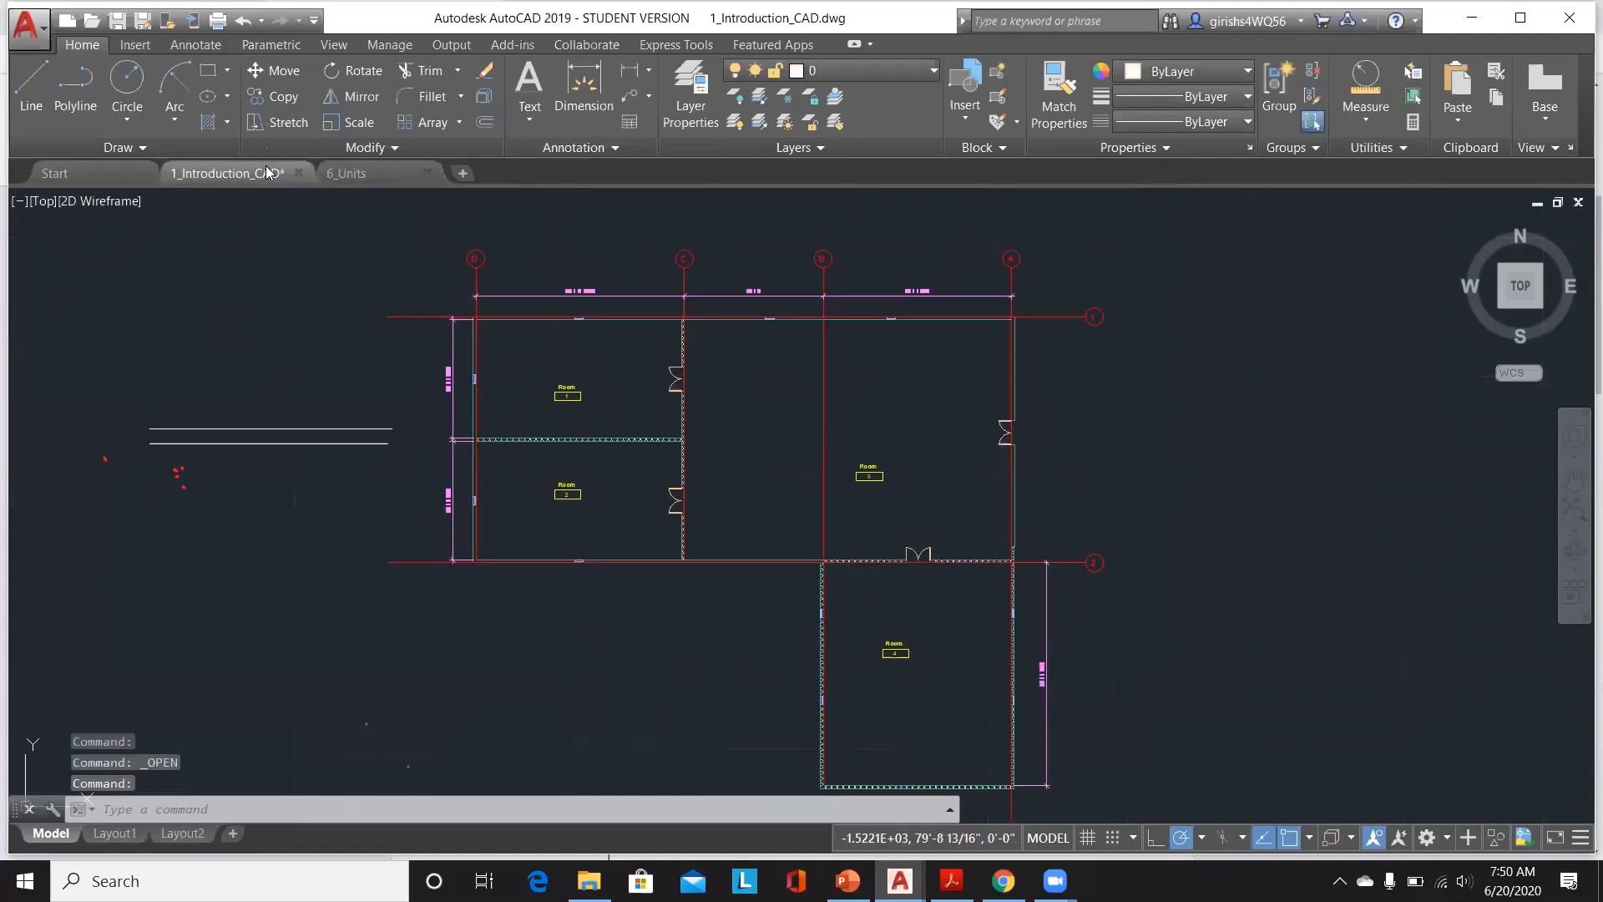
scroll(628, 262, up, 5)
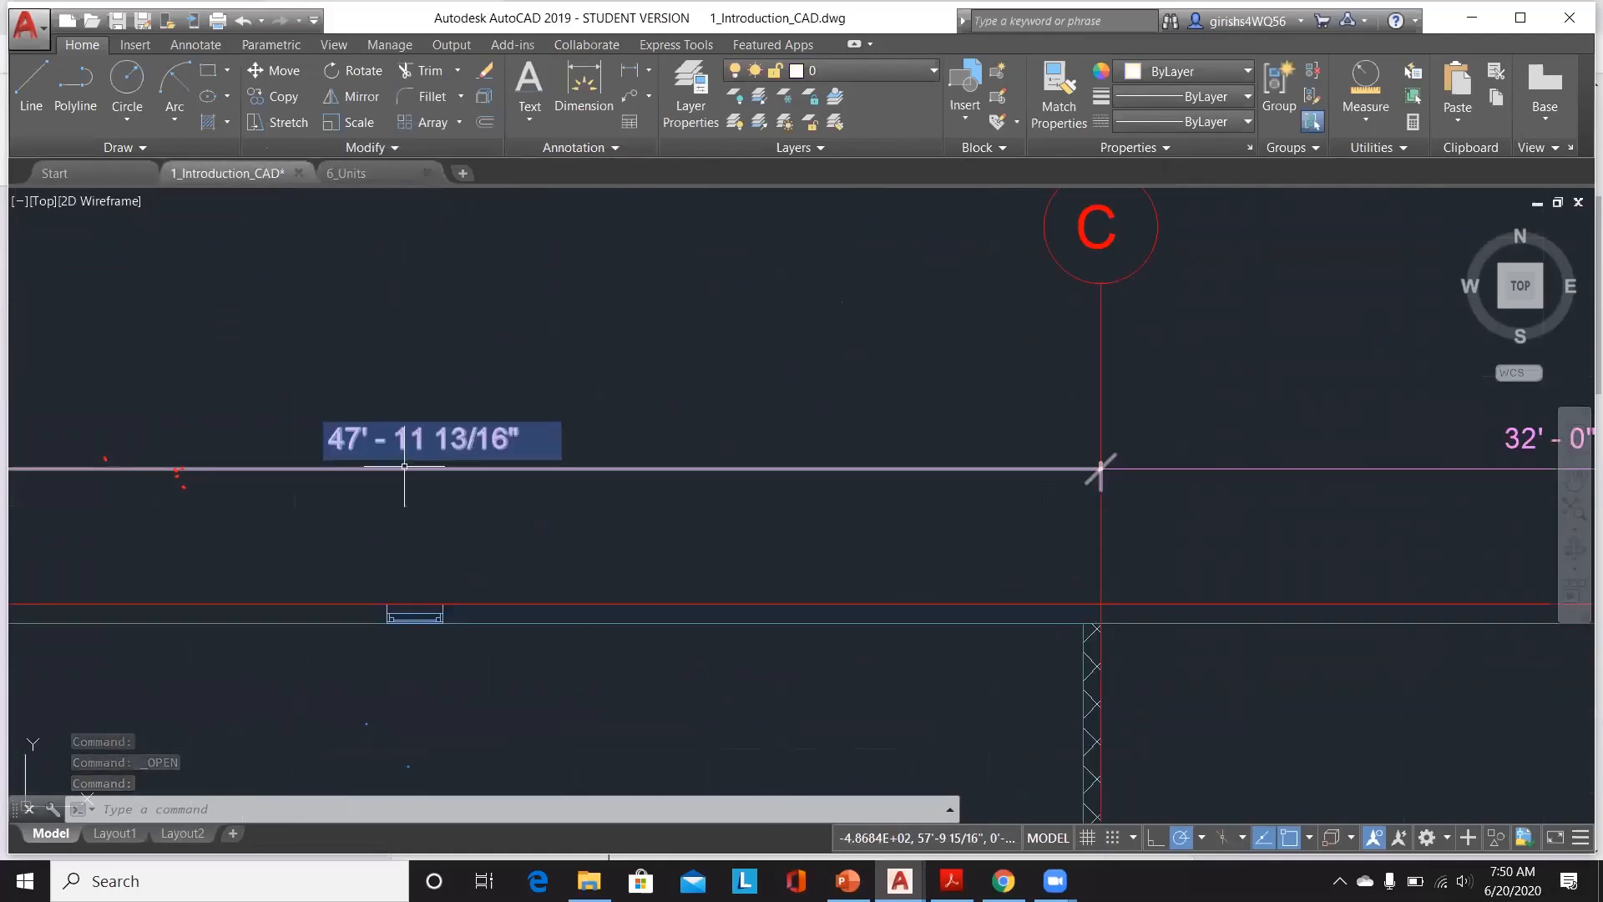
click(385, 470)
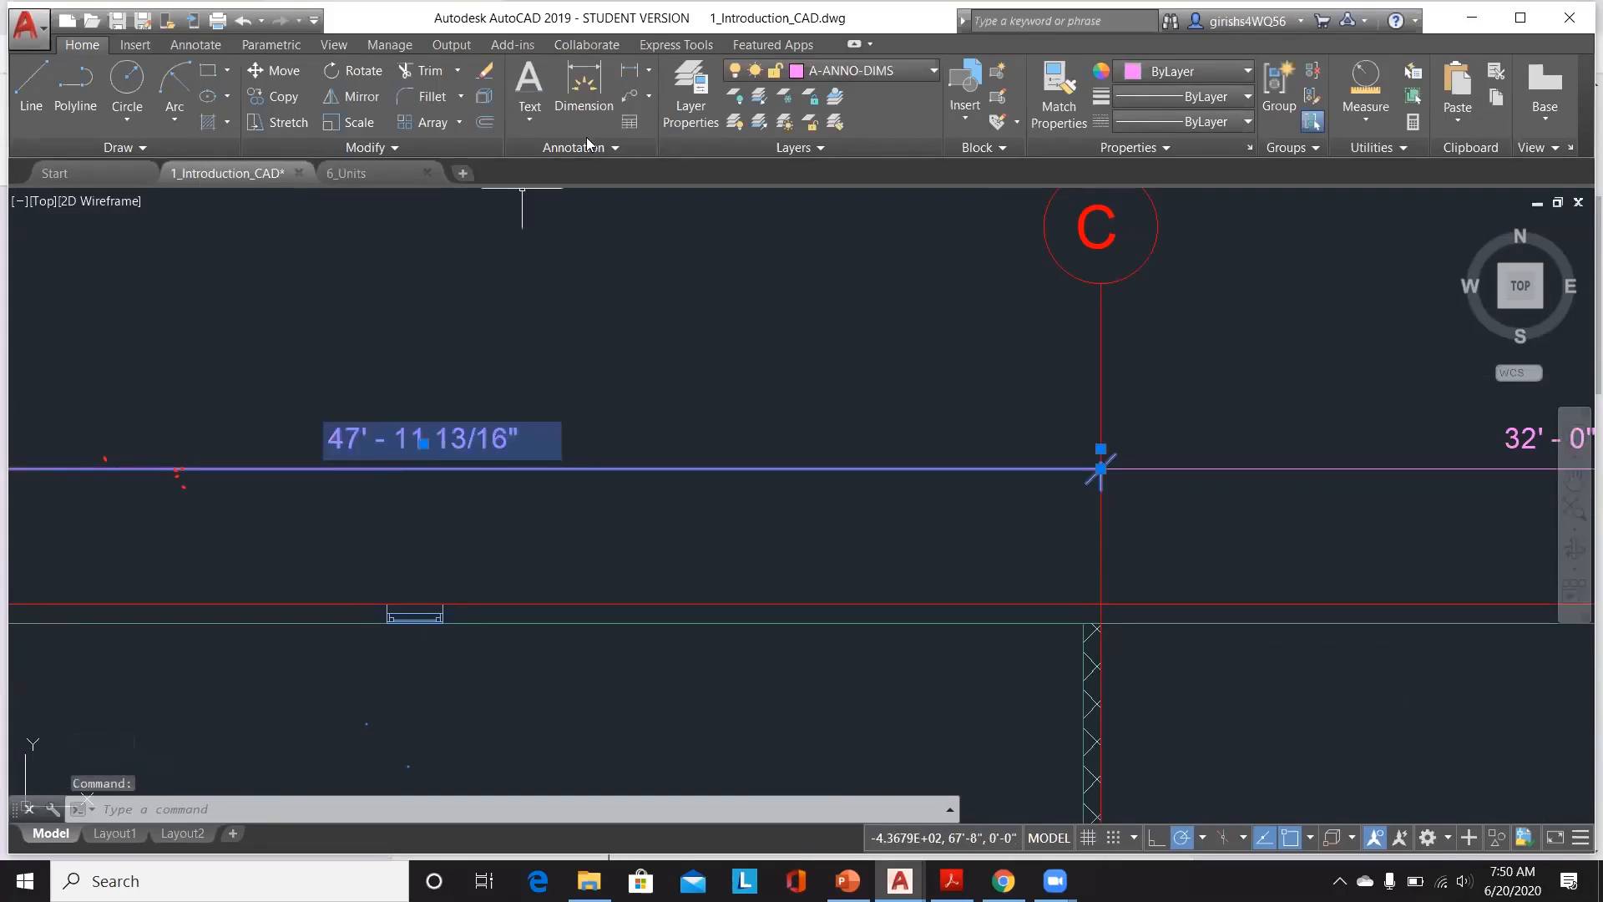
click(584, 88)
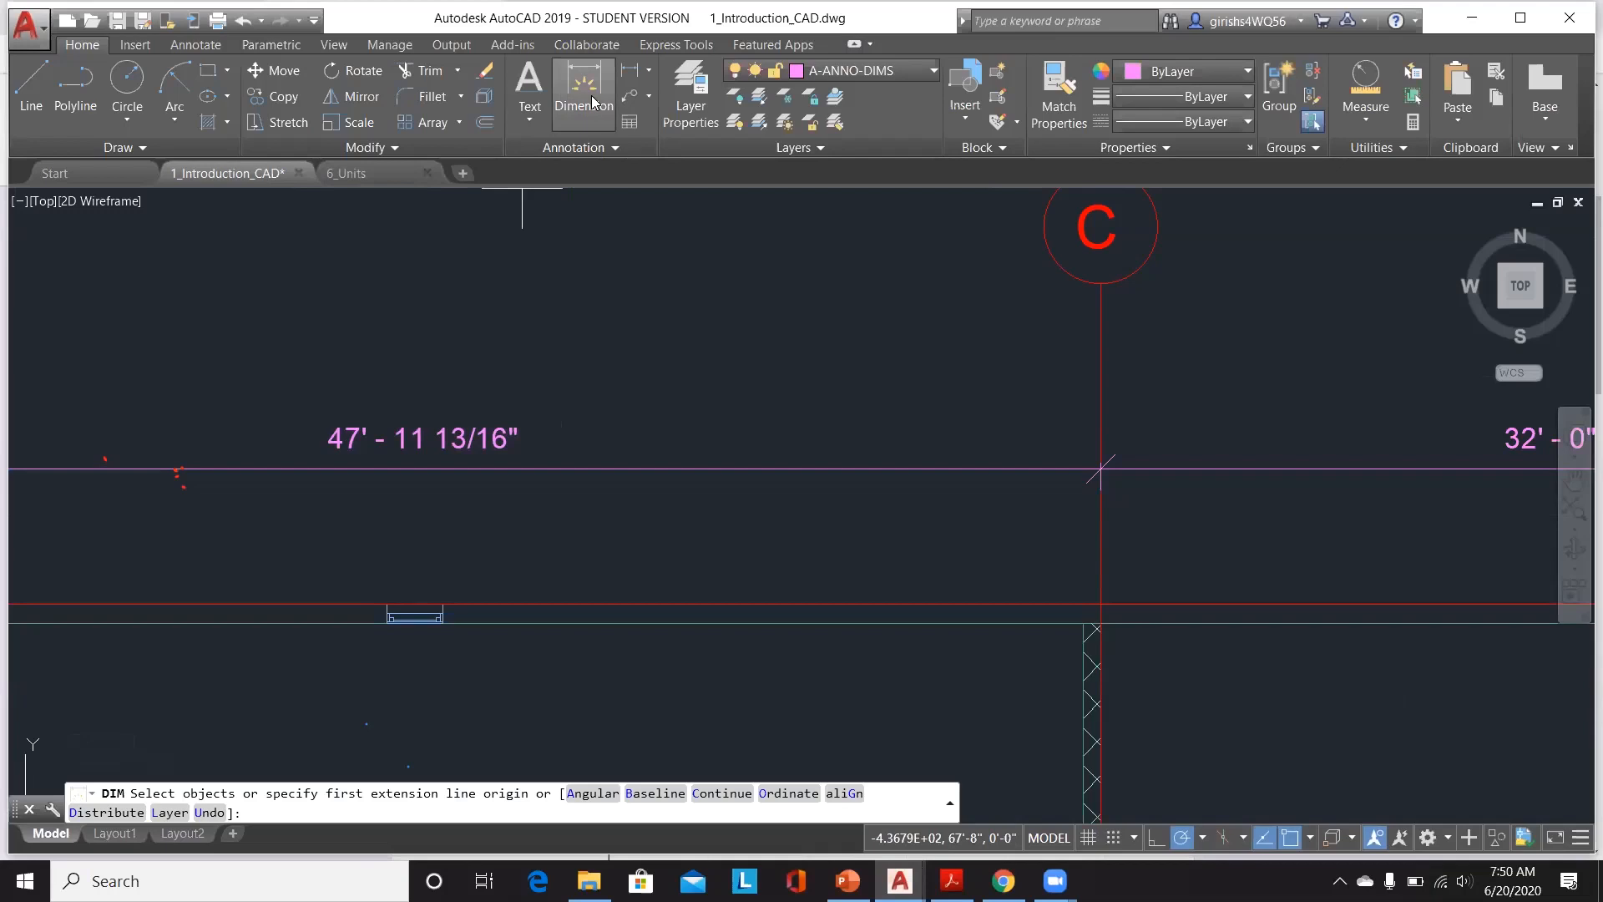
click(203, 47)
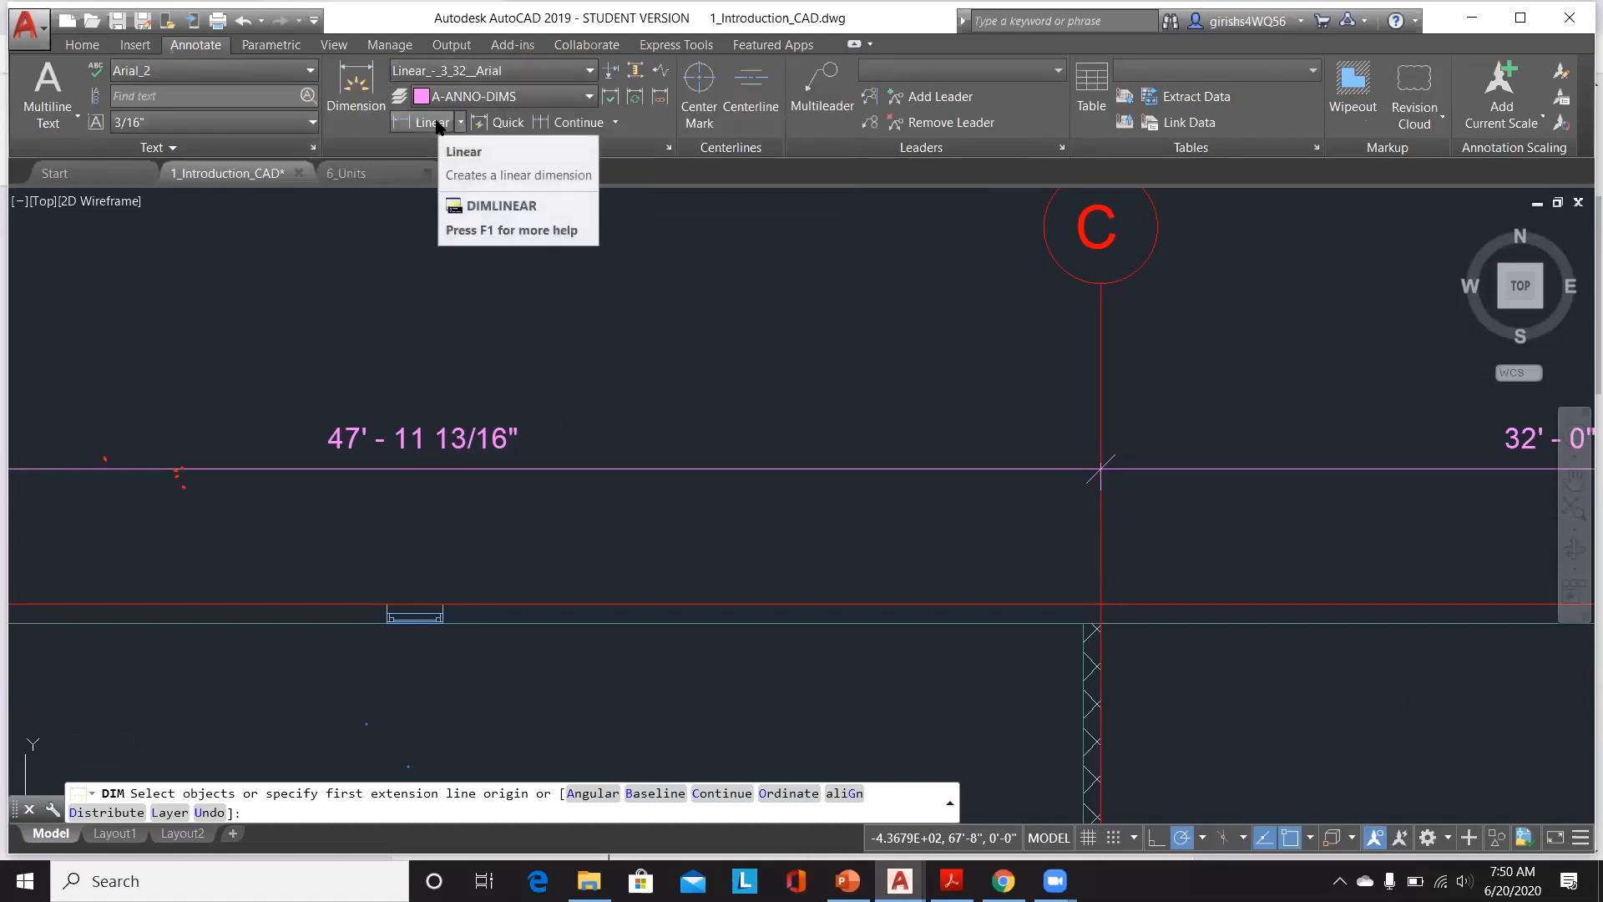
click(573, 69)
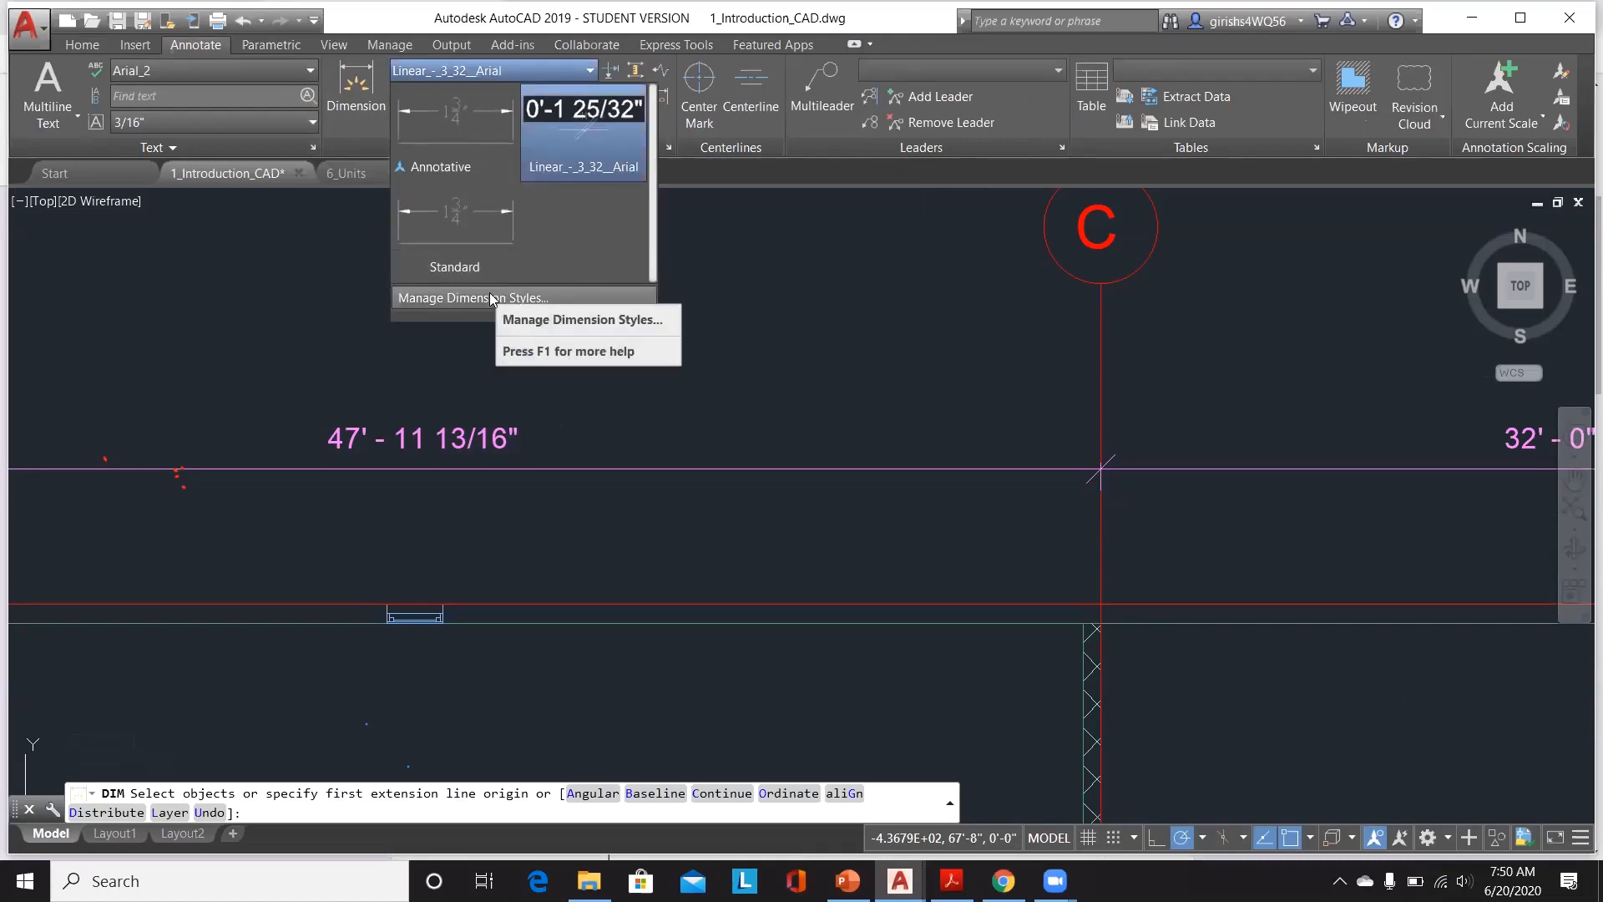
click(492, 297)
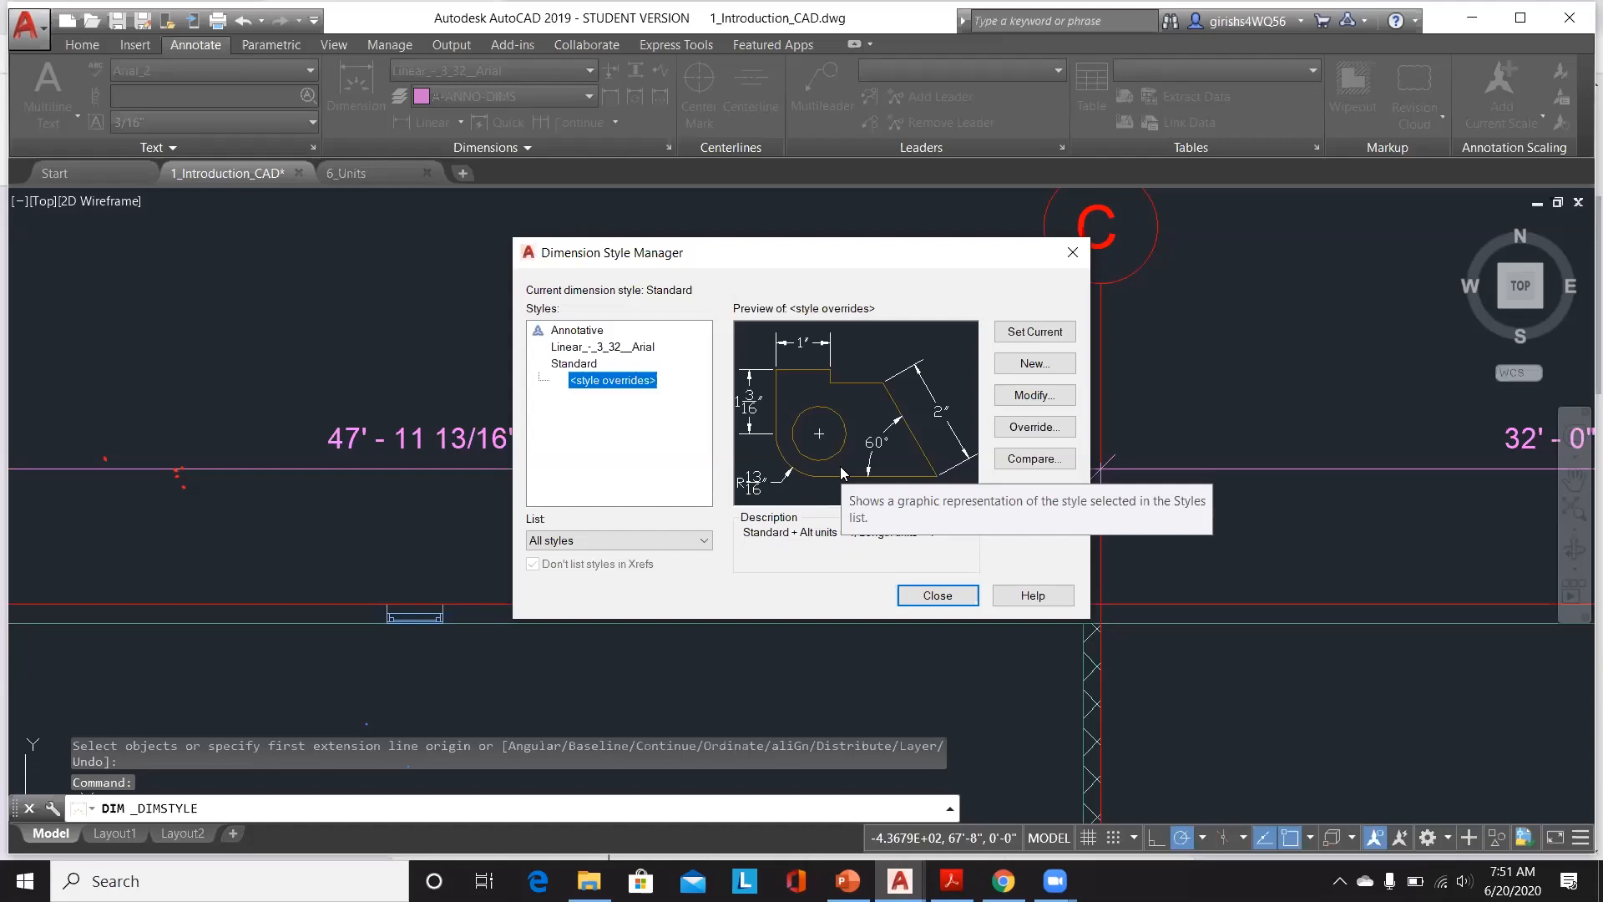
Step: Create a new dimension style named STYLE A, starting from the Standard style
click(1036, 364)
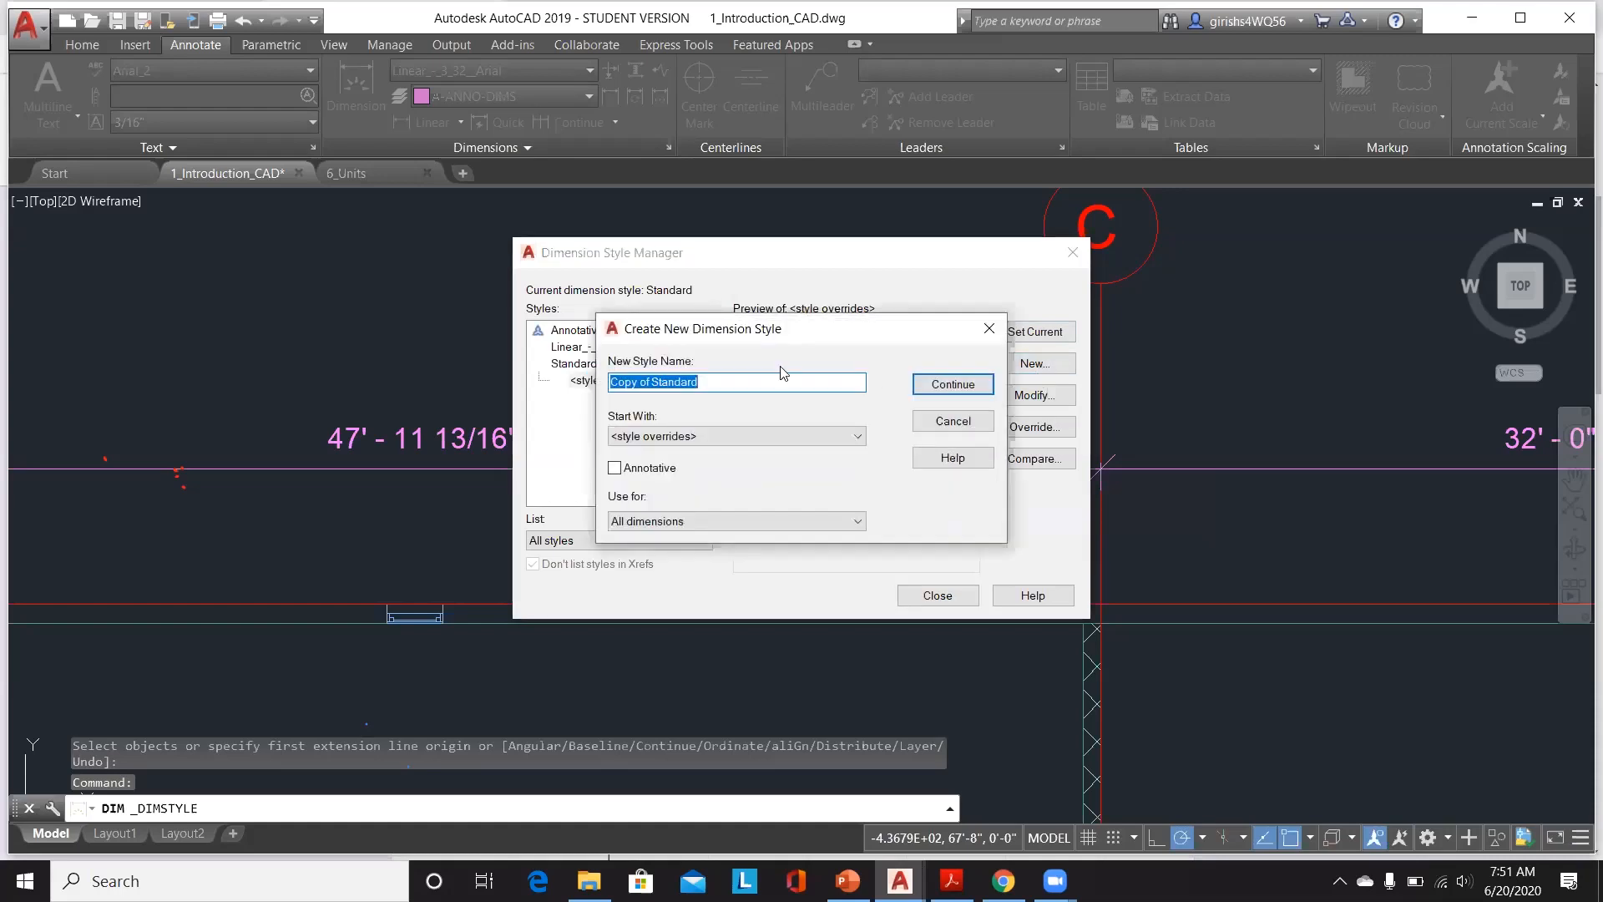
click(829, 443)
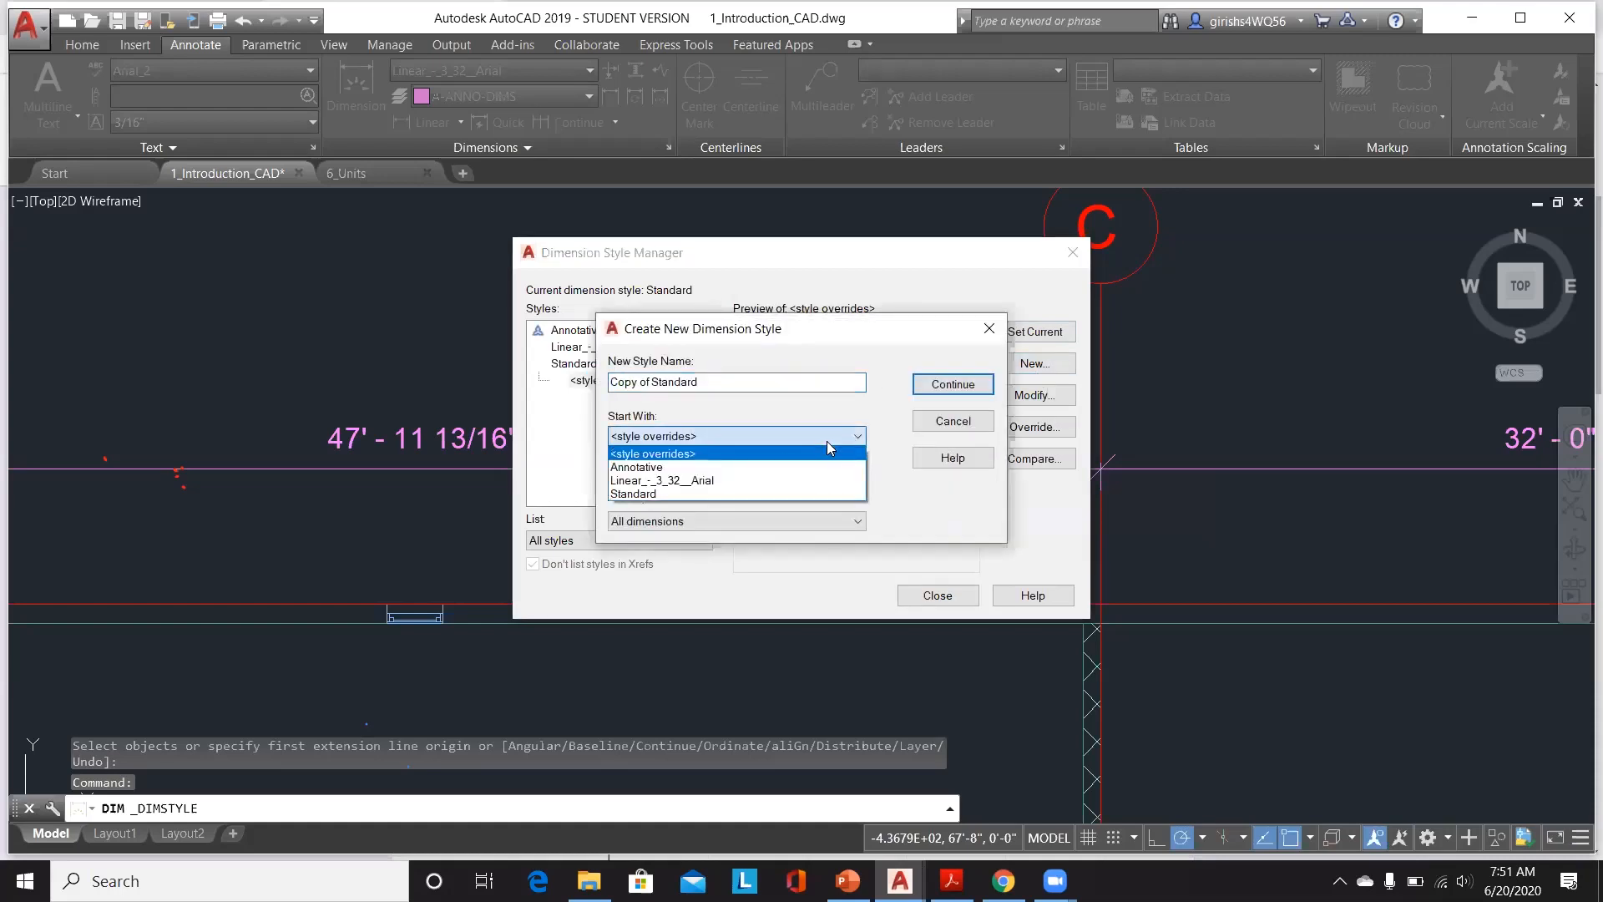
click(707, 493)
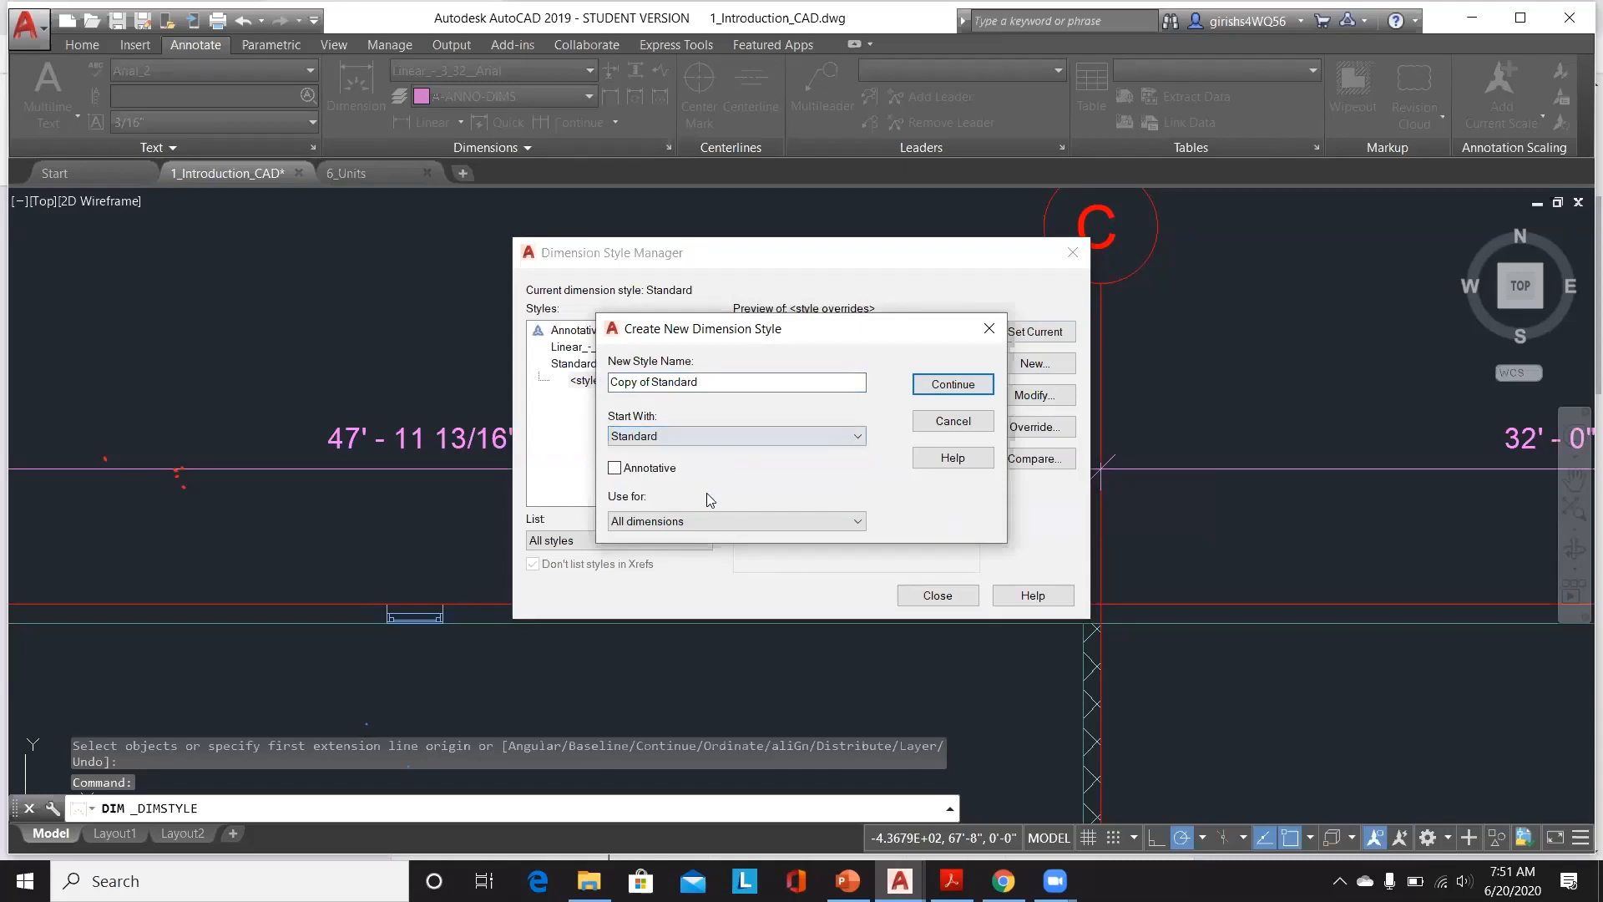
click(844, 390)
drag(717, 380, 594, 380)
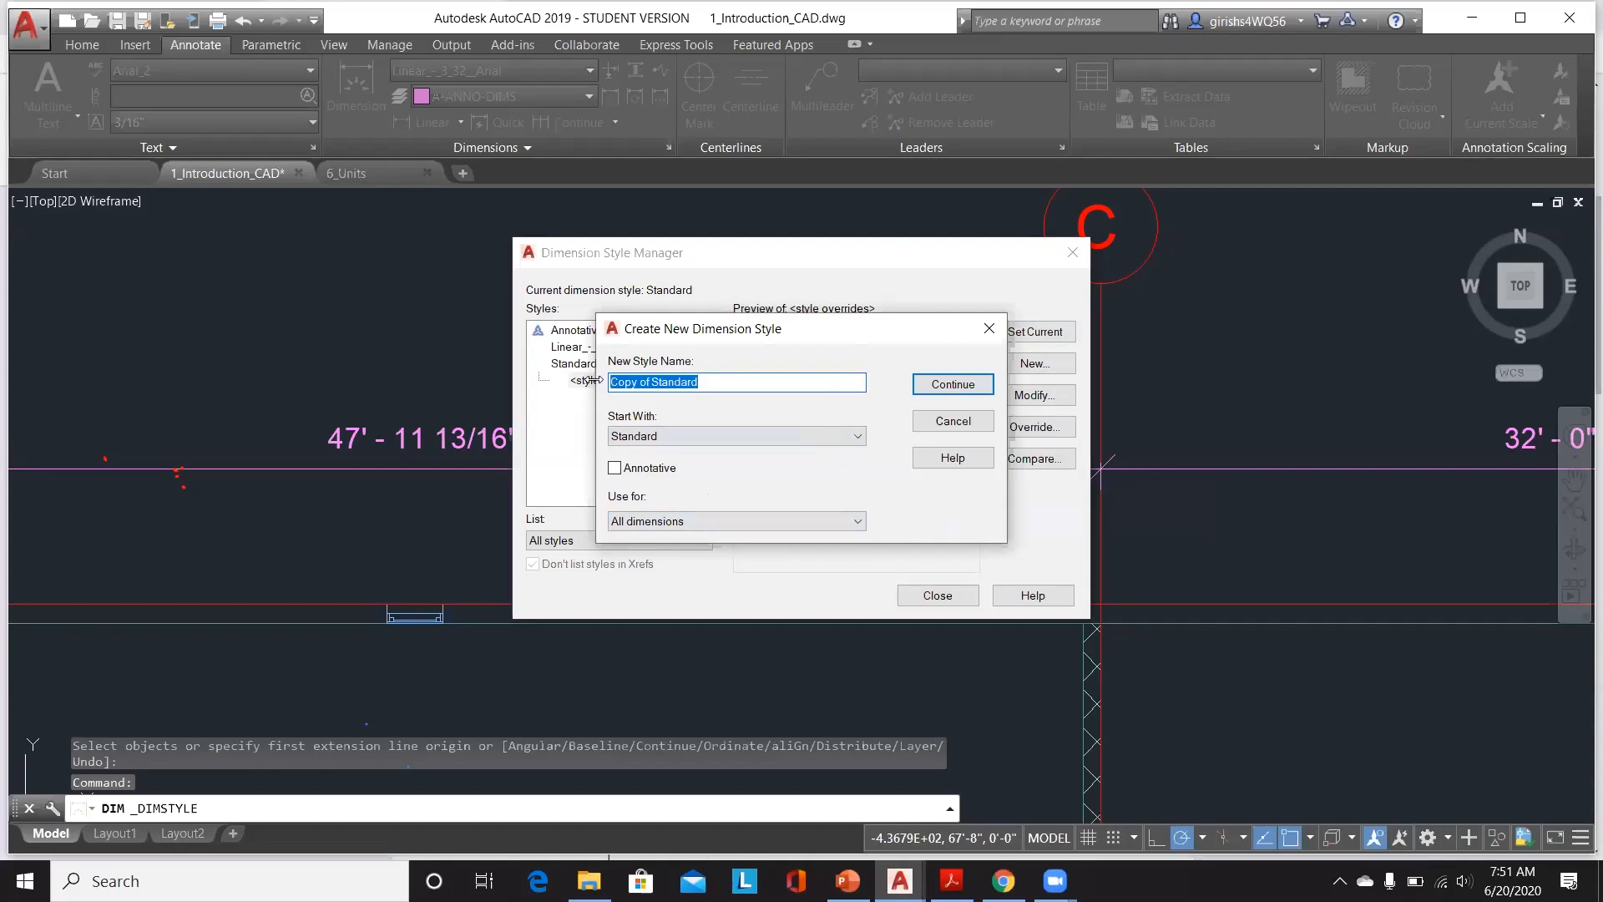
text(s)
key(BackSpace)
text(STYLE A)
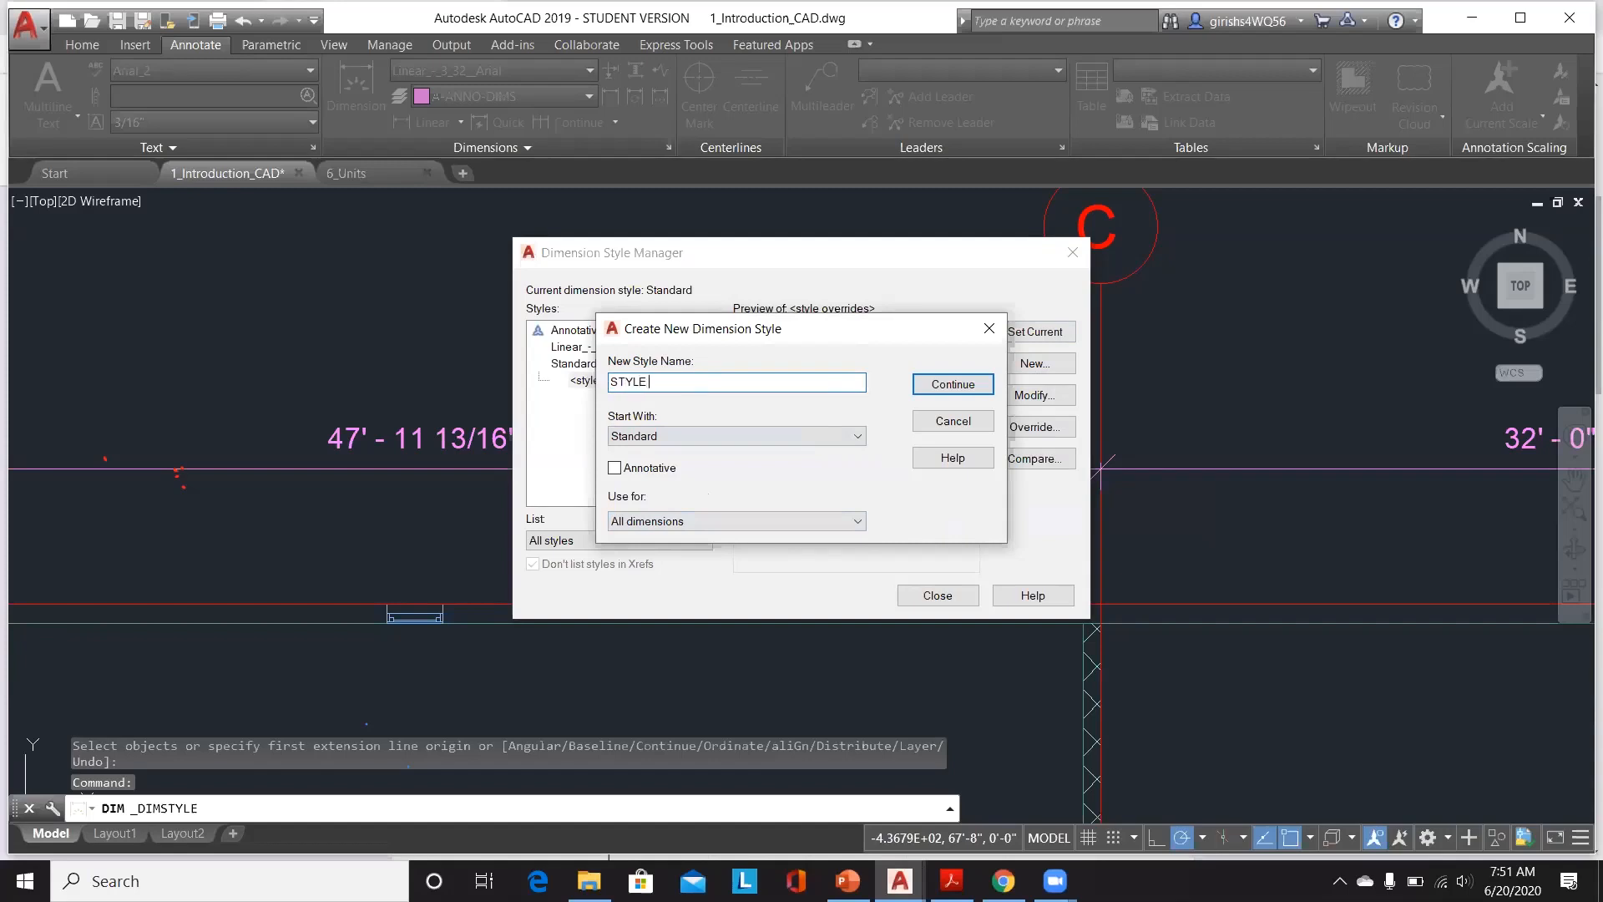
click(922, 386)
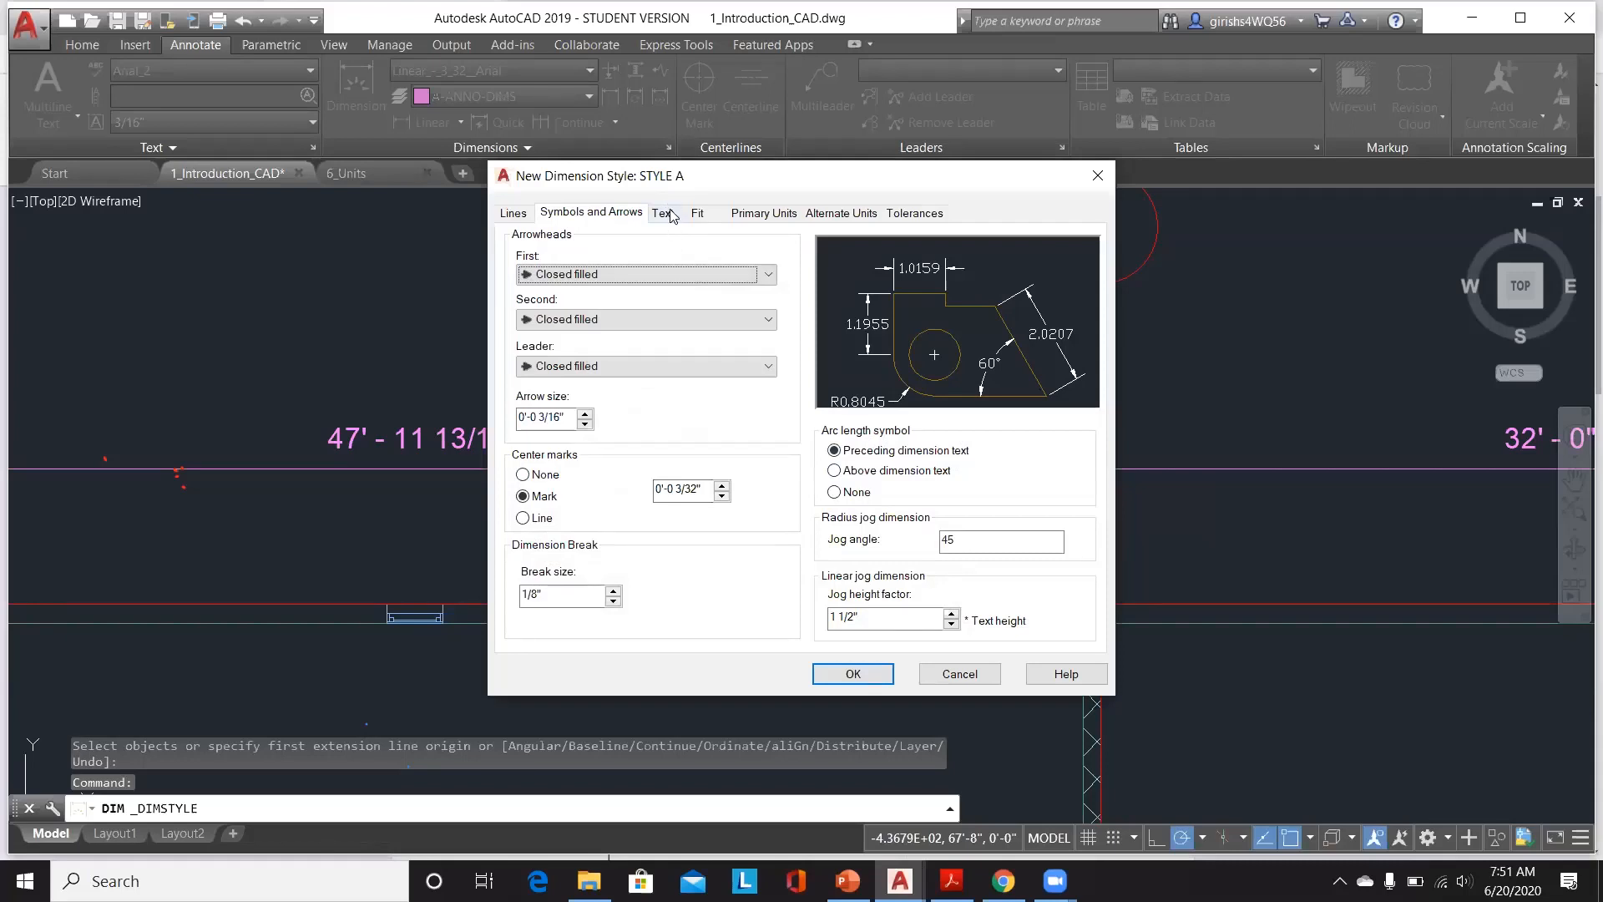
Step: Increase the STYLE A text height to 0'-1 3/8"
click(665, 214)
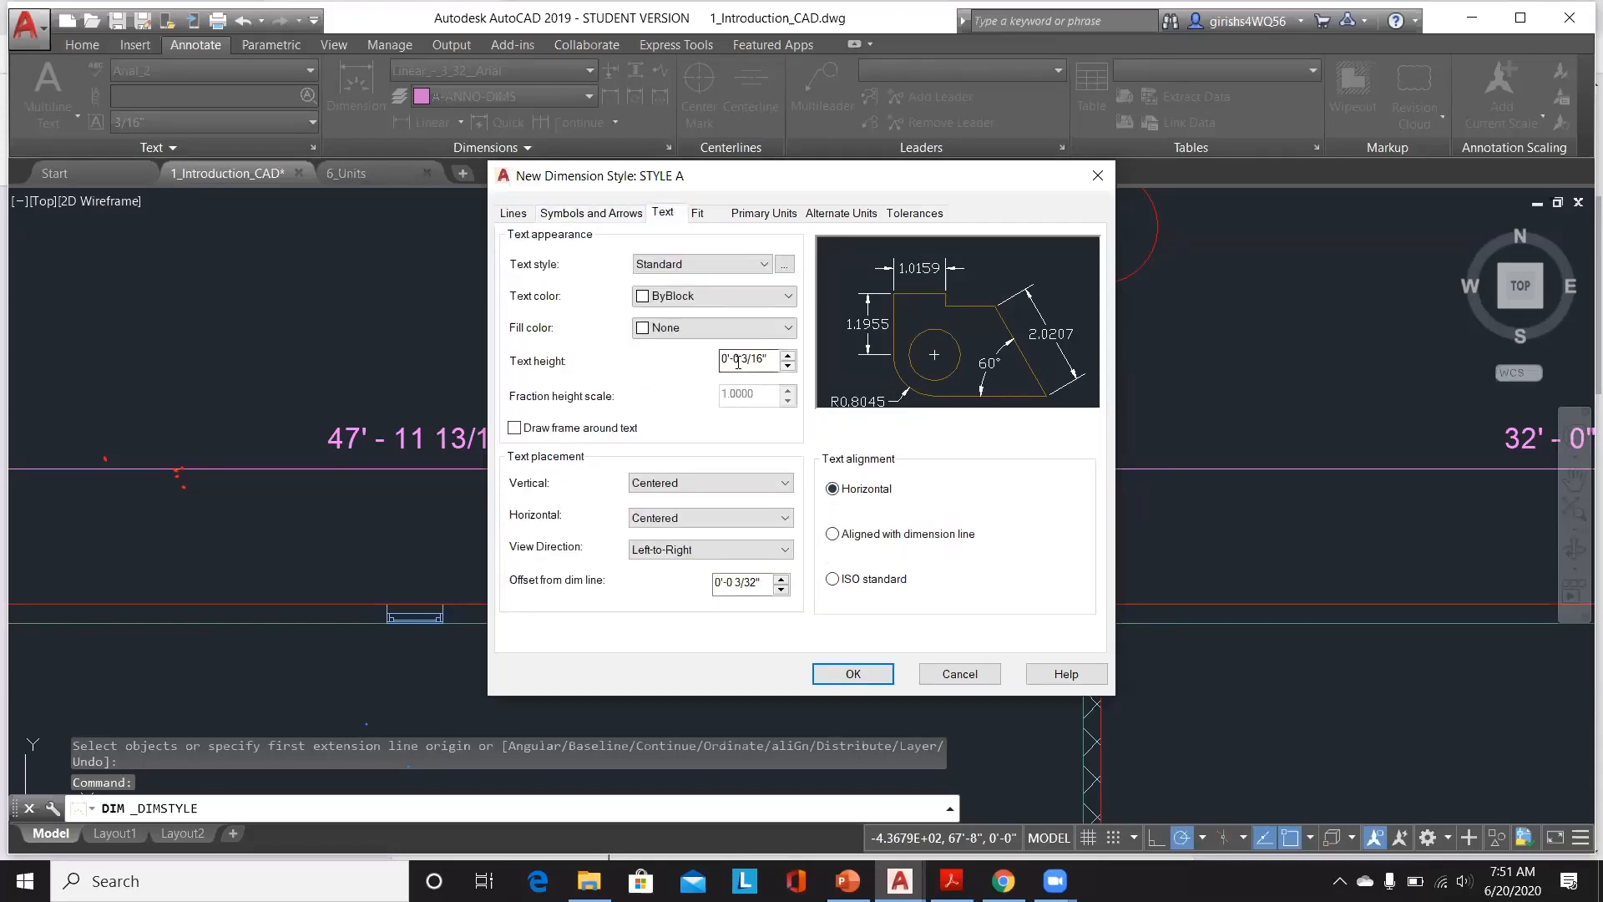
click(788, 356)
click(789, 356)
click(788, 356)
click(788, 356)
click(788, 355)
click(789, 356)
click(788, 357)
click(788, 356)
click(788, 357)
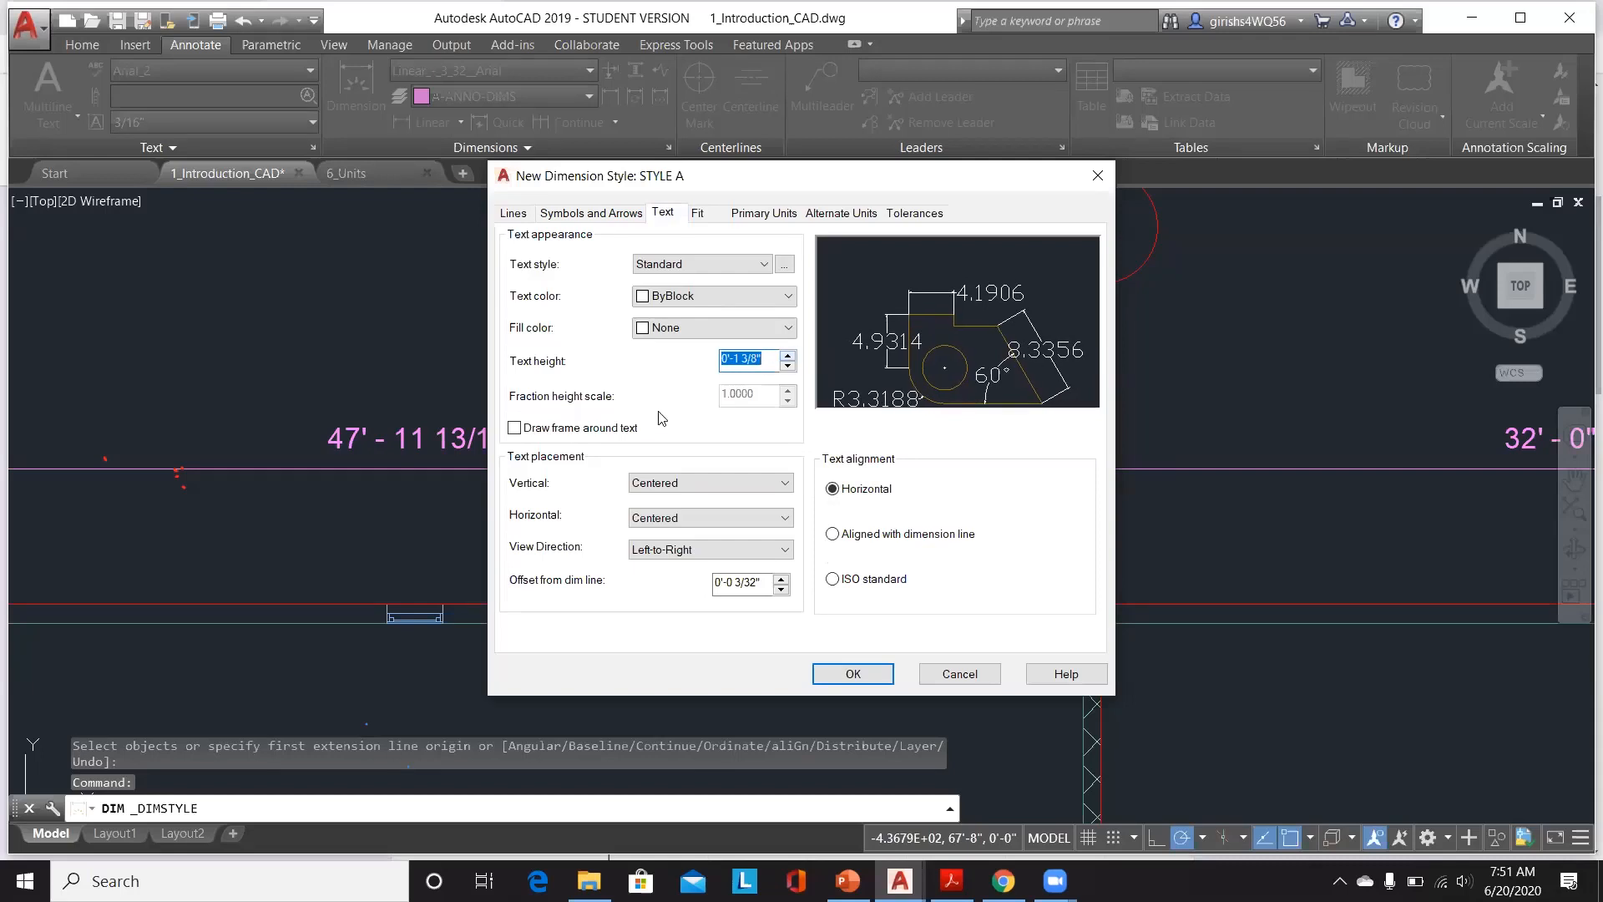
Step: Review the Fit and Symbols and Arrows settings, save STYLE A and close the Dimension Style Manager without setting it current
click(699, 213)
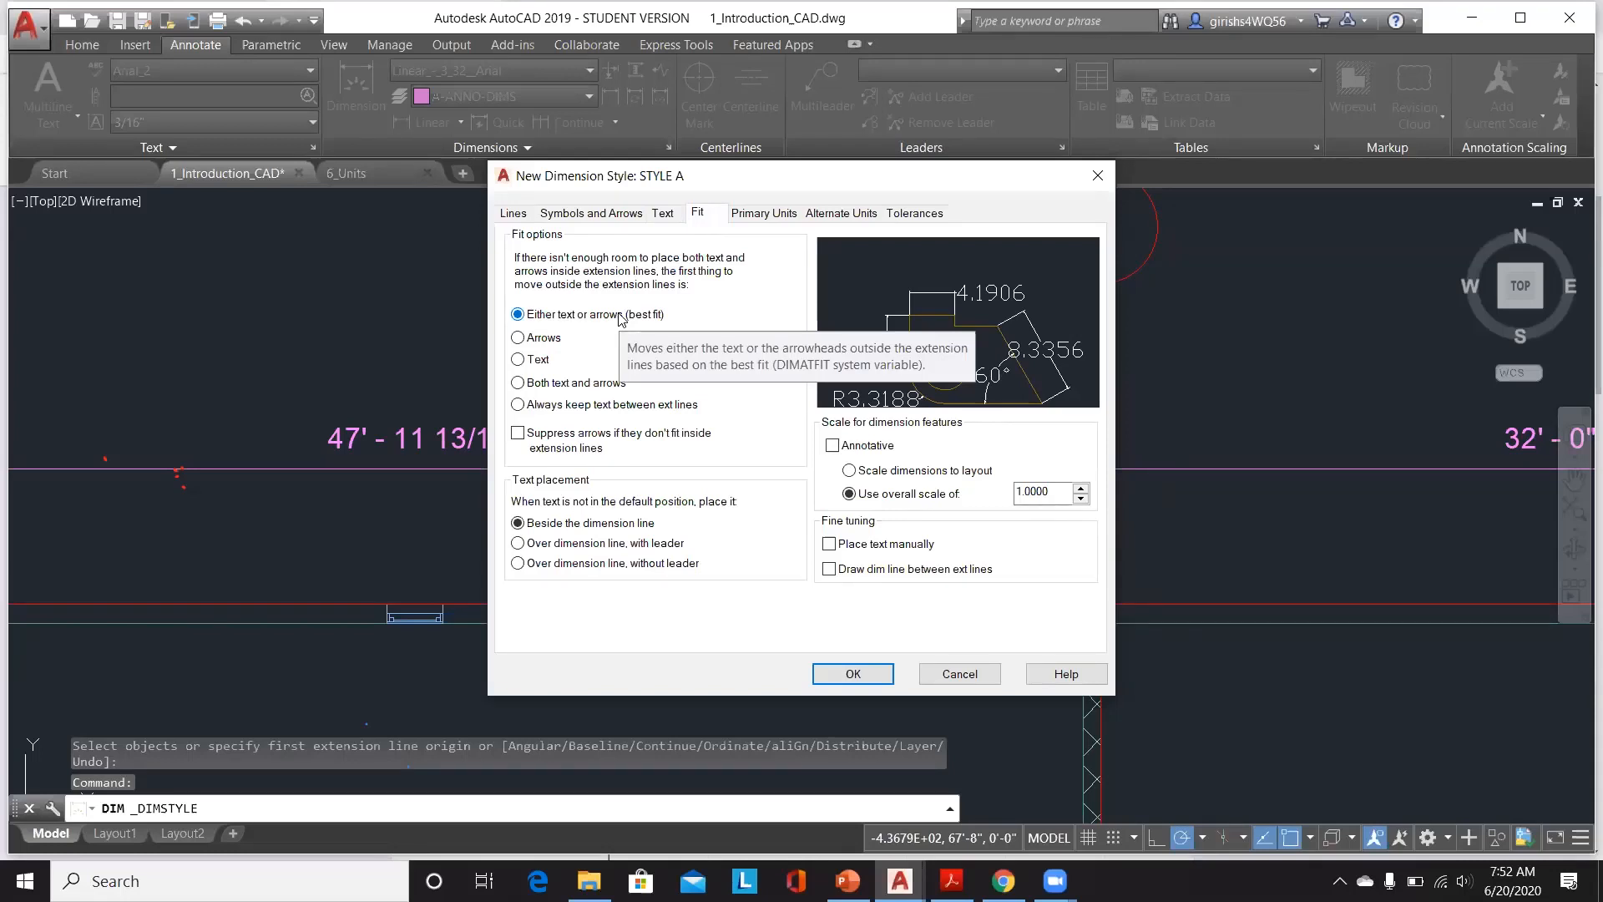
click(617, 214)
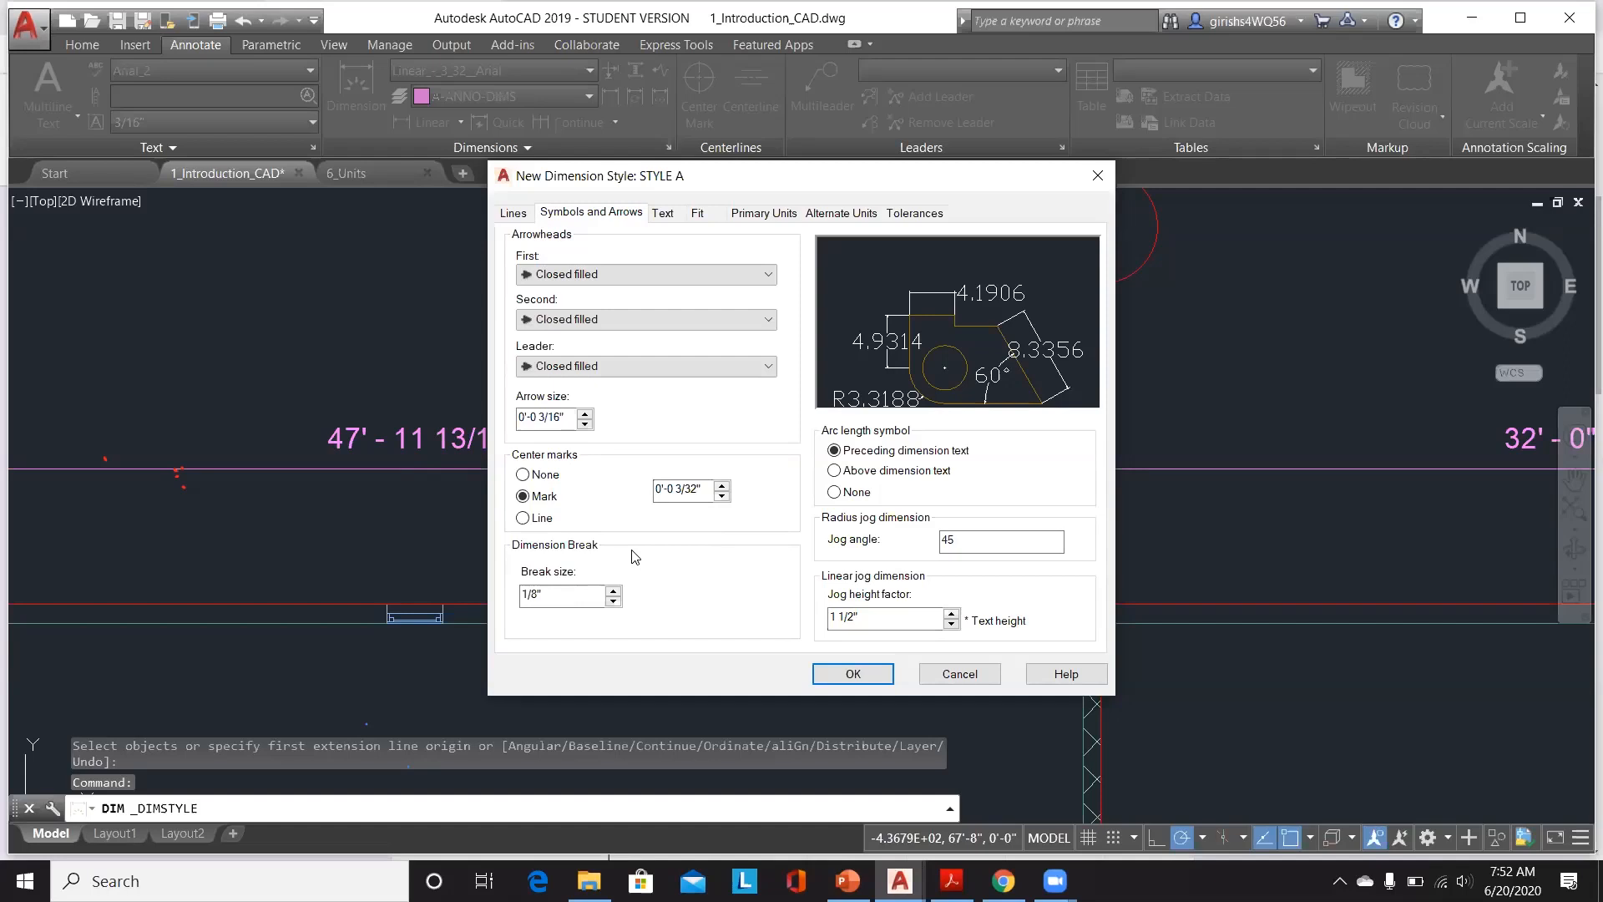
click(874, 672)
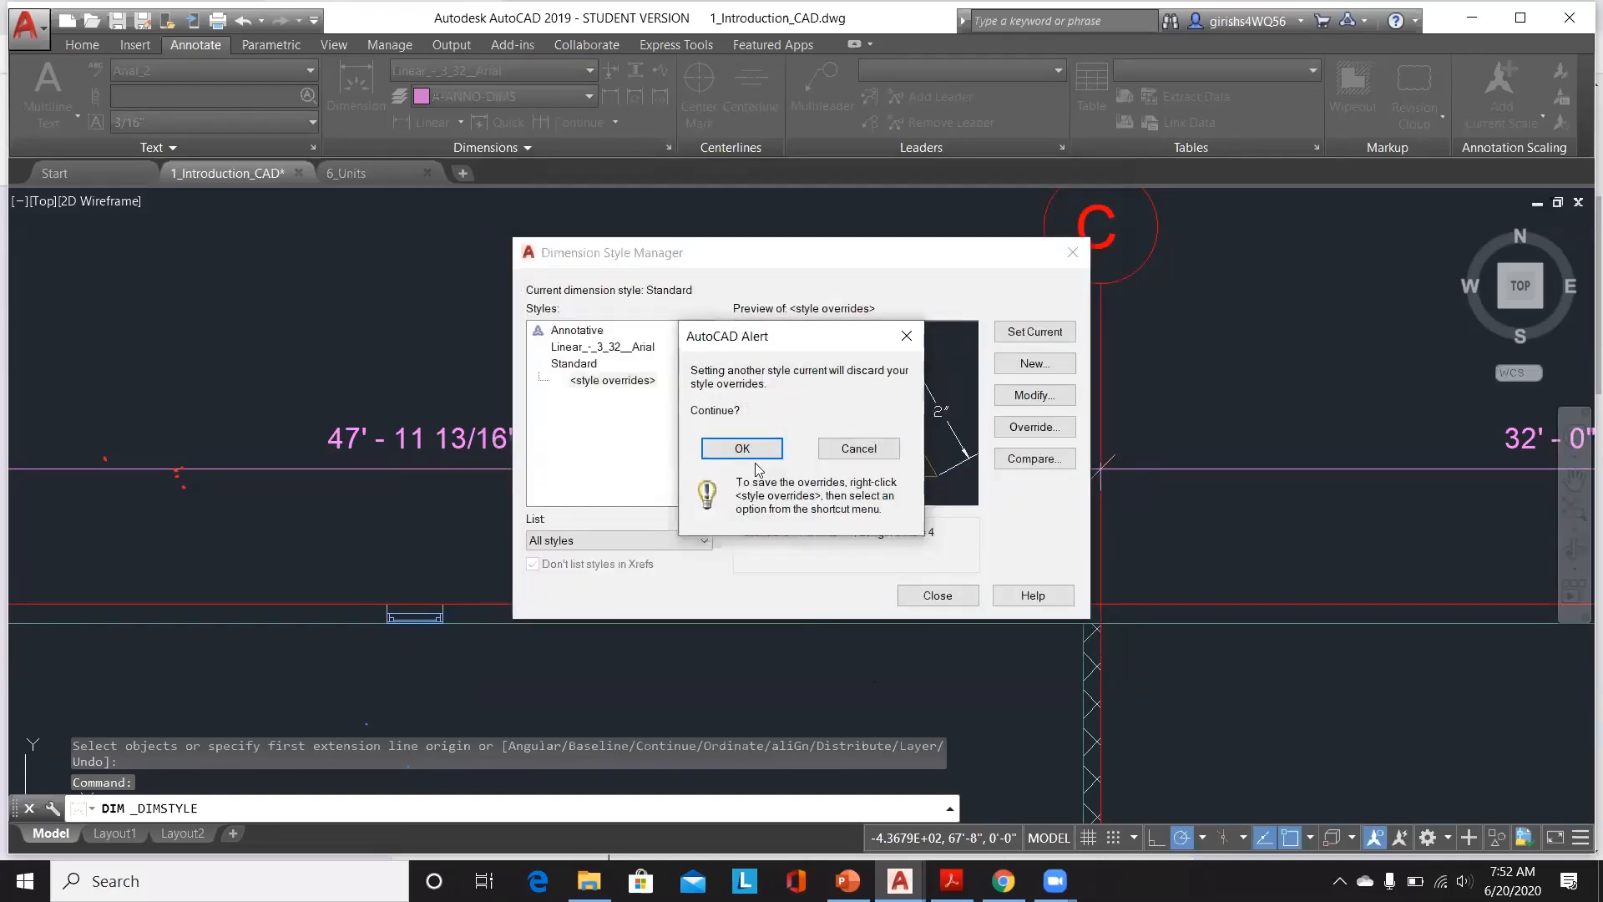
click(869, 459)
click(939, 595)
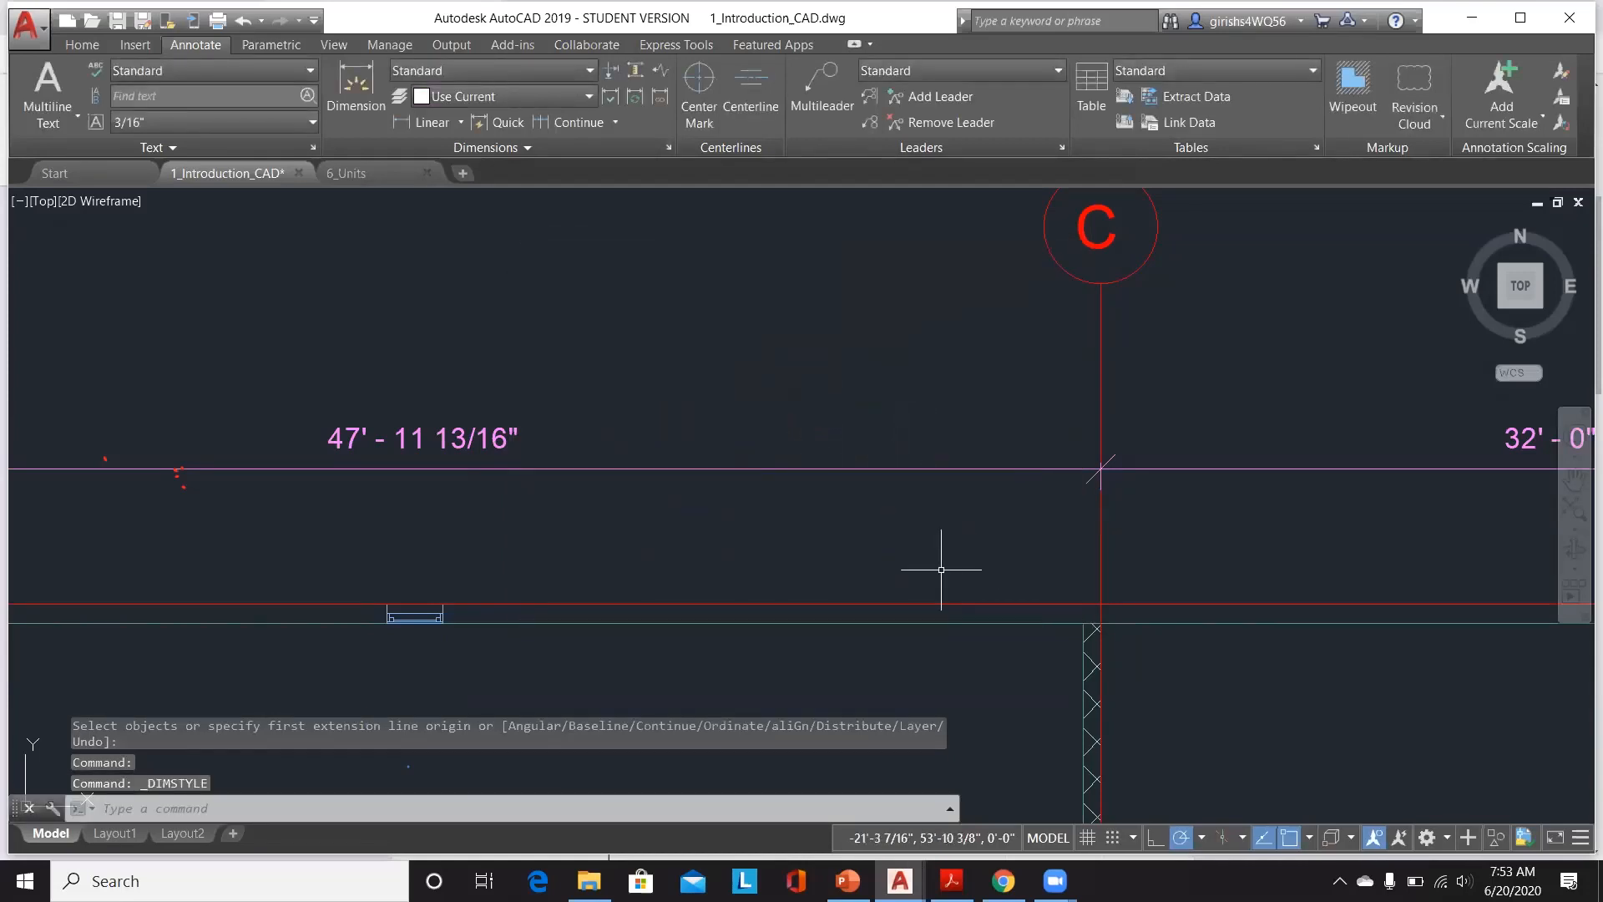
Step: Switch to the 6_Units drawing and open the Drawing Units dialog with the UNITS command
click(338, 175)
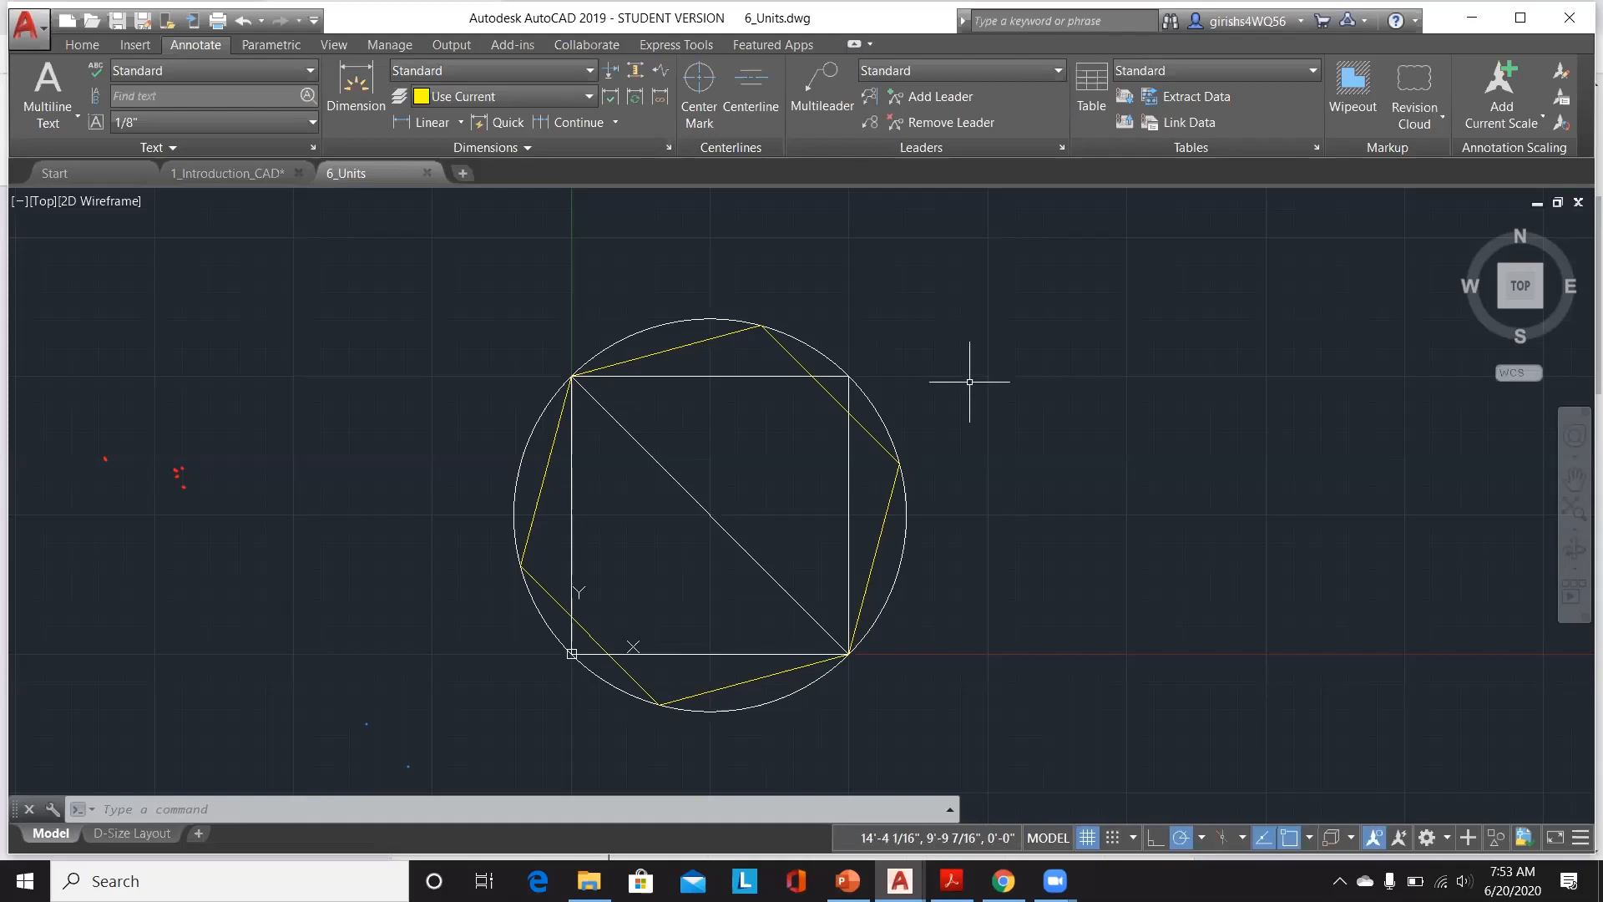
text(UNITS)
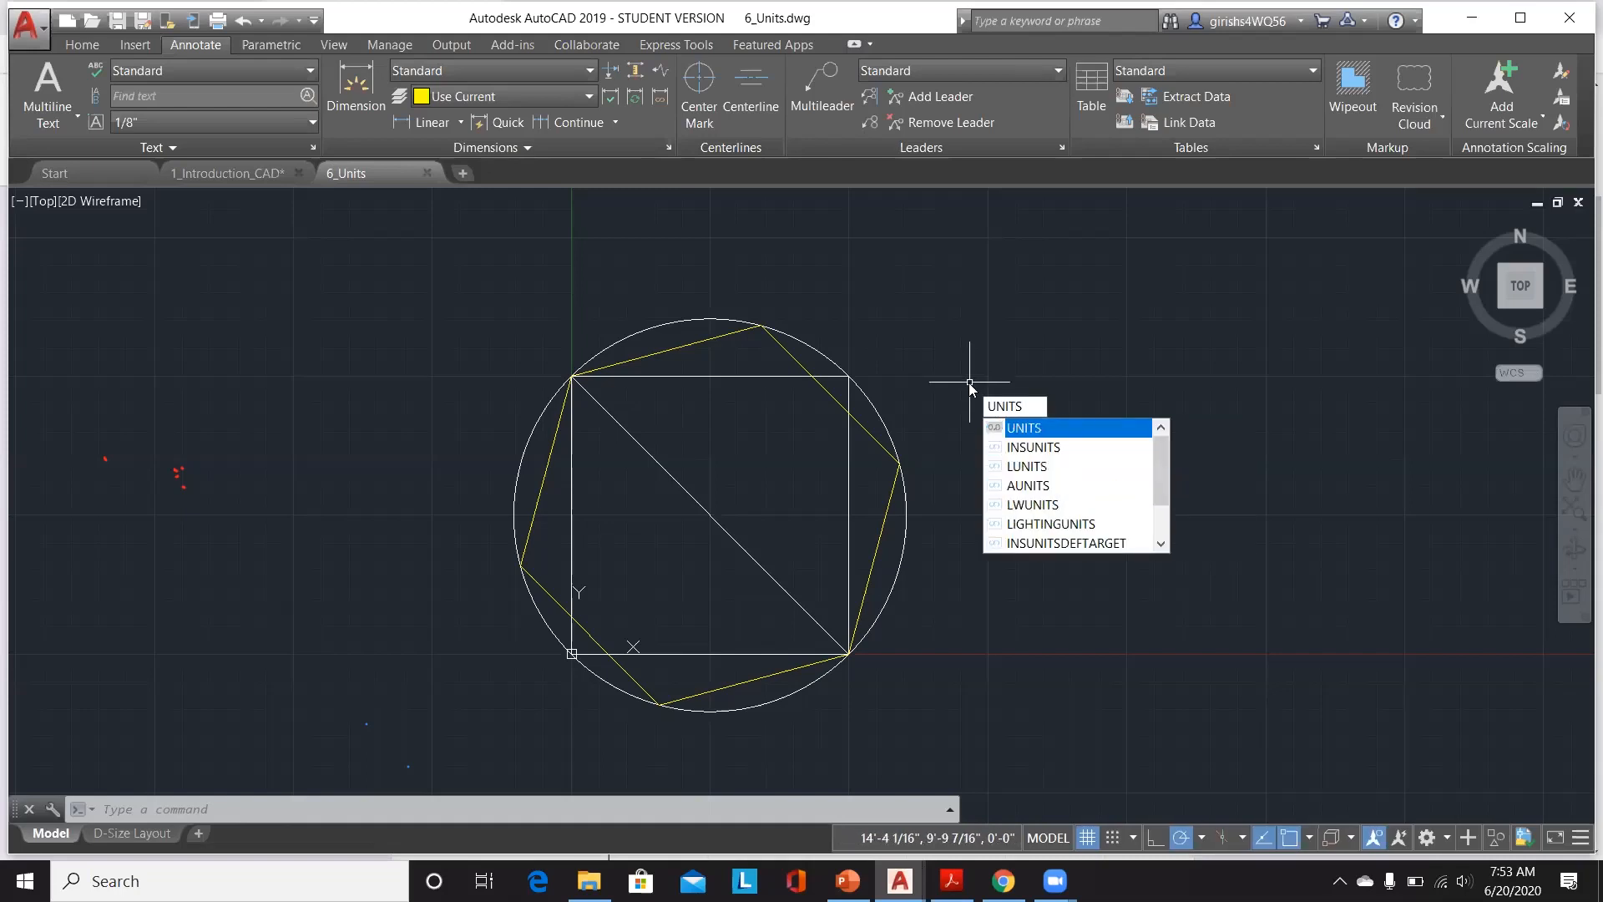
key(Return)
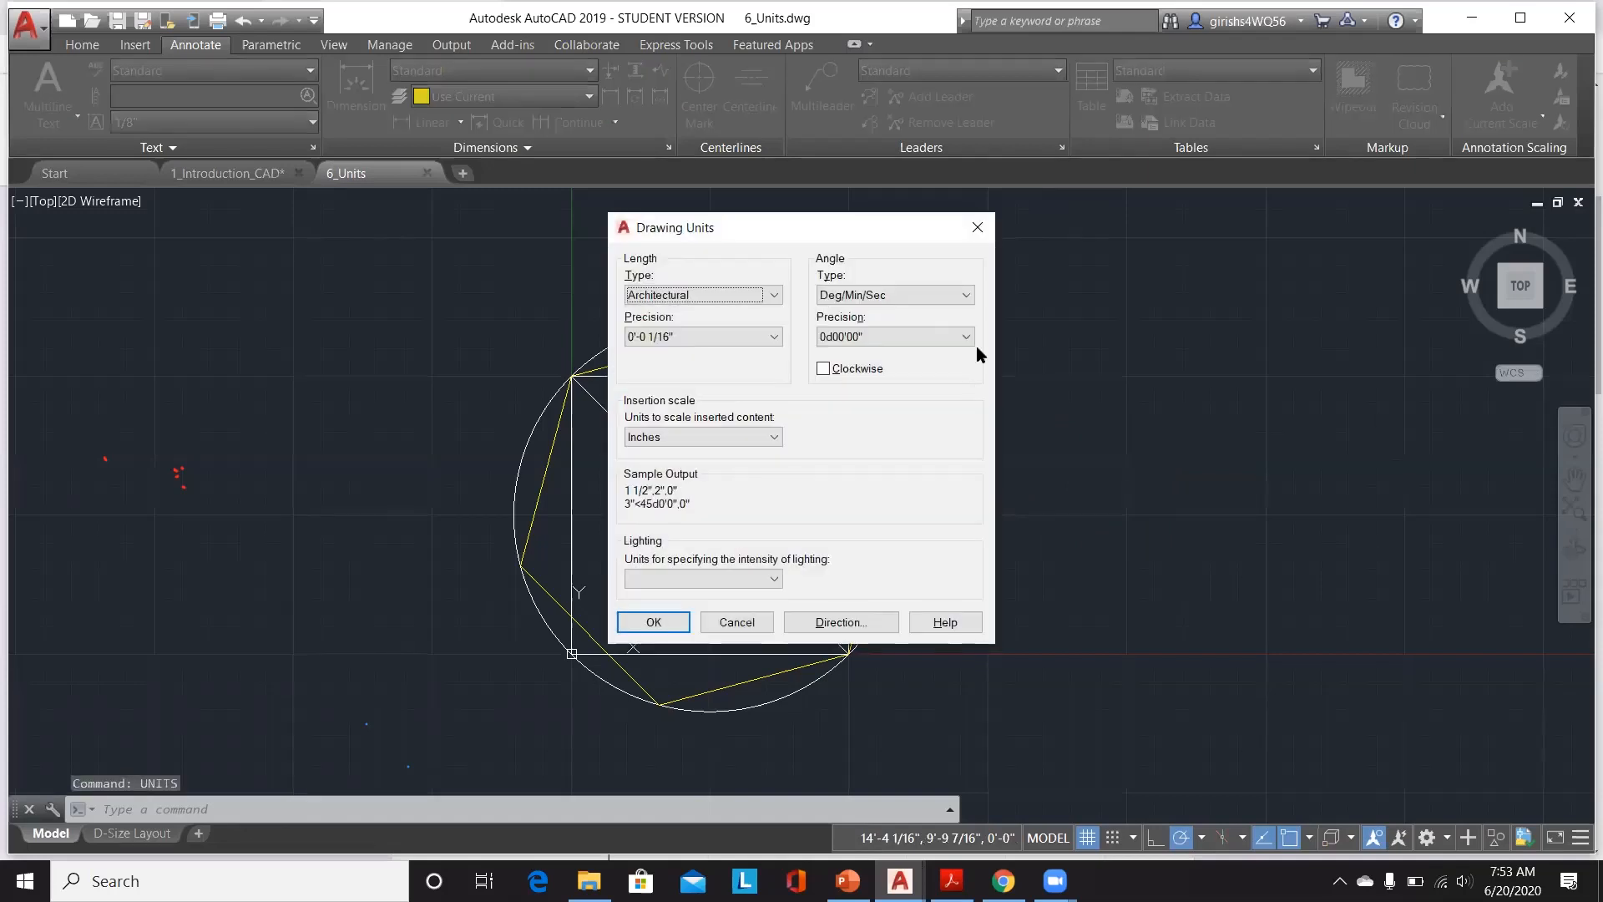
Step: Try the Engineering and Fractional length types, then return the length type to Architectural
click(710, 298)
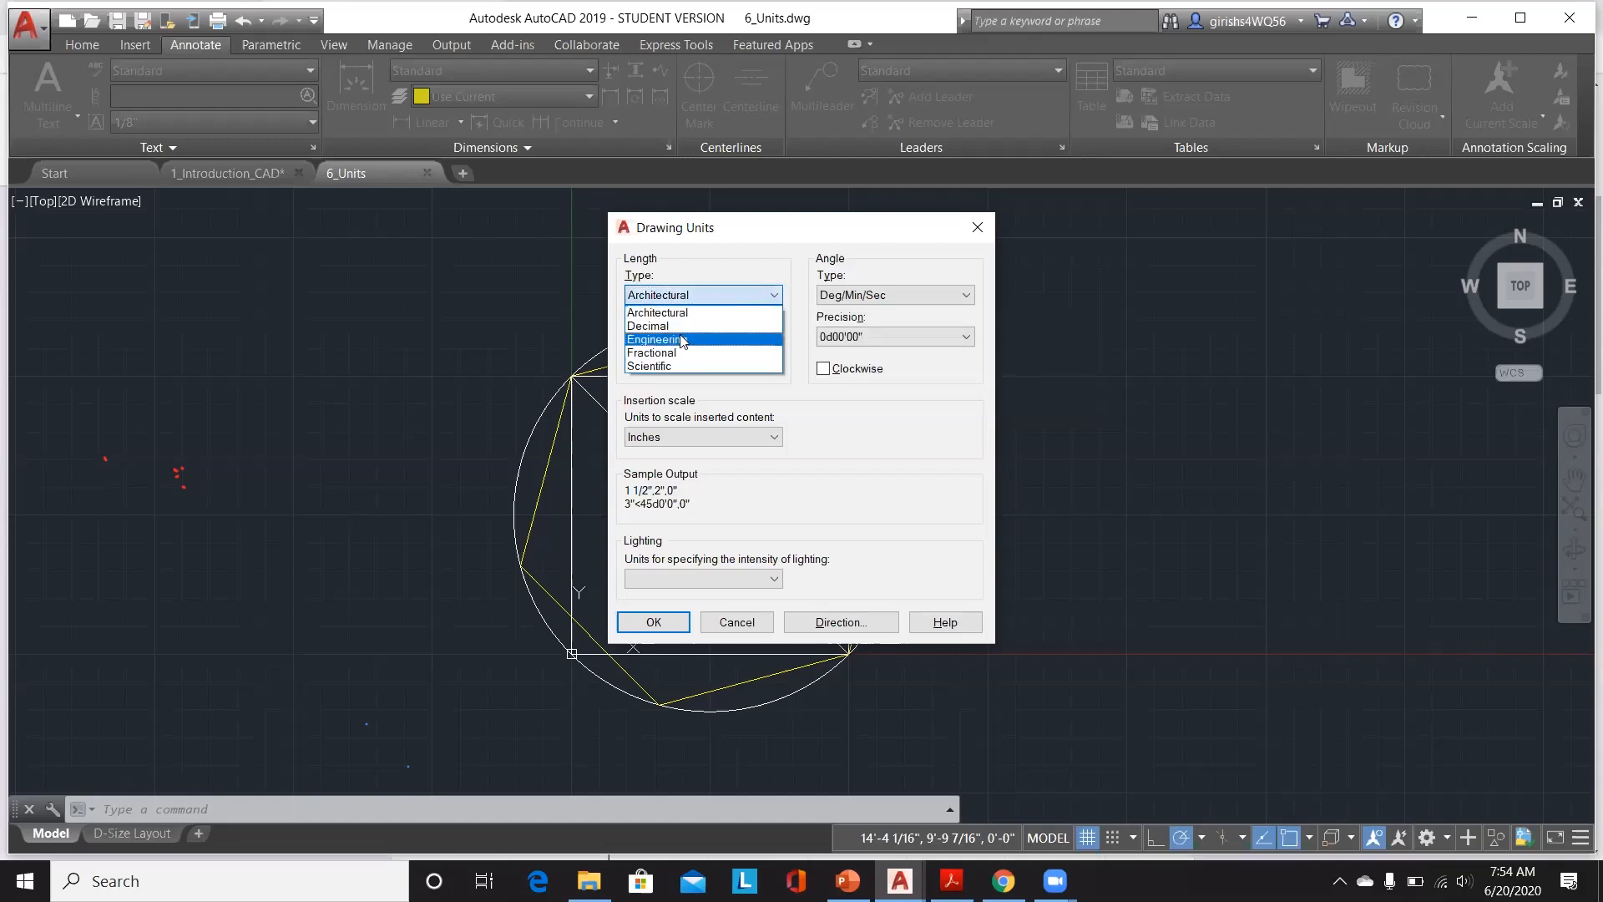
click(682, 340)
click(719, 296)
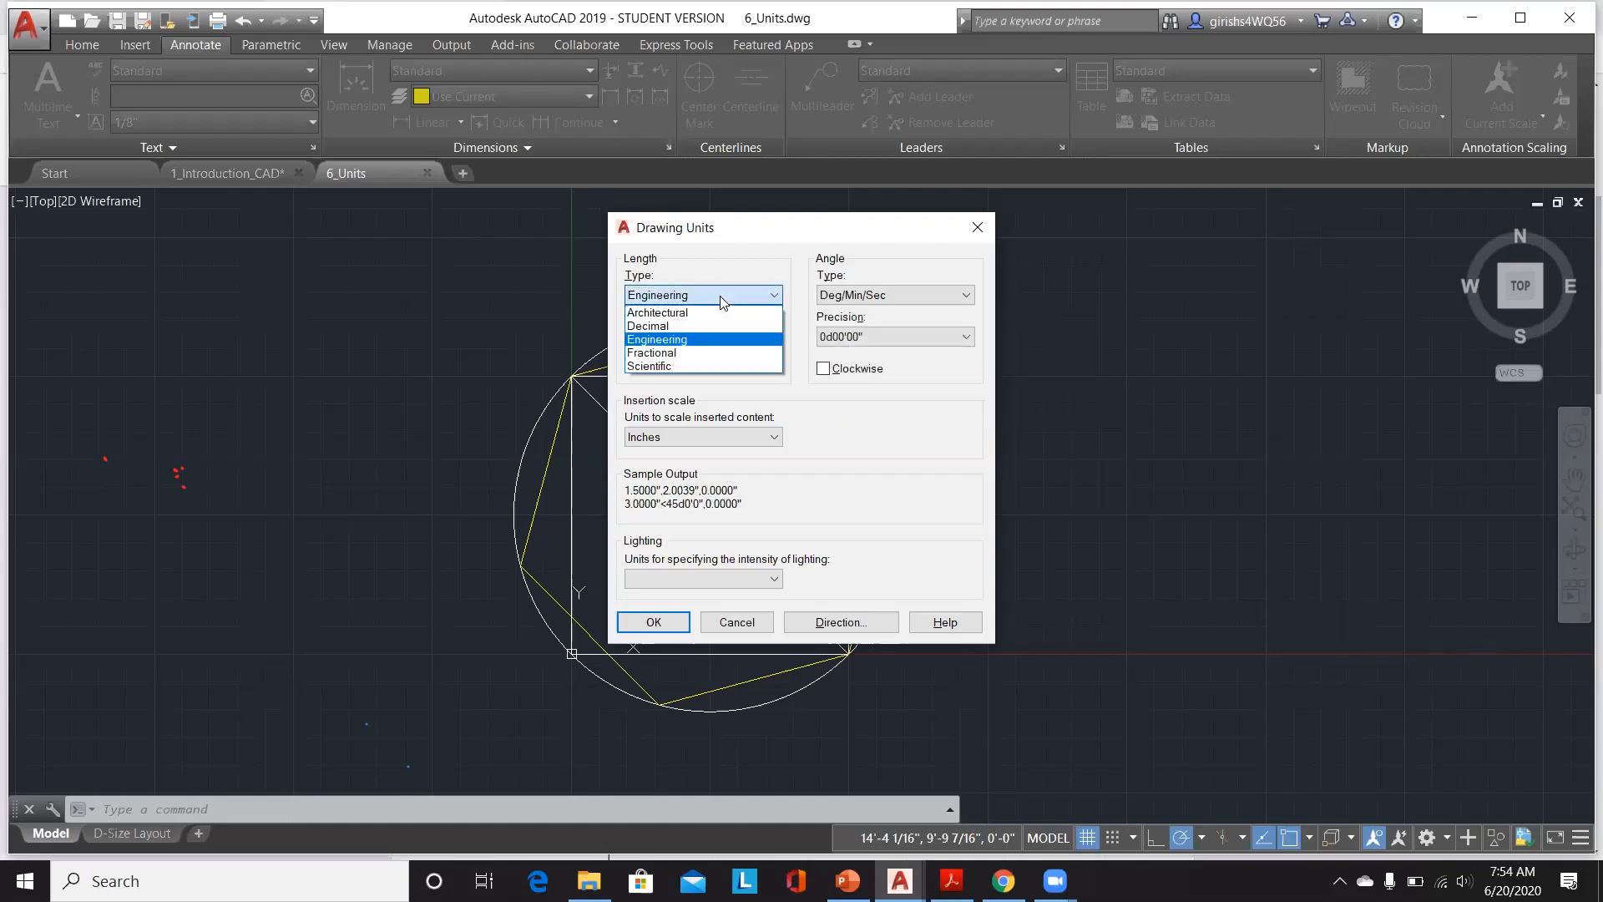
click(700, 354)
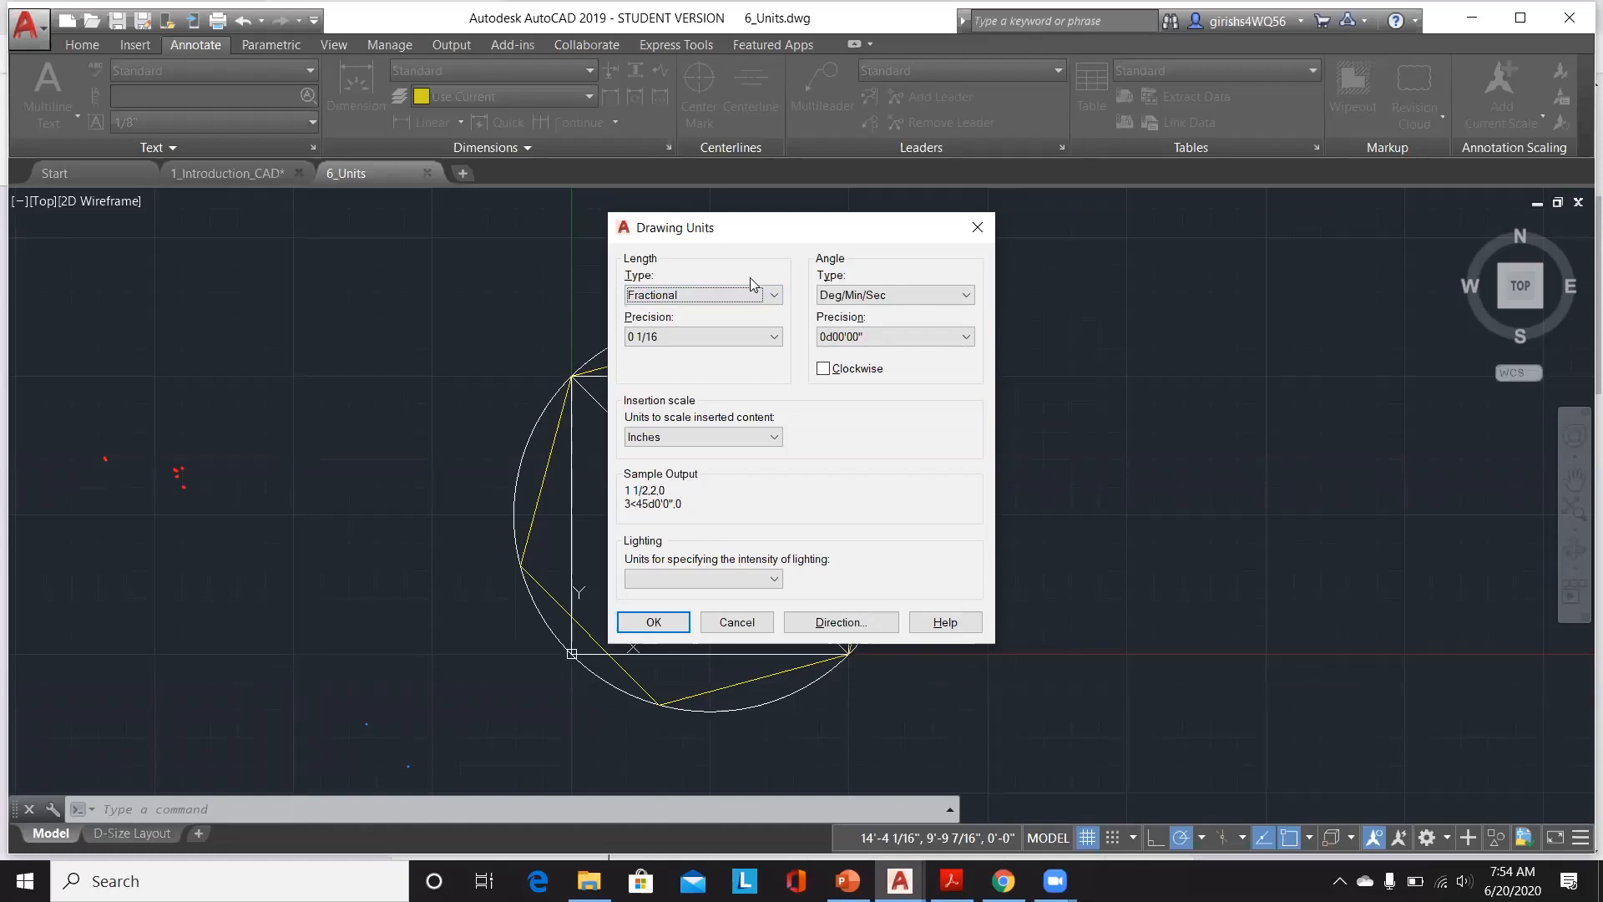
click(775, 295)
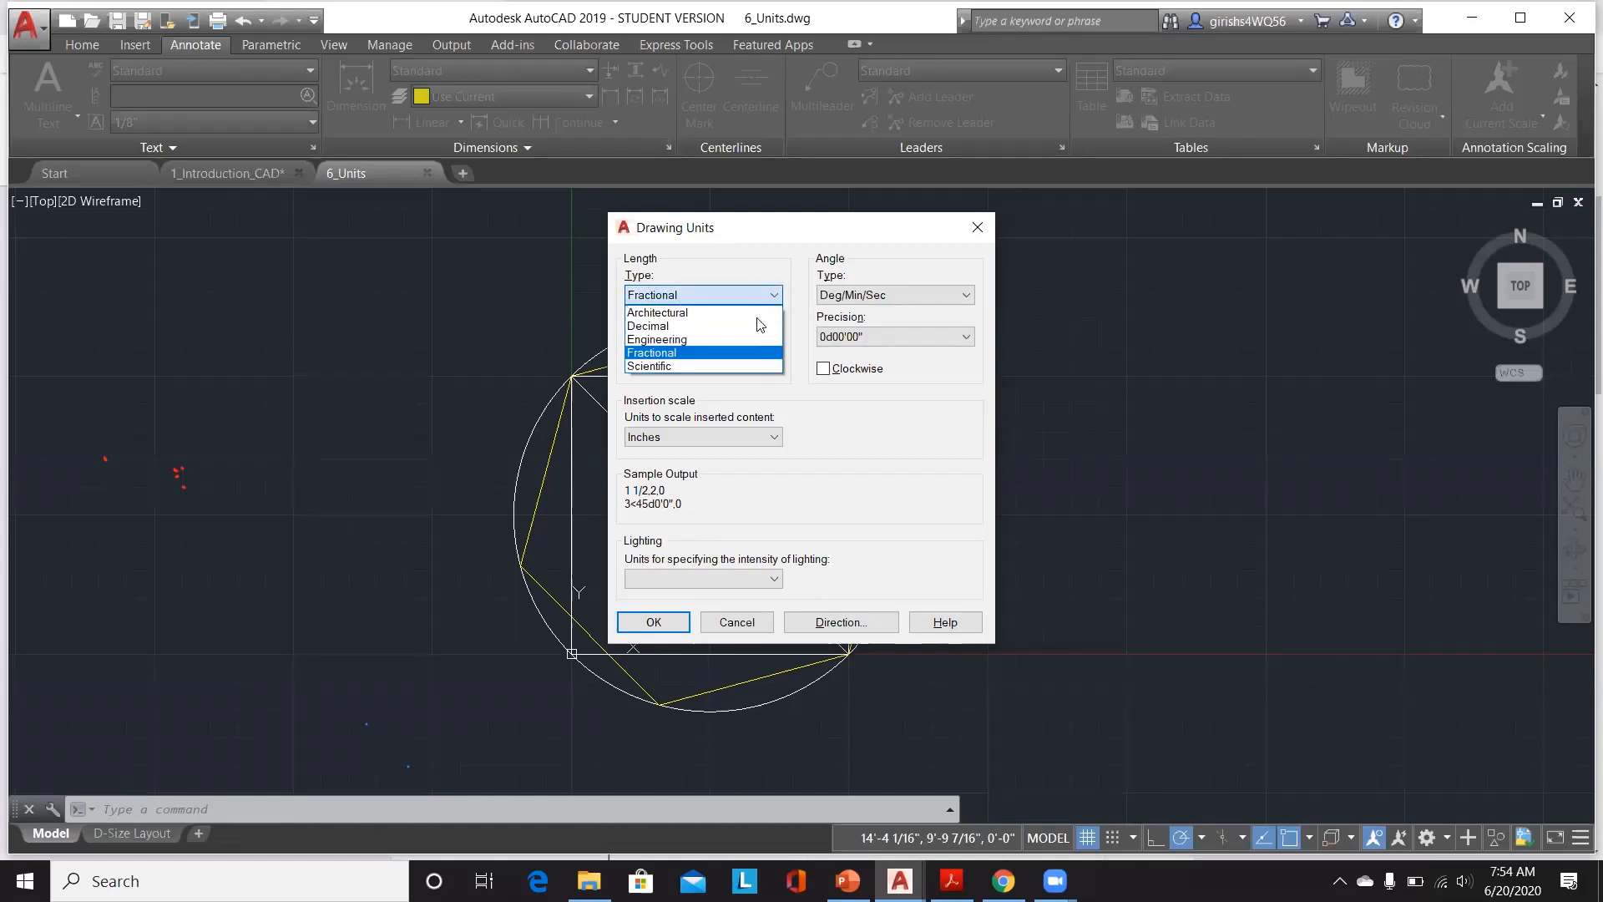
click(743, 313)
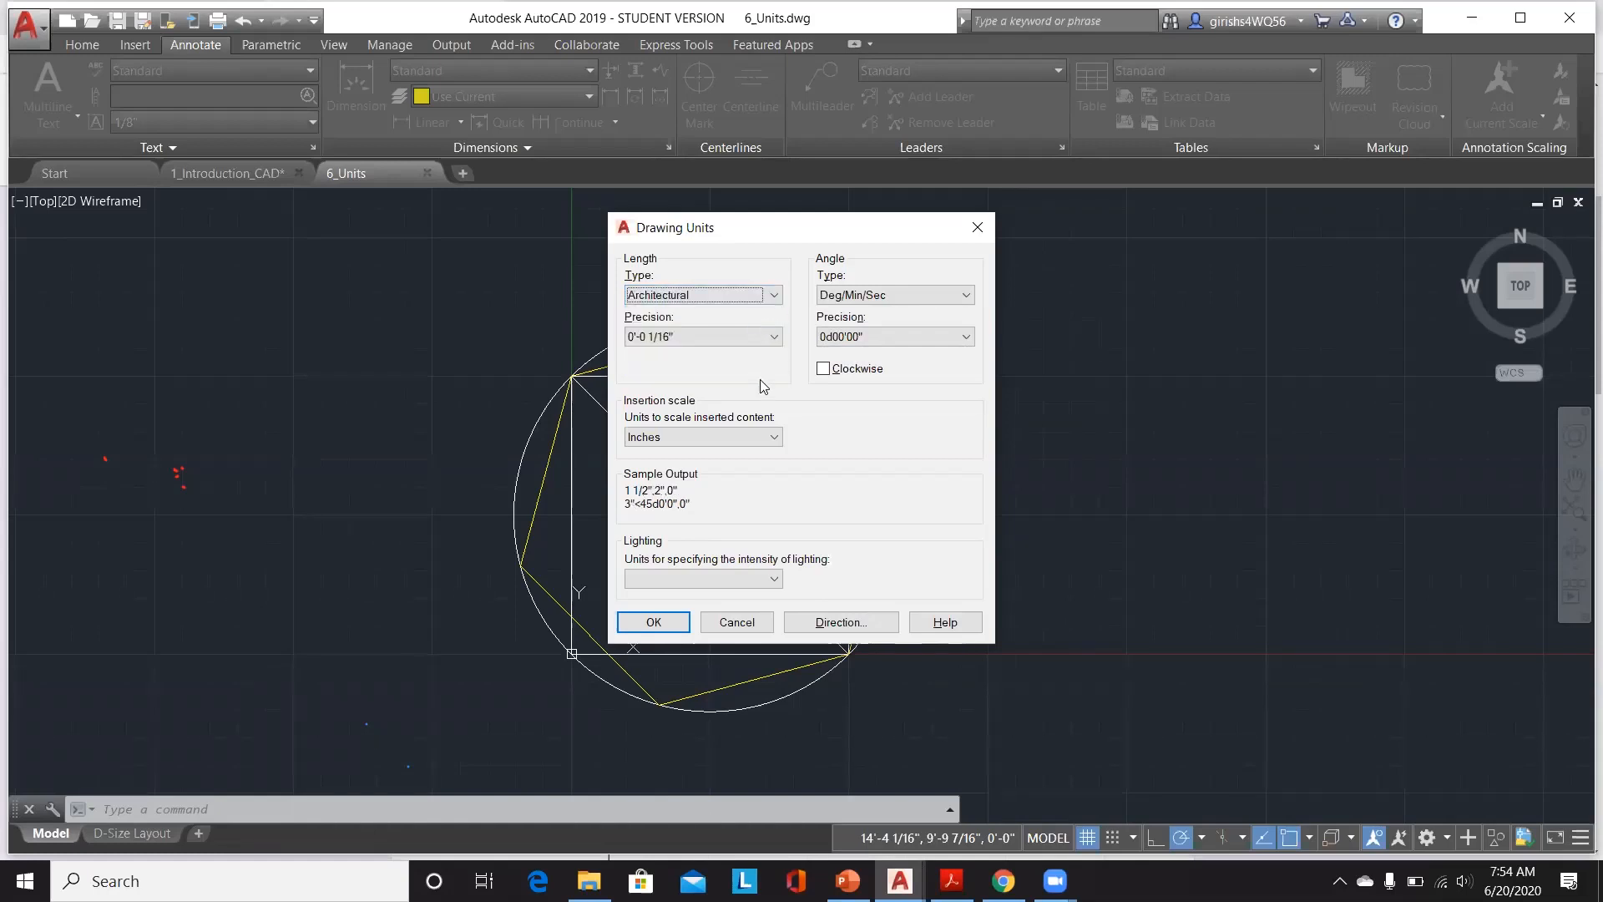
Step: Try Feet, US Survey Feet and Miles as insertion scale units, then return the insertion scale to Inches
click(678, 438)
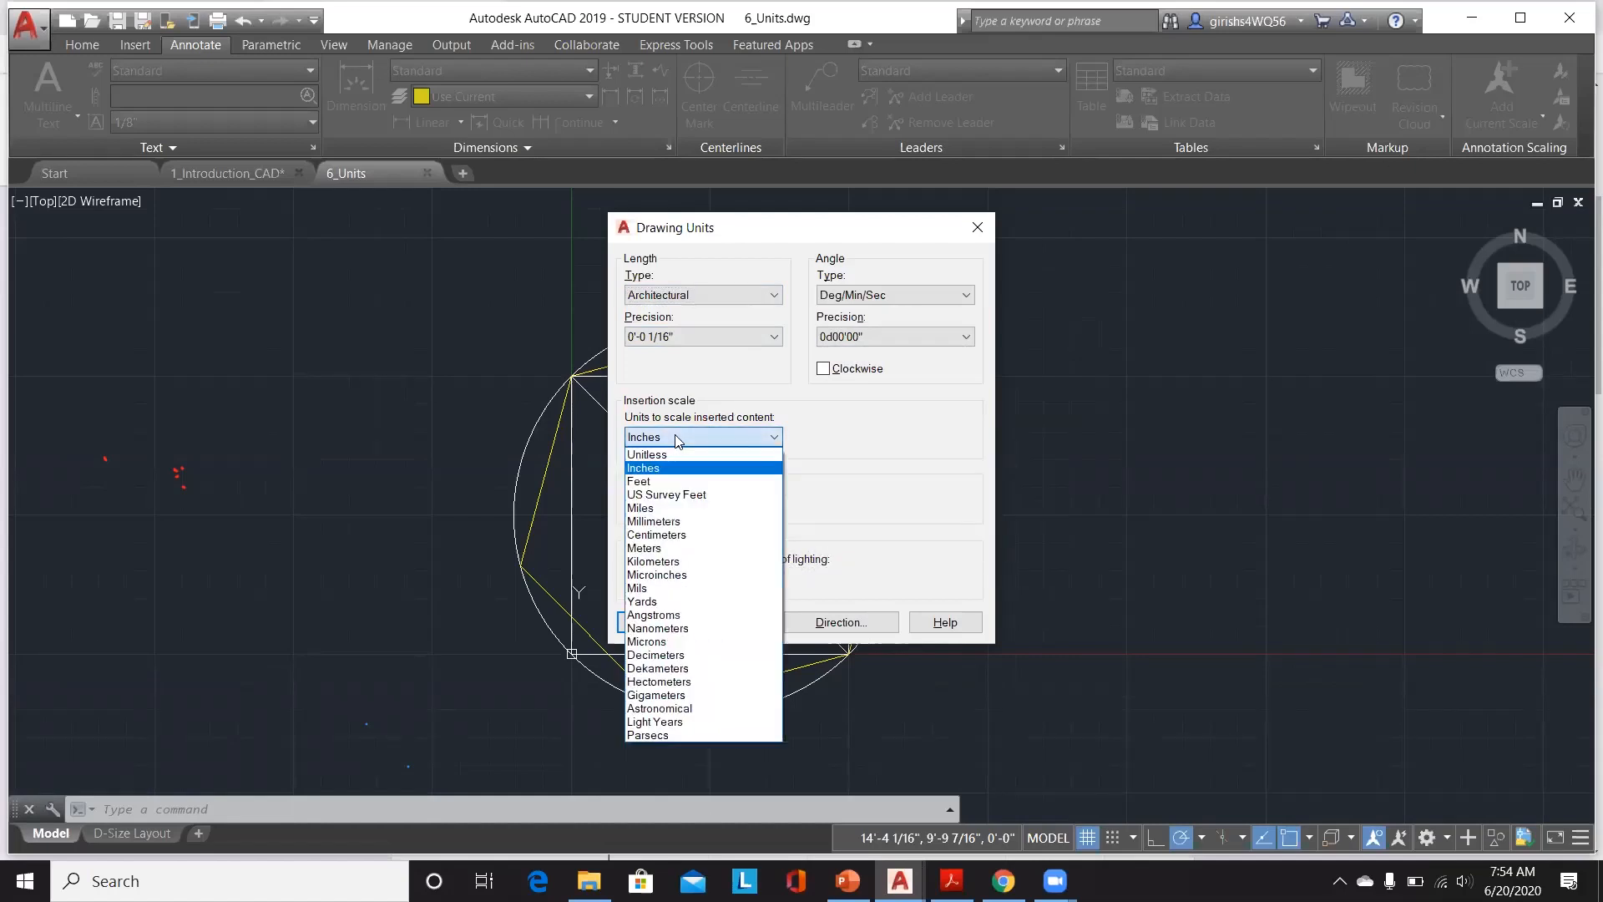
click(671, 482)
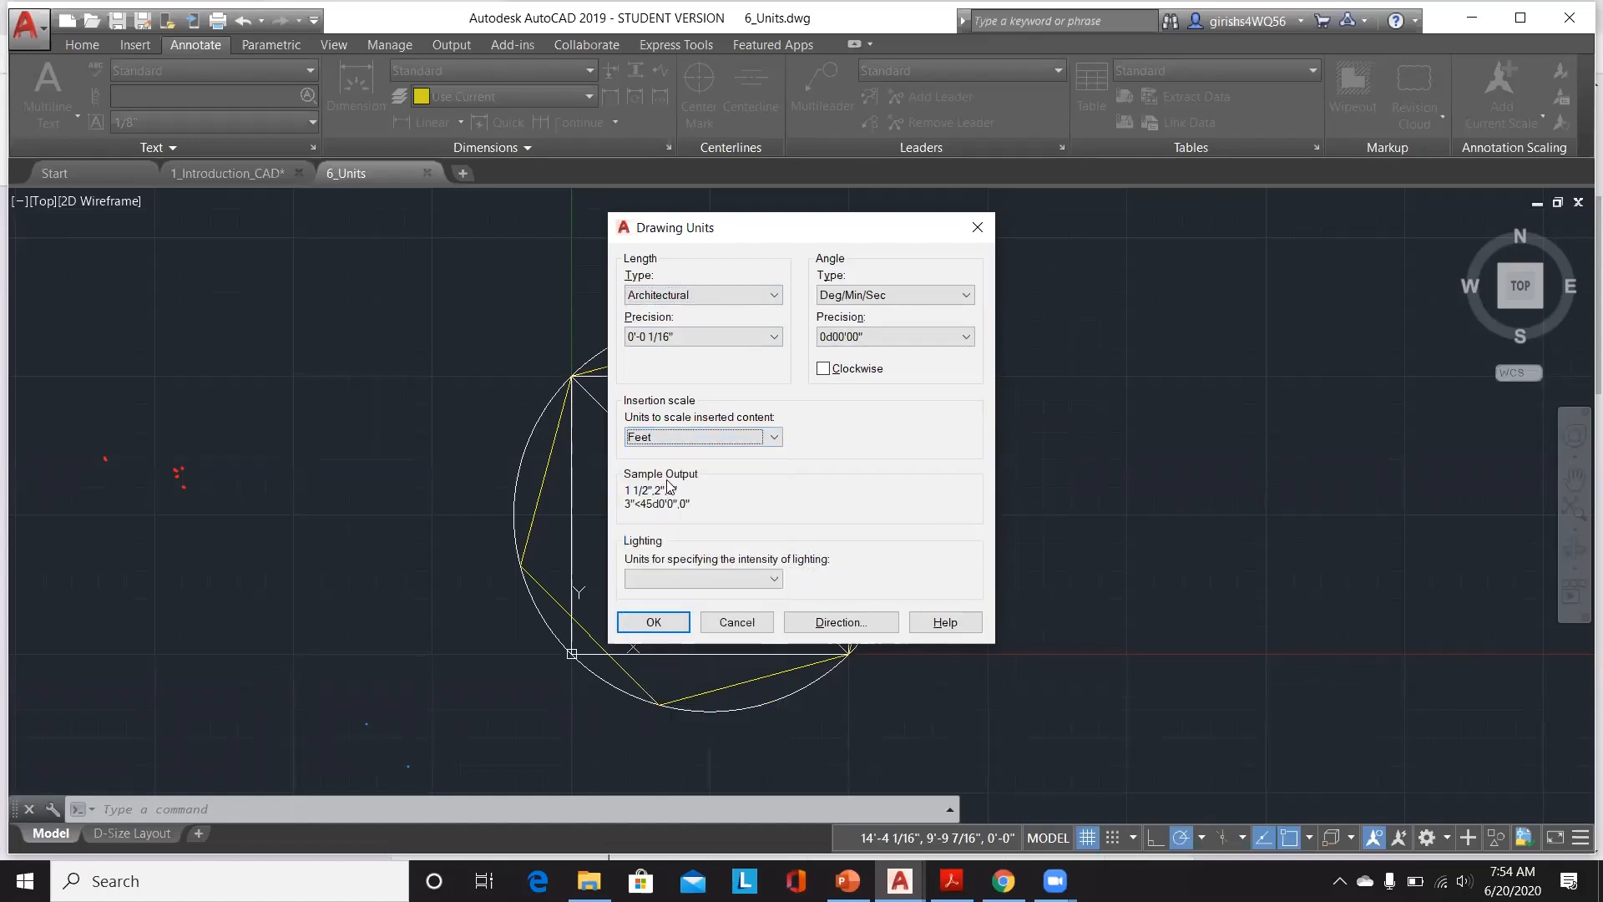
click(774, 437)
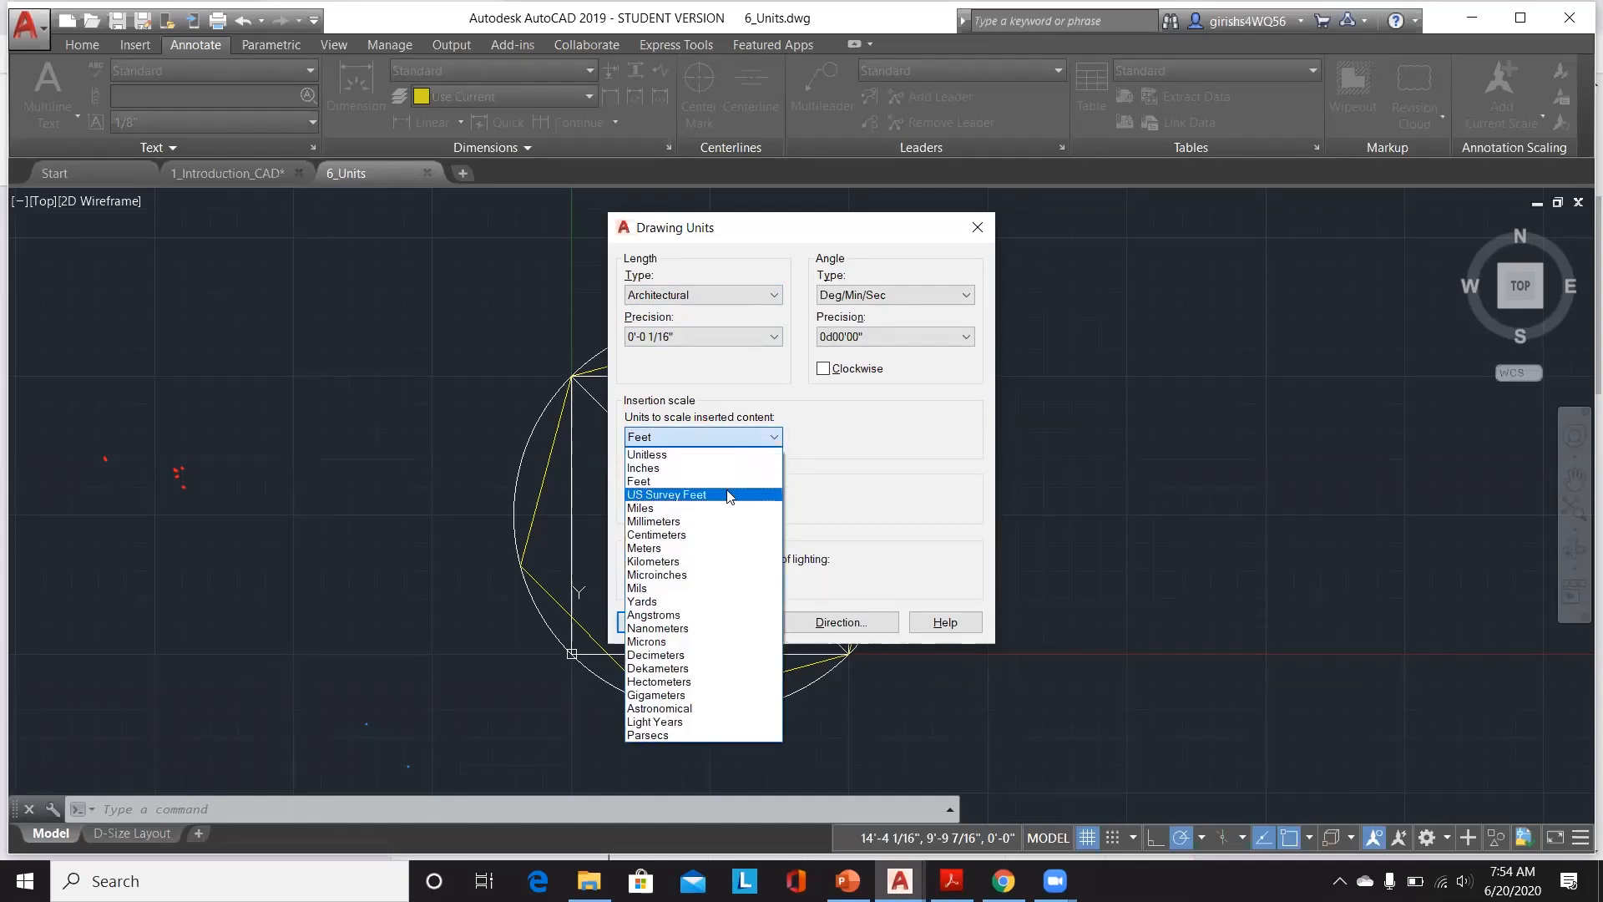
click(728, 495)
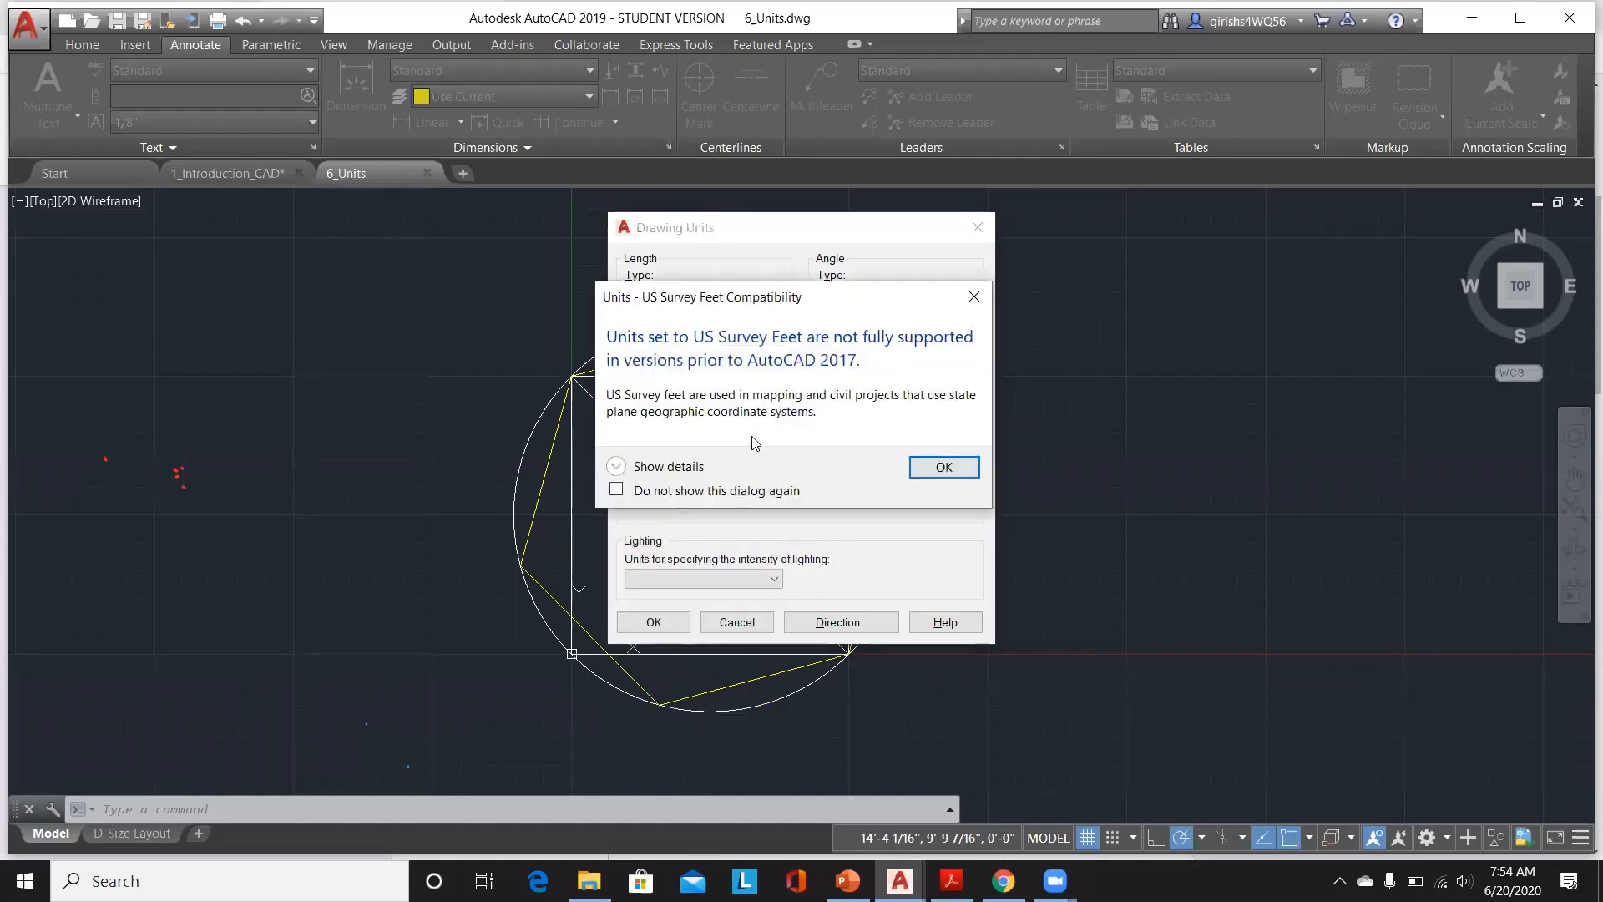
click(944, 467)
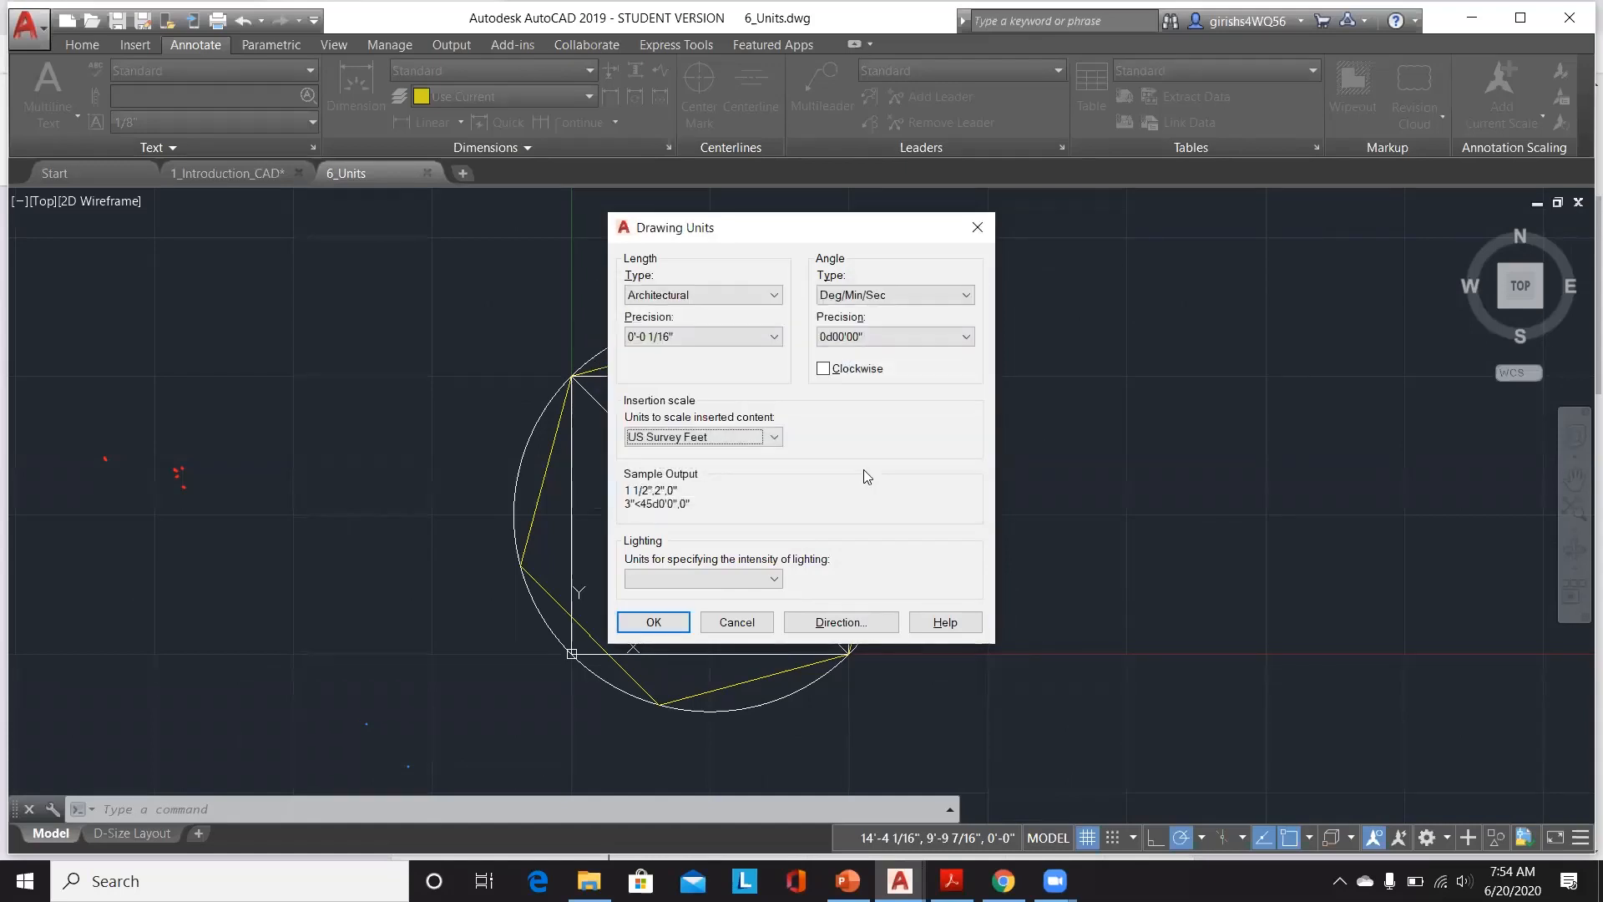
click(777, 437)
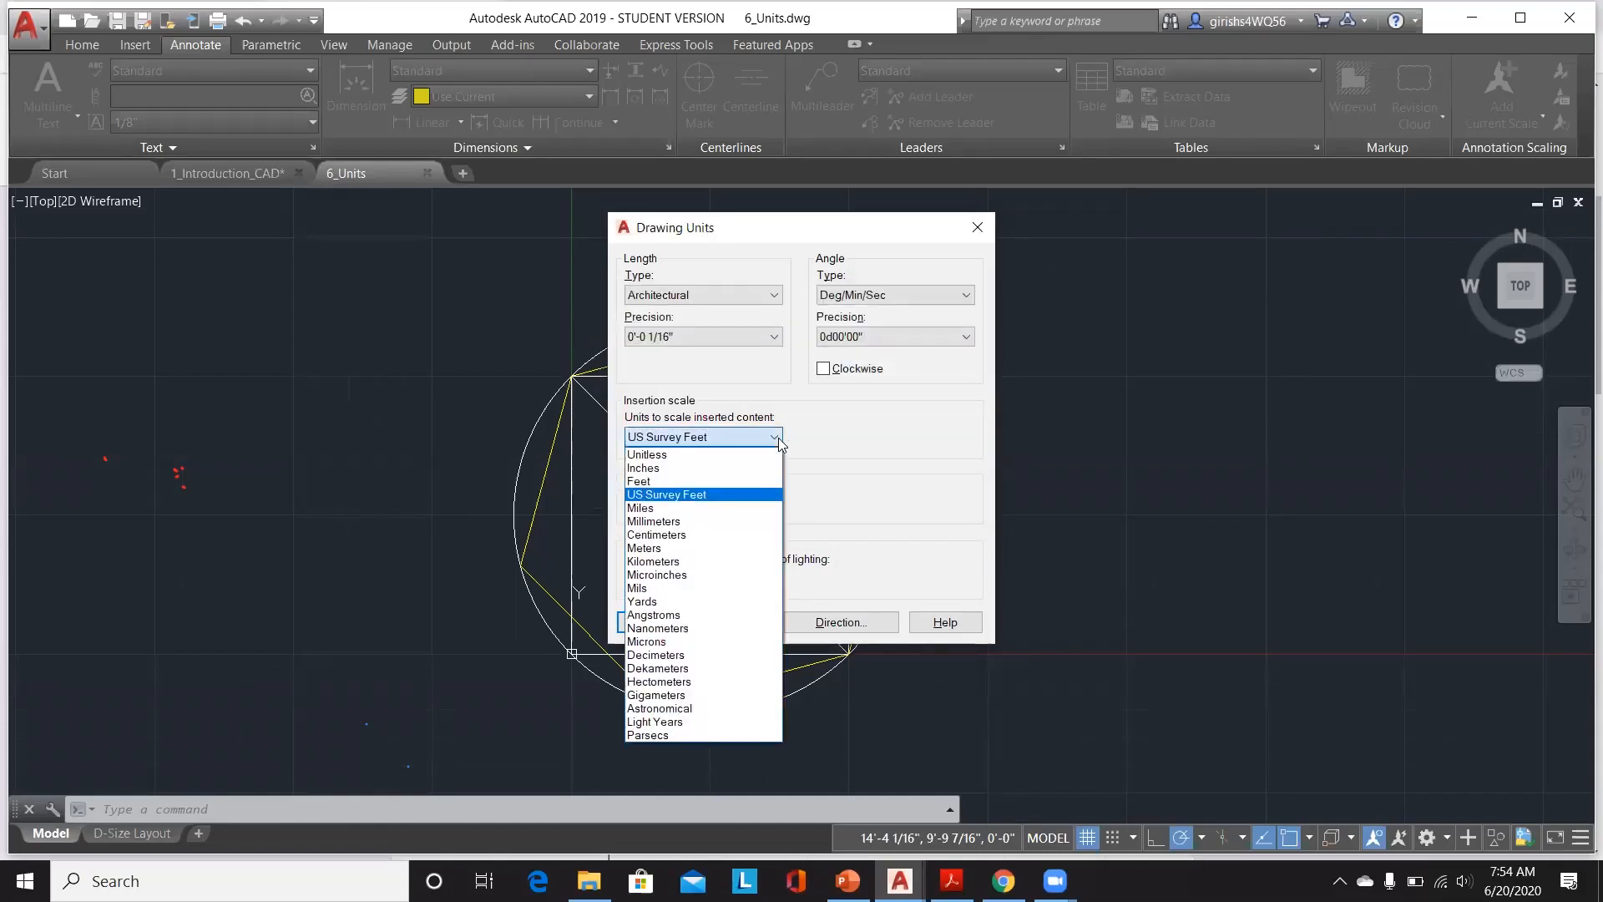
click(715, 508)
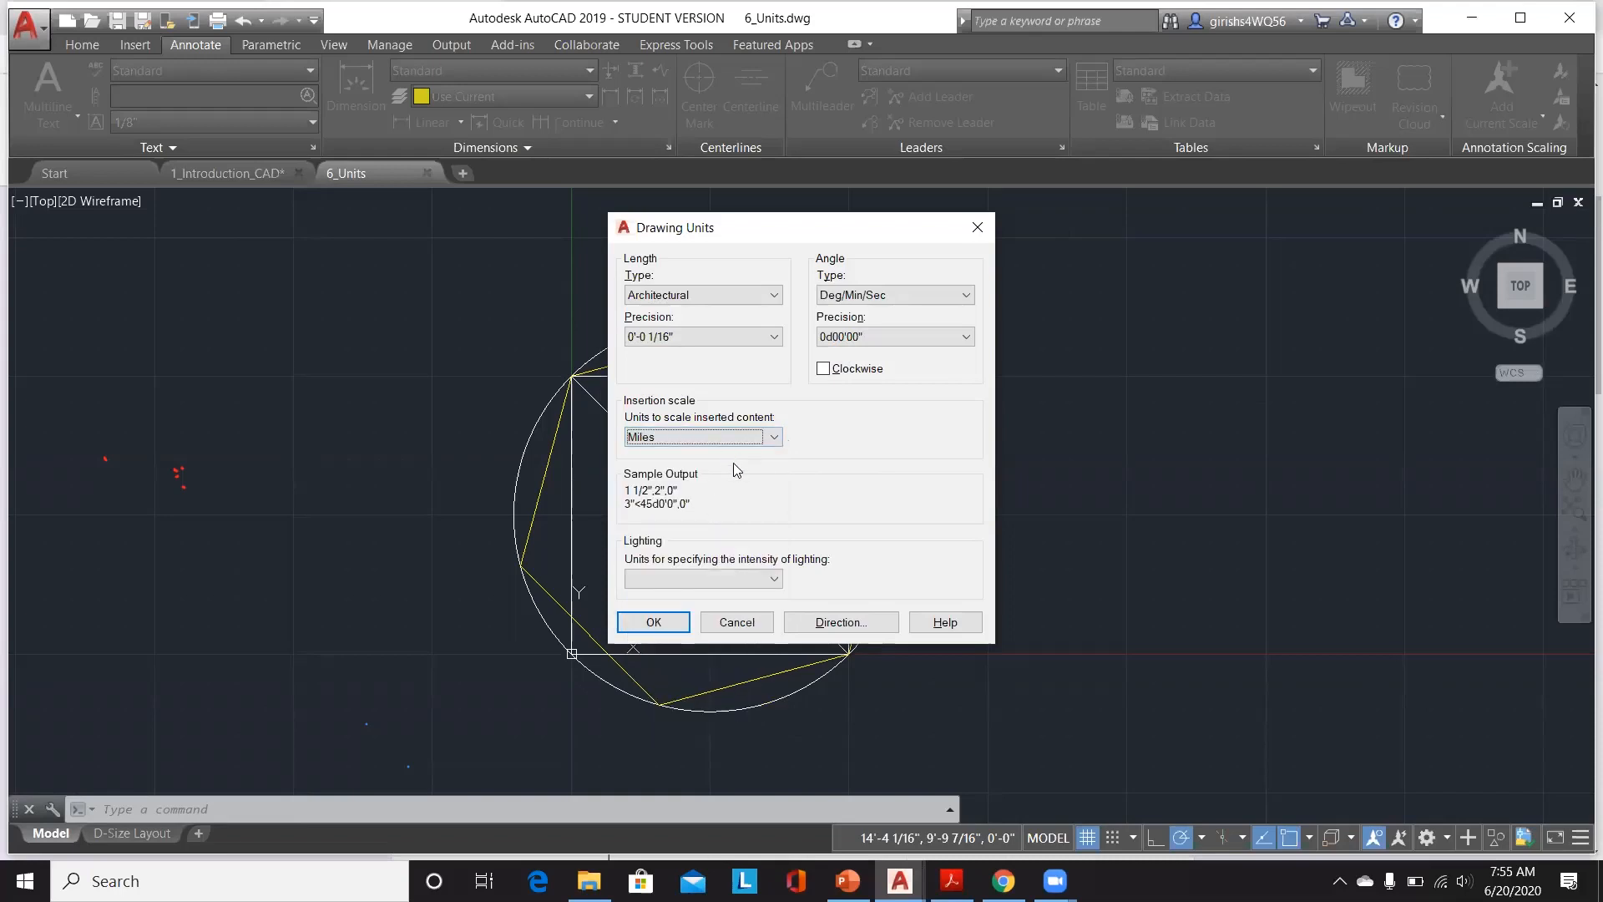
click(772, 437)
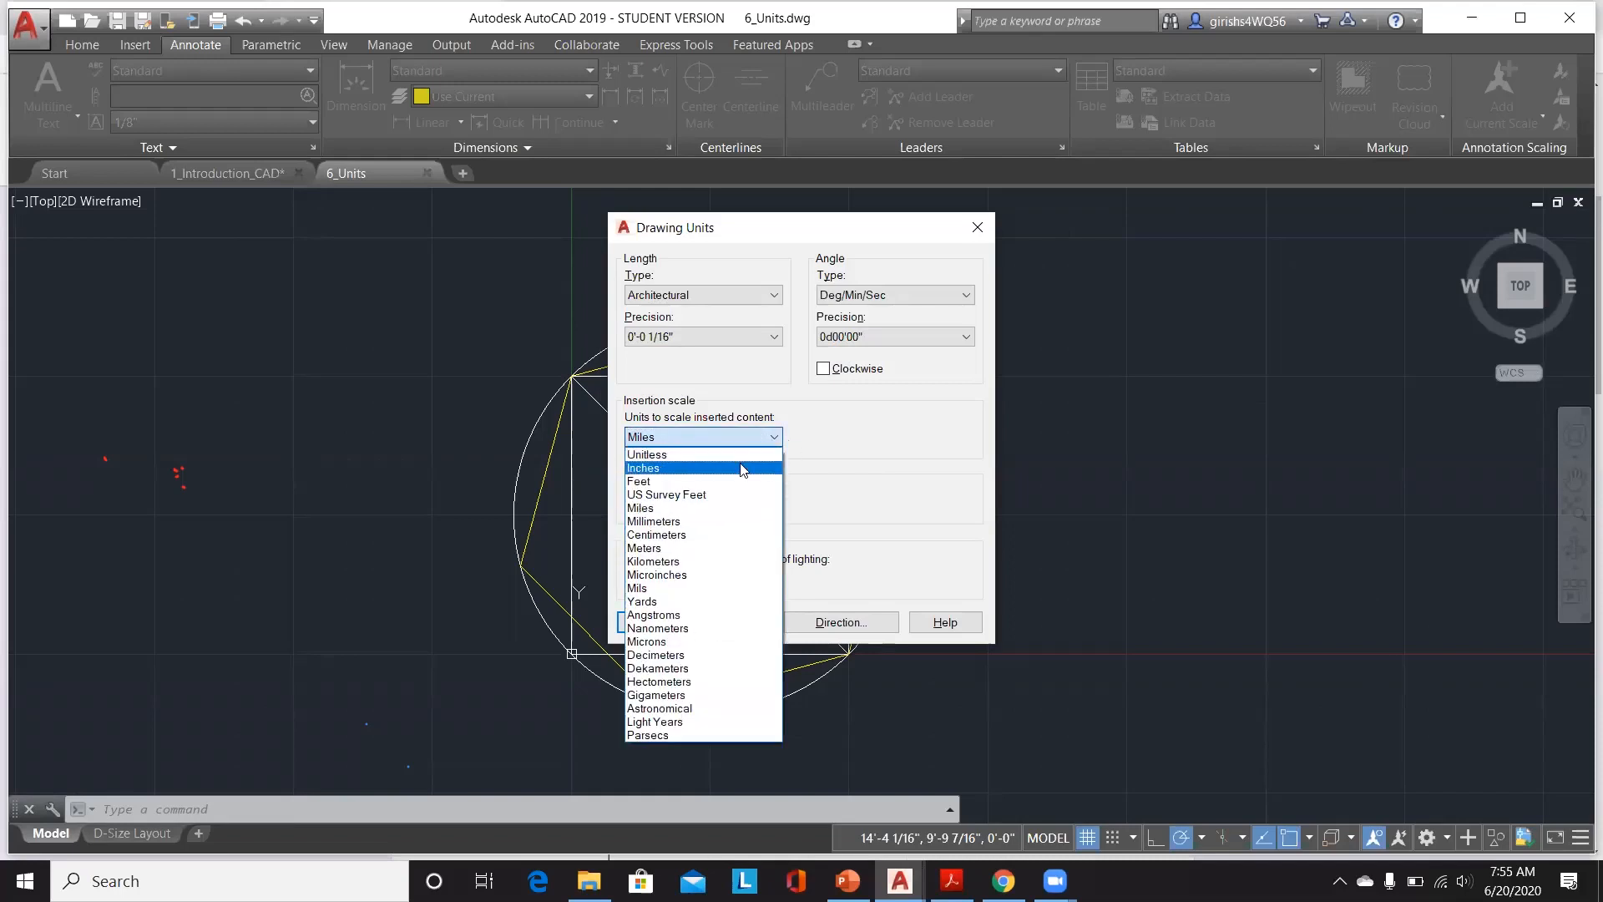
click(742, 469)
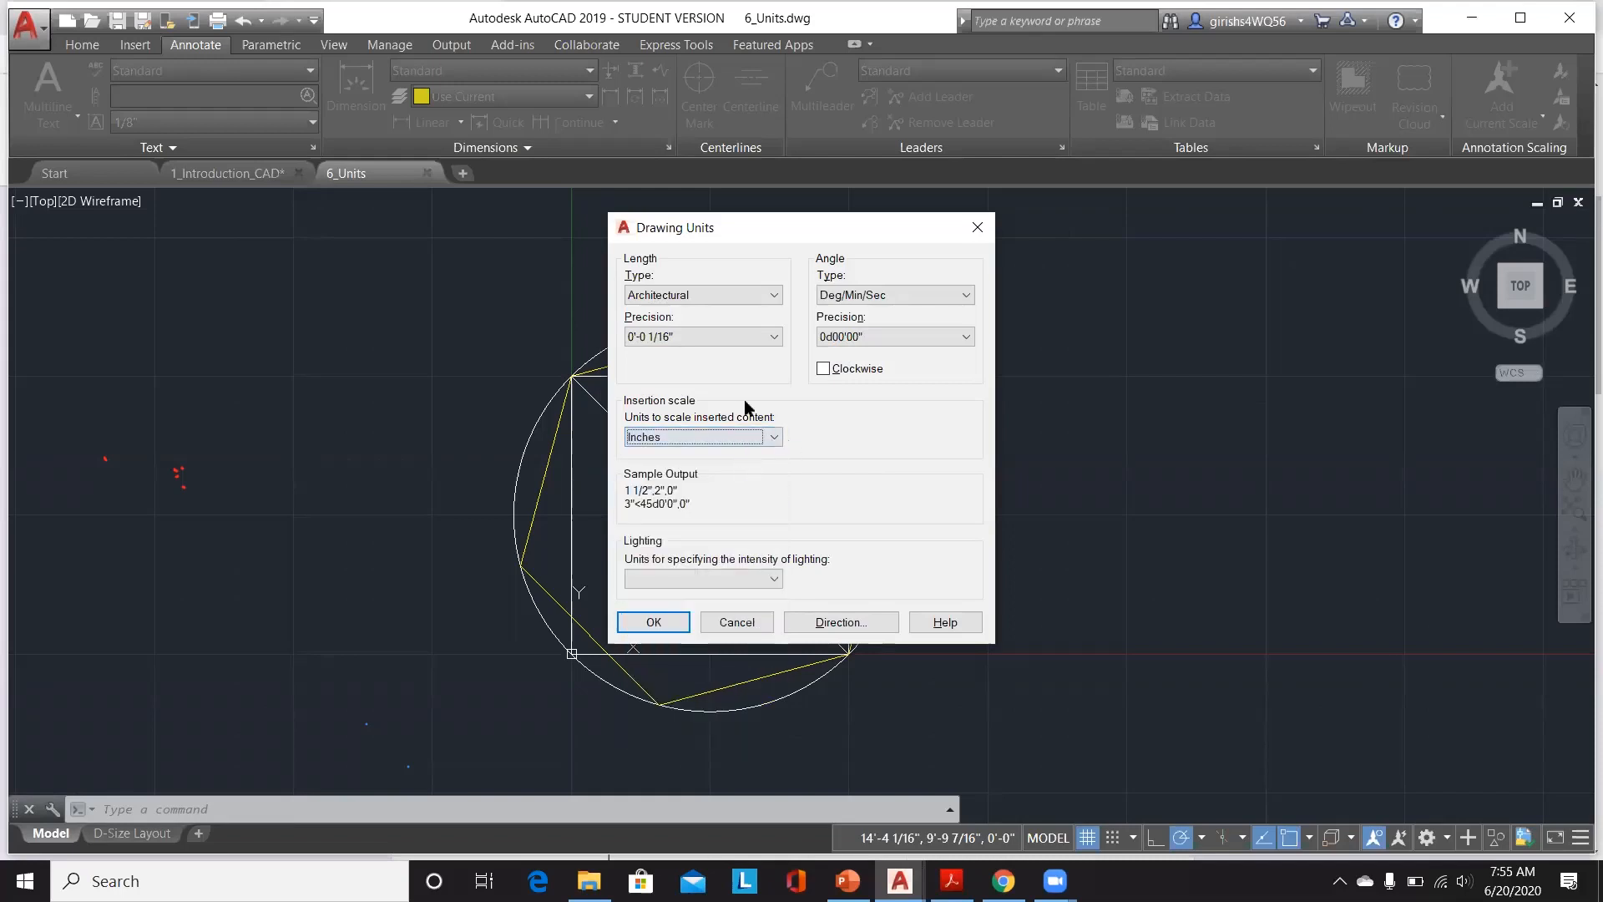
Step: Compare several length precisions and set the length precision to 0'-0 1/8"
click(764, 339)
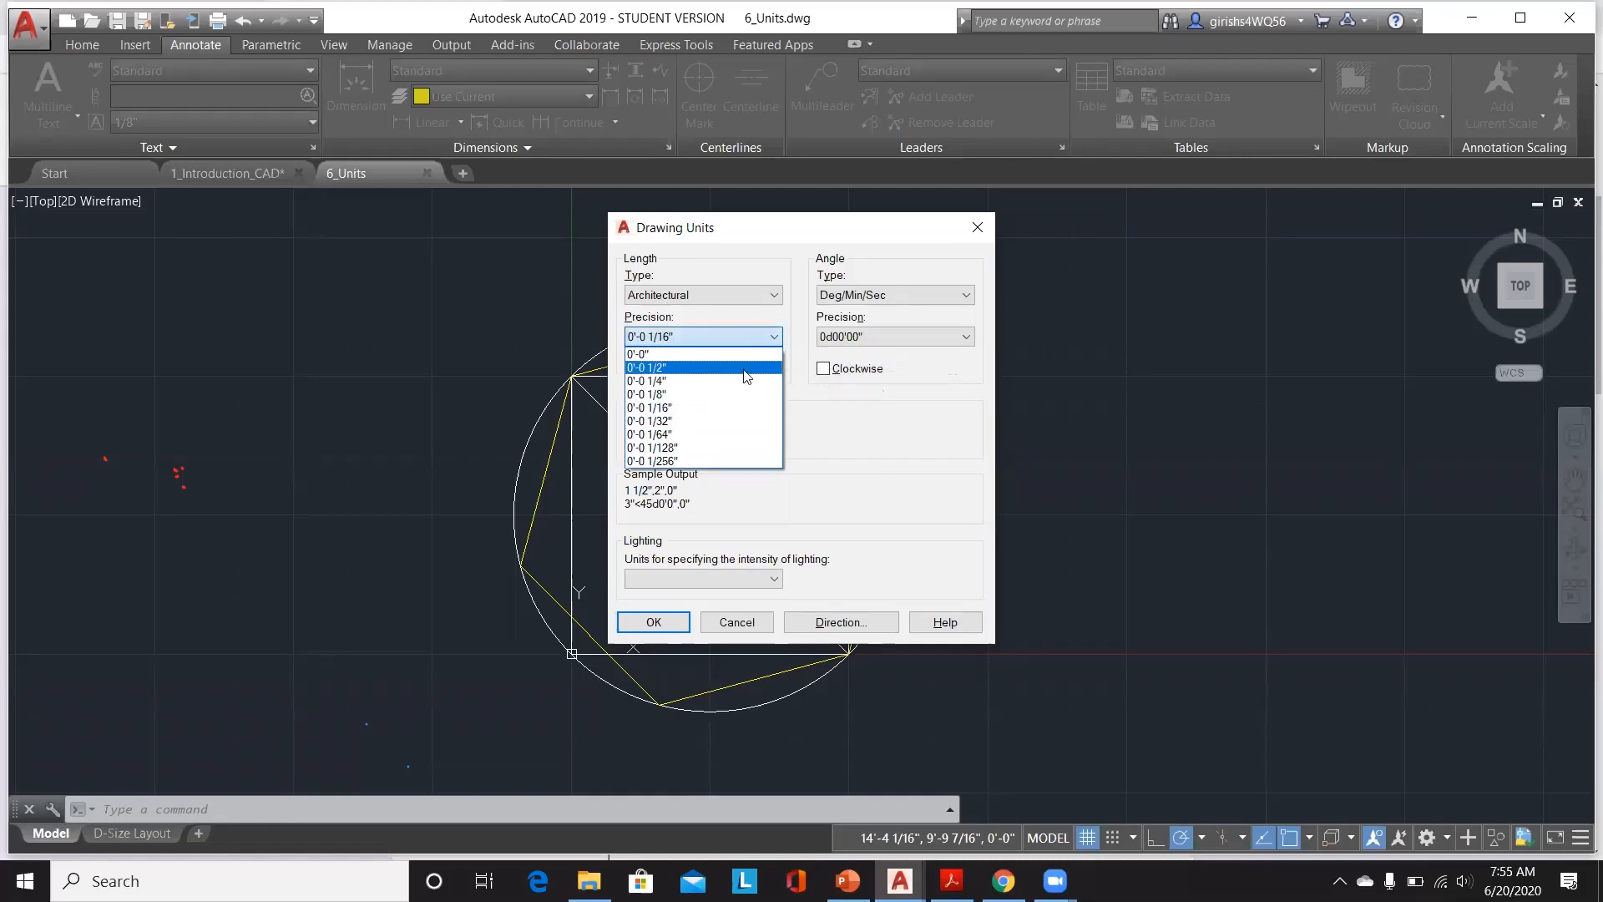
click(745, 368)
click(769, 338)
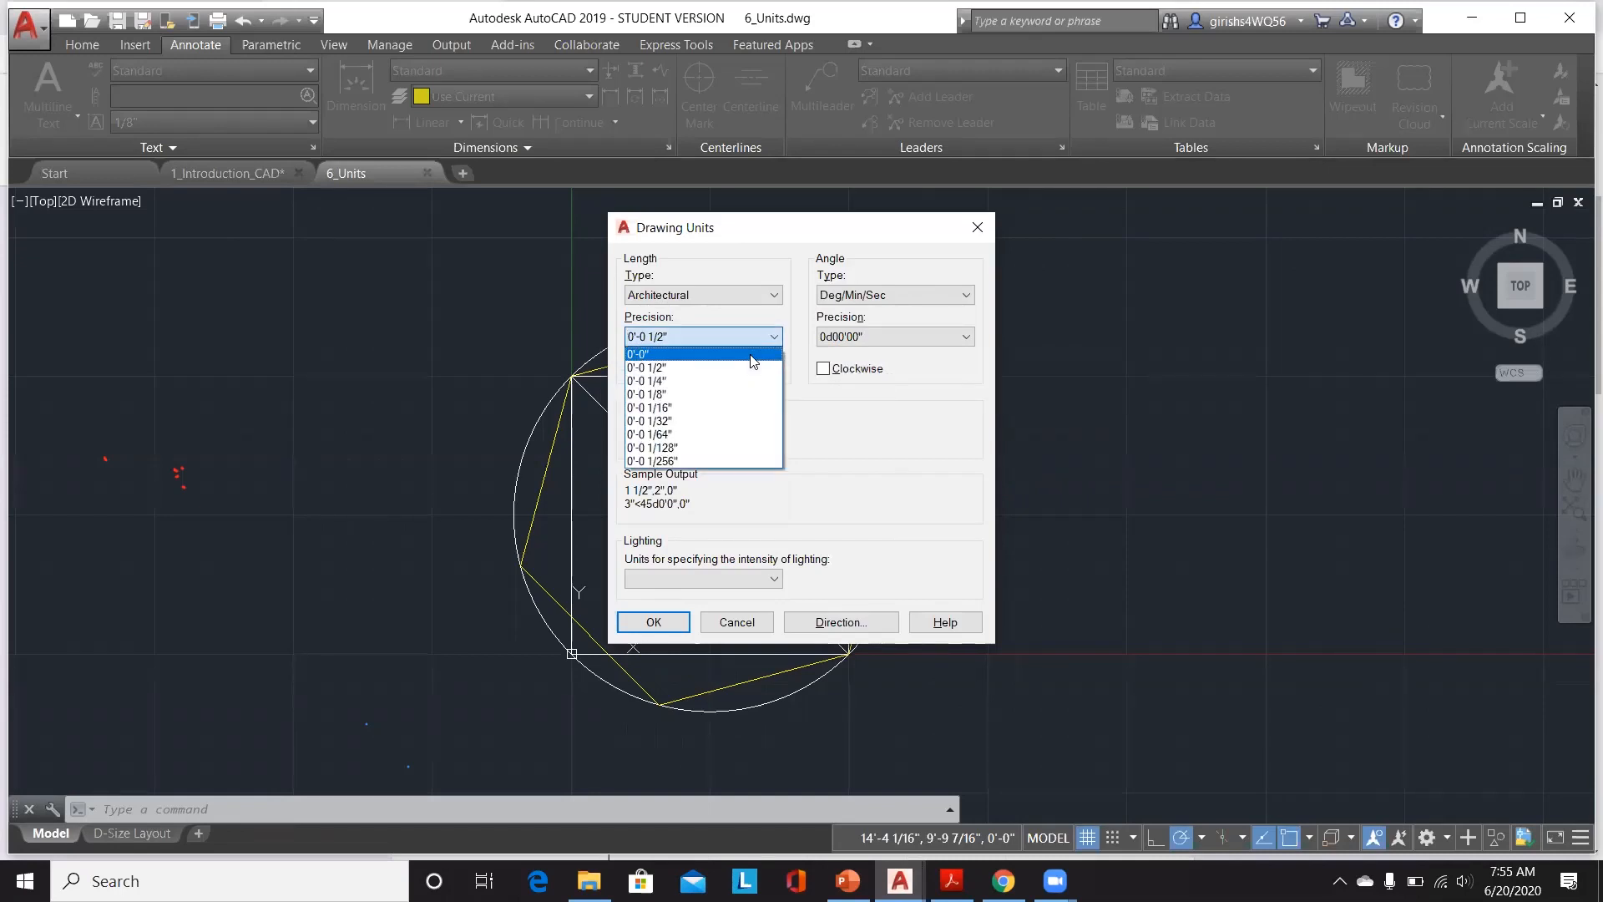
click(754, 360)
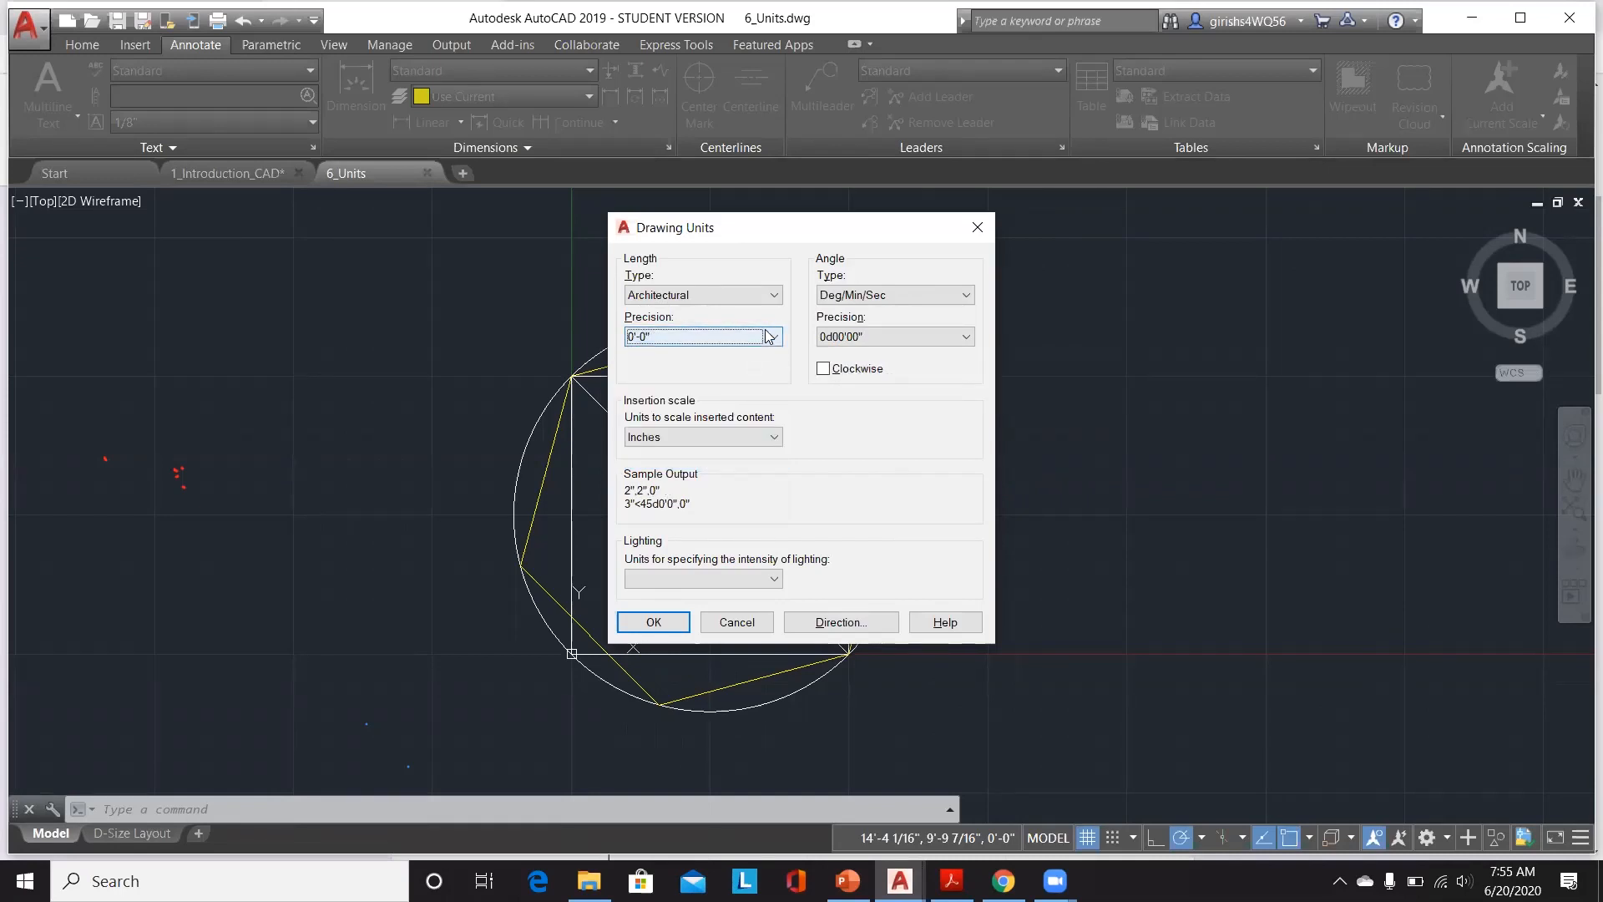
click(749, 336)
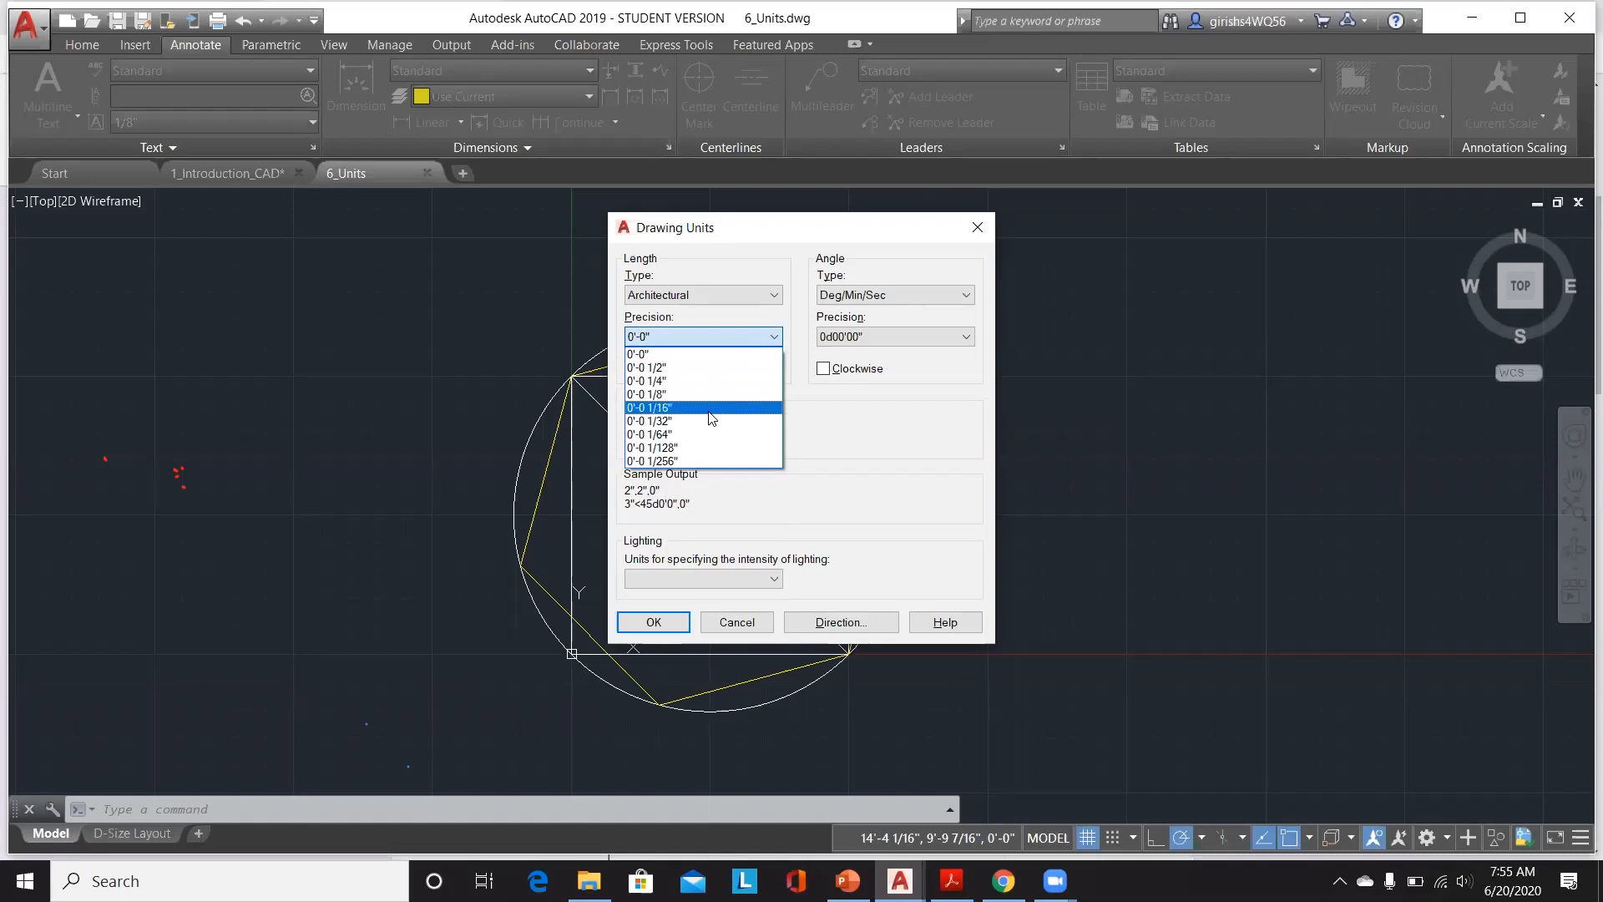
click(708, 411)
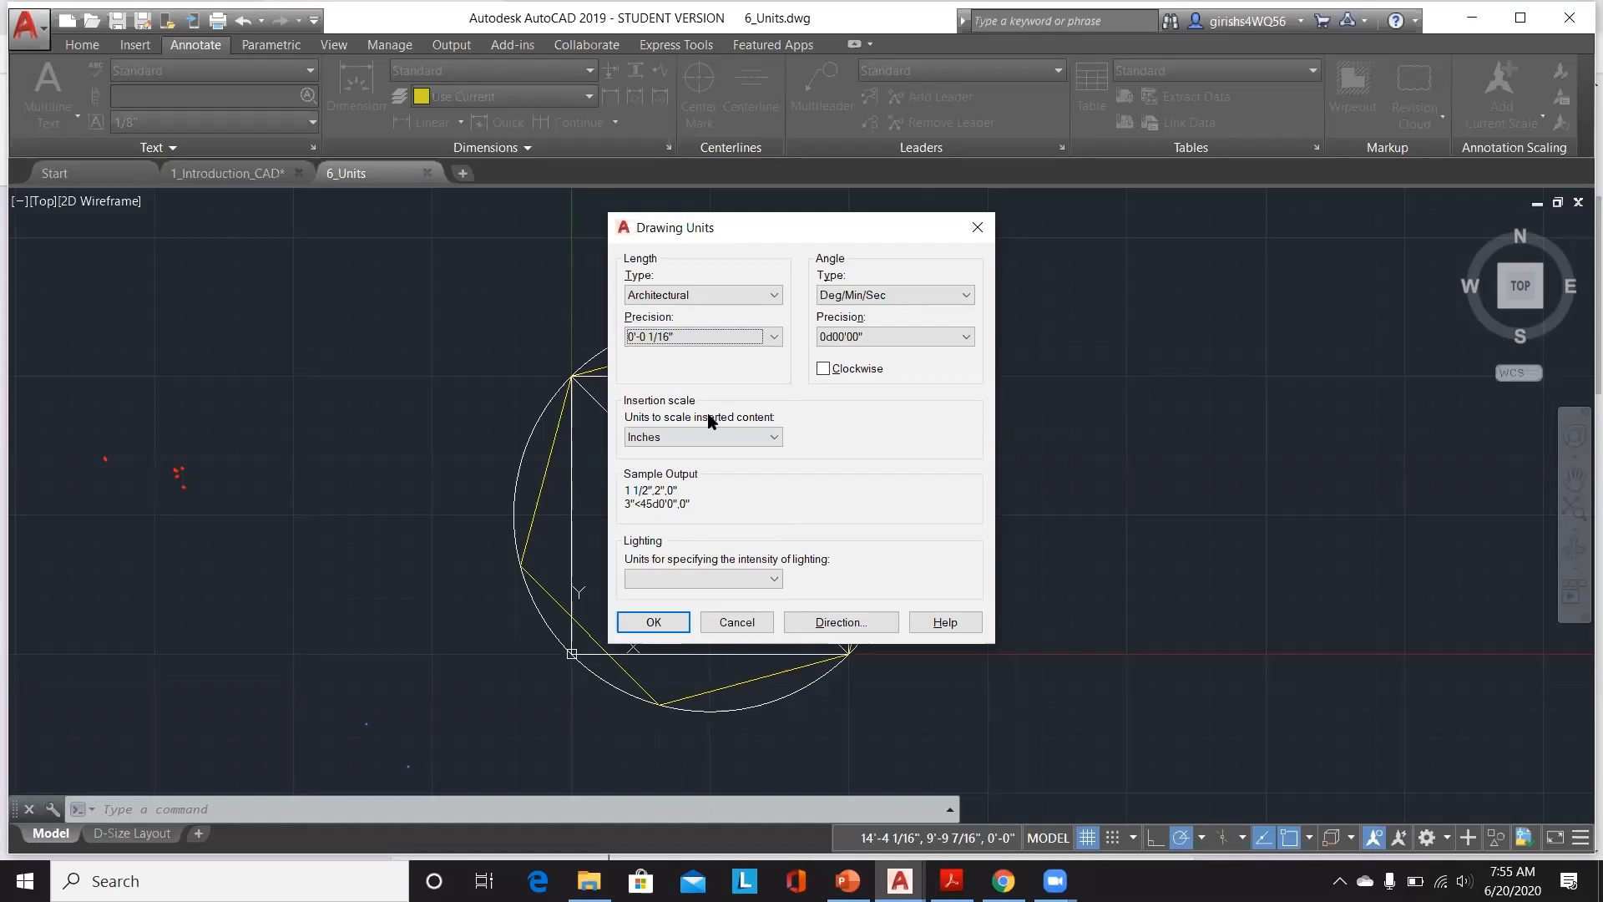
click(761, 342)
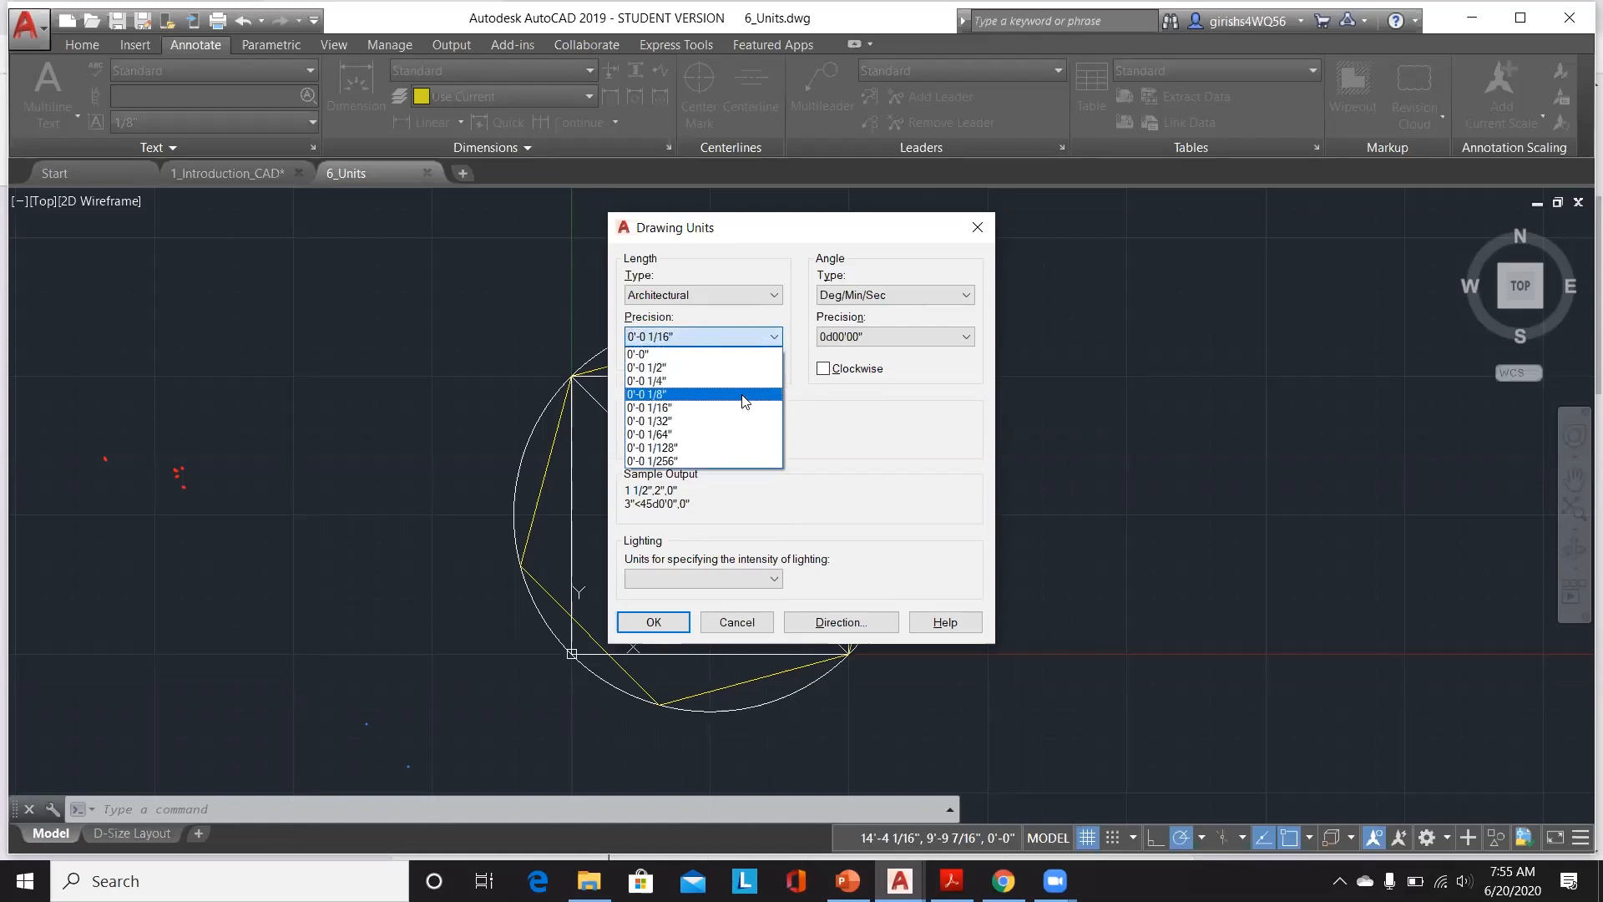
click(745, 394)
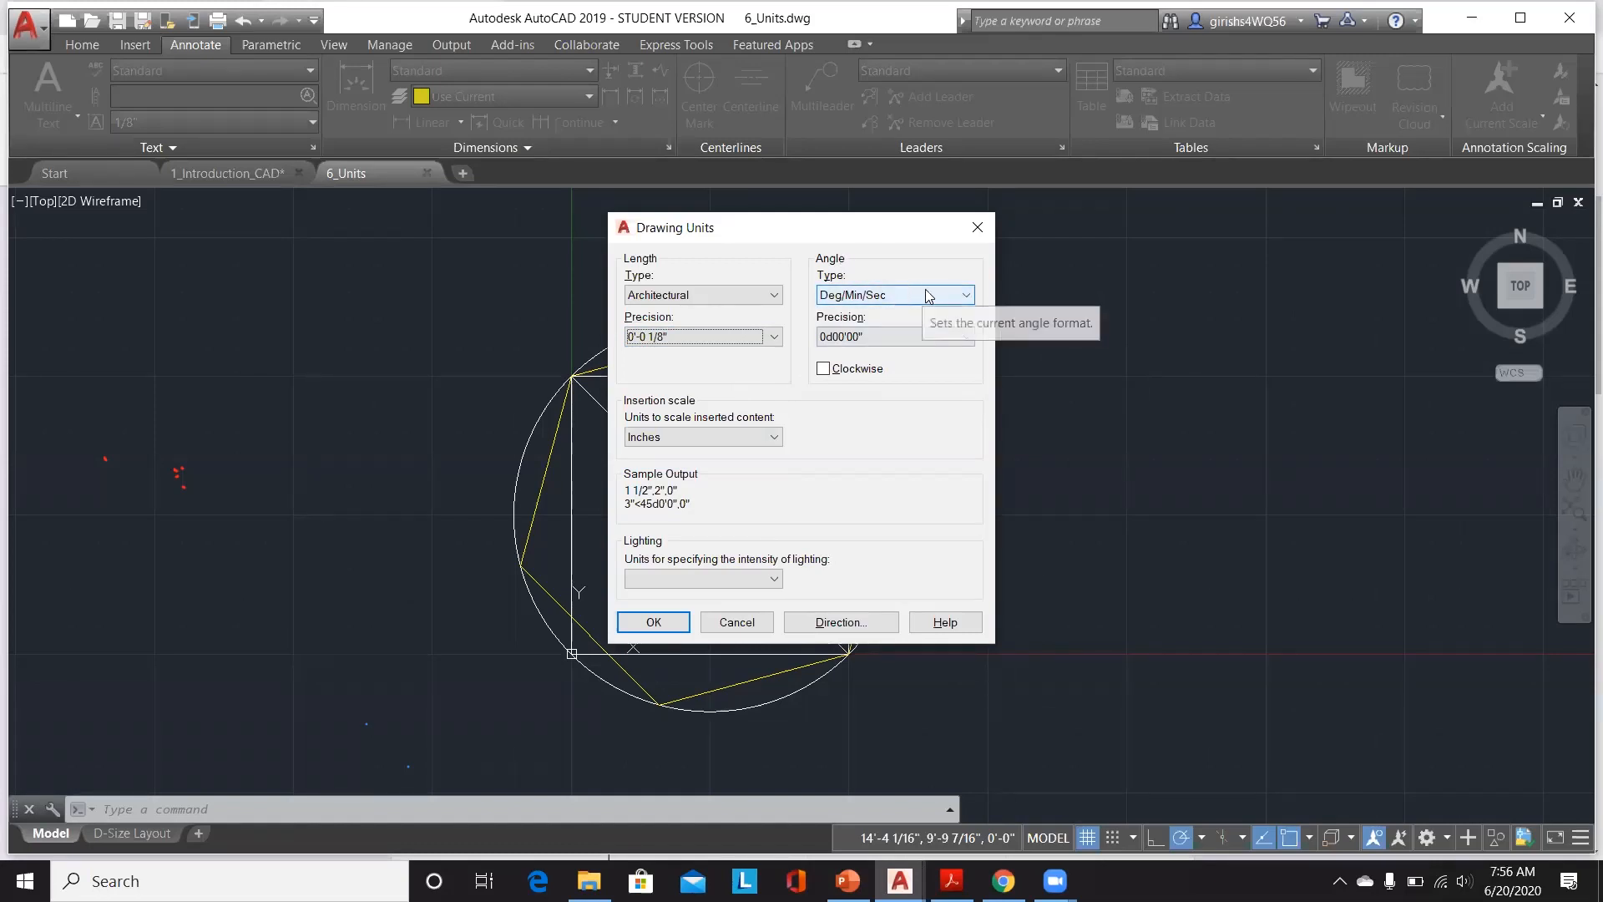
Step: Try several angle precisions, ending at 0d00', and toggle the Clockwise angle direction on and off
click(913, 338)
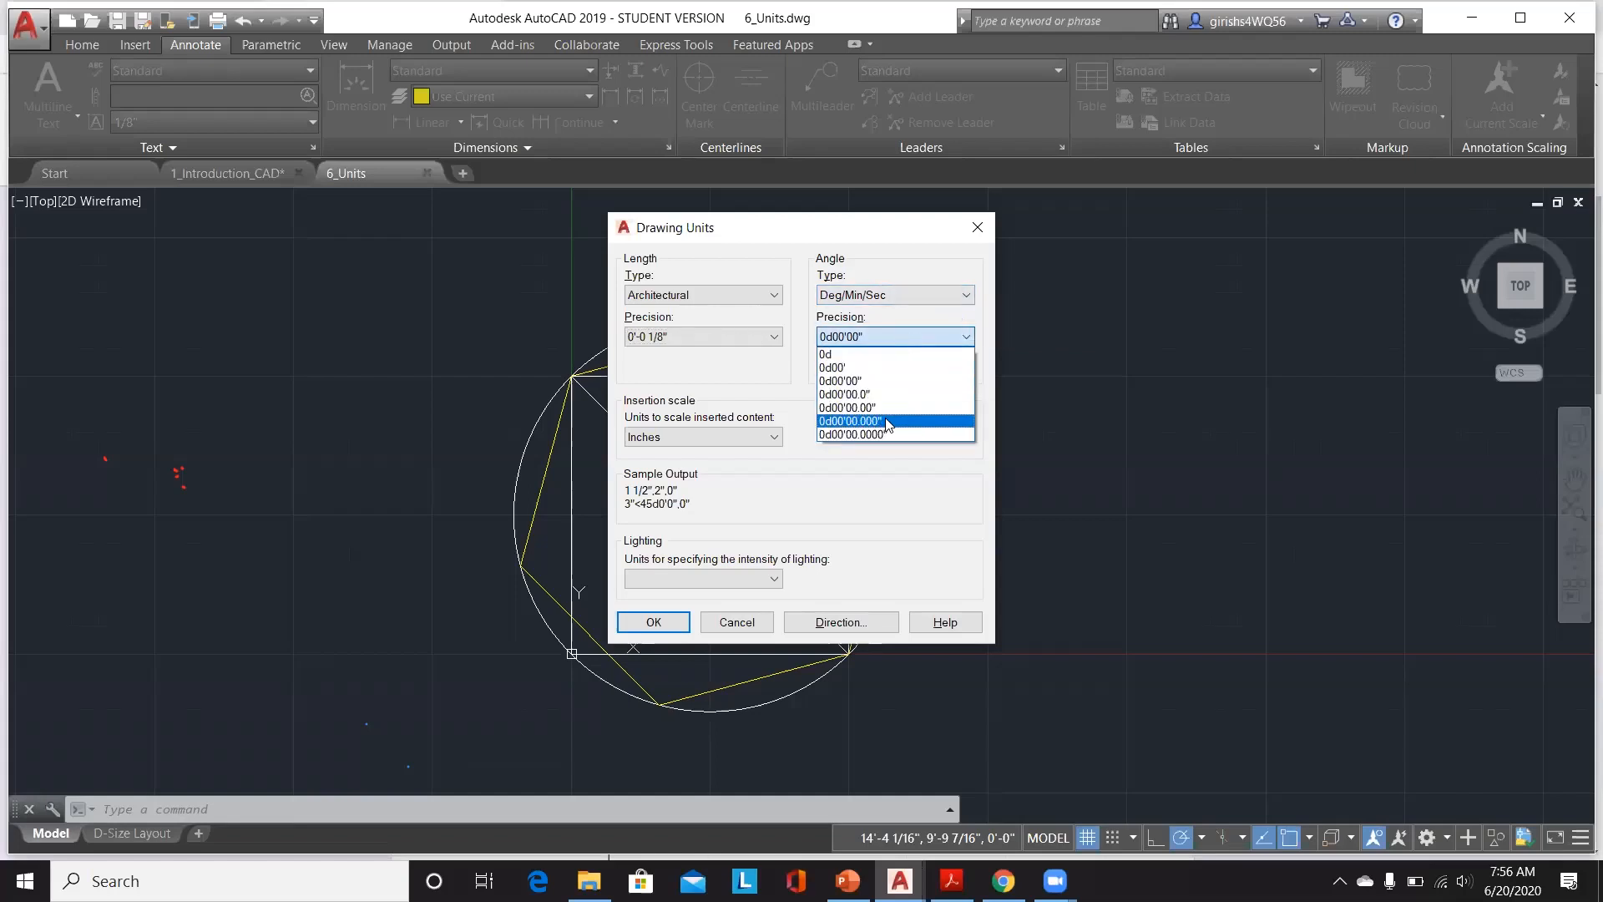
click(887, 422)
click(923, 338)
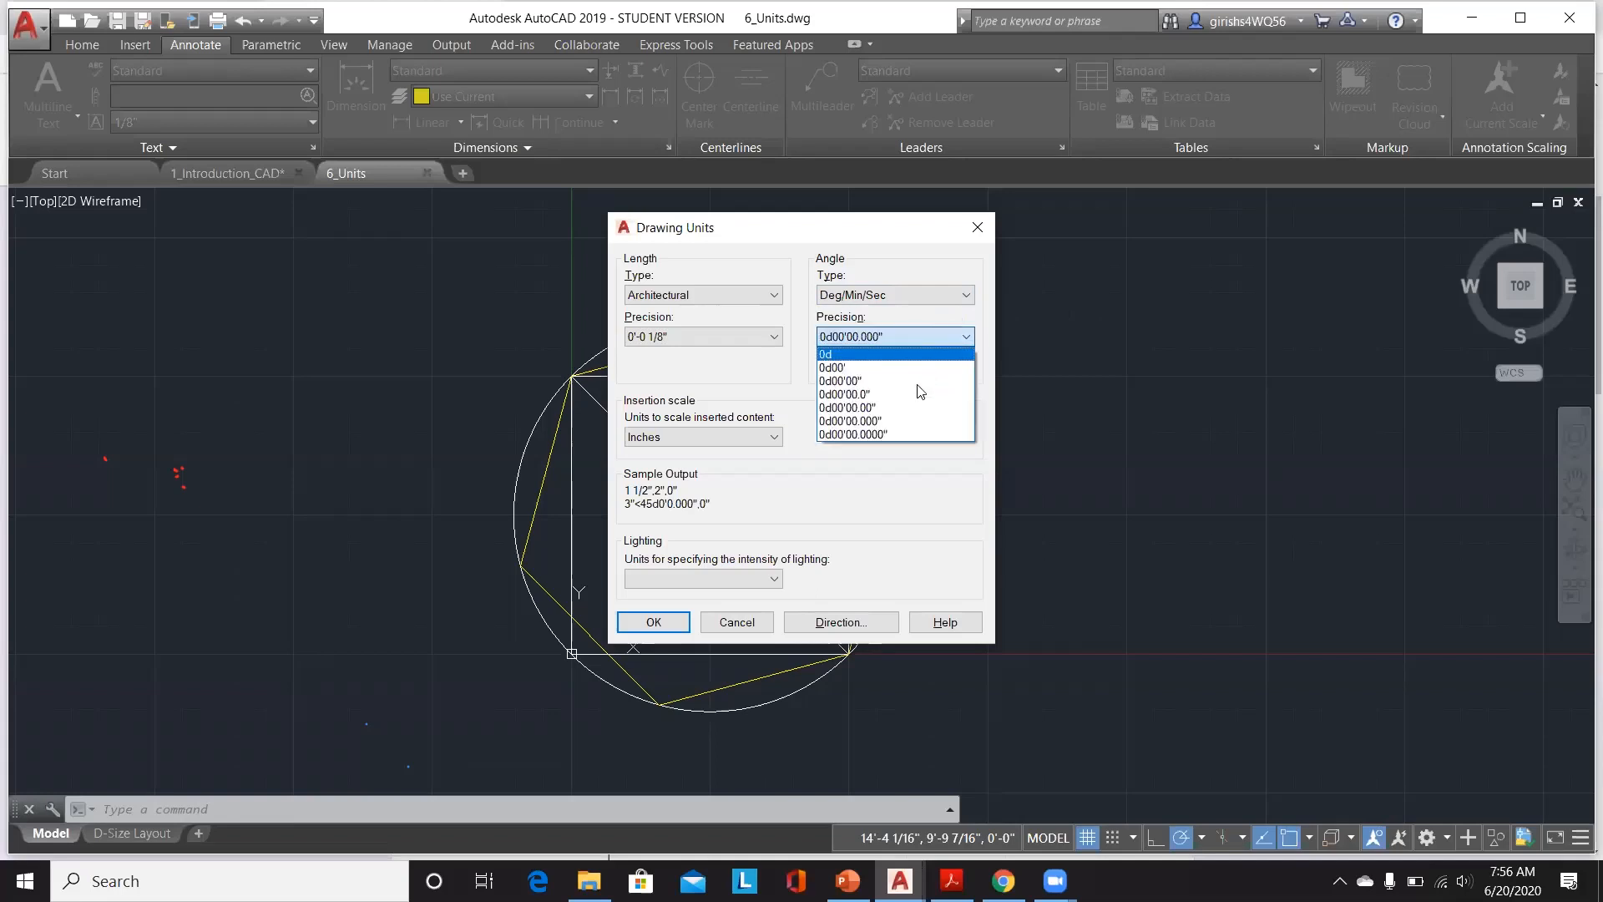
click(892, 434)
click(927, 338)
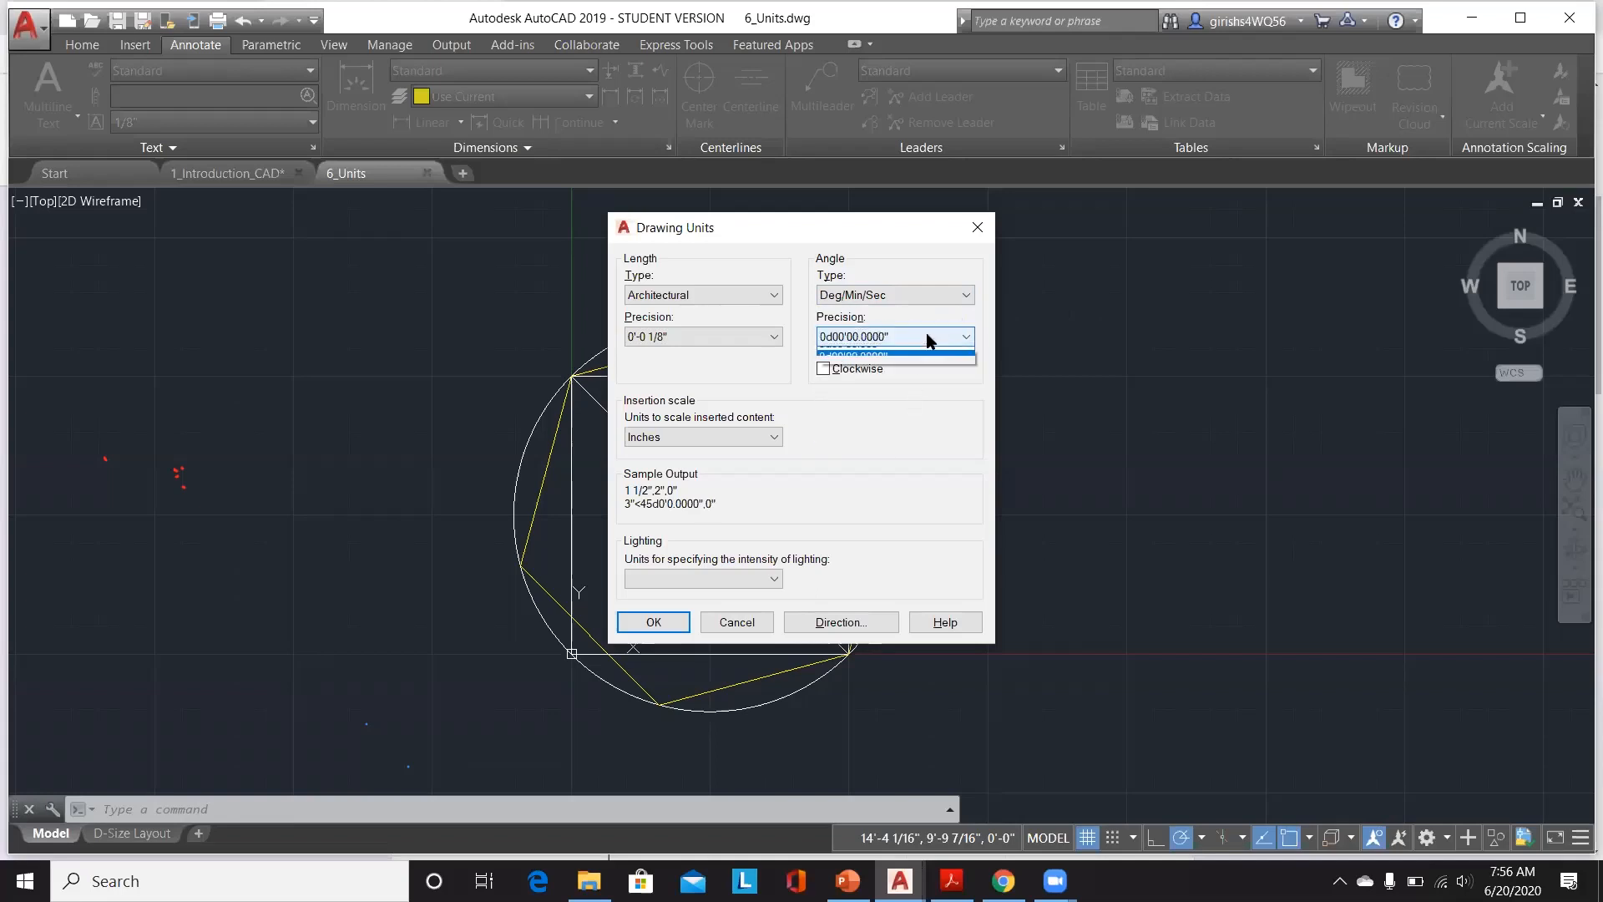
click(923, 365)
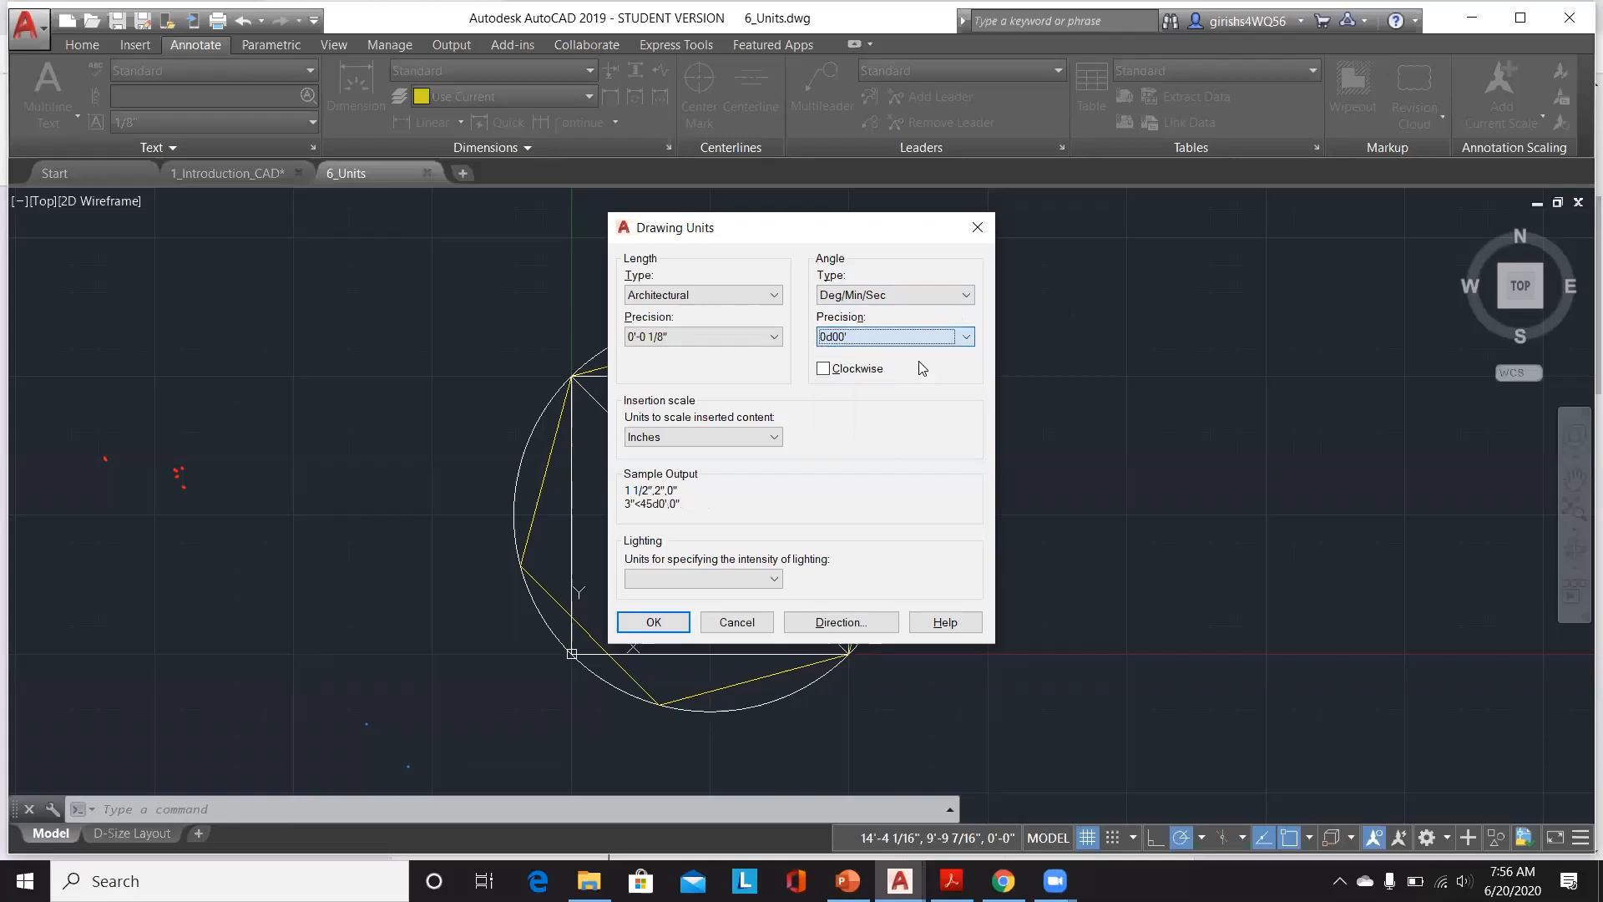
click(823, 370)
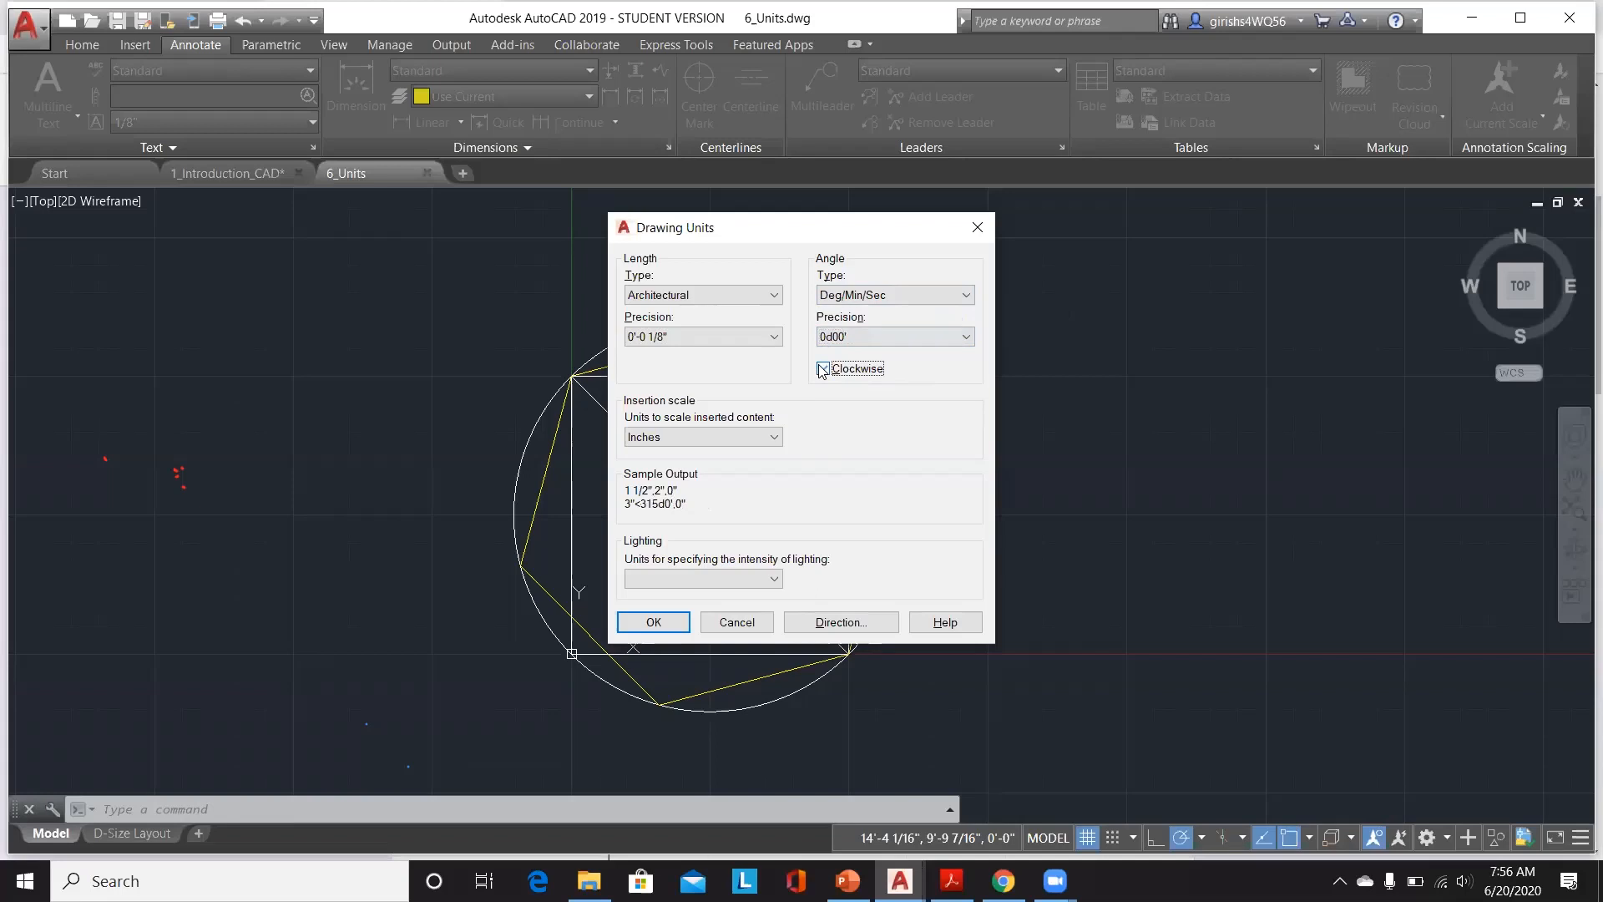
click(822, 370)
click(823, 370)
click(823, 369)
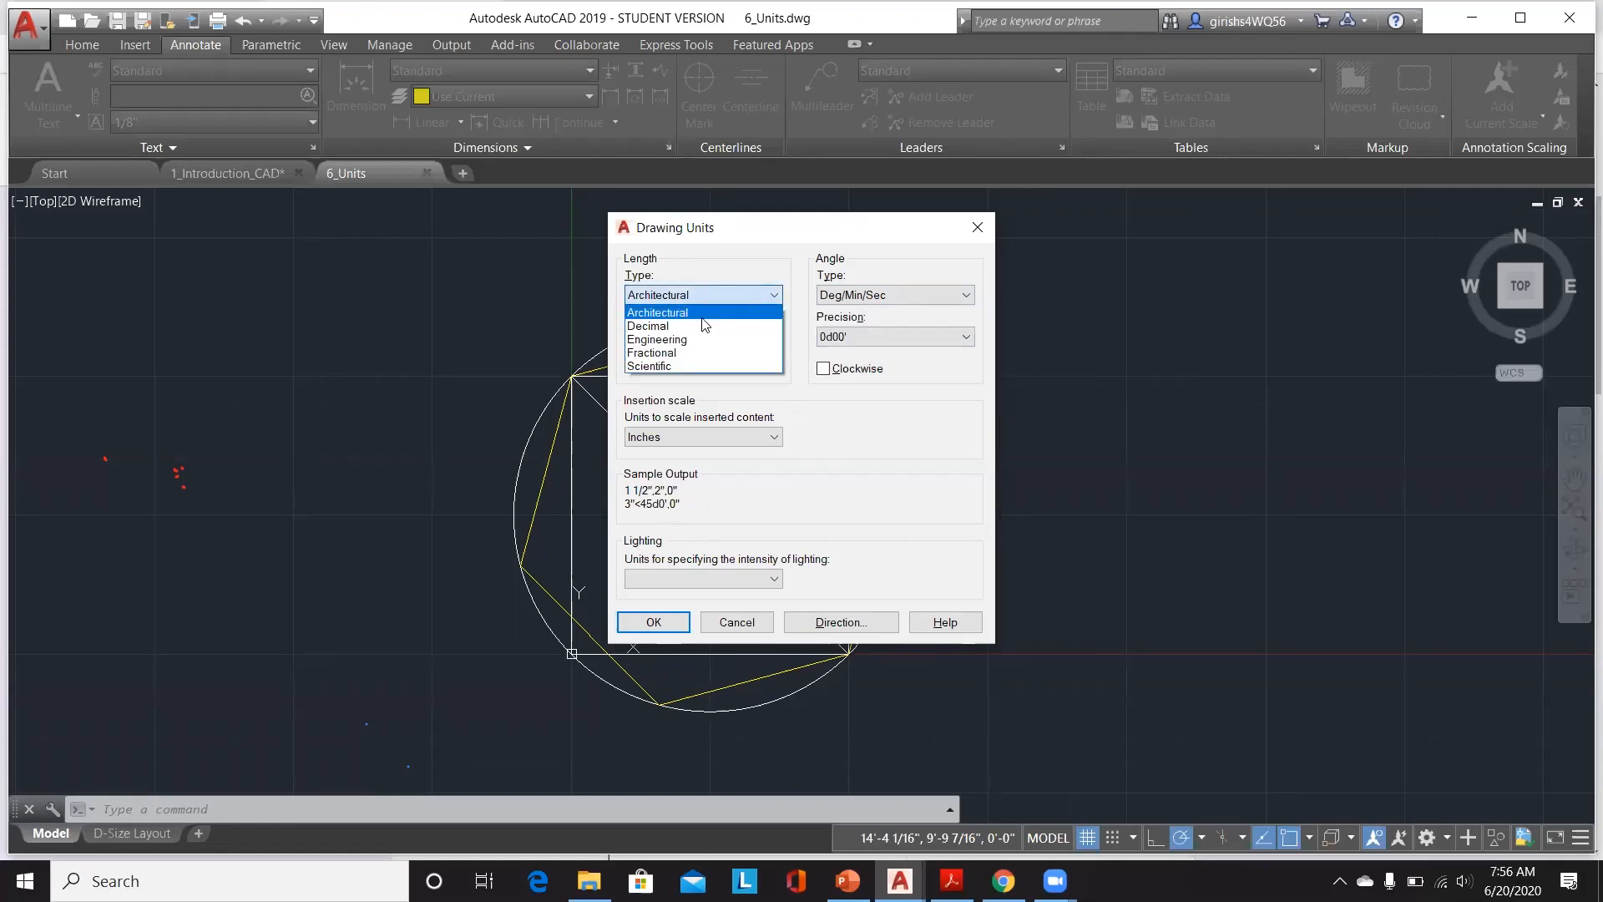
Step: Configure the units as Decimal length, Millimeters insertion scale and 0d00'00" angle precision
click(707, 326)
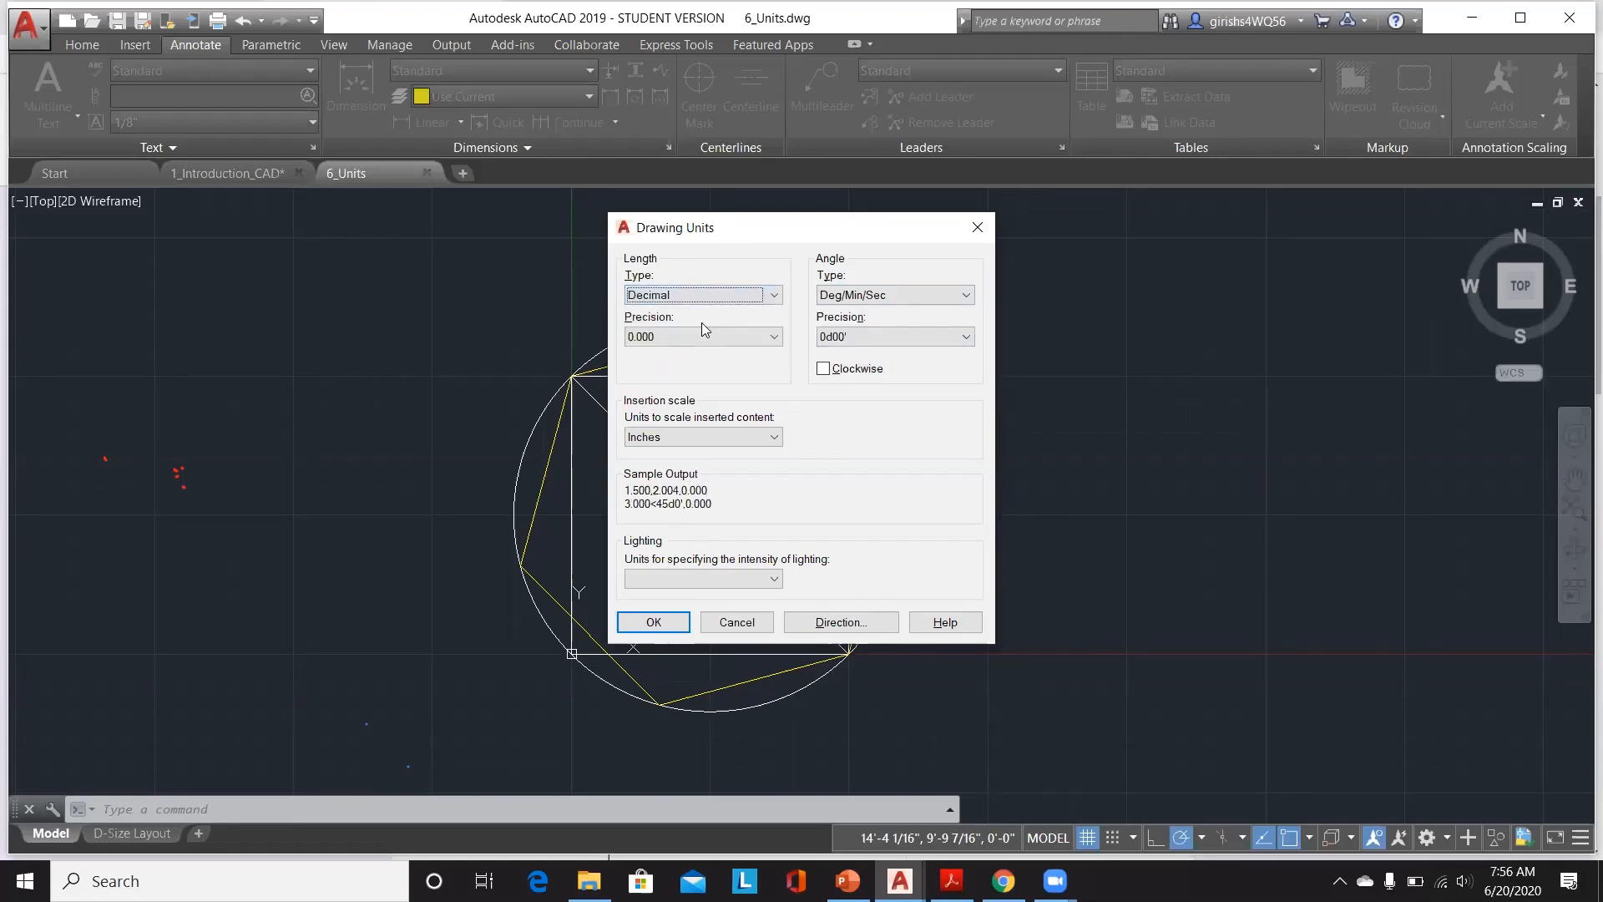
click(736, 438)
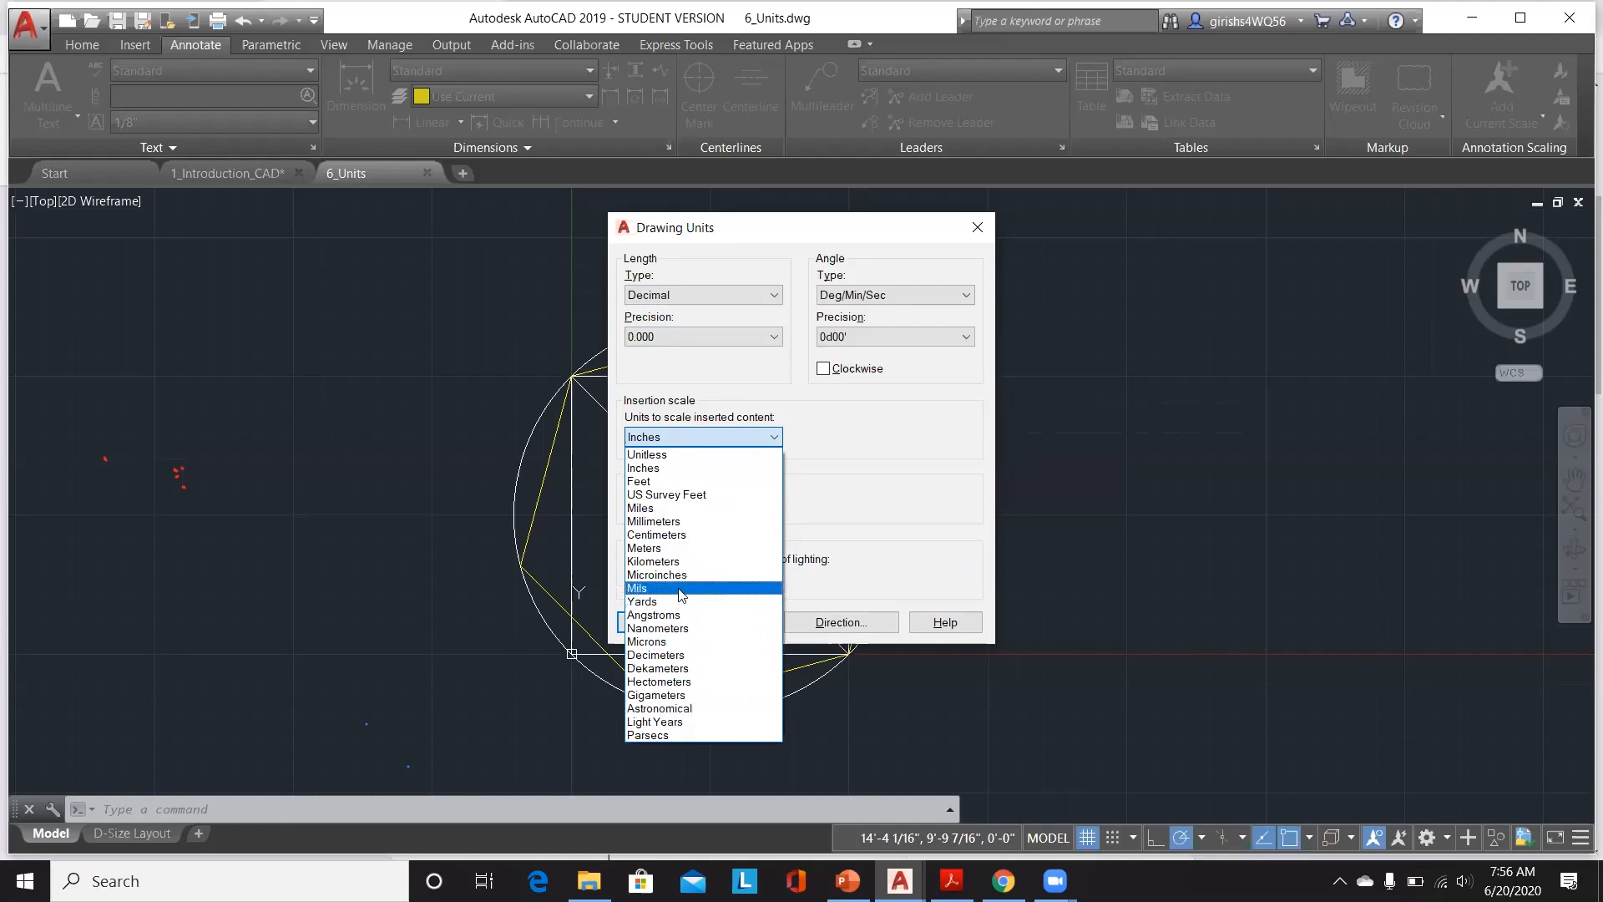
click(694, 524)
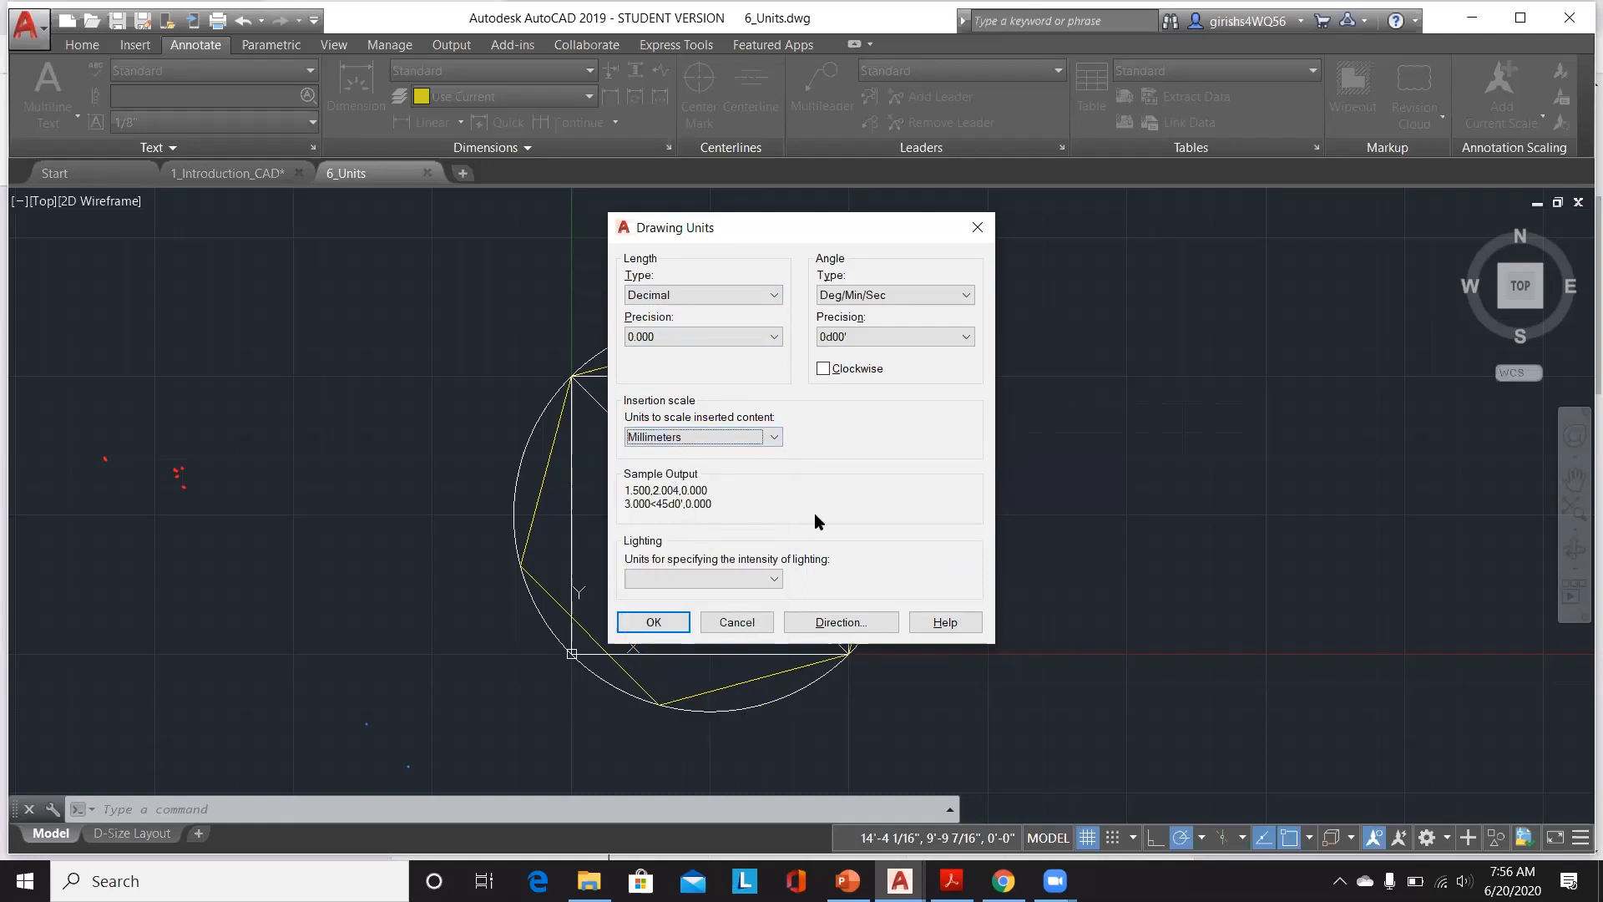
click(884, 336)
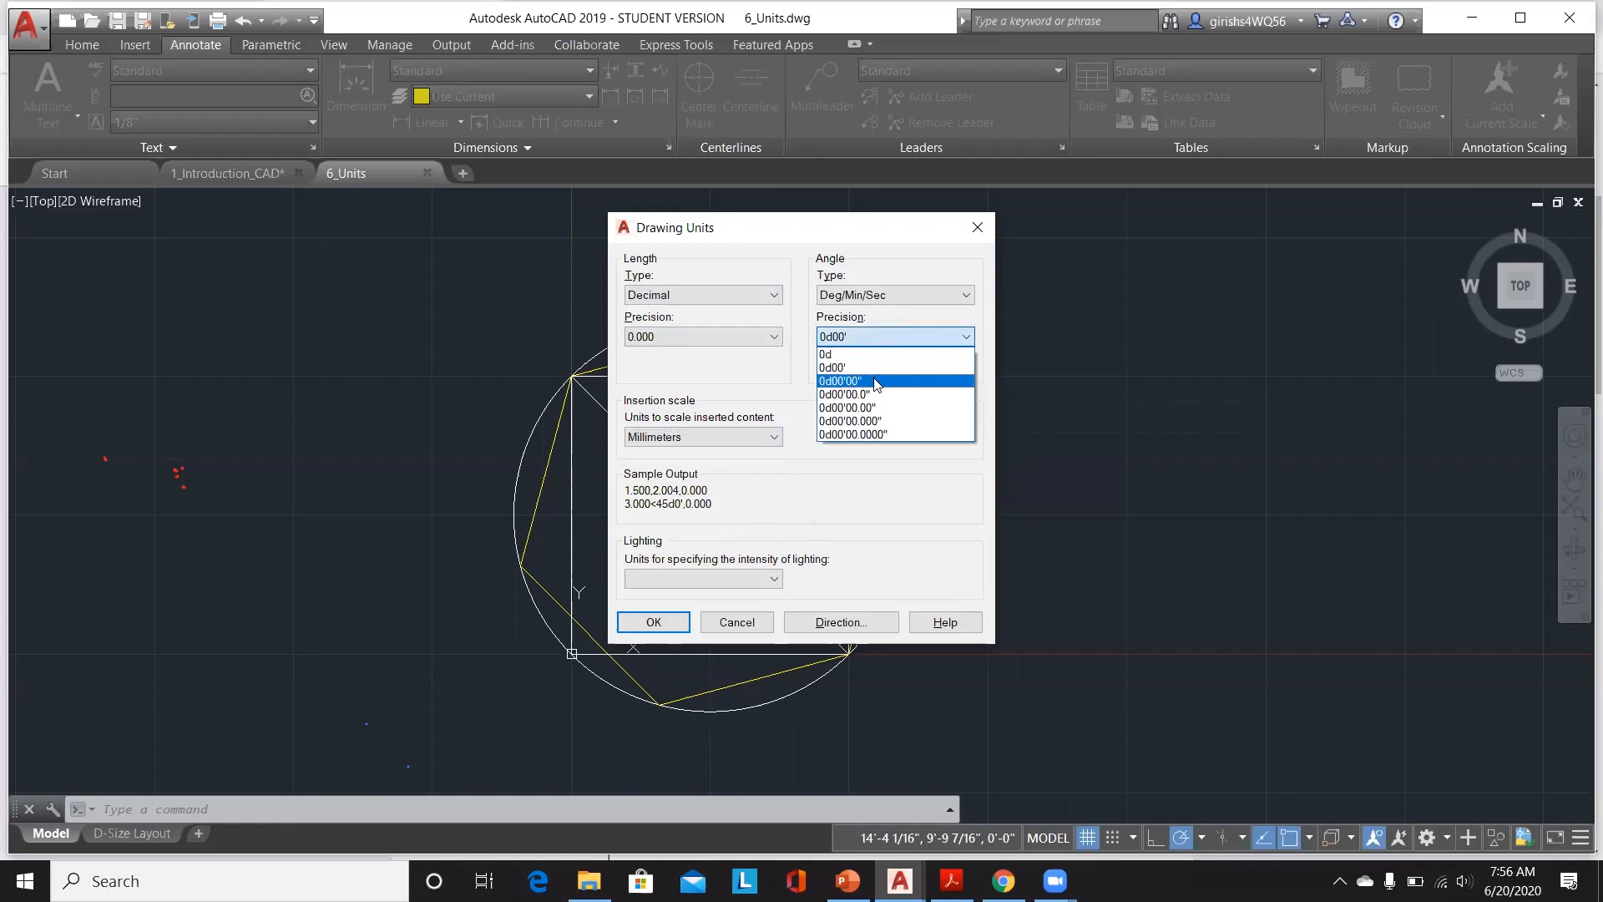
click(876, 381)
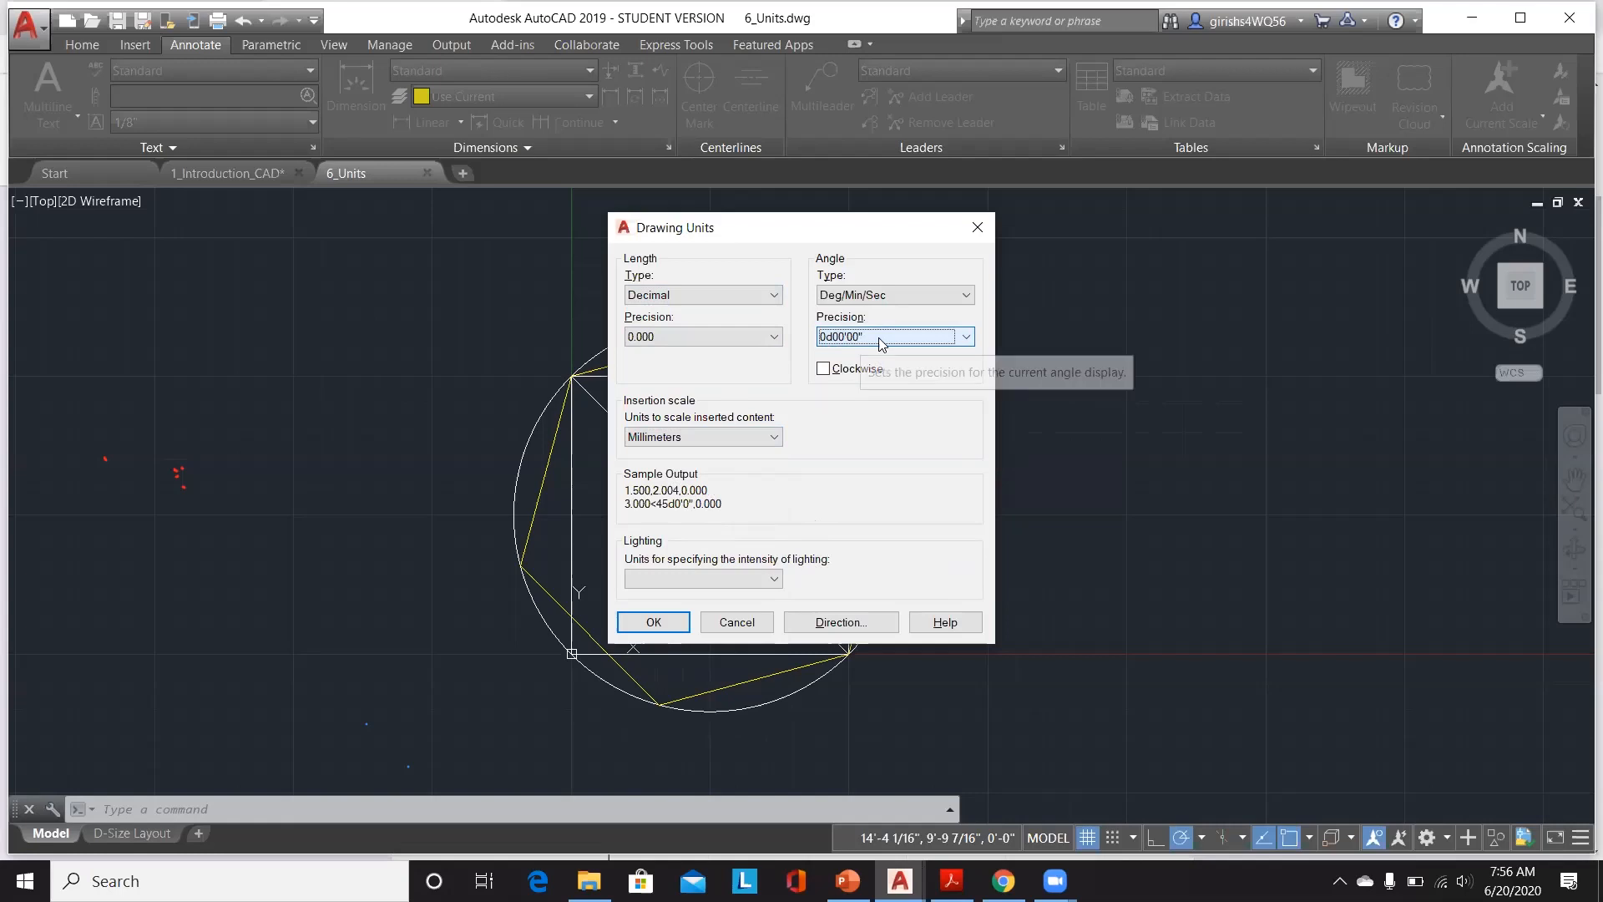
Step: Try 0d00' angle precision, then Radians and Decimal Degrees angle types, ending at Decimal Degrees with 0.00 precision
click(864, 338)
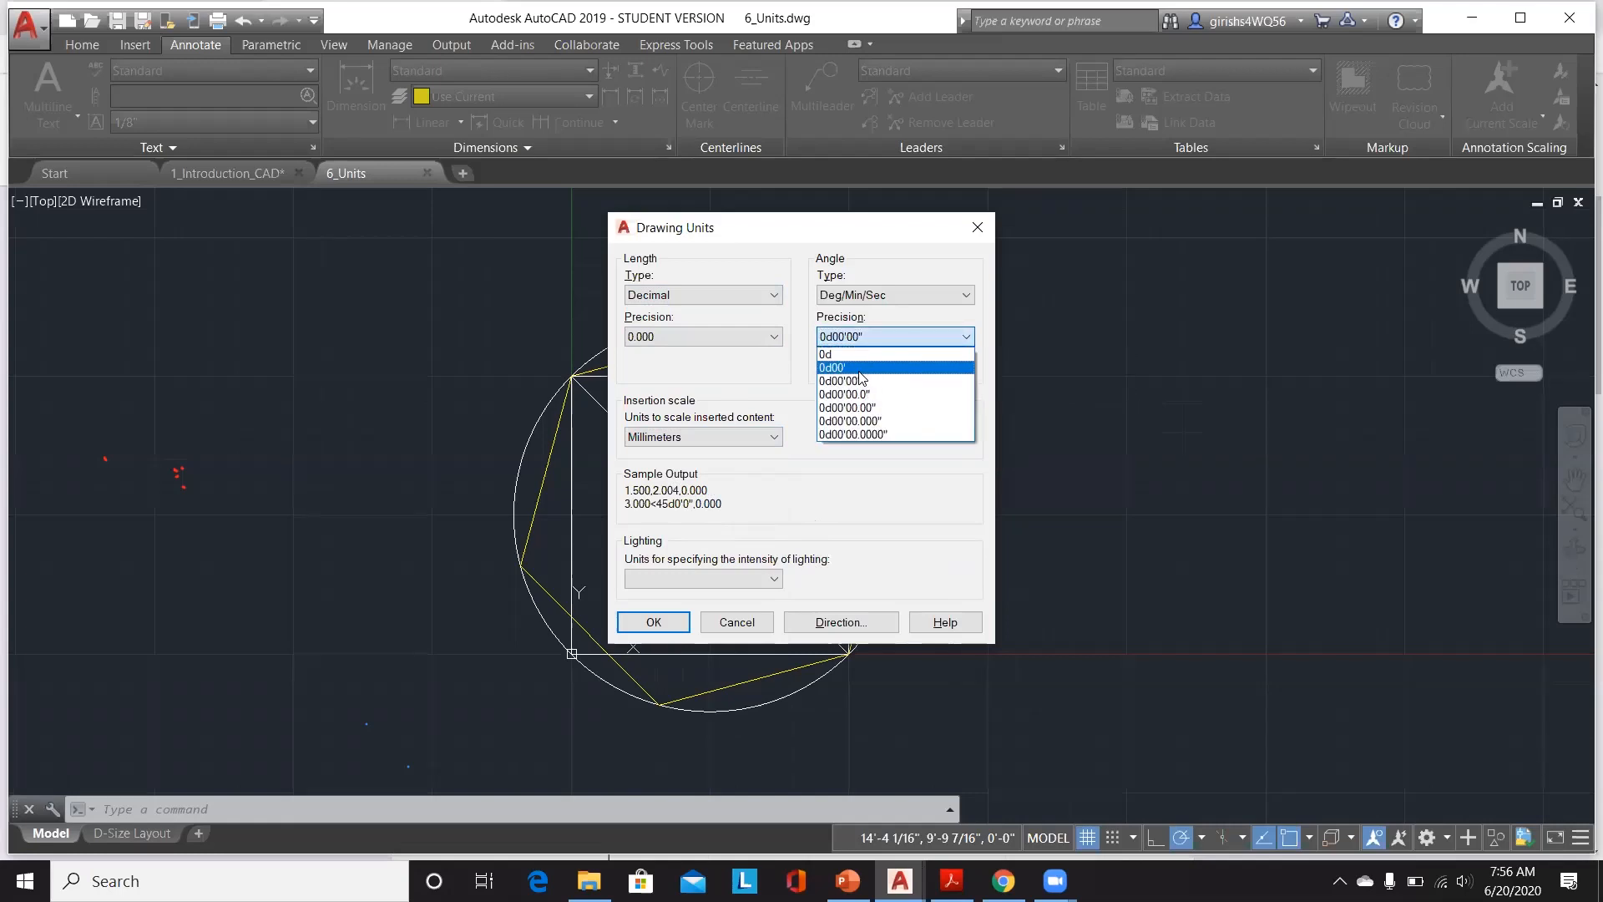
click(860, 369)
click(937, 295)
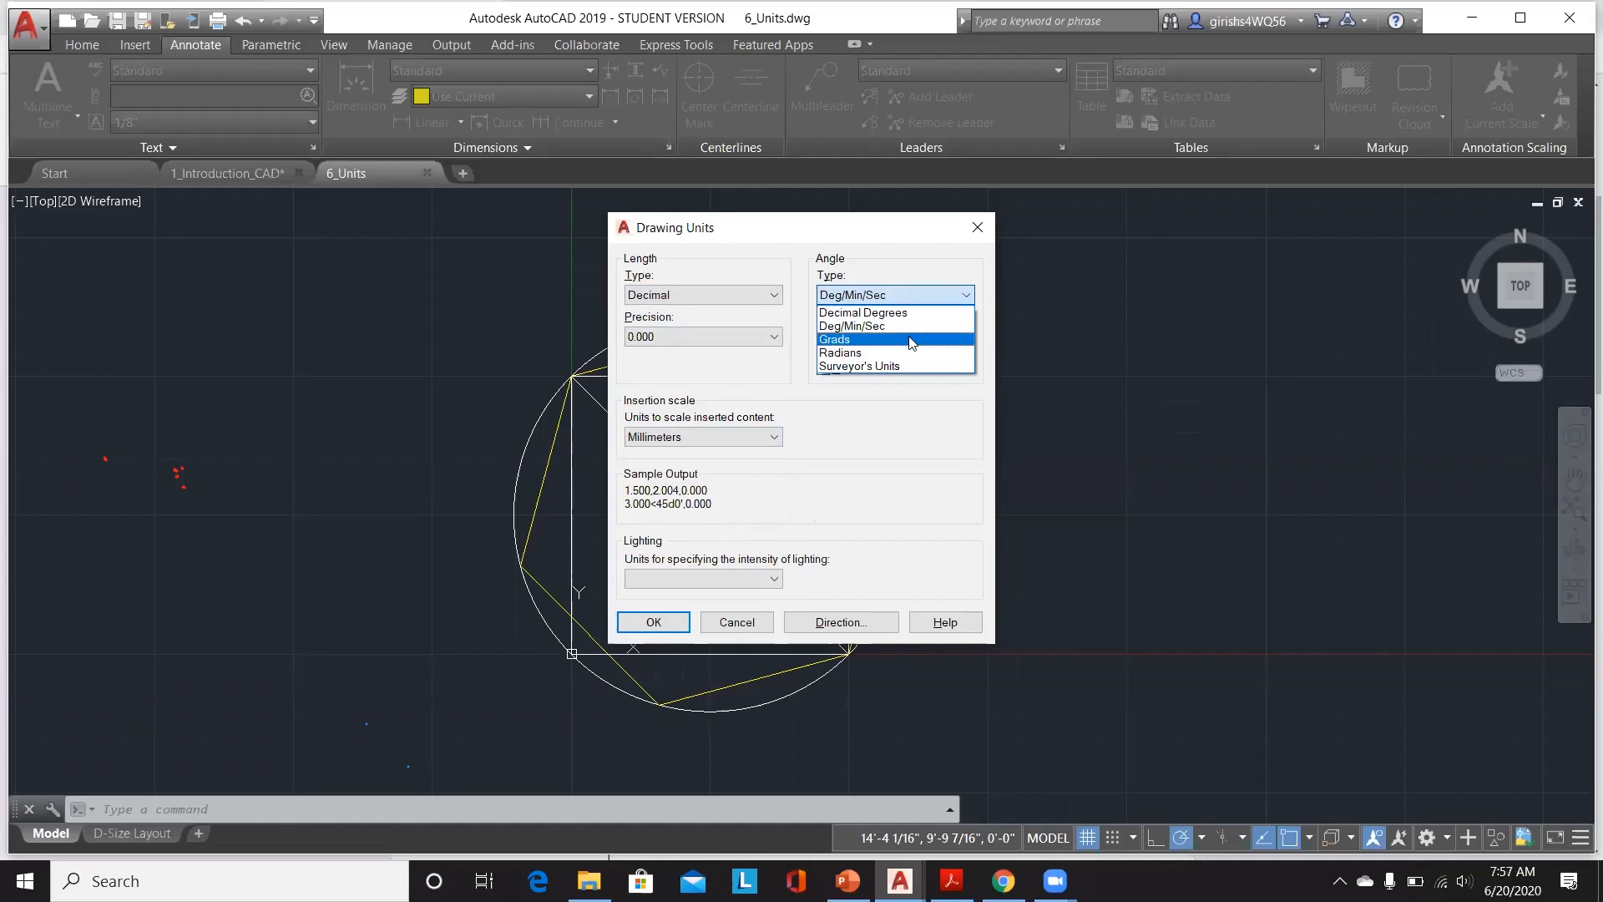
click(923, 351)
click(935, 337)
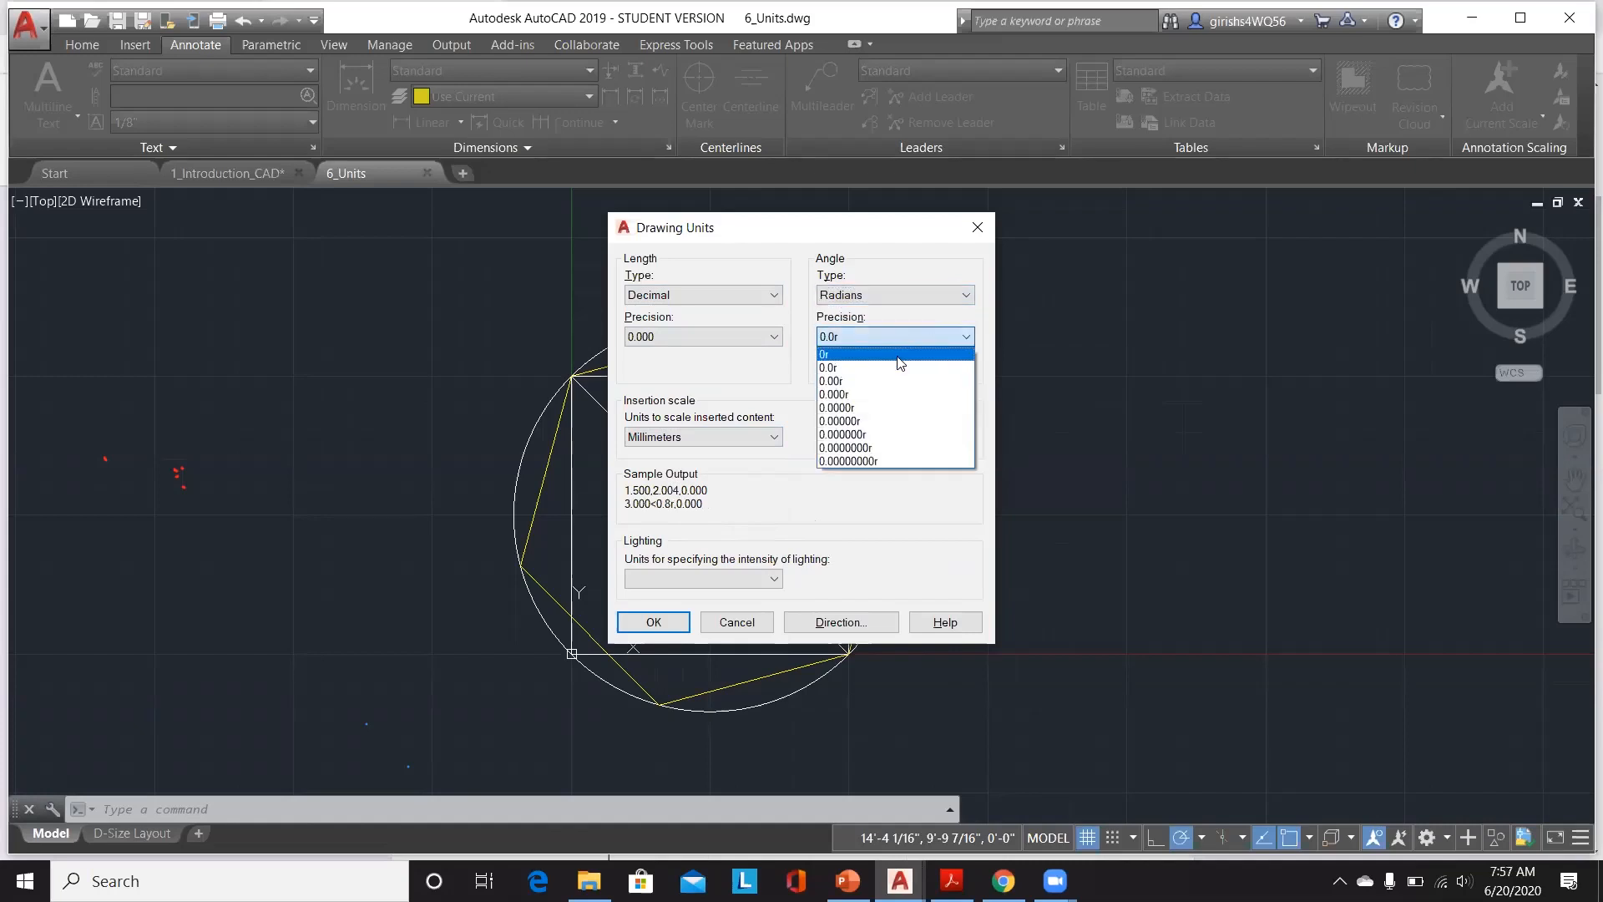
click(935, 305)
click(936, 304)
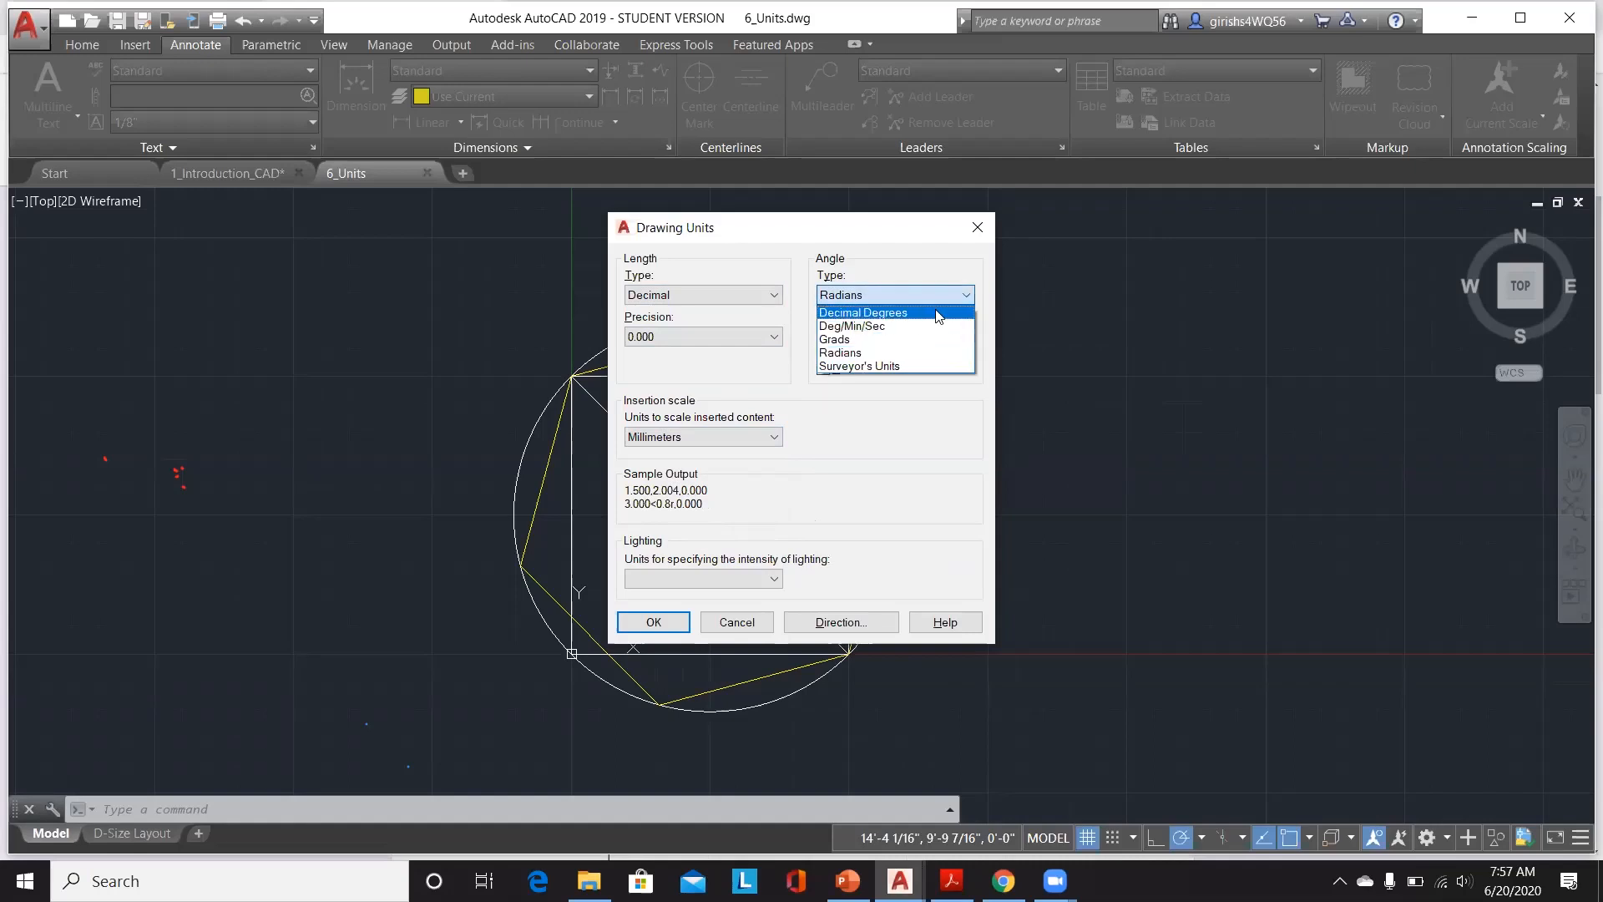
click(931, 313)
click(919, 338)
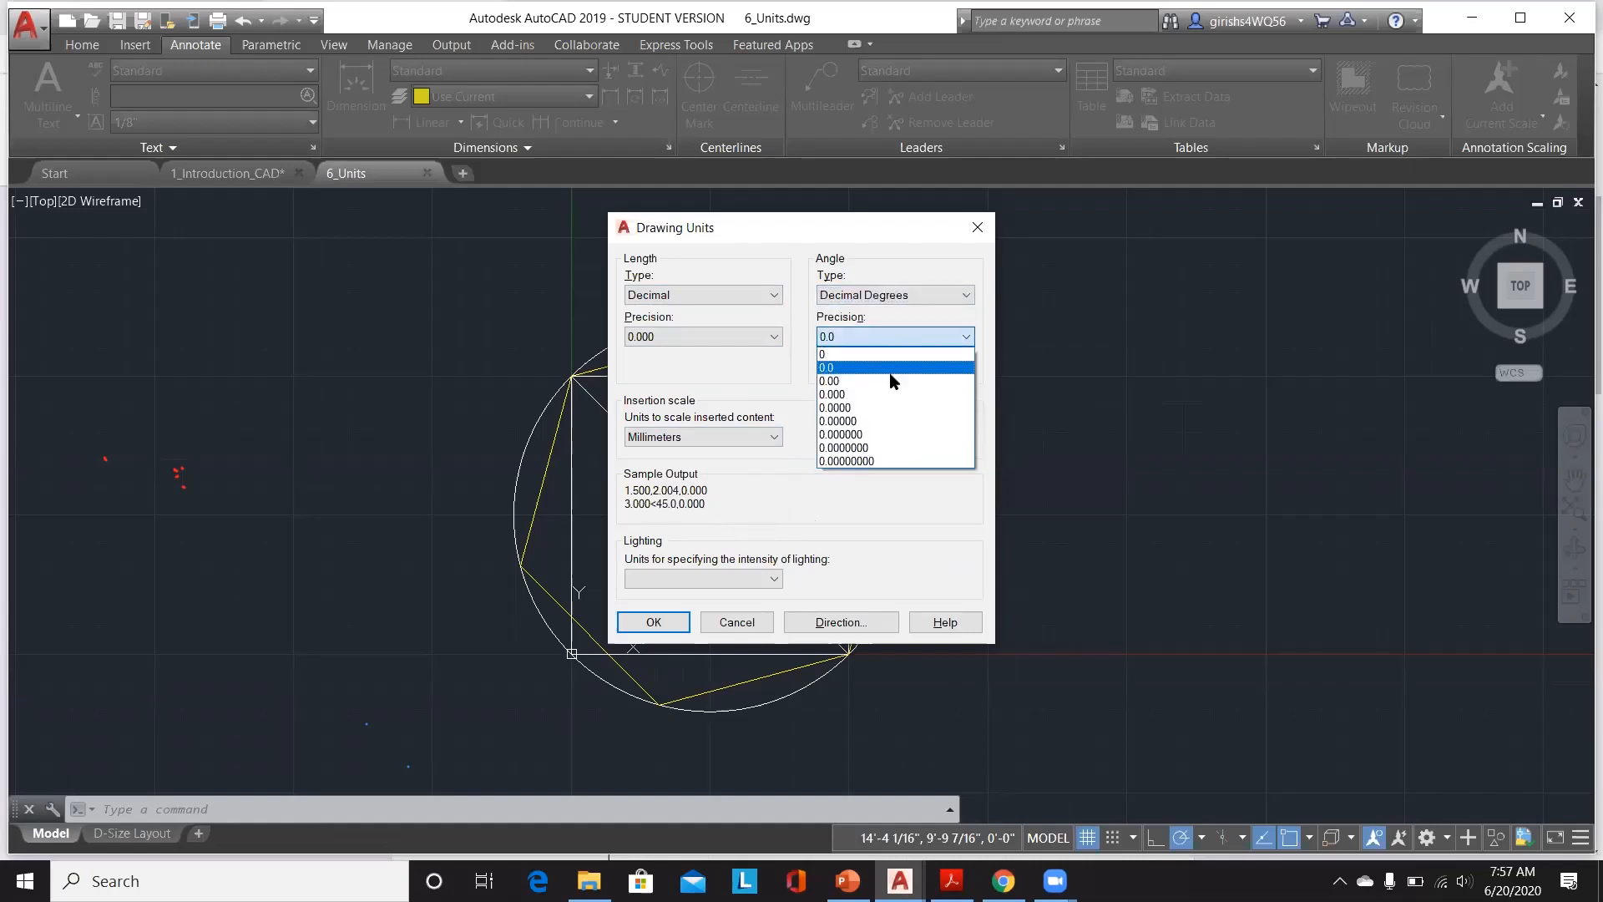
click(891, 381)
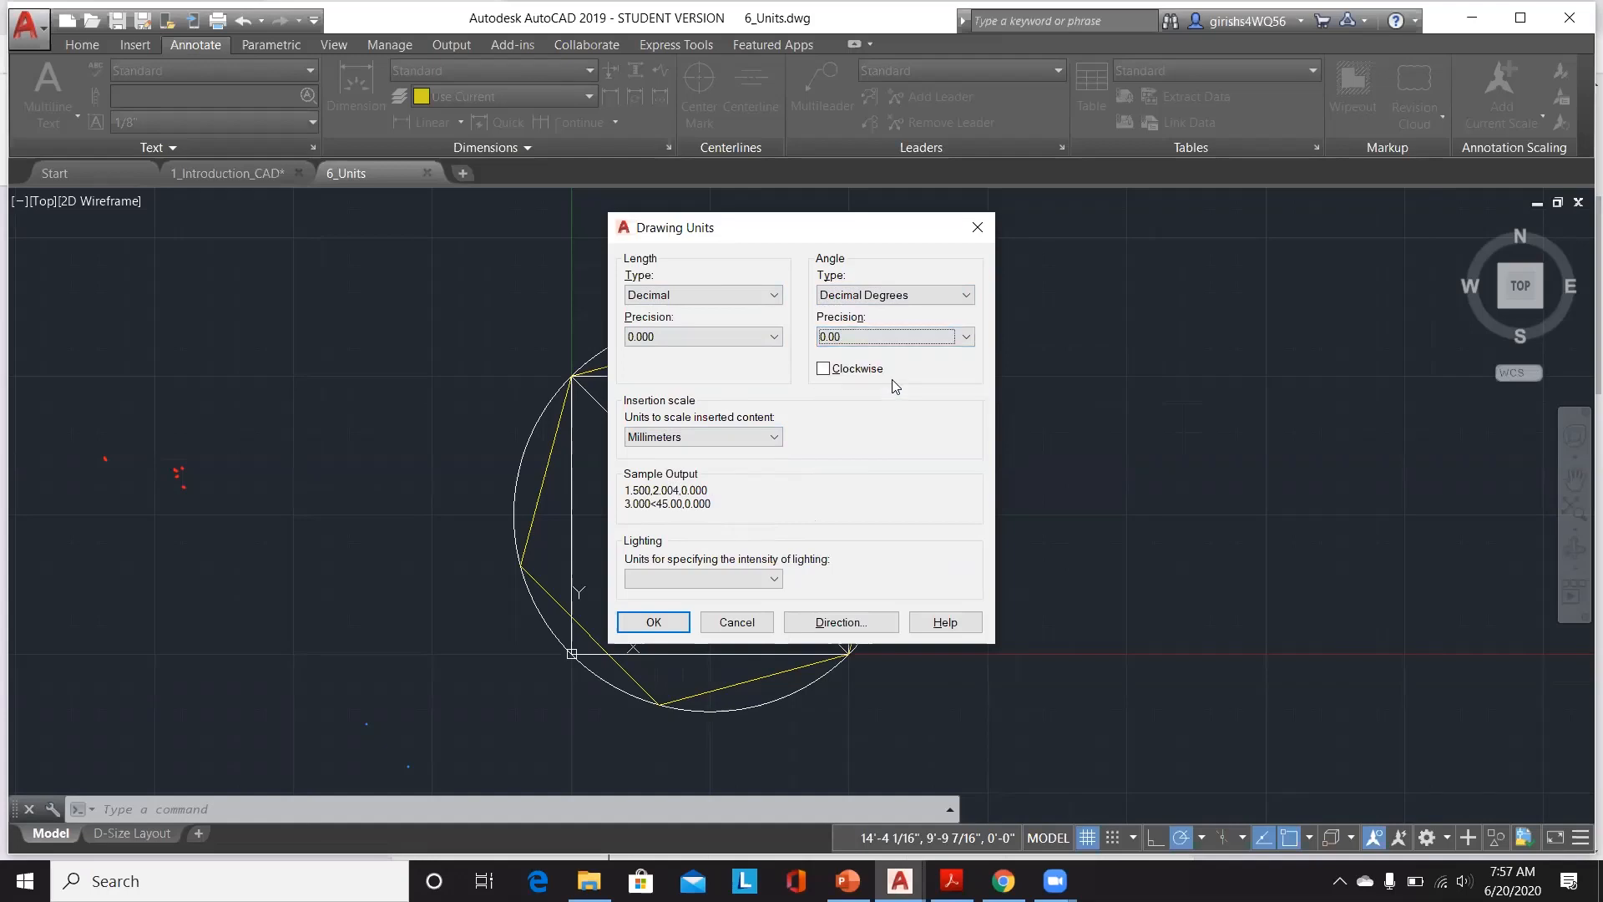
Step: Cancel the Drawing Units dialog and acknowledge the lighting notice
click(762, 299)
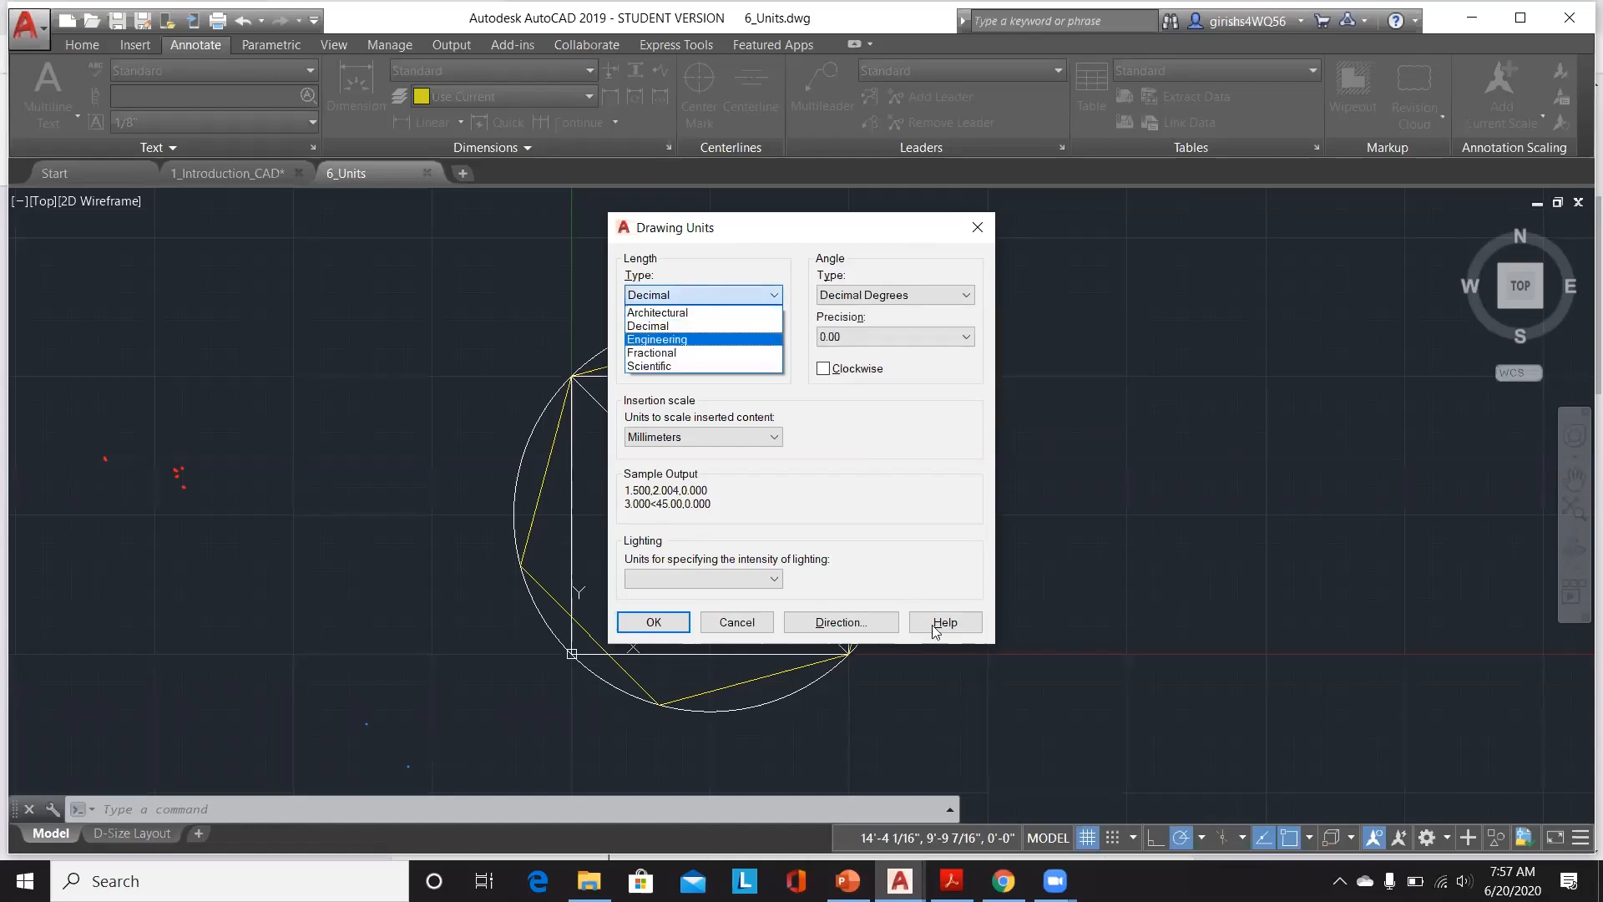
click(730, 625)
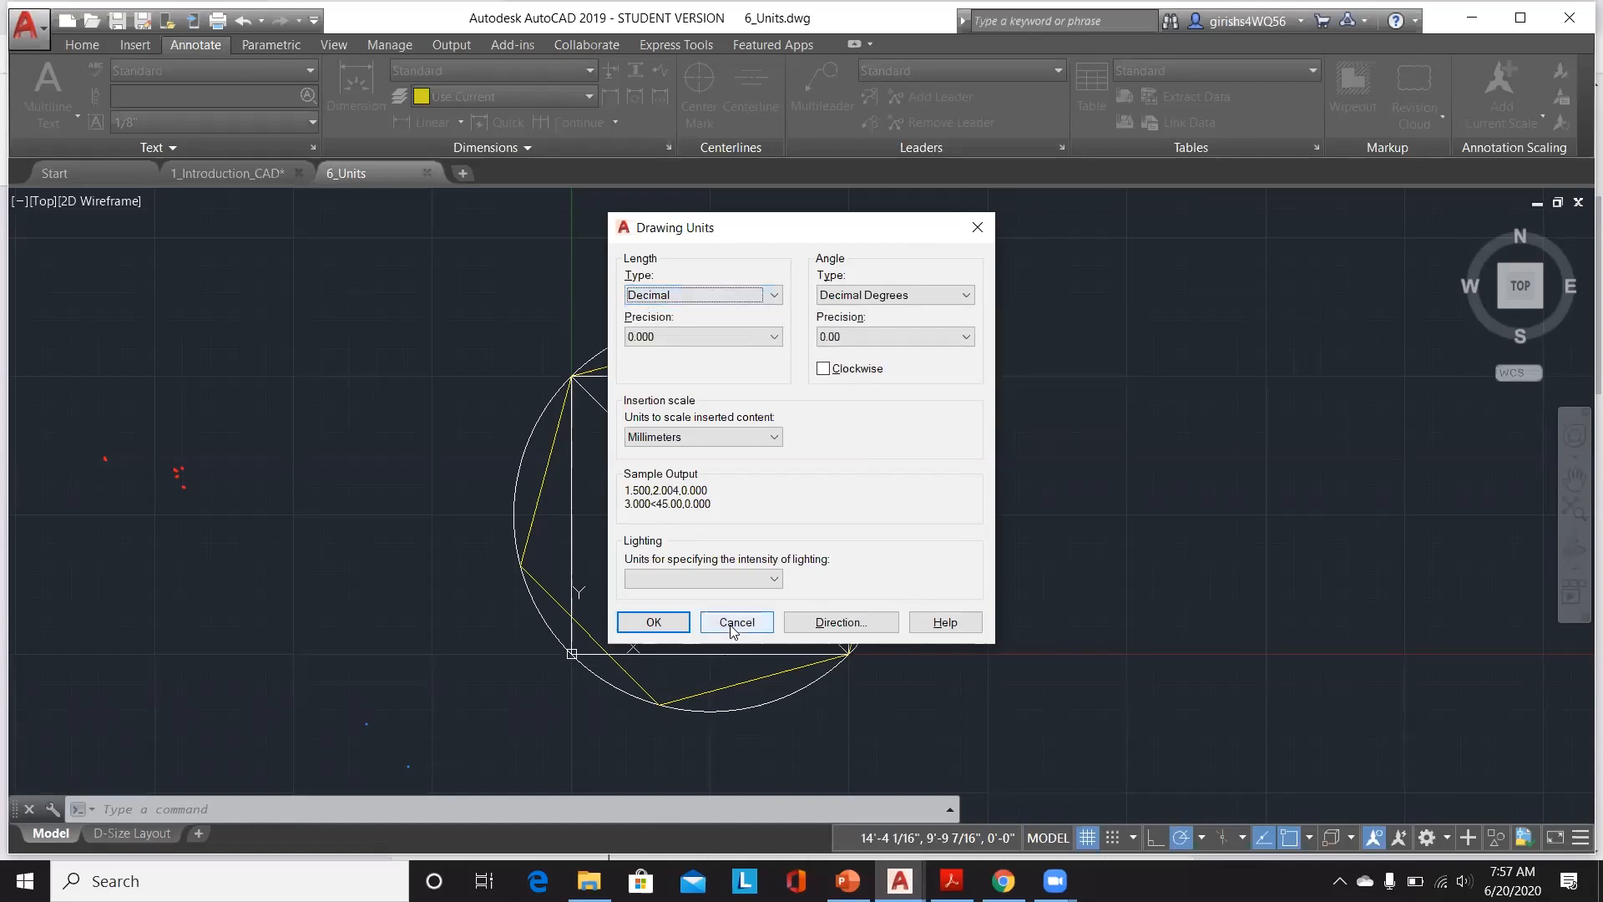
click(732, 626)
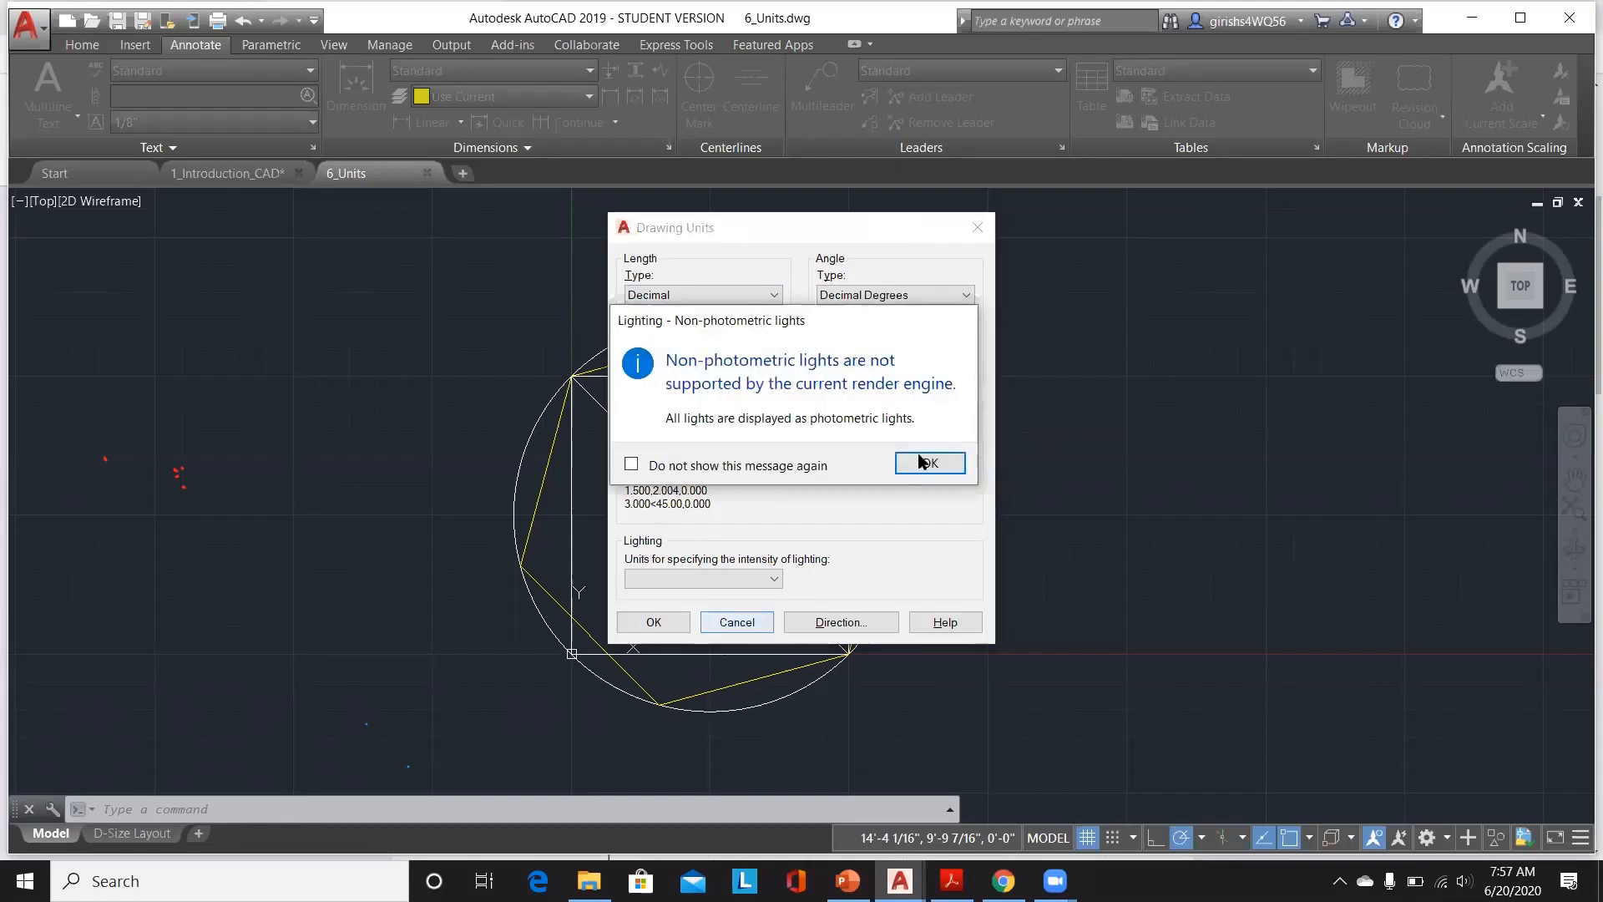
click(922, 462)
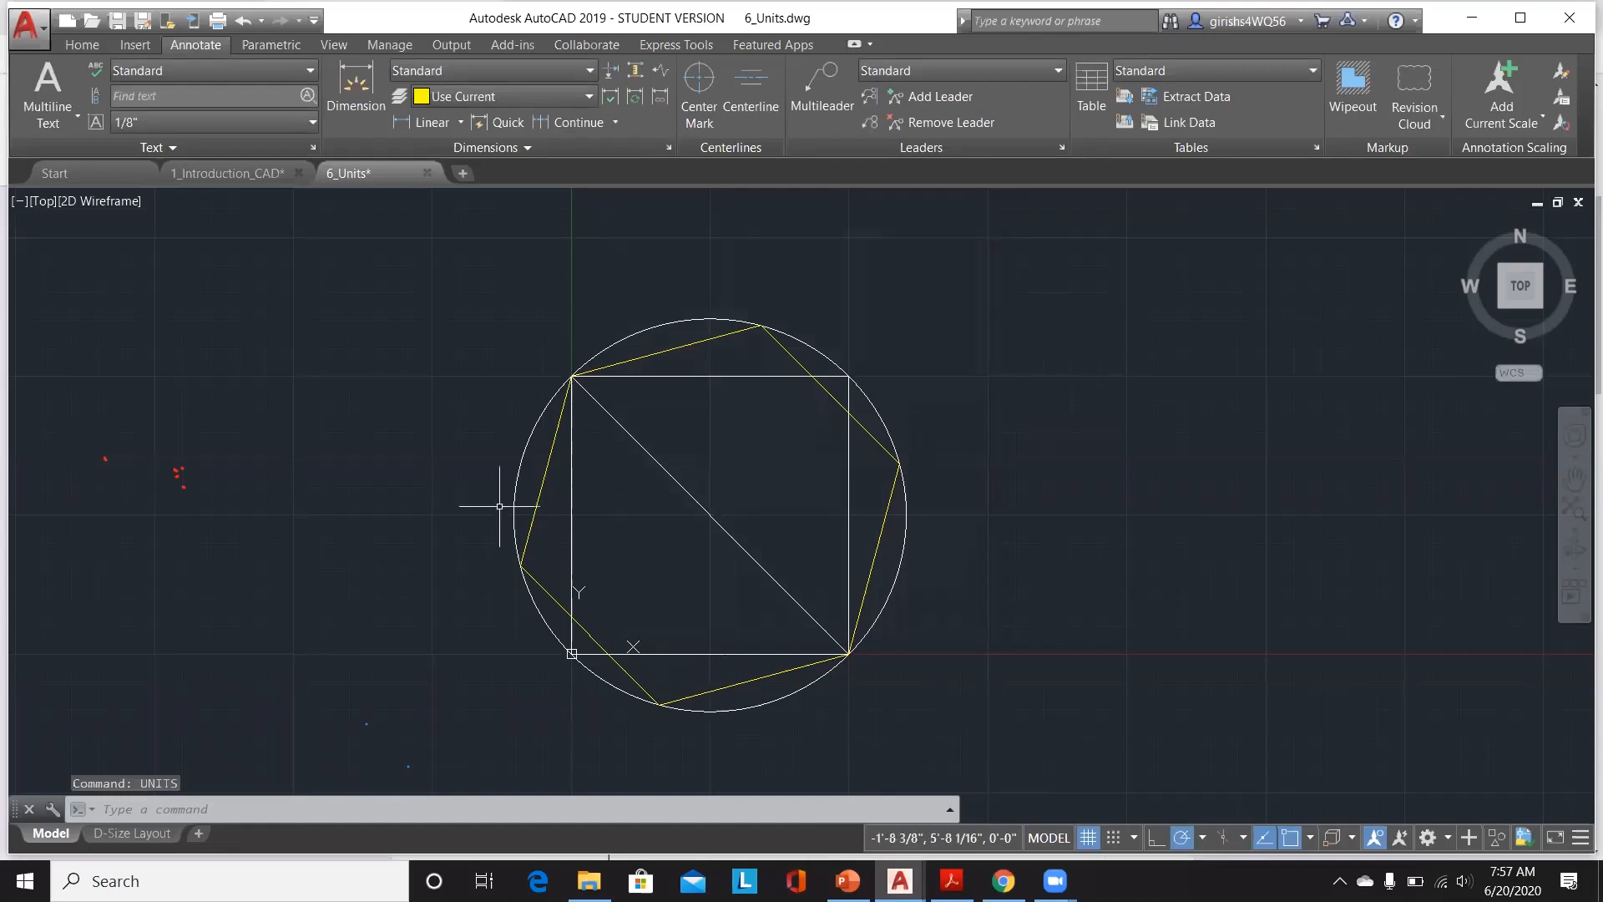
Step: Draw a rectangle about 12'-9" wide to the upper right of the circle
scroll(488, 512, down, 2)
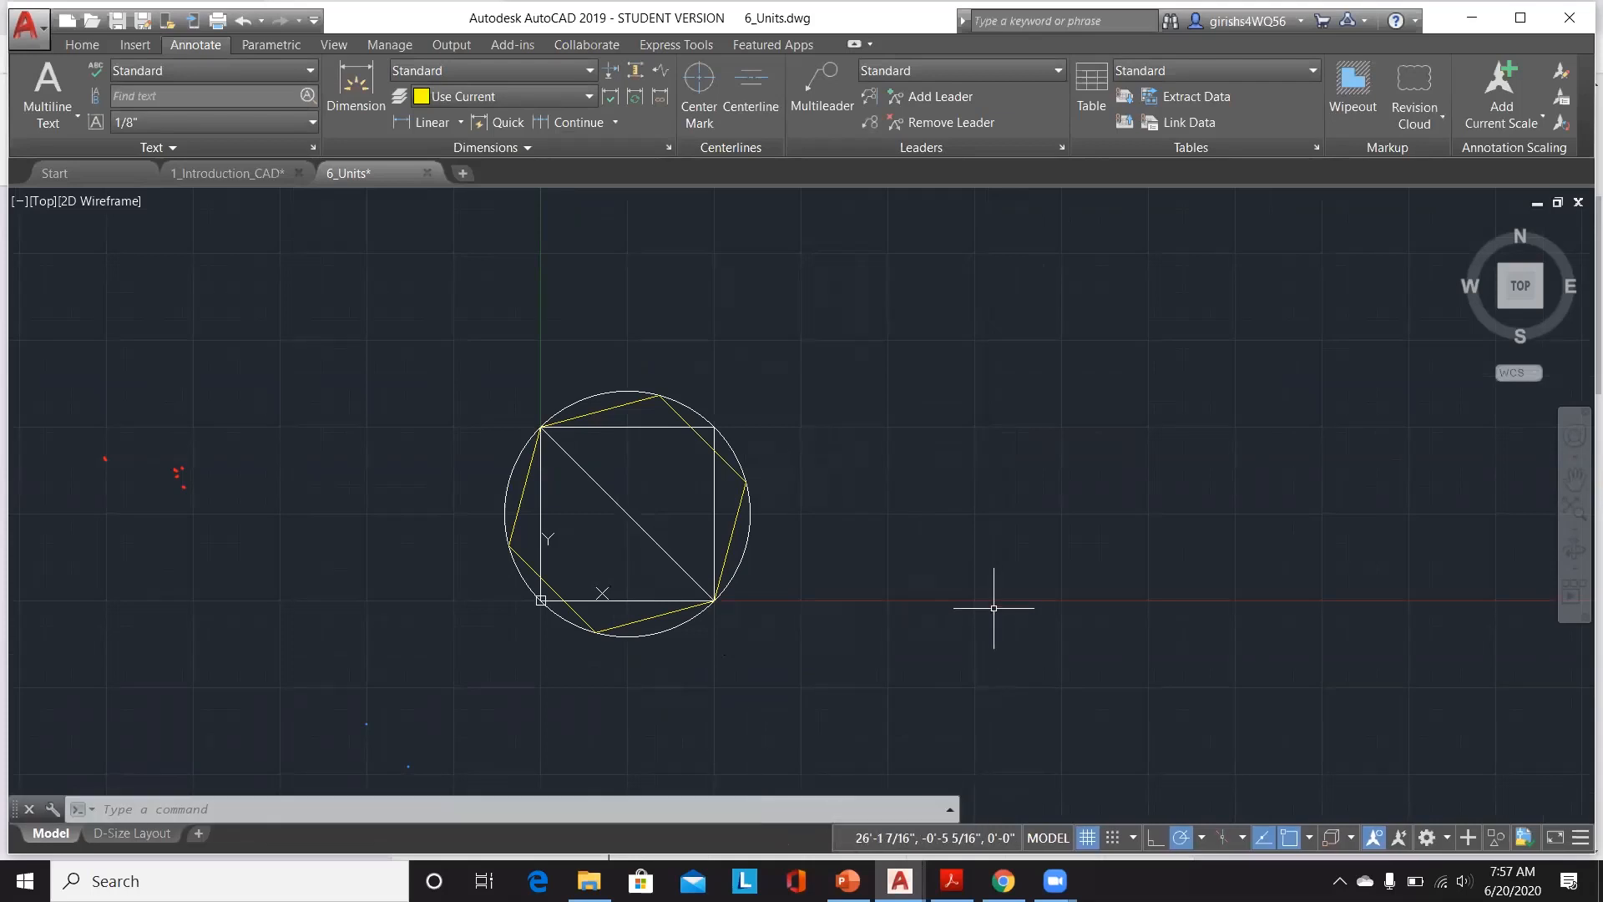
click(93, 50)
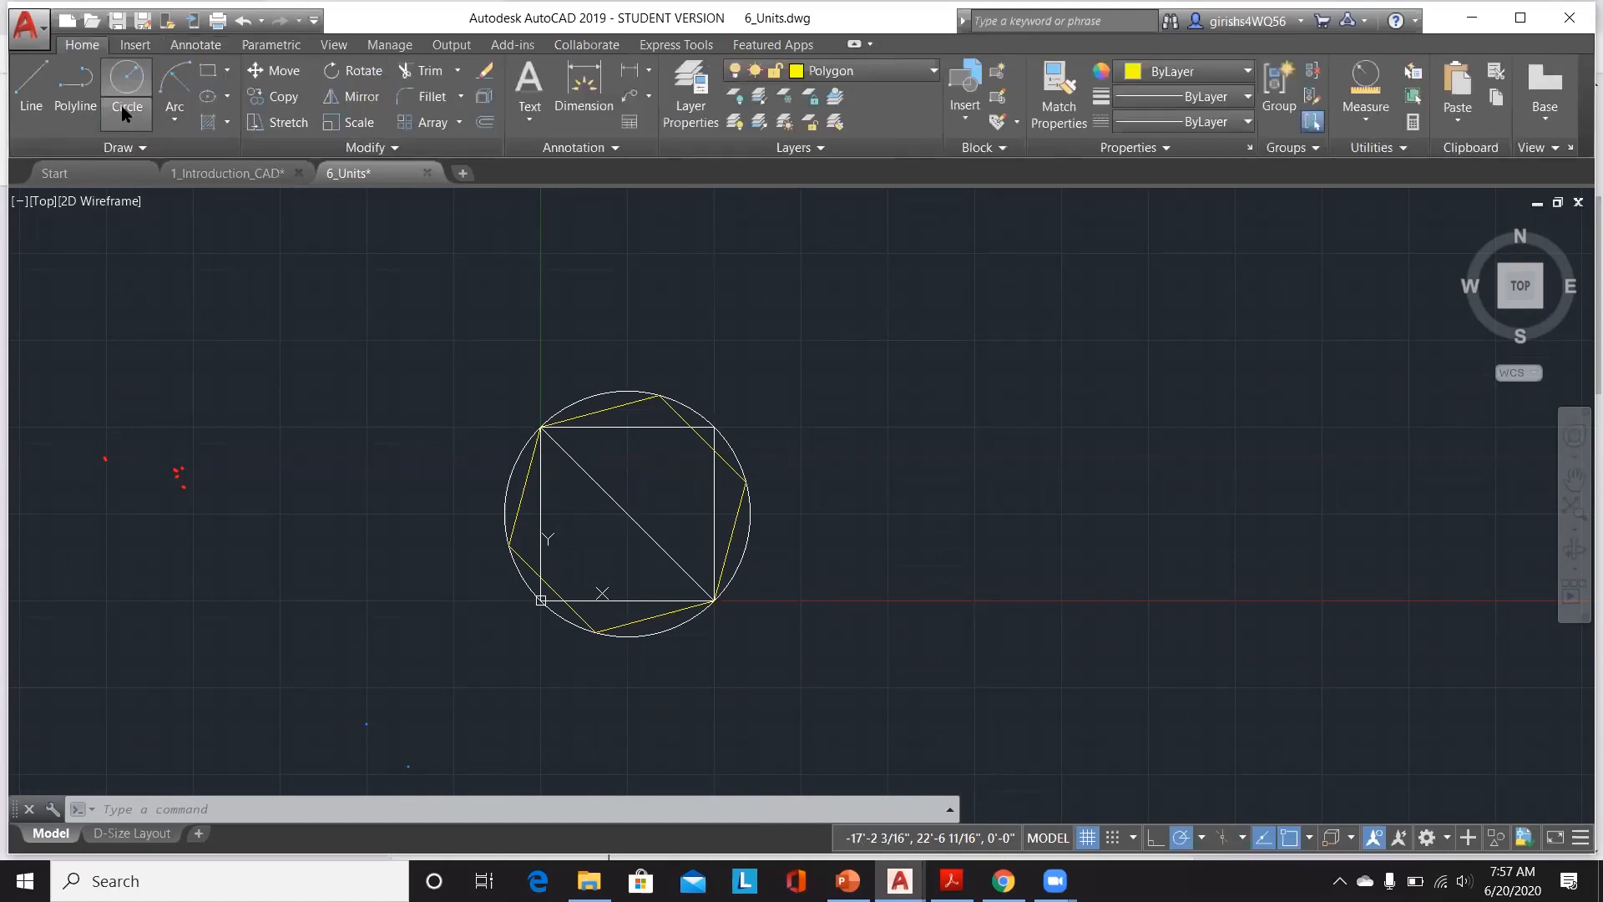
click(209, 70)
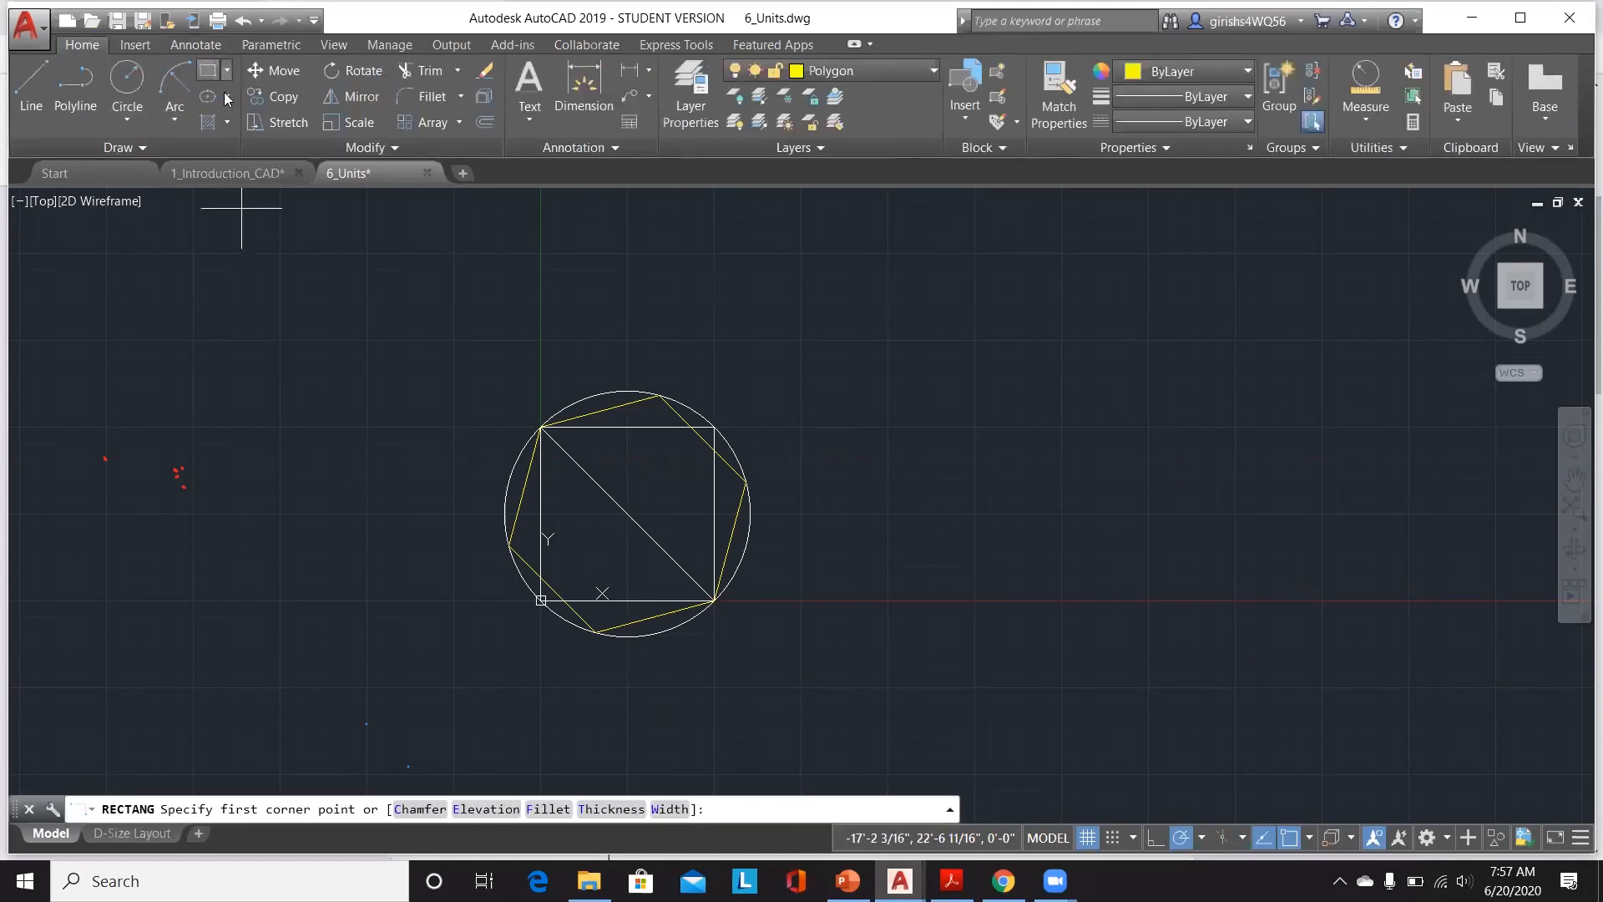
click(853, 324)
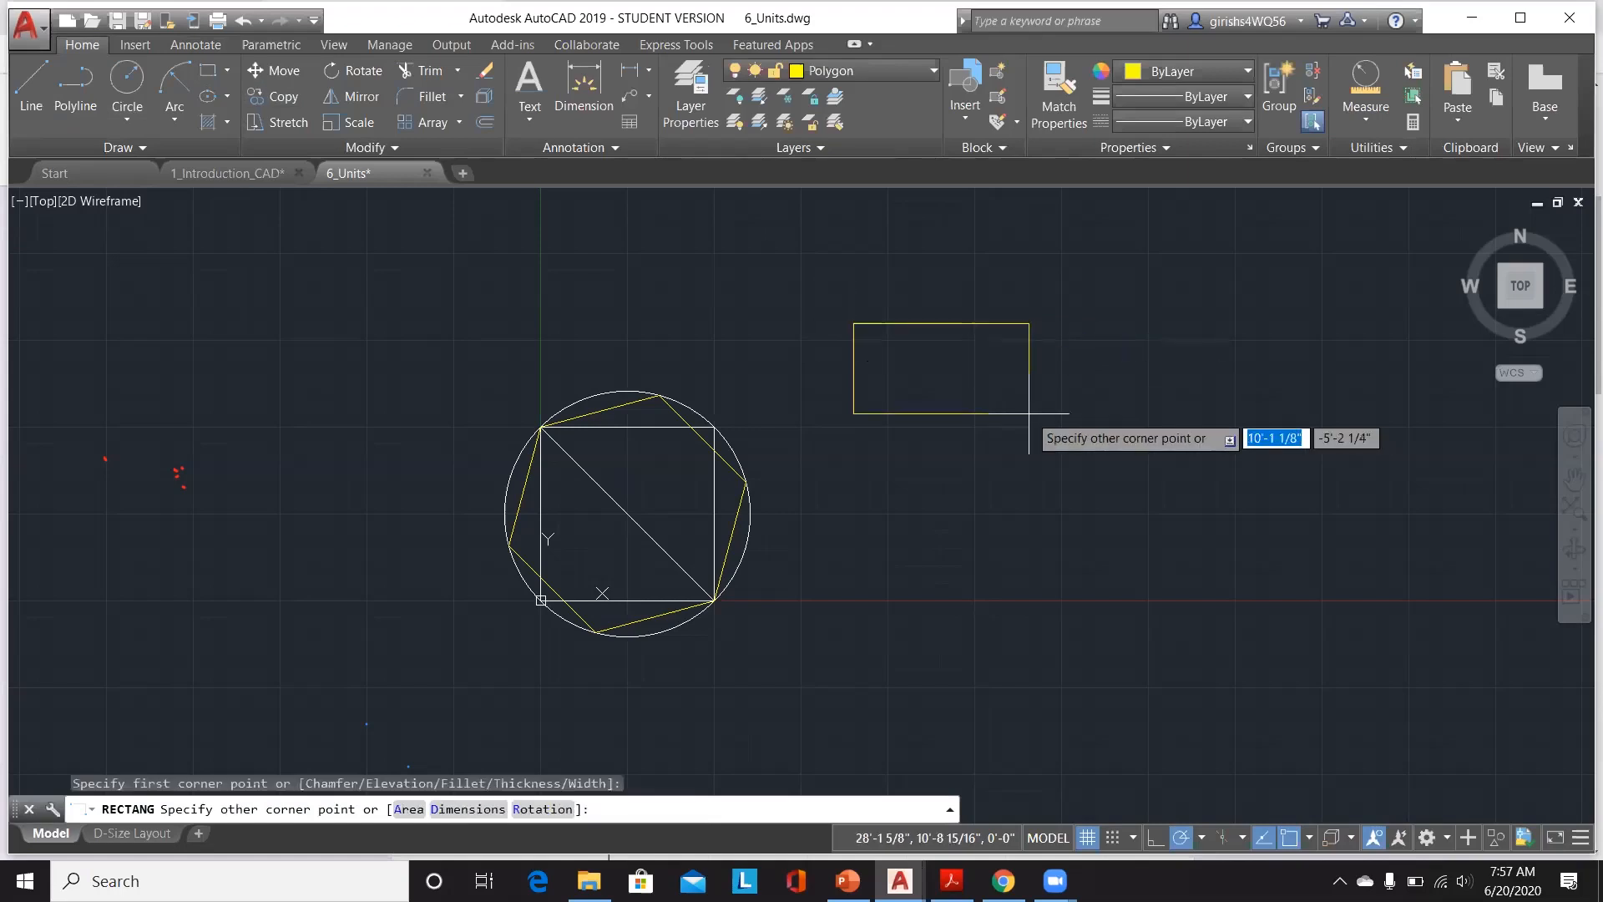
click(1075, 446)
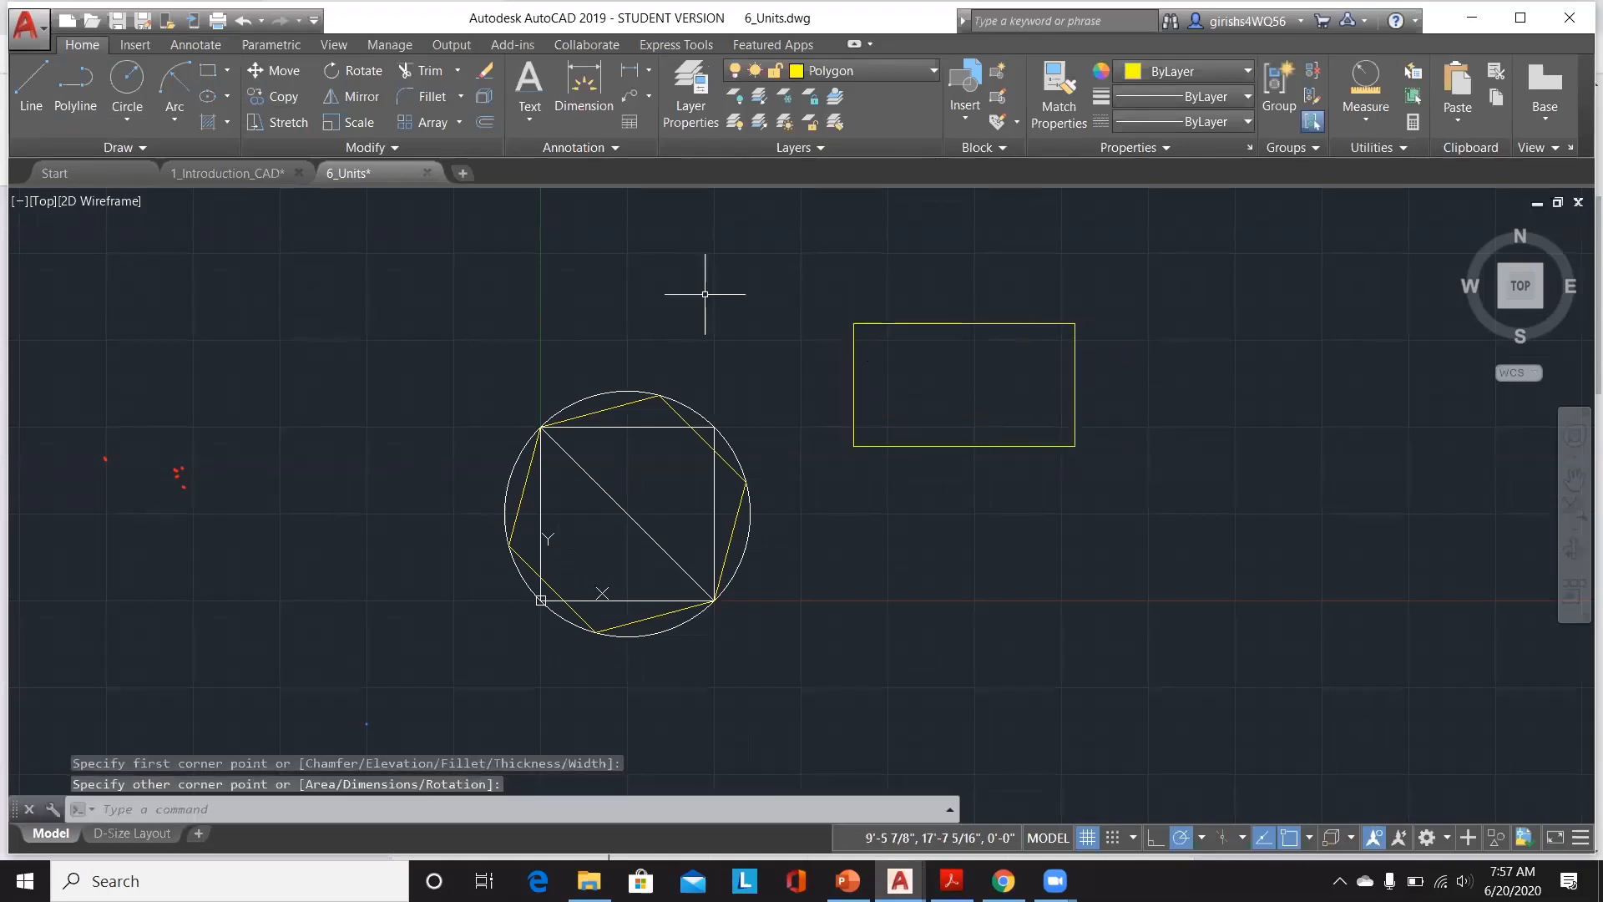
Step: Measure the length of the rectangle's top edge
scroll(853, 530, down, 4)
scroll(1033, 405, up, 4)
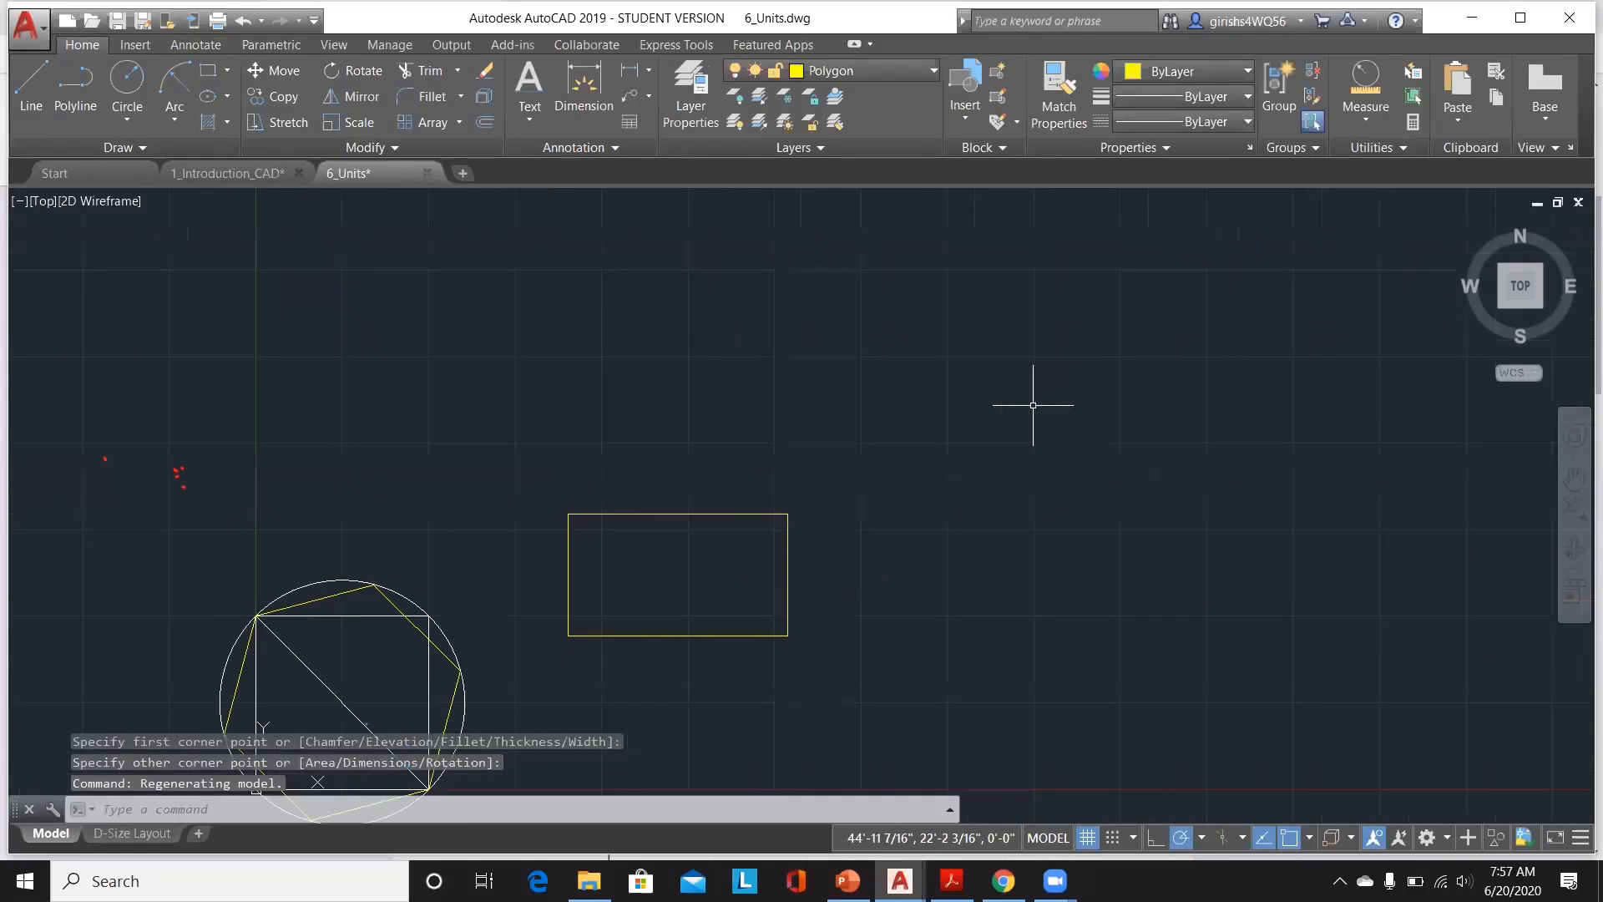
key(Escape)
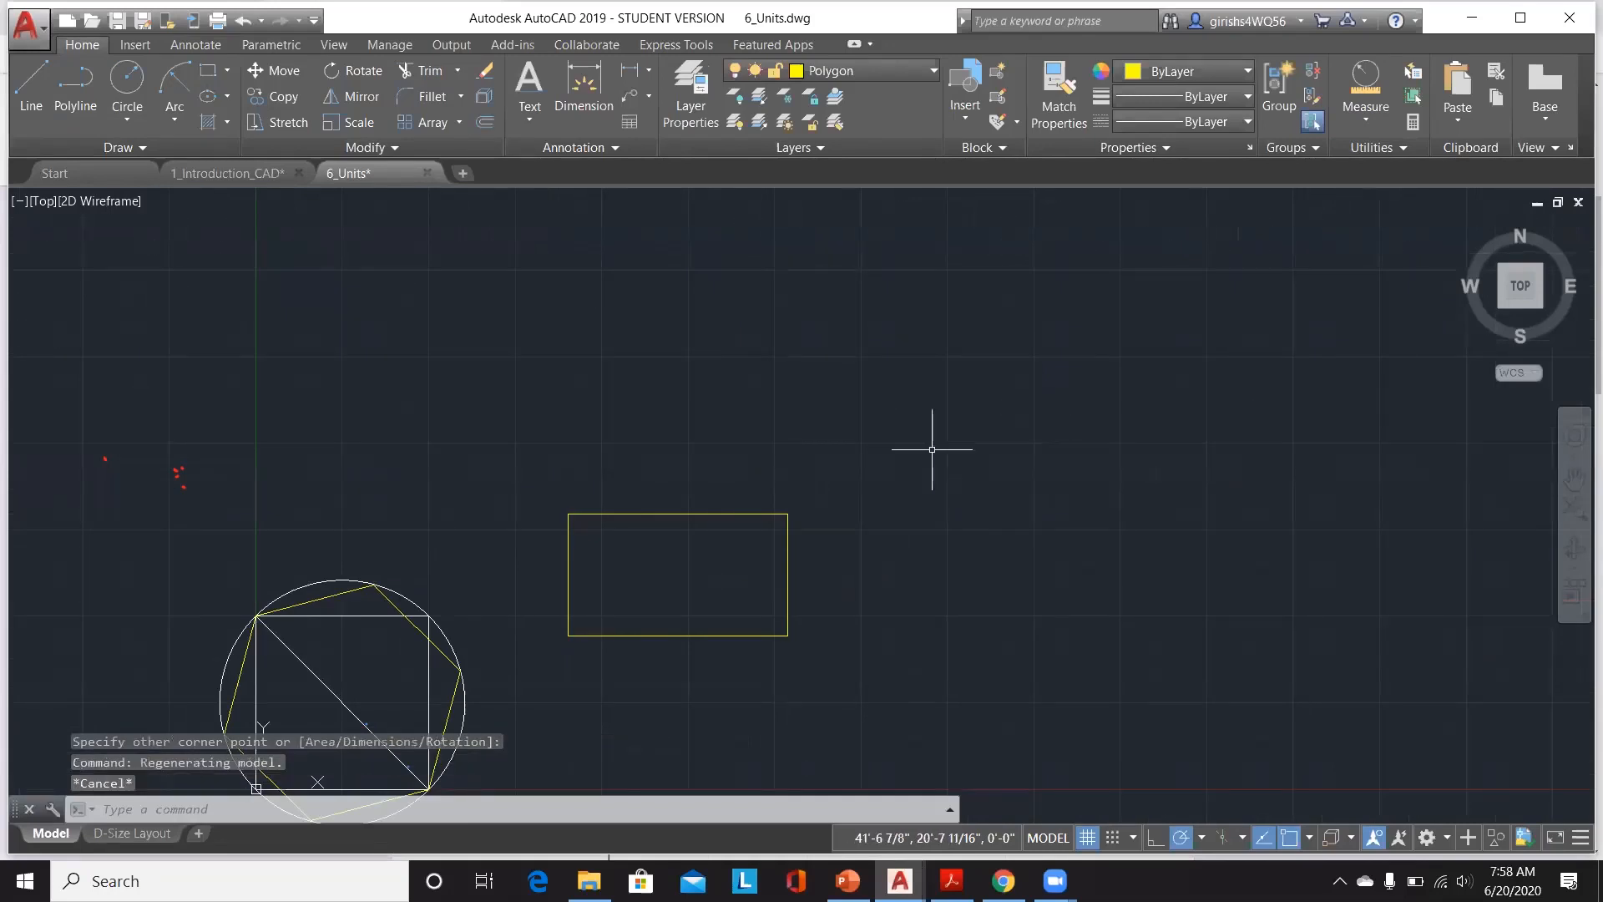
click(1370, 131)
click(1368, 162)
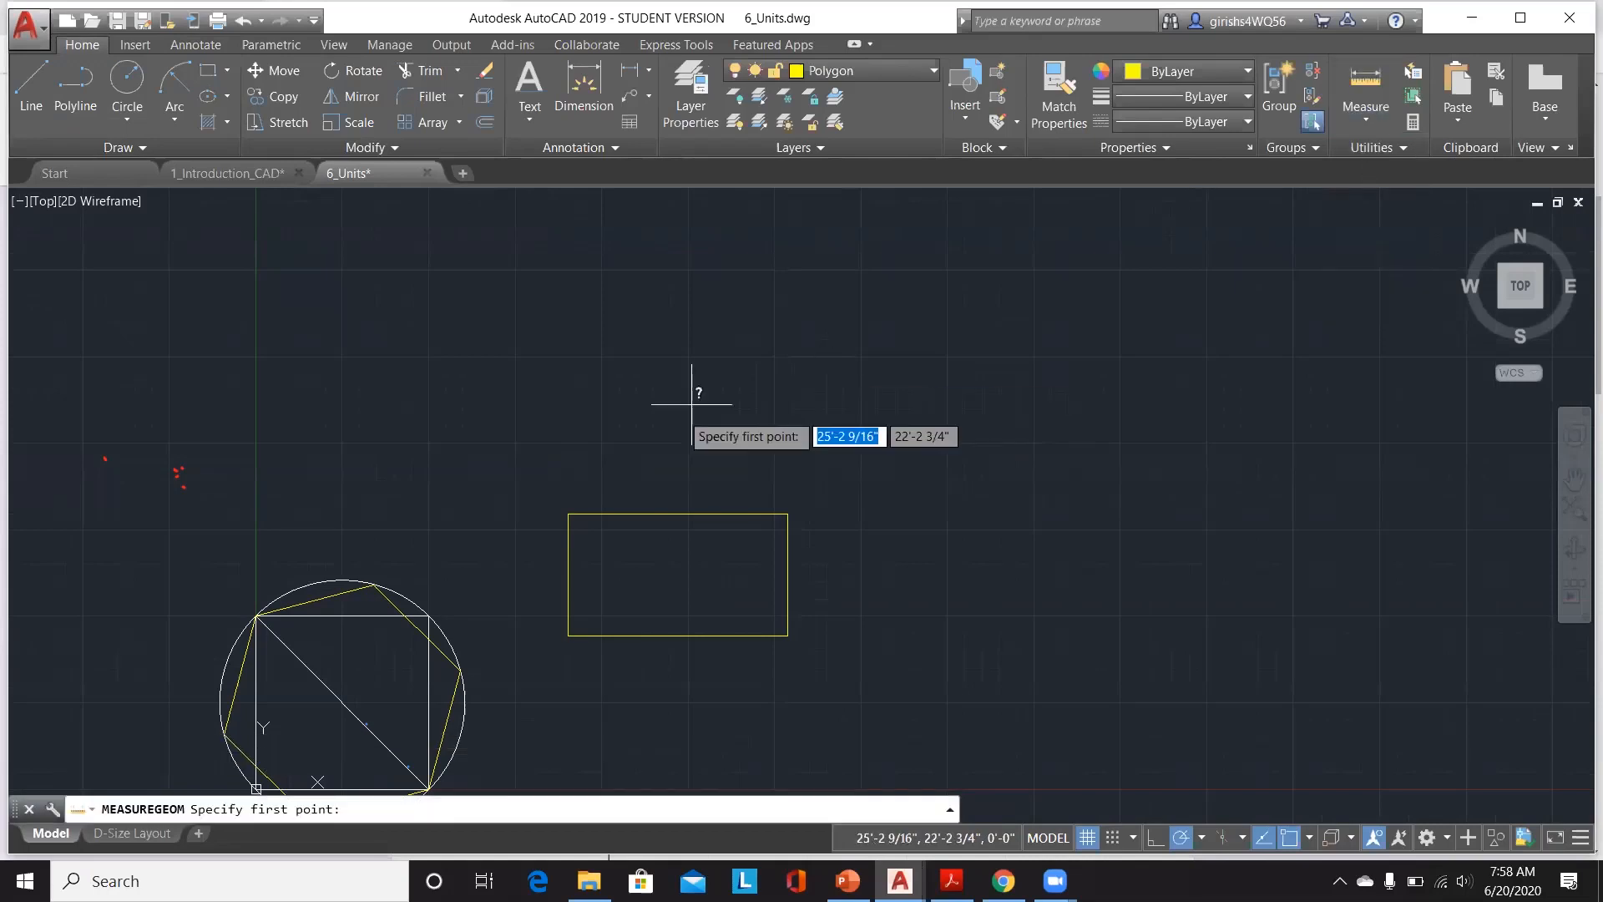
click(567, 512)
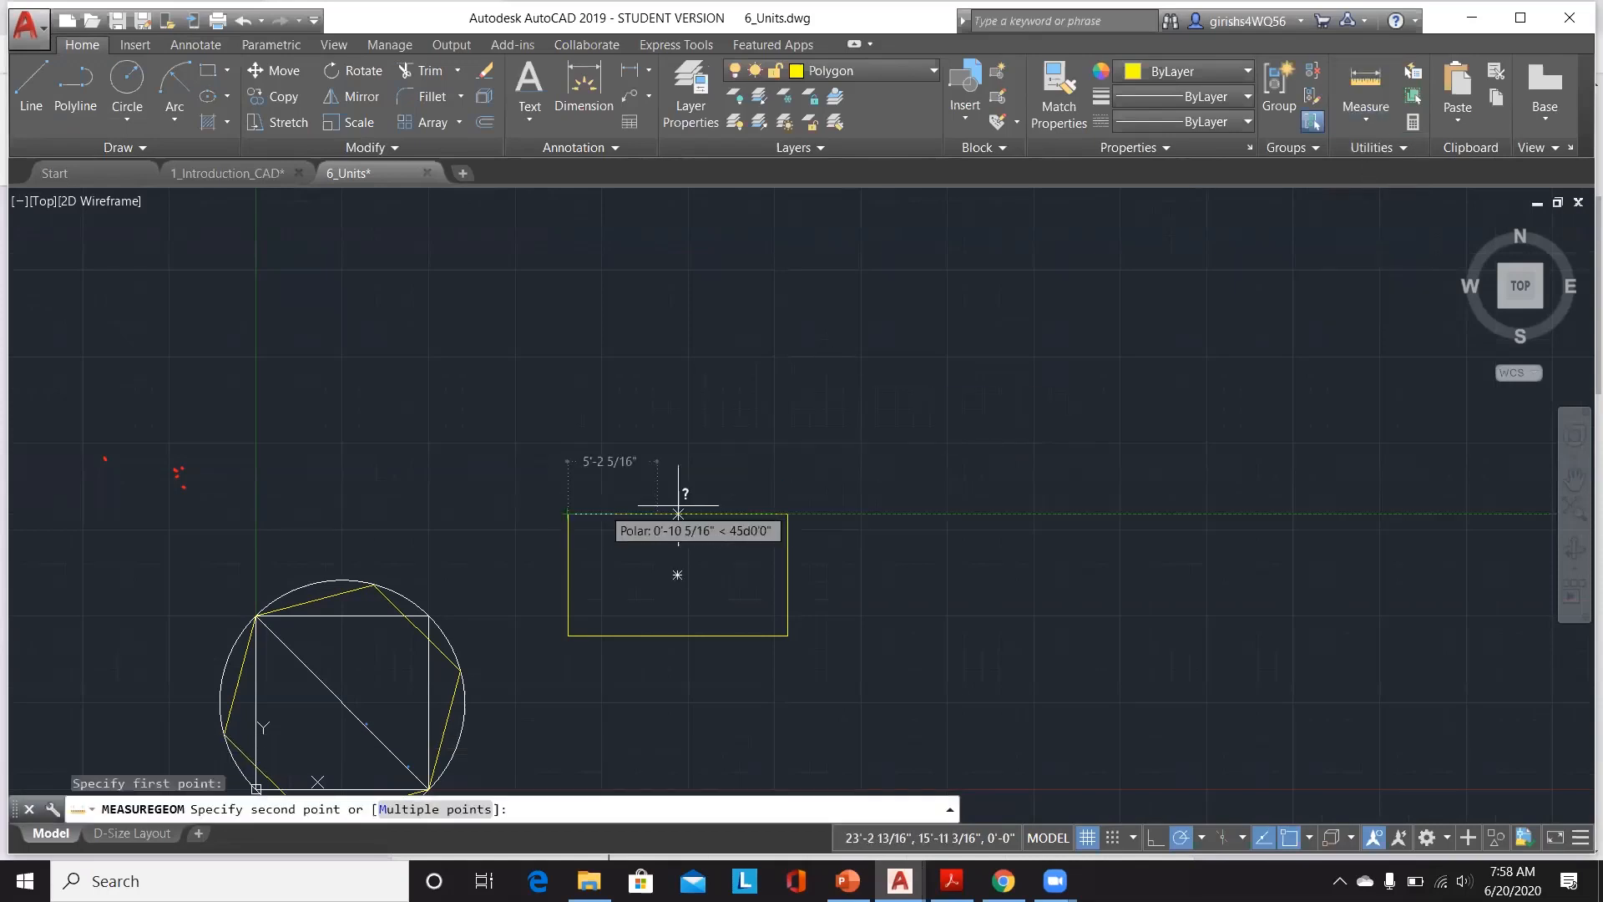
click(787, 513)
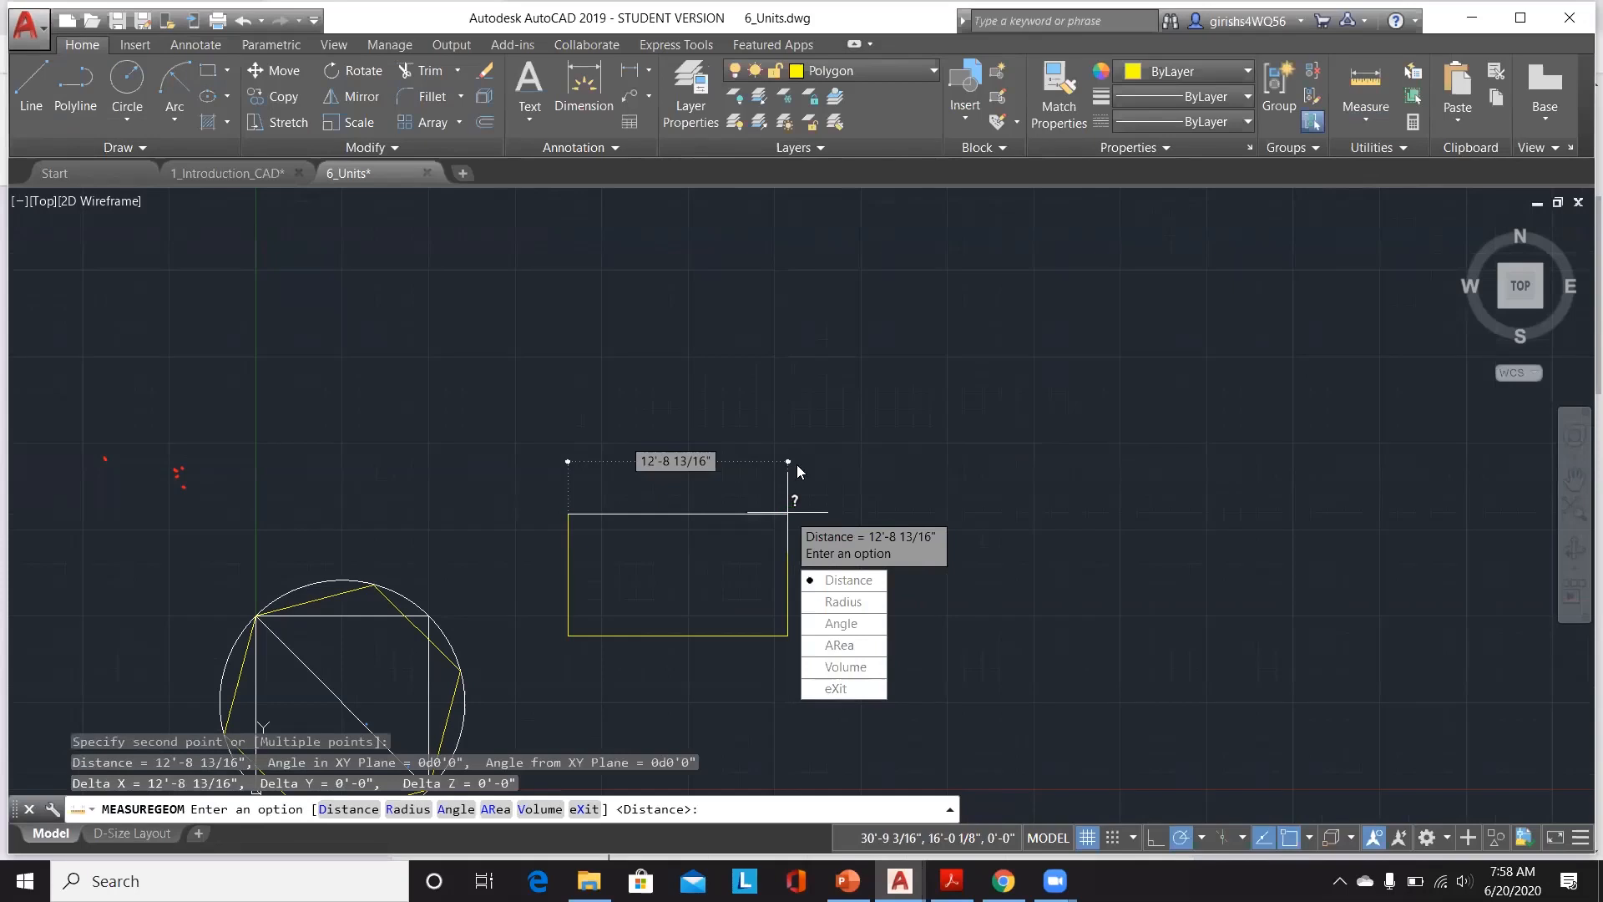
key(Escape)
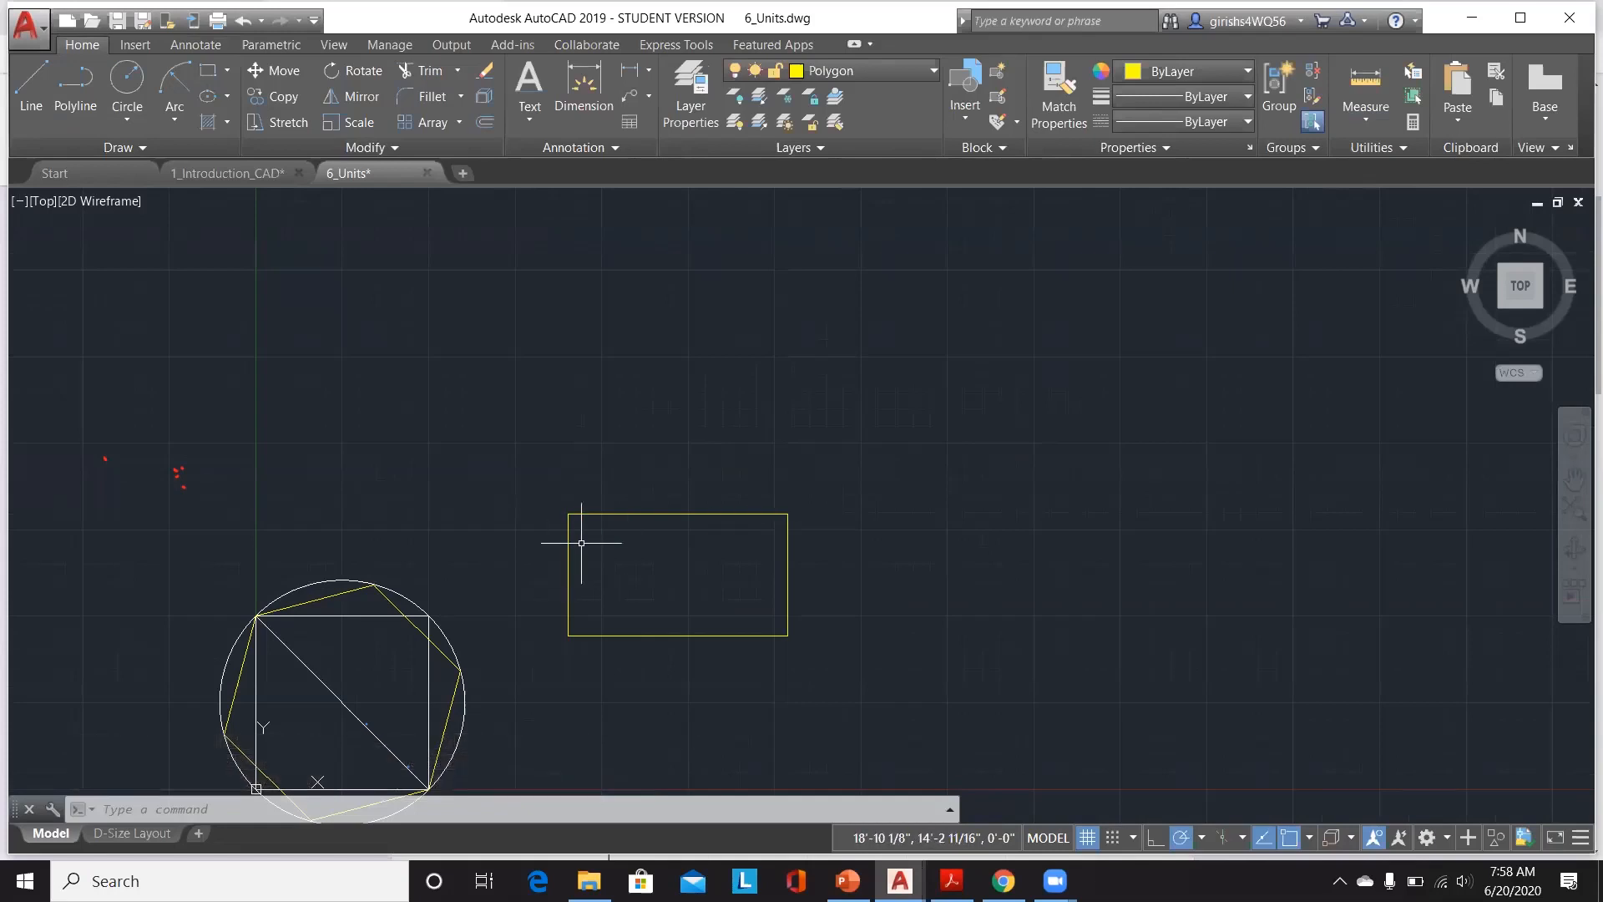
Step: Scale the rectangle by a factor of 25.4 about its lower-left corner
click(479, 800)
text(SCALE)
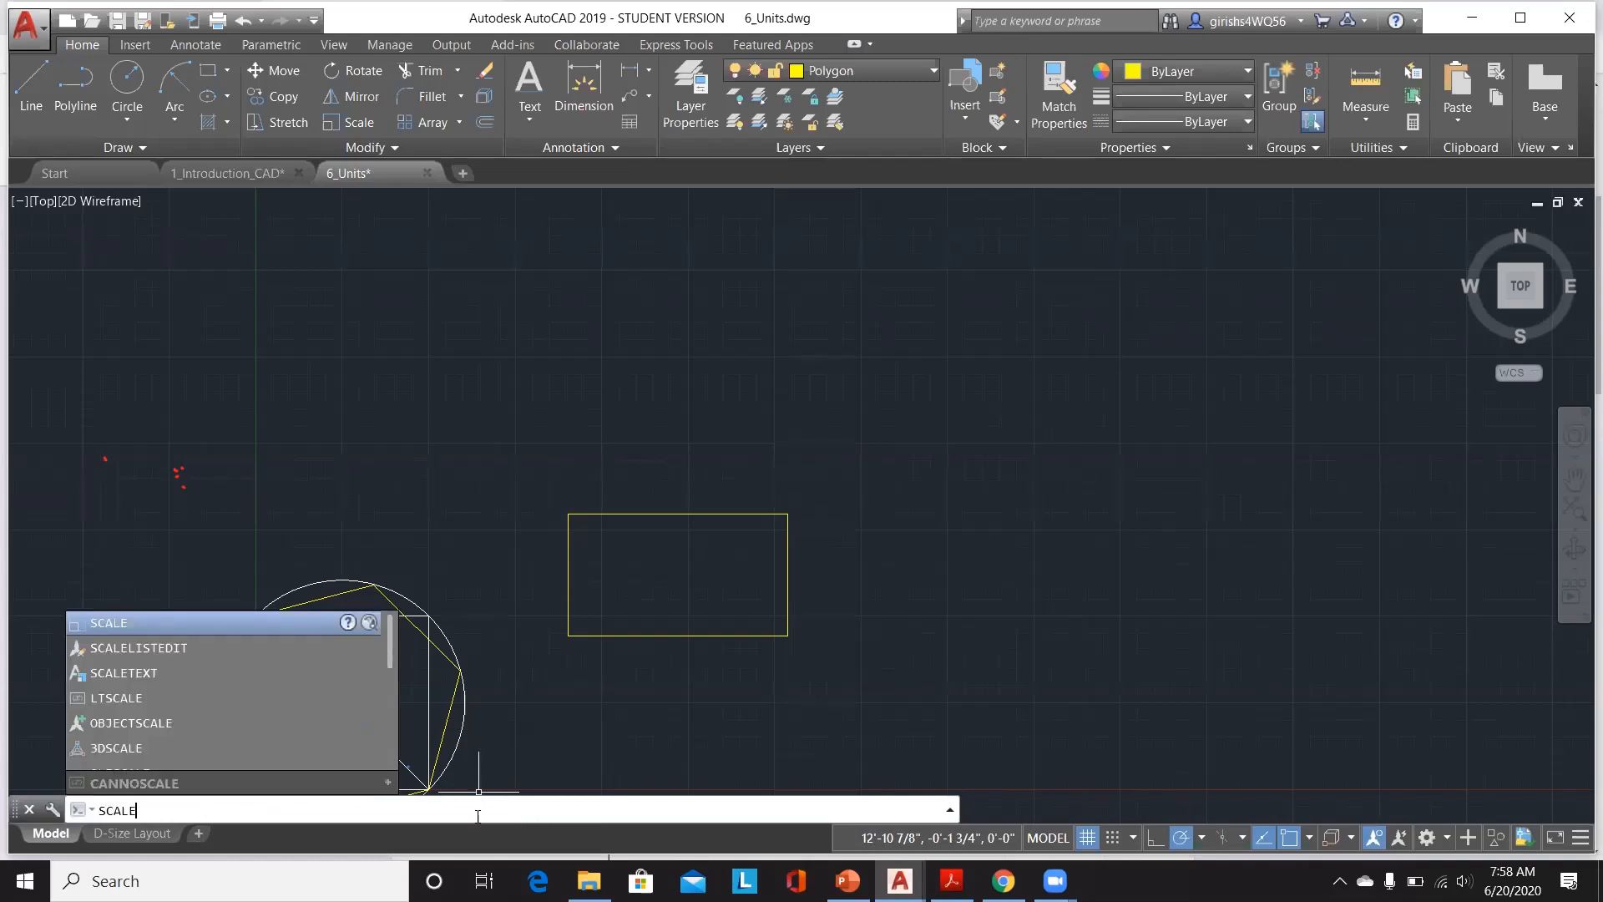
key(Return)
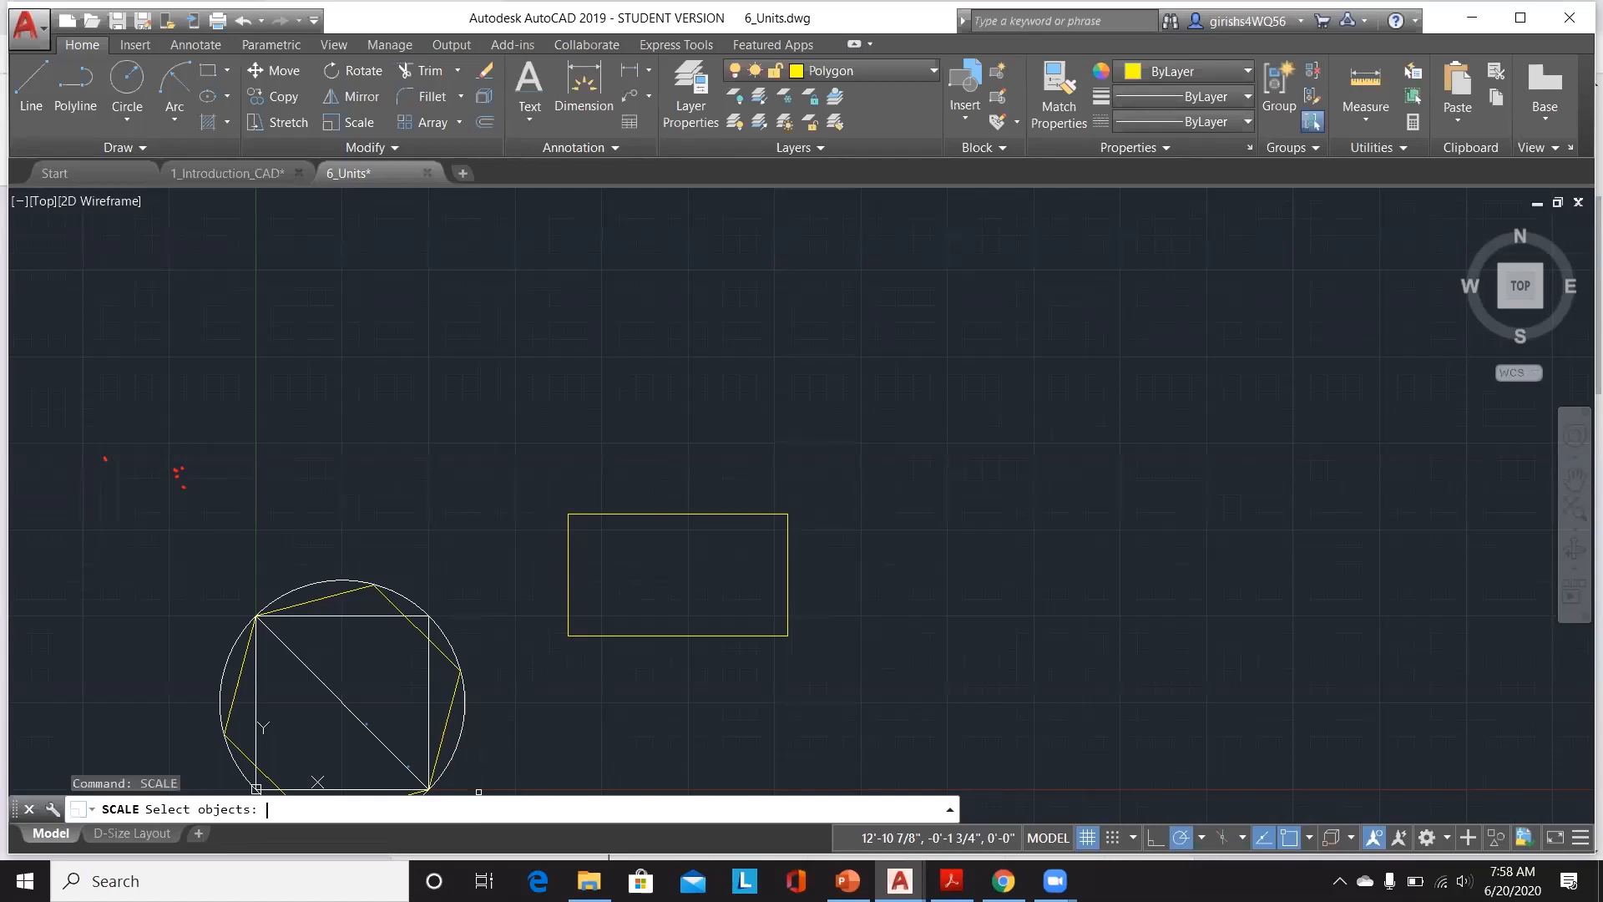
click(570, 581)
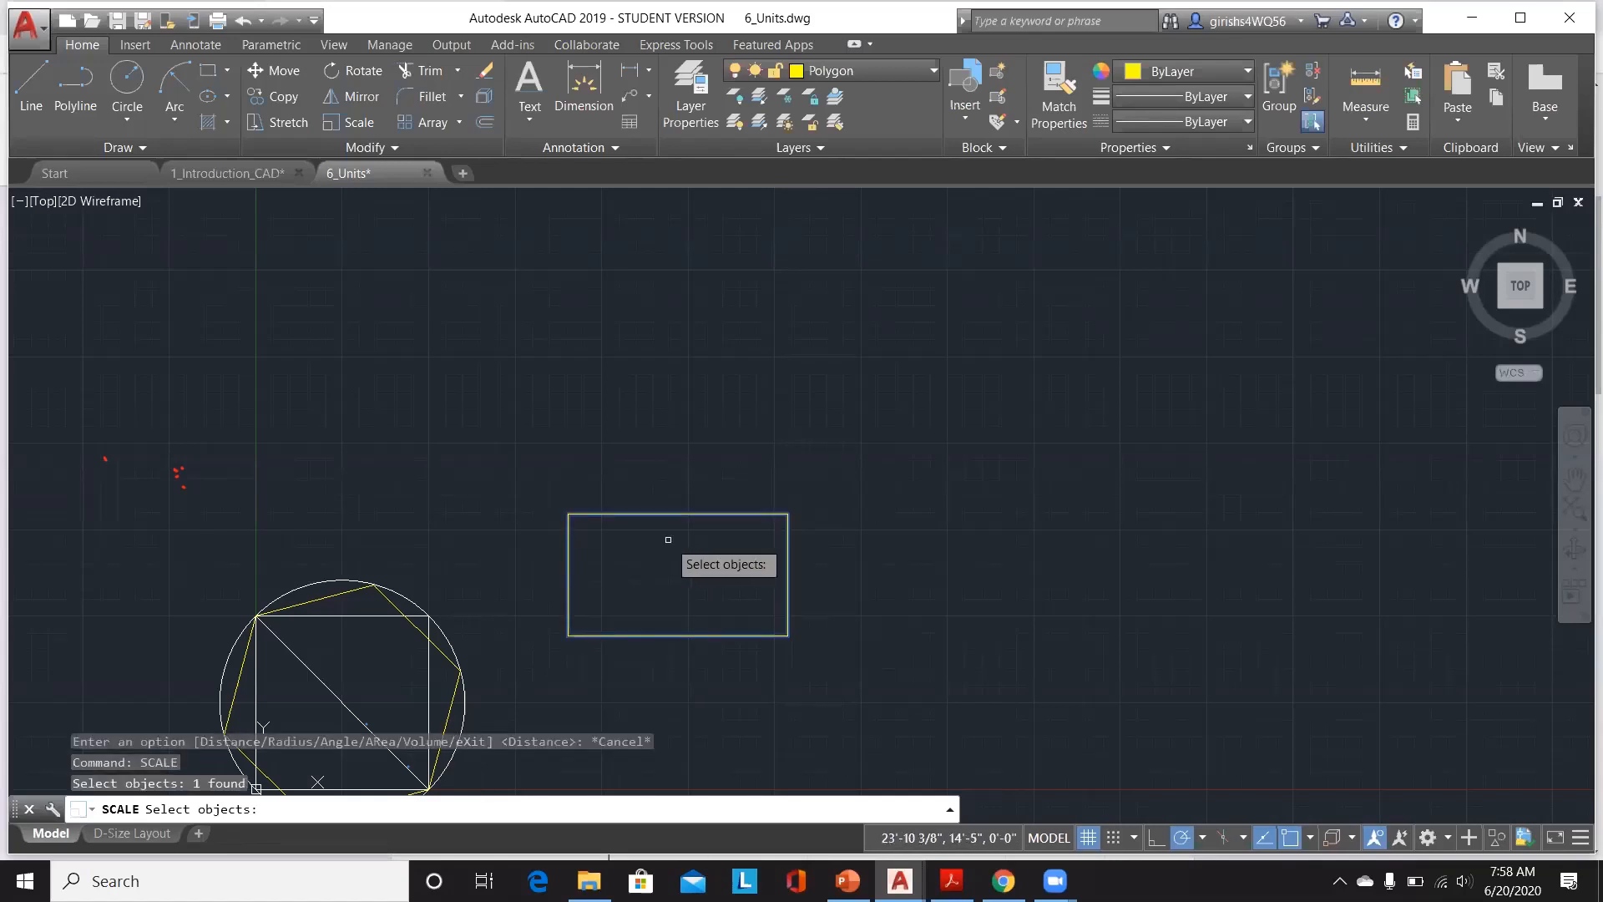
key(Return)
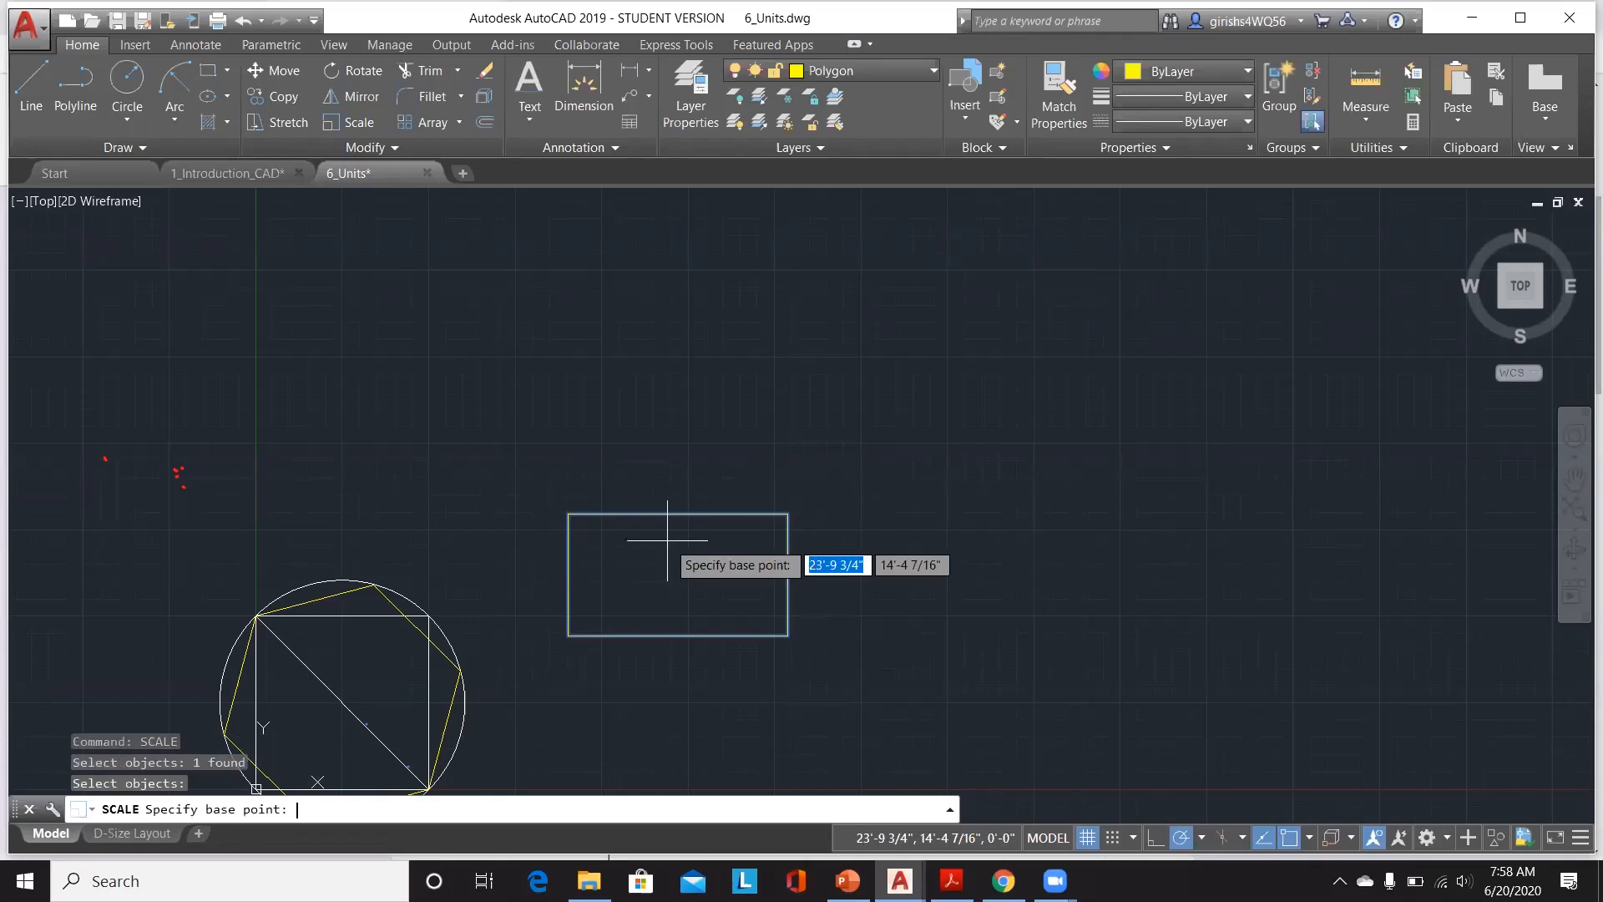
click(567, 636)
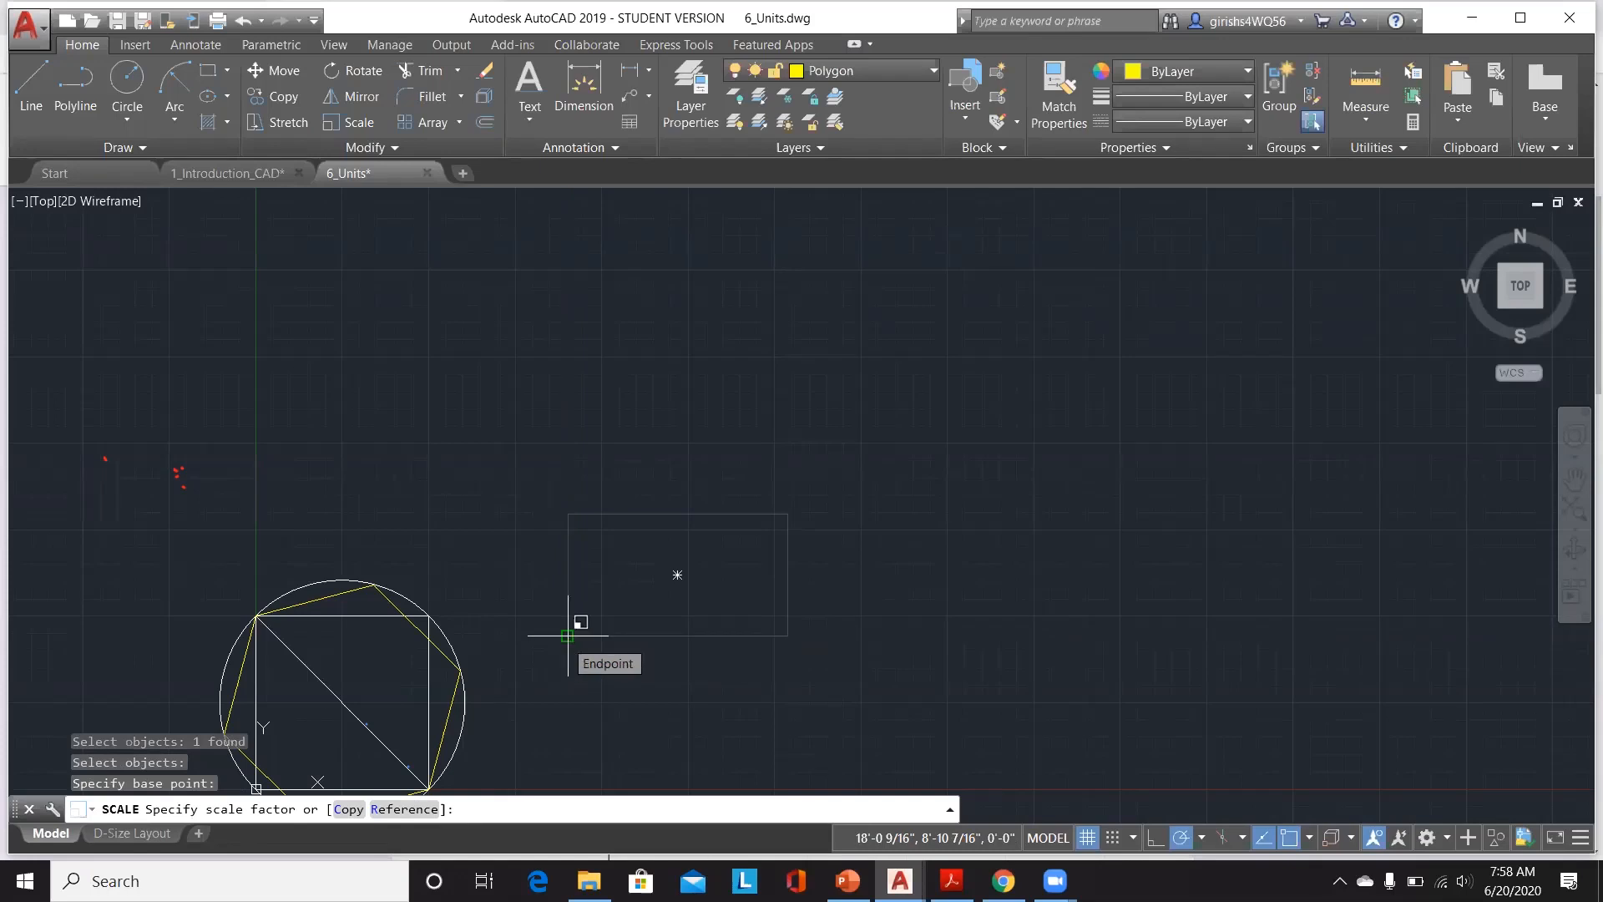
text(25)
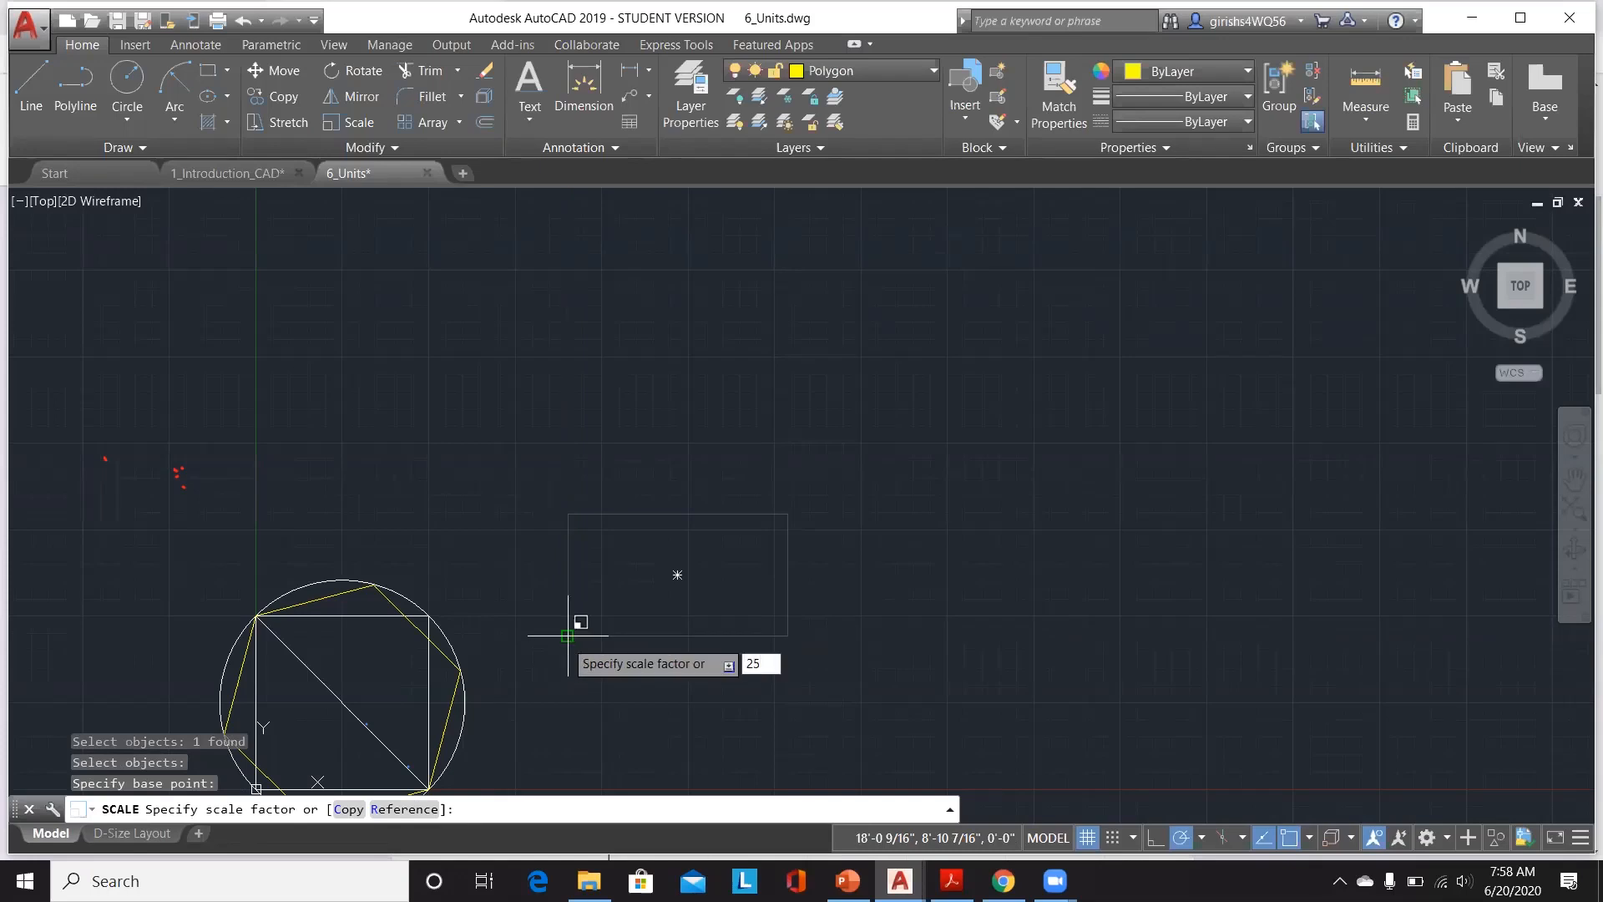
text(.4)
key(Return)
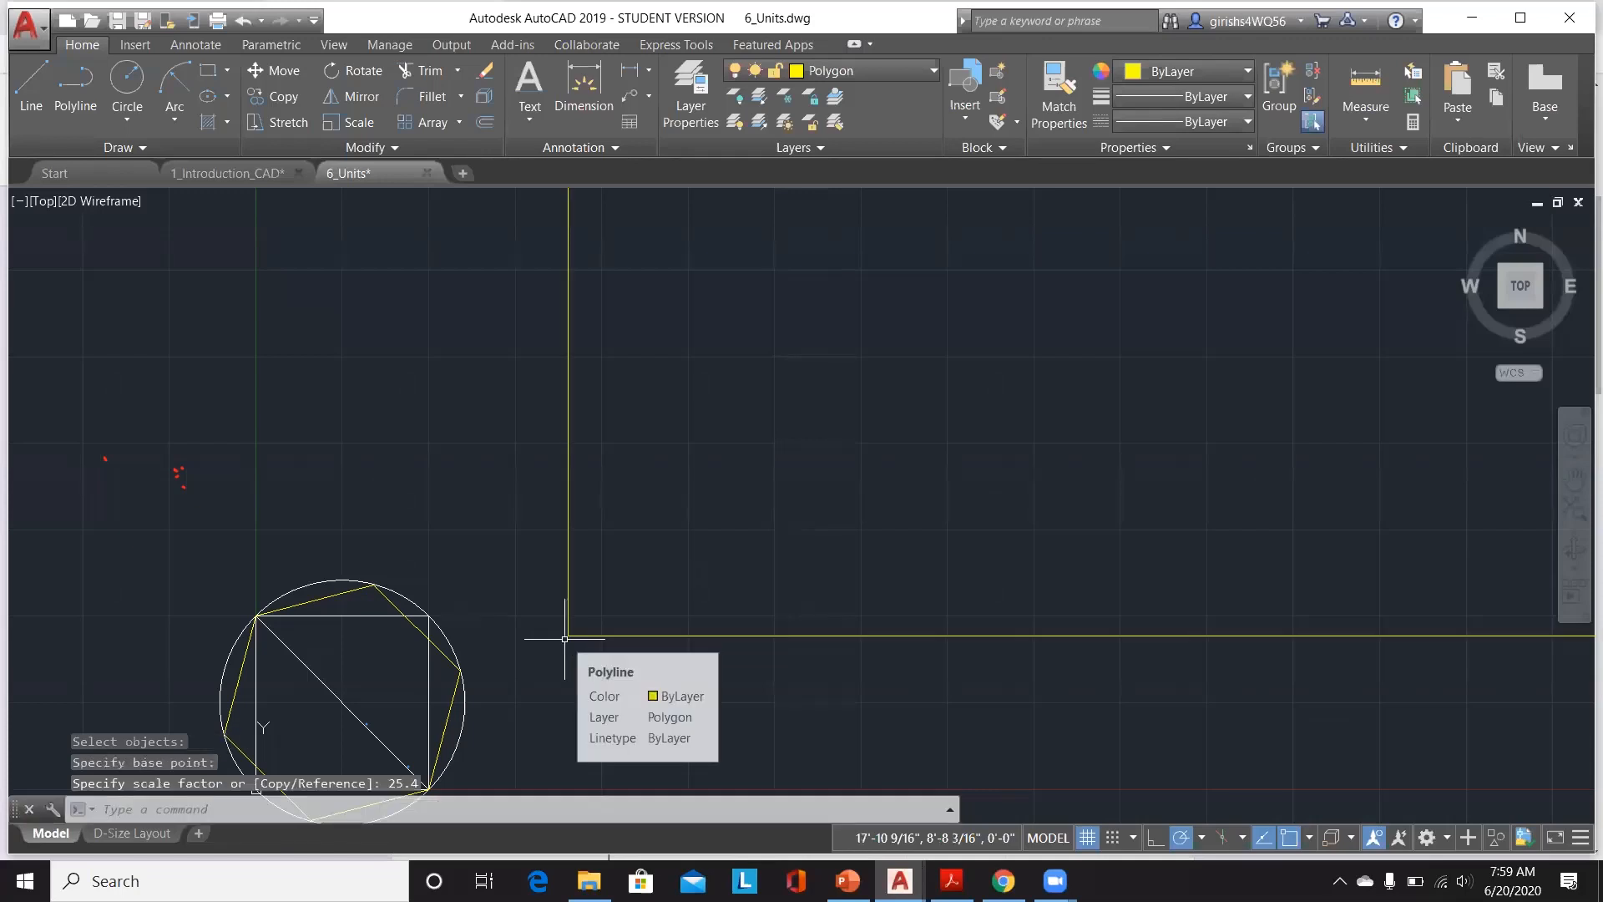
Step: Measure the length of the scaled rectangle's top edge
scroll(673, 678, down, 4)
scroll(673, 678, down, 4)
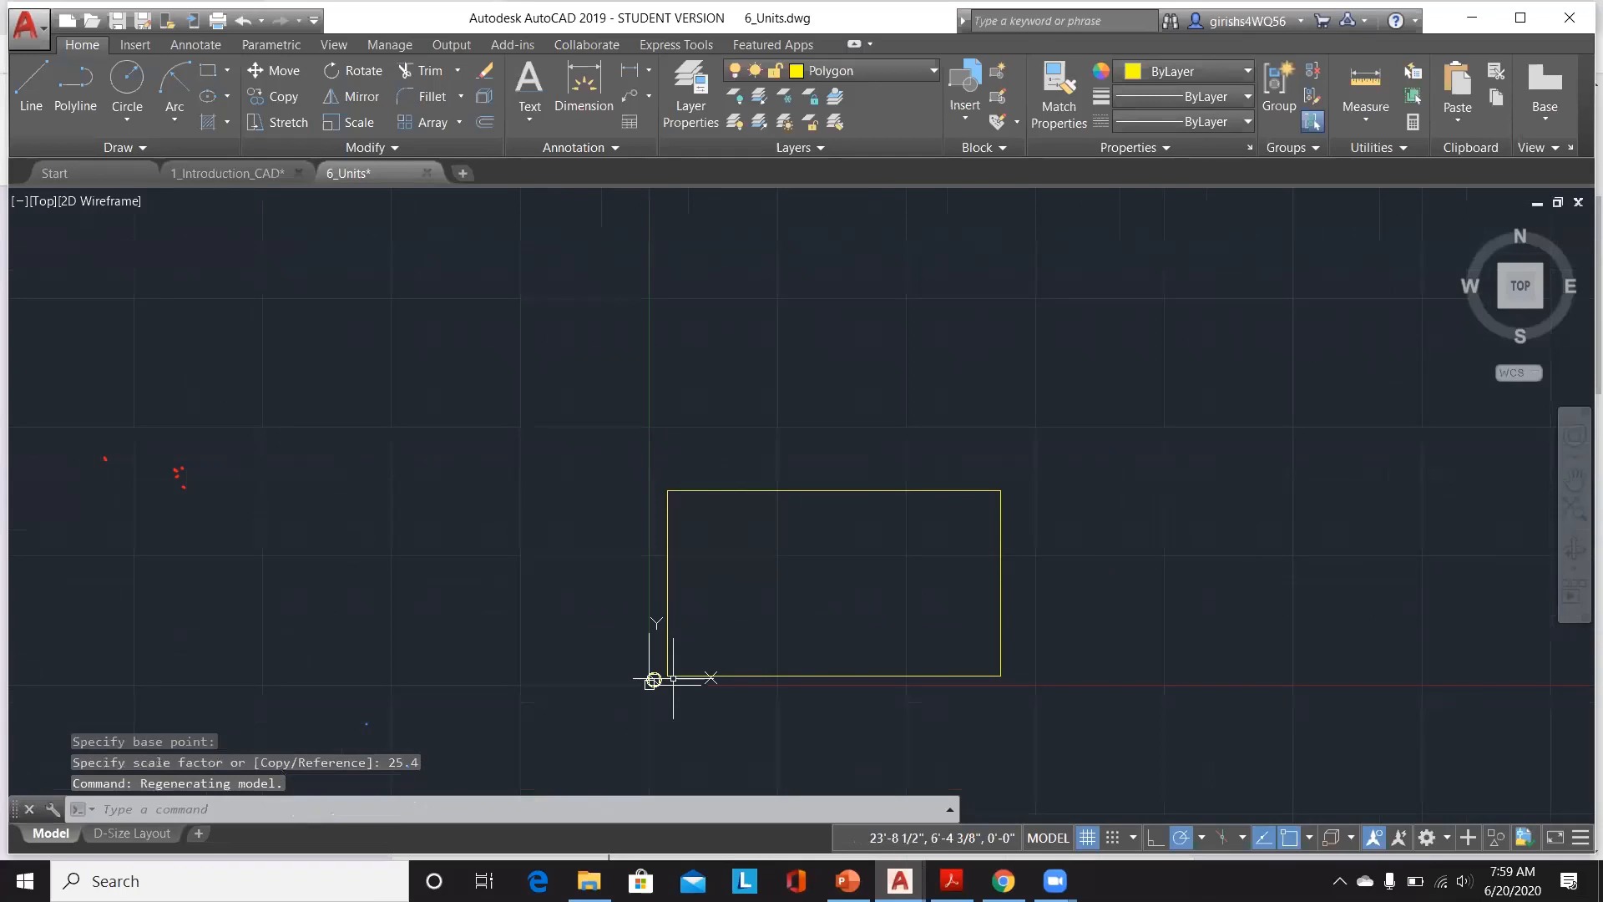
scroll(1023, 530, up, 2)
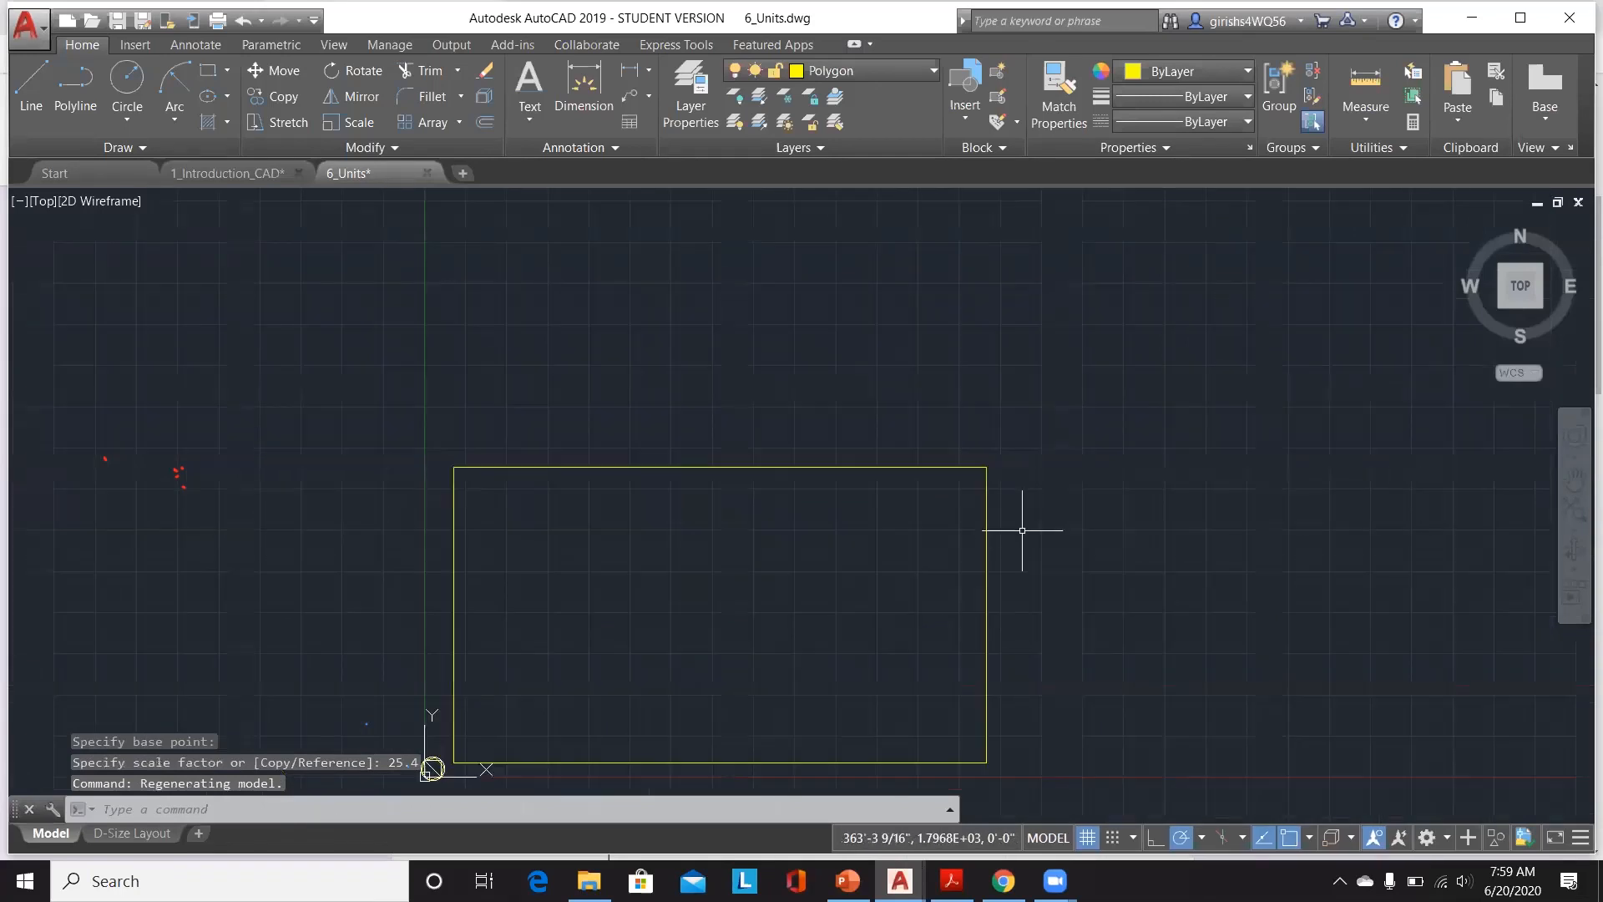
click(1357, 117)
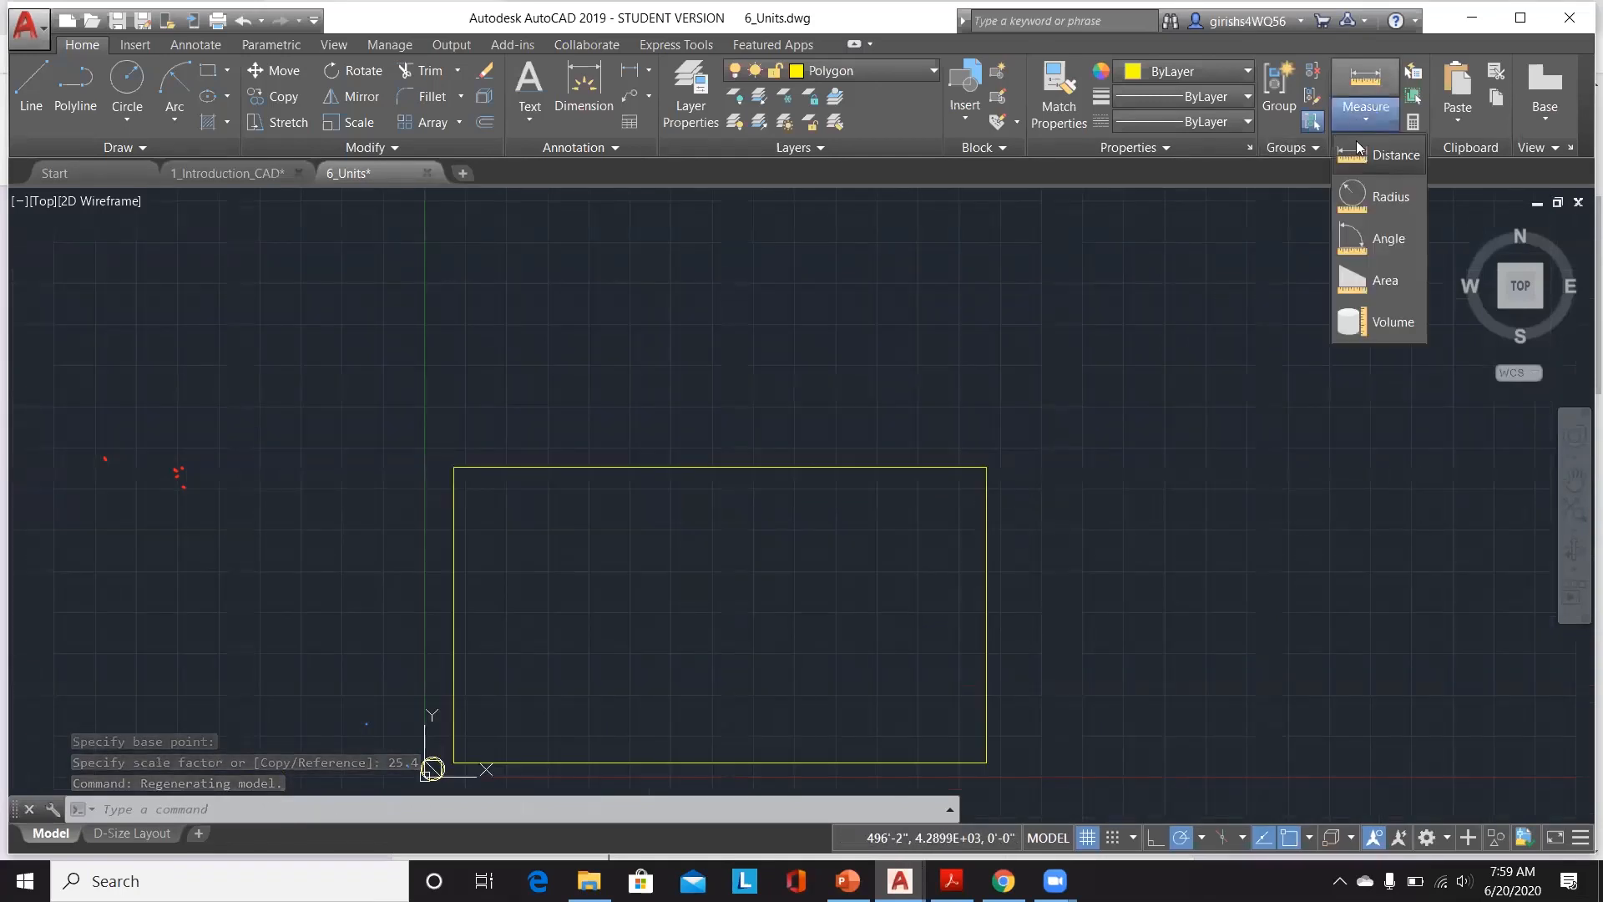
click(1370, 154)
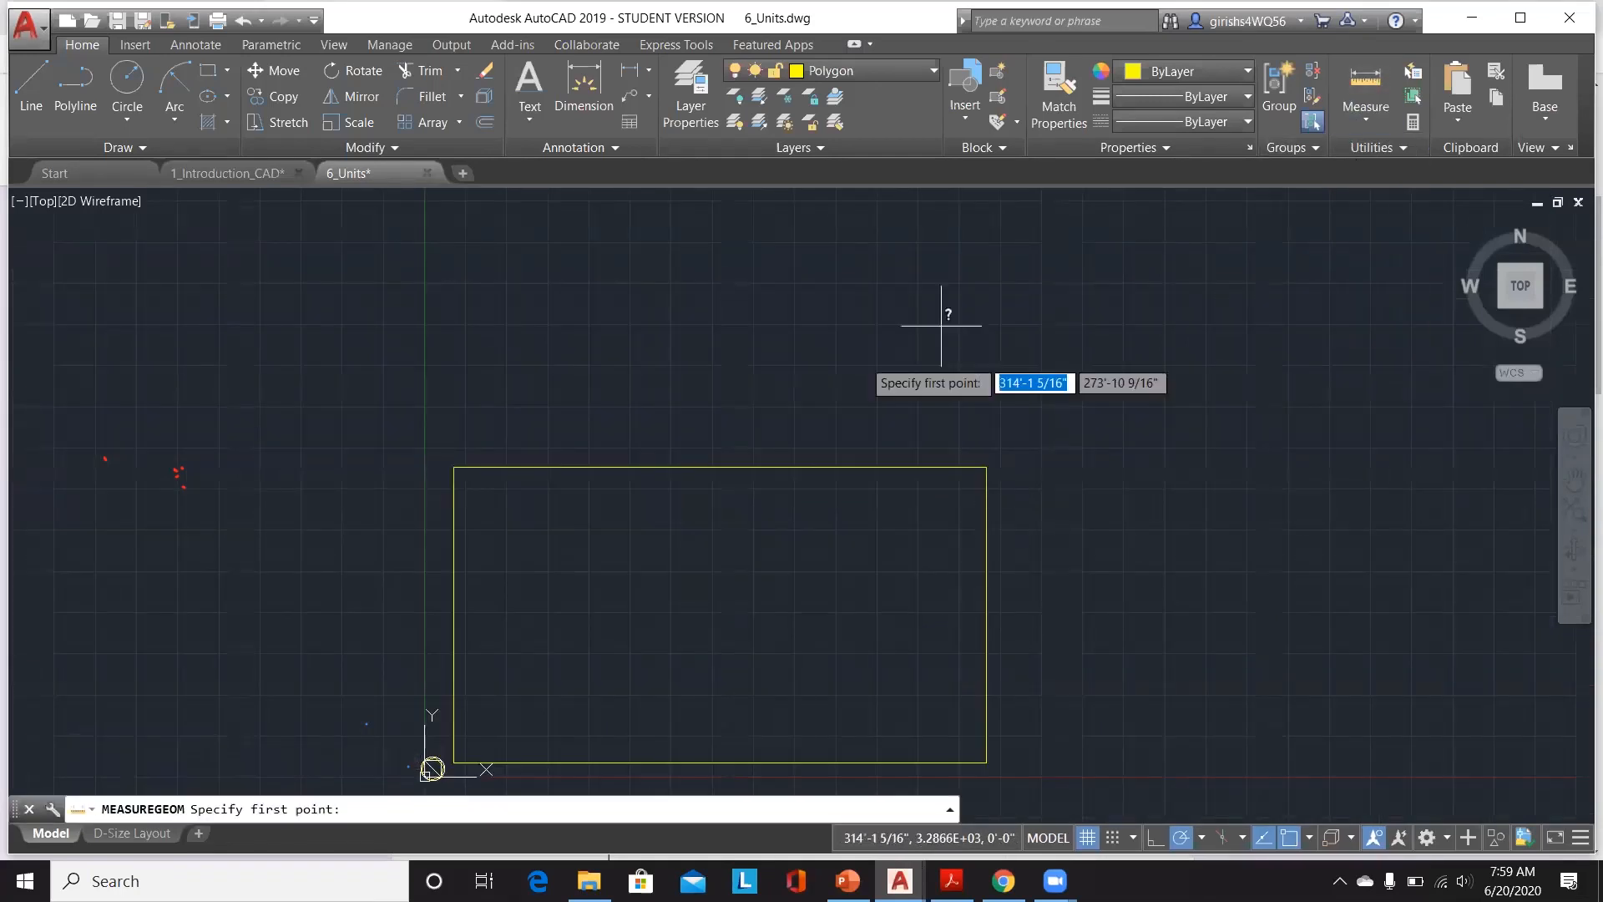
click(453, 466)
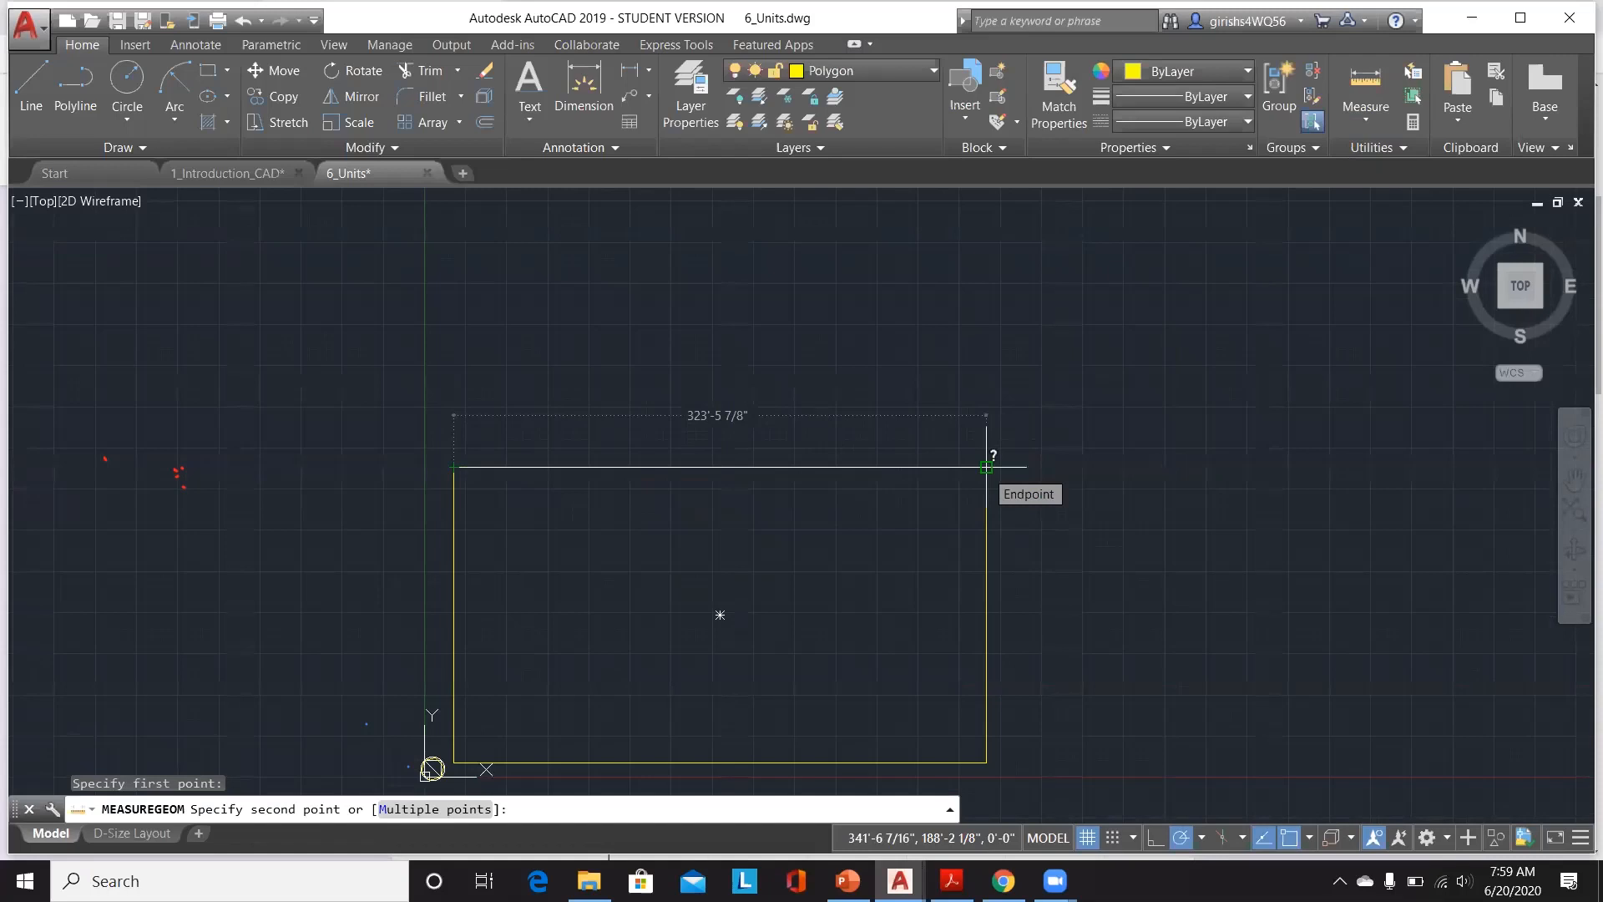
key(Escape)
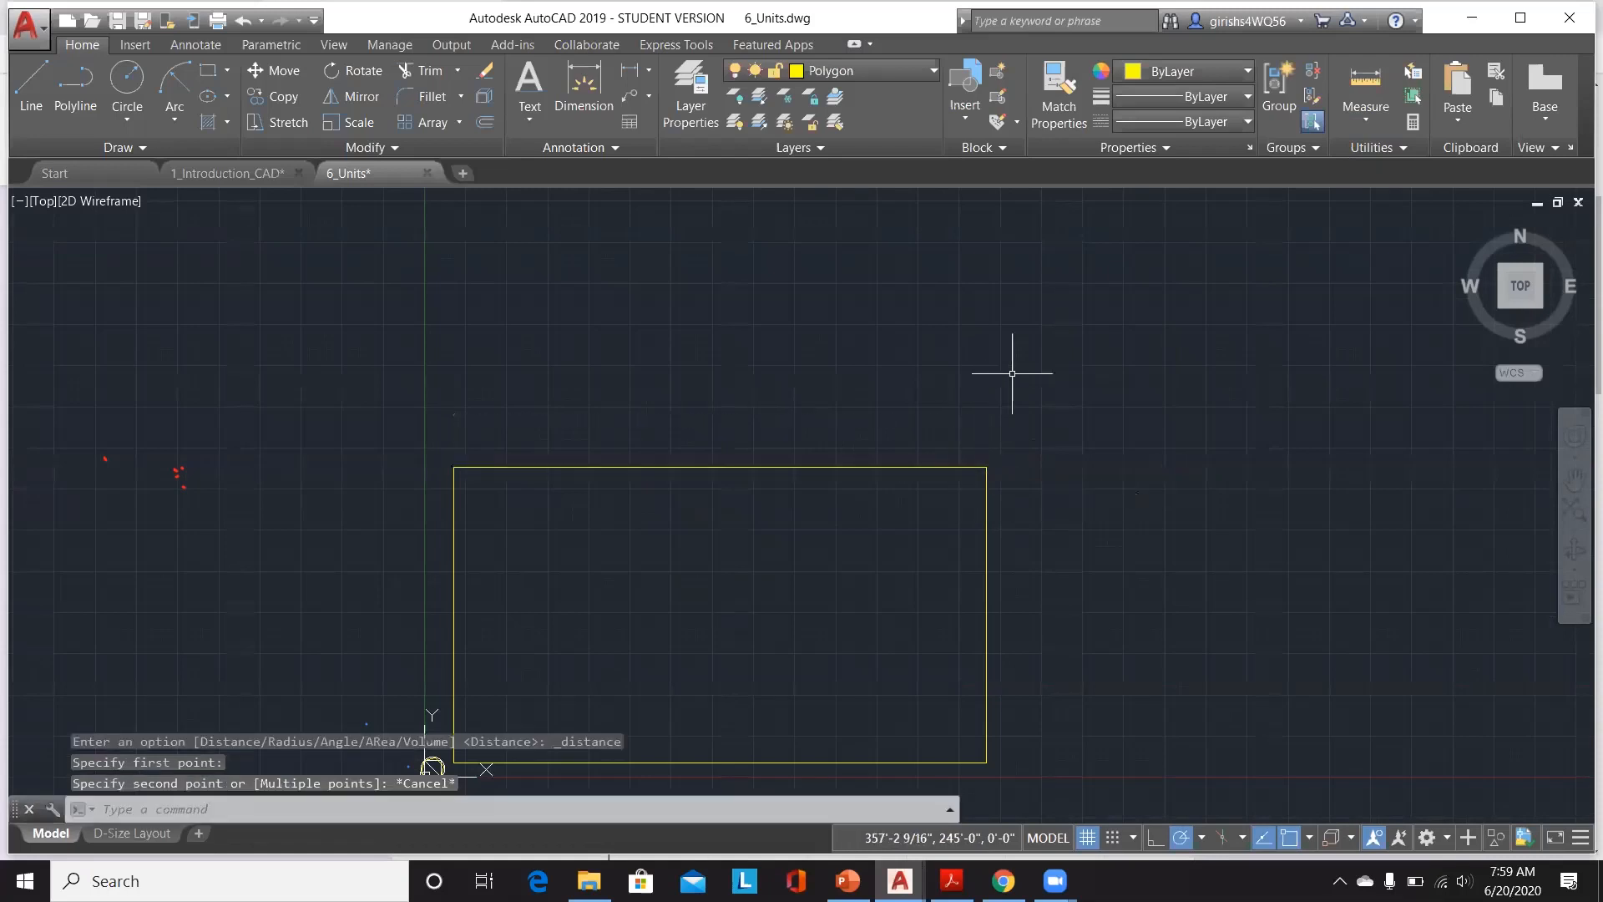
right_click(1012, 373)
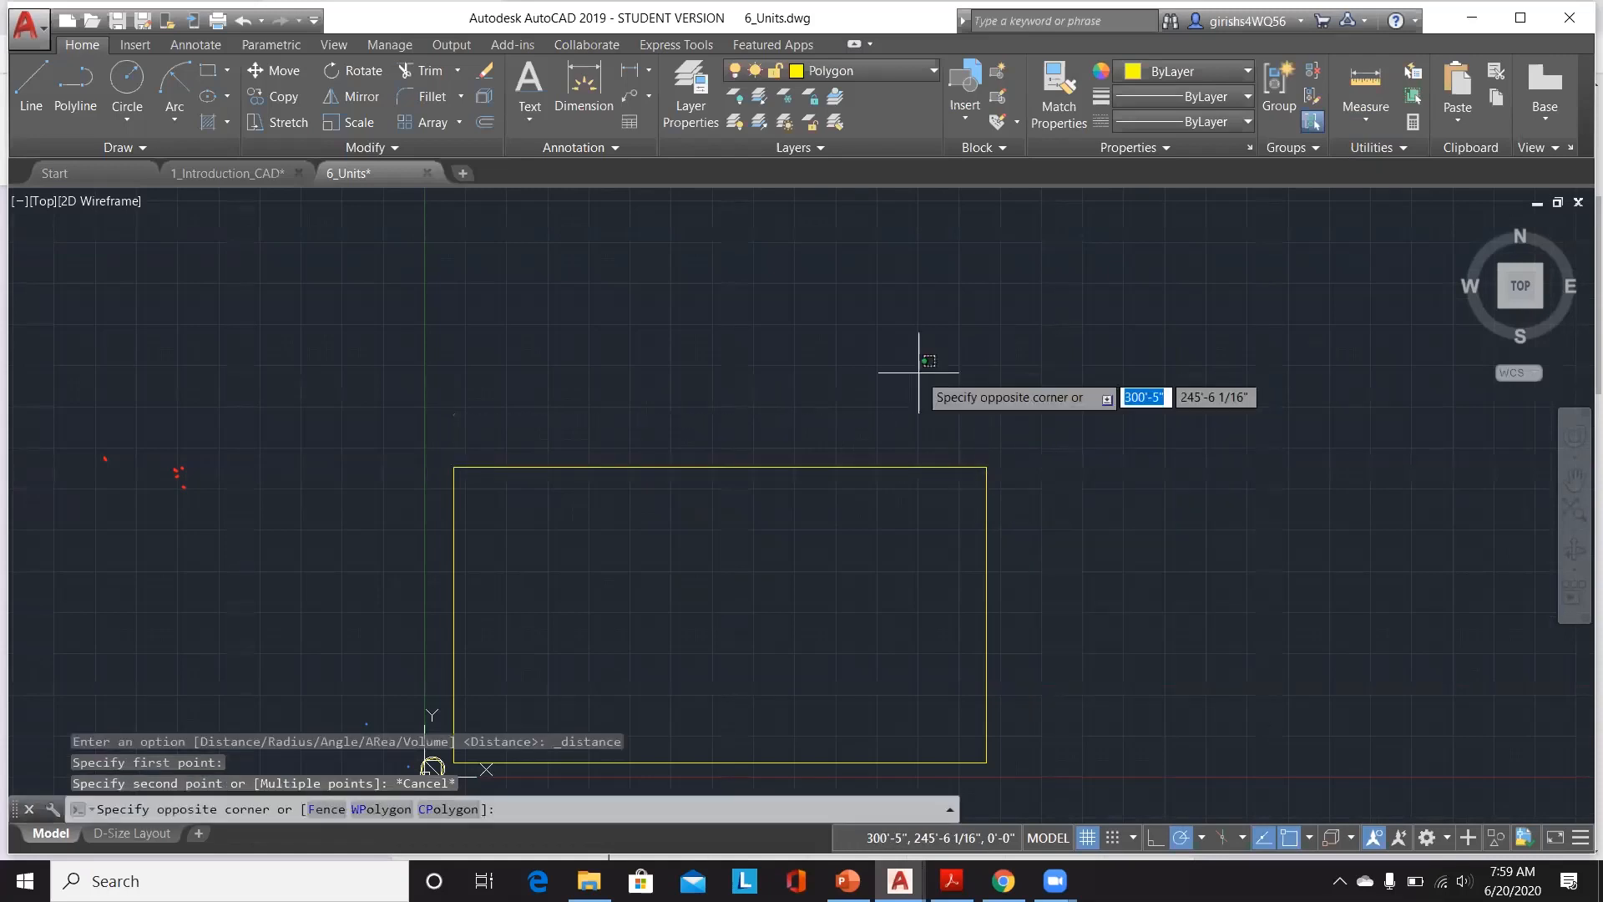
Step: Set the drawing units to Decimal length with 0.0000 precision and Millimeters as the insertion scale
key(Escape)
text(UN)
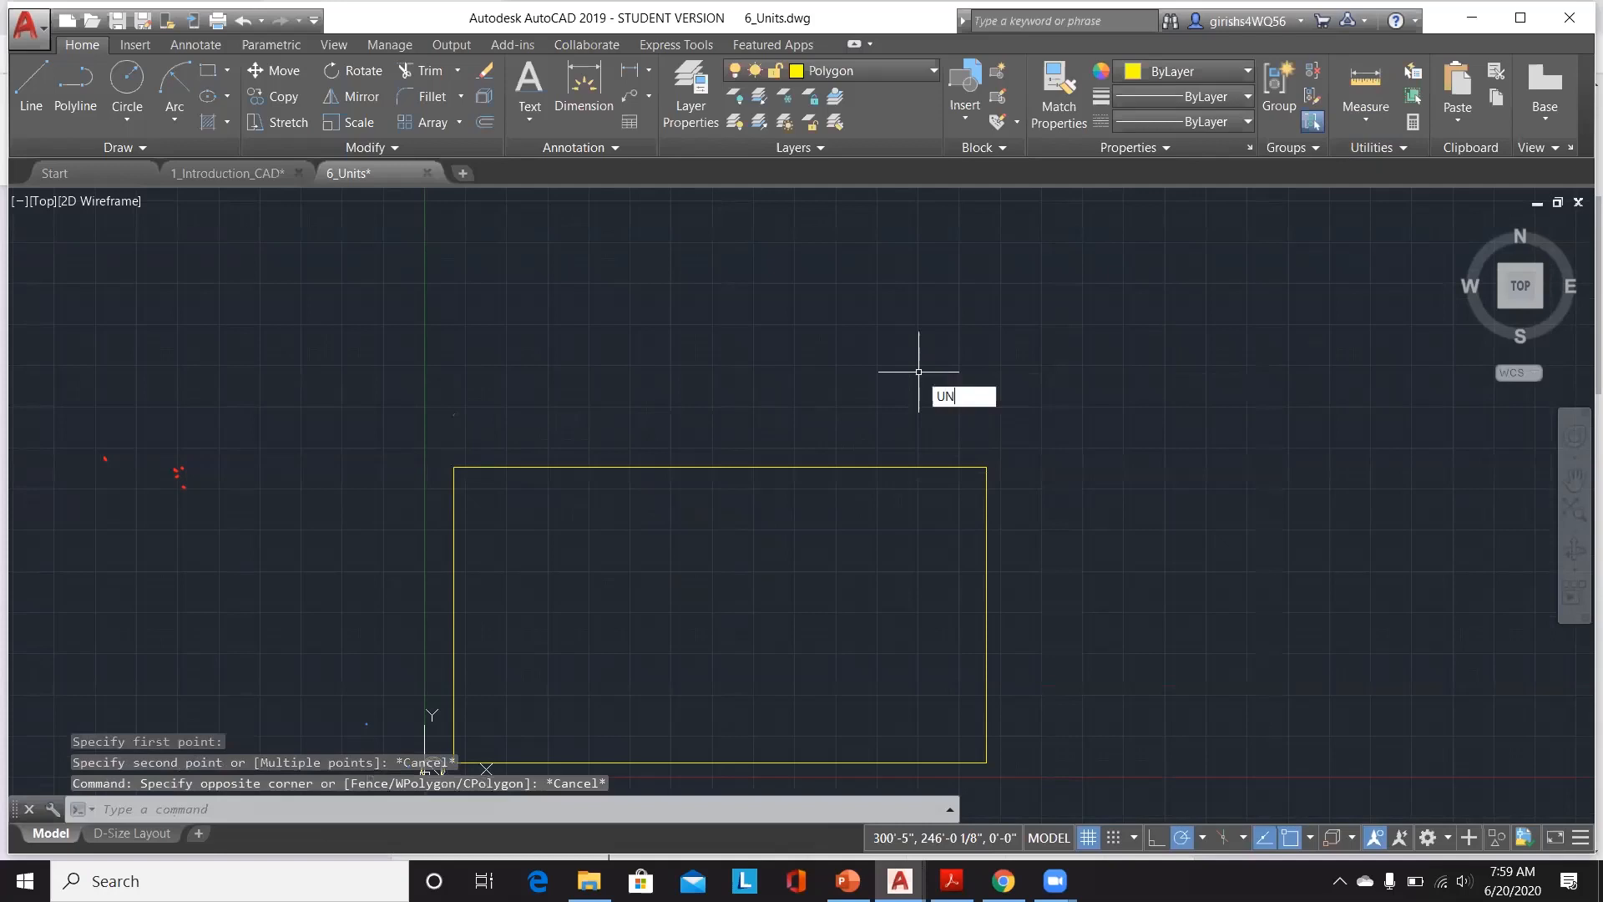
text(ITS)
key(Return)
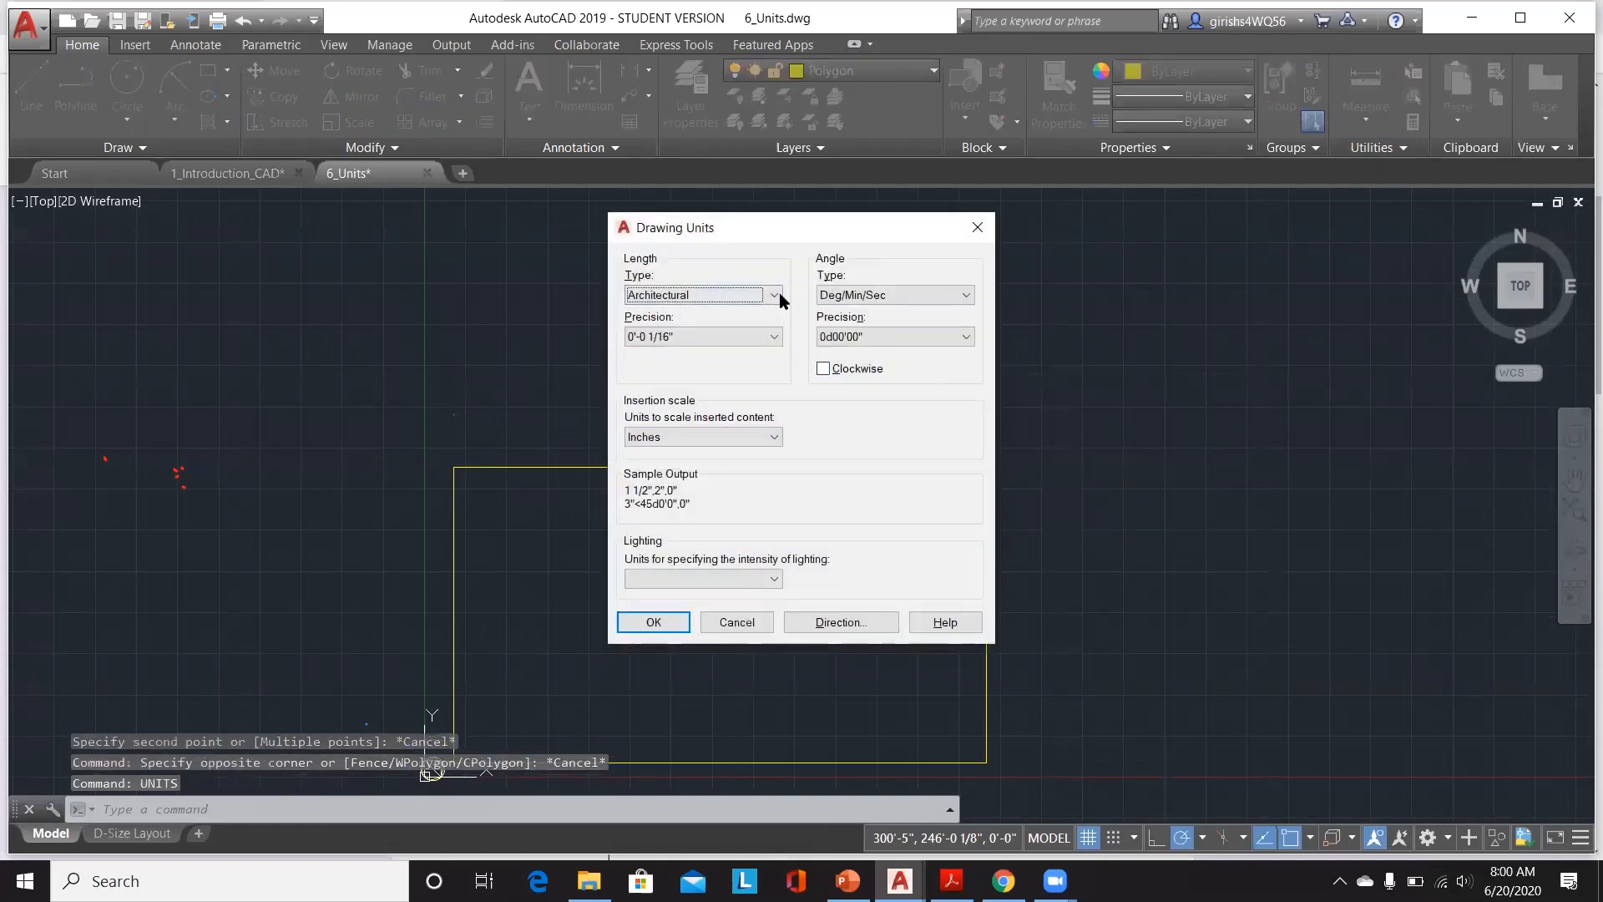
click(775, 295)
click(755, 318)
click(768, 337)
click(765, 334)
click(774, 437)
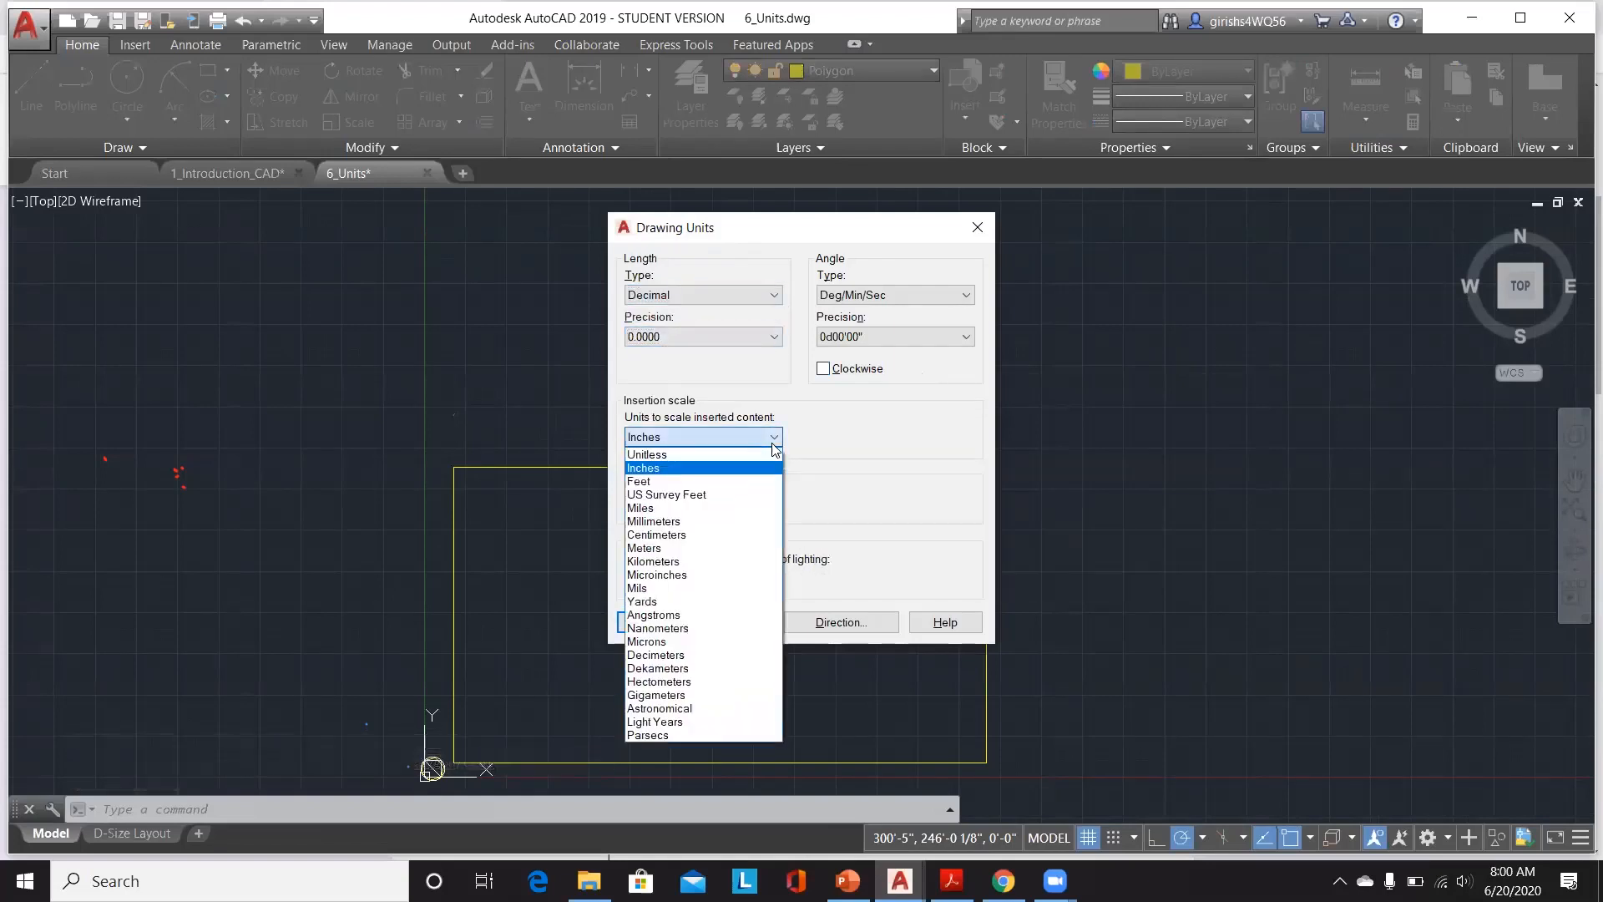
click(740, 522)
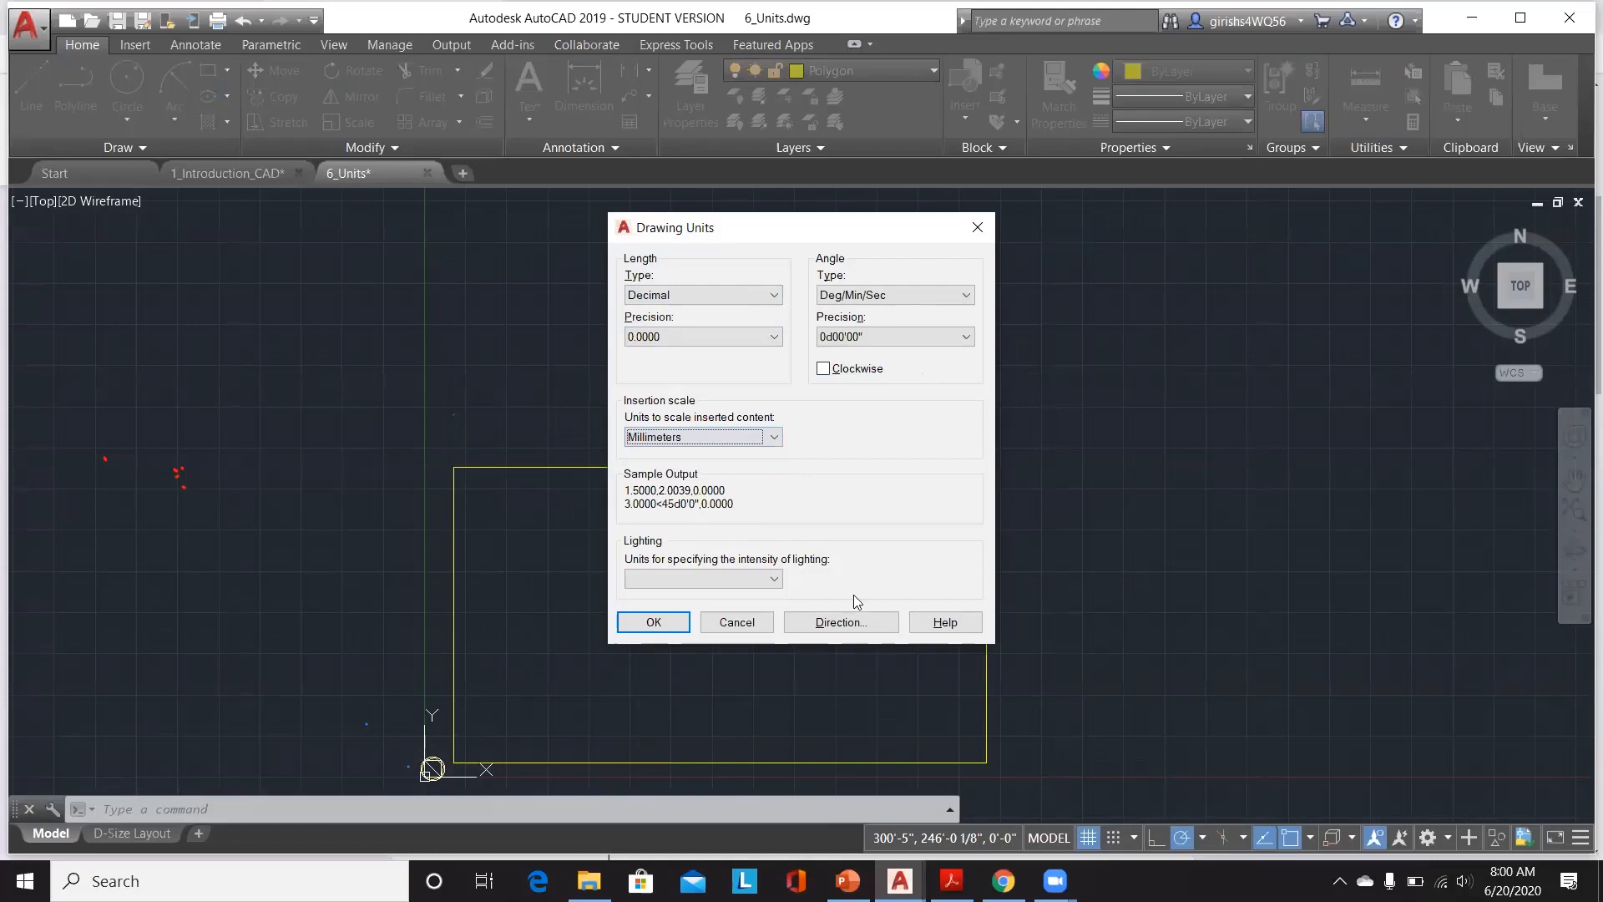
click(675, 623)
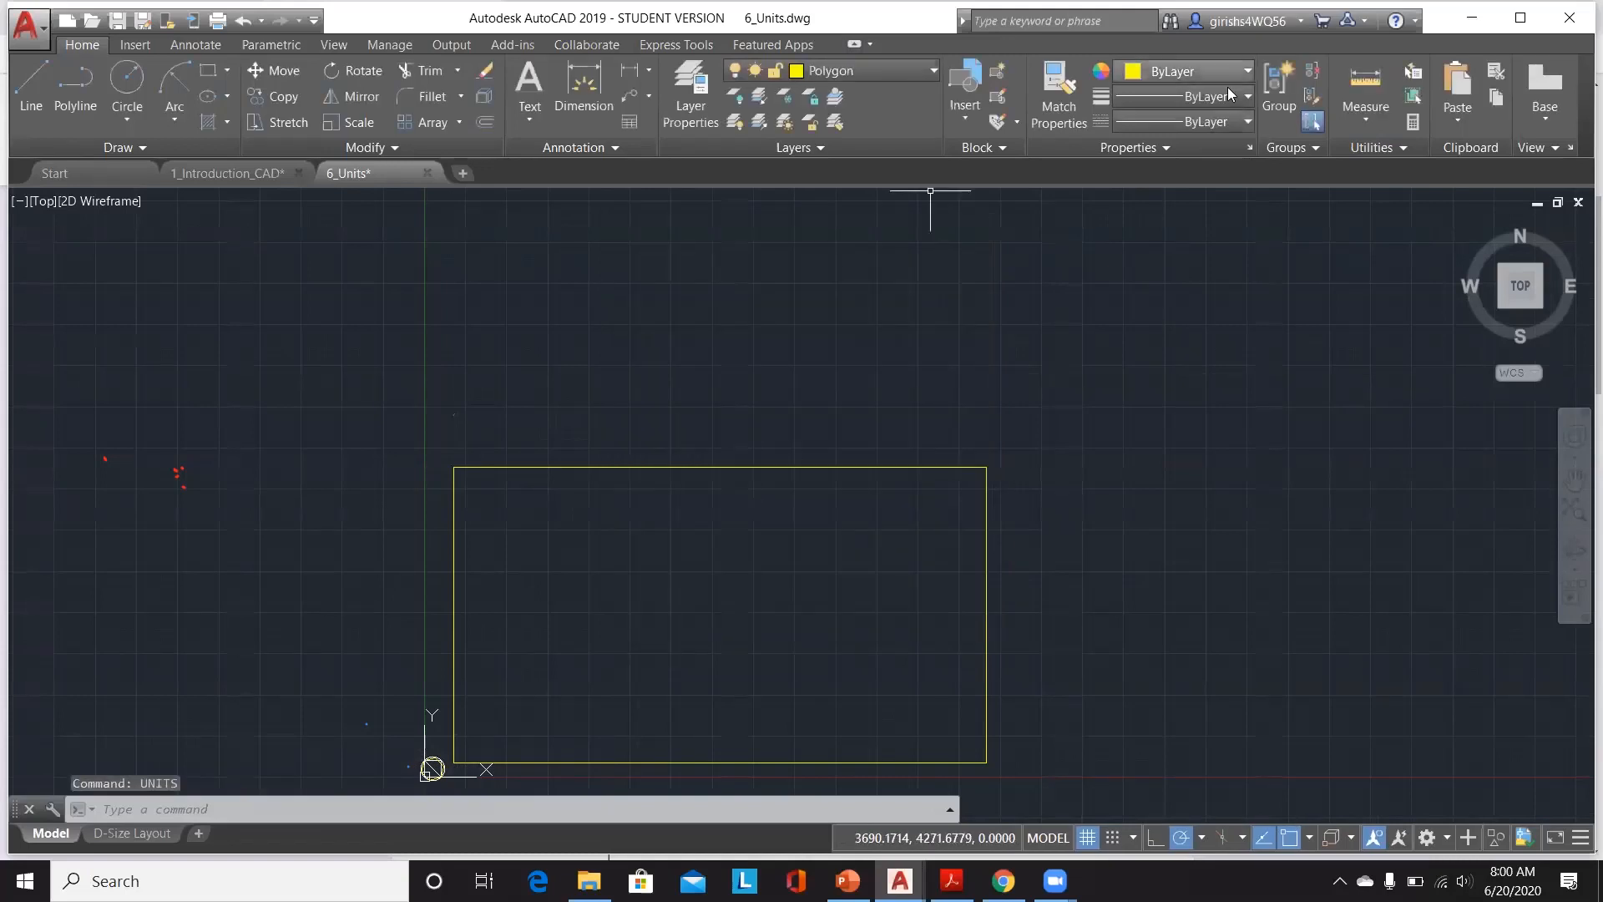
Step: Measure the distance along the rectangle's top edge from its upper-left corner
click(1346, 123)
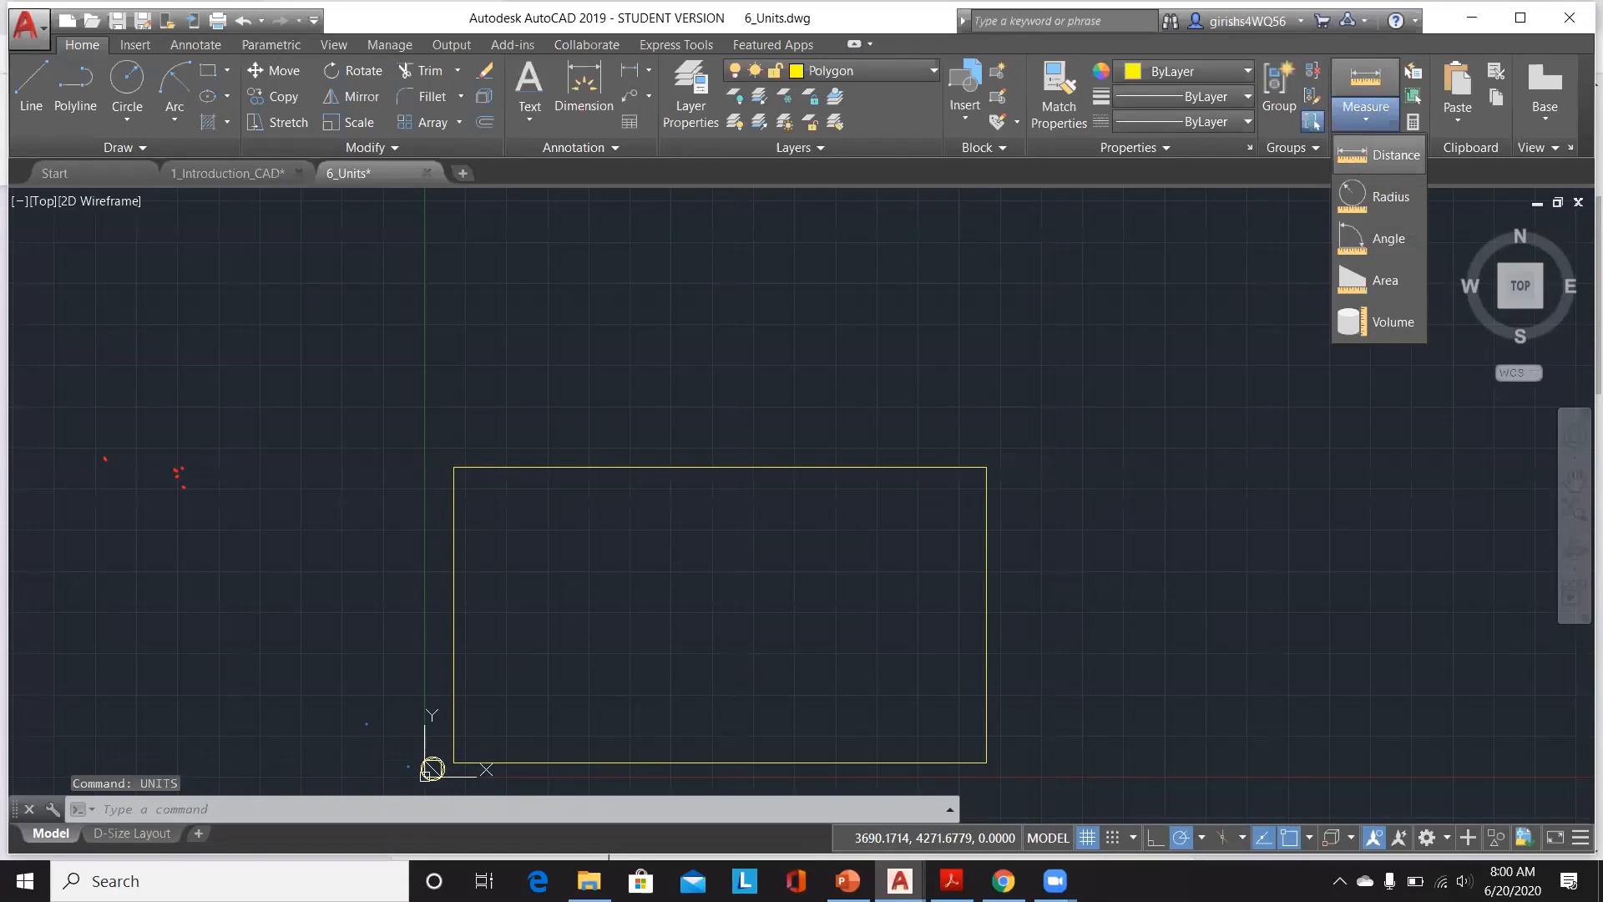
click(1378, 155)
click(453, 467)
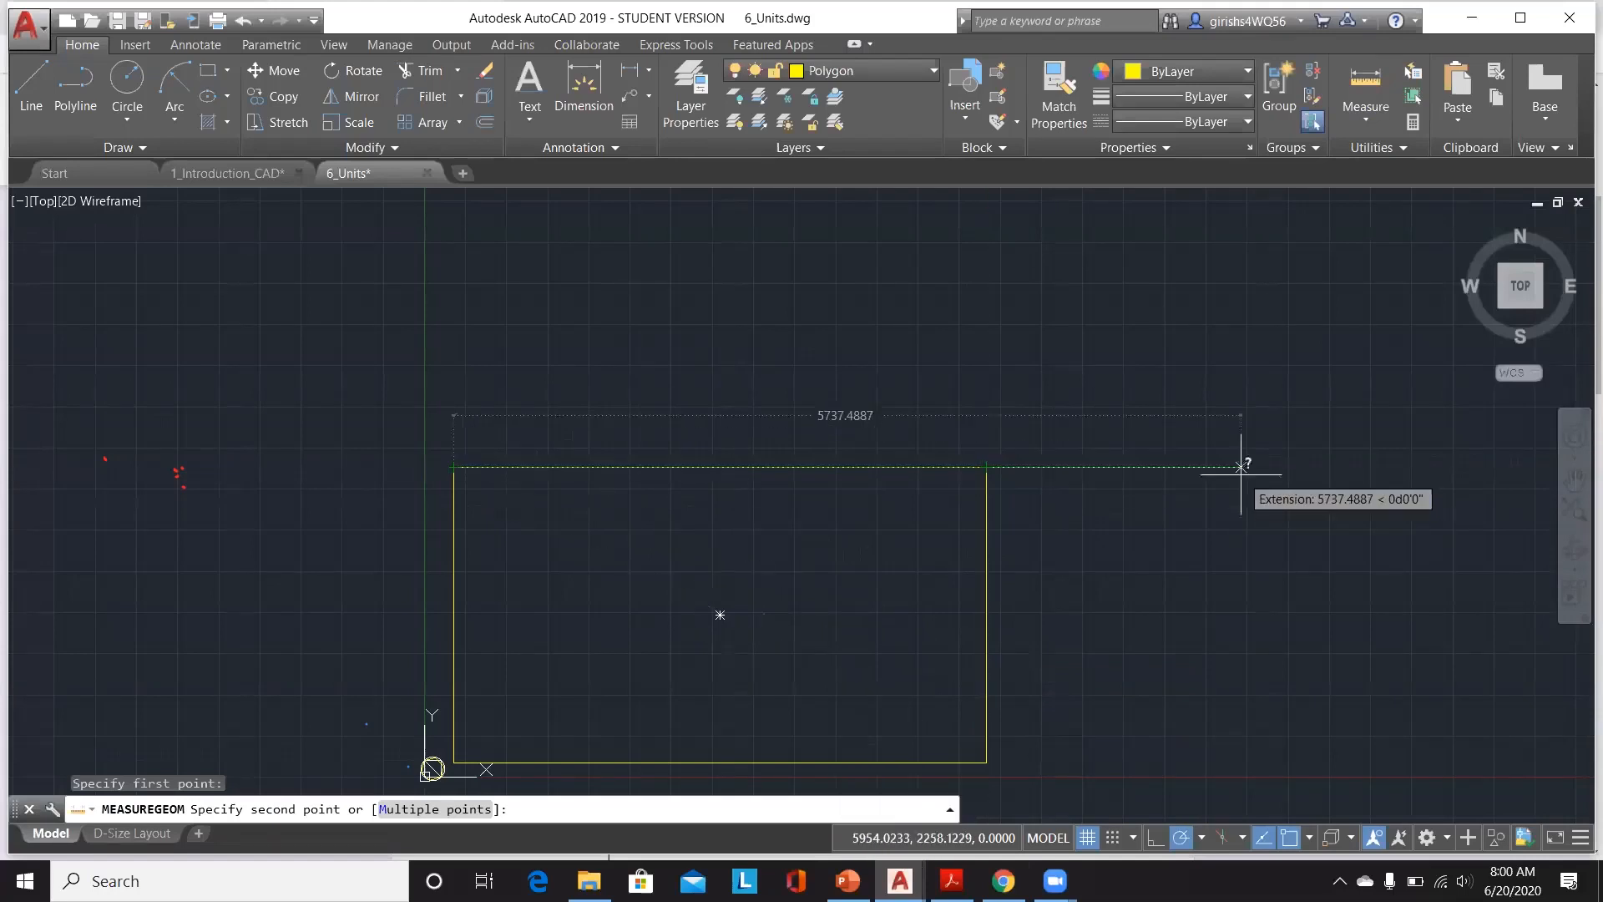
key(Escape)
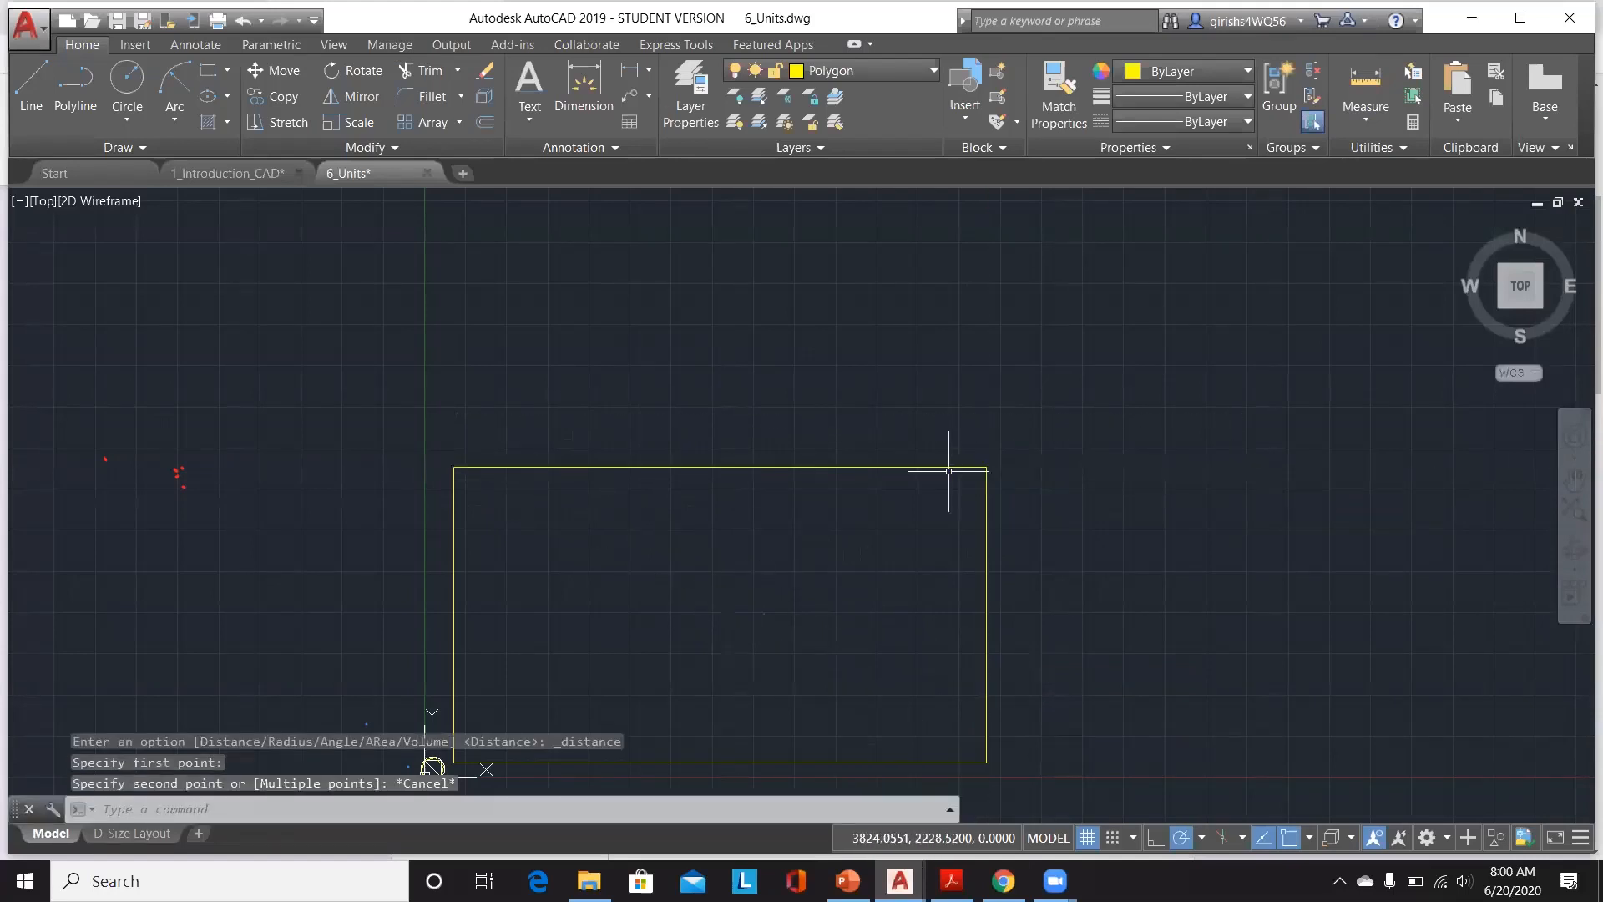
key(ctrl+Tab)
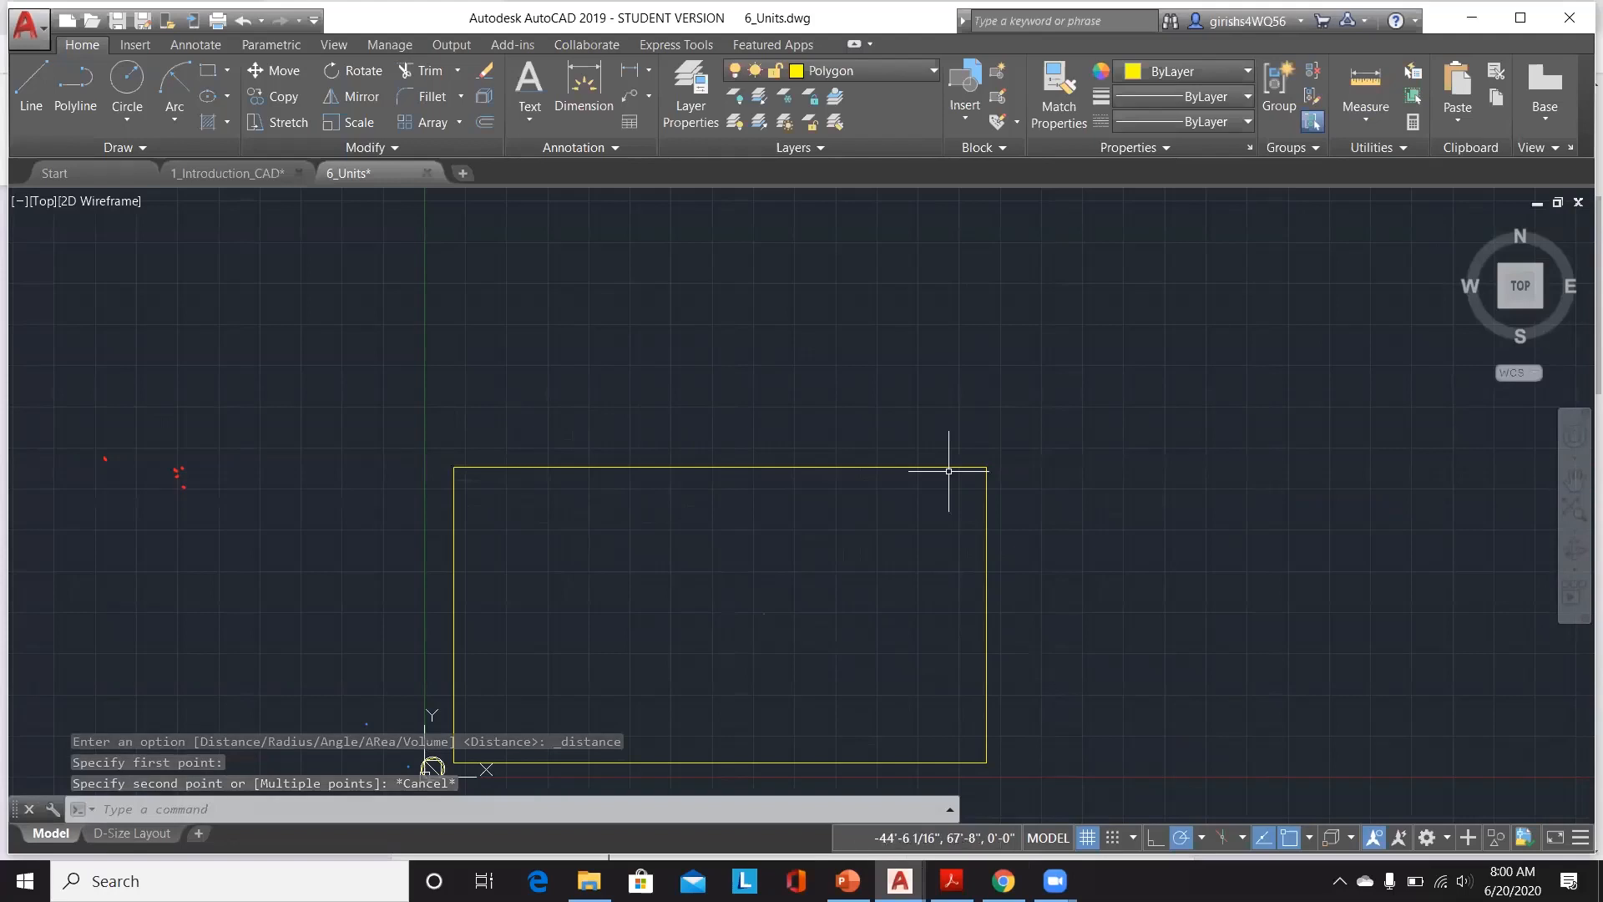
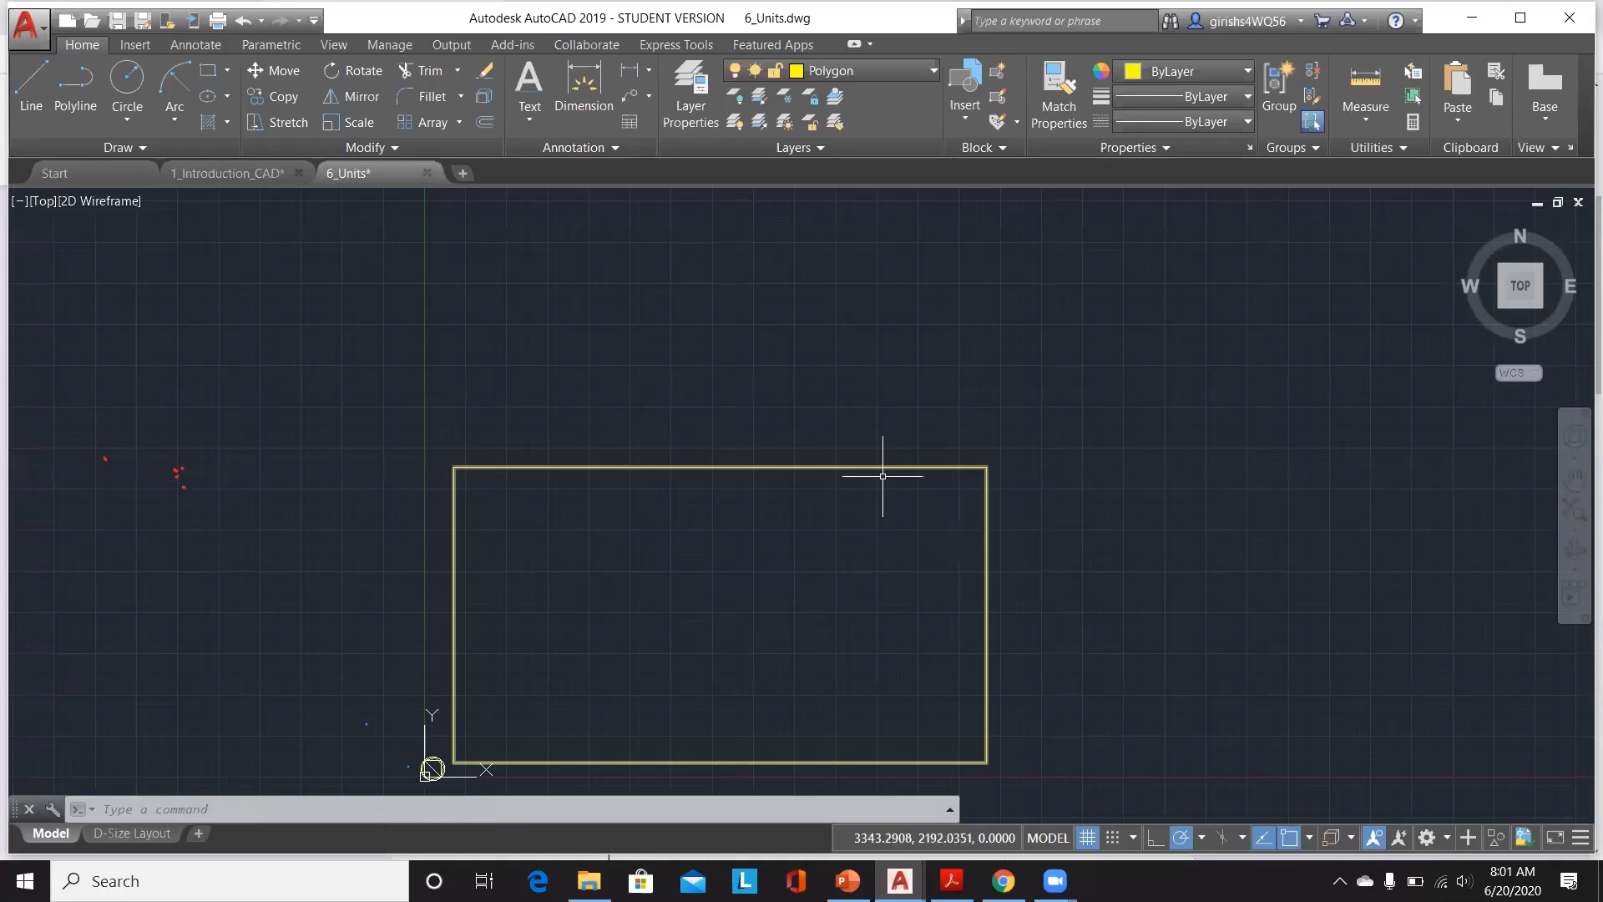
Step: Switch to Google Forms in the browser and open the Quiz 6 form
click(1004, 881)
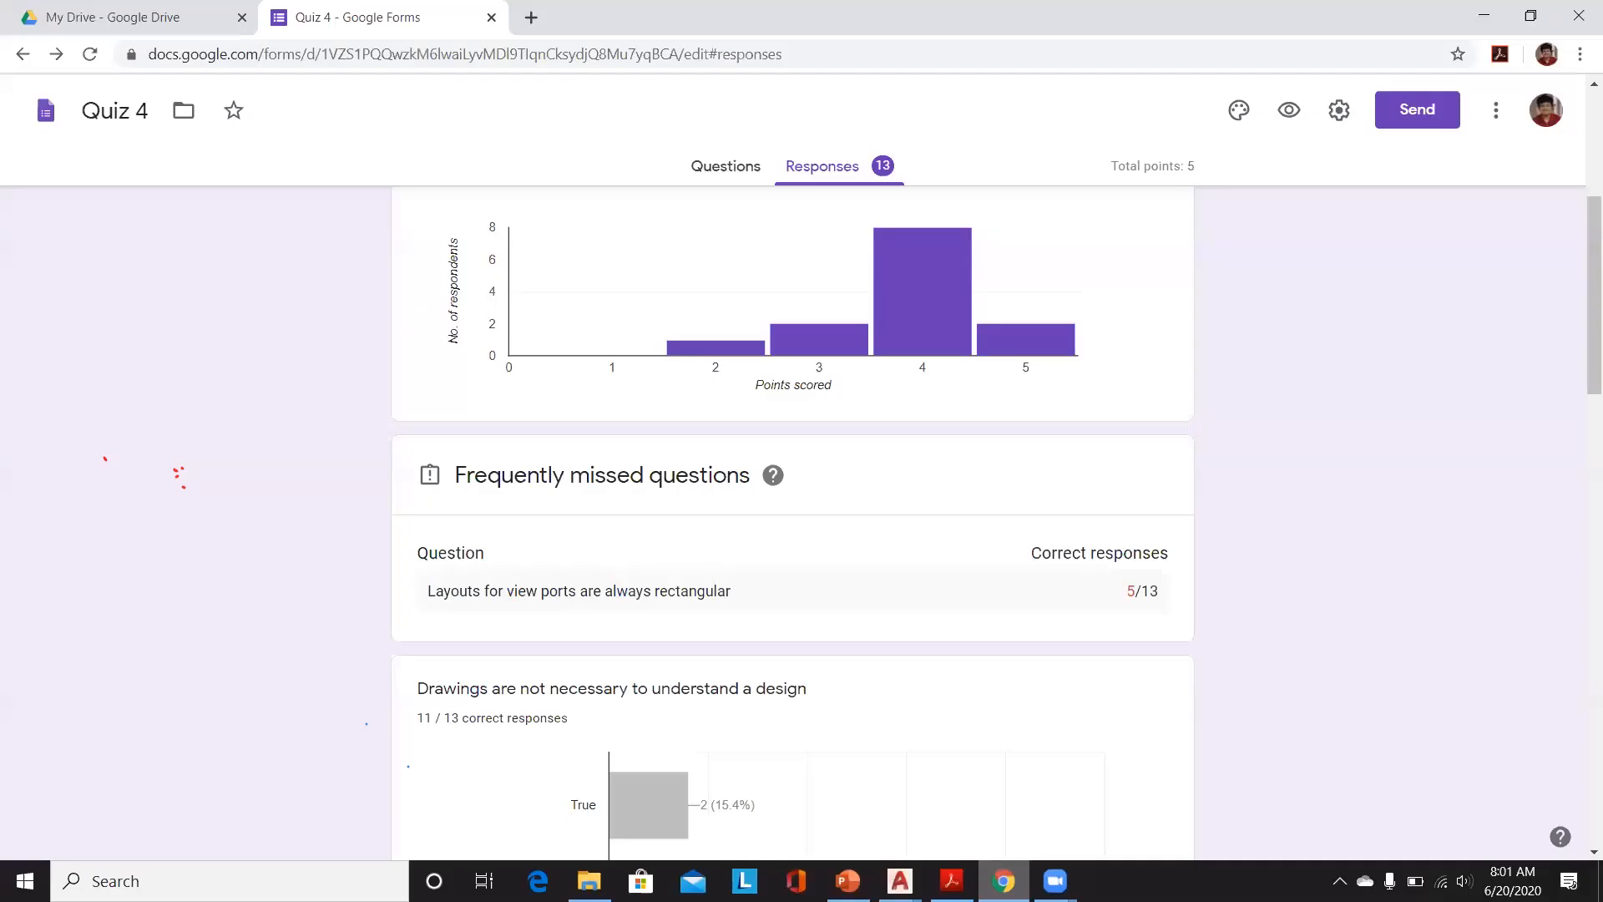
click(34, 124)
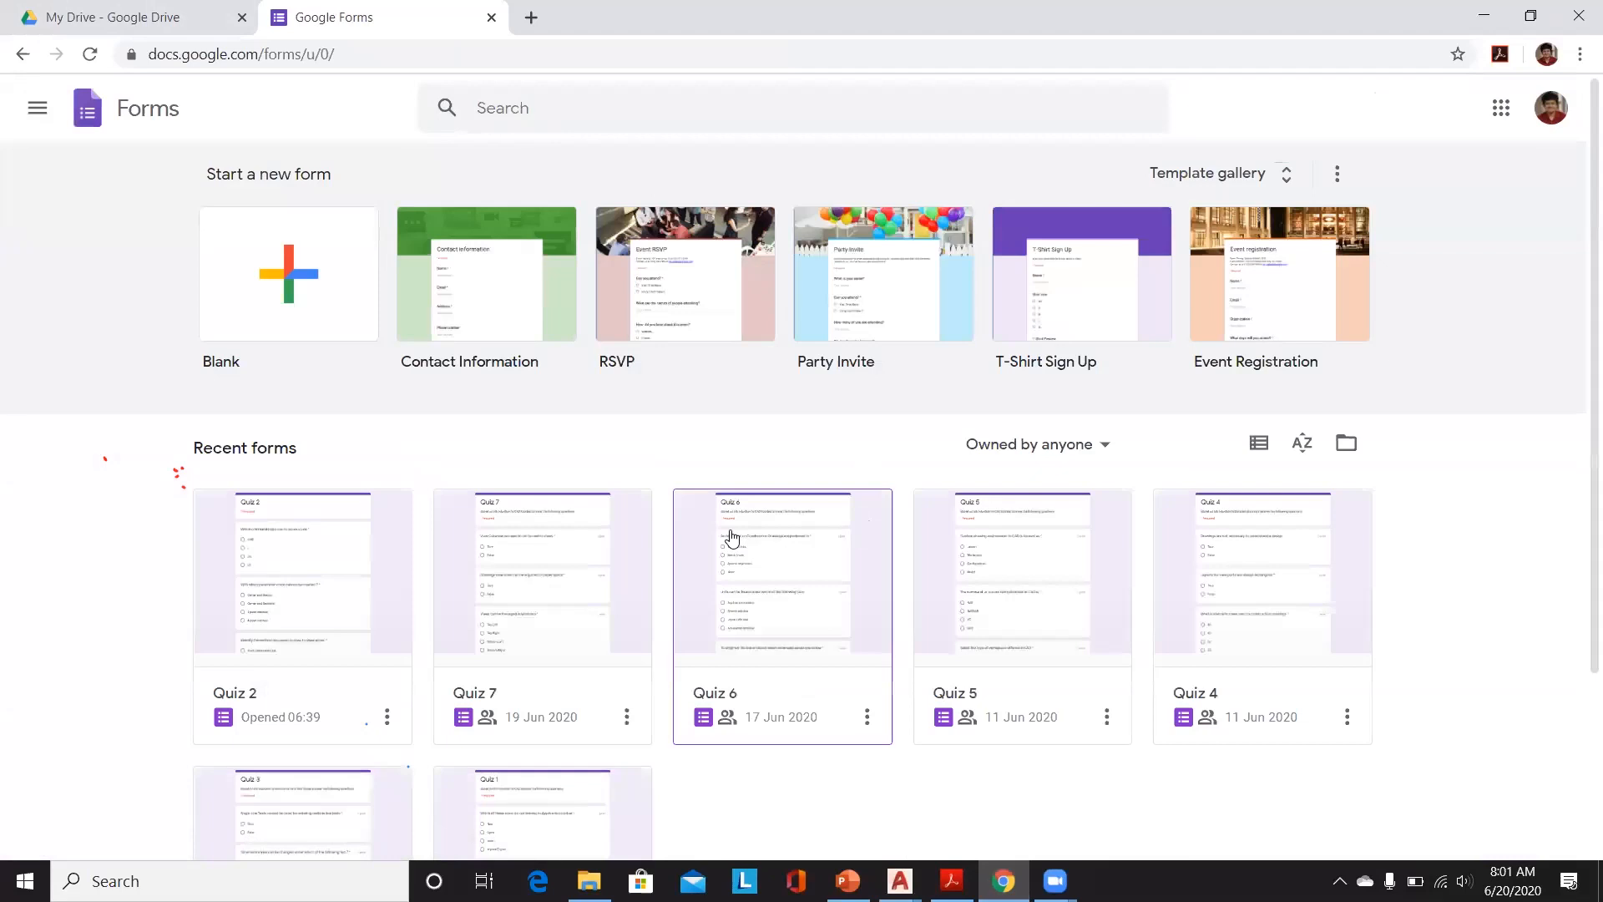
click(732, 537)
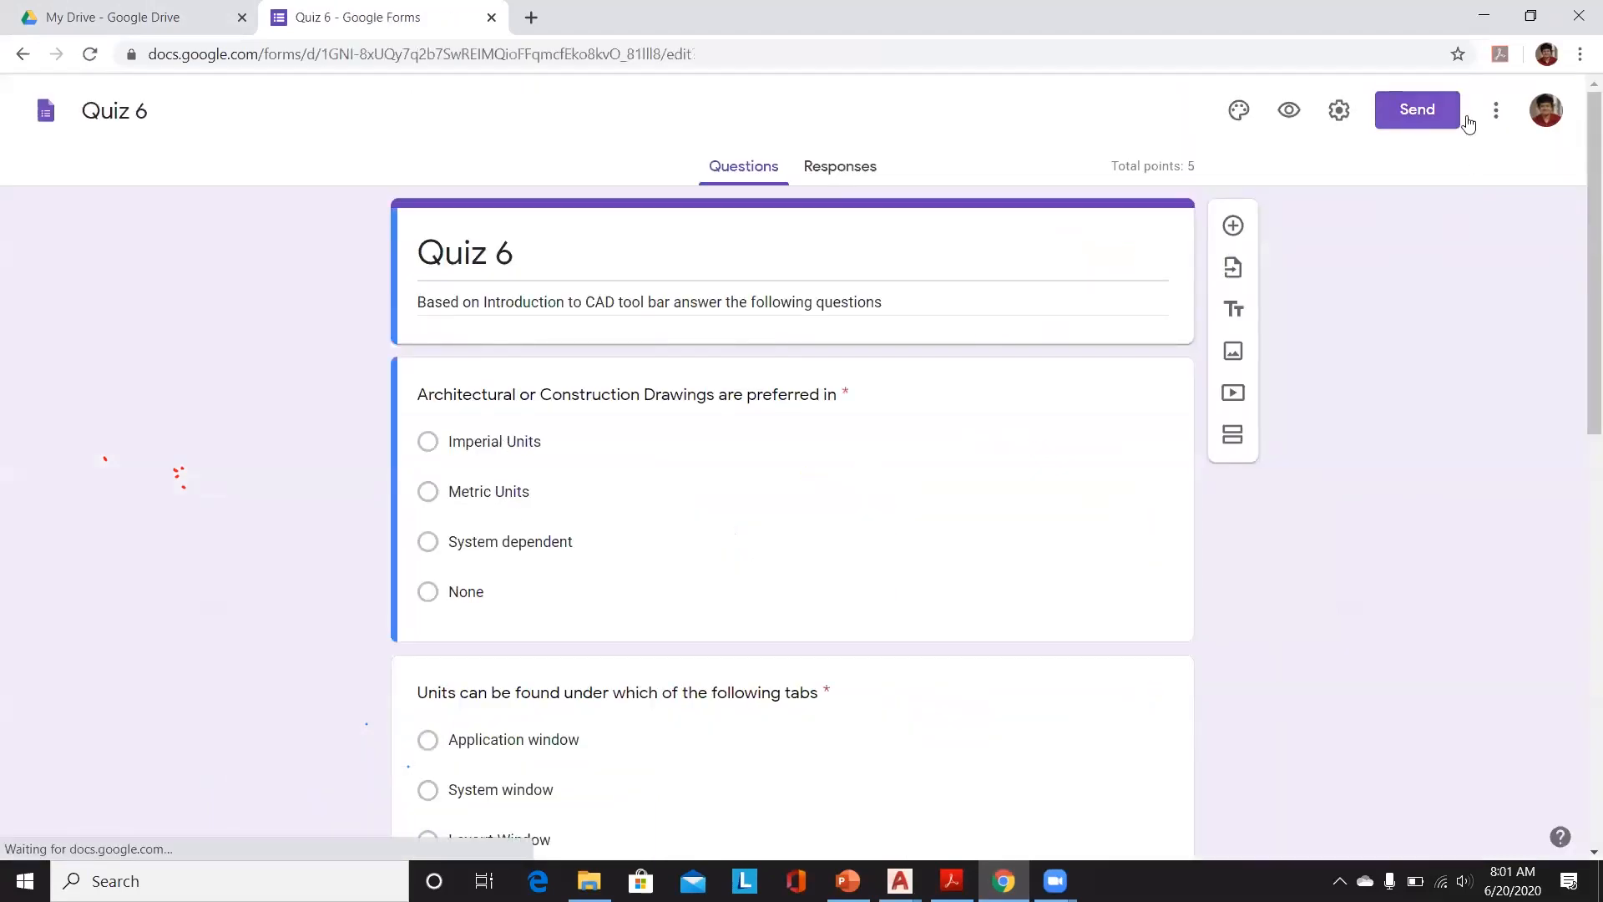
Step: Copy the Quiz 6 form's shareable link and close the send dialog
click(1428, 113)
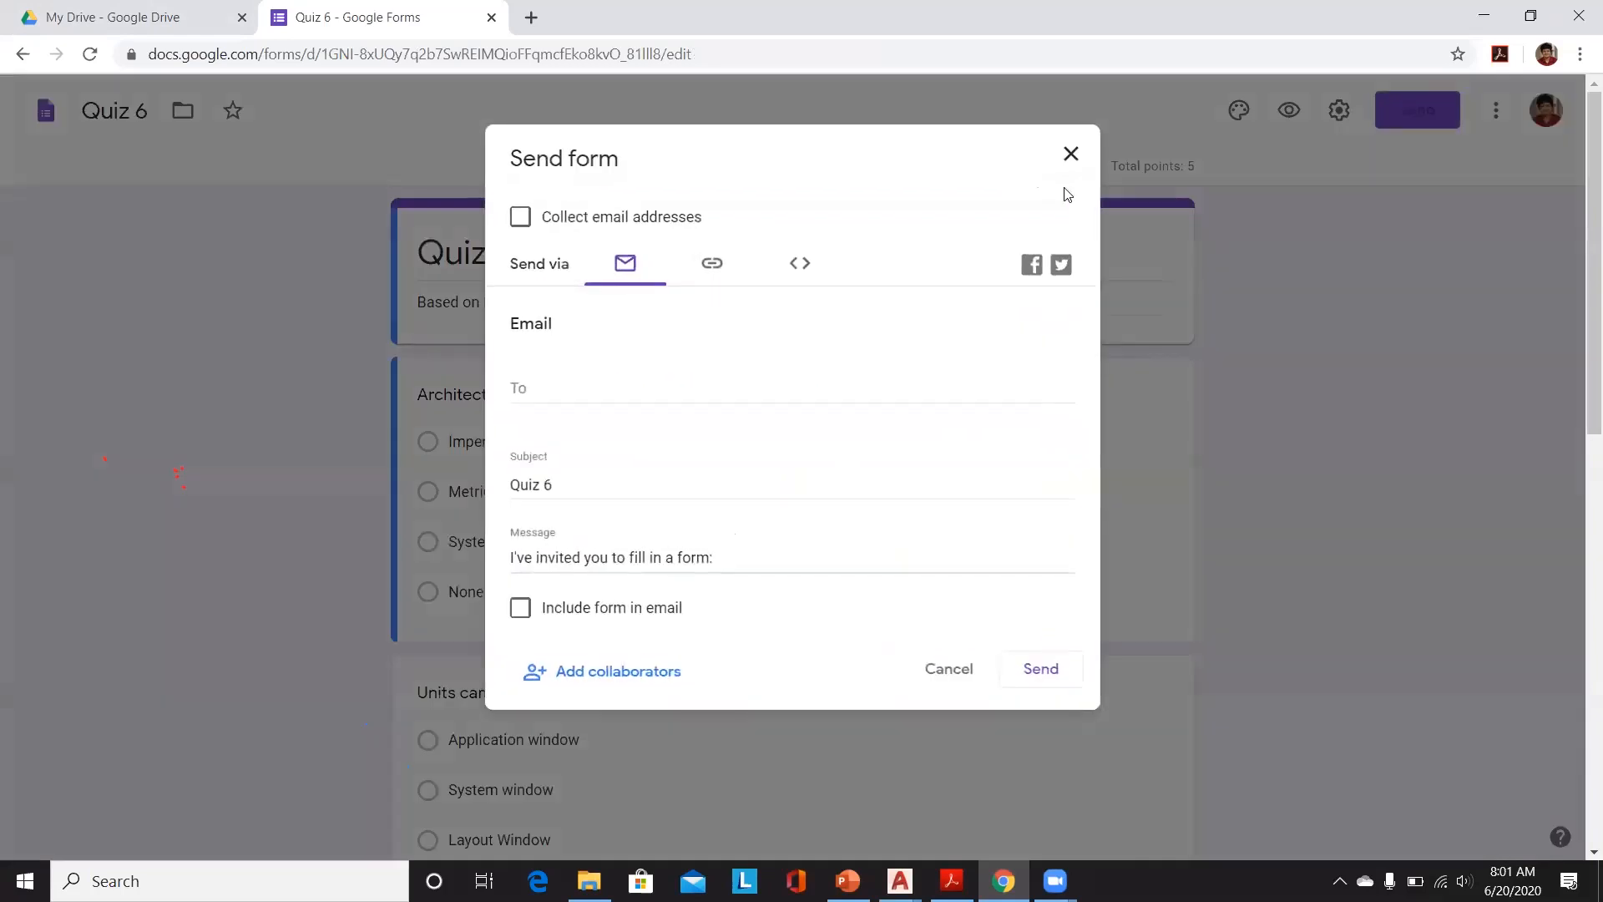
click(716, 262)
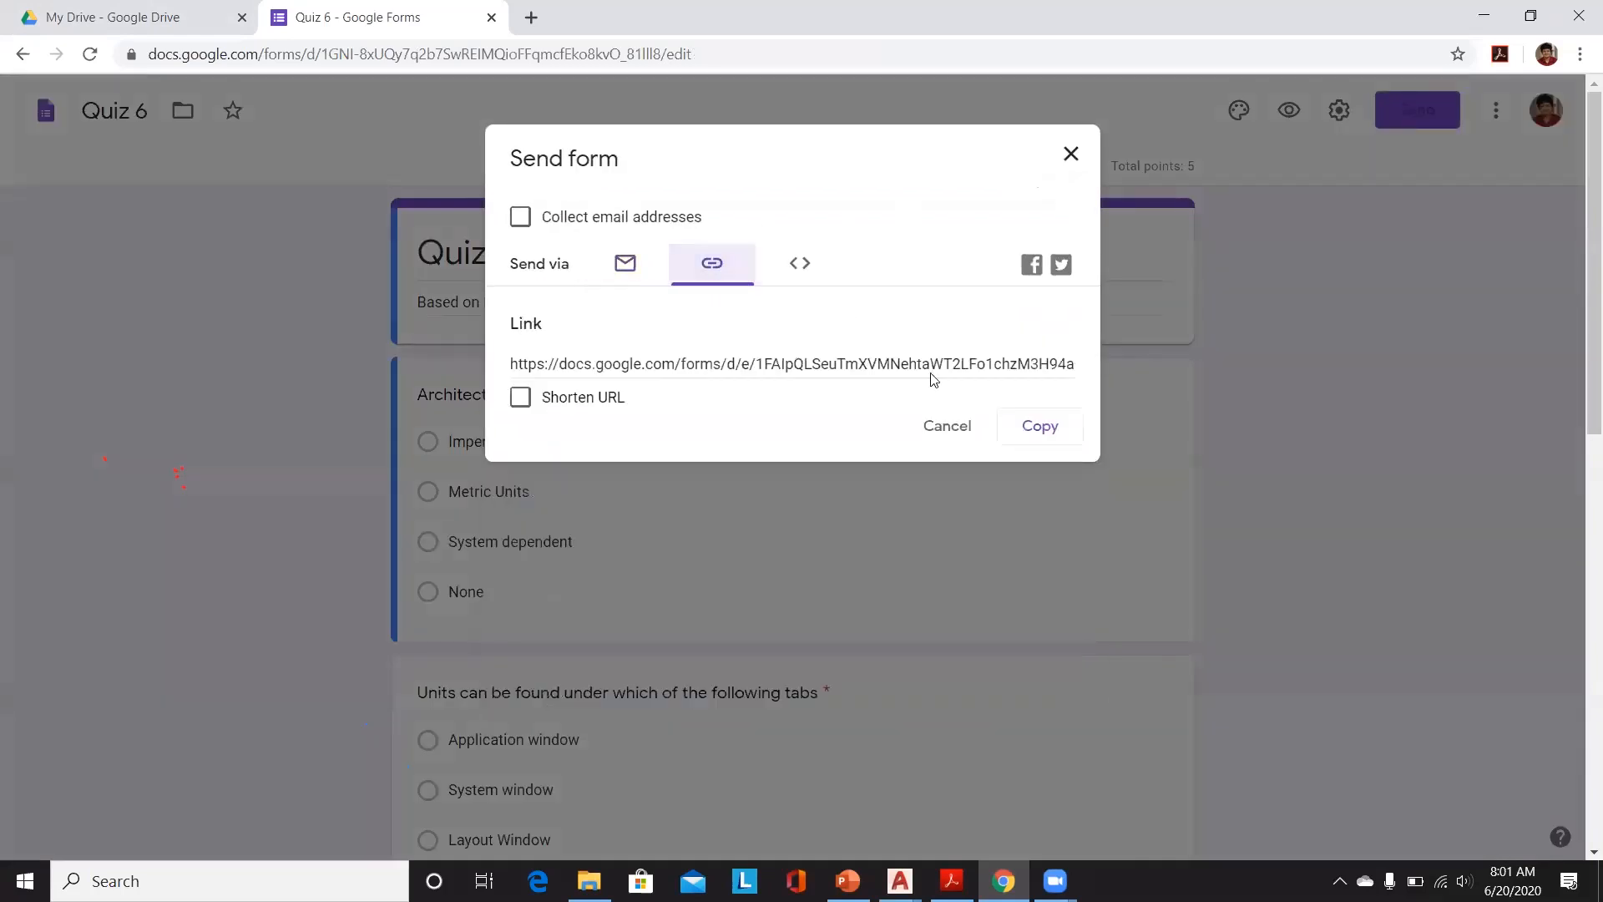
click(1038, 427)
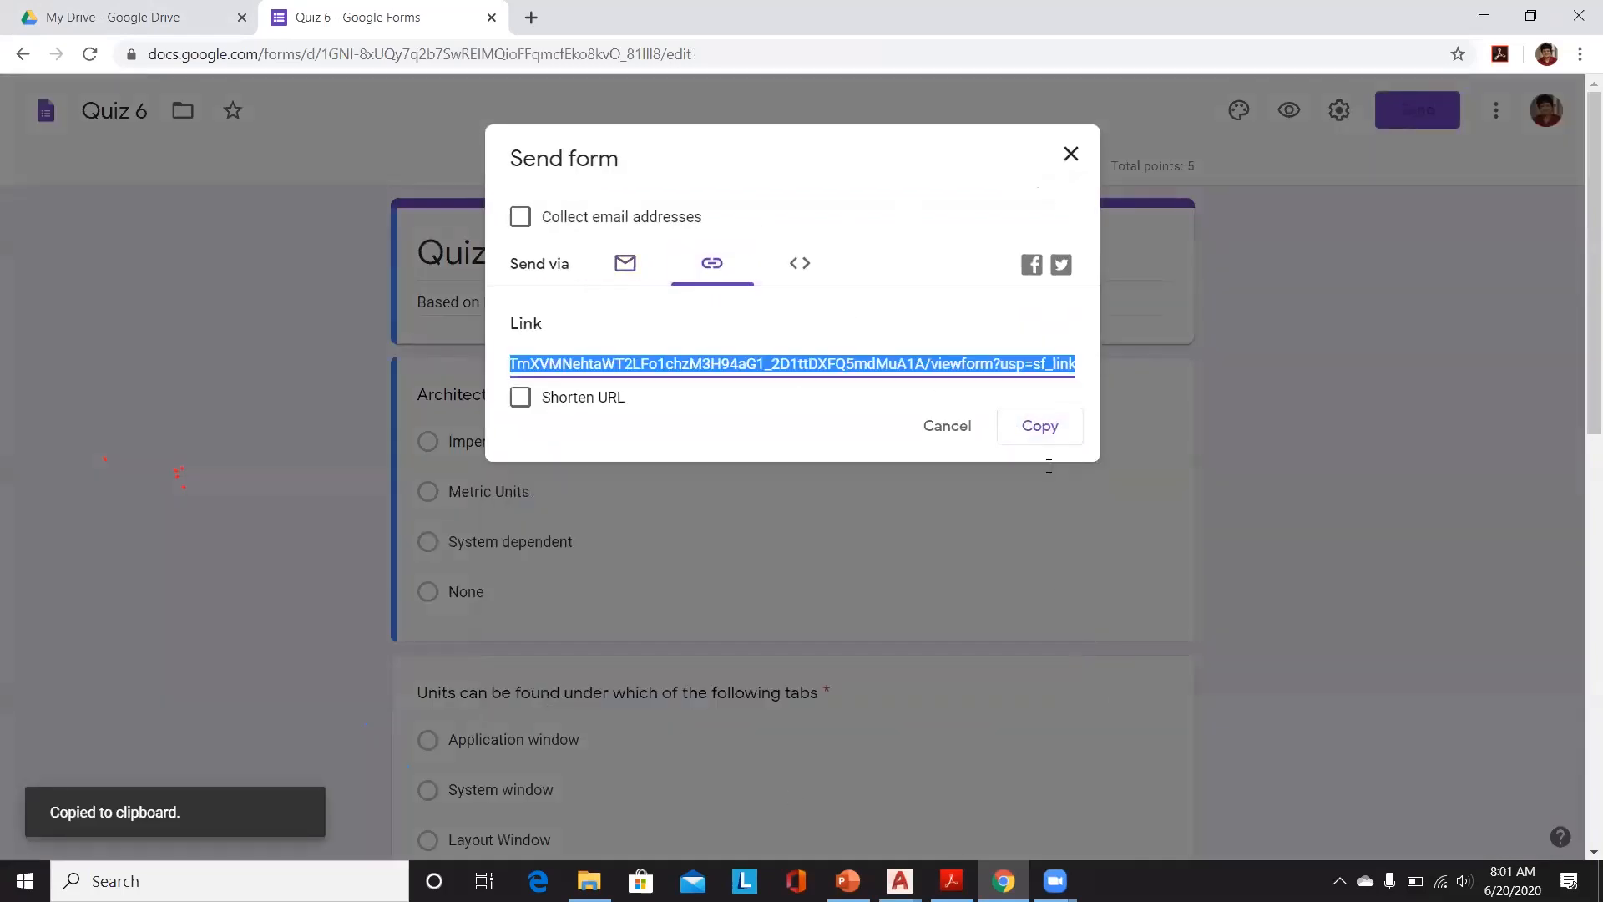
click(1073, 155)
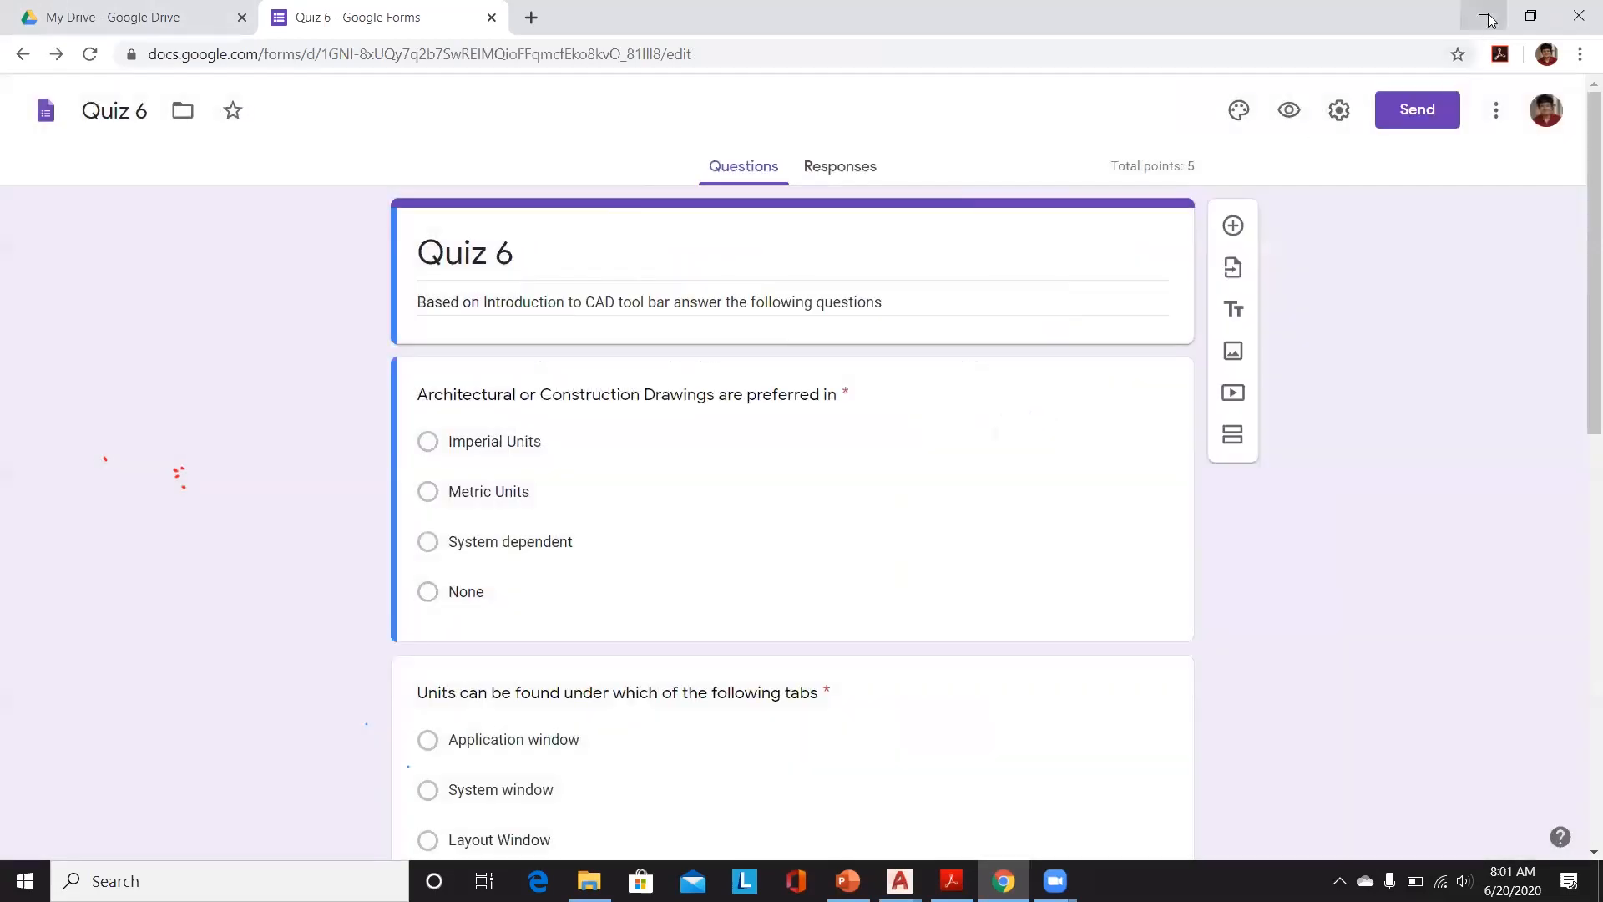
Step: Minimize the browser and return to the 6_Units drawing in AutoCAD
click(1493, 19)
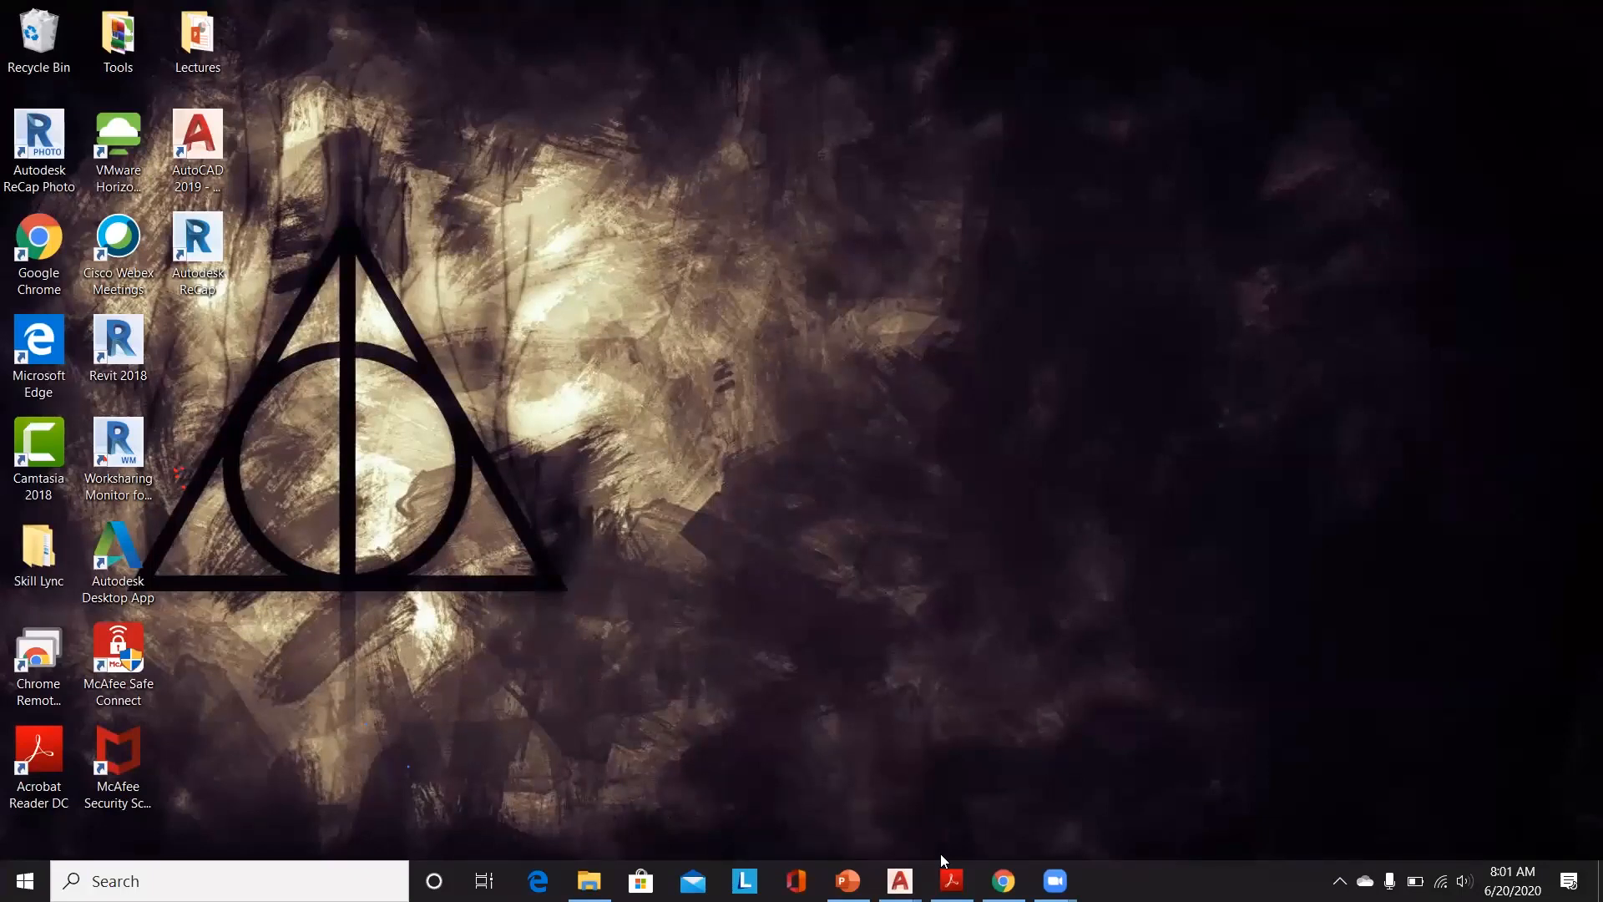
mouse_move(900, 881)
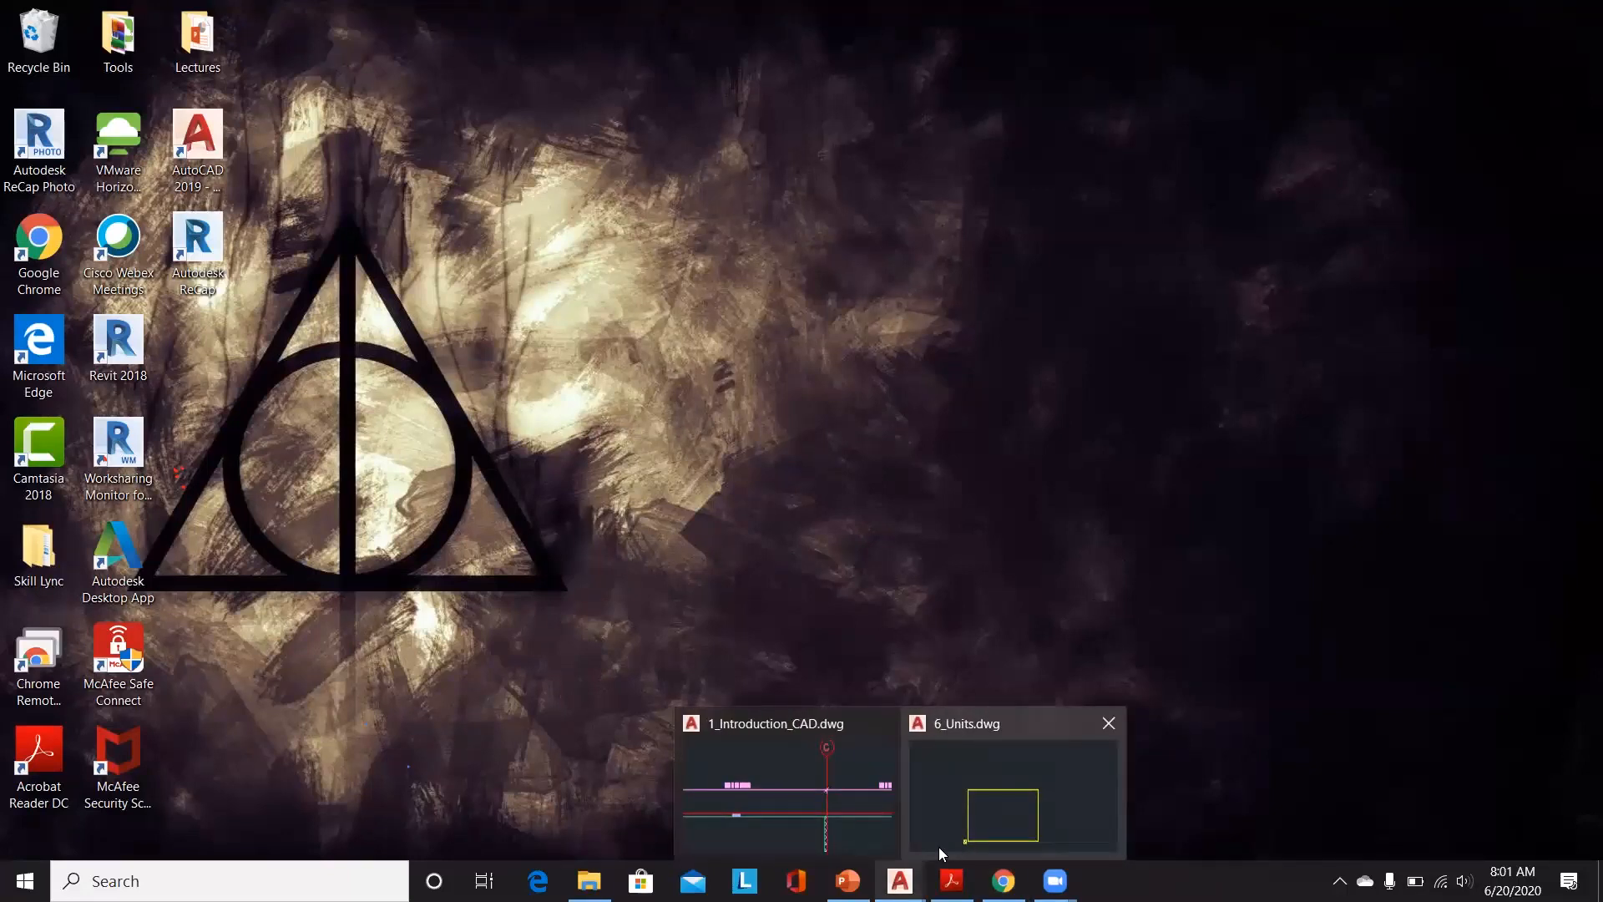
click(966, 833)
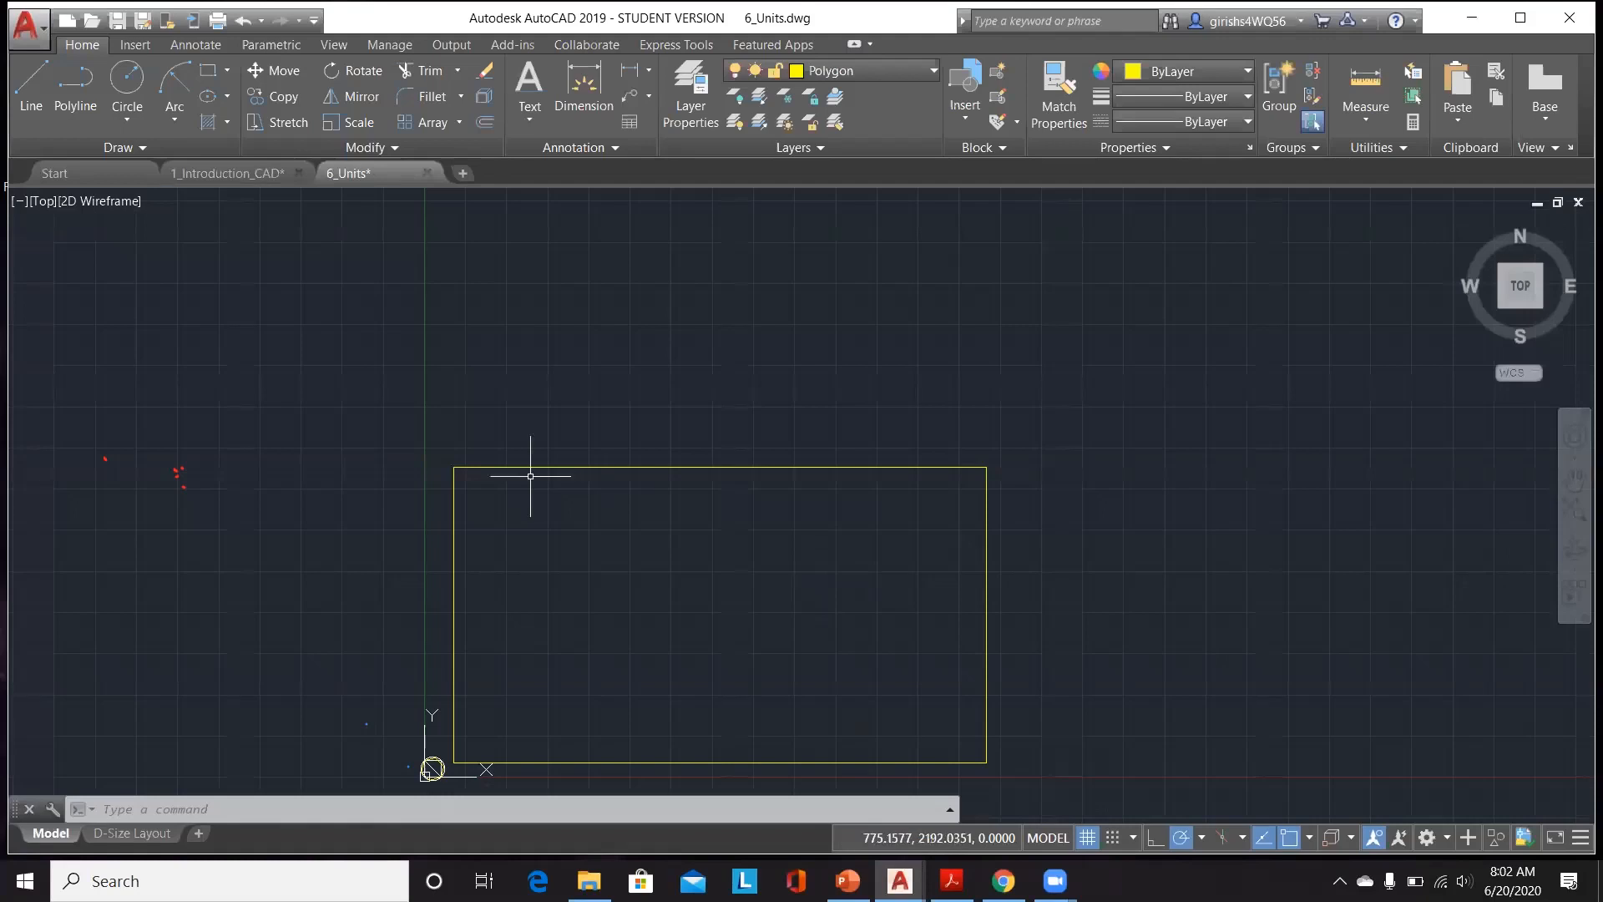
Step: Delete the scaled rectangle from the drawing
scroll(584, 477, down, 2)
scroll(644, 694, up, 2)
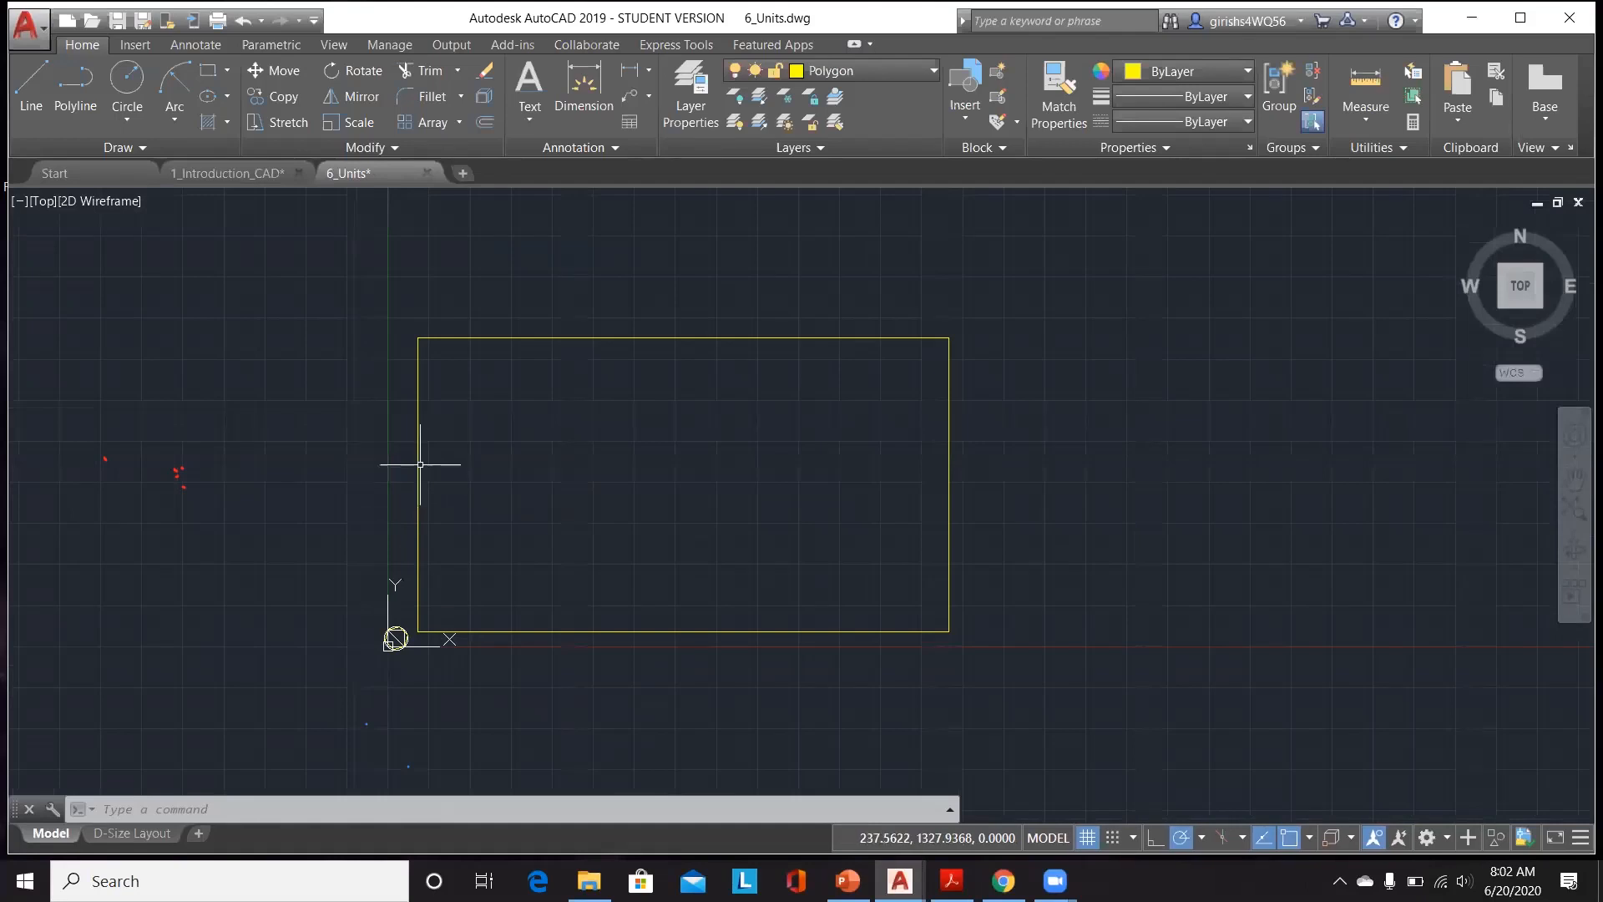
click(472, 337)
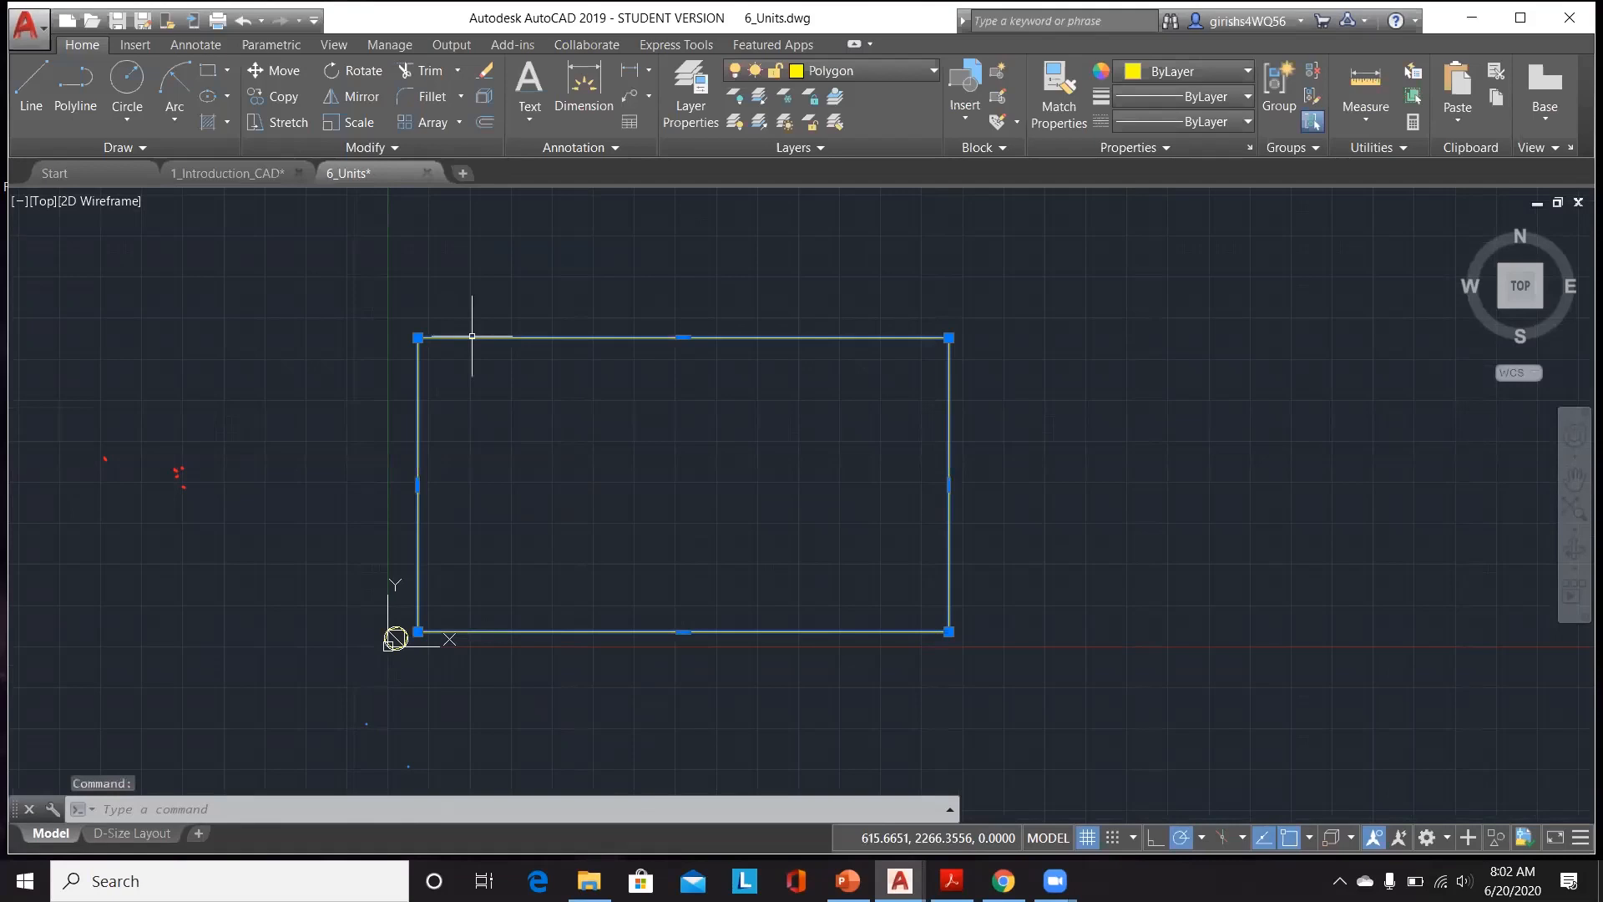
key(Delete)
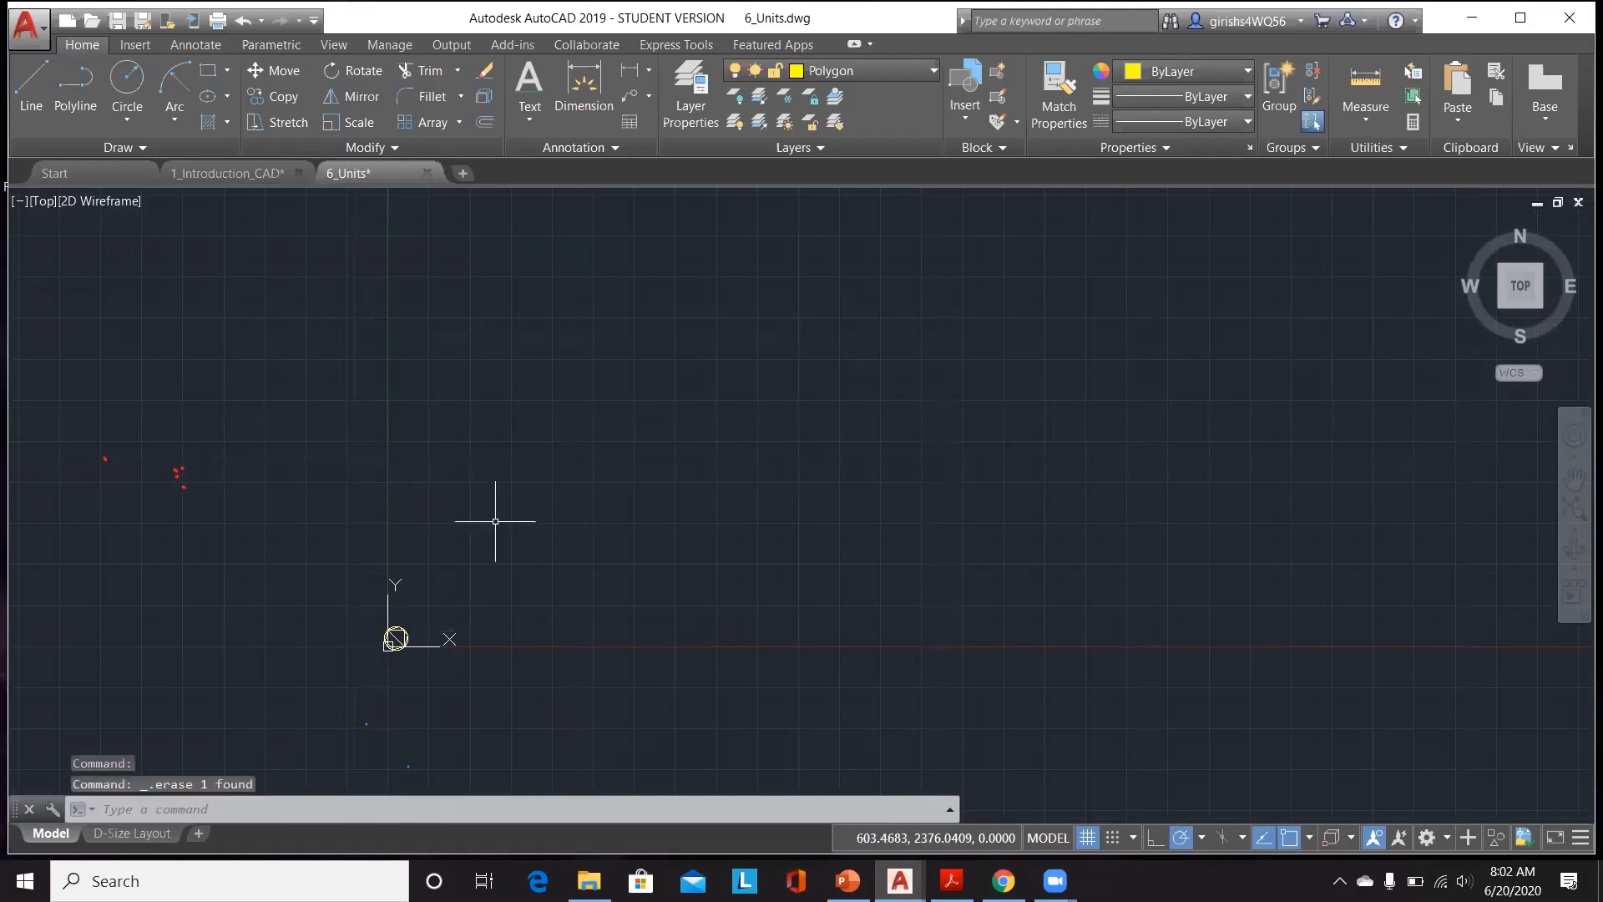
Step: Open the Drawing Units dialog, review the length type options, and cancel it
middle_click(463, 663)
middle_click(463, 663)
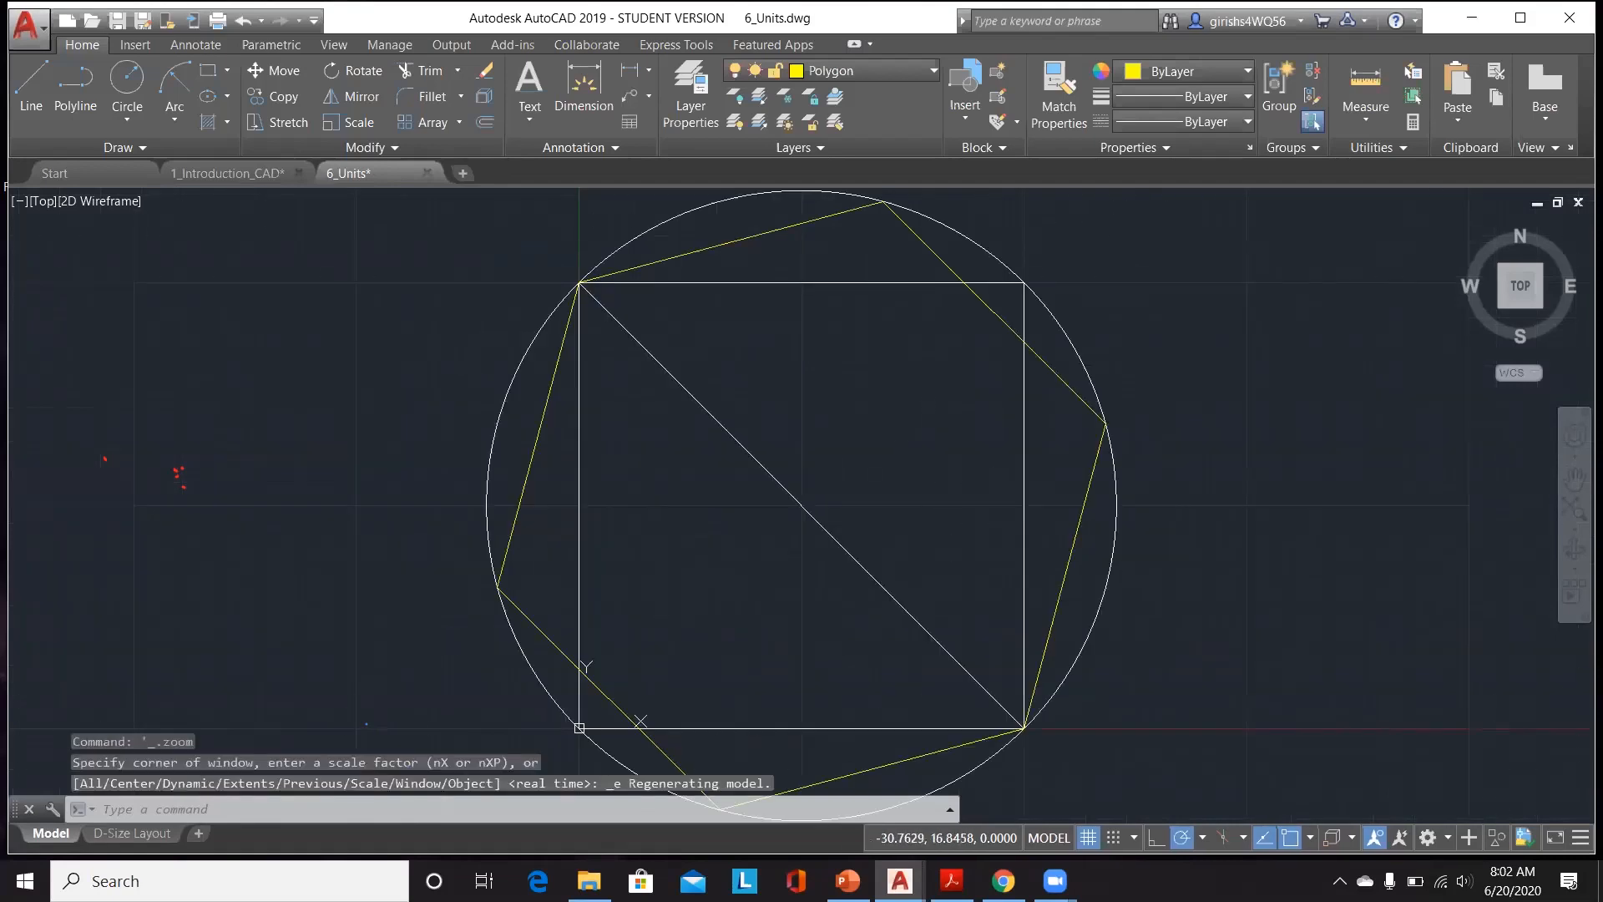
mouse_move(1055, 881)
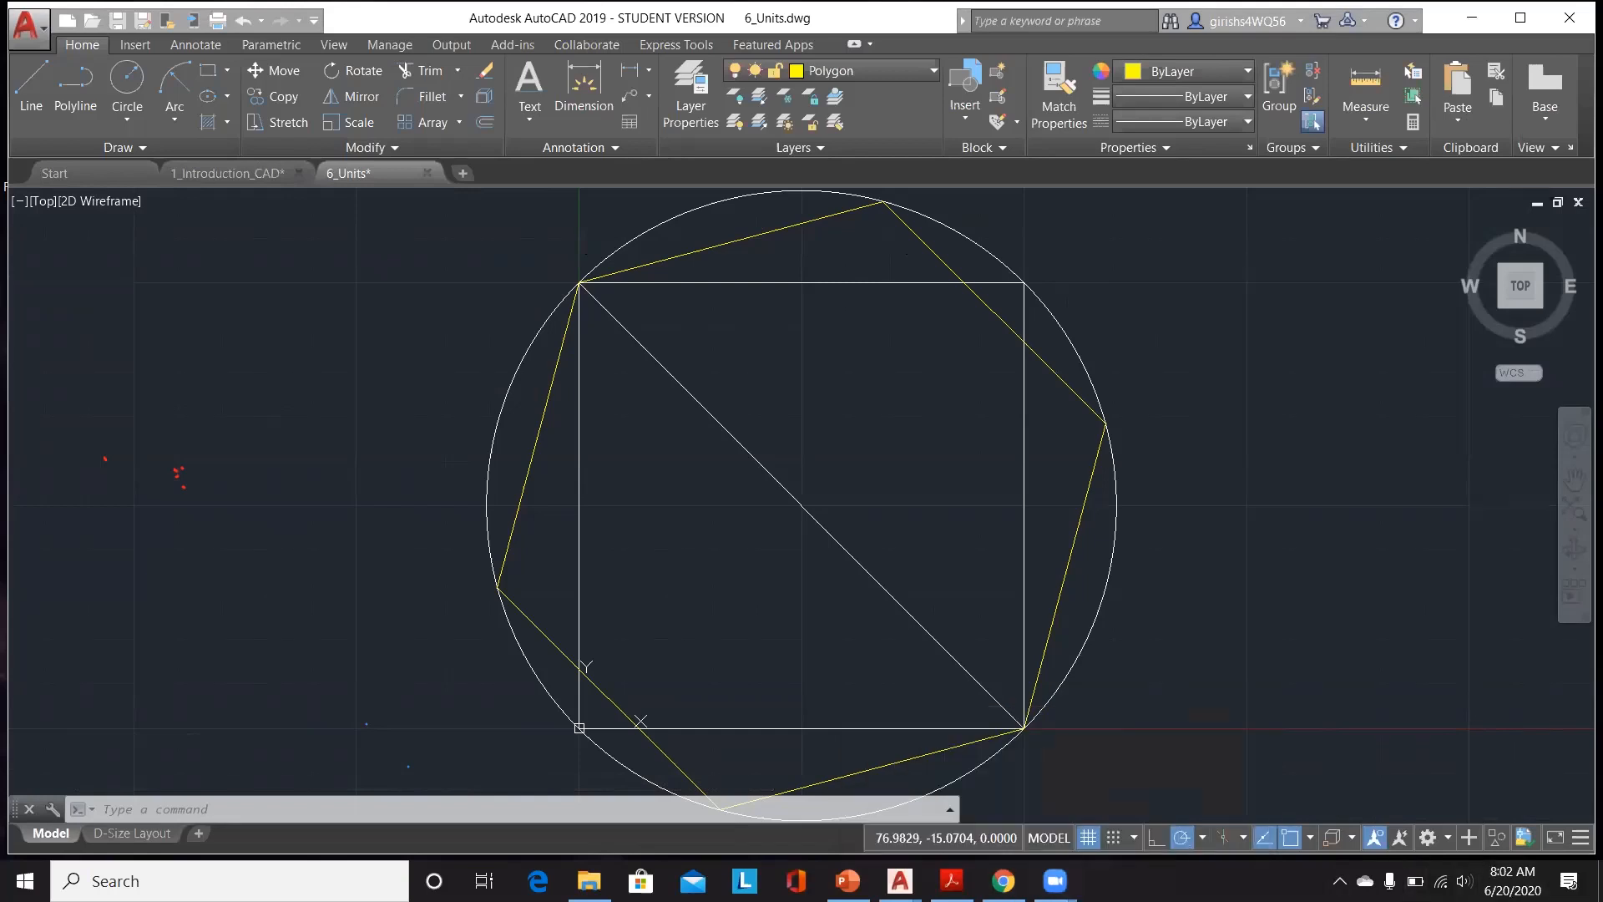
click(414, 536)
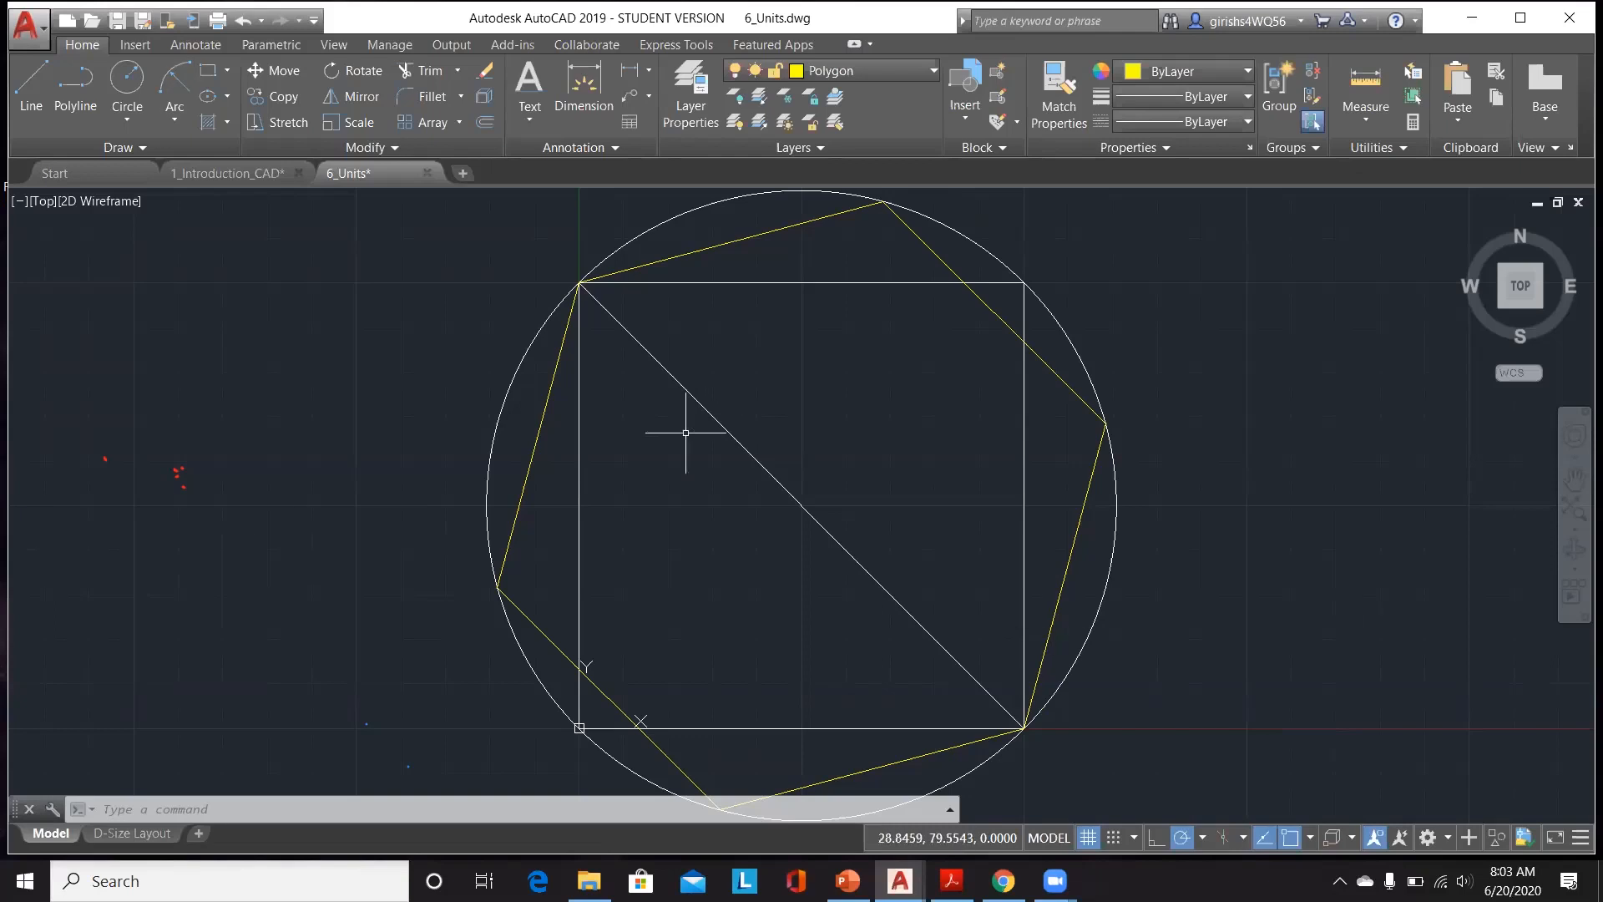
scroll(660, 423, down, 2)
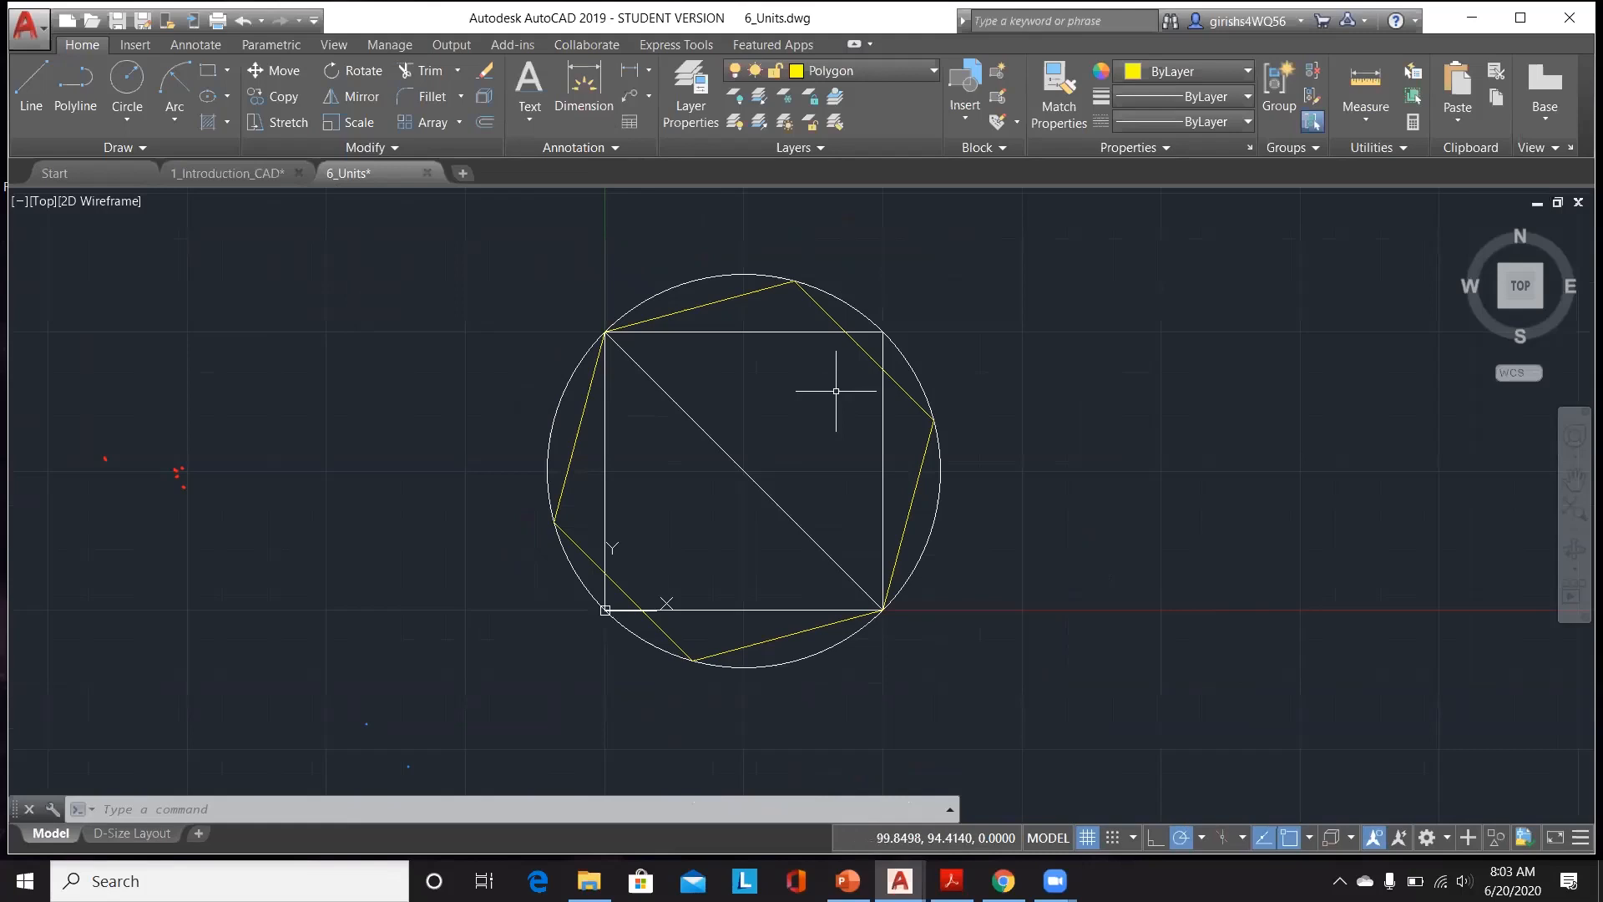
text(UNI)
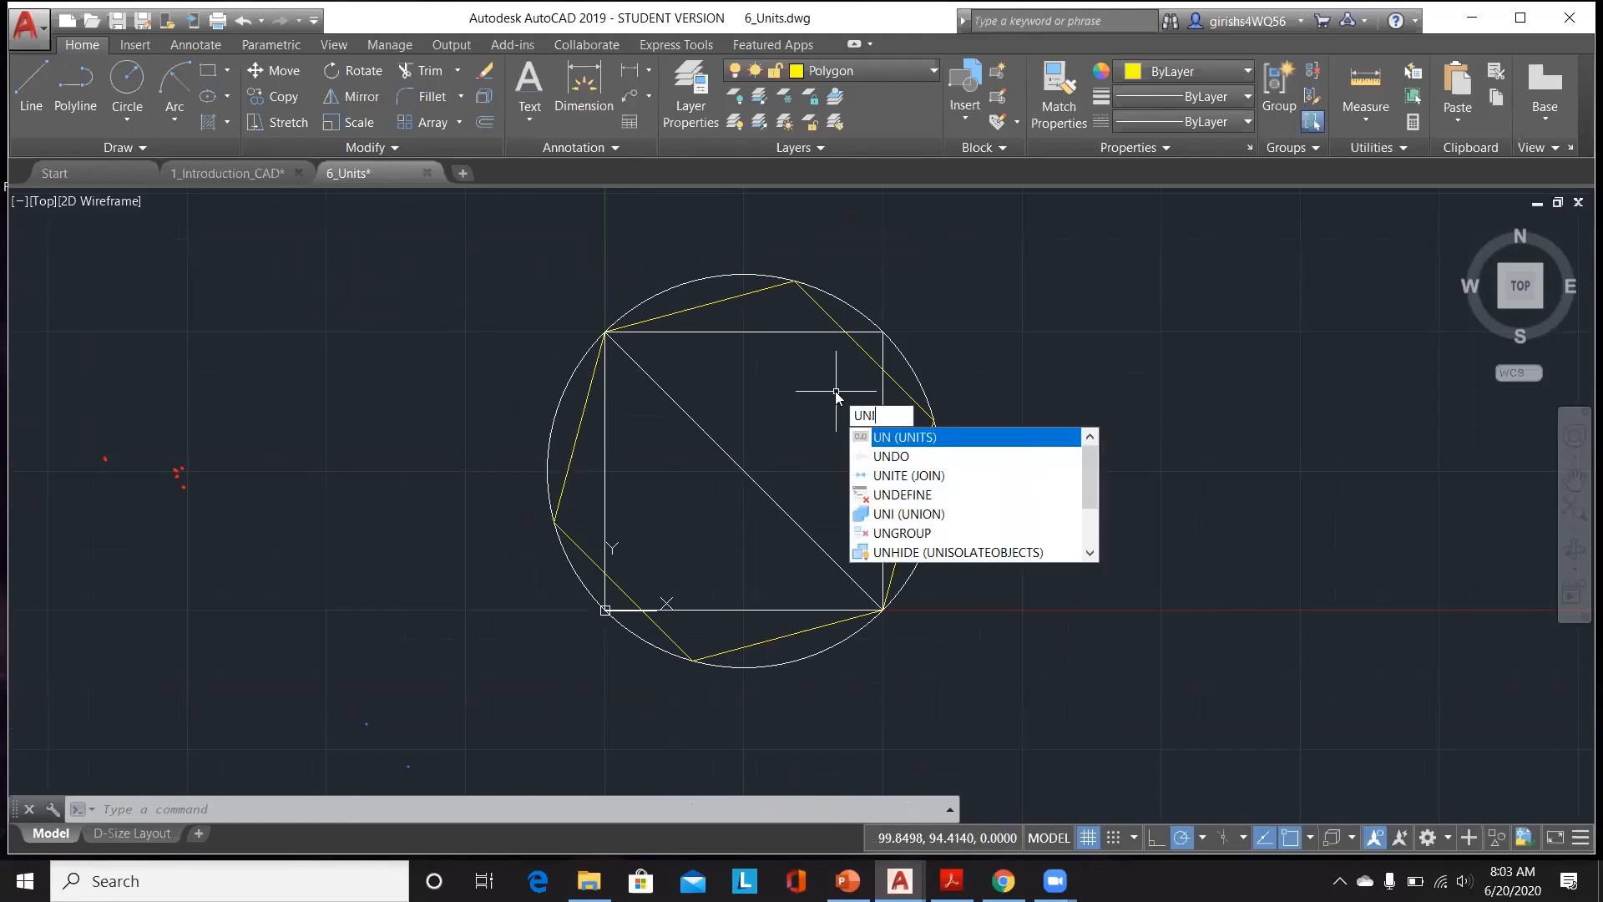
text(TS)
key(Return)
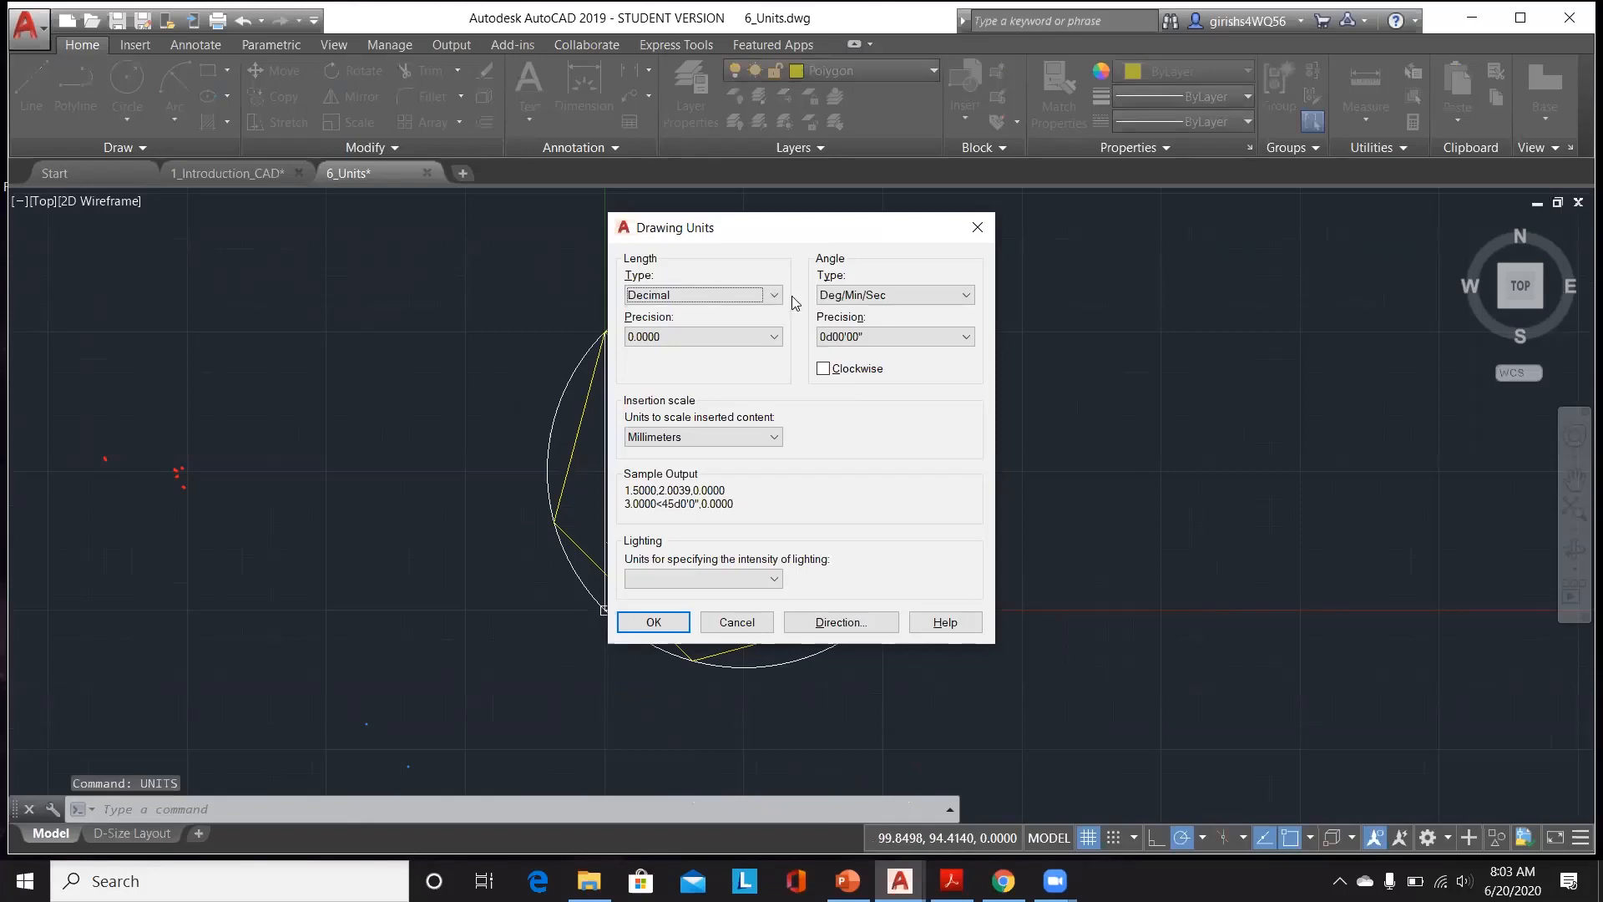
click(745, 295)
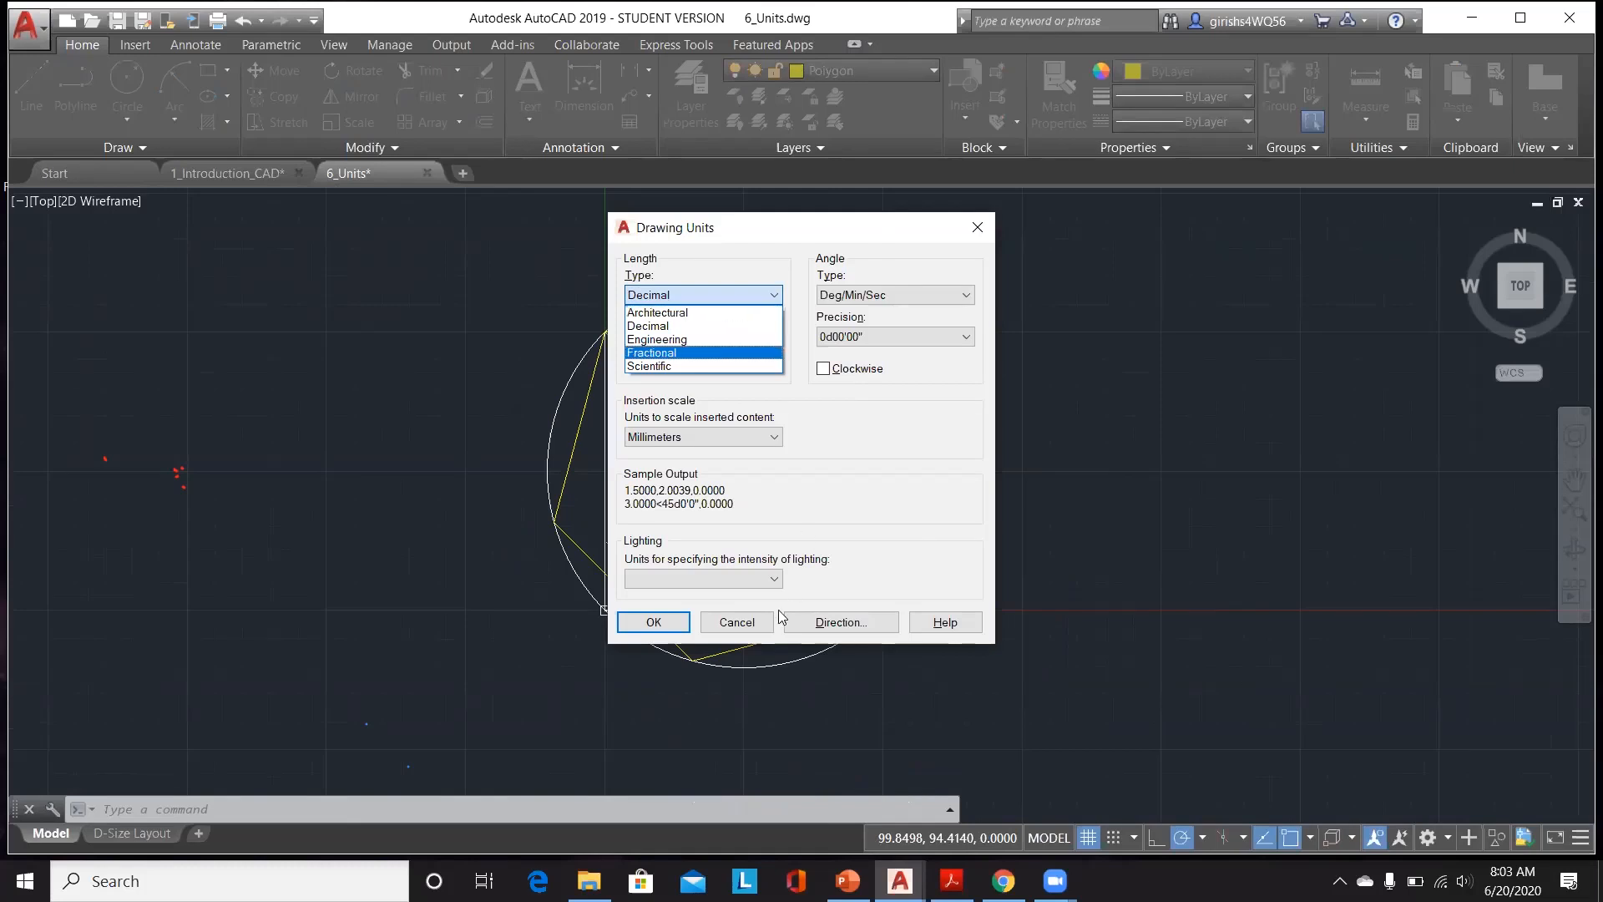
click(746, 631)
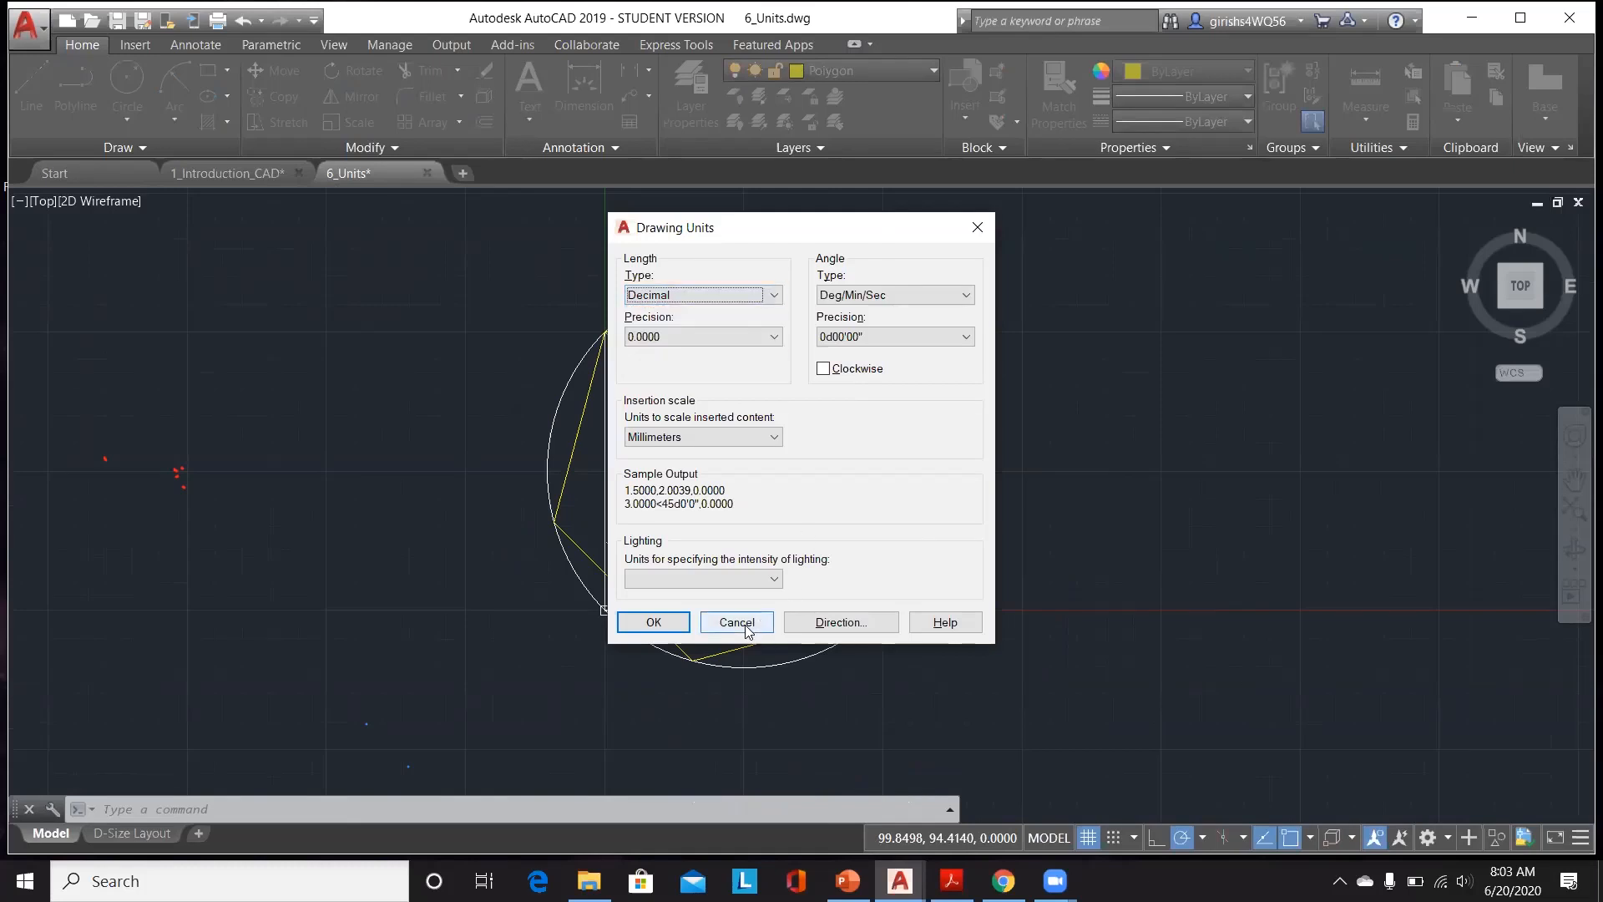
click(746, 630)
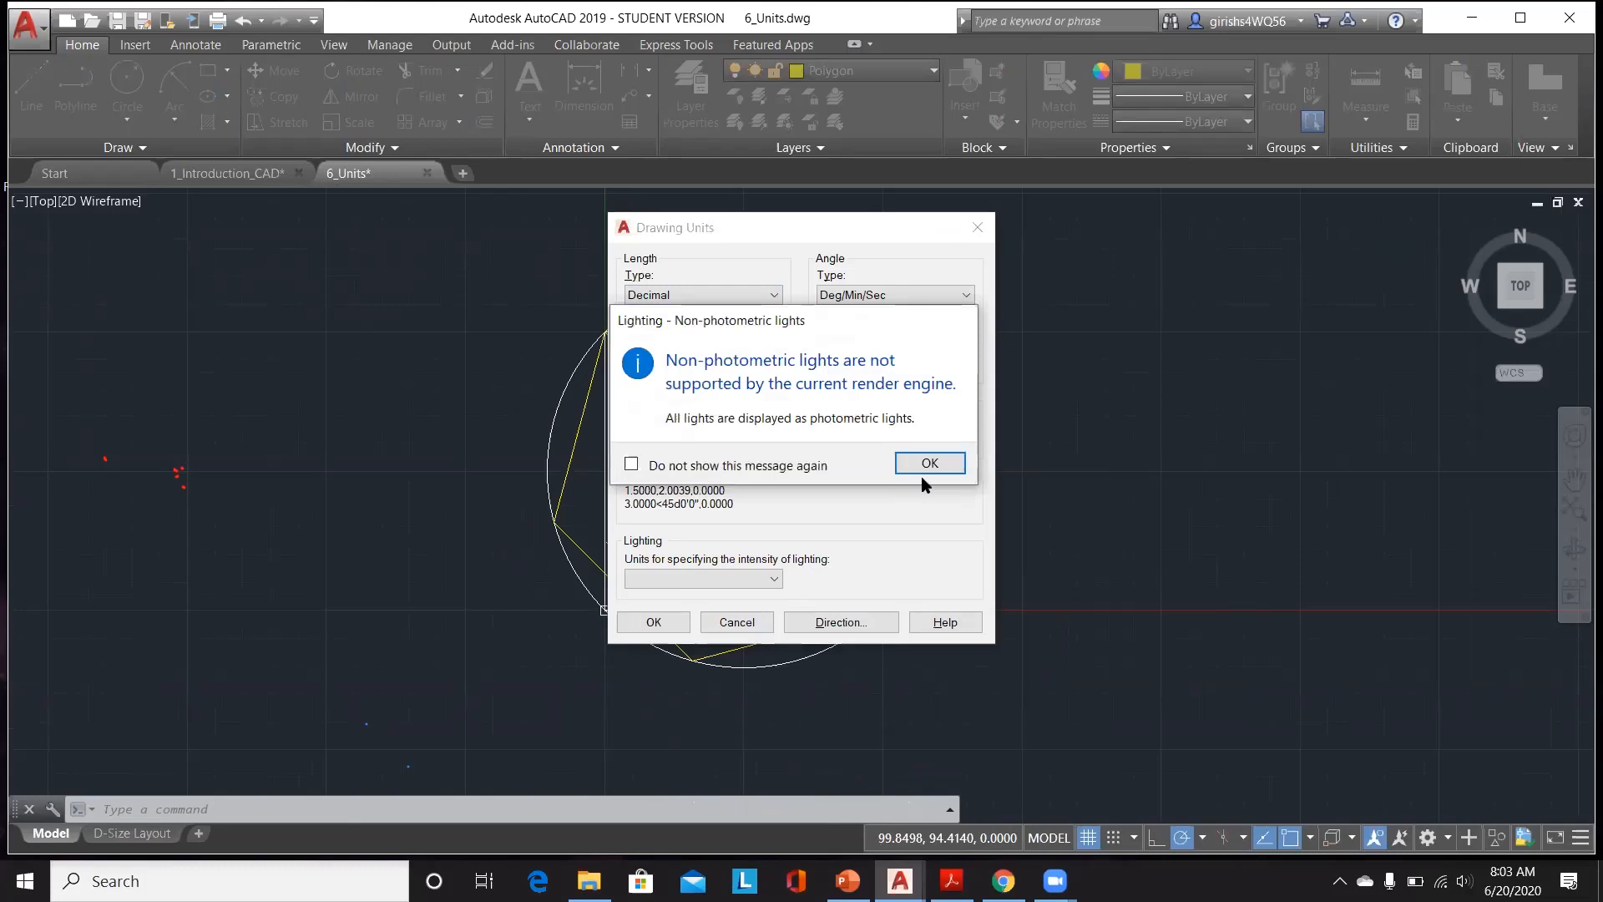
click(929, 464)
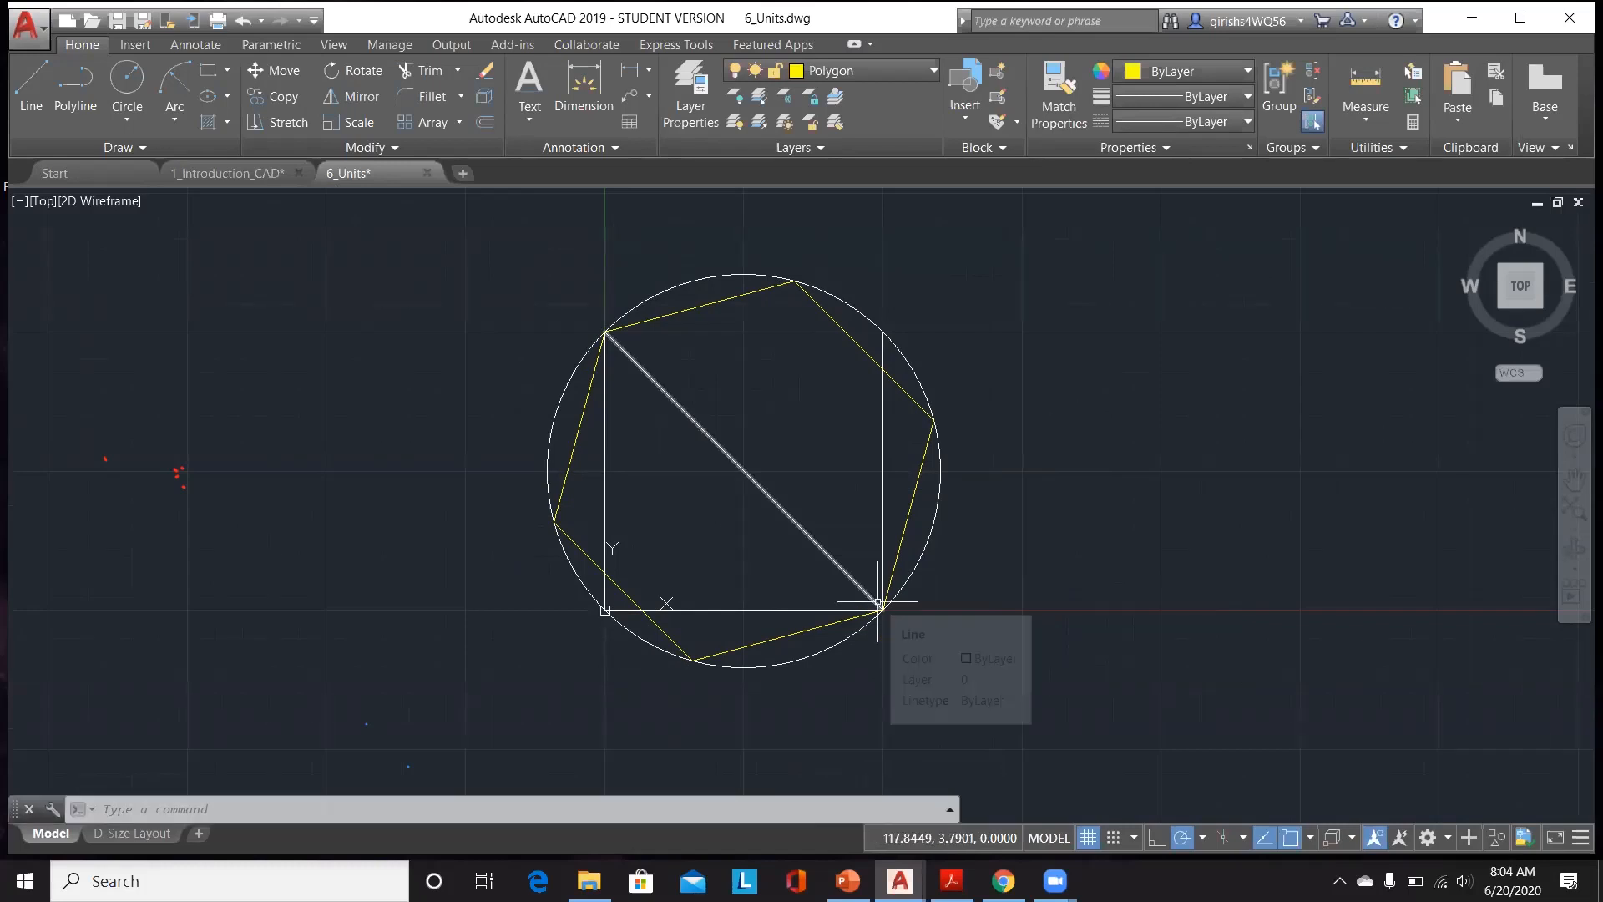
Step: Switch to the Quiz 6 form in the browser and review its responses
scroll(879, 601, down, 3)
scroll(506, 450, down, 3)
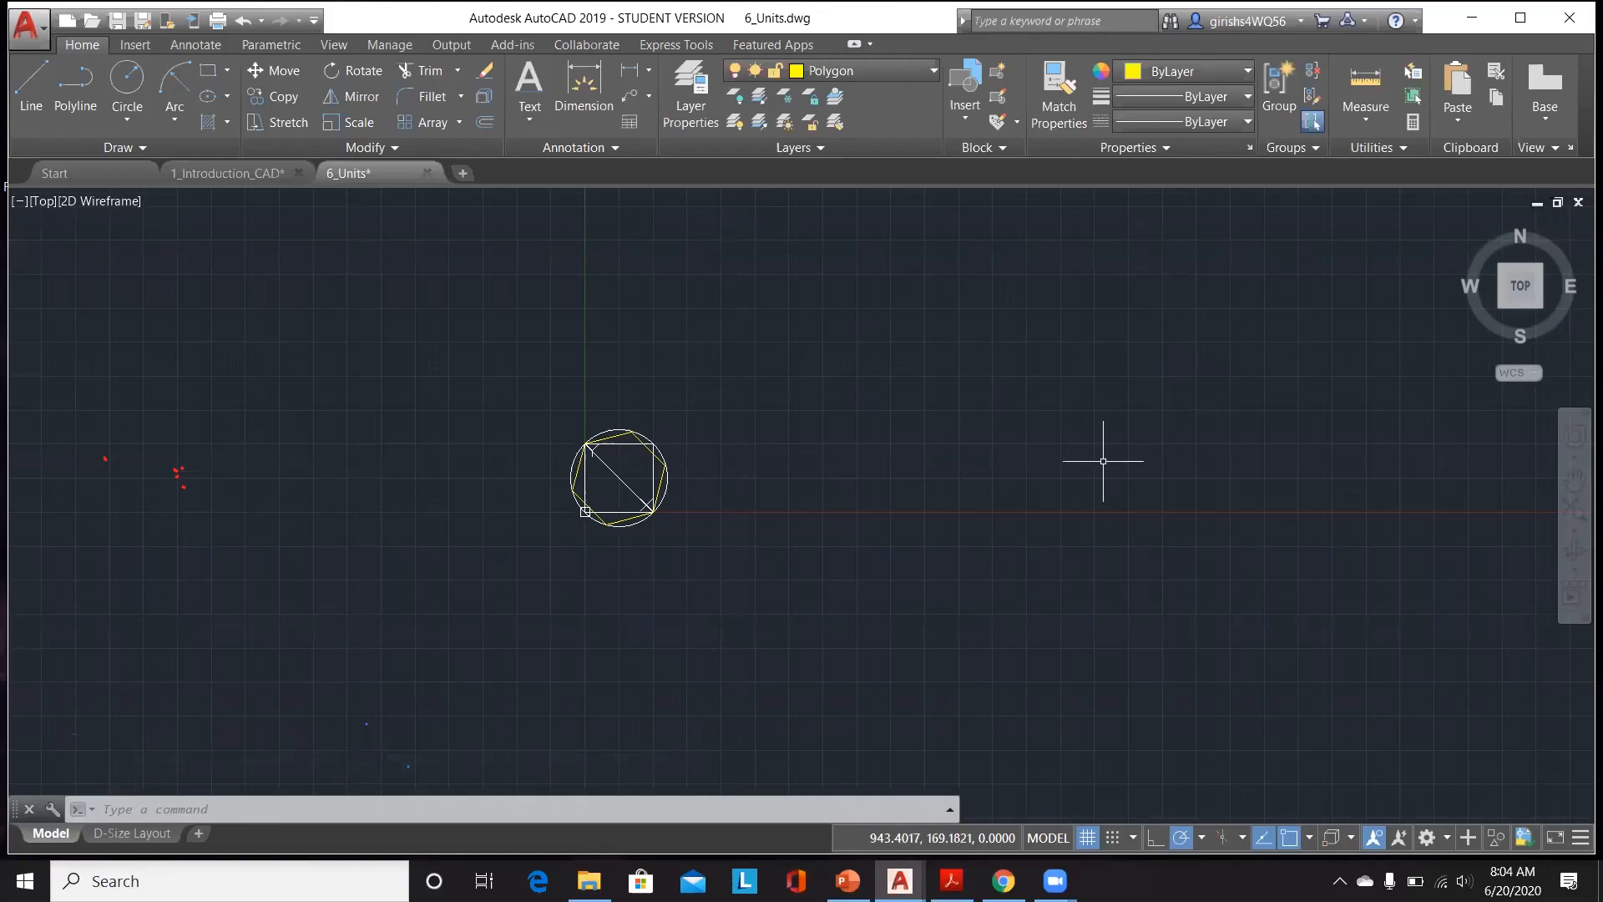
key(alt+Tab)
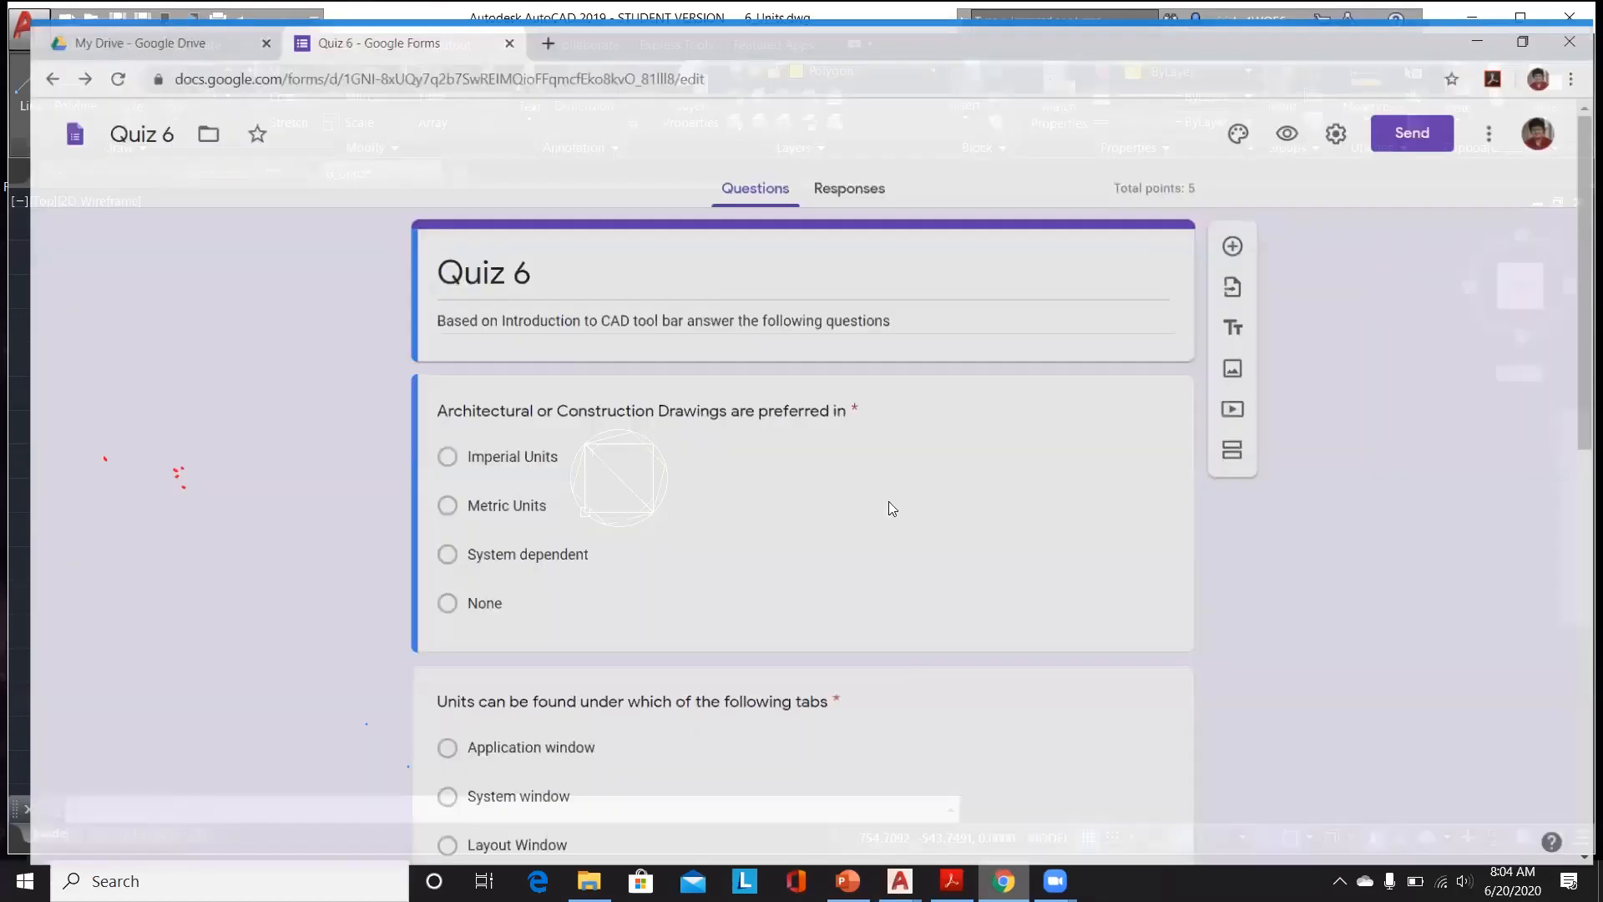
click(823, 166)
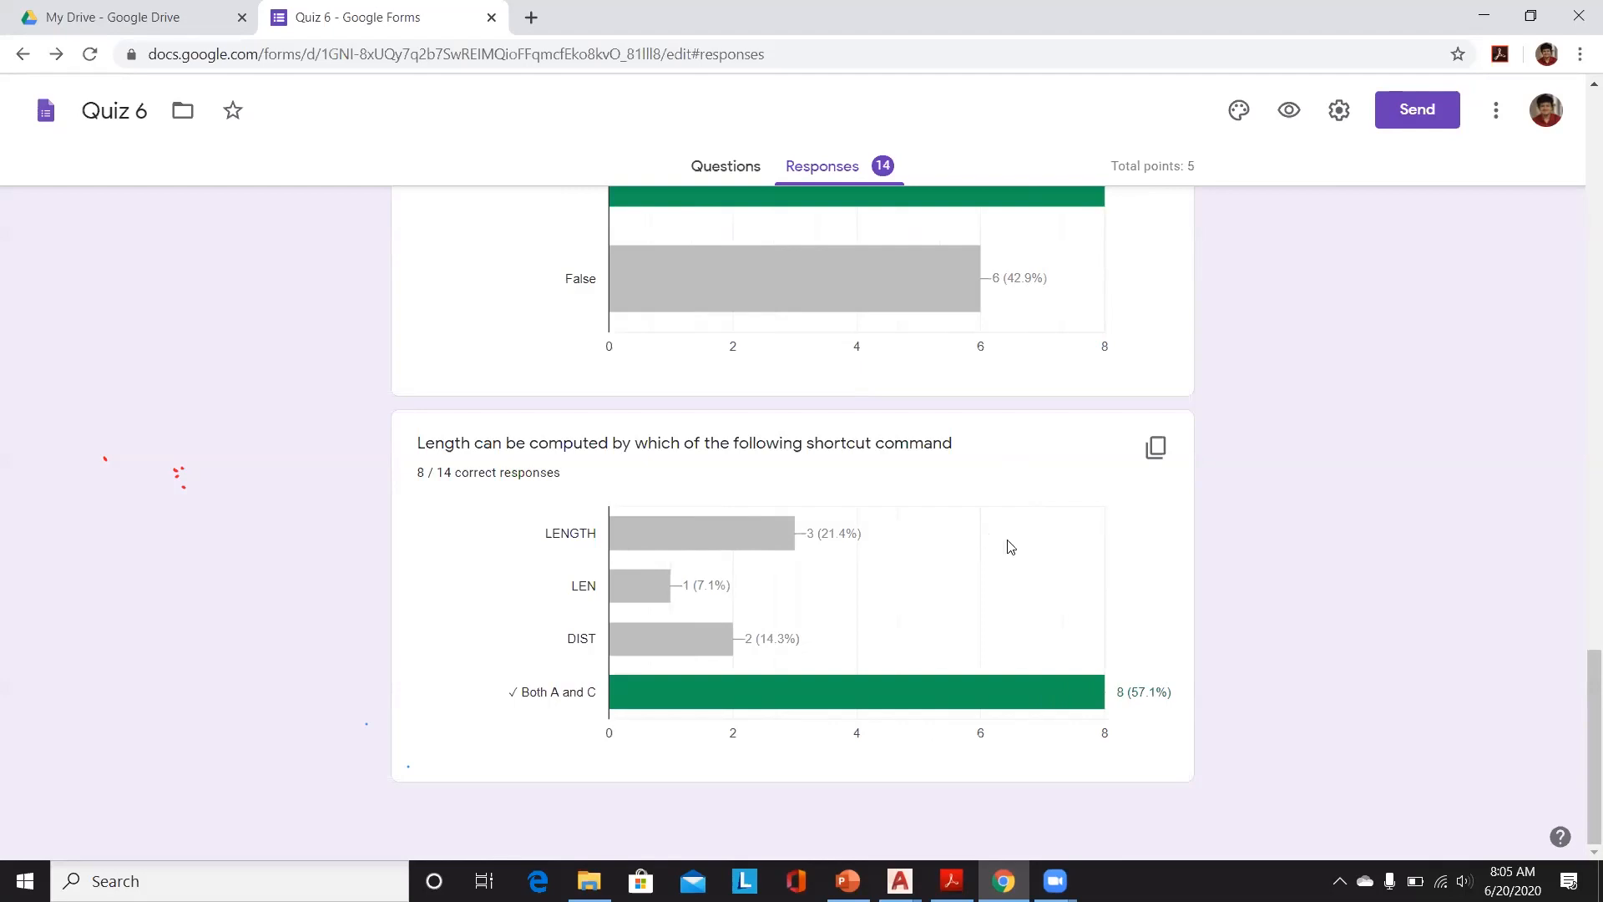
scroll(989, 576, up, 3)
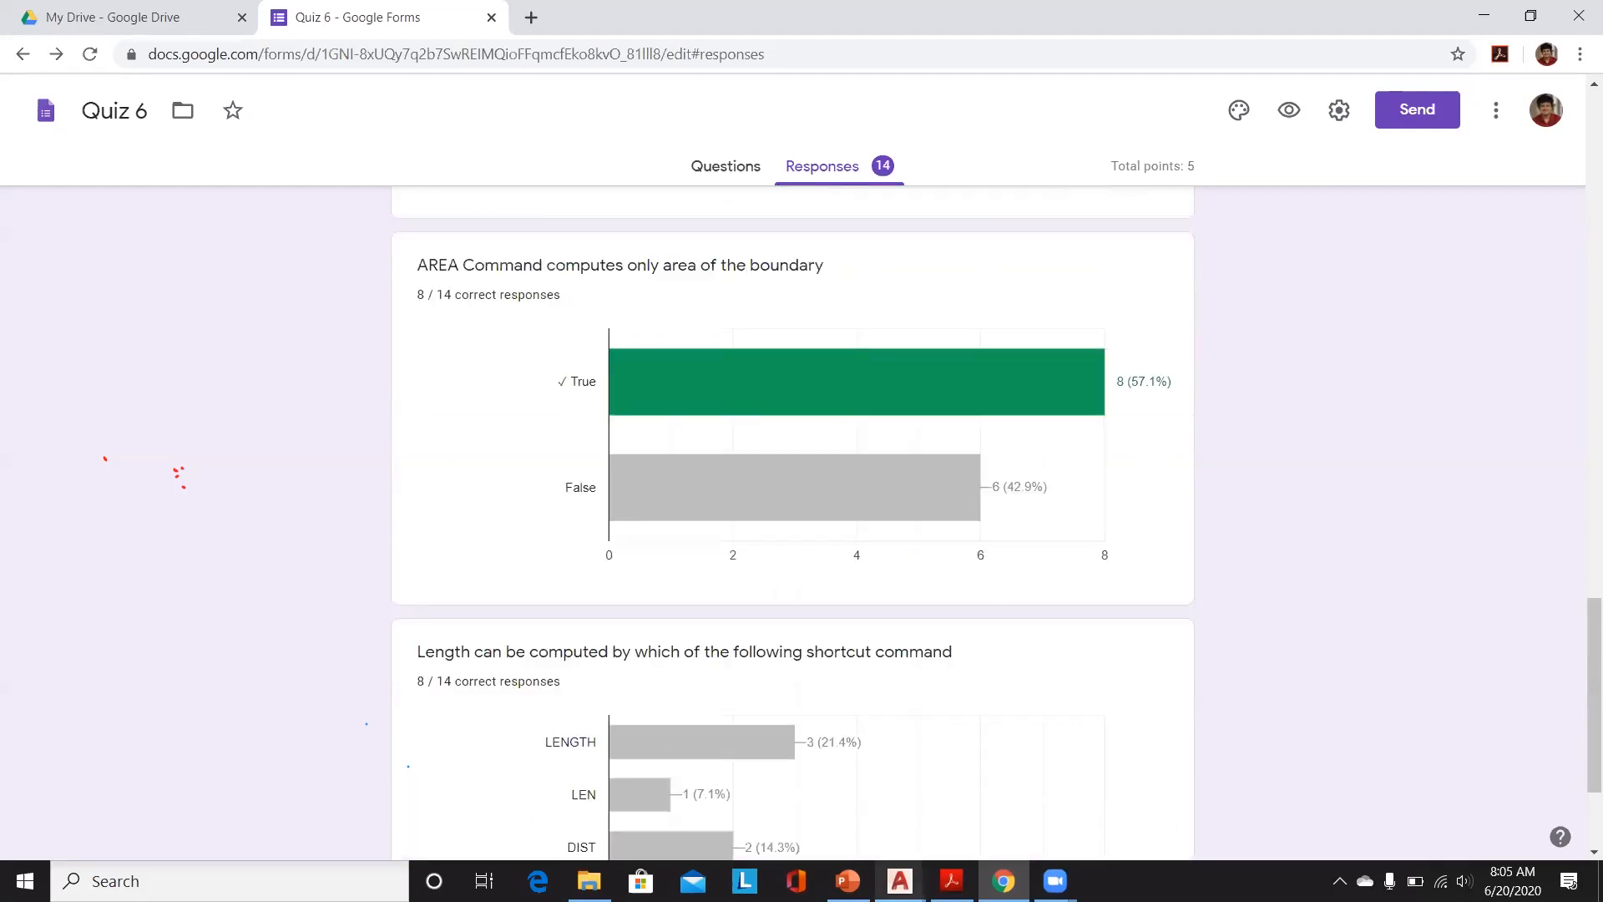
Step: Switch back to the 6_Units drawing in AutoCAD
mouse_move(899, 881)
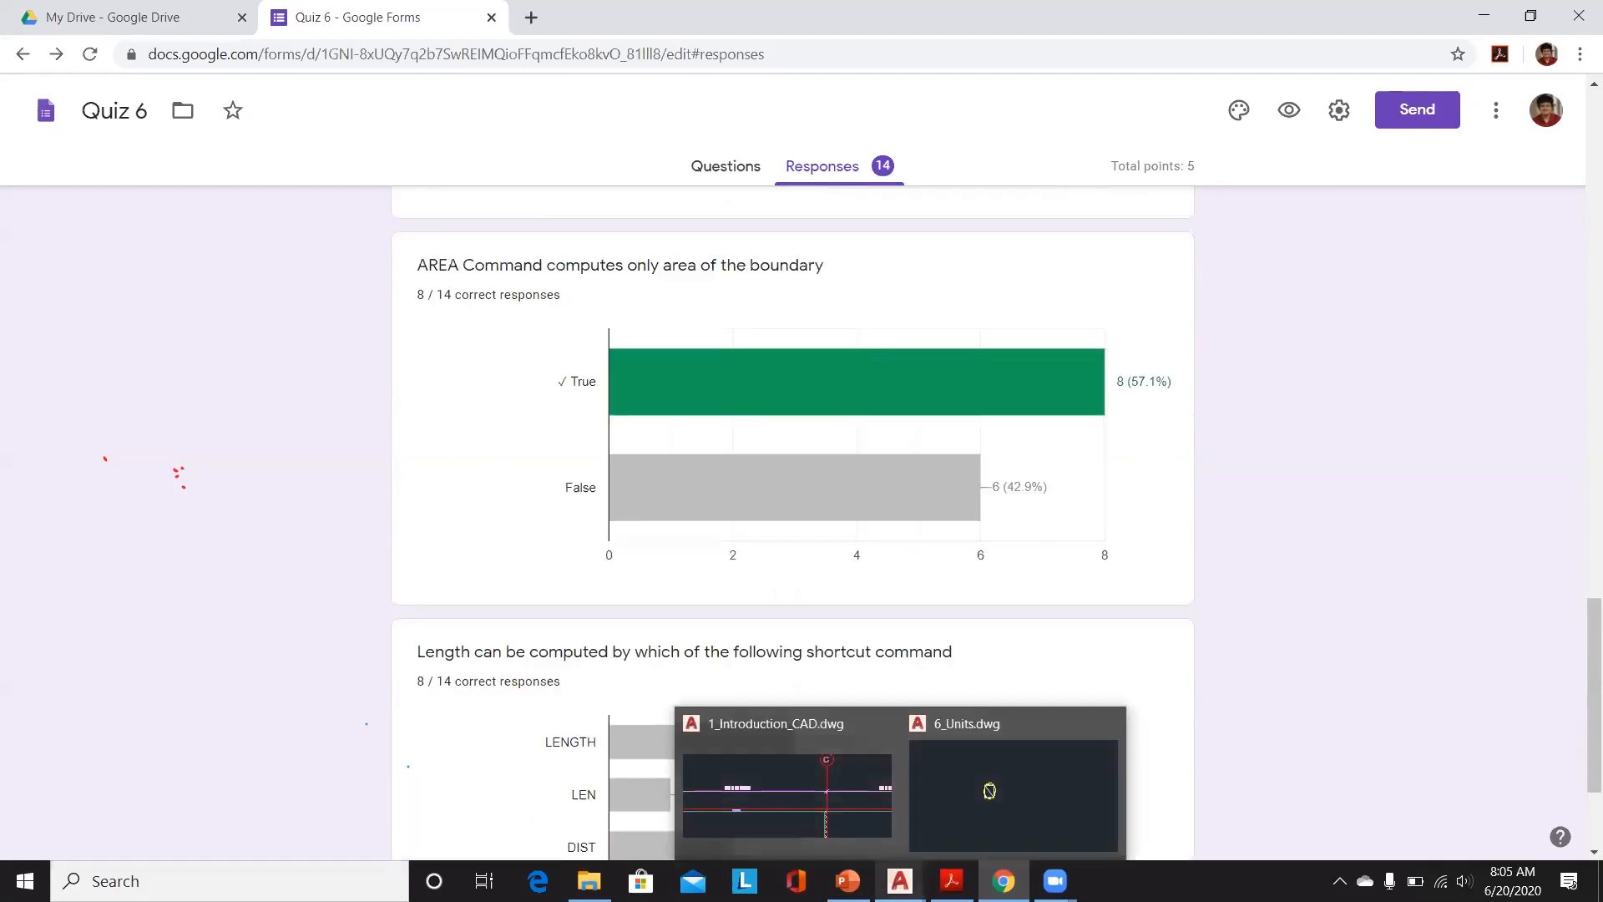
click(932, 789)
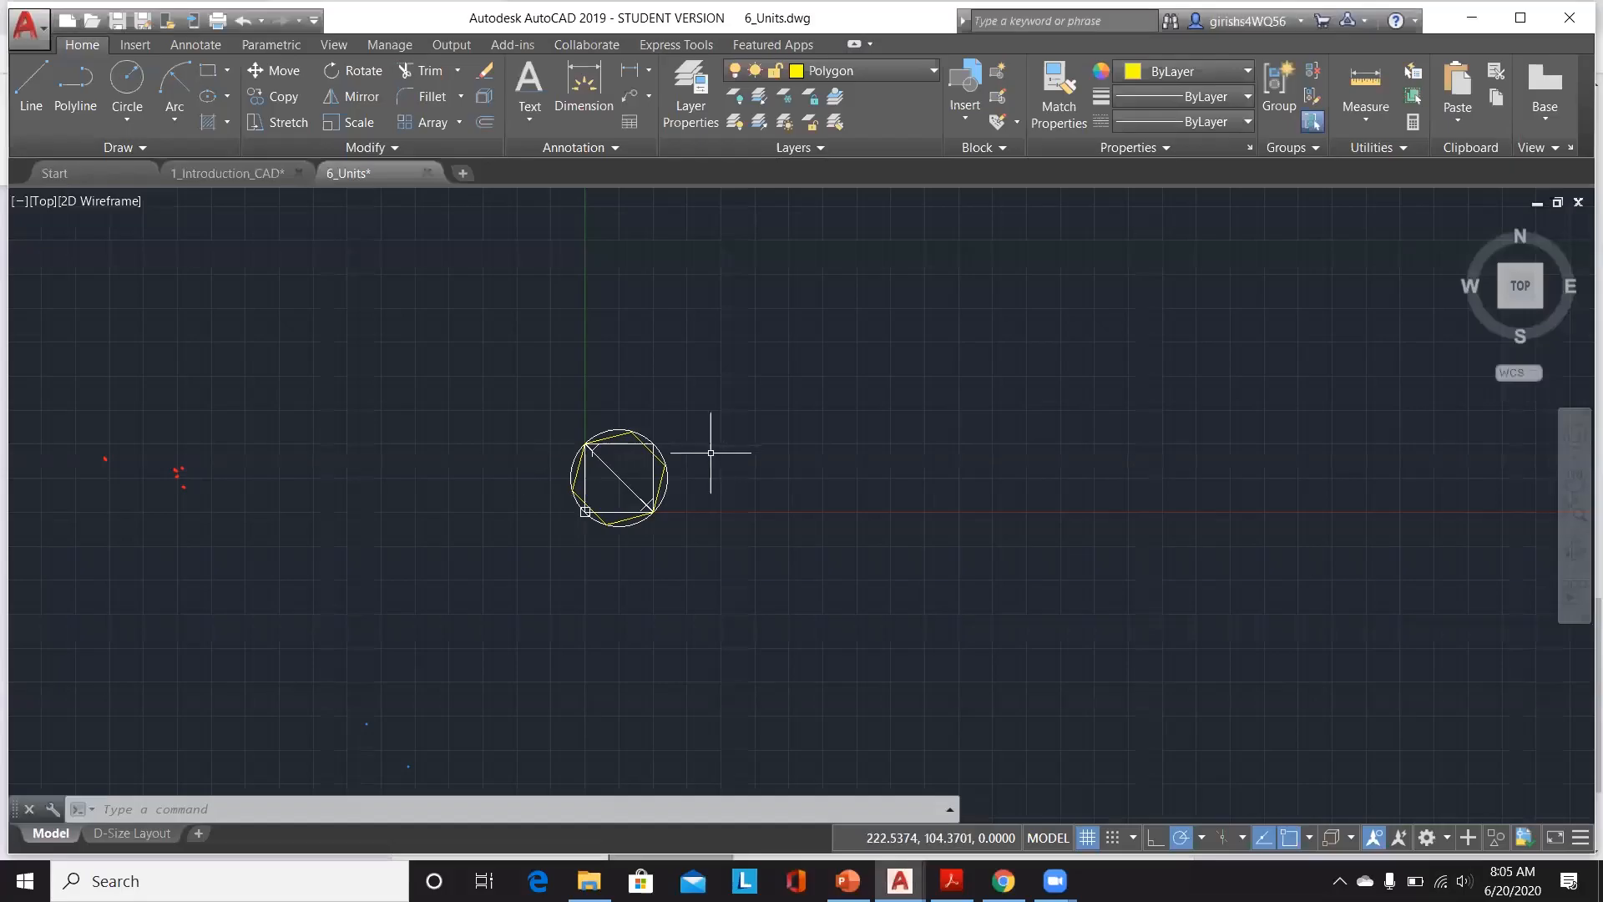
scroll(711, 455, up, 4)
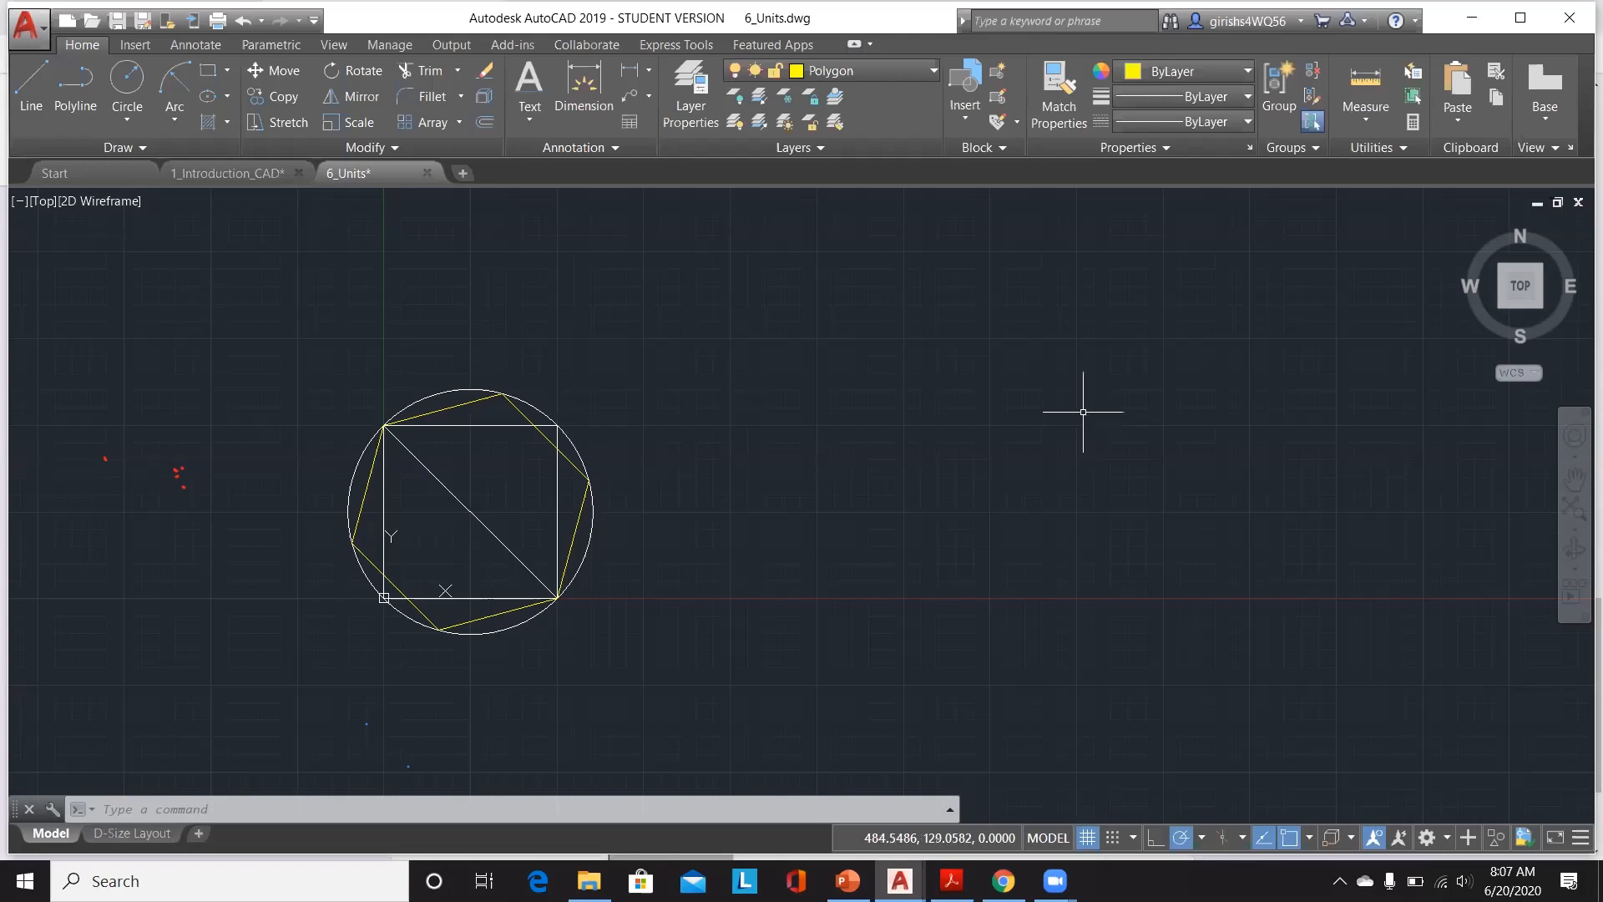
click(1004, 881)
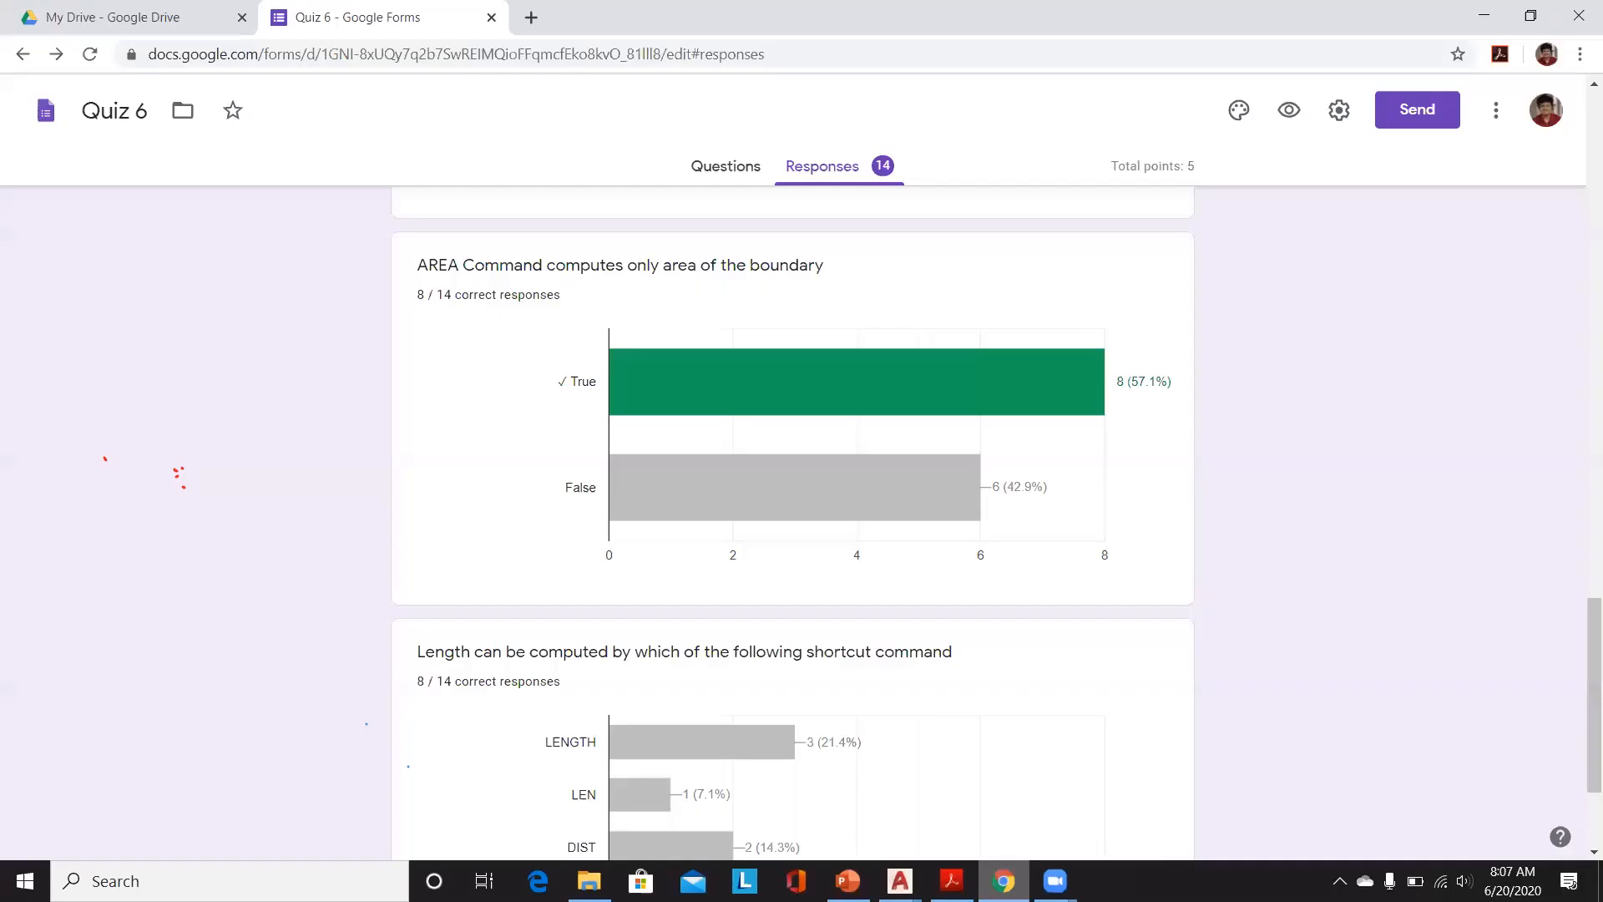
mouse_move(900, 881)
click(994, 816)
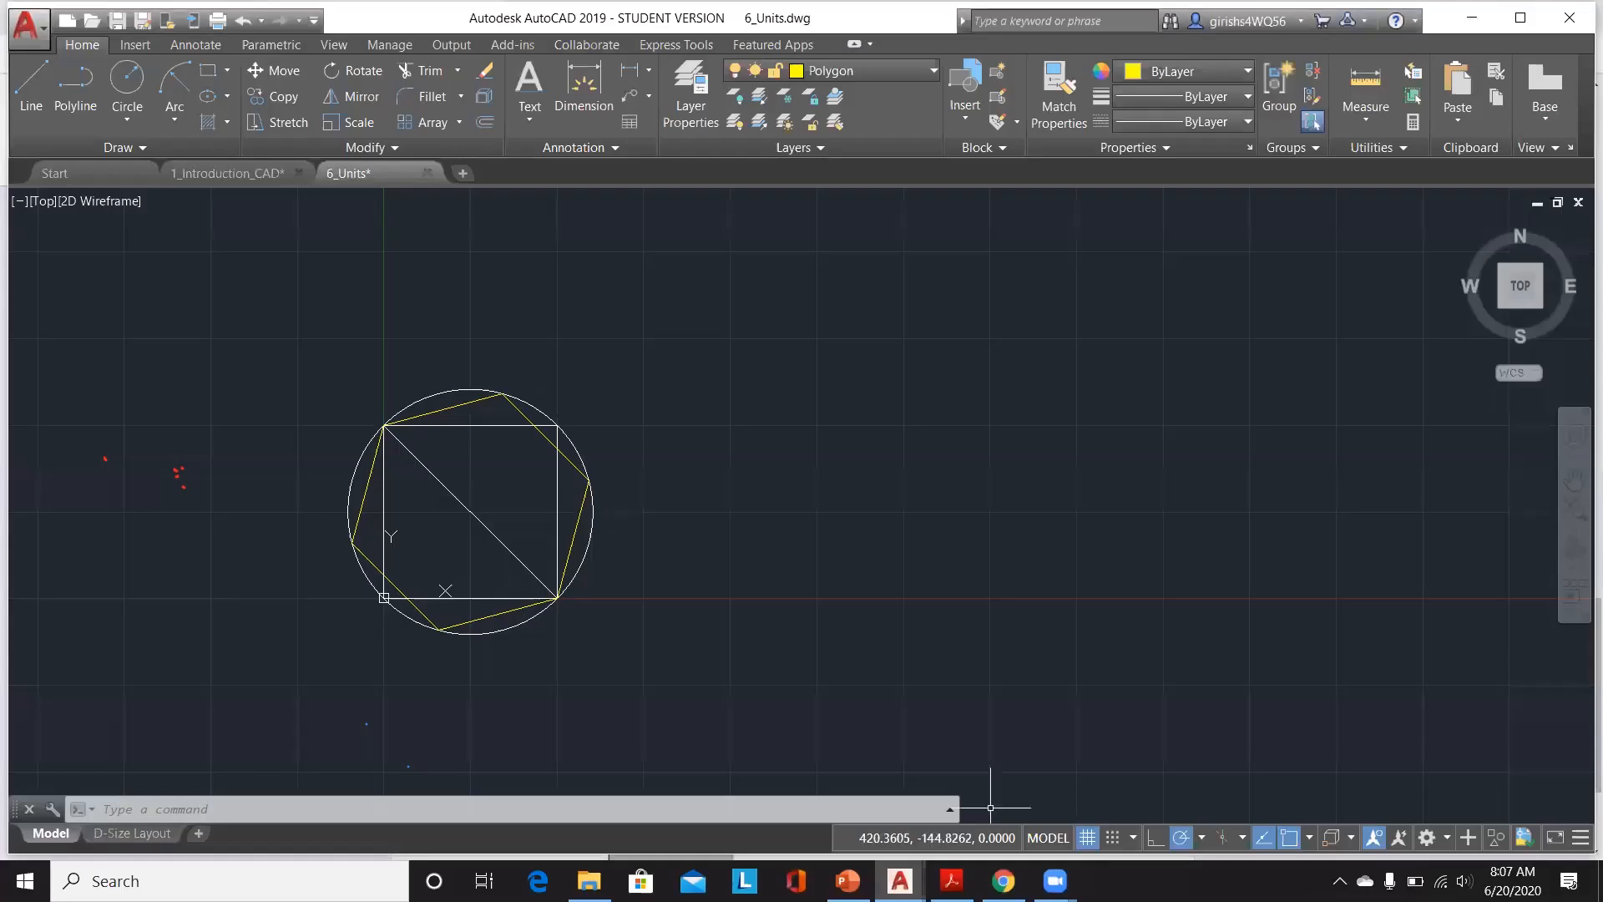
Step: Measure with AREA the triangle bounded by the square's top-left, bottom-right and top-right corners
click(528, 810)
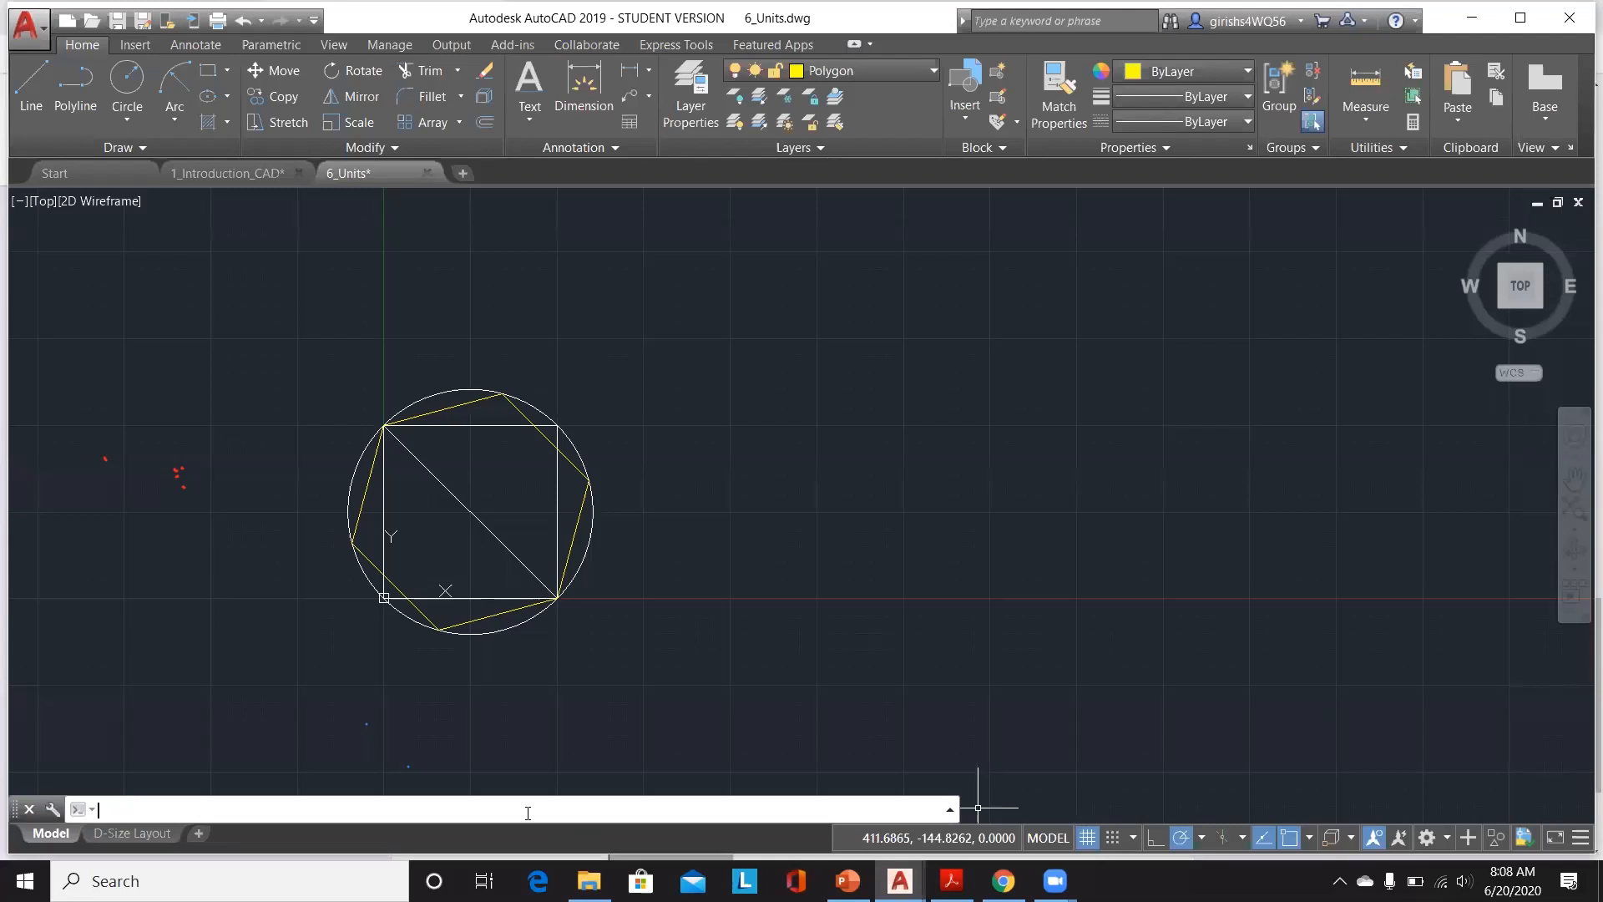
text(AREA)
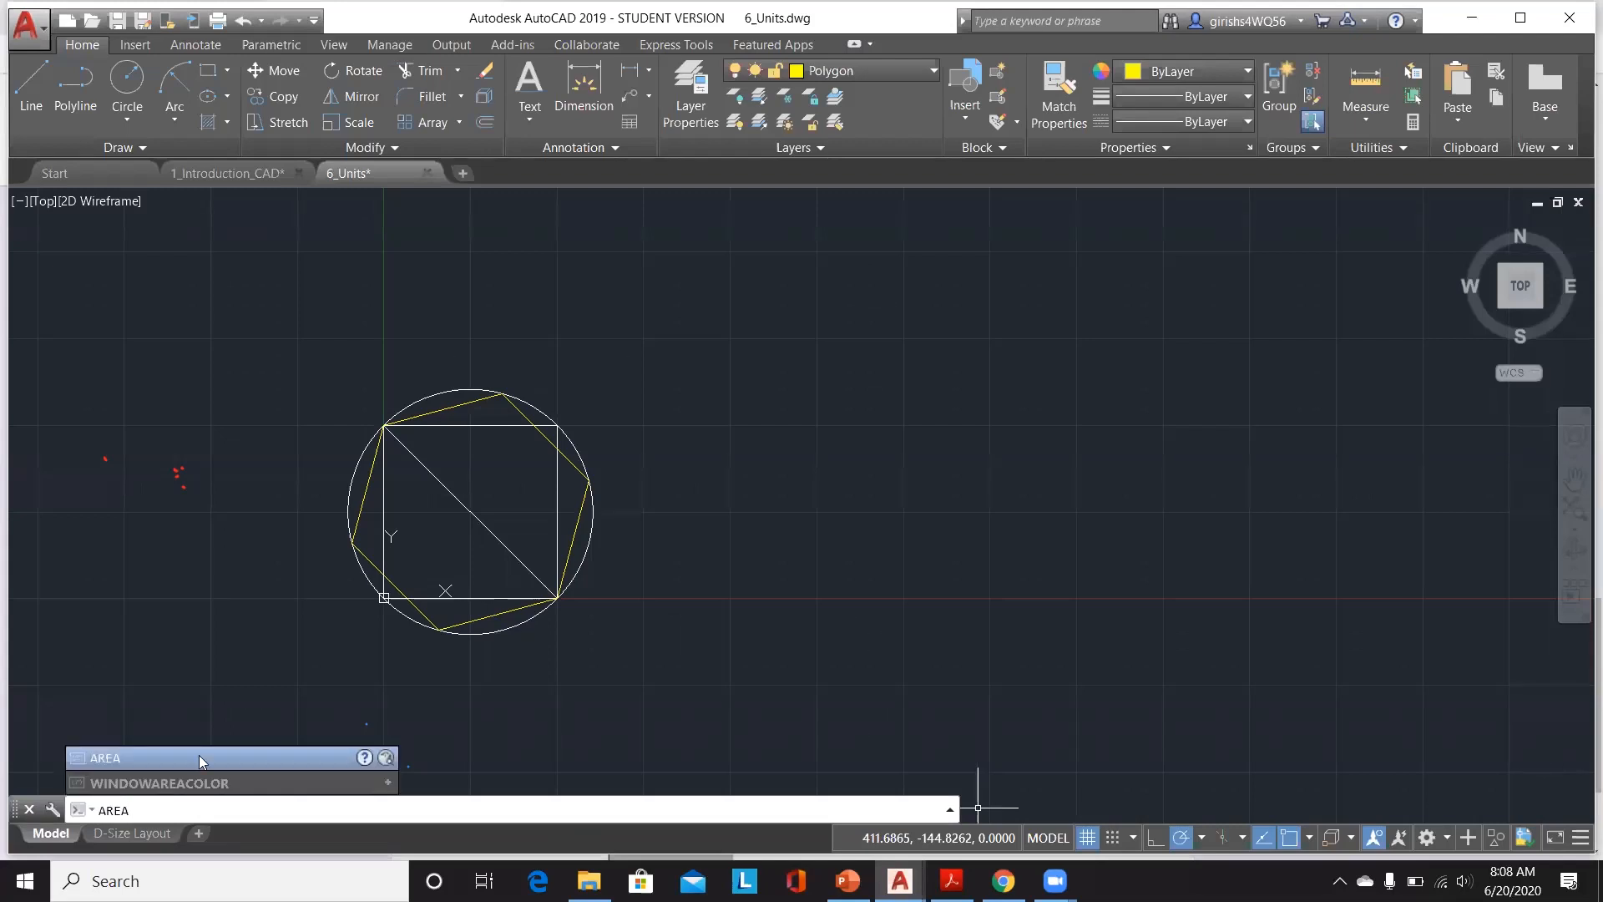
click(165, 758)
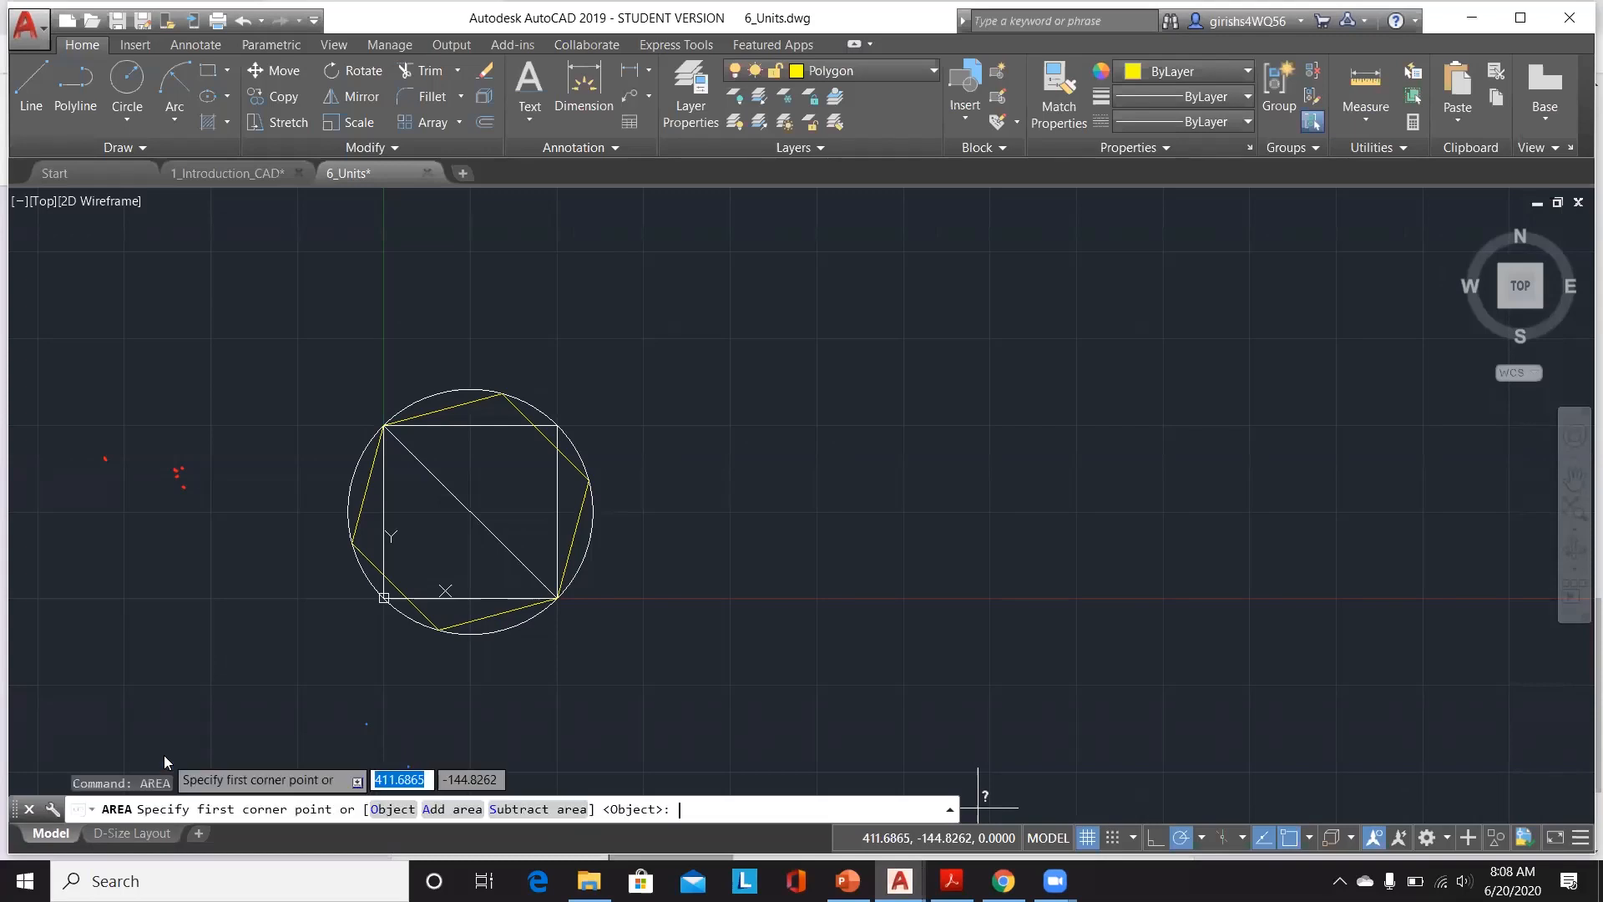
click(383, 425)
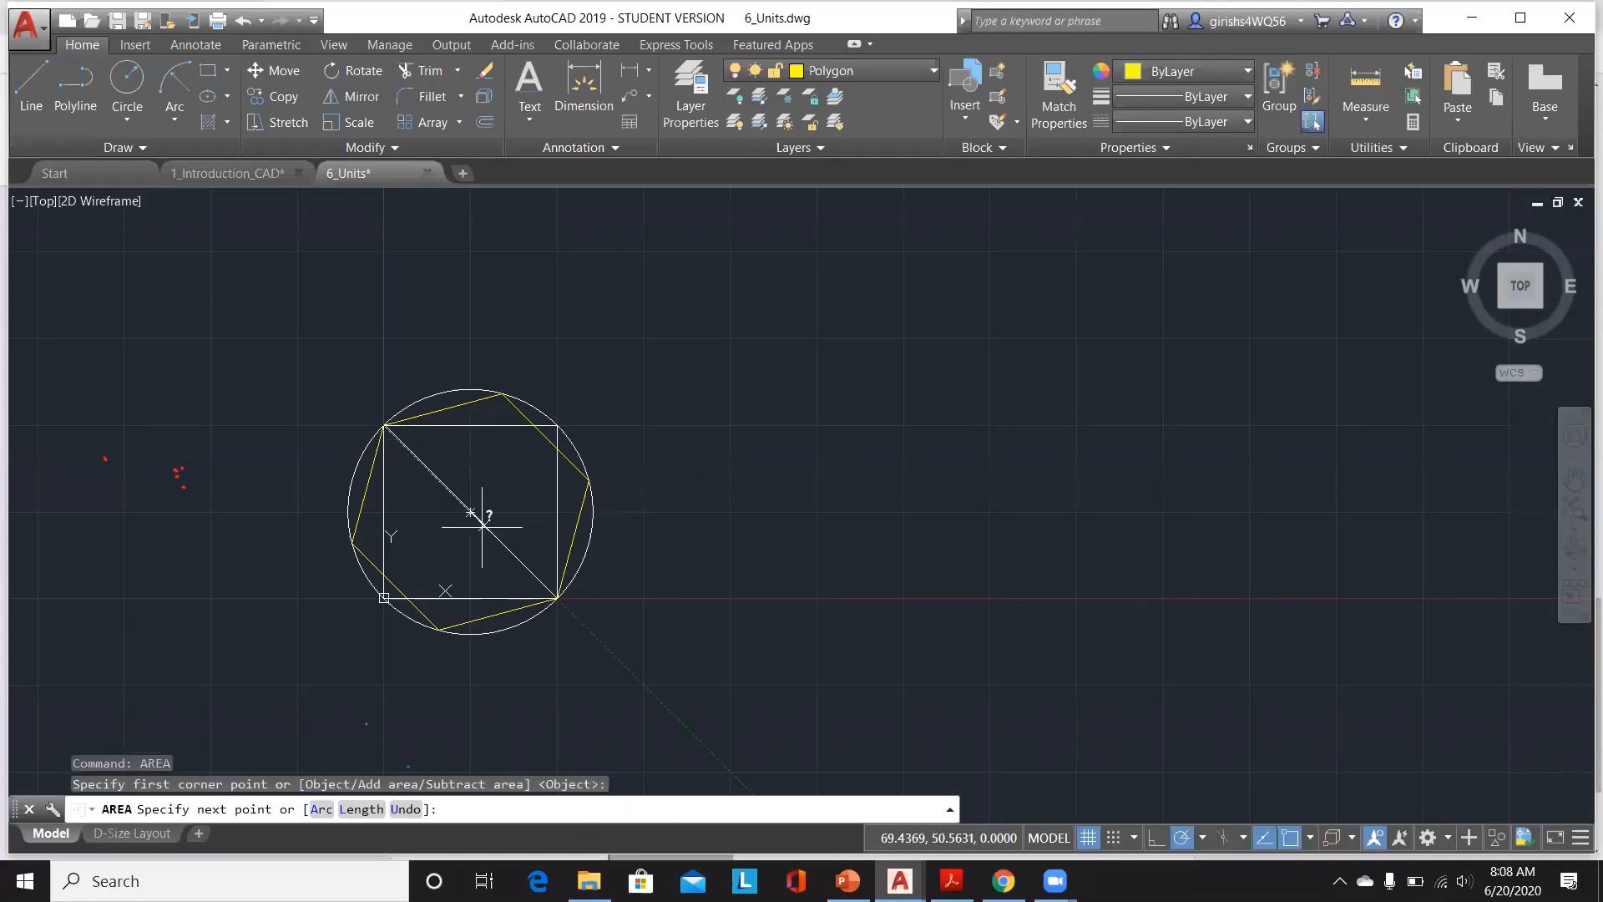
click(559, 598)
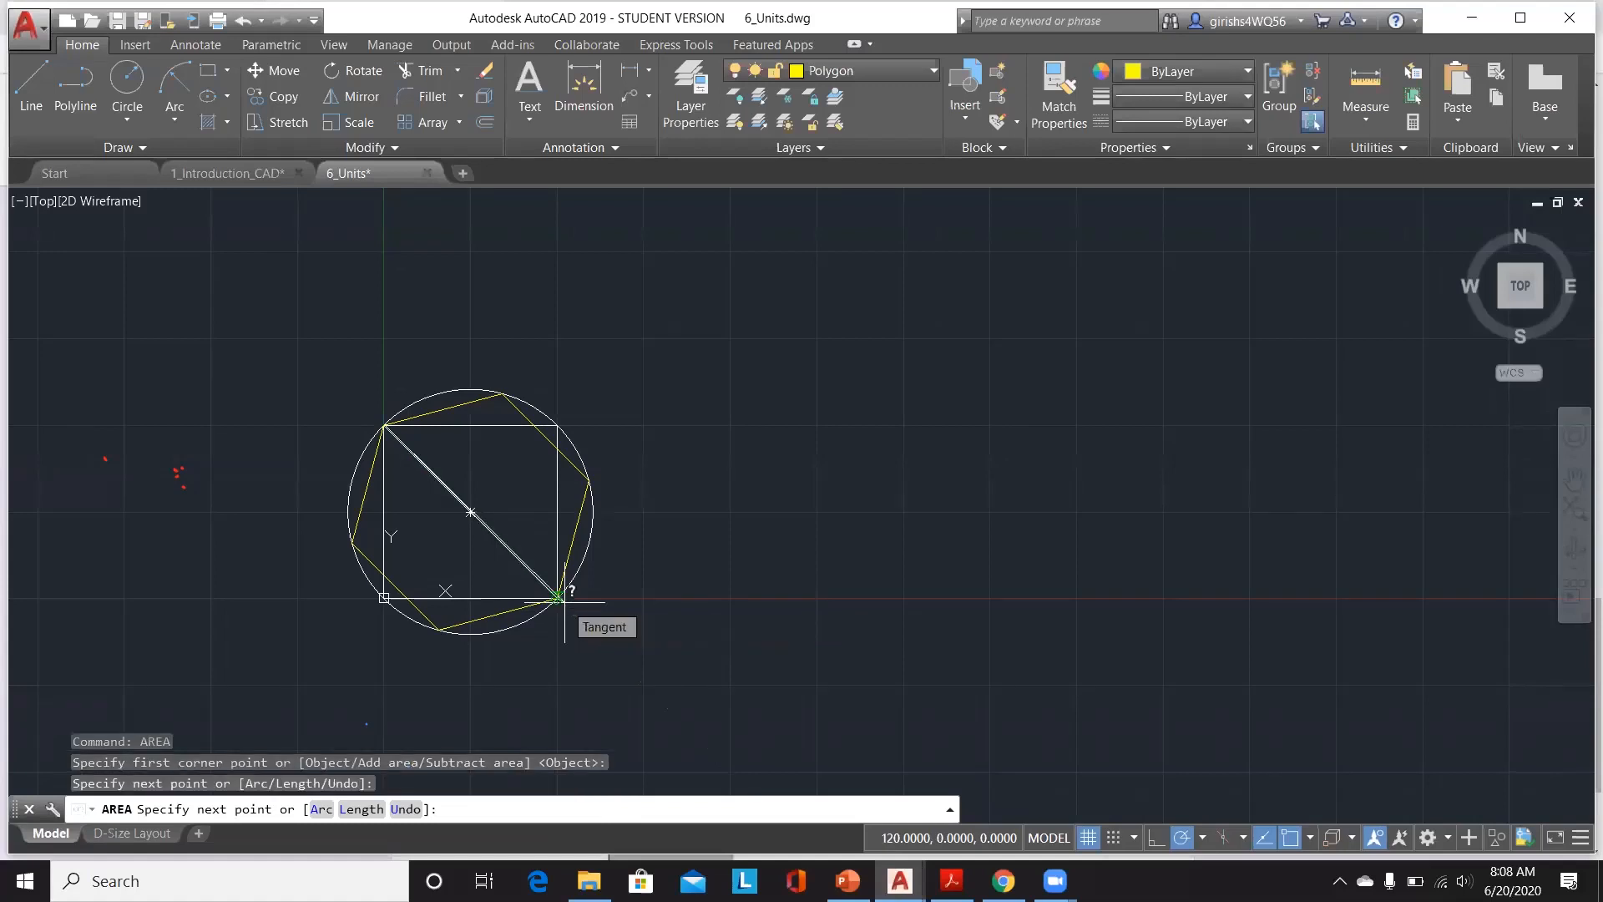
click(557, 425)
key(Return)
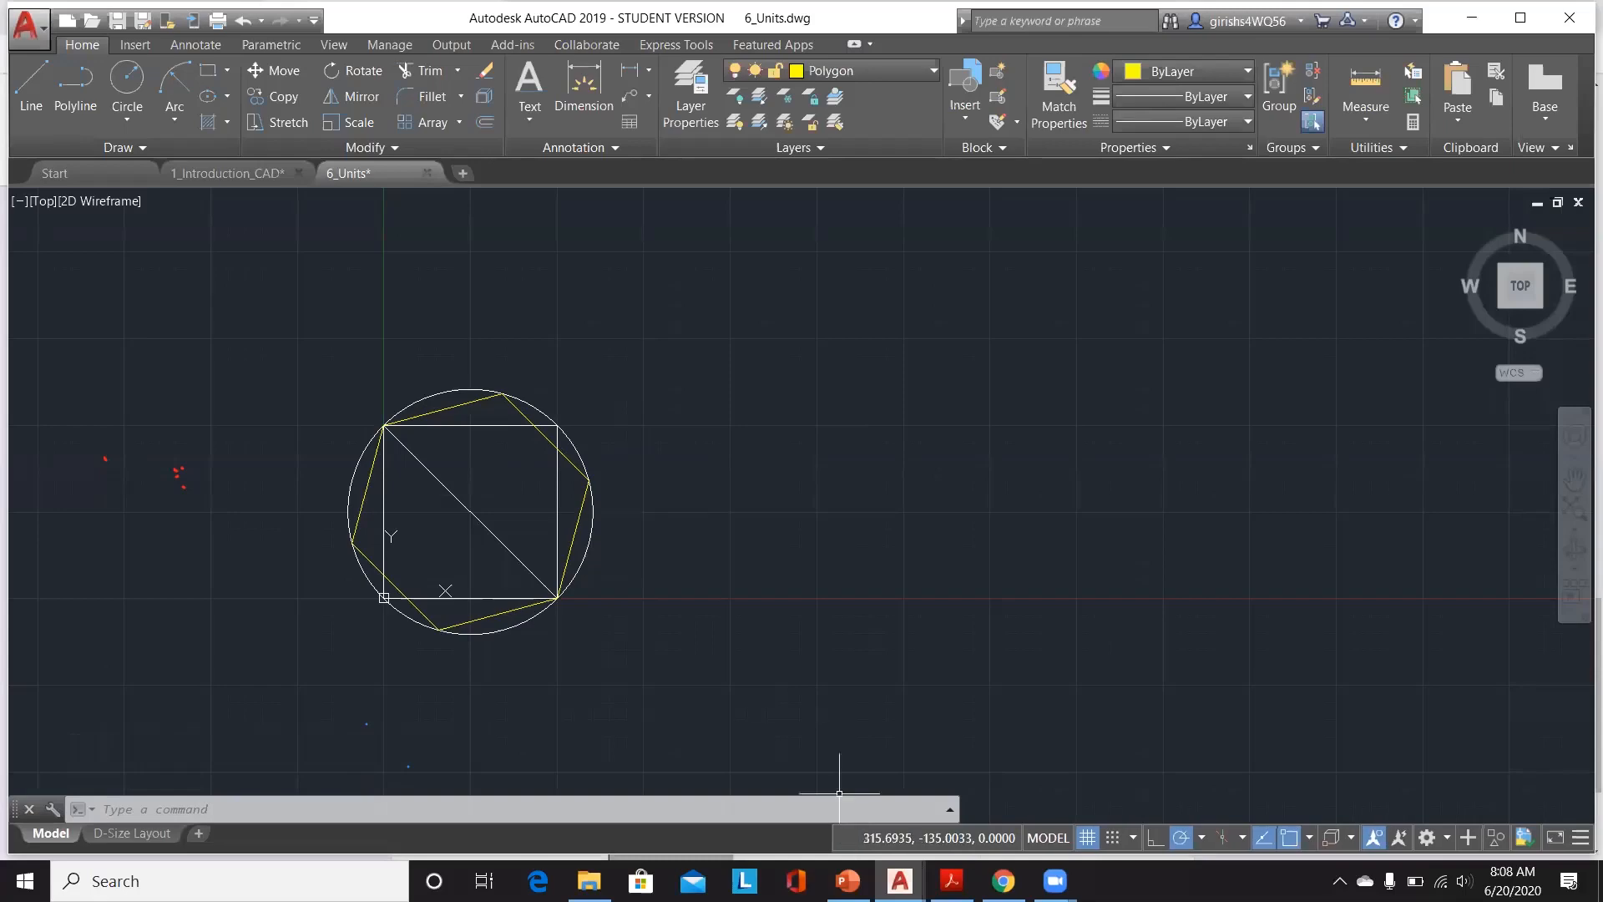
Step: Switch to the Quiz 6 form and review the response charts for the units questions
key(alt+Tab)
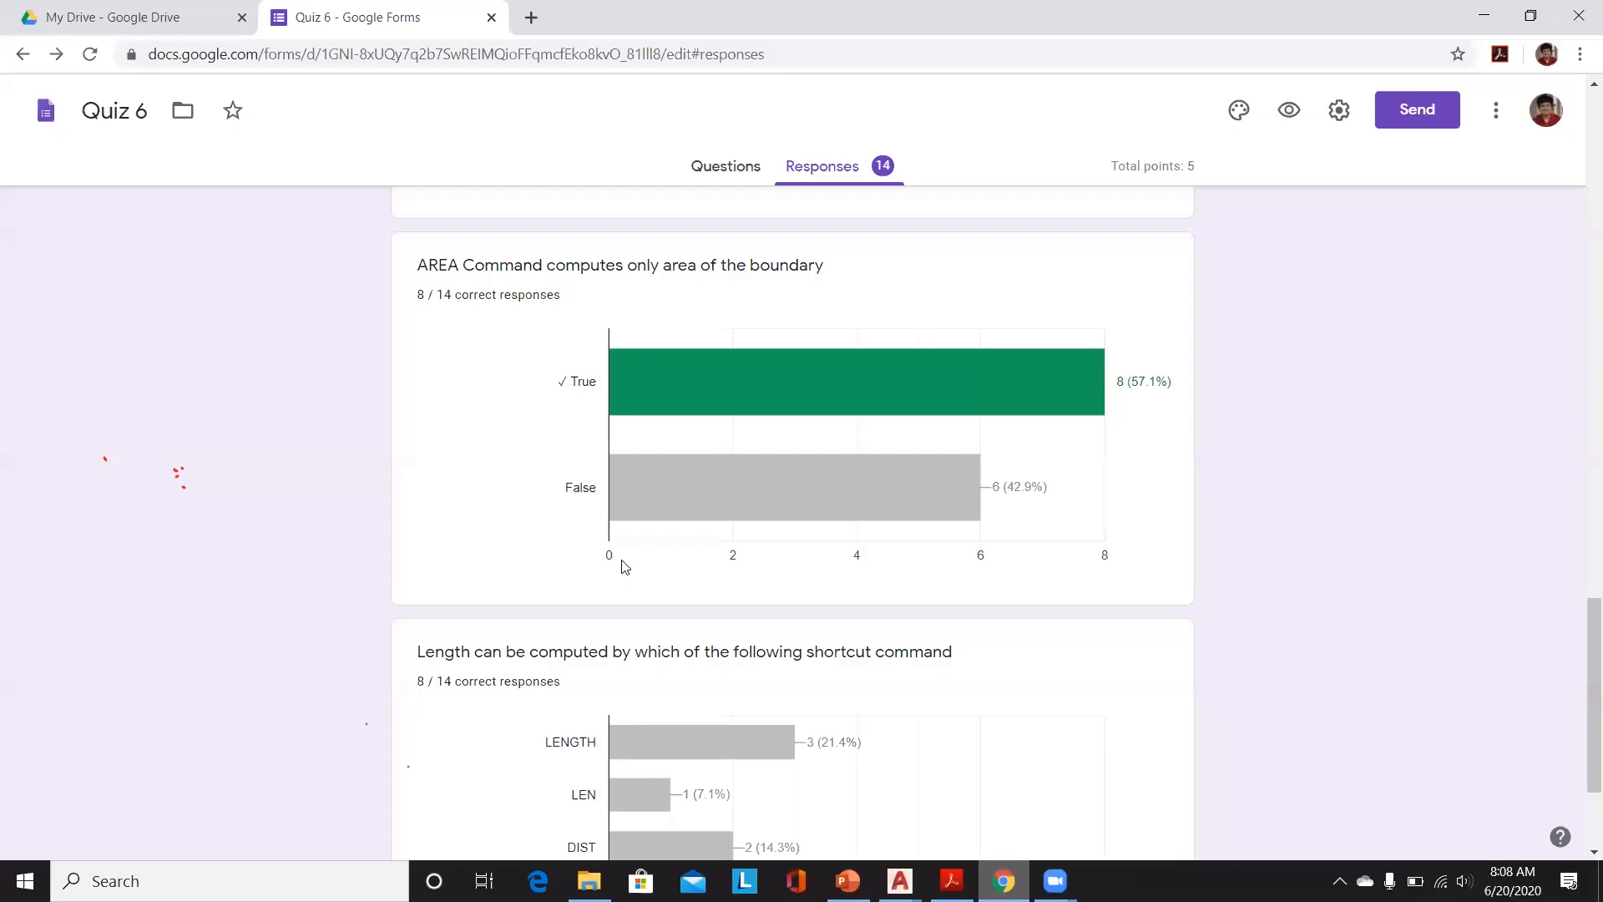
scroll(631, 563, up, 10)
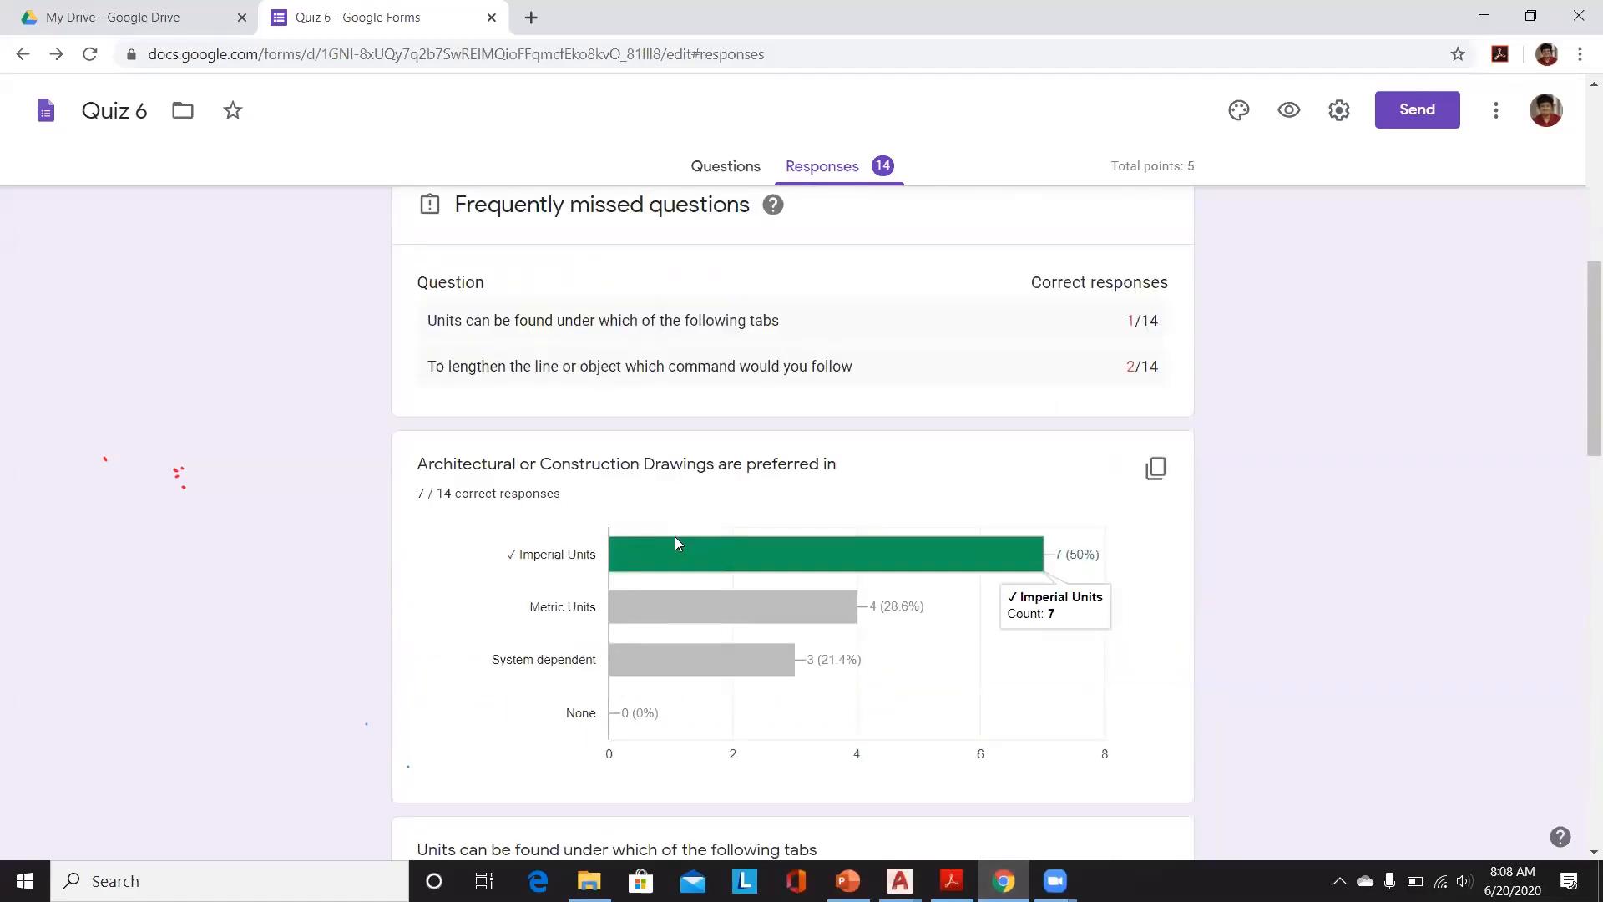
mouse_move(749, 595)
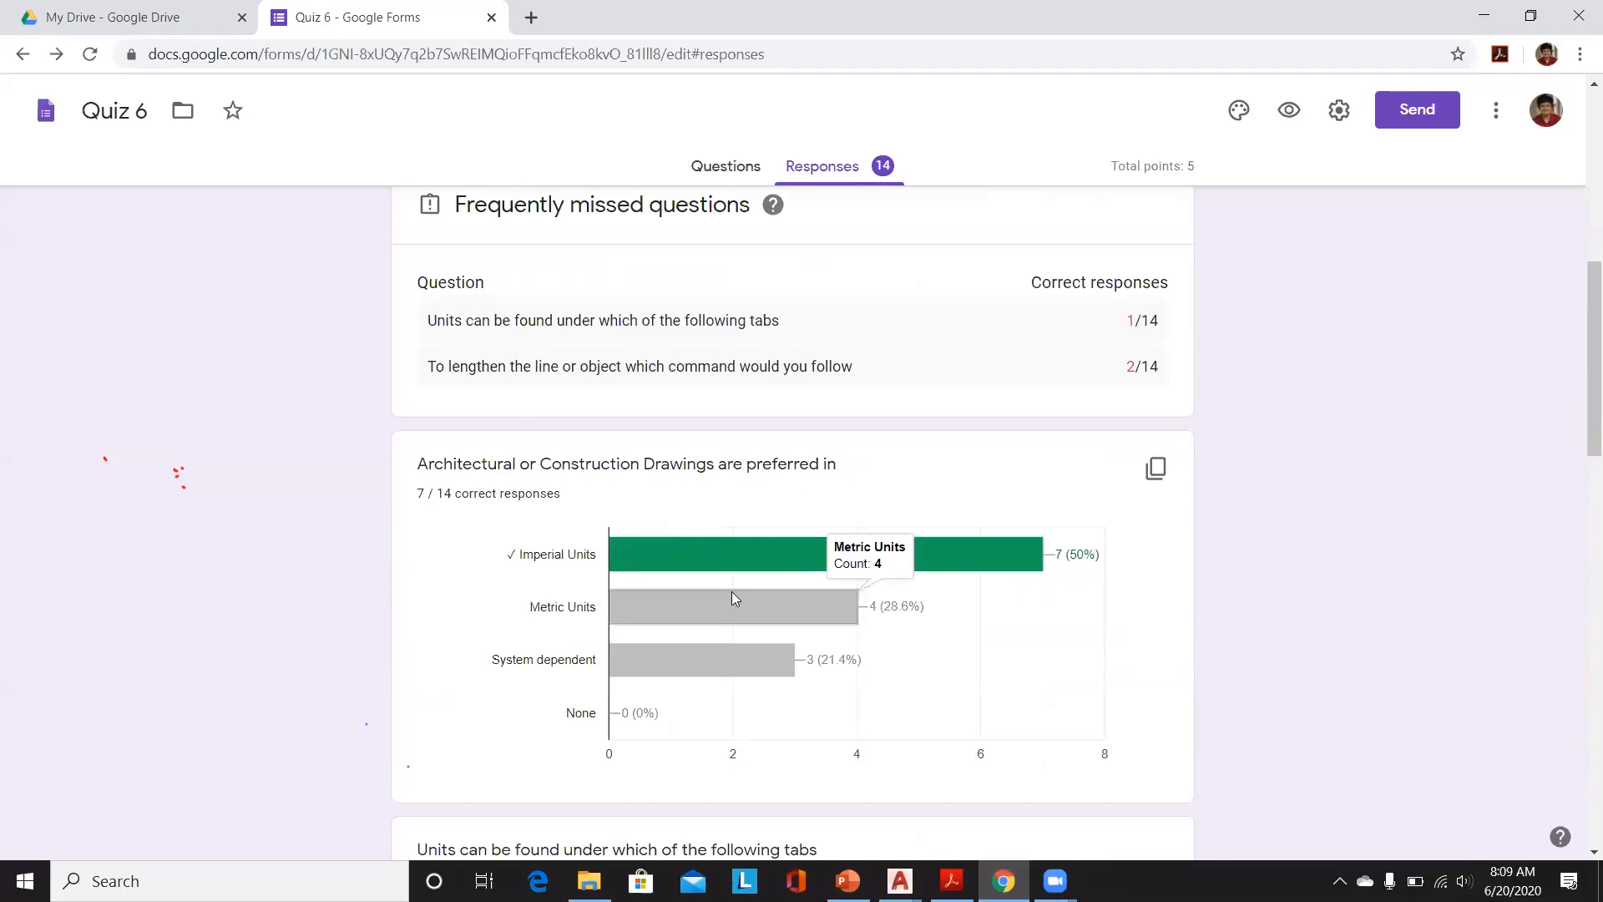
mouse_move(639, 560)
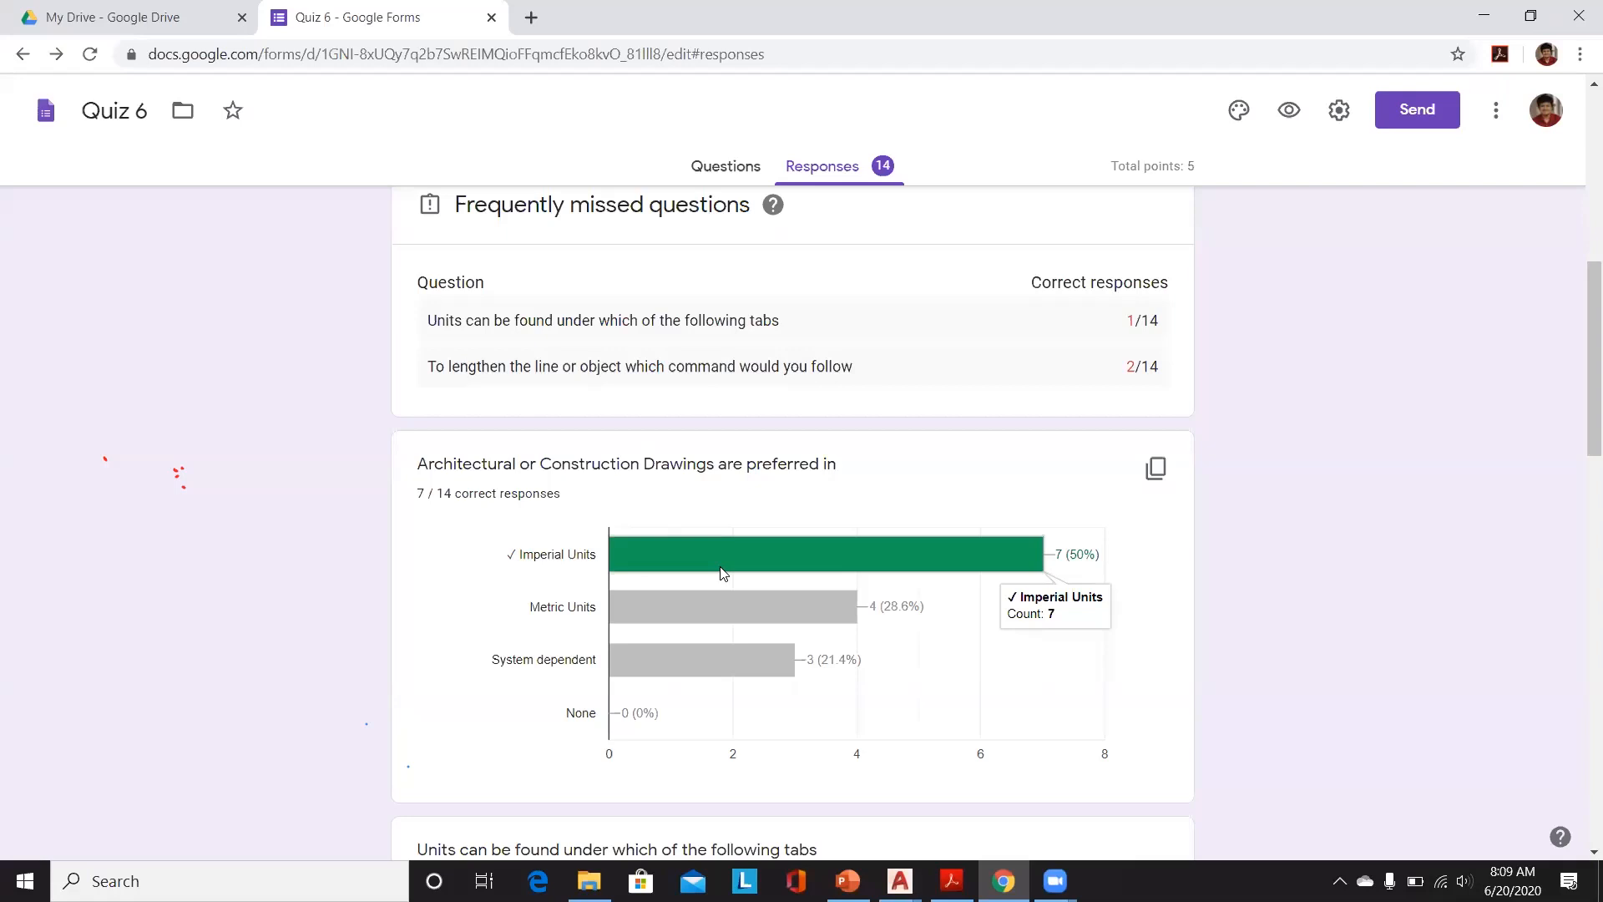
scroll(723, 573, down, 5)
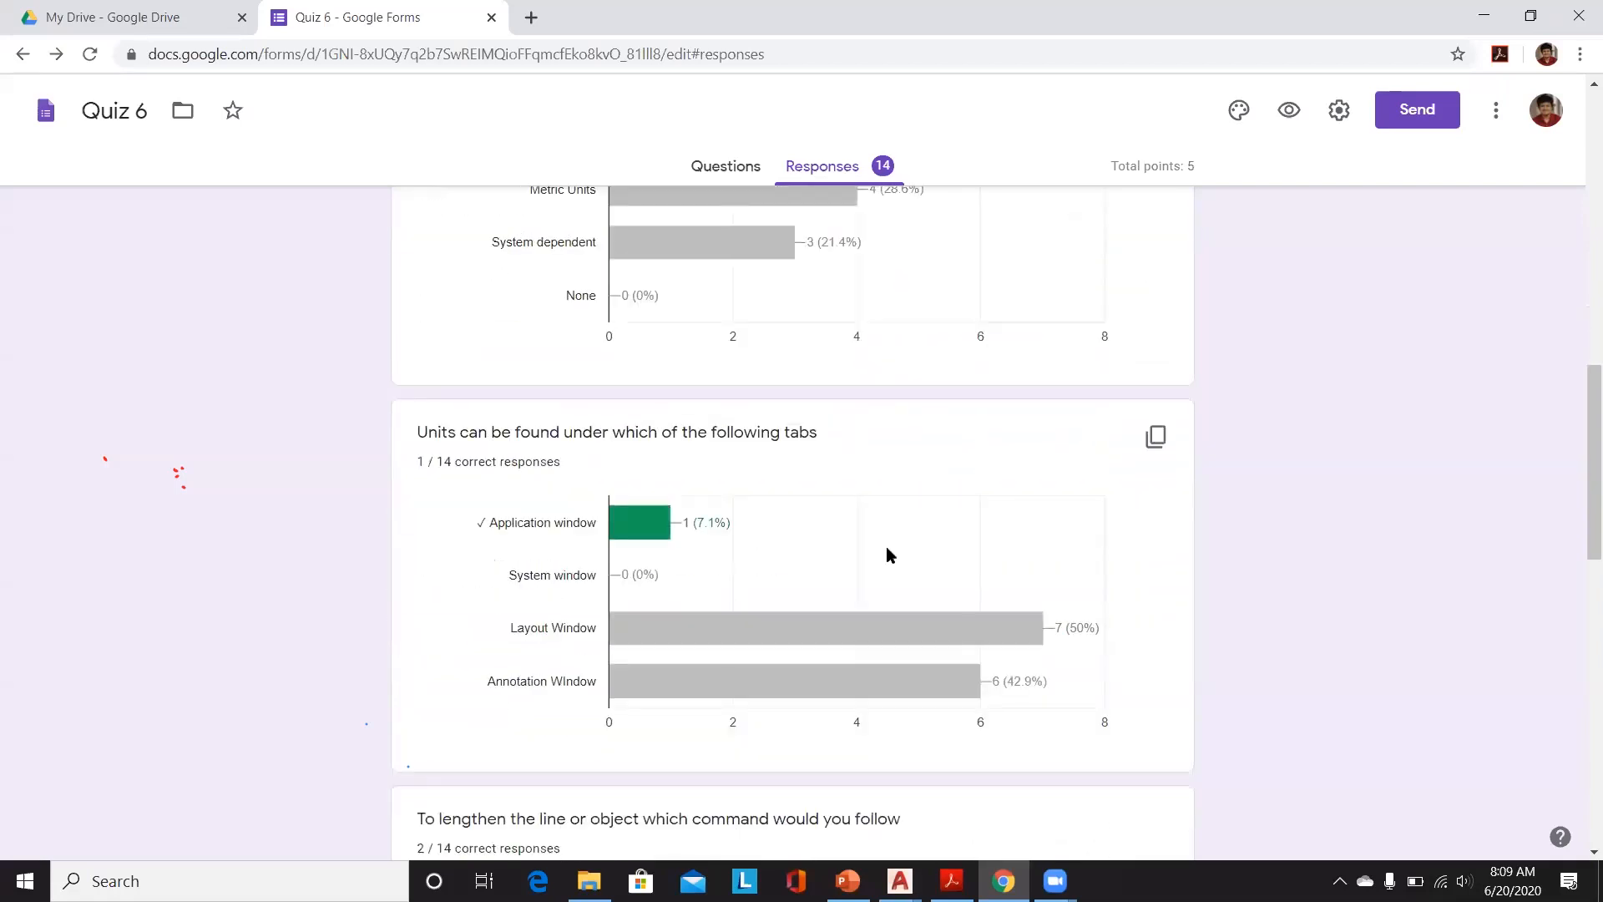
Step: Switch back to the 6_Units drawing, start entering the UNITS command and cancel it
mouse_move(900, 881)
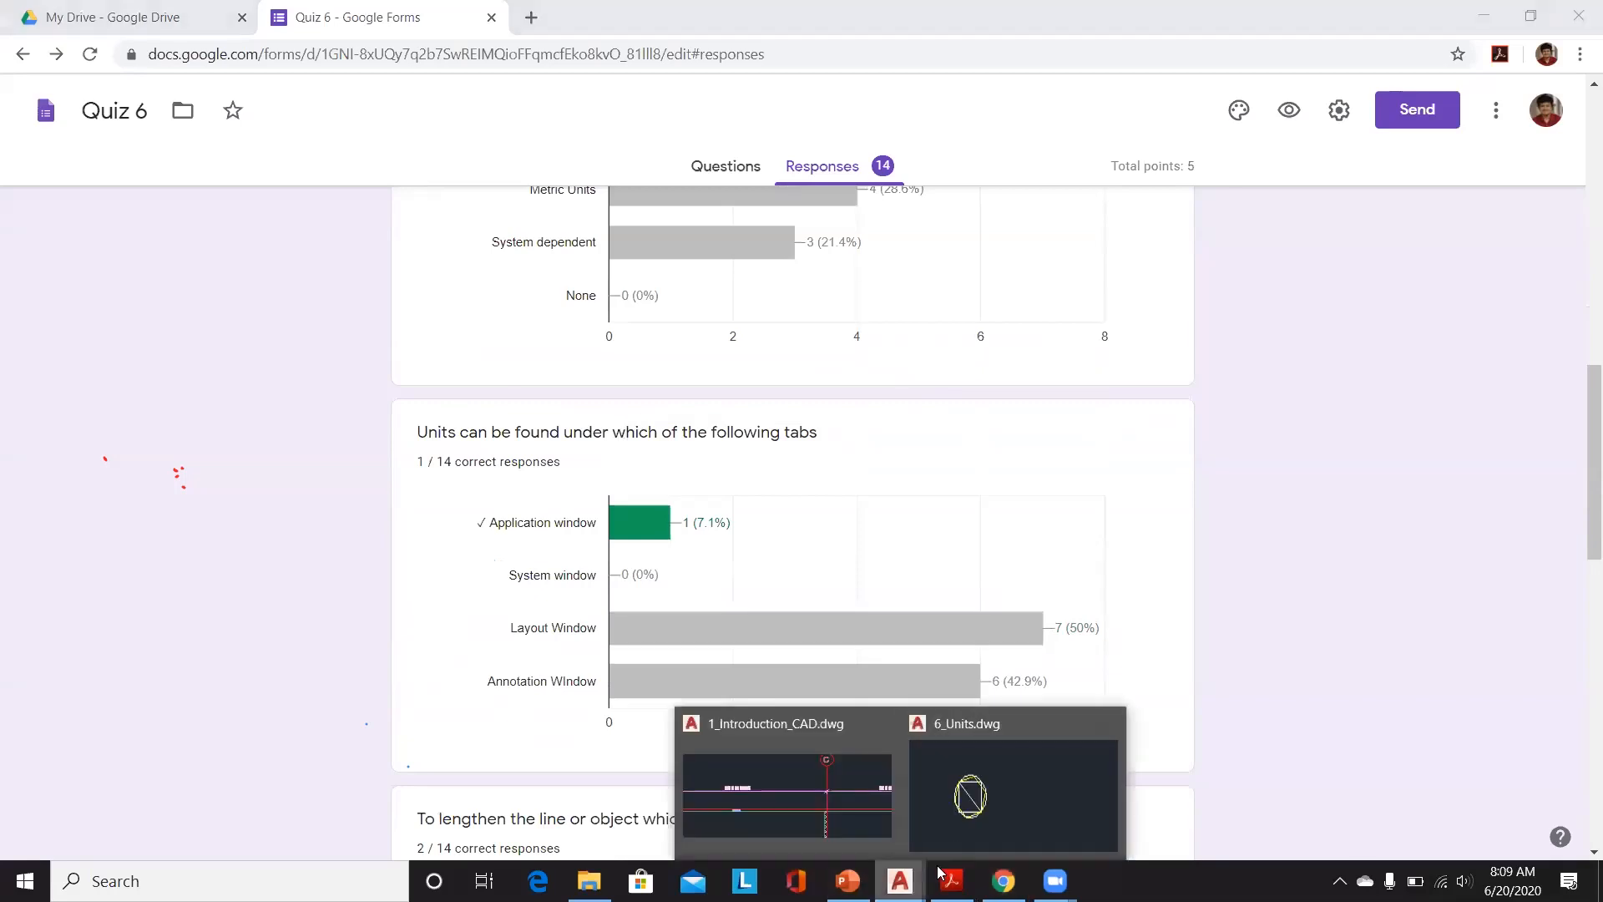
click(956, 848)
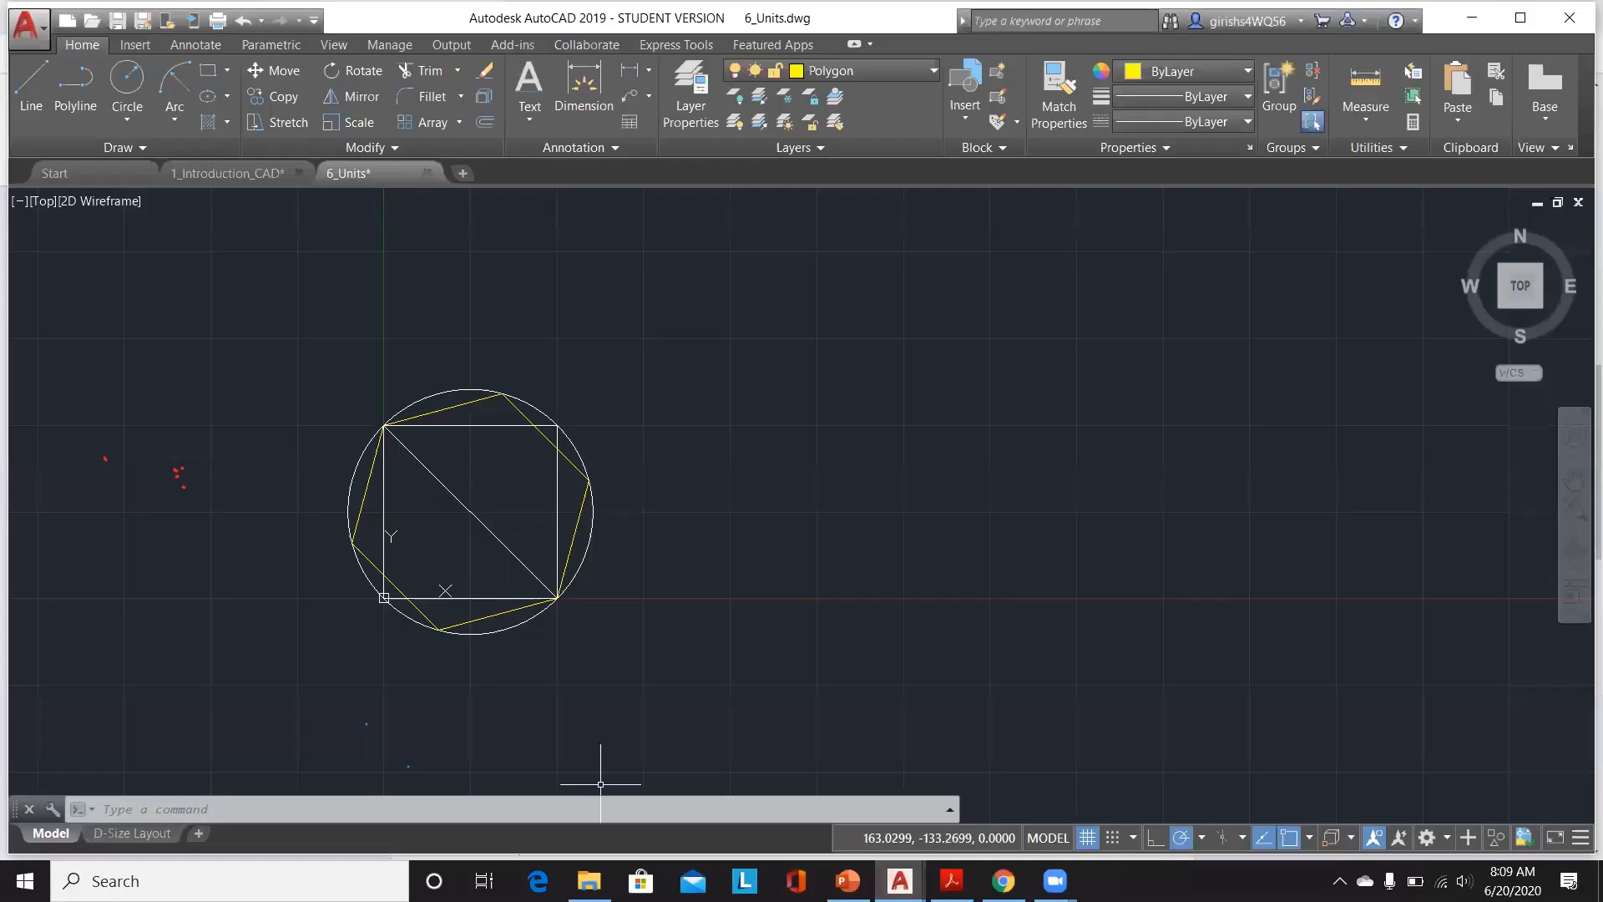
text(UNITS)
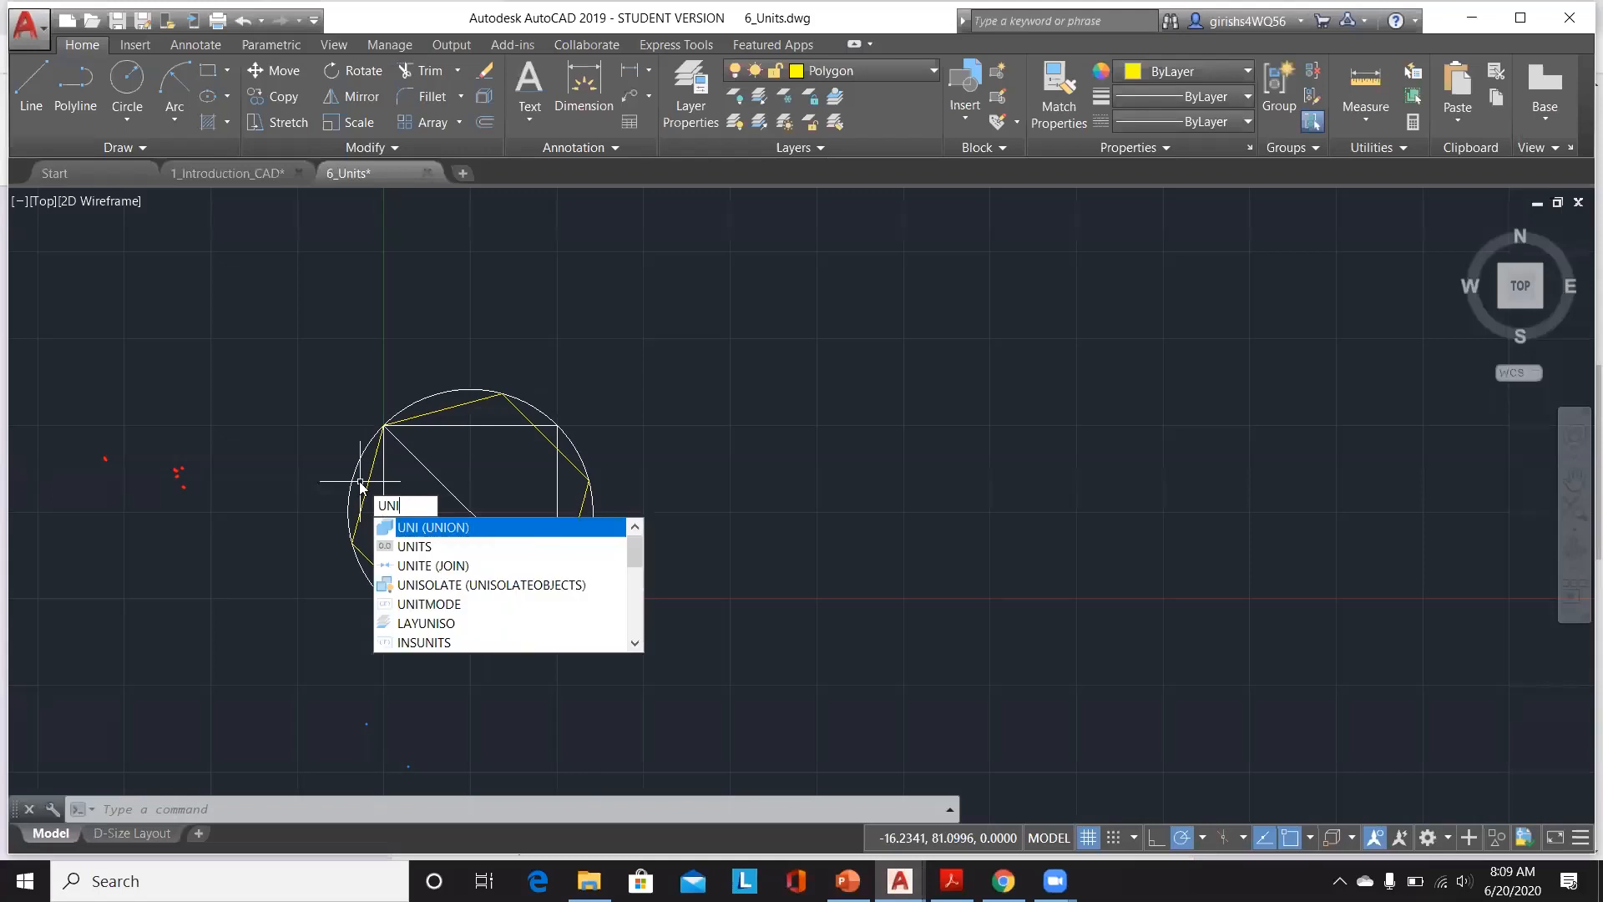
key(Escape)
key(Escape)
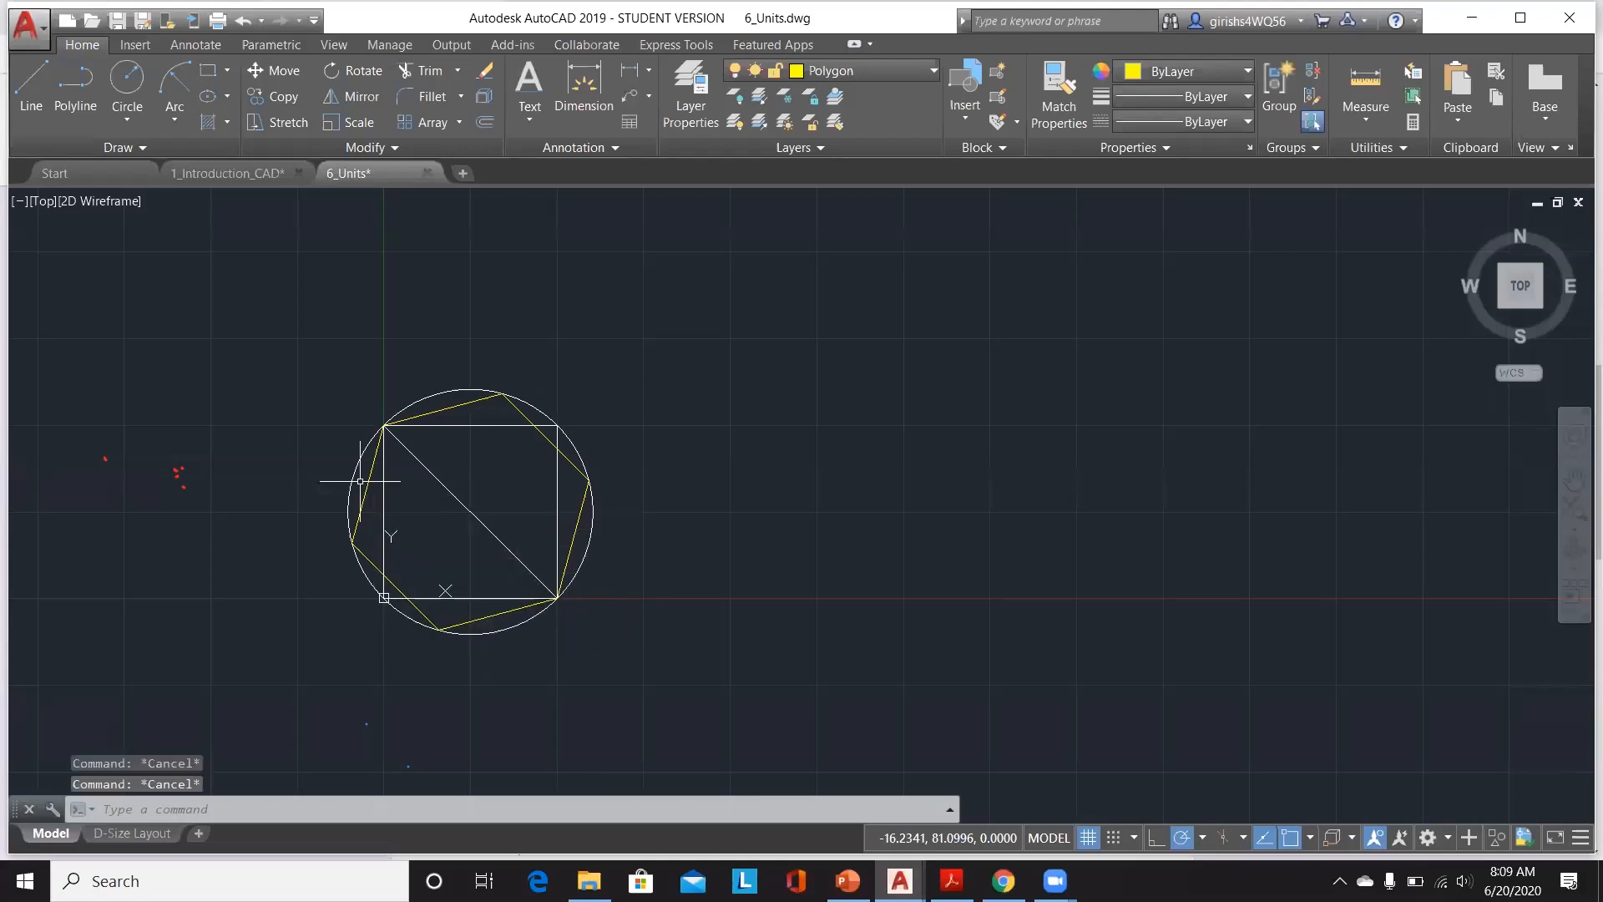
Step: Return to the Quiz 6 responses, scroll to the lengthen-command question, and minimize the stray Acrobat window
click(1004, 881)
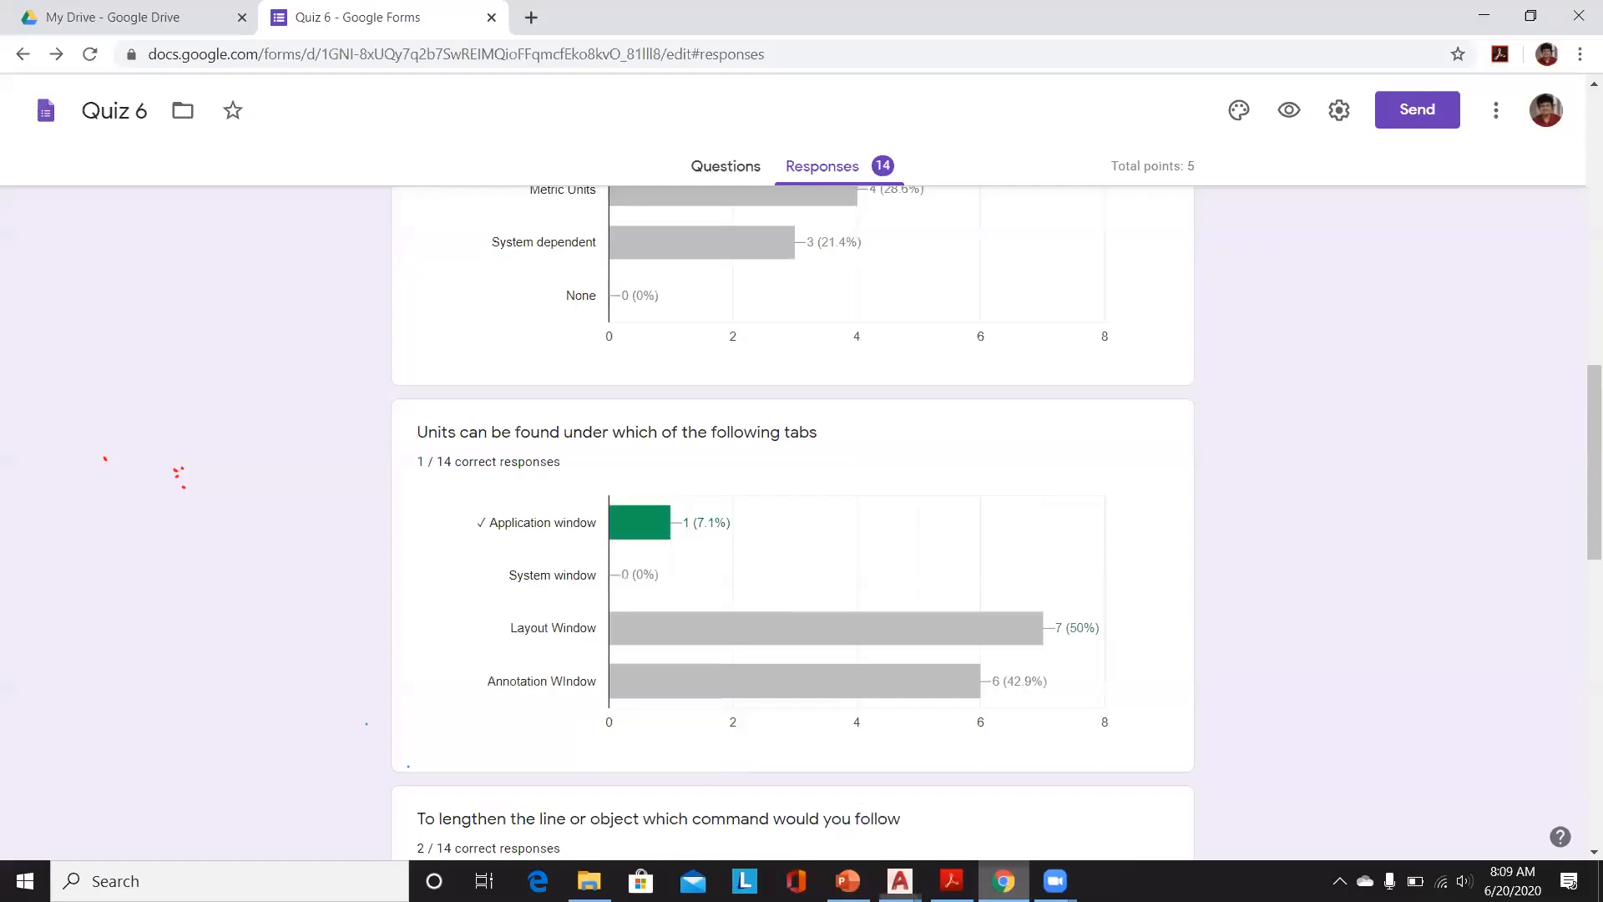
scroll(830, 667, down, 1)
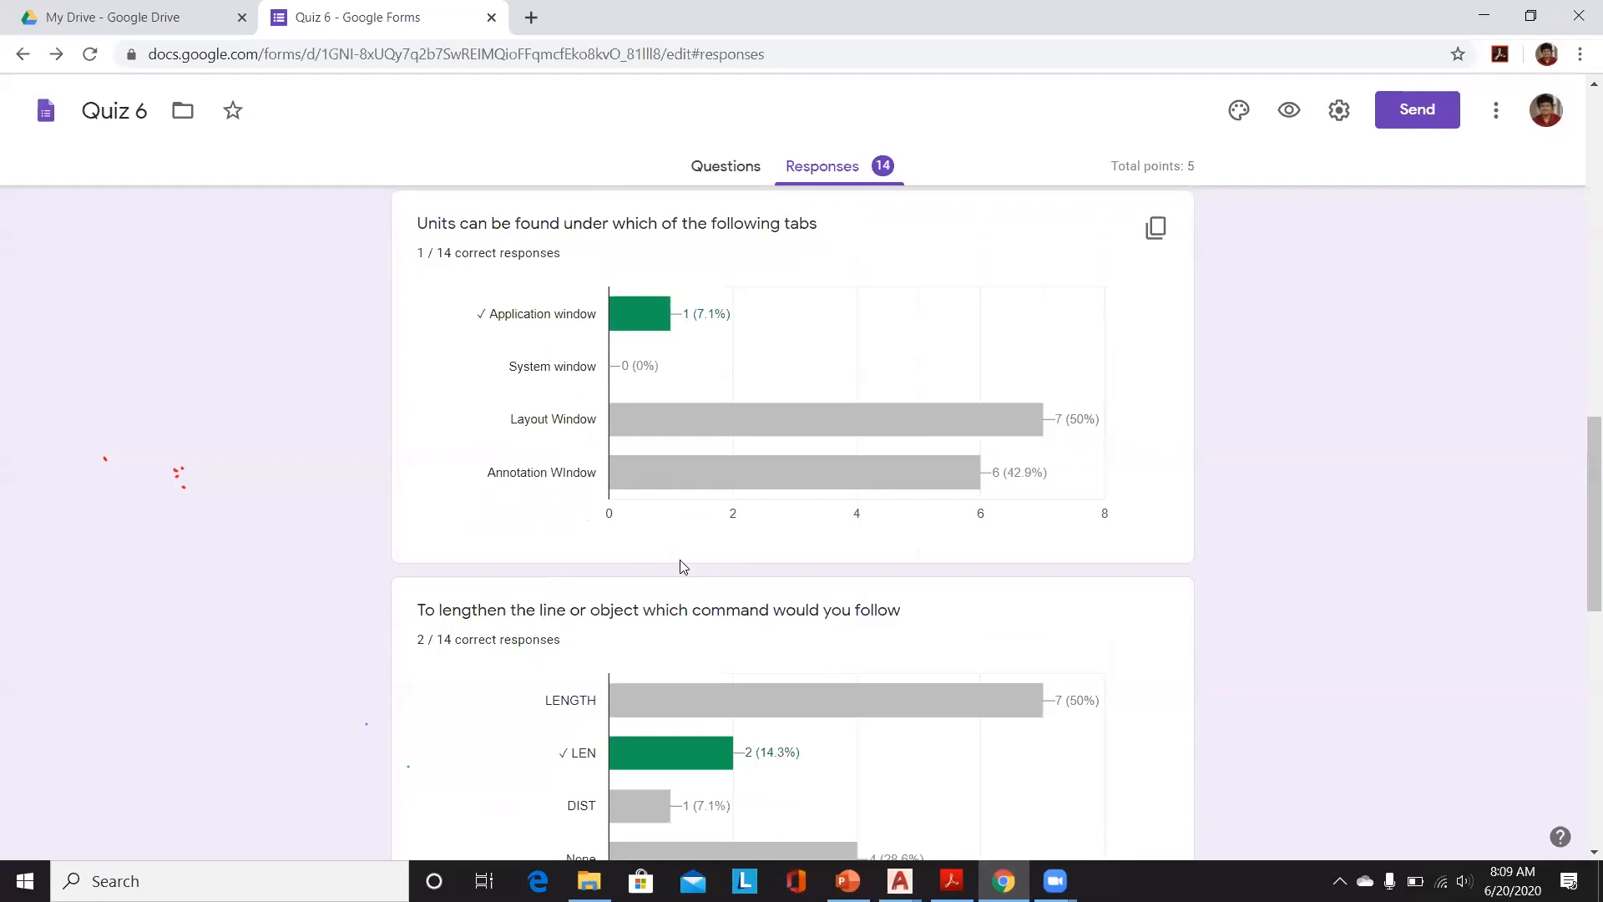
scroll(683, 567, down, 3)
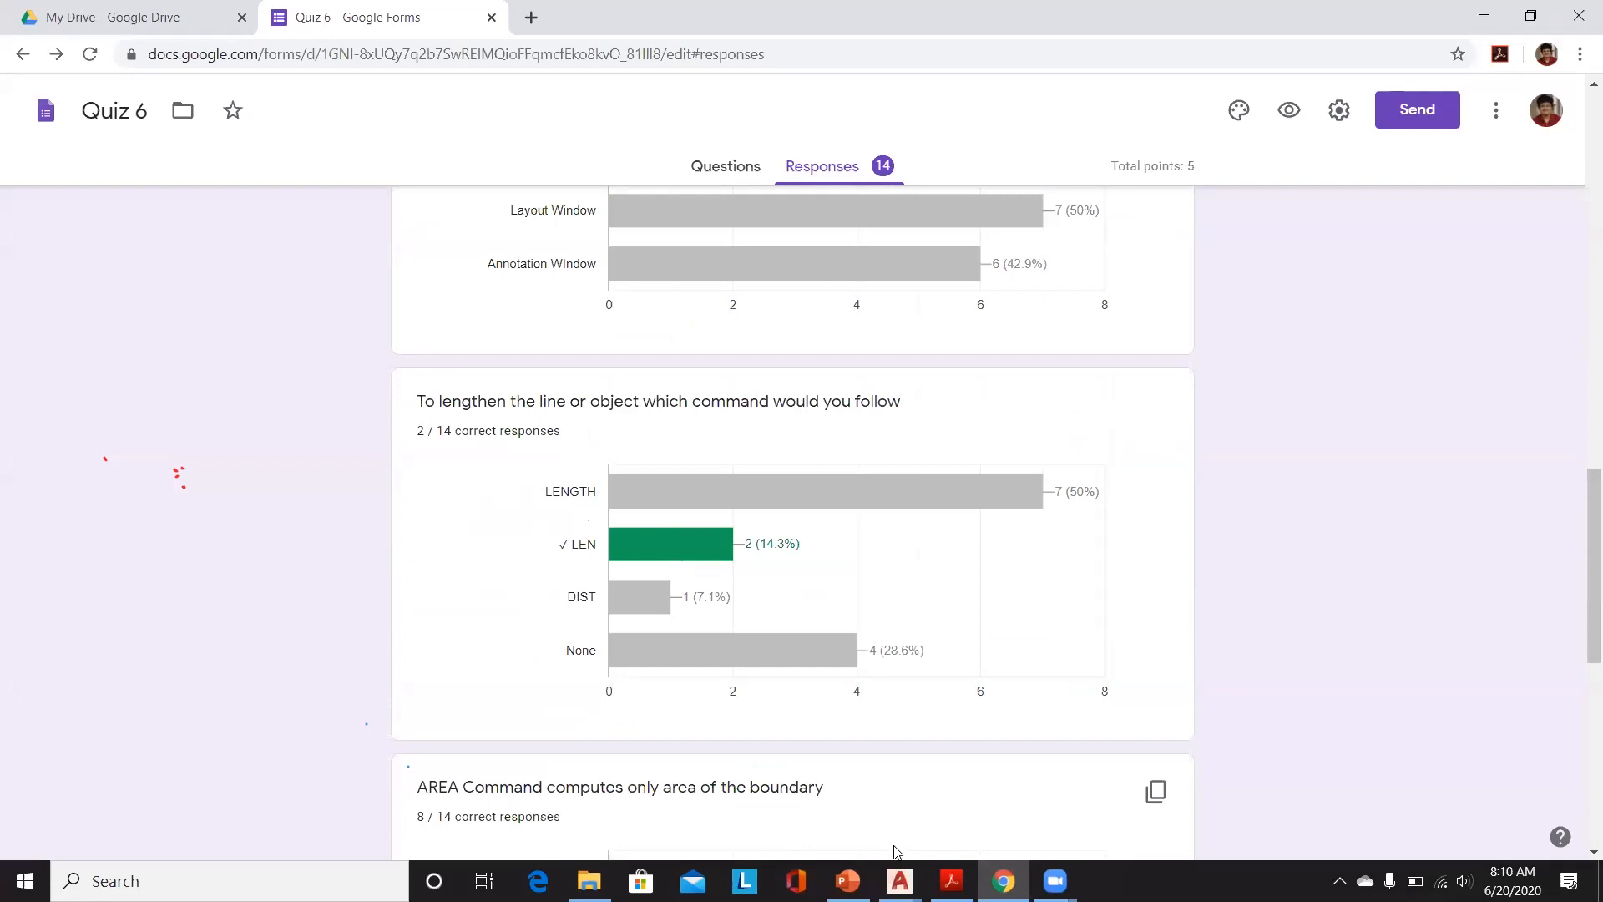
click(951, 880)
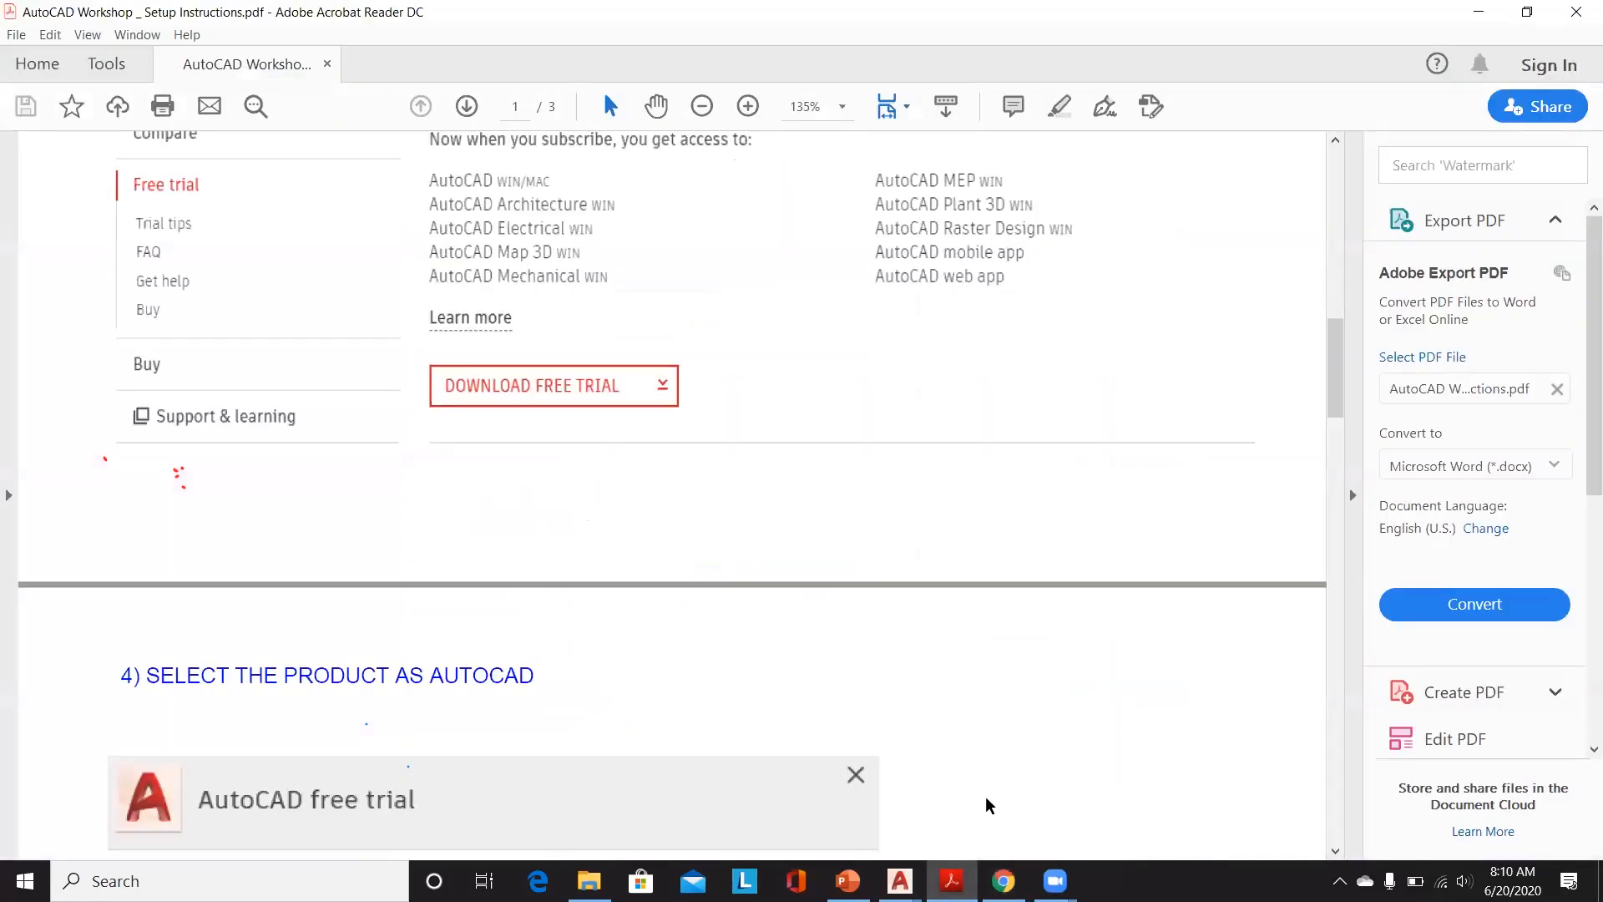
click(1479, 12)
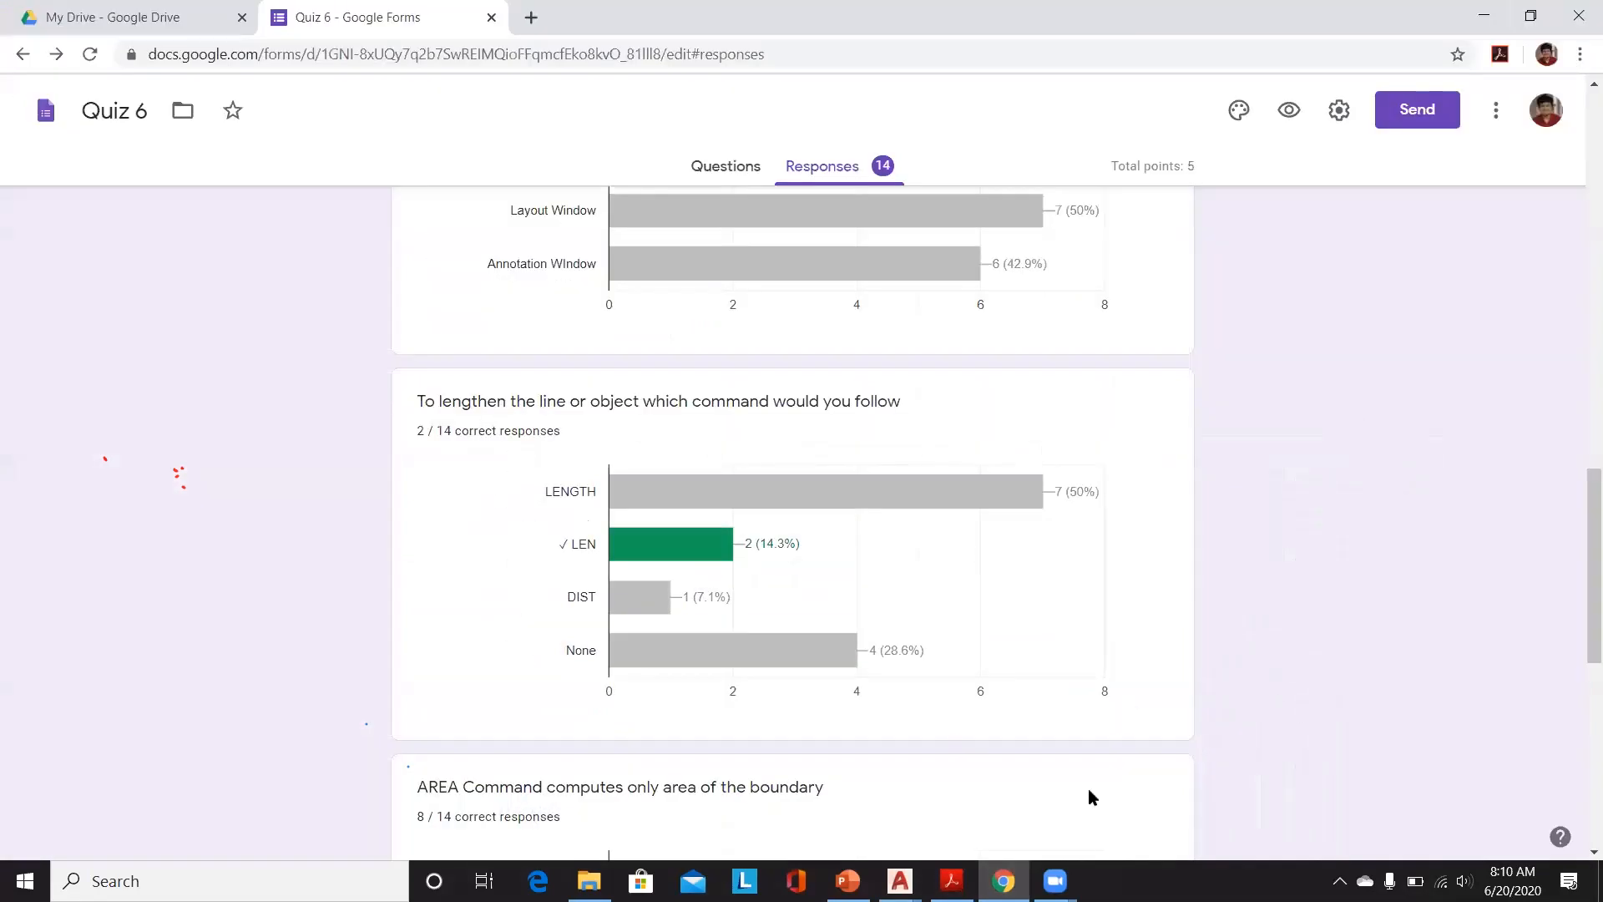
Step: Switch to the 6_Units drawing and enter LEN at the command line
mouse_move(899, 880)
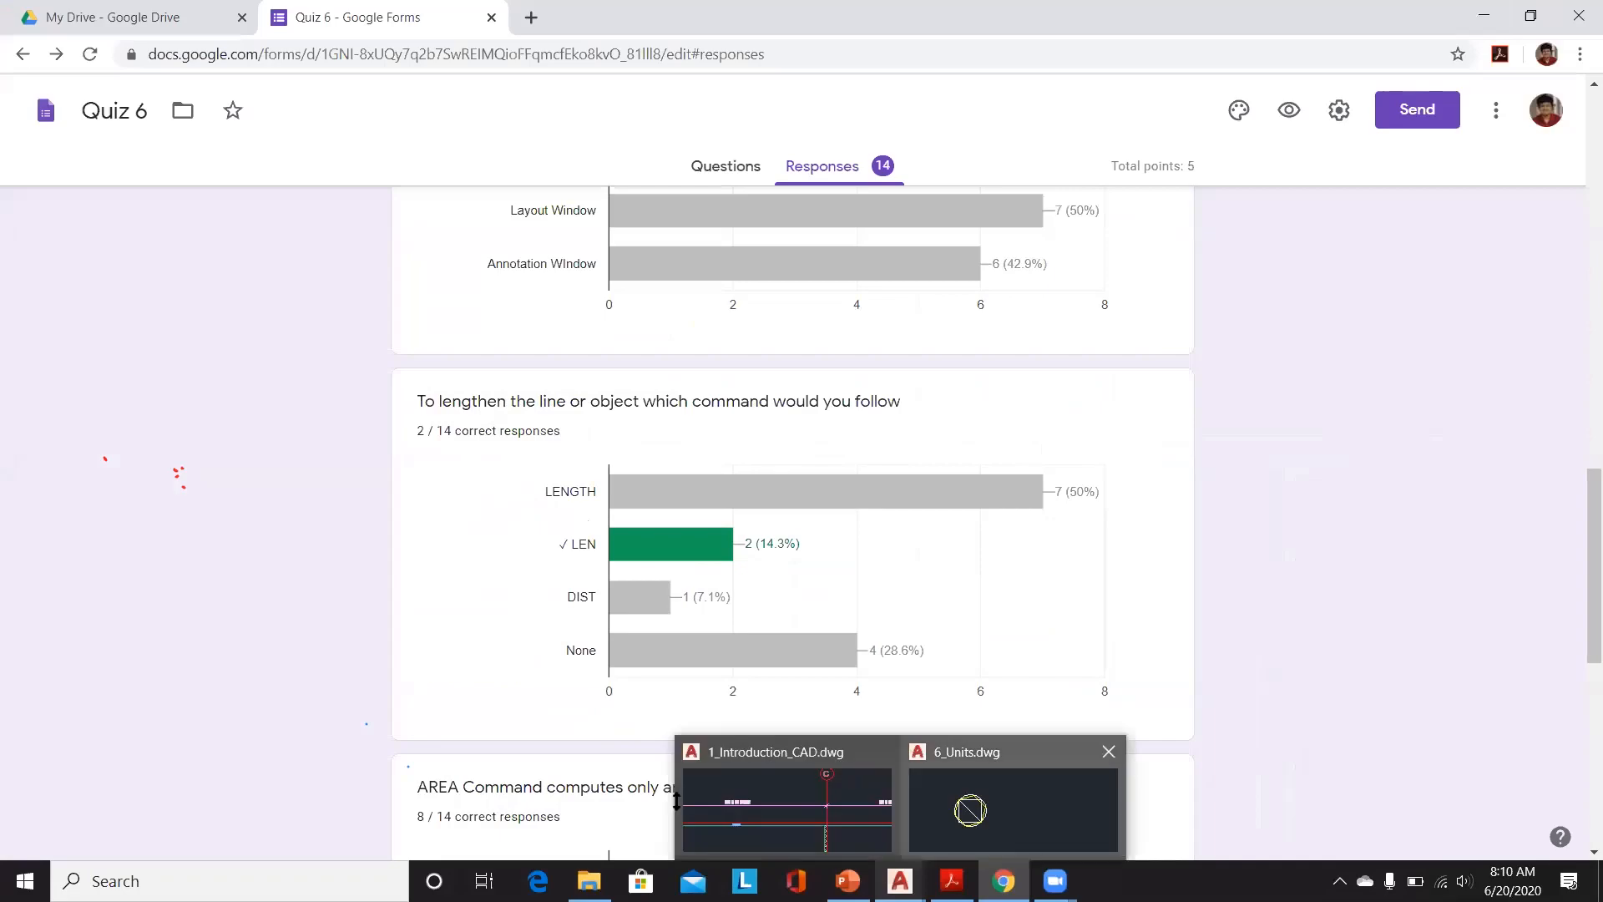
click(985, 806)
text(LEN)
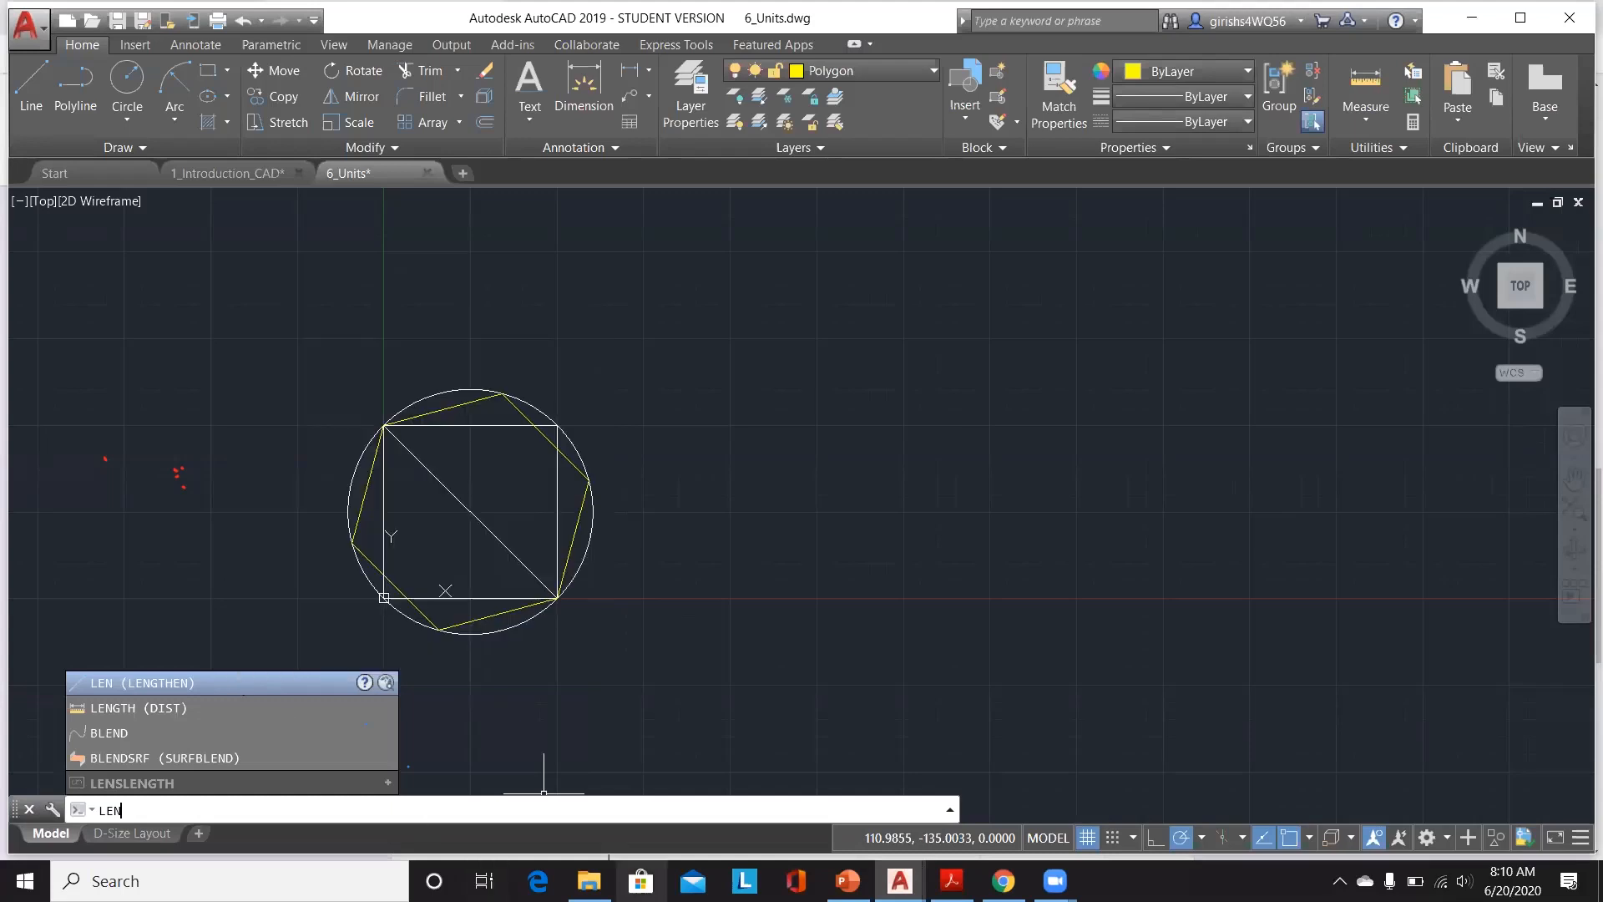
Step: Review the remaining Quiz 6 response charts, then close the form tab and minimize the browser
click(1003, 881)
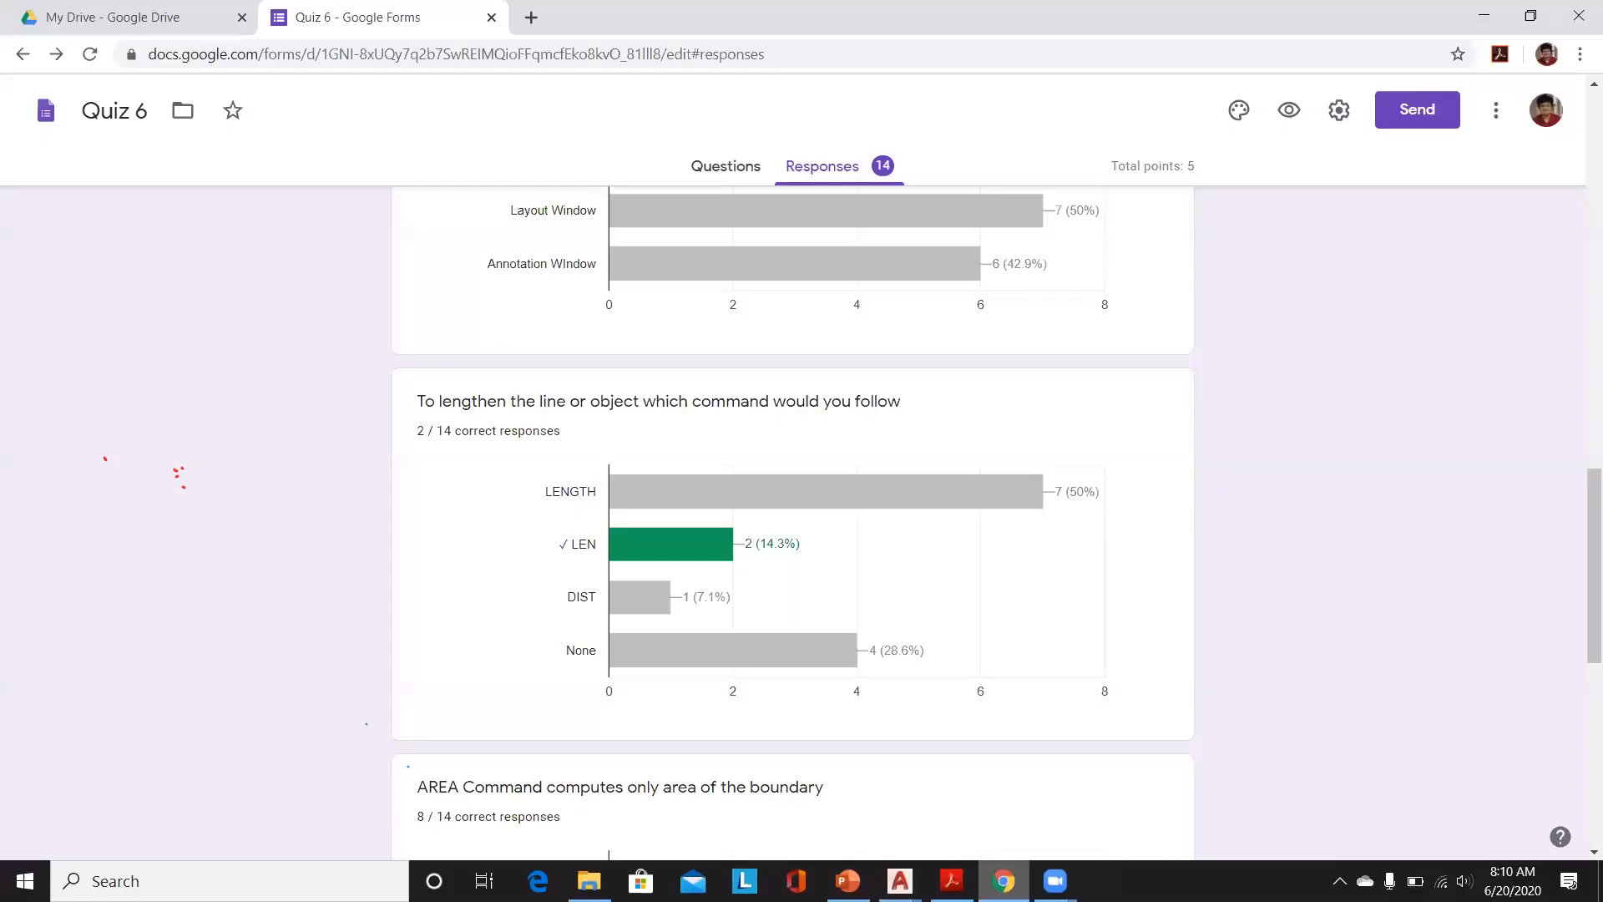
scroll(809, 605, down, 1)
scroll(809, 599, down, 2)
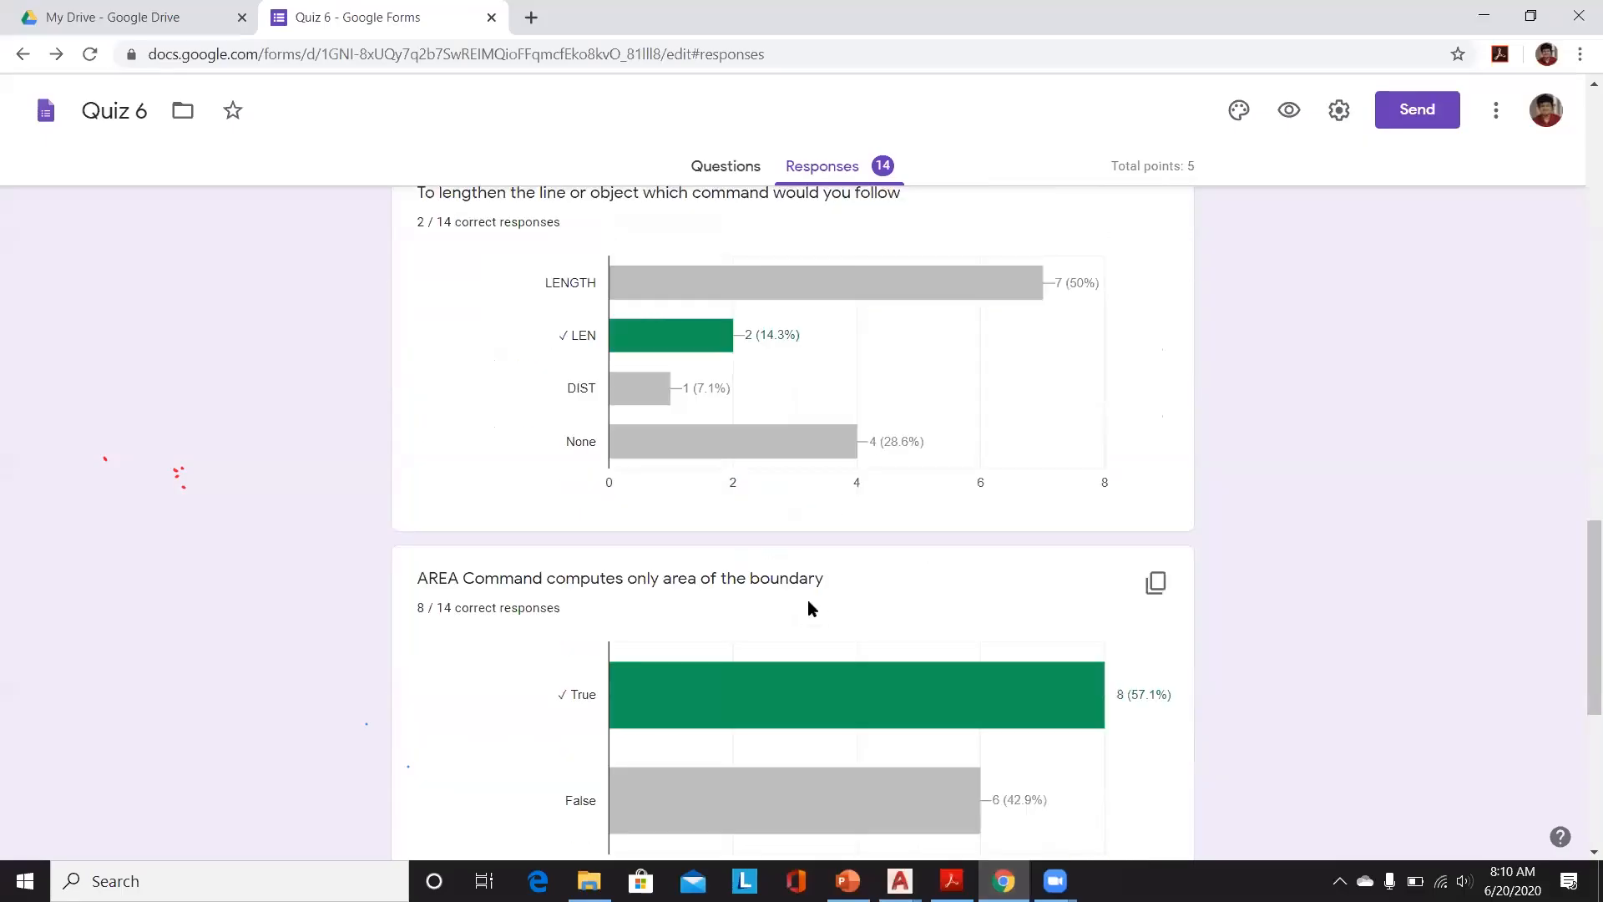
scroll(809, 600, down, 1)
scroll(808, 600, down, 3)
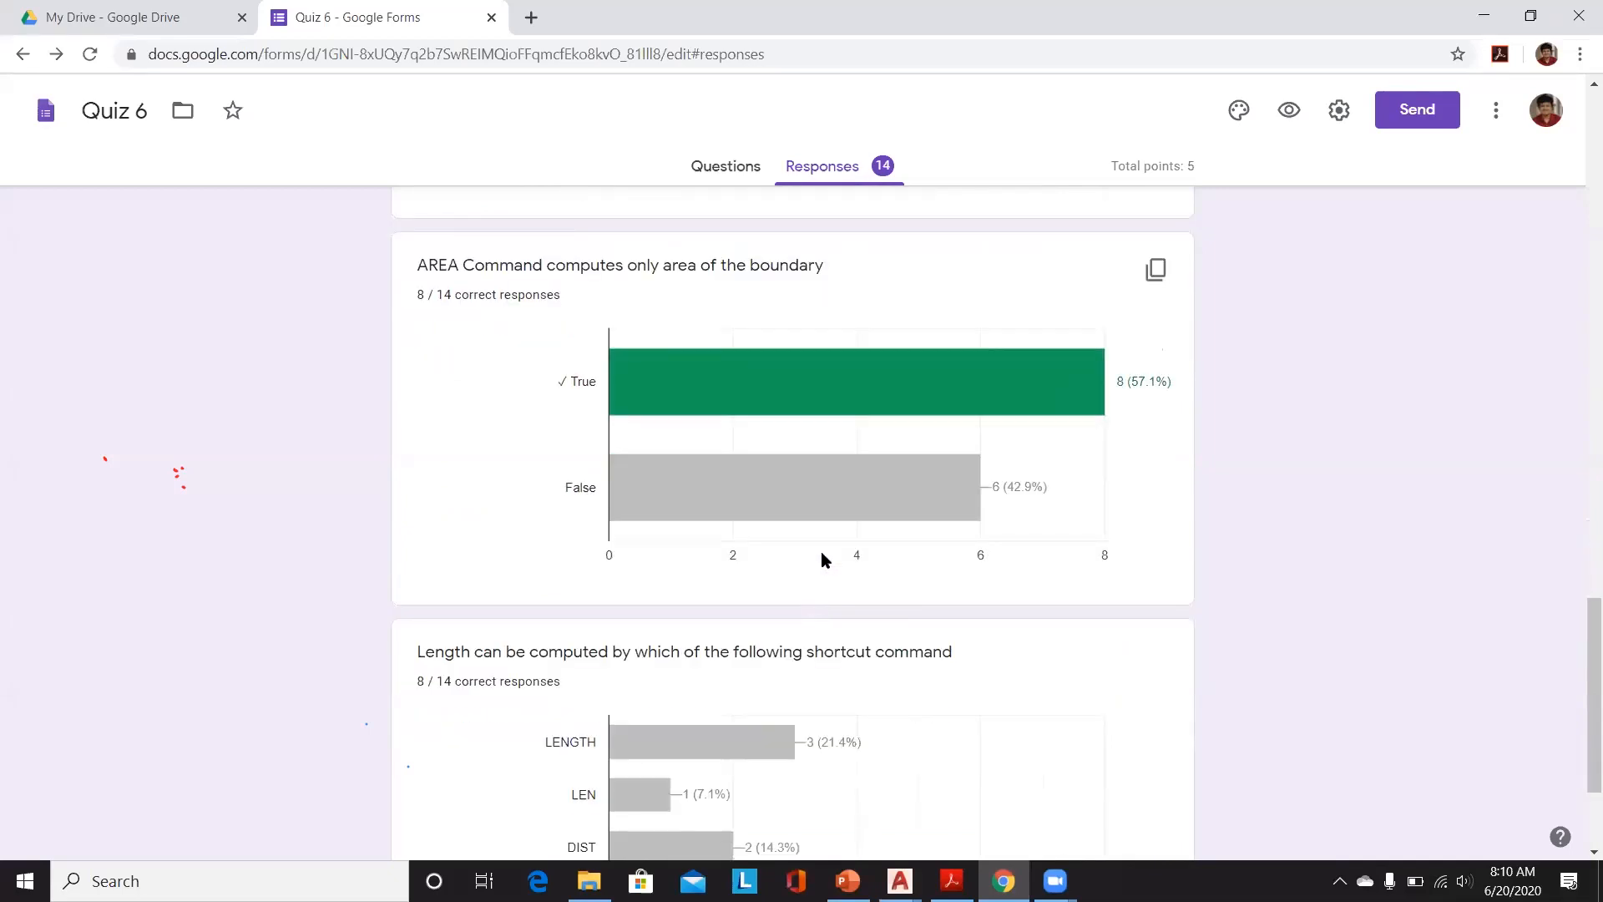
scroll(823, 558, down, 3)
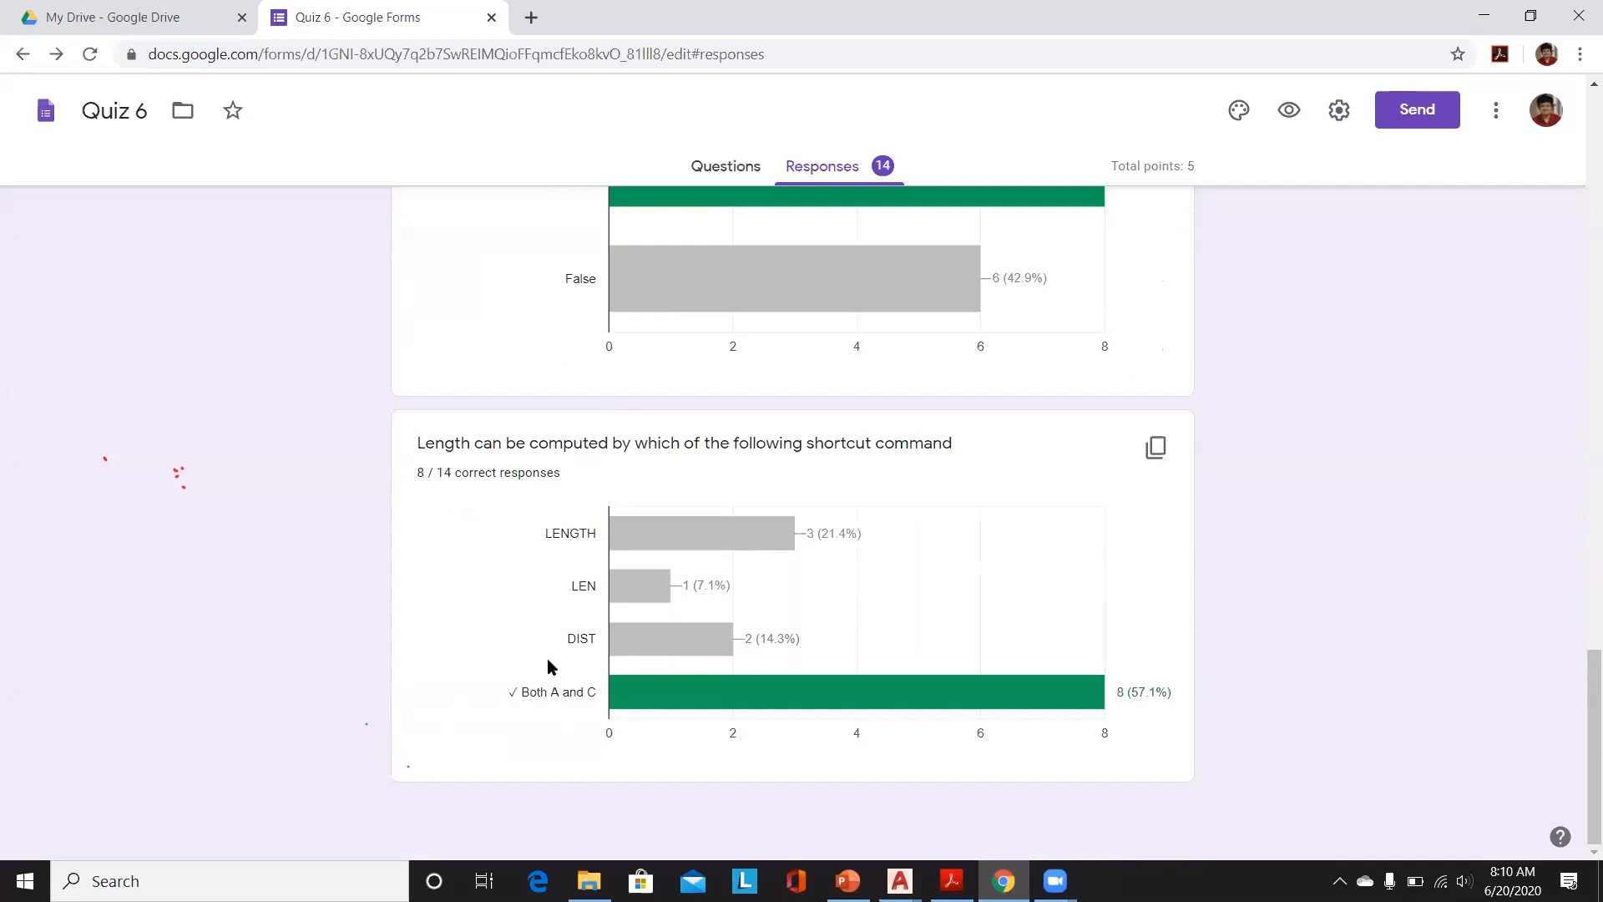
mouse_move(774, 526)
scroll(718, 476, up, 3)
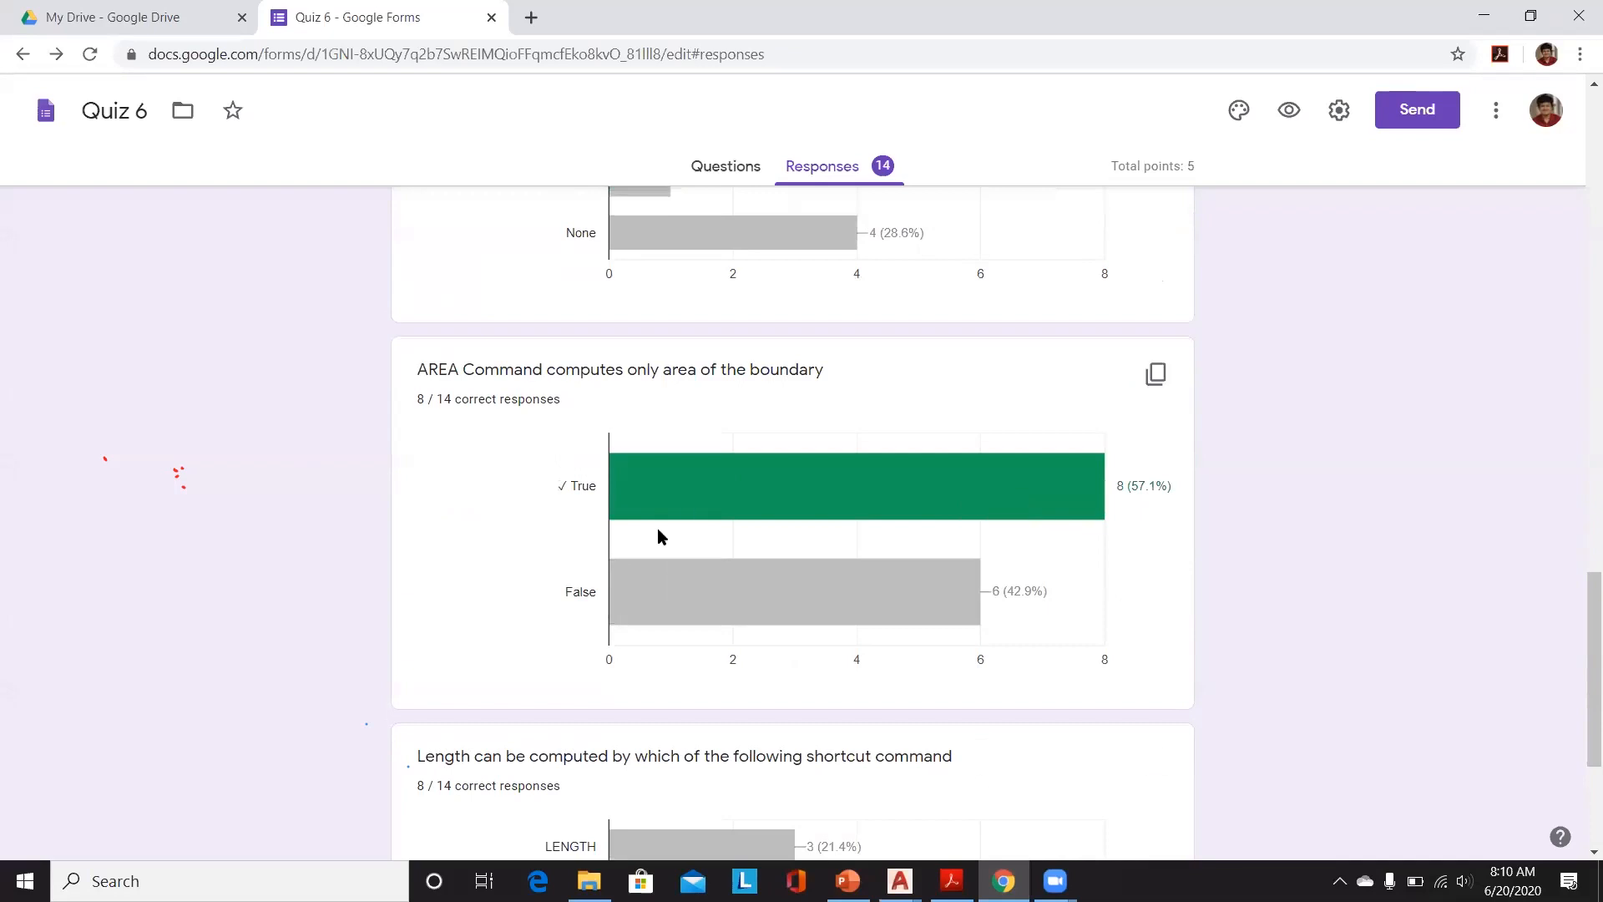
click(493, 33)
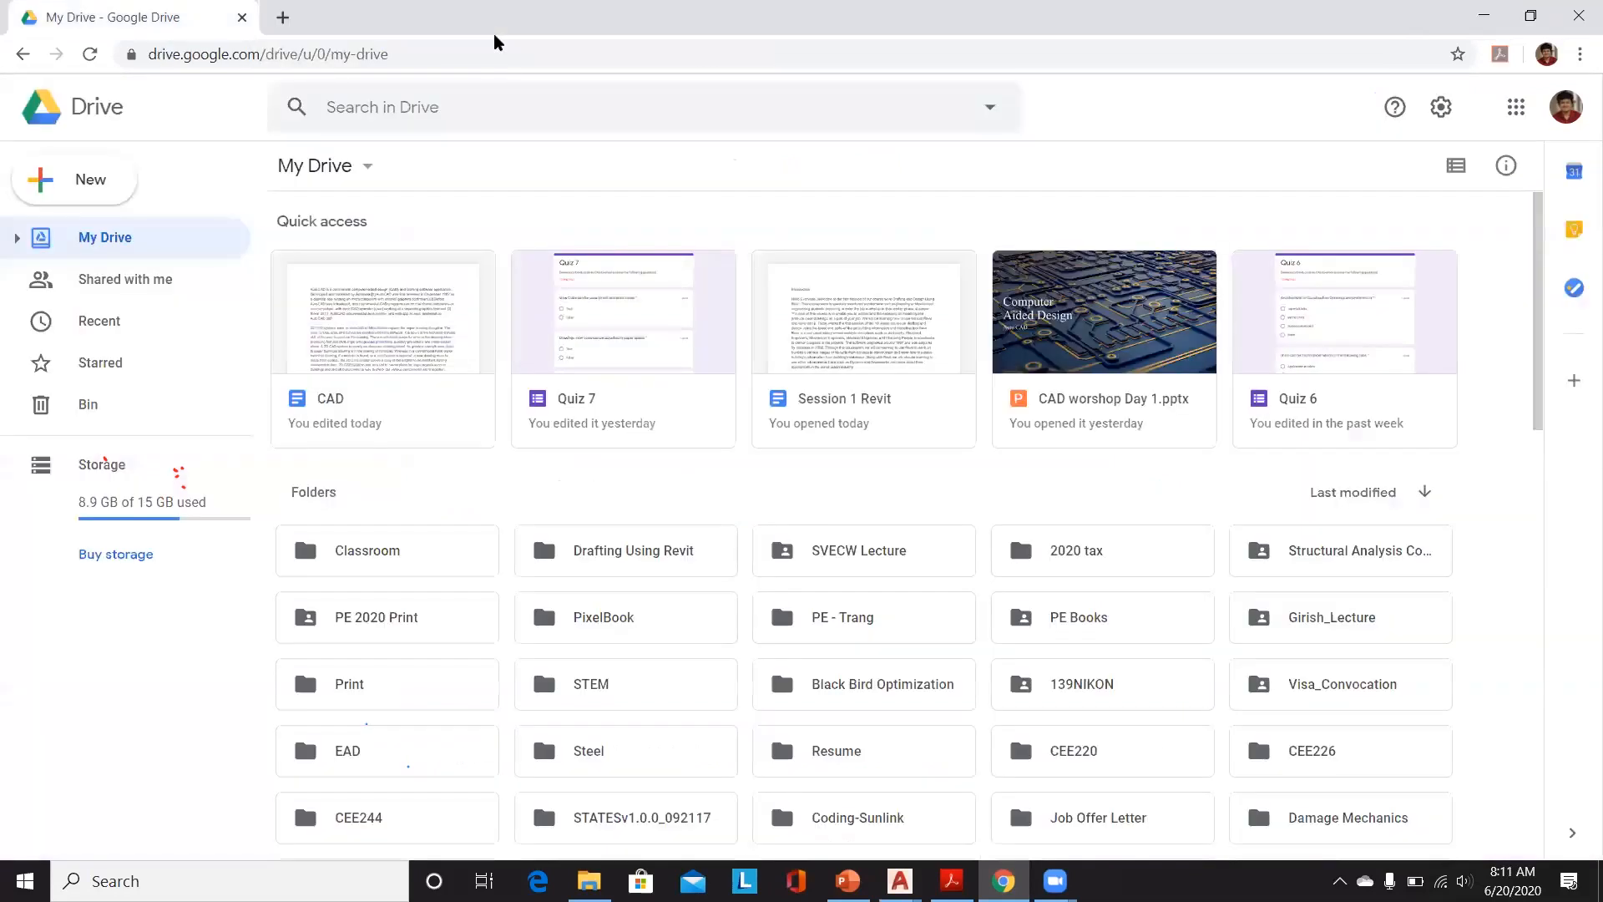
click(1484, 16)
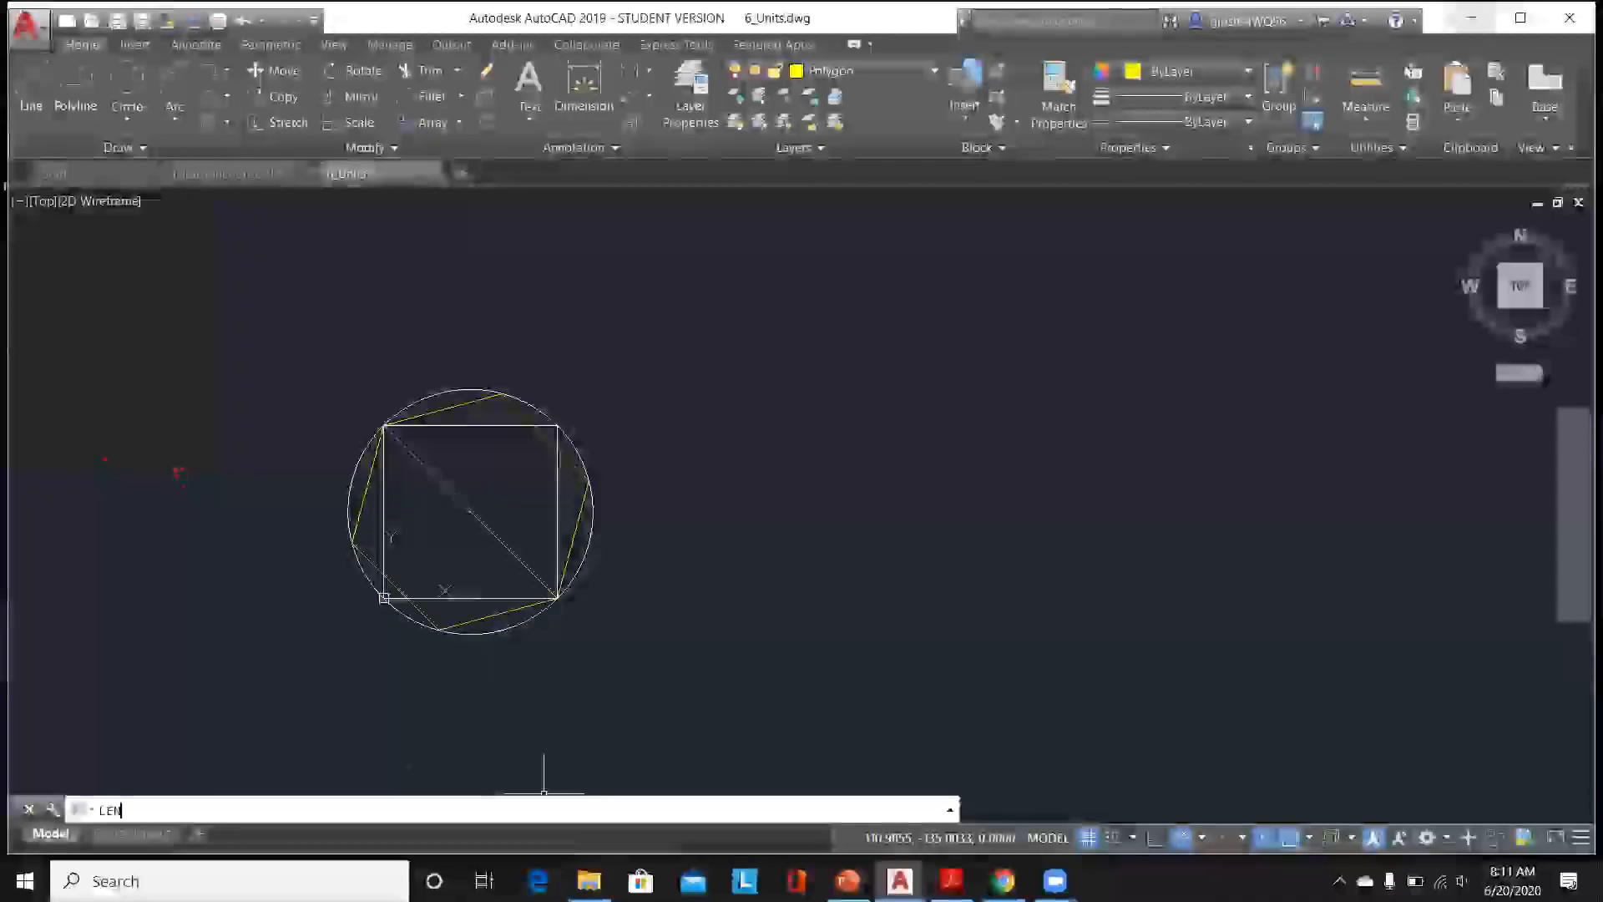